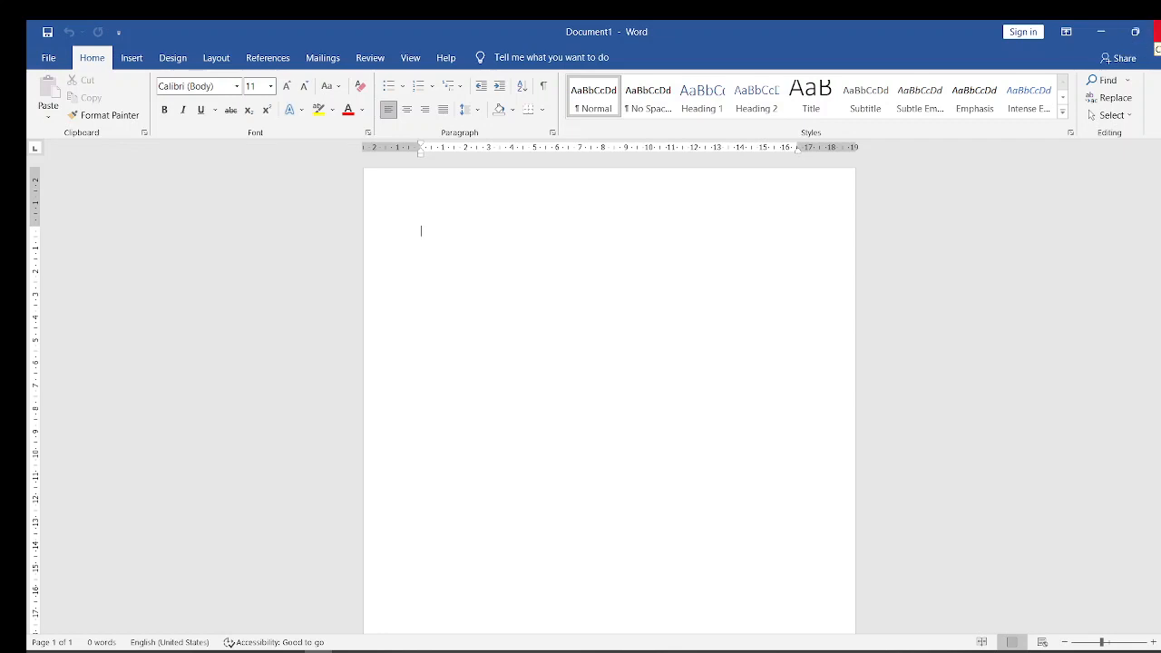
- Restore the document window to a smaller size, maximize it again, minimize it to the desktop and reopen it
click(1135, 34)
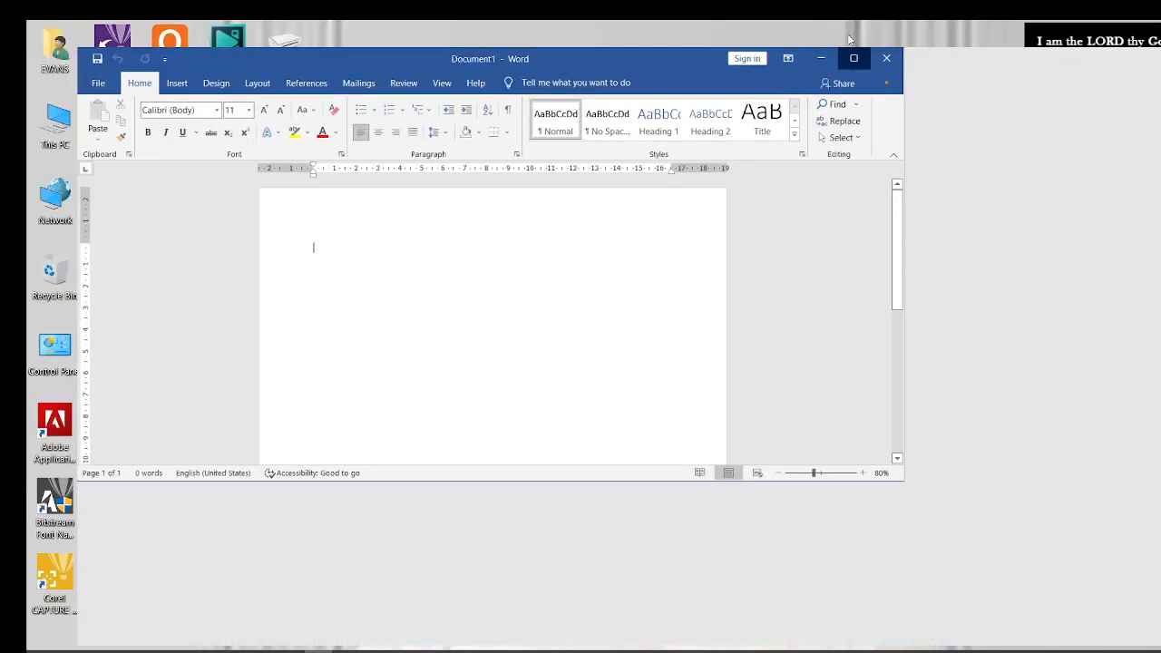
click(854, 58)
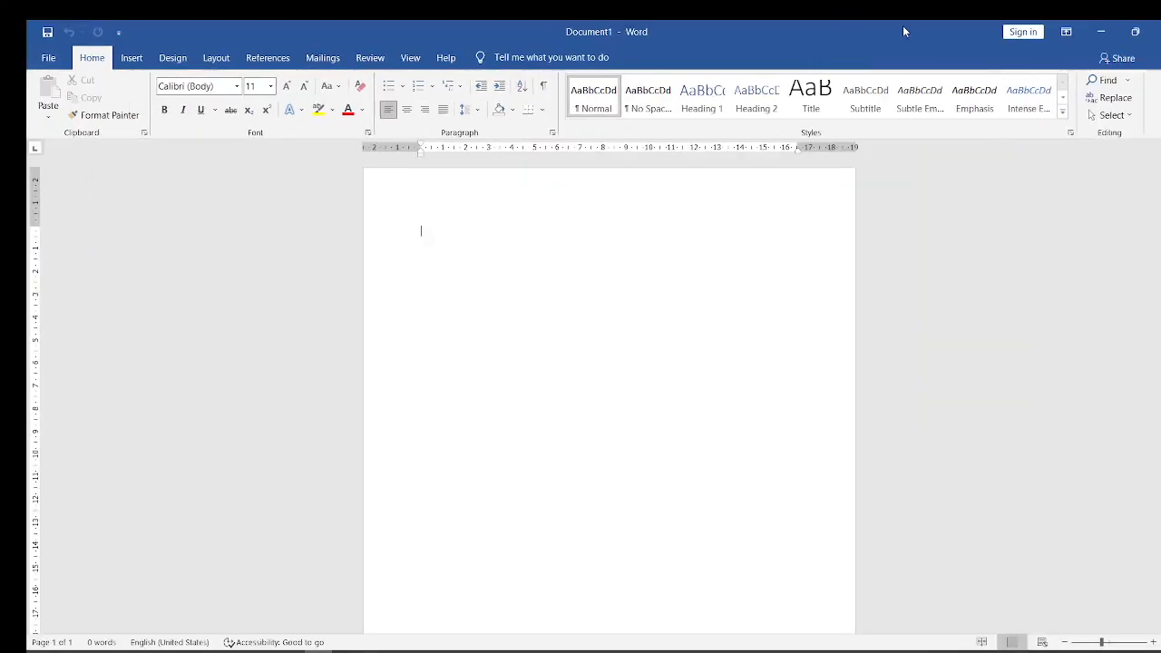
click(1102, 32)
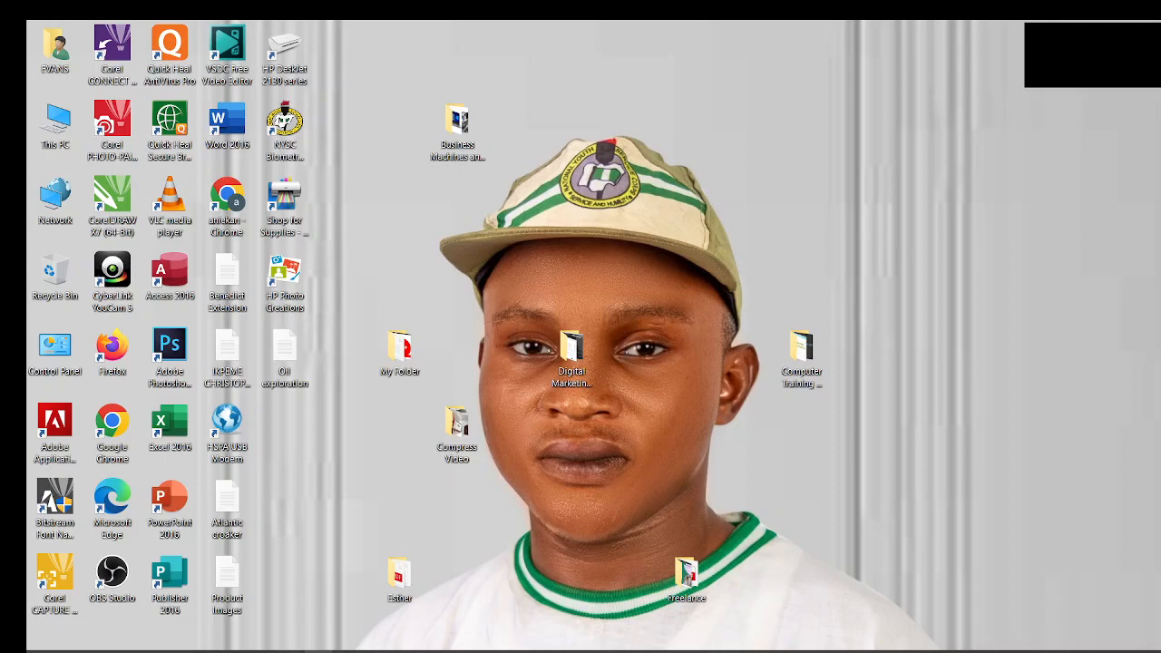
click(319, 652)
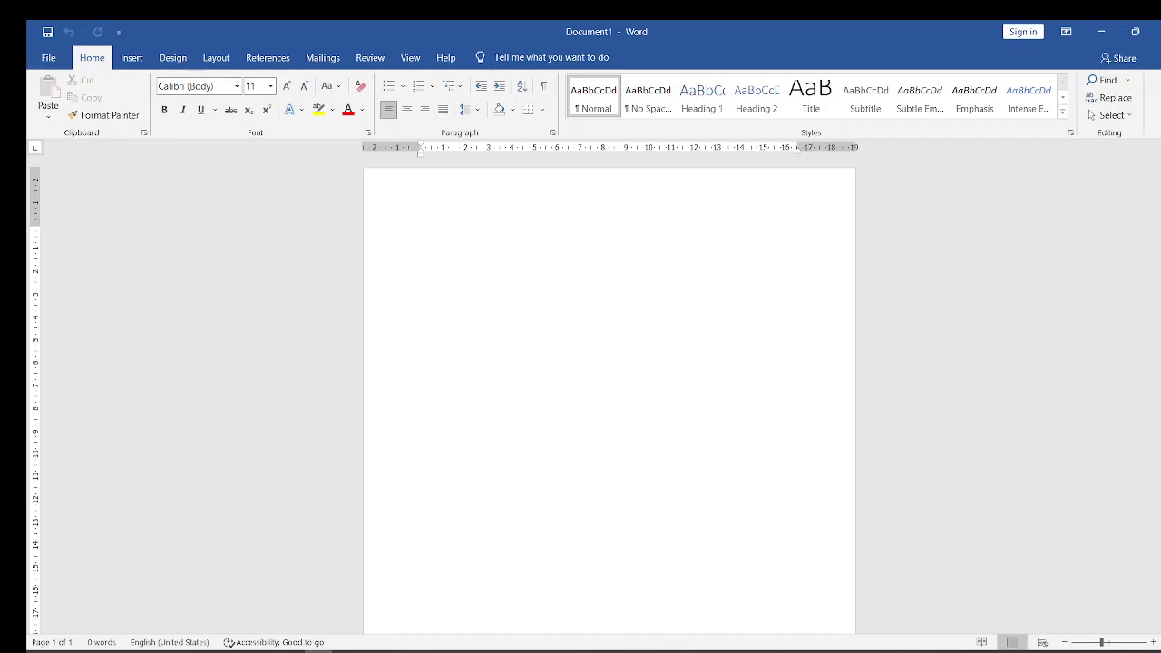
- View the blank document in Read Mode and in Web Layout, and return it to Print Layout
scroll(609, 390, down, 3)
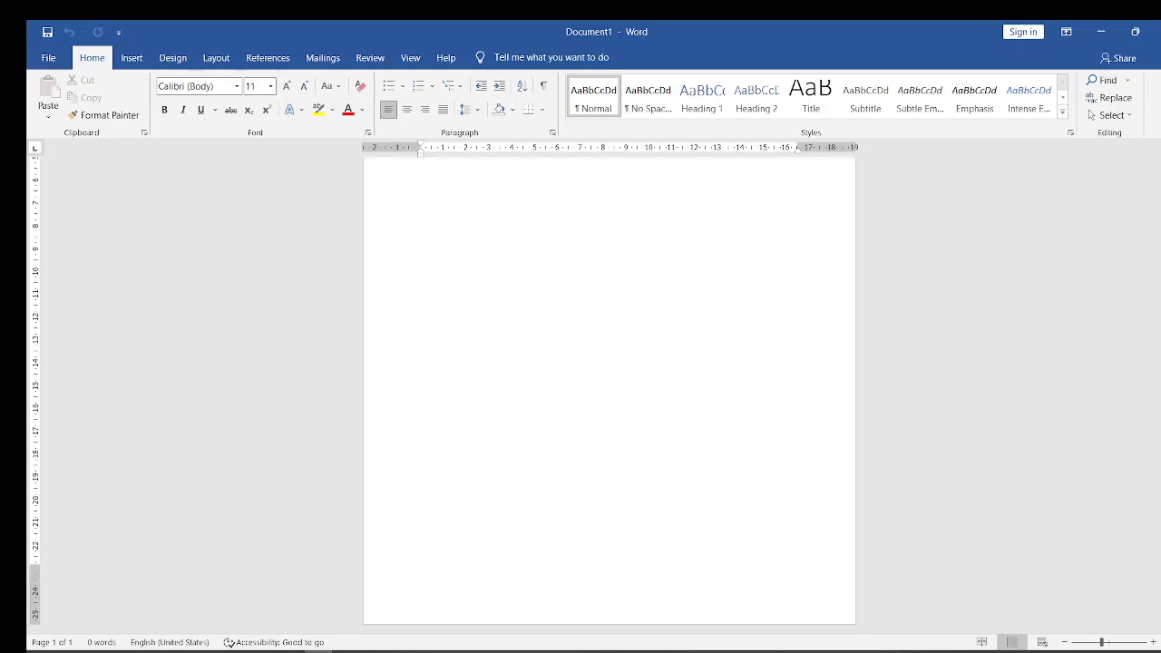
scroll(608, 390, up, 3)
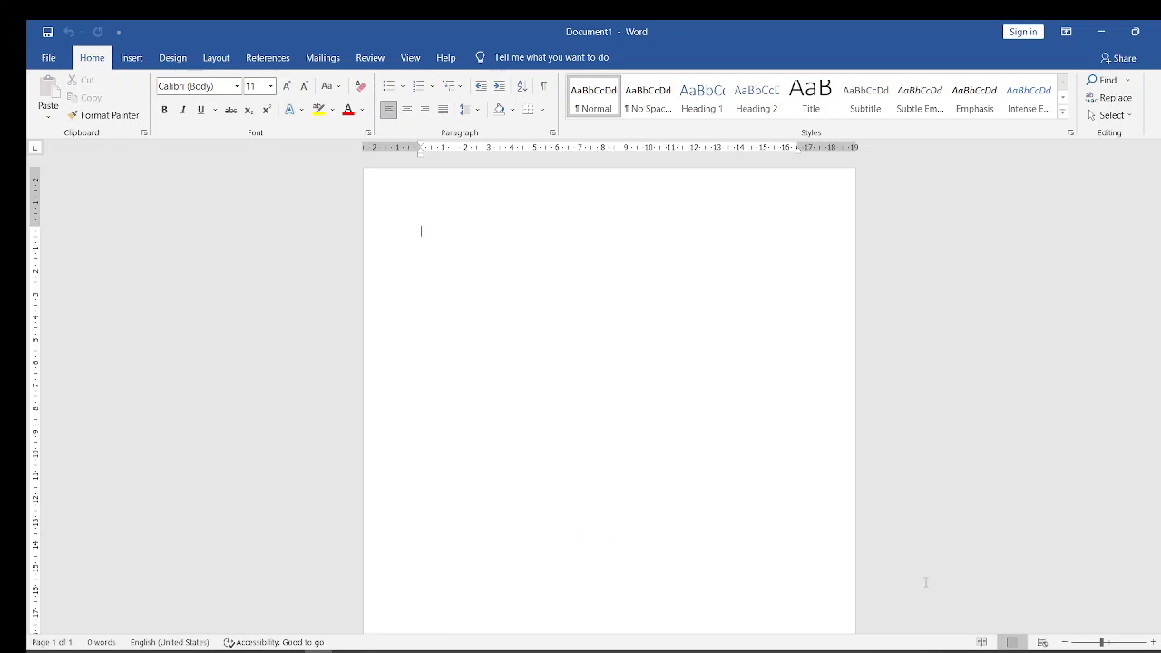
click(981, 642)
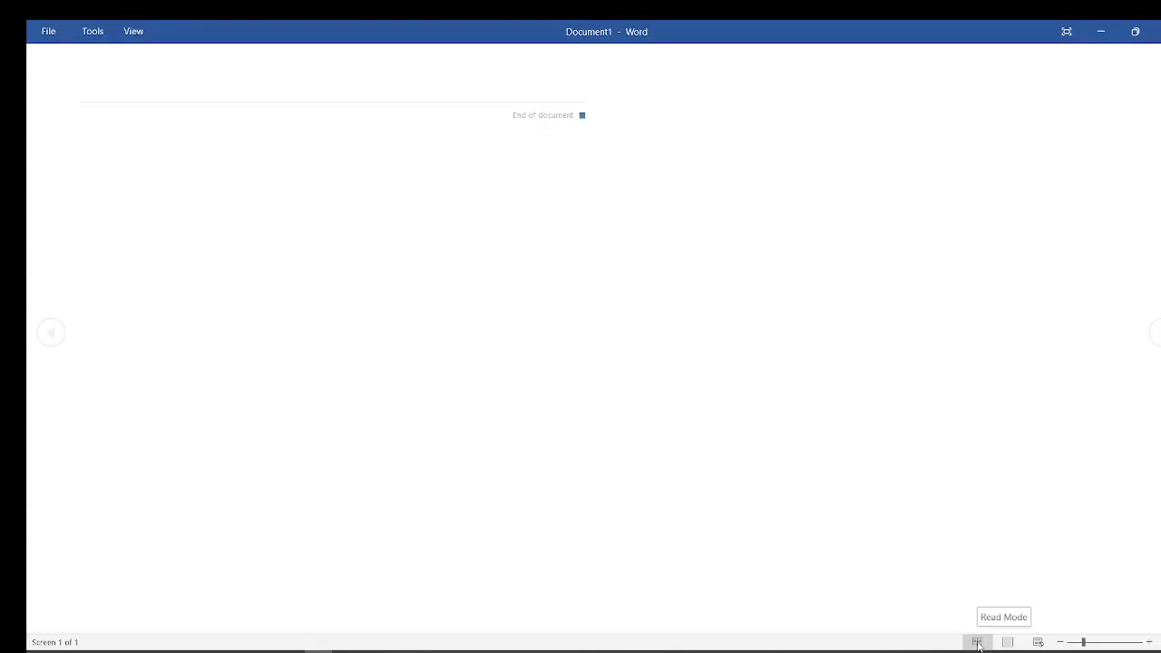
click(978, 642)
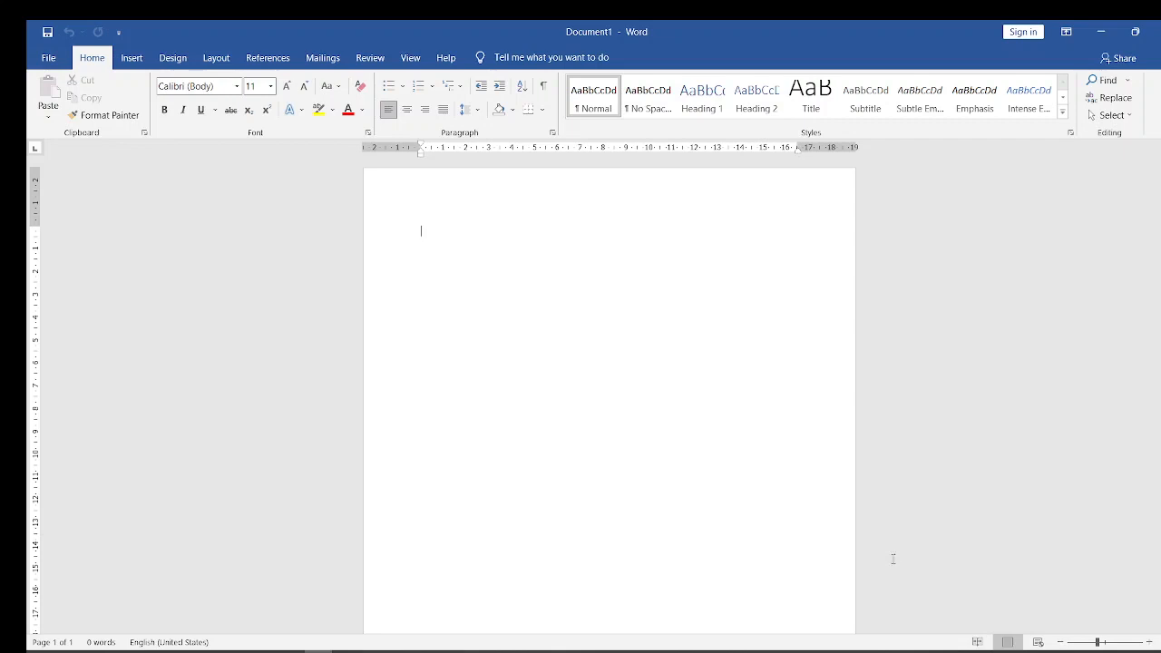
click(1039, 642)
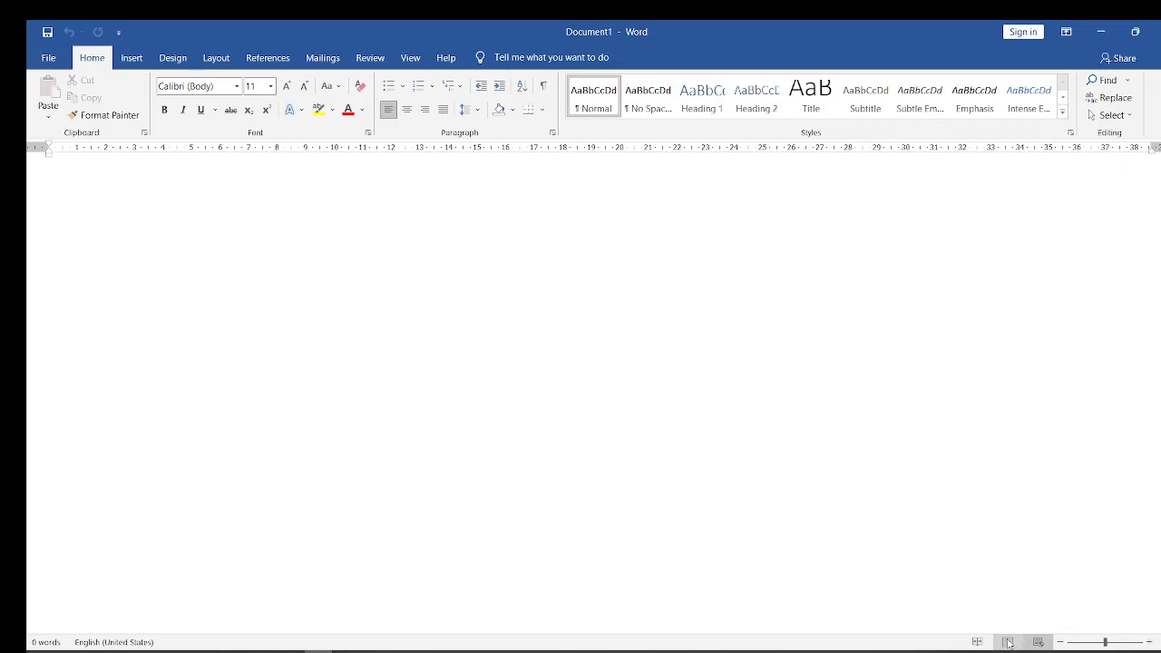
click(1008, 643)
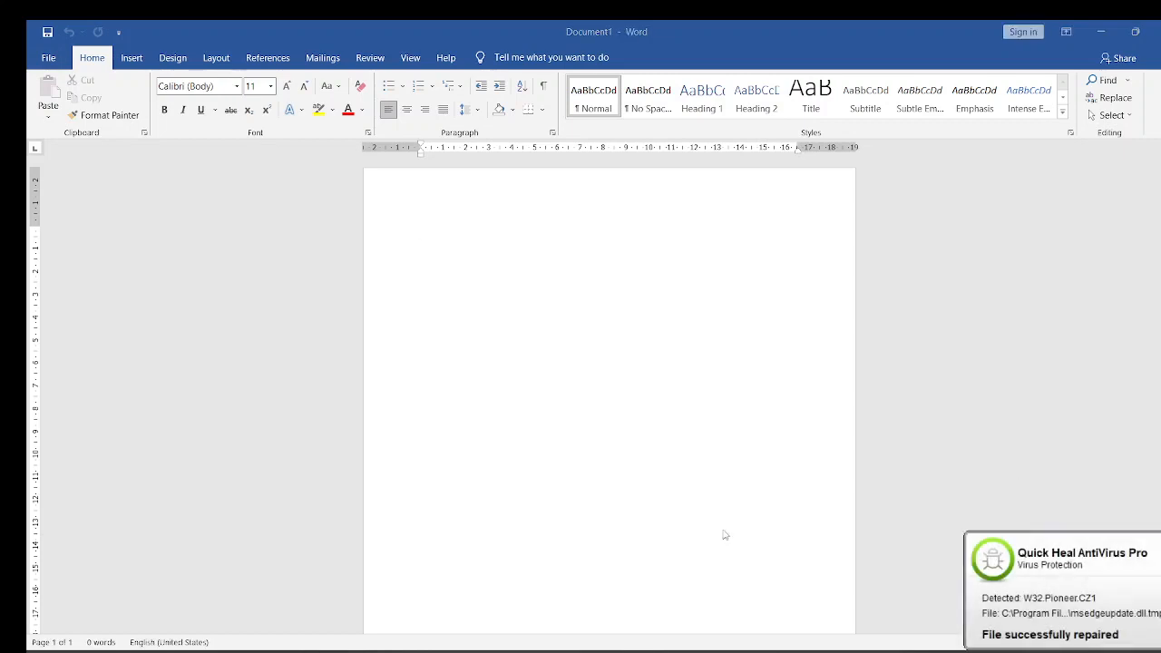
- Switch to OBS to check the running recording, and minimize its window to return to the document
mouse_move(265, 651)
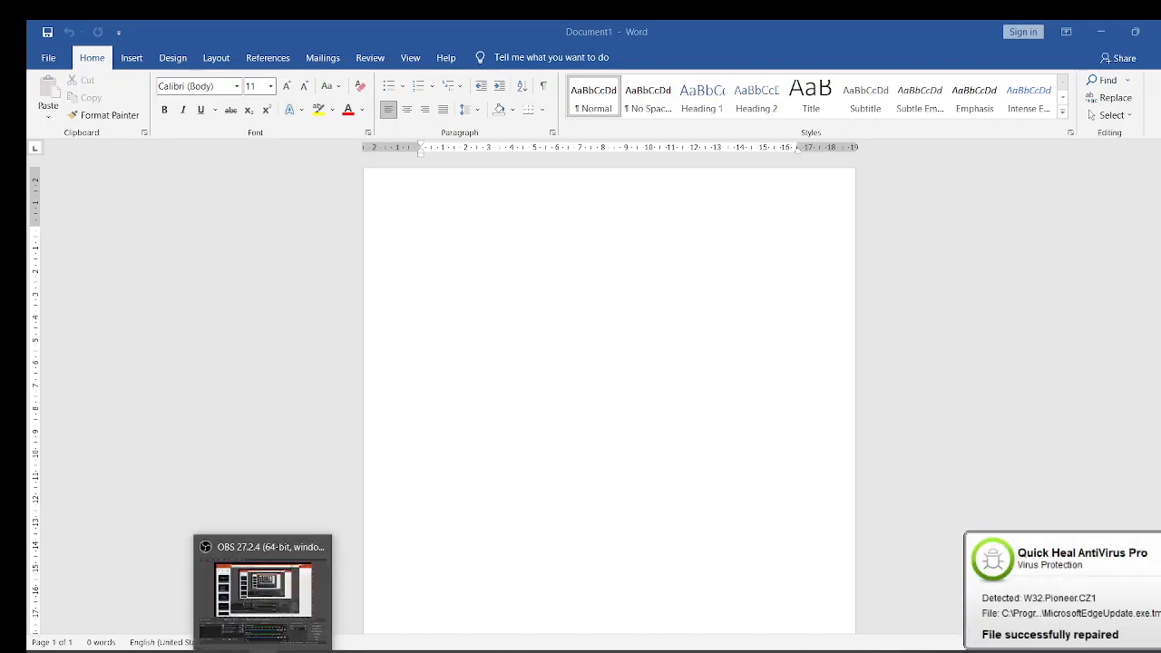
mouse_move(261, 592)
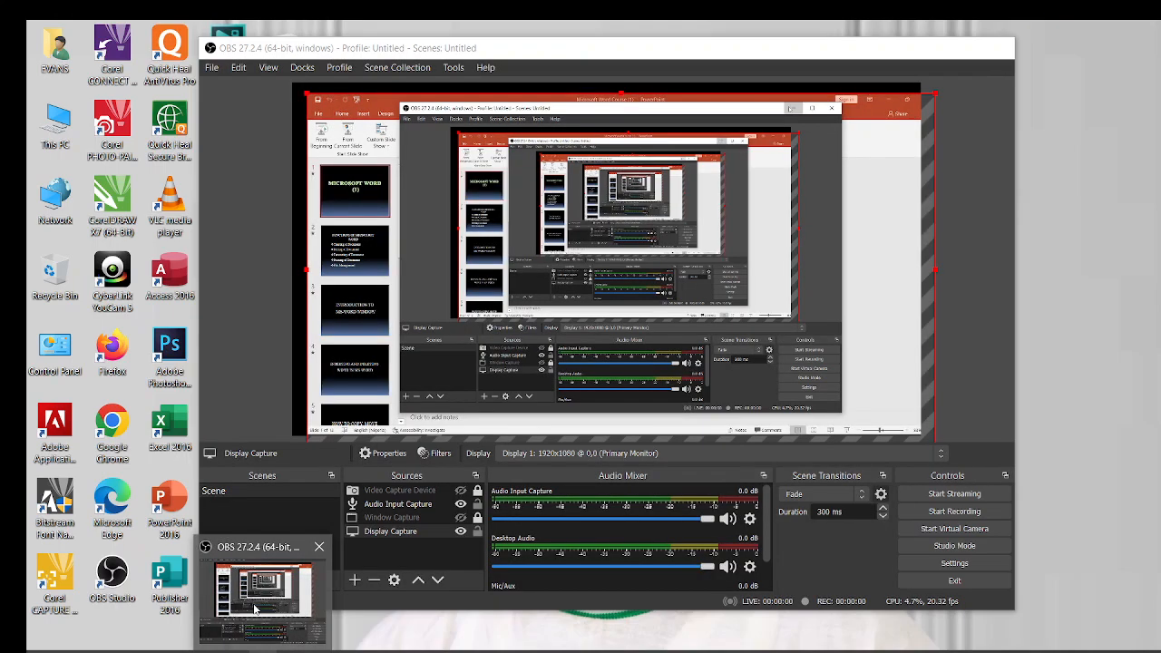
click(256, 610)
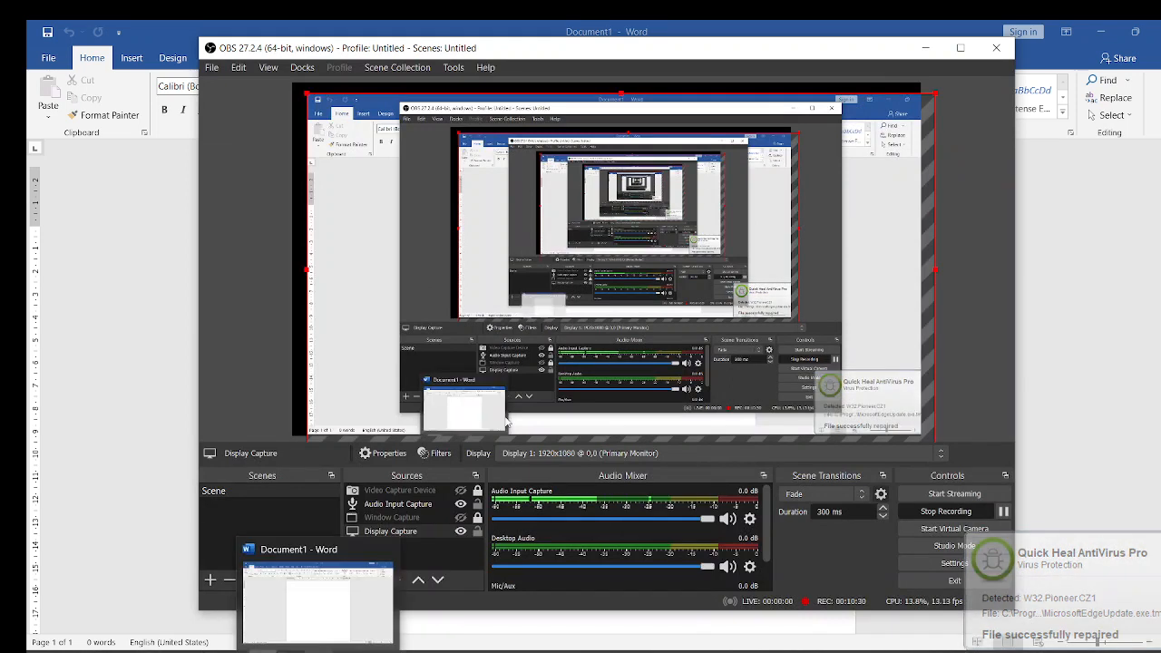
click(926, 49)
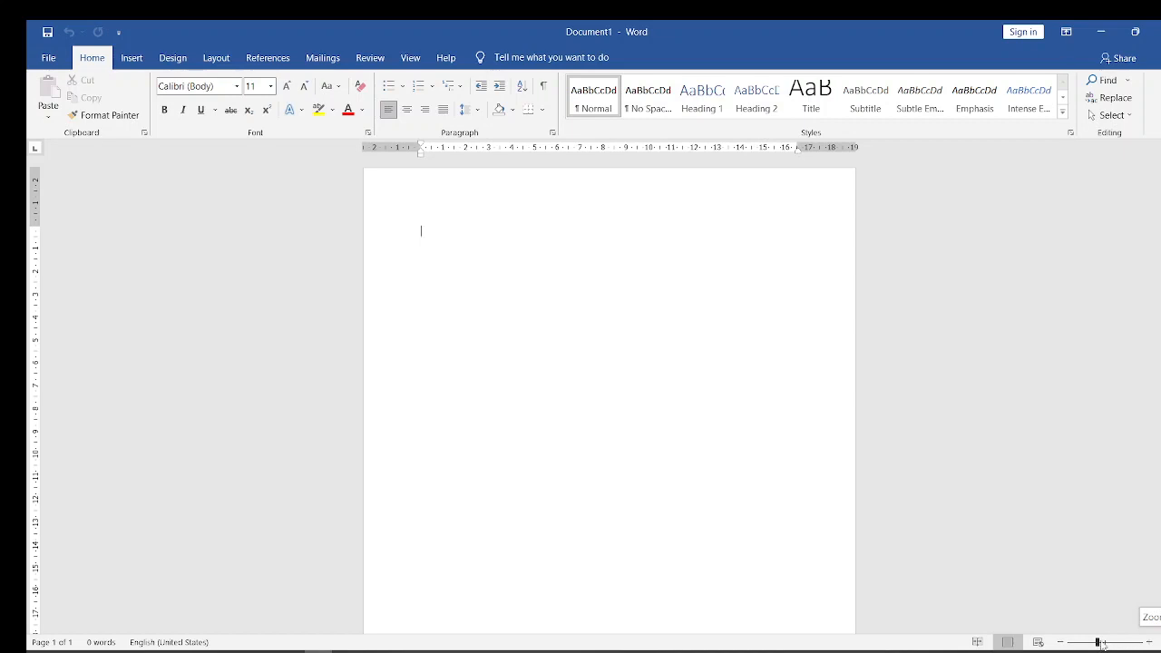
- Zoom the page in and back out stepwise, and enlarge it moderately with the zoom slider
click(1150, 642)
click(1150, 642)
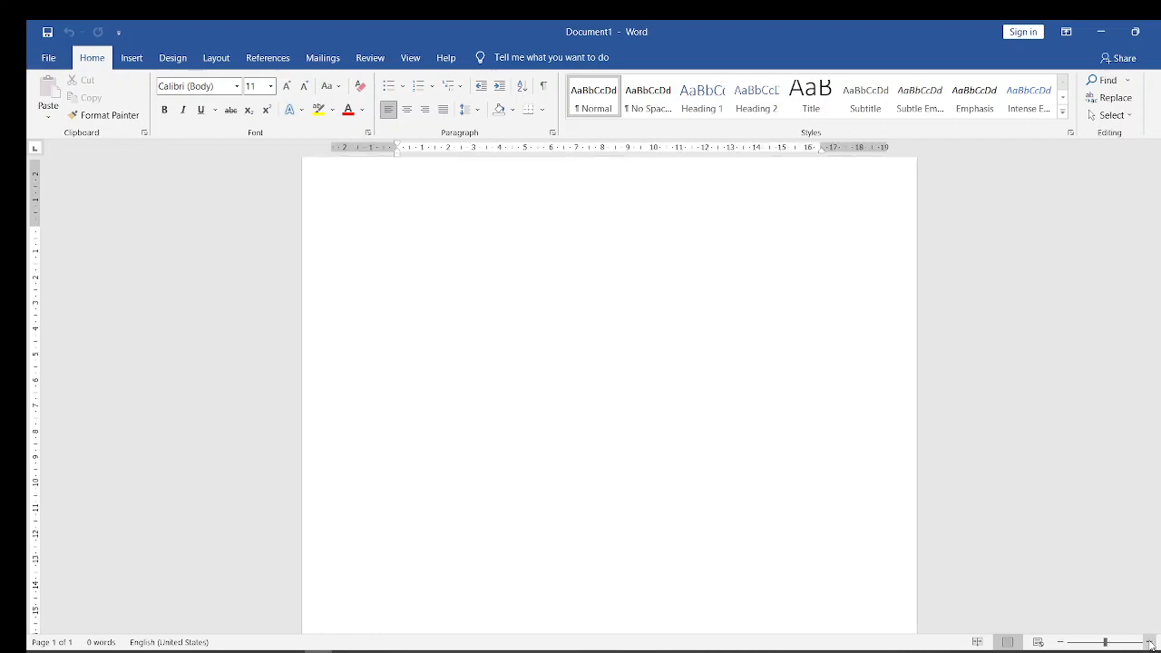
click(1149, 643)
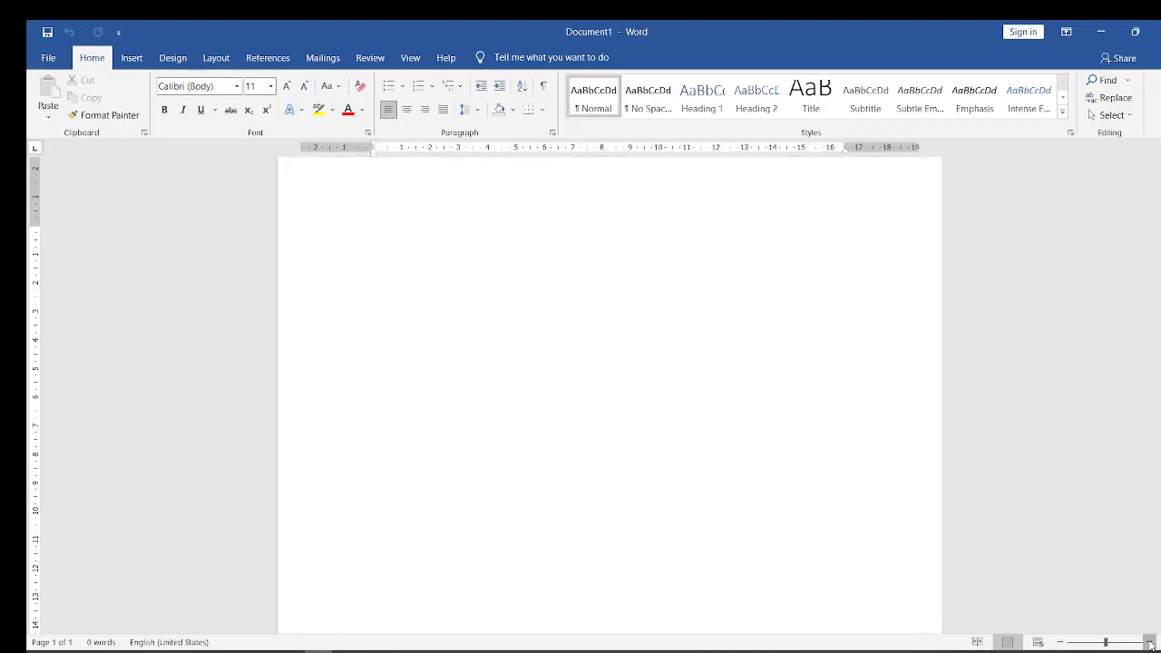
click(1150, 642)
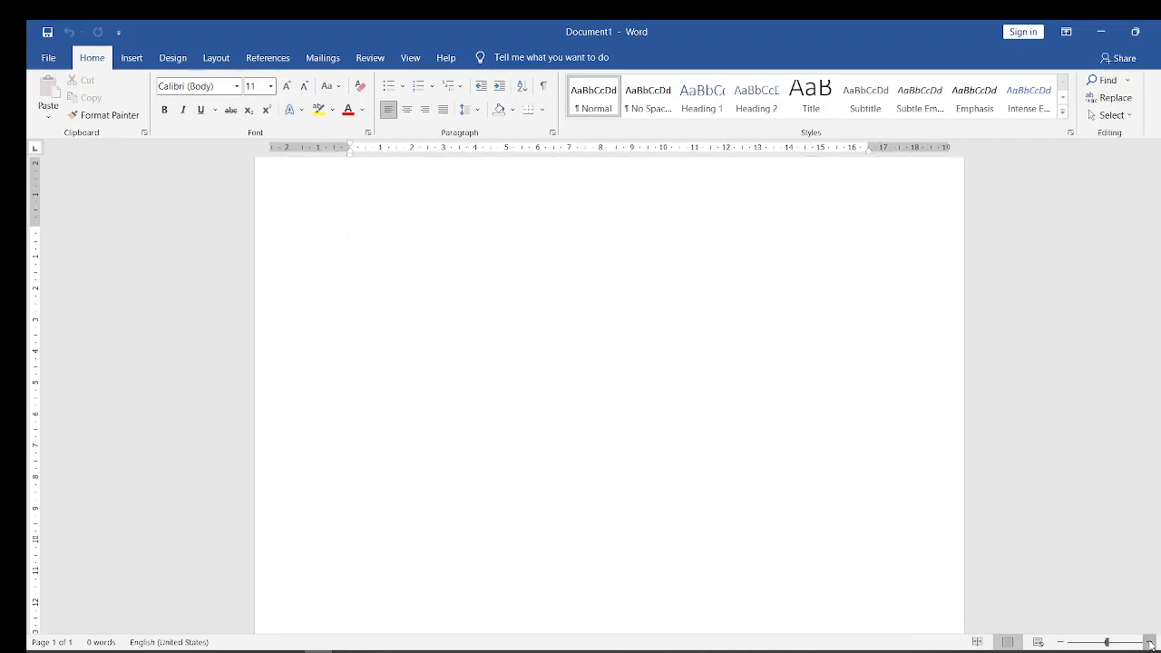
click(1061, 642)
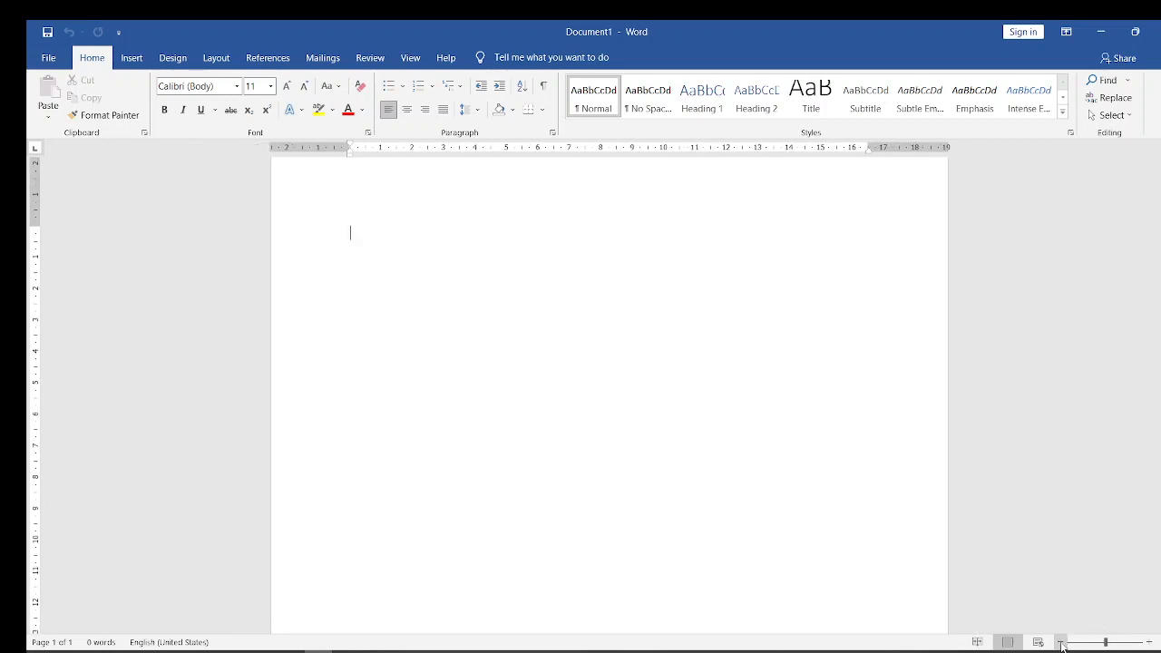
click(1060, 643)
click(1061, 642)
click(1060, 642)
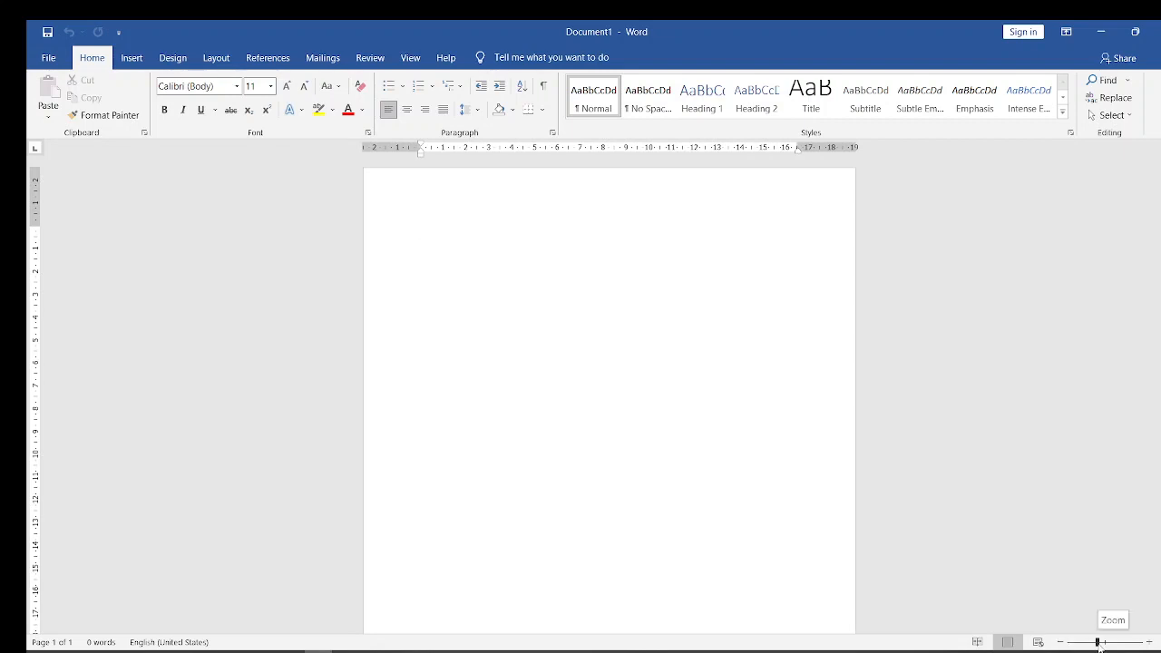
mouse_move(1098, 642)
mouse_down()
mouse_move(1125, 643)
mouse_move(1086, 646)
mouse_move(1105, 646)
mouse_up()
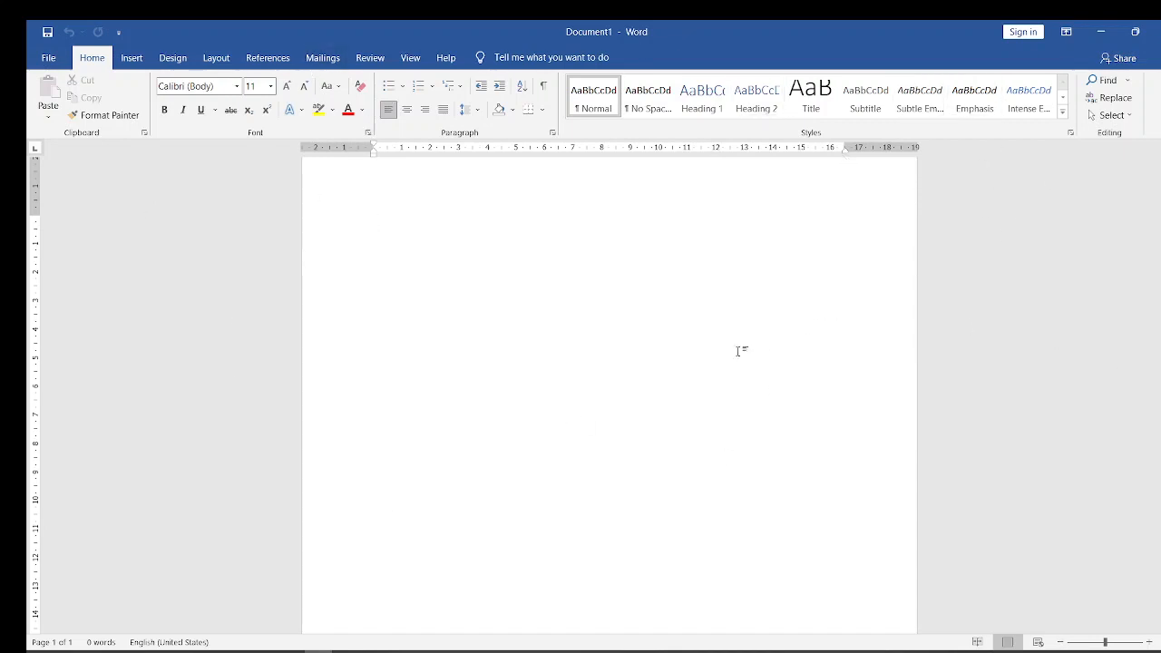
- Switch to the Microsoft Word Course (1) presentation in PowerPoint, show slide 4 on inserting and deleting, and return to the Word document
click(1100, 33)
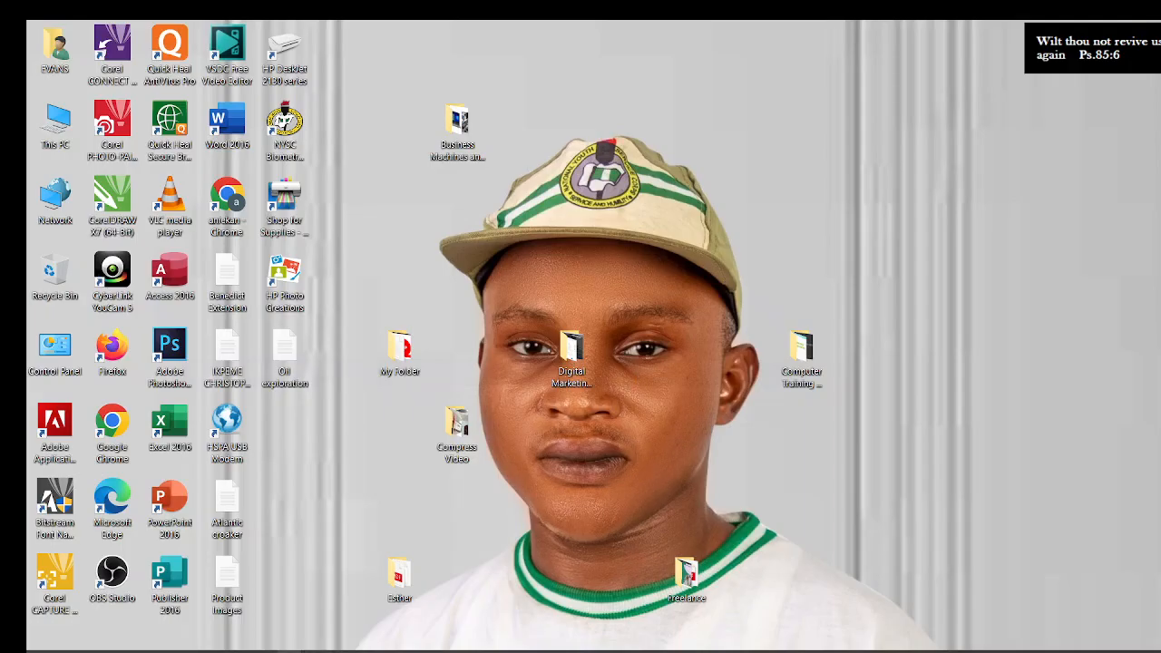
mouse_move(290, 649)
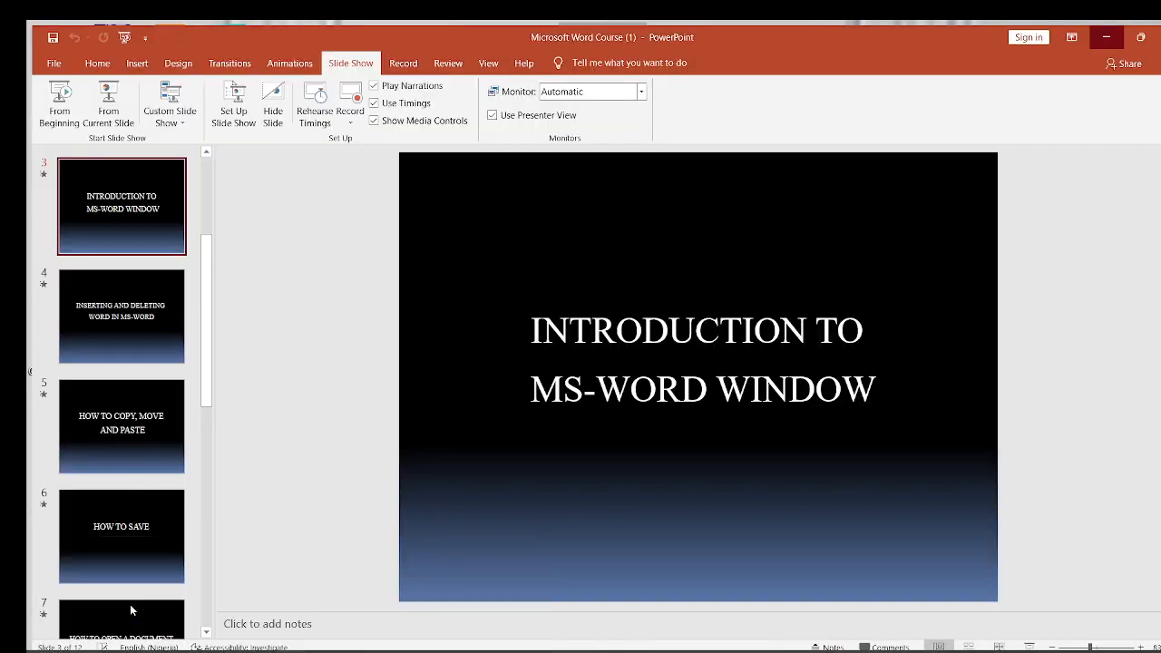
click(130, 606)
click(136, 334)
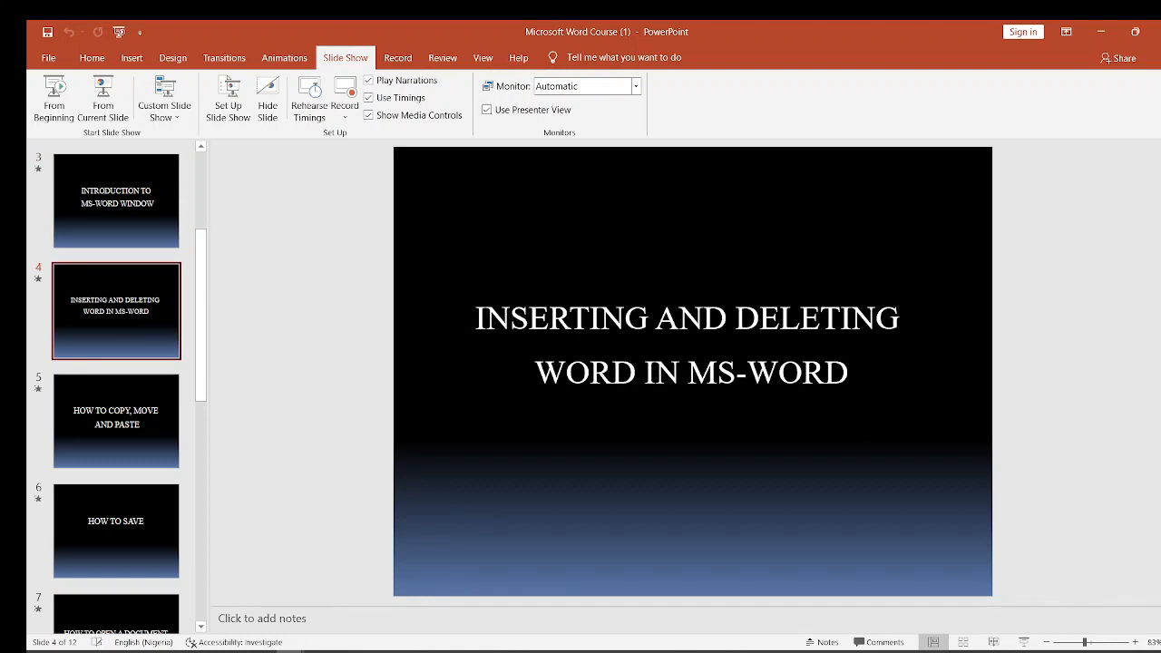
click(1101, 32)
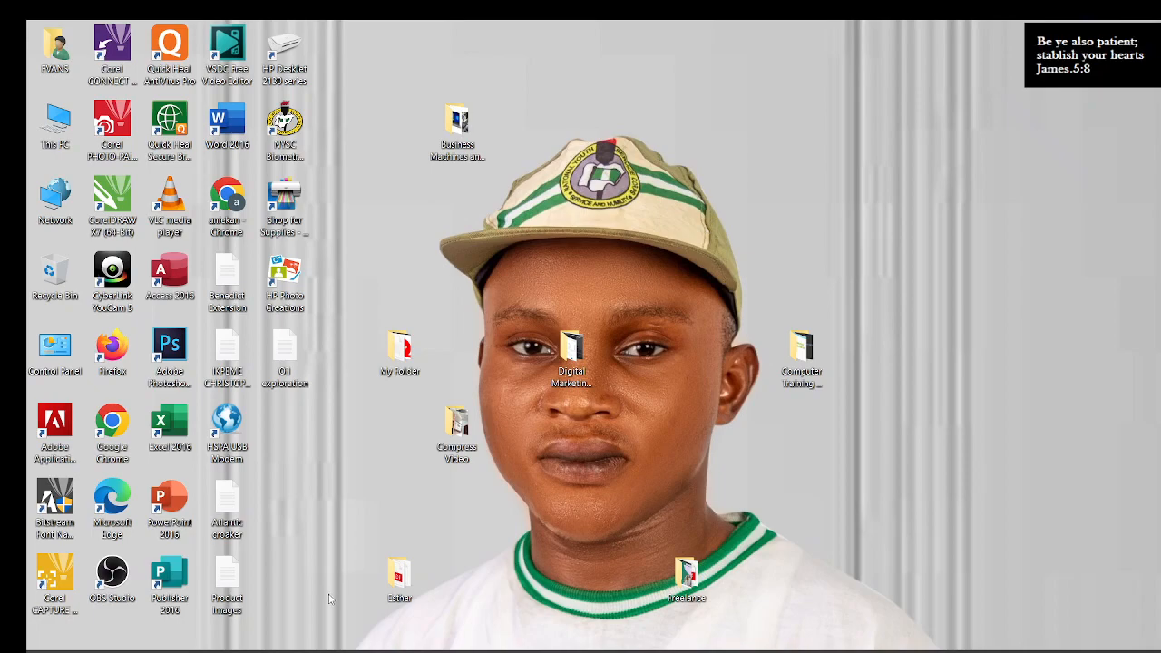
click(319, 651)
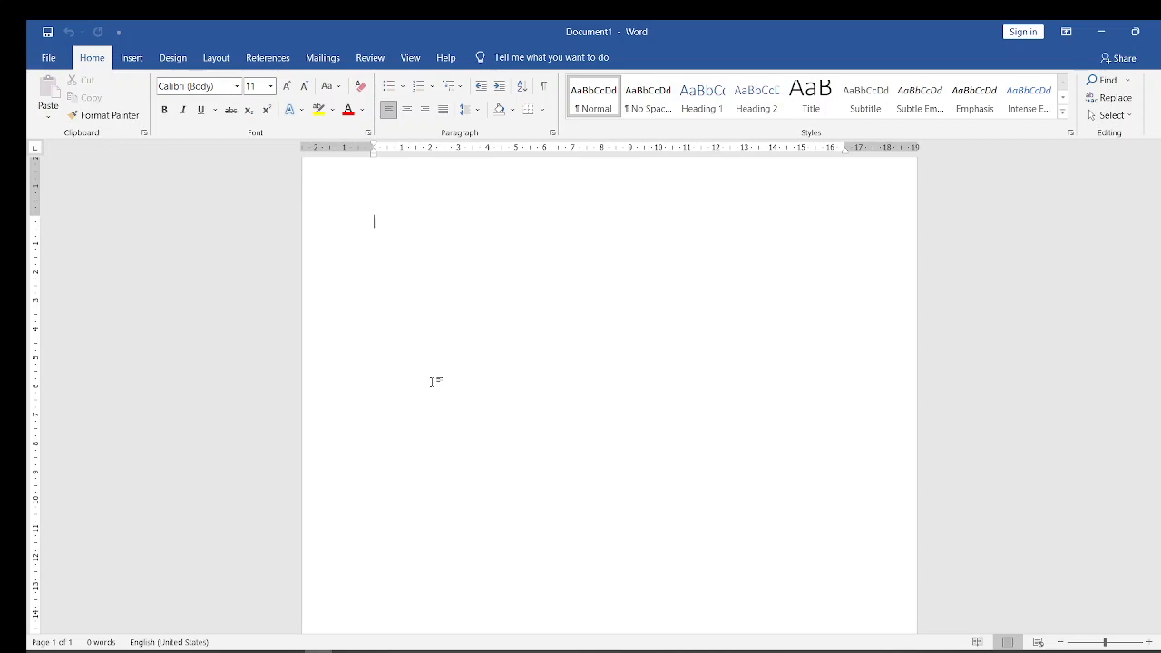
- Enter the line "This is a Full Microsoft Word Tutorial" in the document and remove the extra space before "a"
text(This )
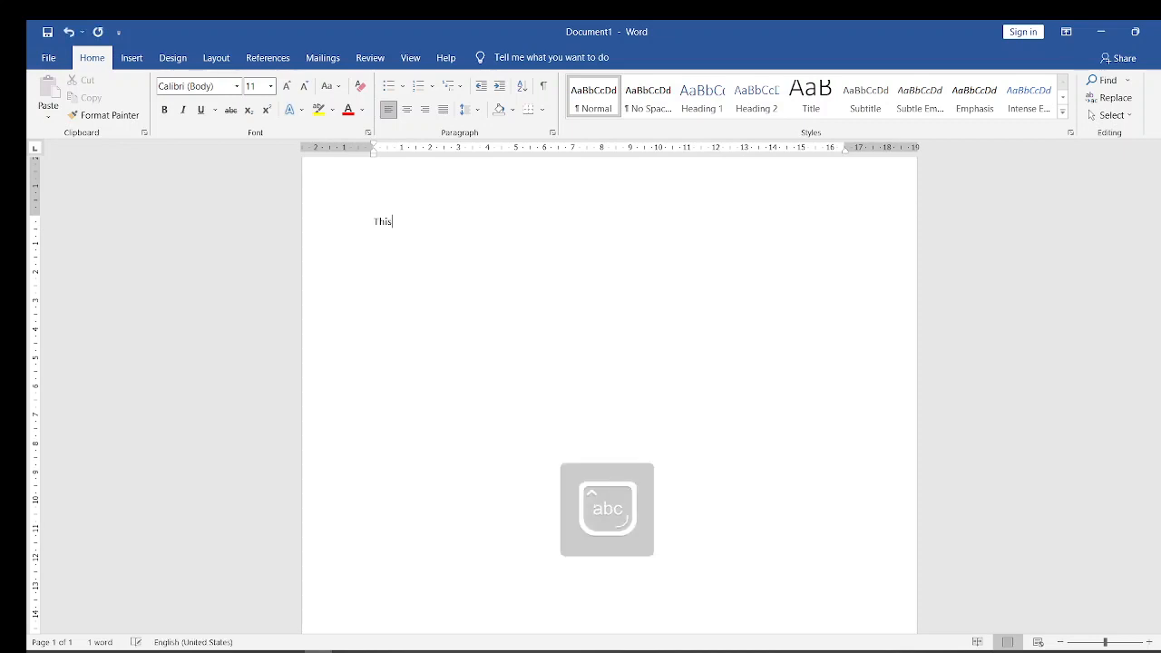
text(is )
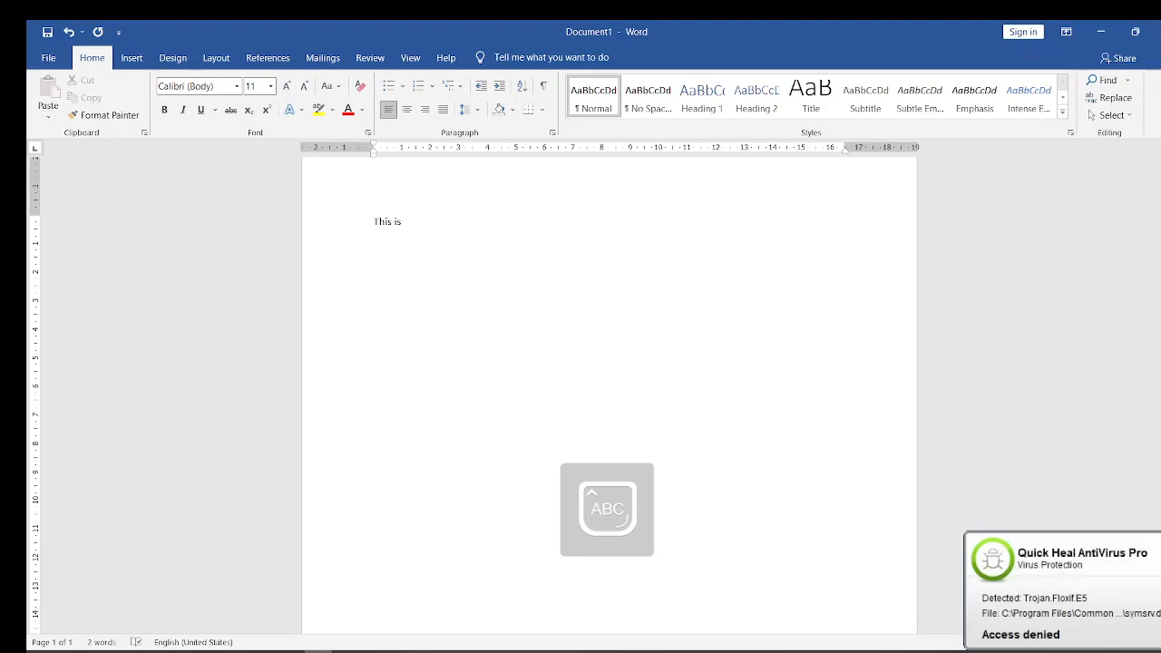
text( a Full Microsoft W)
key(Caps_Lock)
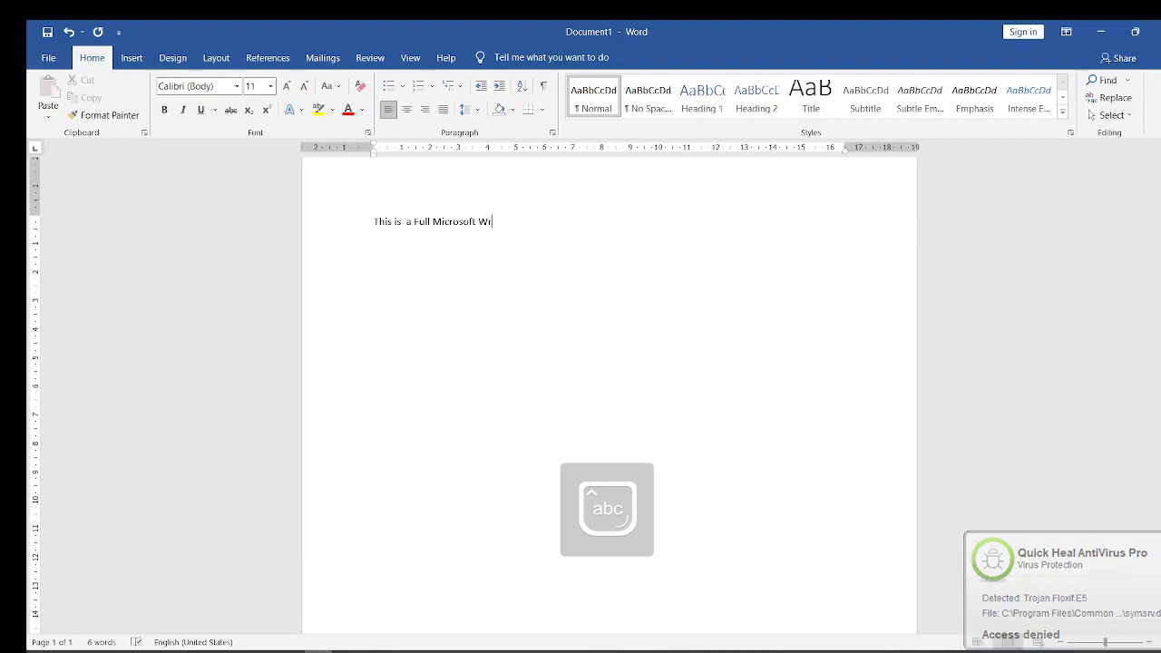
text(ord Tu)
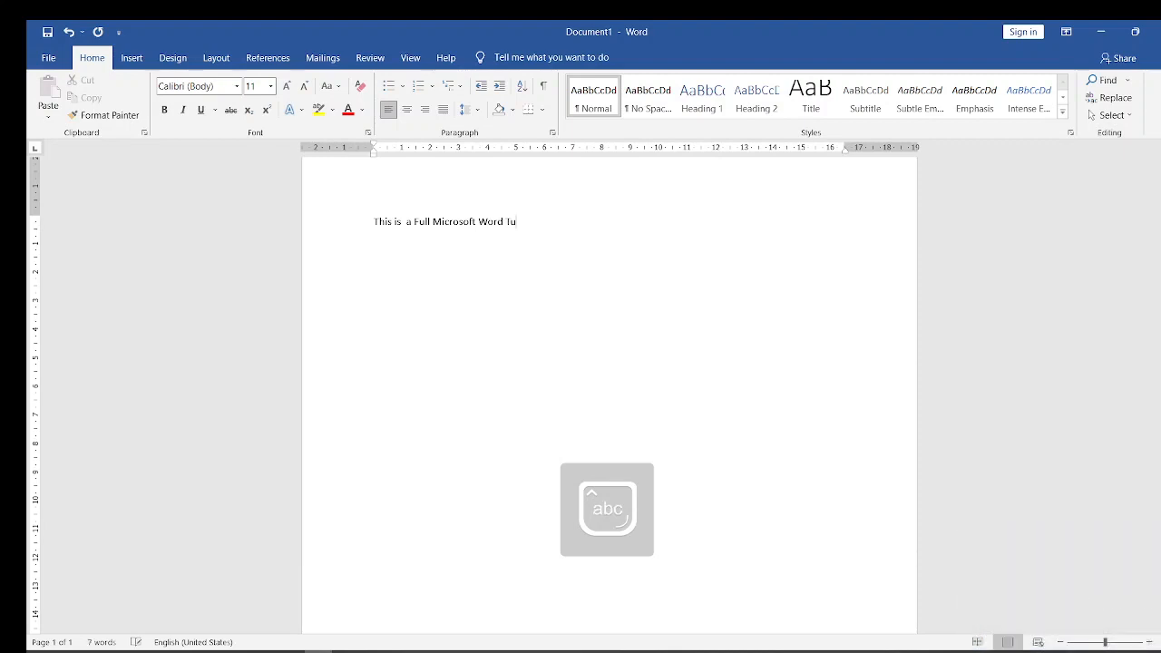
text(torial)
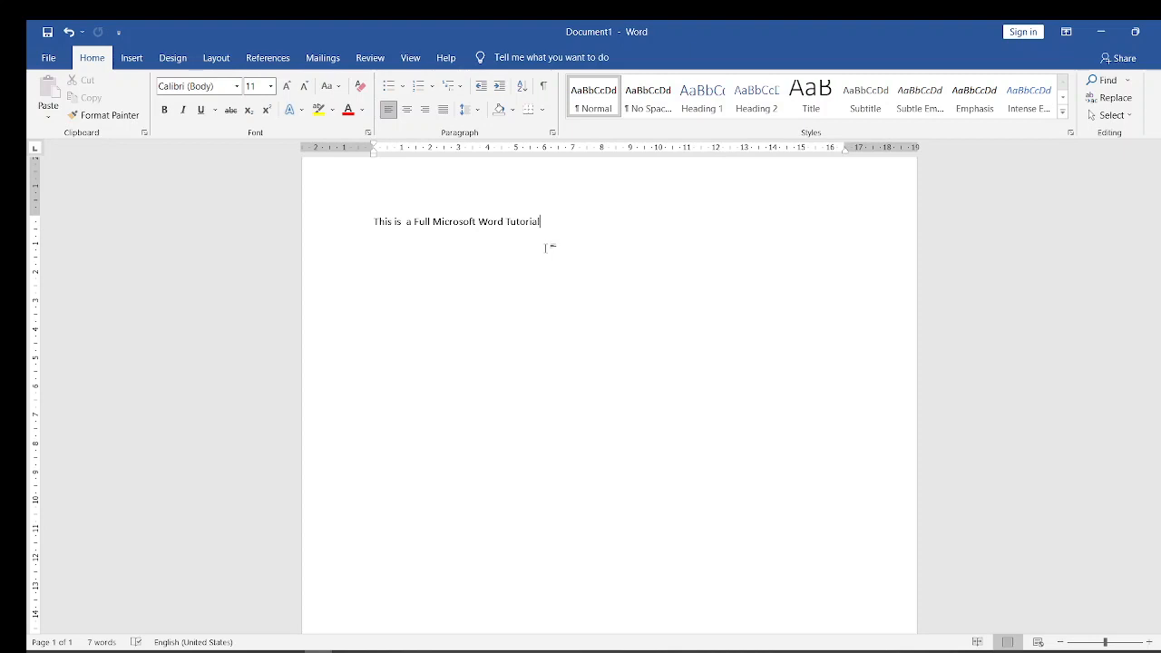
key(Return)
click(405, 222)
key(BackSpace)
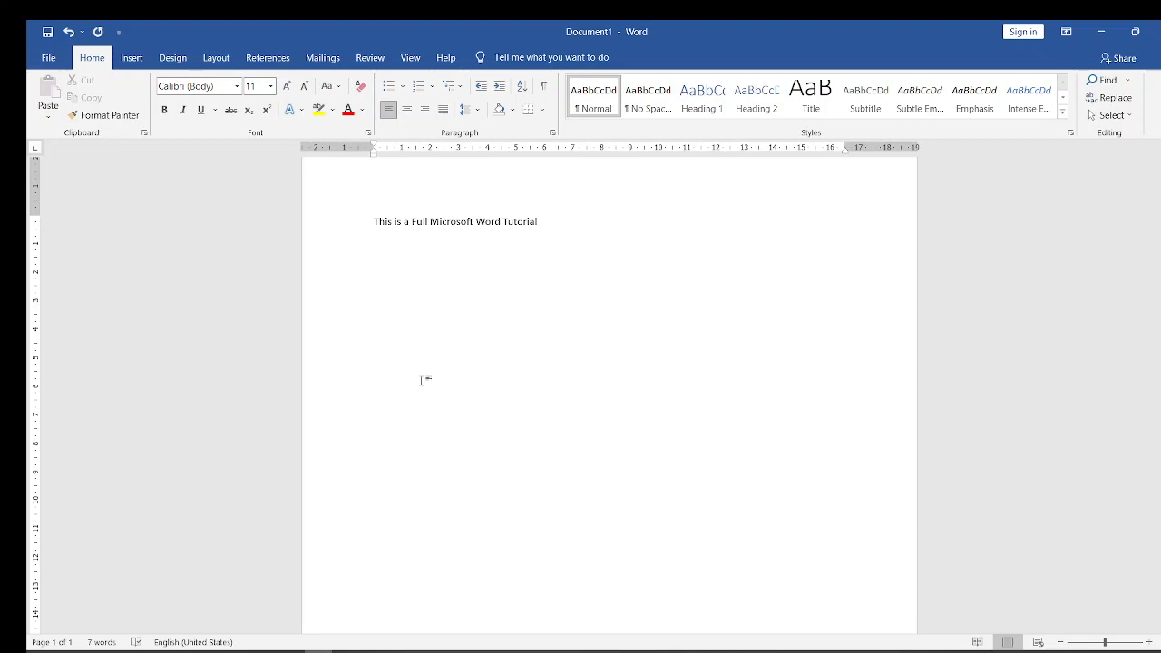
- Insert random sample letters in the document and erase them
text(thejksnbldnbn)
key(BackSpace)
key(BackSpace)
key(BackSpace)
key(BackSpace)
key(BackSpace)
key(BackSpace)
key(BackSpace)
key(BackSpace)
key(BackSpace)
key(BackSpace)
key(BackSpace)
key(BackSpace)
- Delete the characters "This is a F" forward from the start of the line
click(374, 221)
key(Delete)
key(Delete)
key(Delete)
key(Delete)
key(Delete)
key(Delete)
key(Delete)
key(Delete)
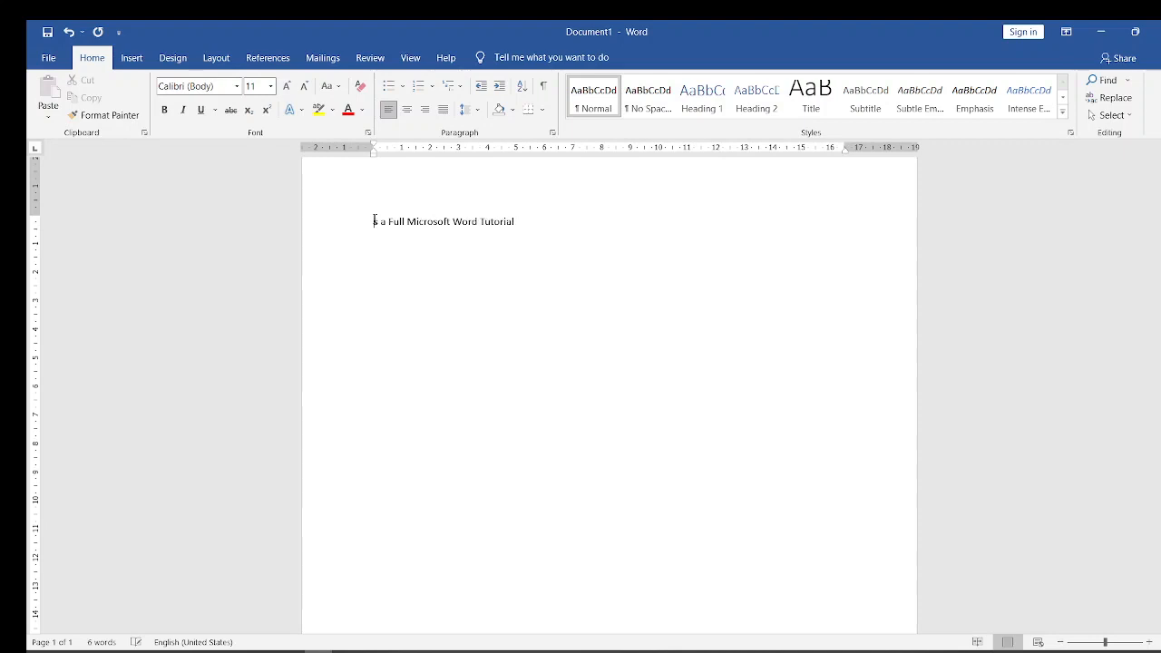
key(Delete)
key(Delete)
key(Delete)
key(Delete)
- Delete the characters "rd Tutorial" backward from the end of the line
key(BackSpace)
key(BackSpace)
key(BackSpace)
key(BackSpace)
key(BackSpace)
key(BackSpace)
key(BackSpace)
key(BackSpace)
key(BackSpace)
key(BackSpace)
- Switch to the Microsoft Word Course (1) presentation in PowerPoint and advance to slide 5, "How to Copy, Move and Paste"
mouse_move(318, 652)
mouse_move(317, 651)
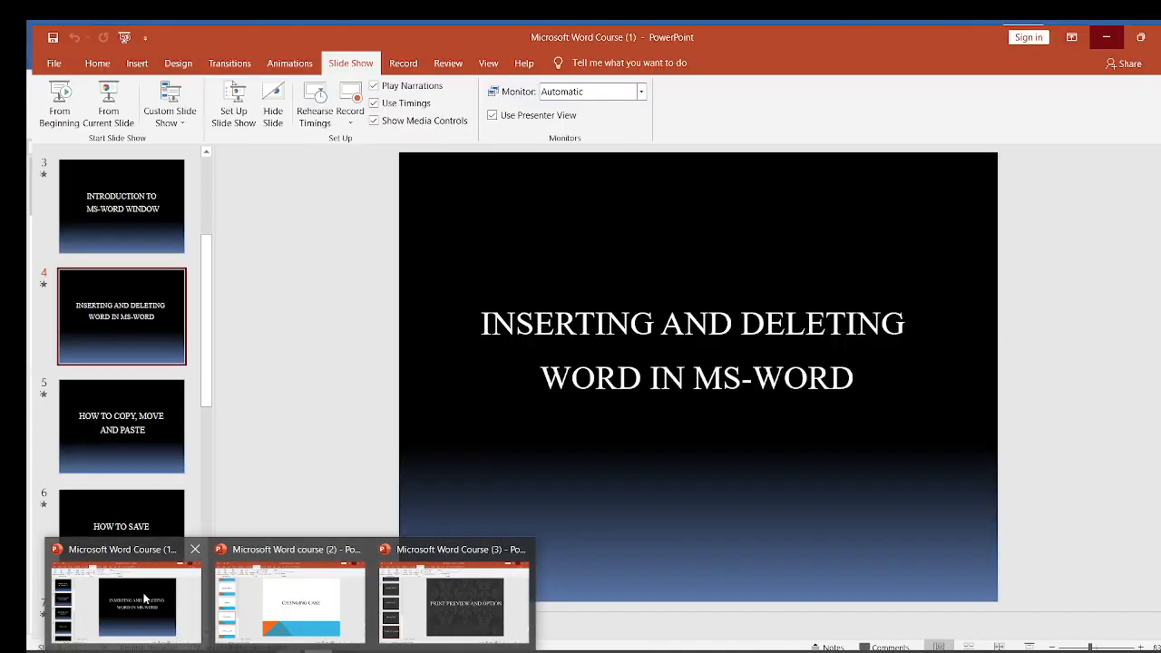
click(121, 594)
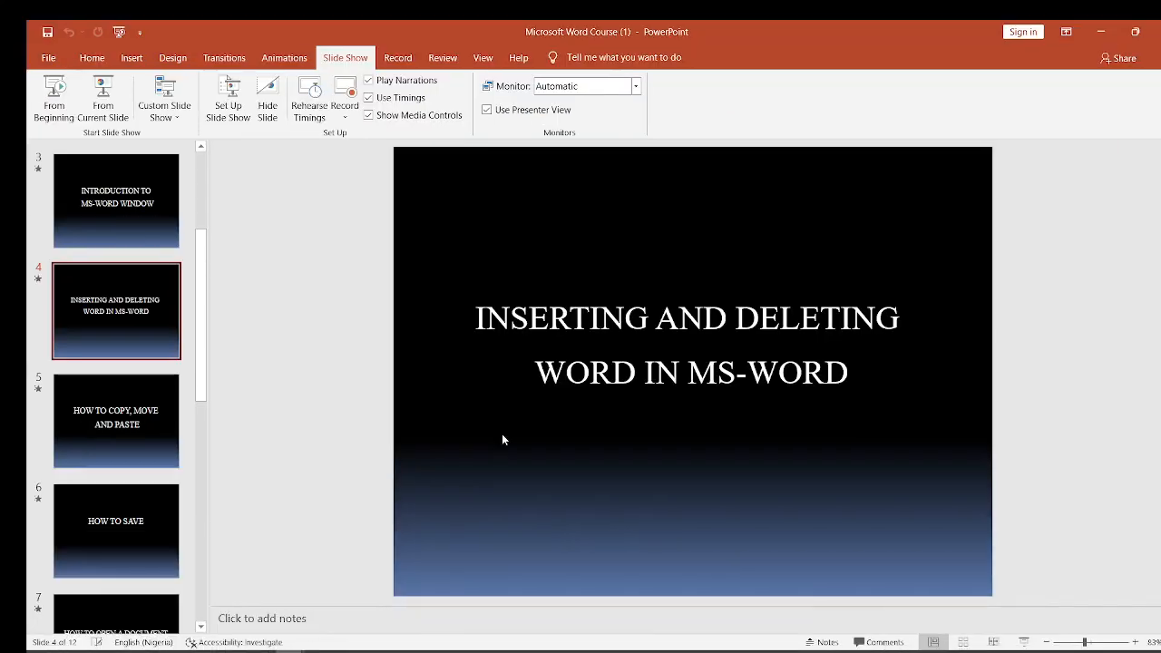
key(Down)
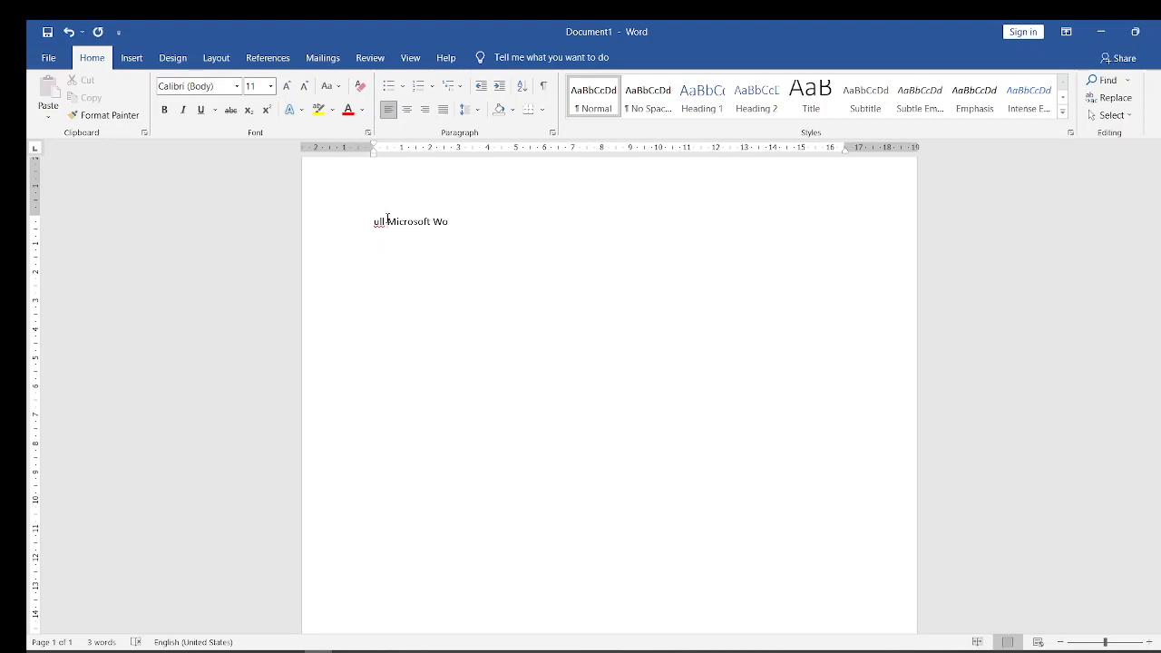
- Copy the word "Microsoft" from the first line and paste it on a new line two paragraphs below
click(388, 220)
key(shift+Right)
key(shift+Right)
key(shift+Right)
key(shift+Right)
key(shift+Right)
key(shift+Right)
key(shift+Right)
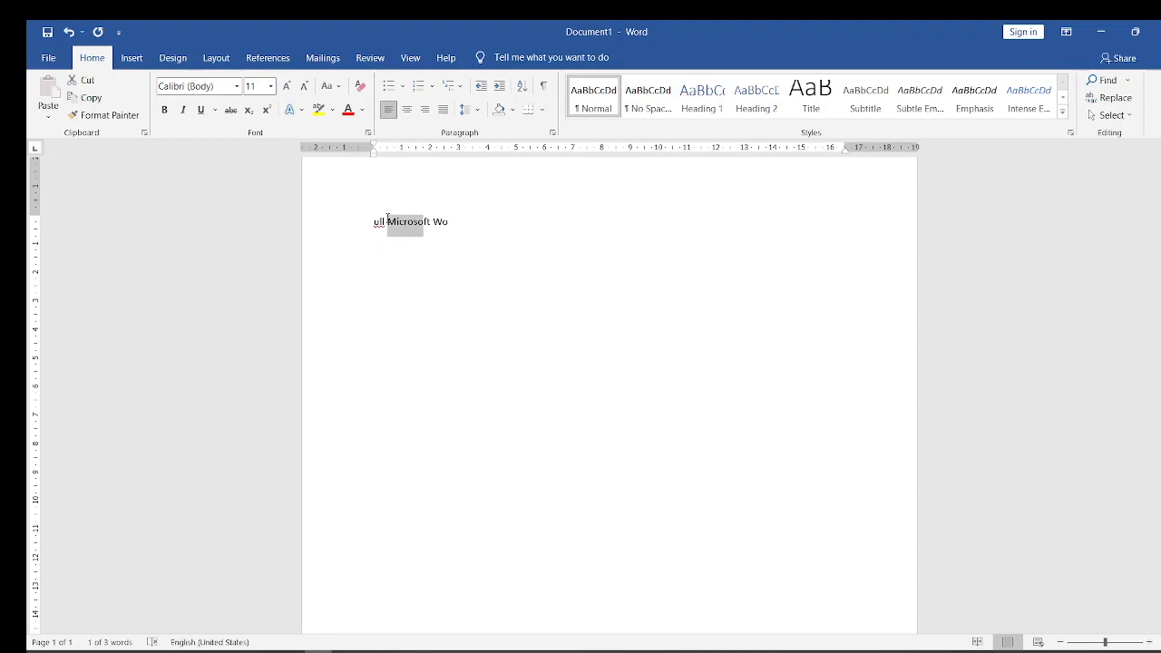
key(shift+Right)
key(shift+Right)
key(ctrl+c)
click(452, 223)
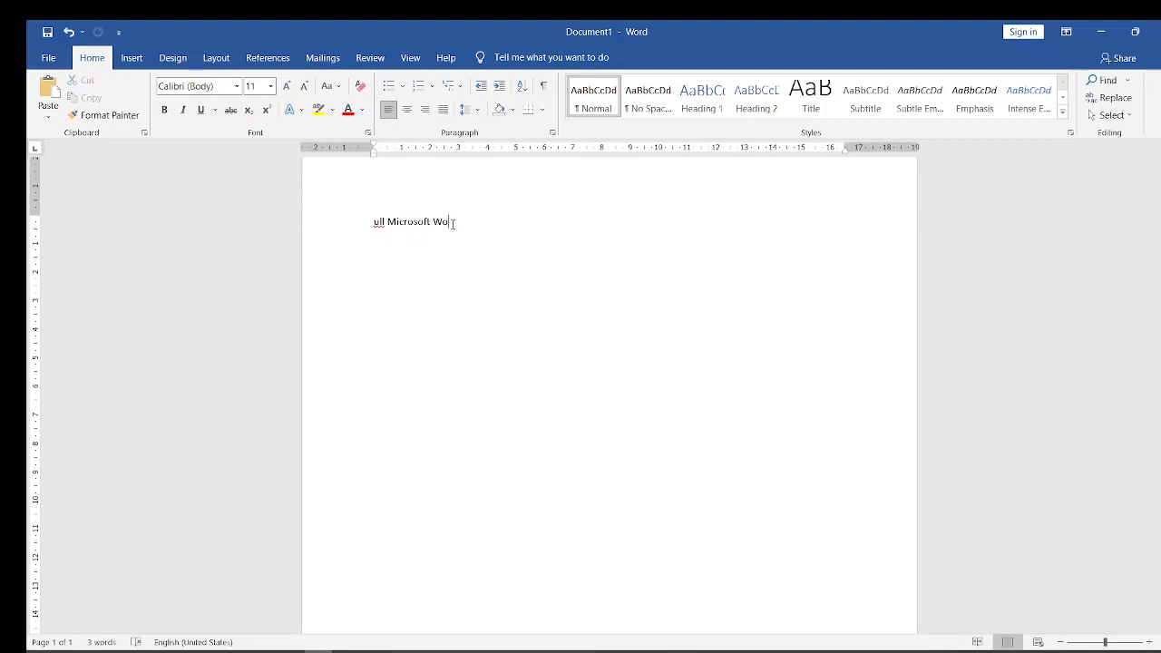
key(Return)
key(Return)
key(ctrl+v)
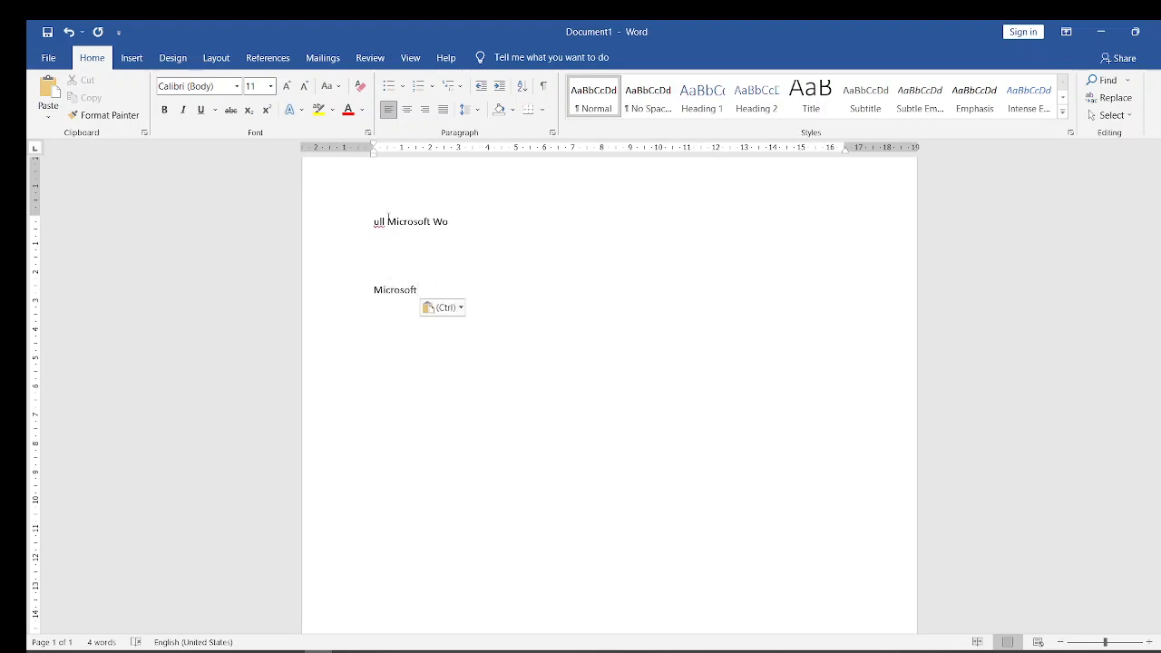
- Copy "Microsoft" from the first line again and paste it several blank lines below the existing pasted copy
drag(388, 222, 432, 221)
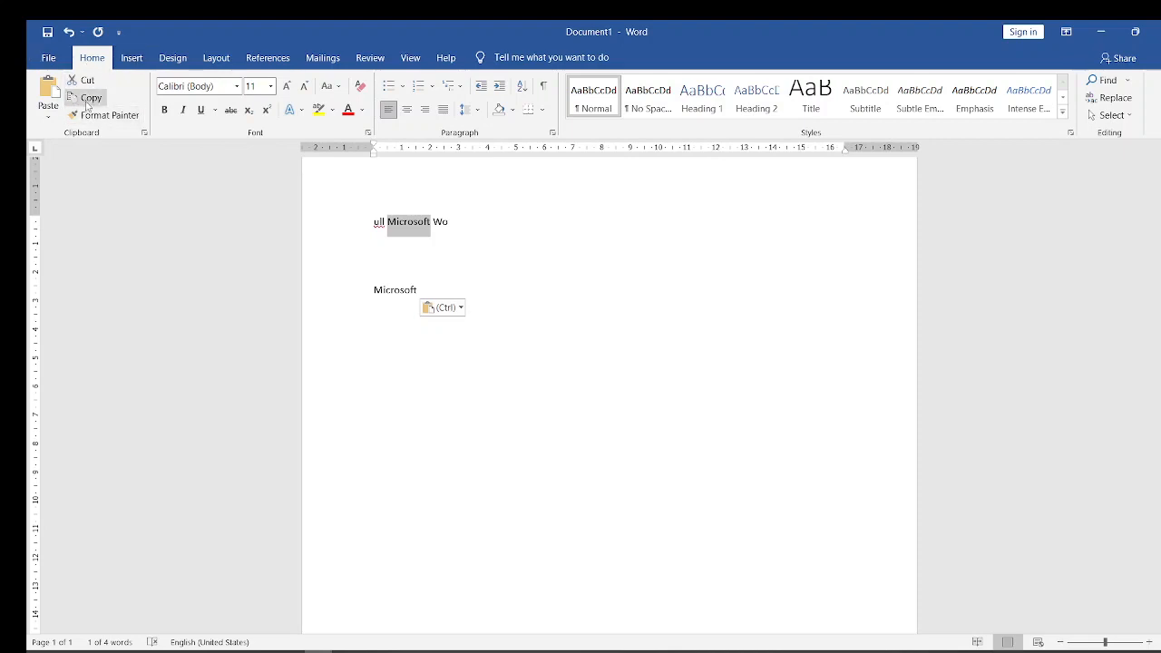
click(86, 101)
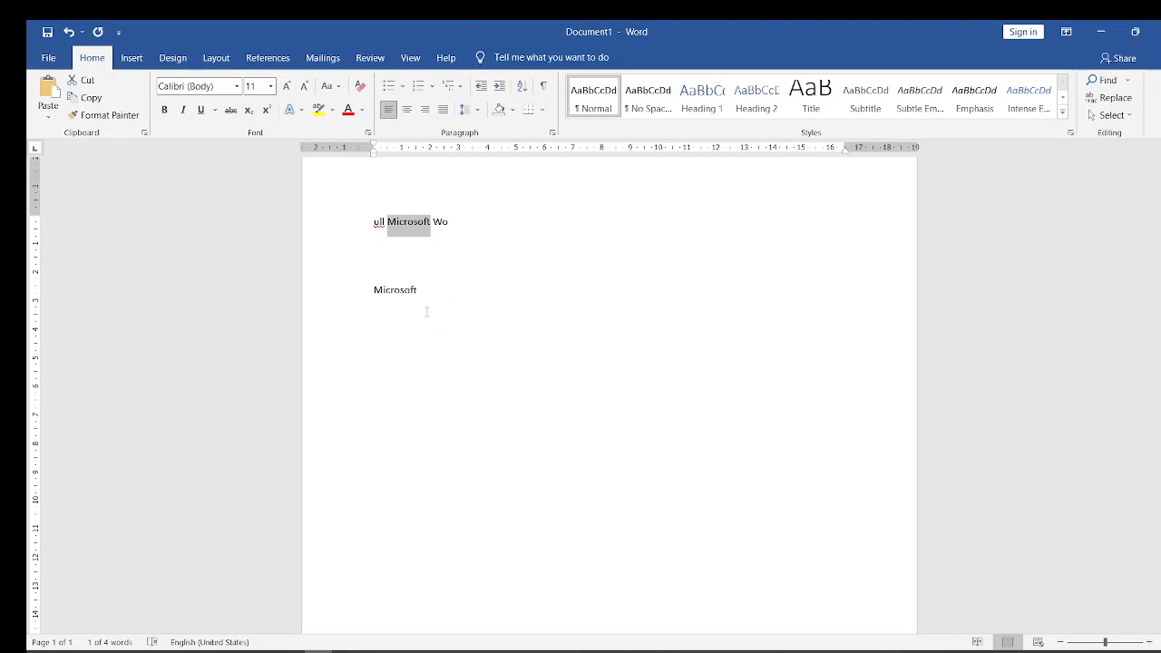
click(406, 330)
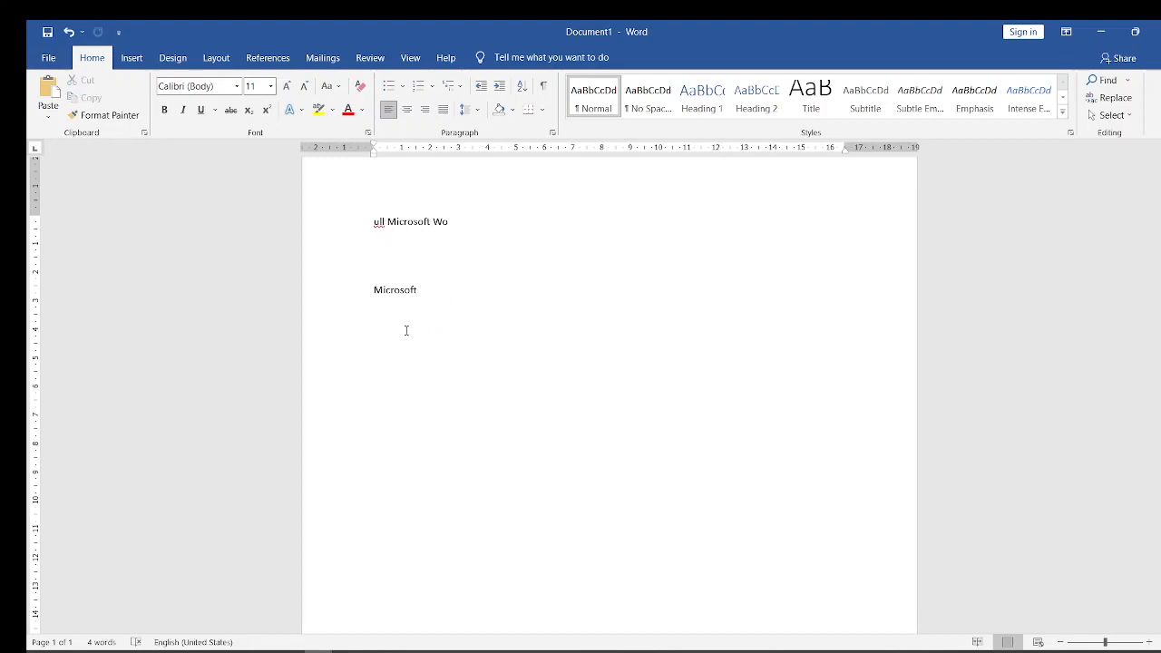
key(Return)
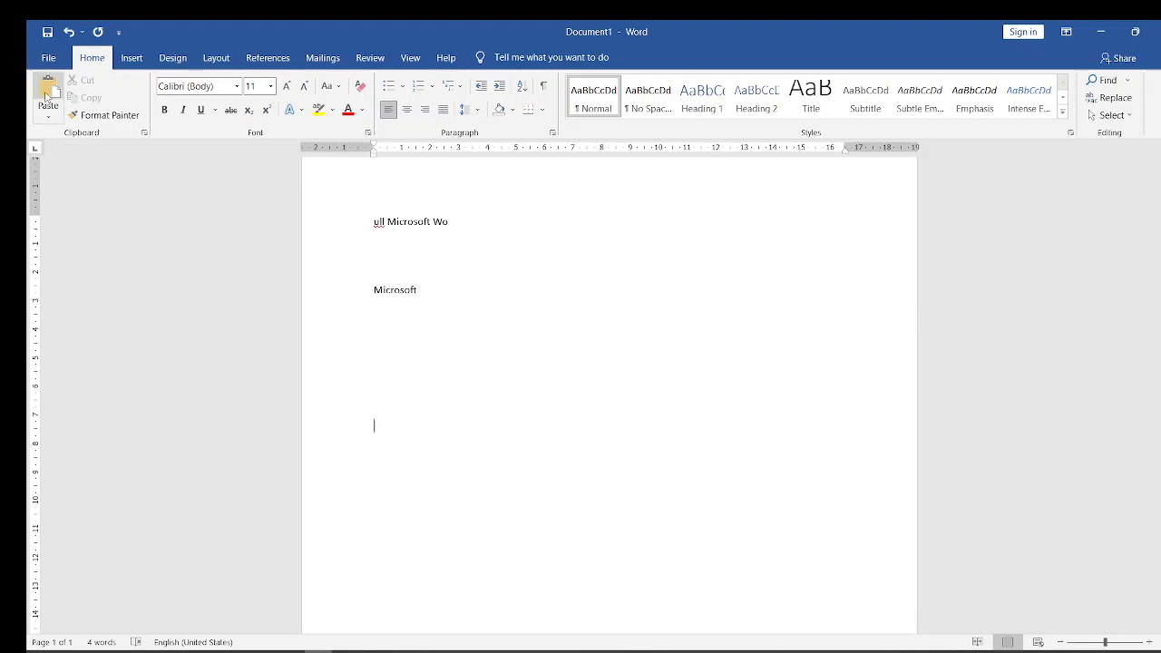
click(47, 96)
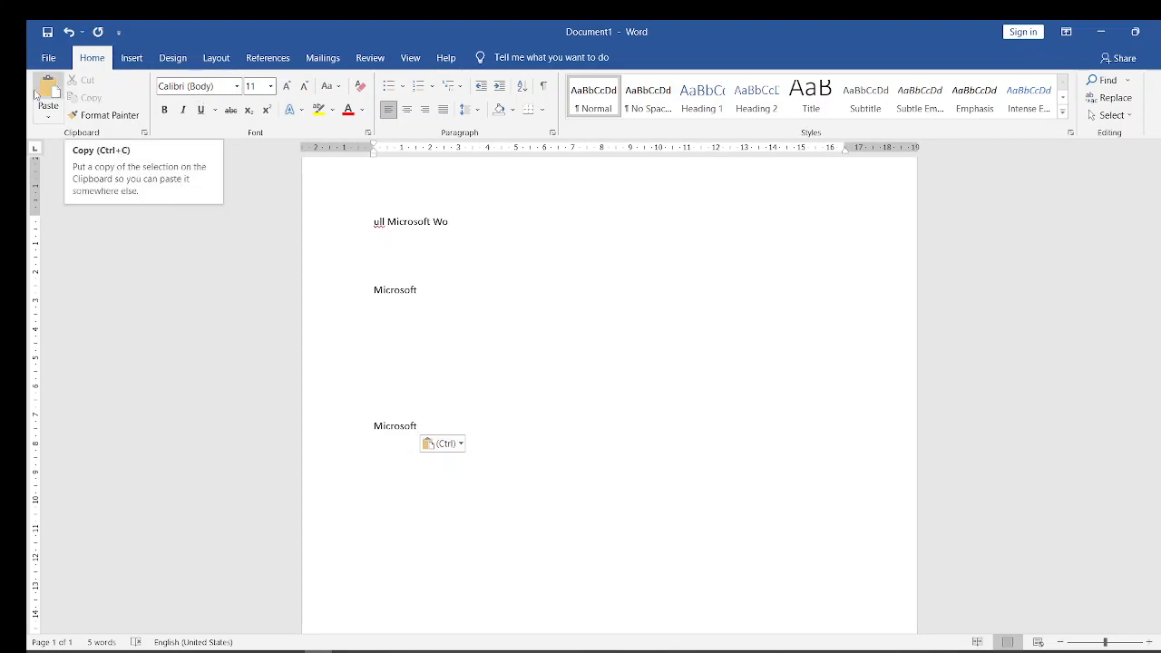
click(105, 115)
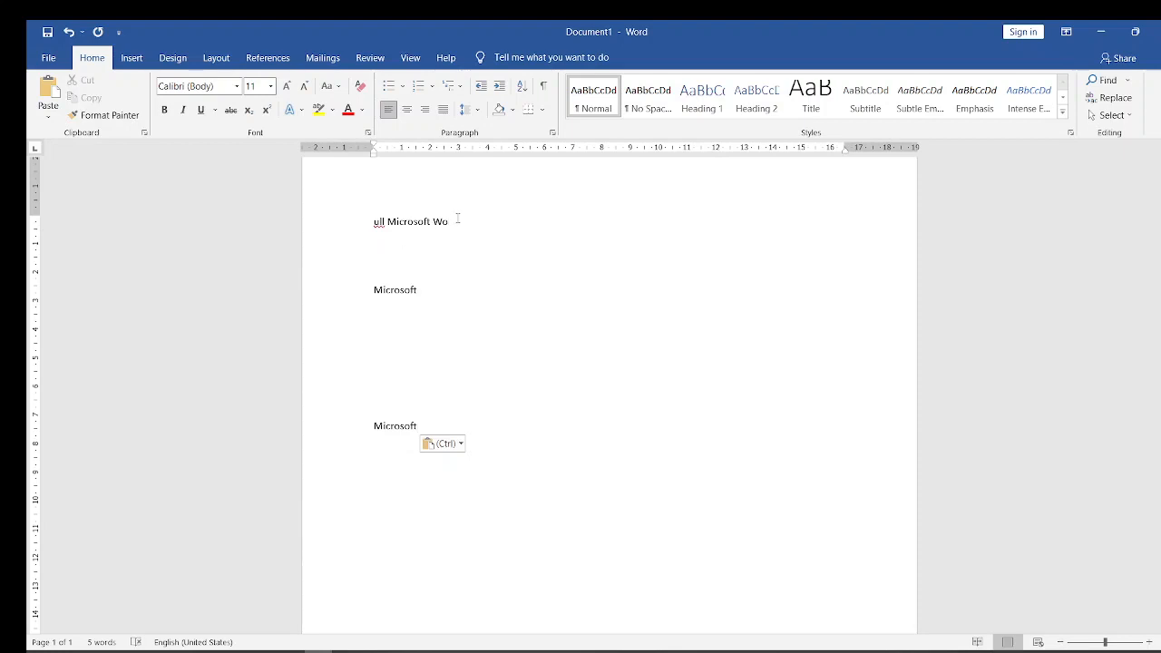
- Complete the last word of the first line so that it reads "Word"
click(458, 219)
text(r)
text(rd)
- Cut "Word" from the first line and paste it on a new line below the lowest "Microsoft"
key(shift+Left)
key(shift+Left)
key(shift+Left)
key(shift+Left)
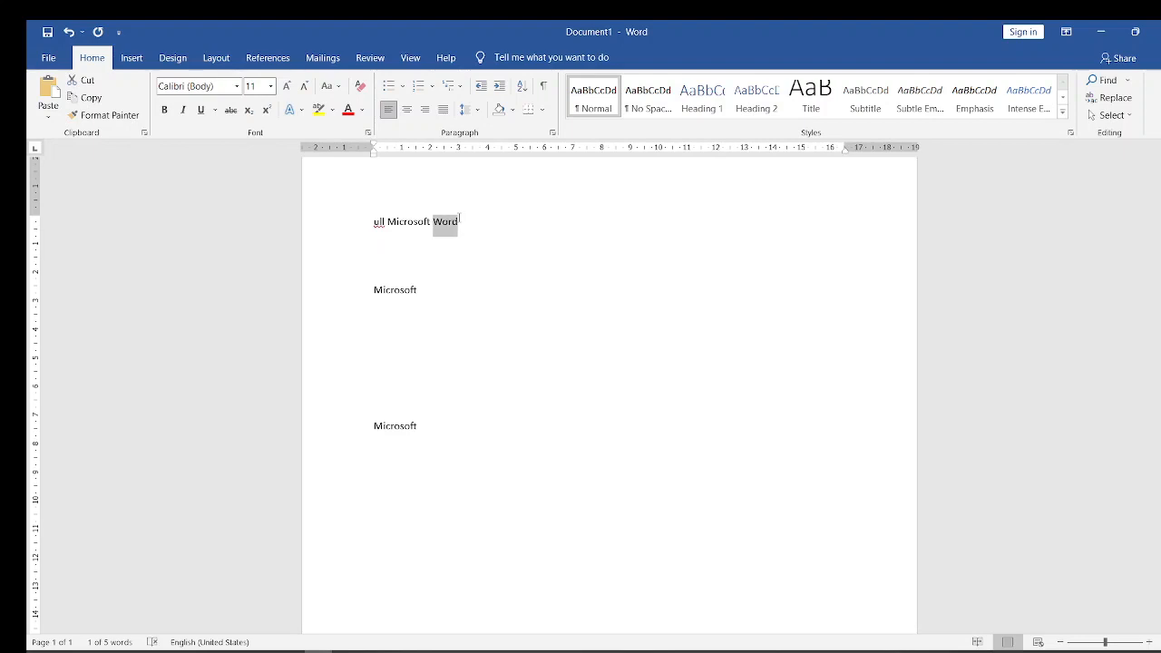
click(88, 81)
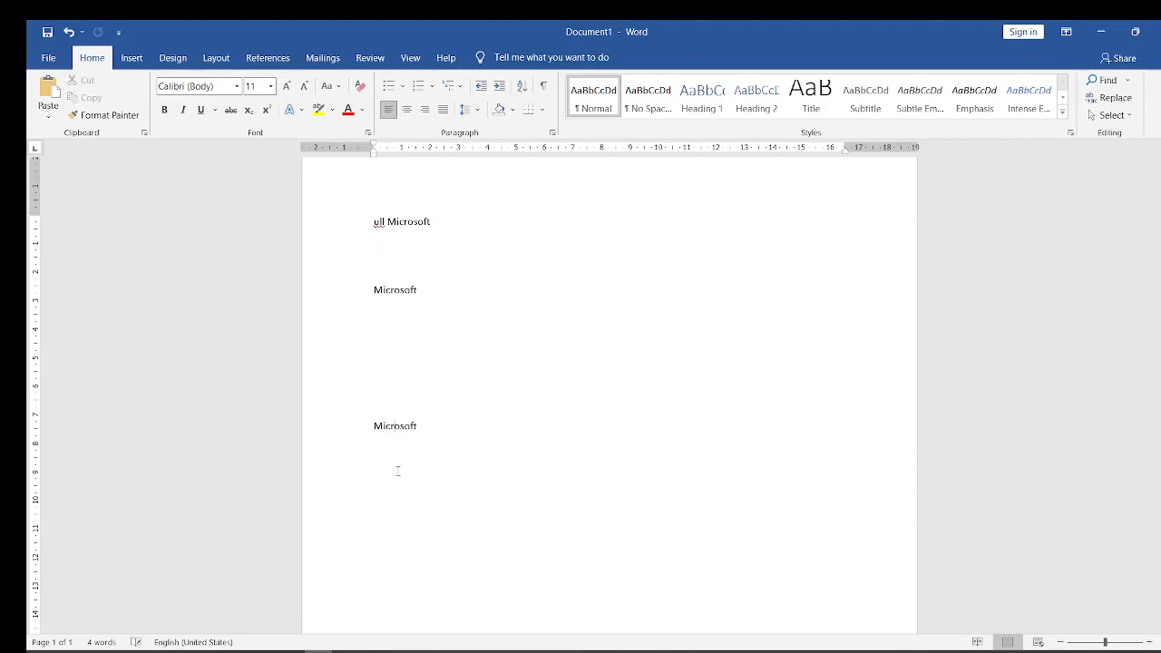
key(Return)
key(Return)
key(Return)
key(ctrl+v)
- Switch to the Microsoft Word Course (1) presentation in PowerPoint and advance to slide 6, "How to Save"
mouse_move(305, 650)
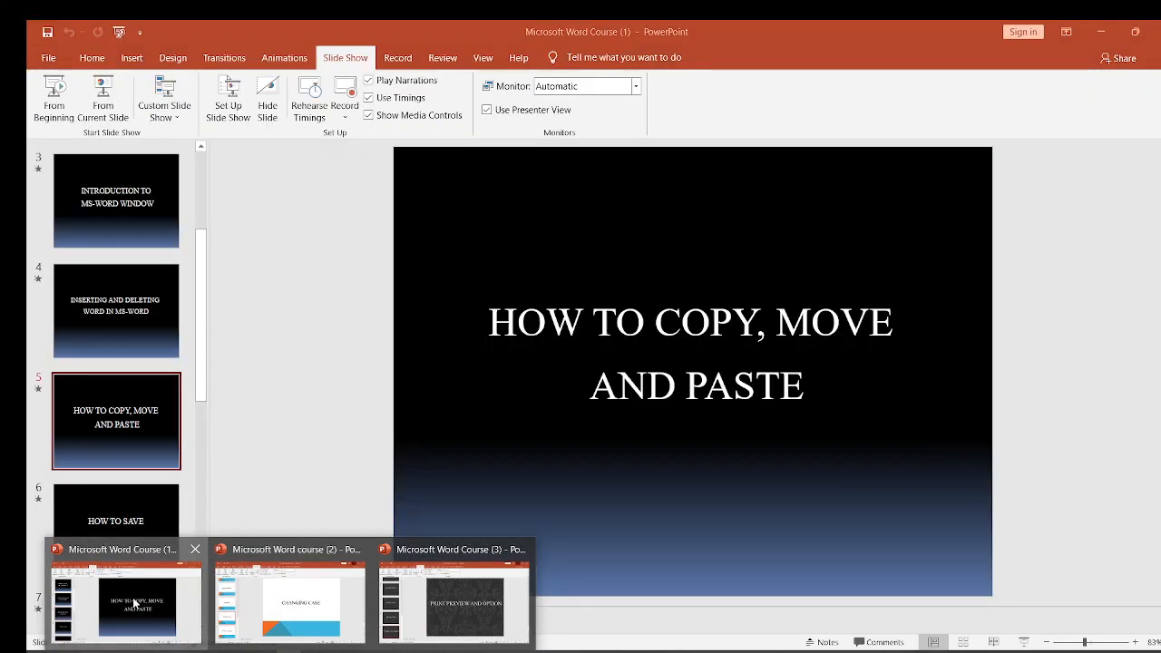
click(136, 604)
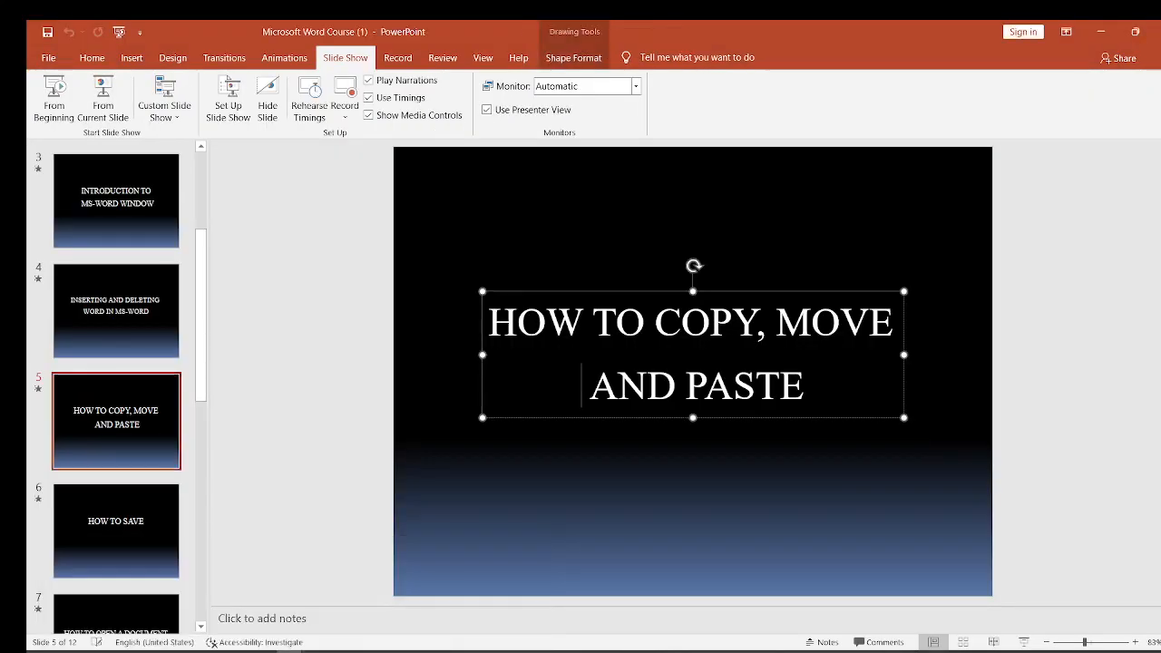
click(132, 311)
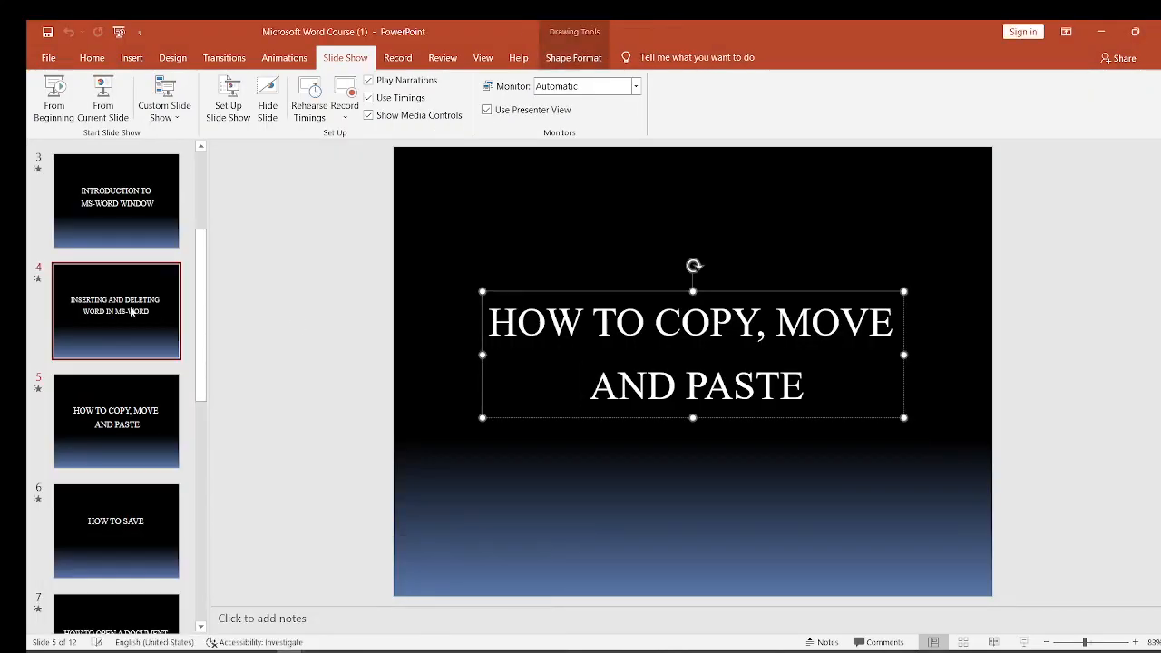
click(108, 403)
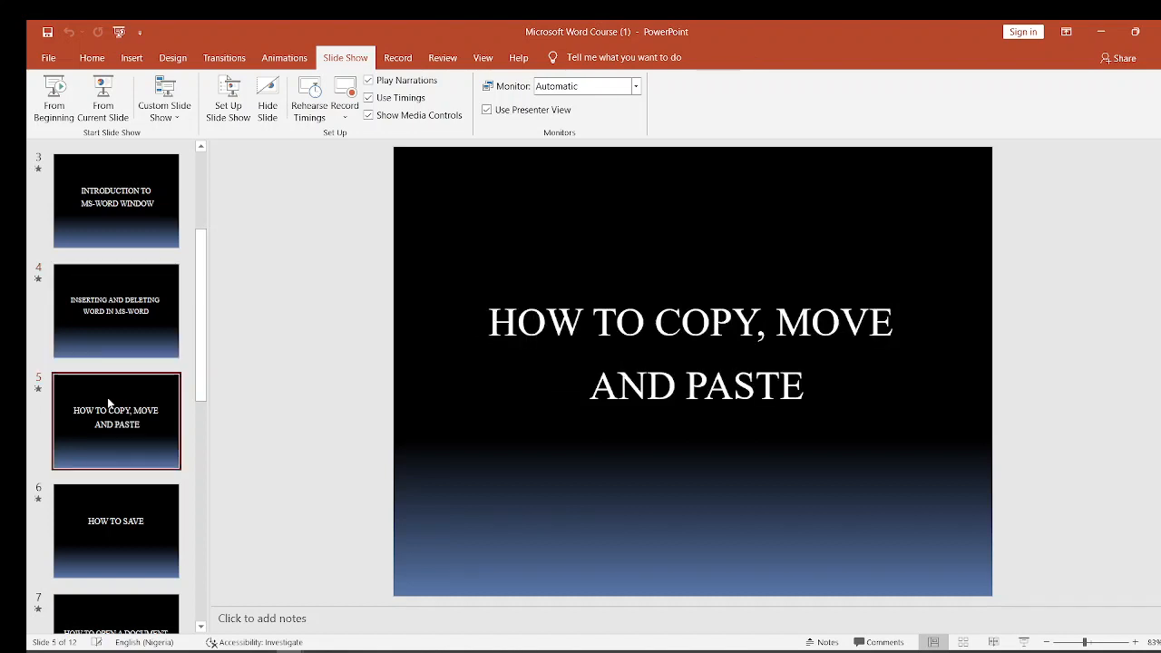
key(Down)
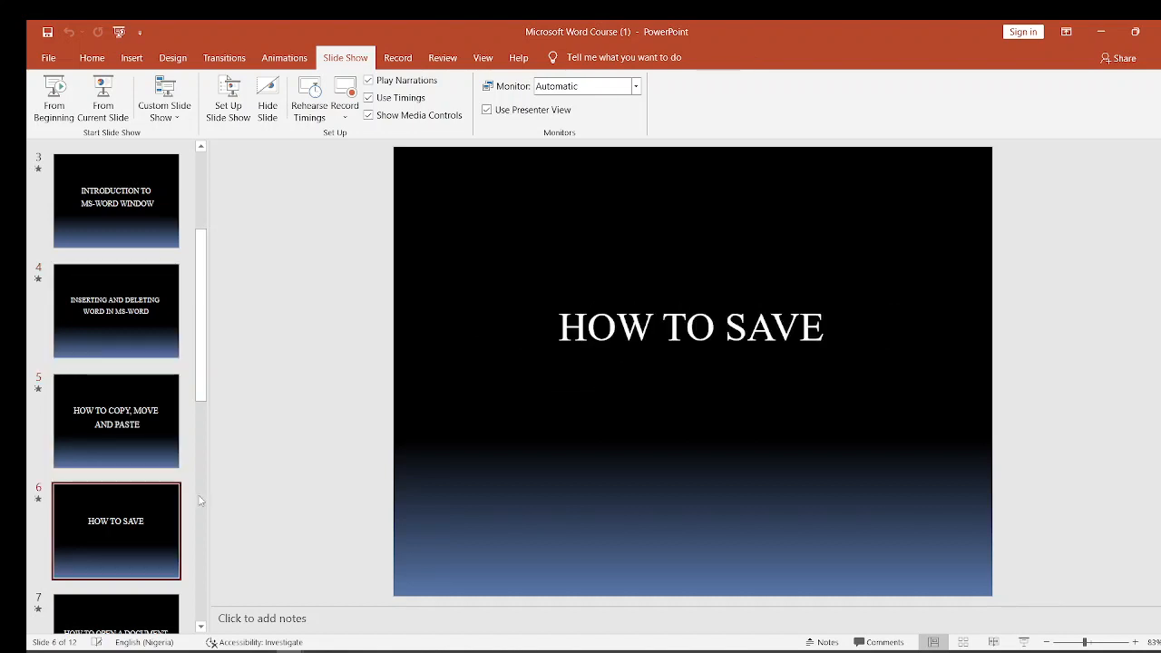
- Switch back to Document1 in Word and start saving it, choosing the Desktop folder as the location
mouse_move(318, 650)
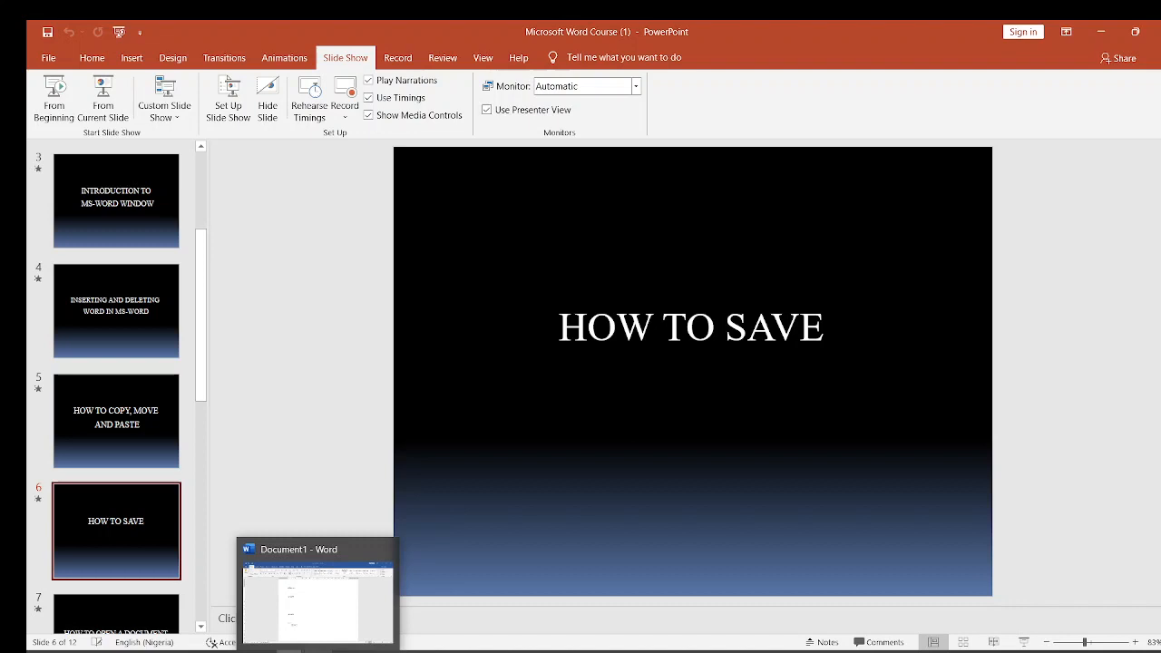
click(310, 624)
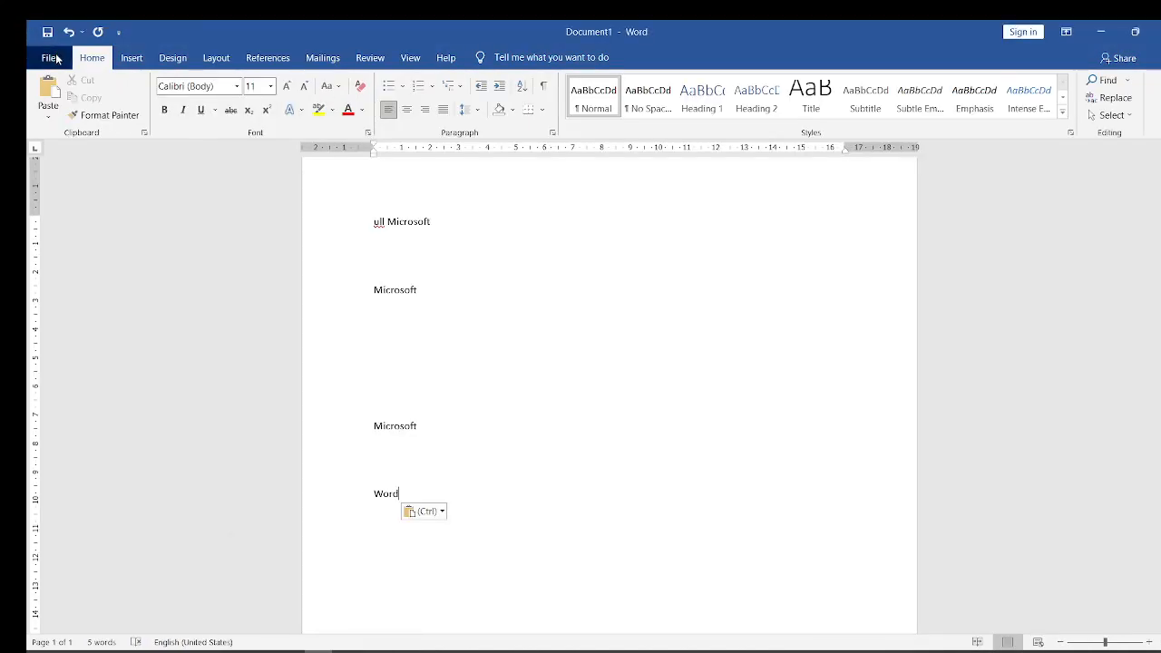
click(55, 59)
click(54, 58)
click(44, 61)
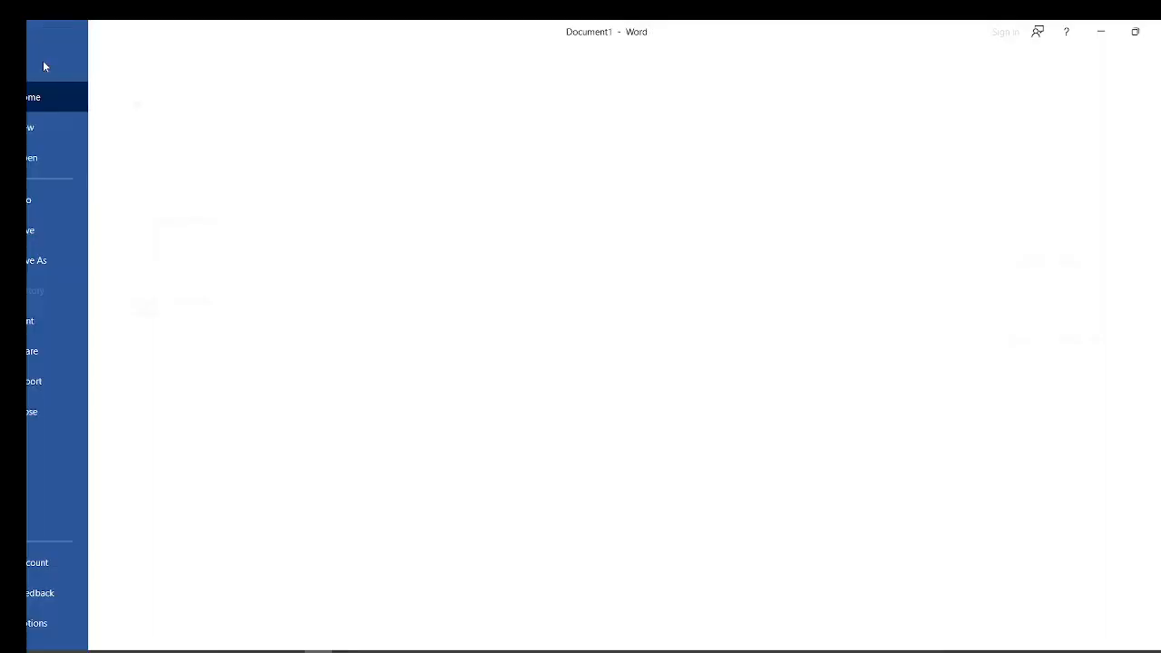
click(71, 233)
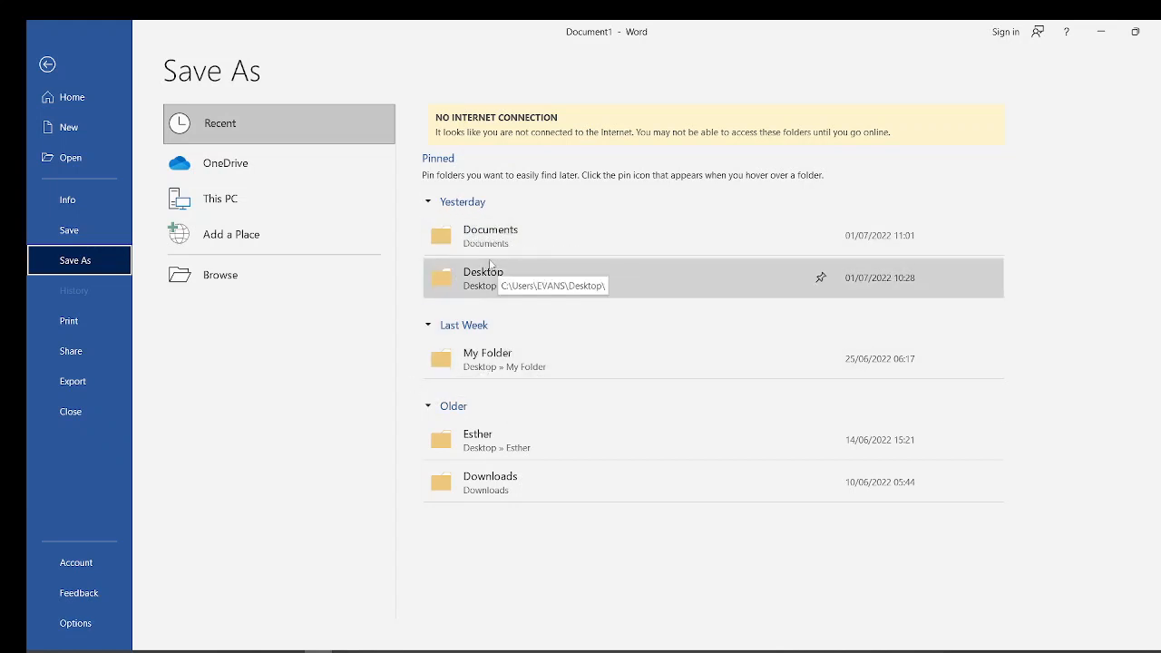
click(472, 283)
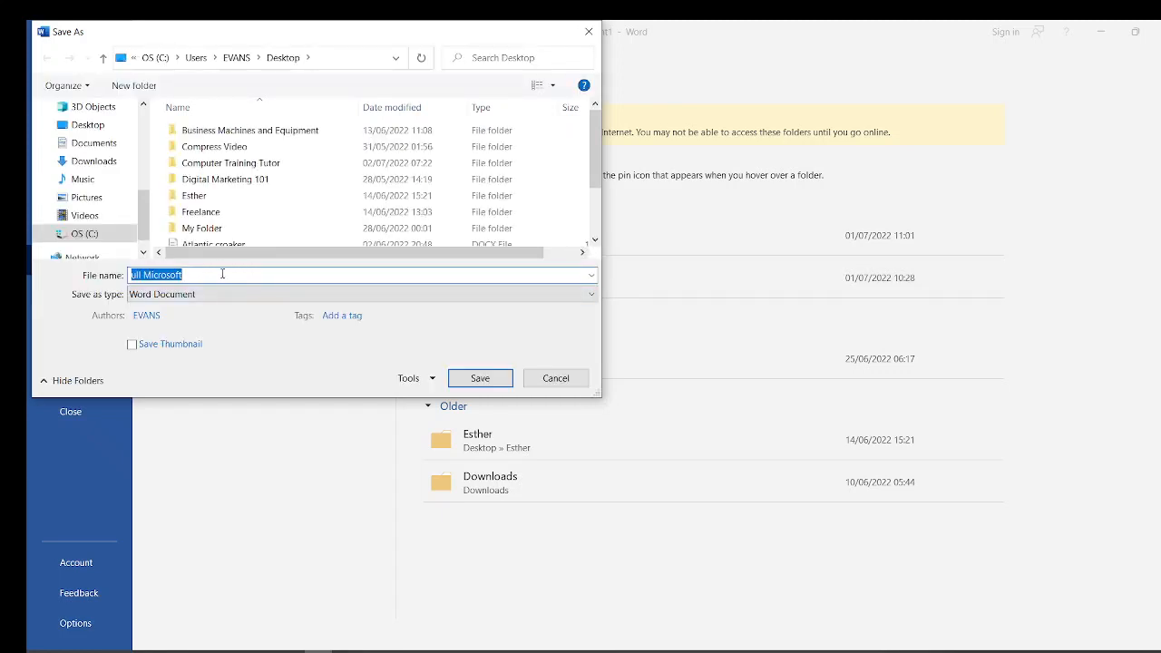
- Name the file "Class 1" and save it as a Word Document
key(Caps_Lock)
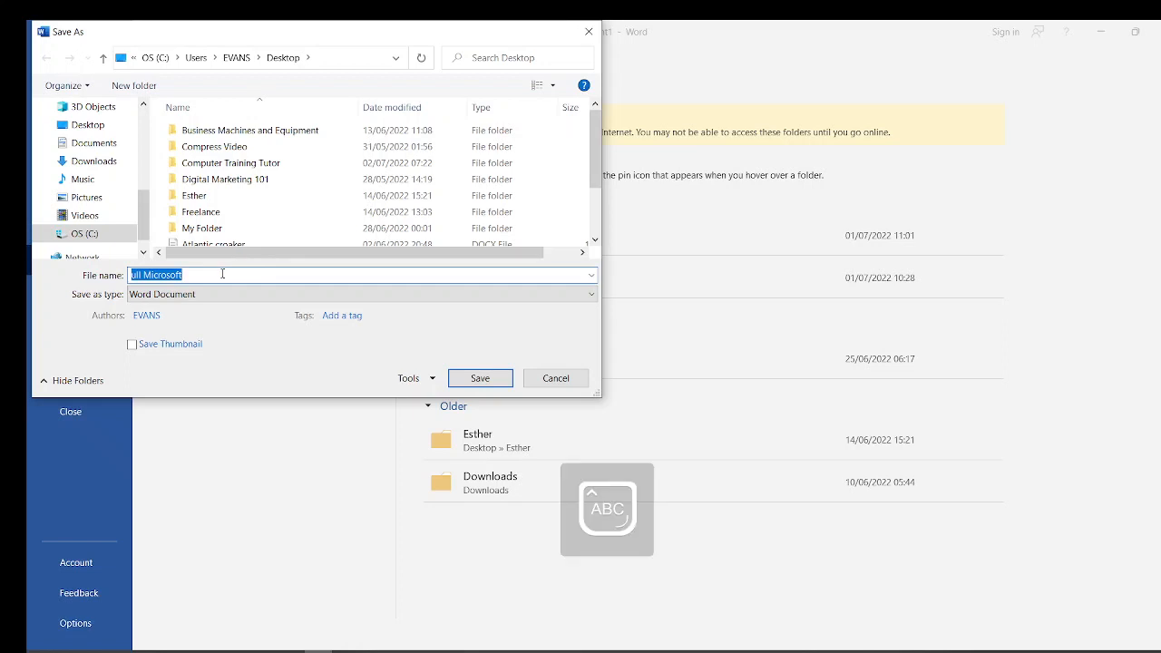
text(C)
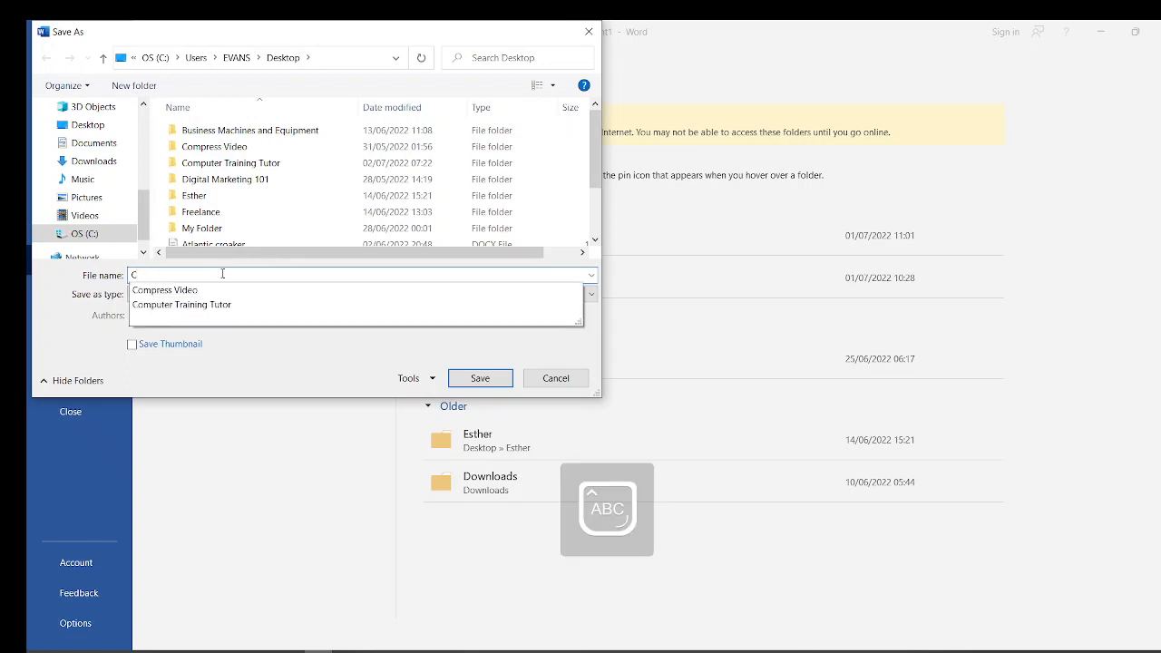
key(Caps_Lock)
text(la)
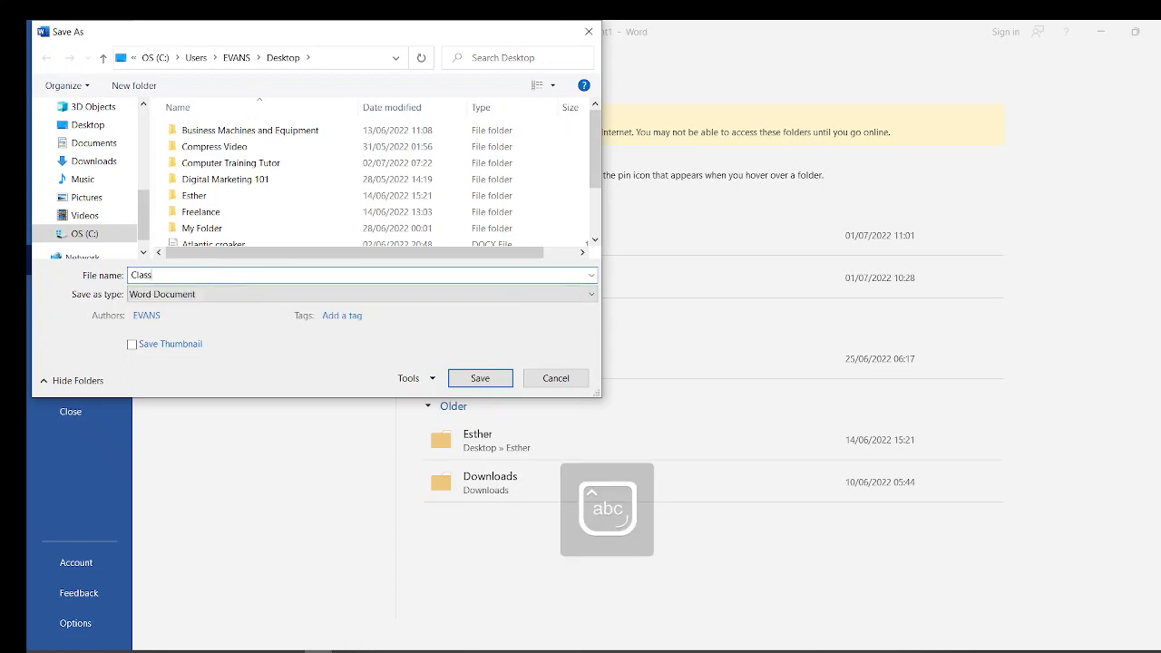
text(ss)
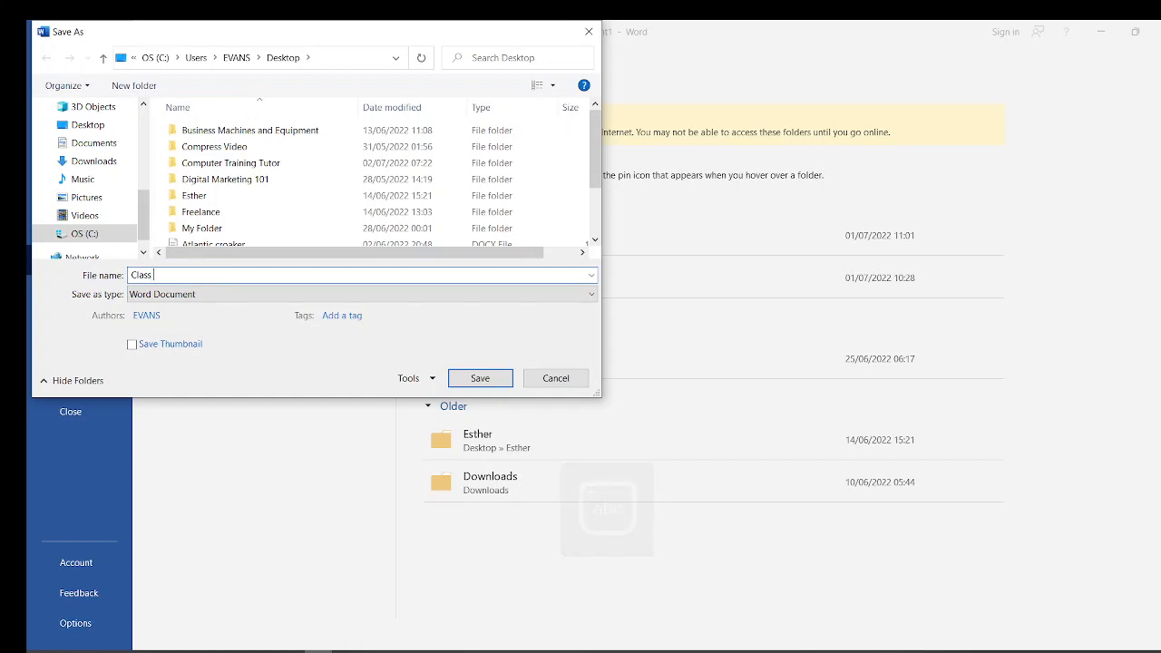
text( 1)
click(480, 379)
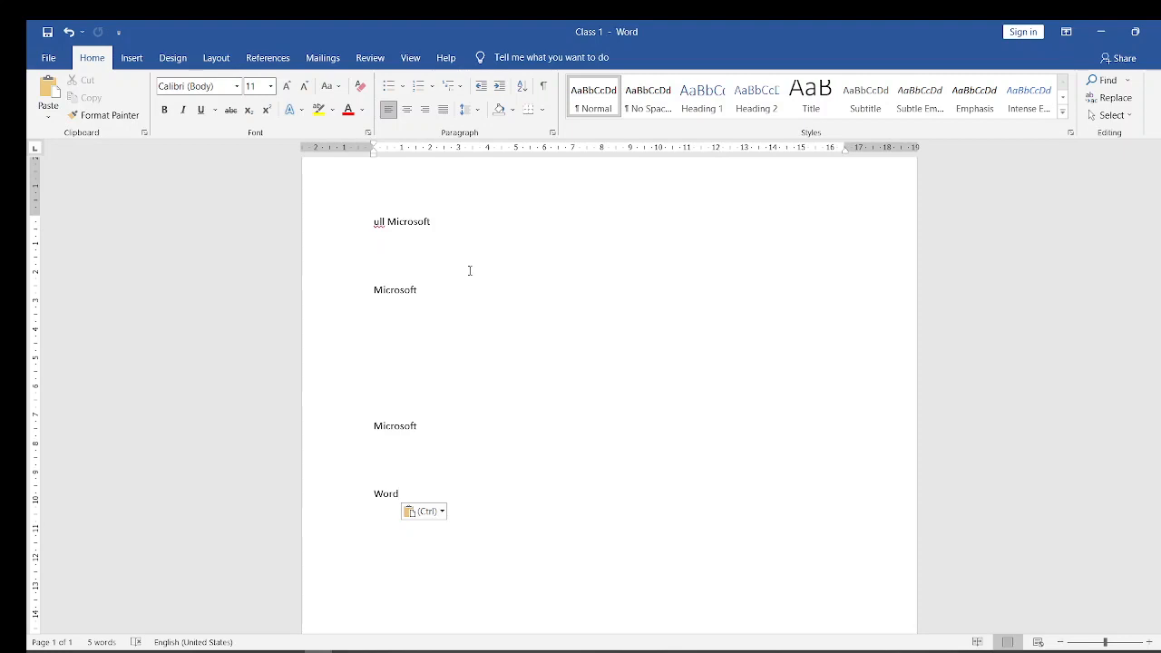
key(ctrl)
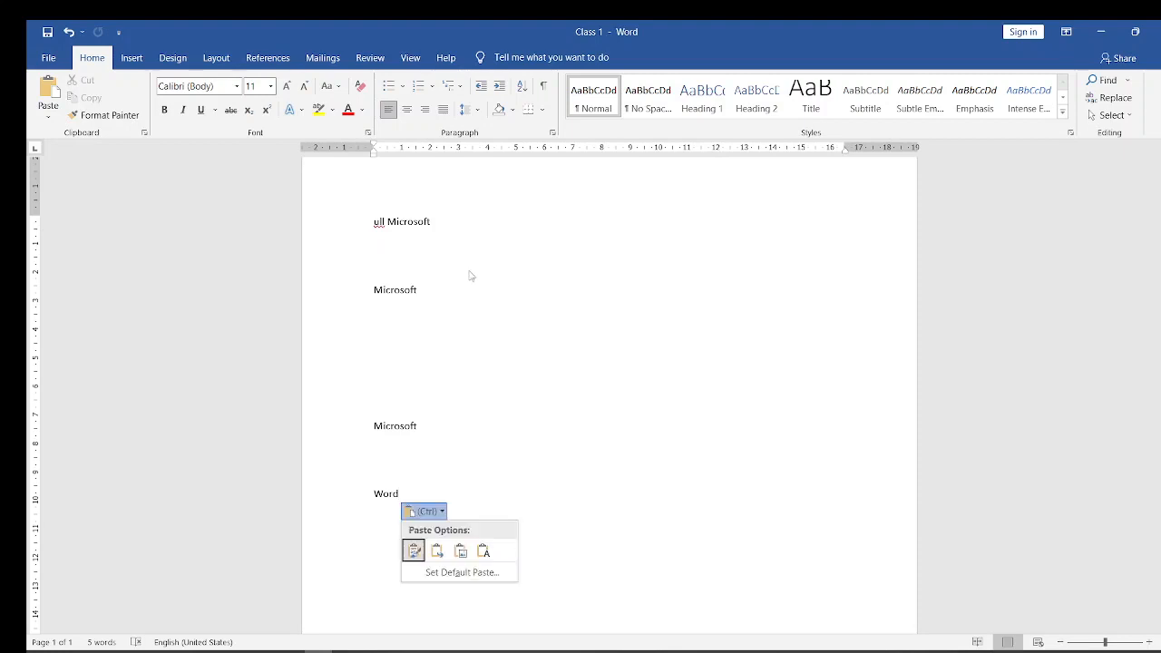
key(Escape)
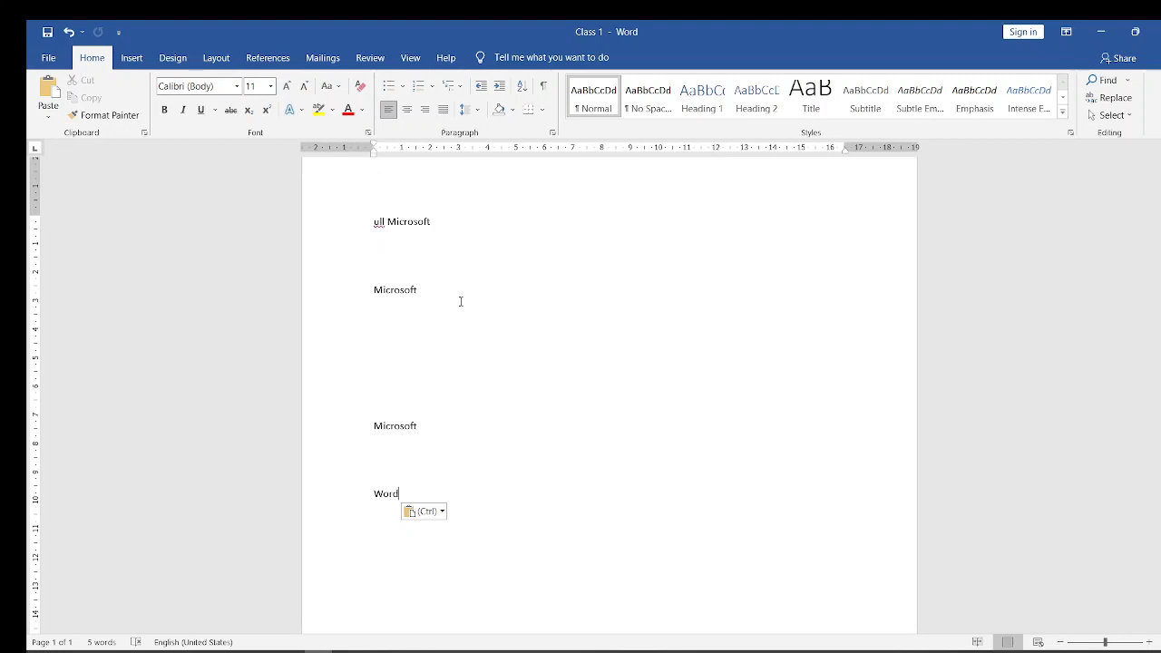
key(ctrl)
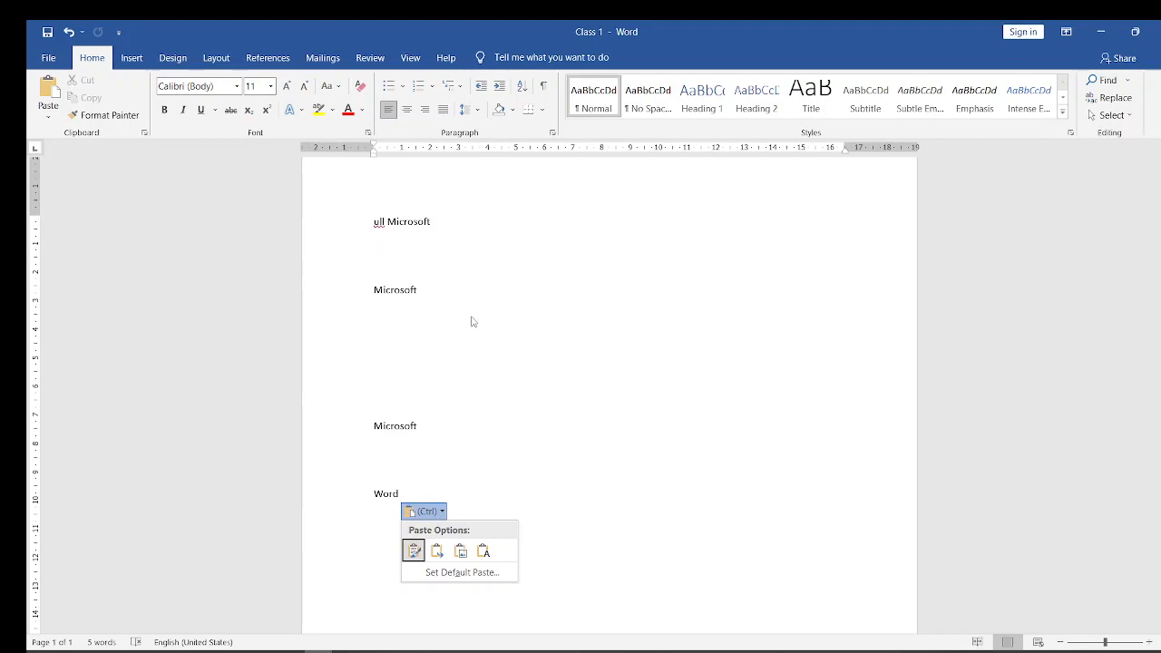
key(Escape)
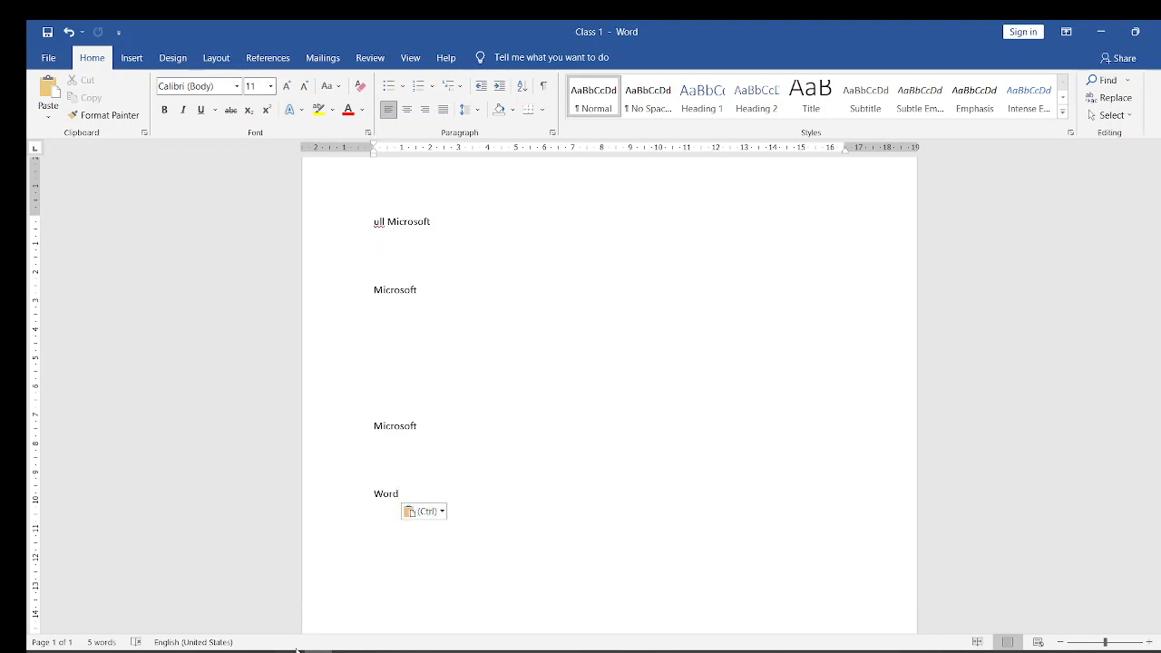
- Switch to the Microsoft Word Course (1) presentation in PowerPoint and advance to slide 7, "How to Open a Document"
mouse_move(290, 652)
click(163, 603)
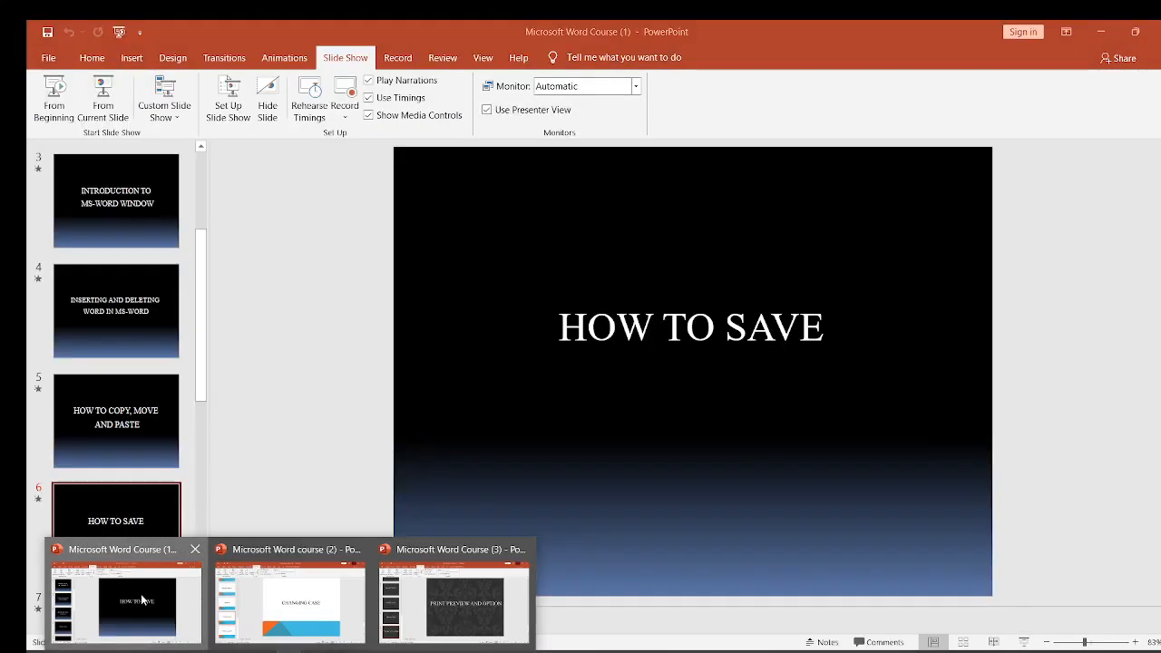
key(Down)
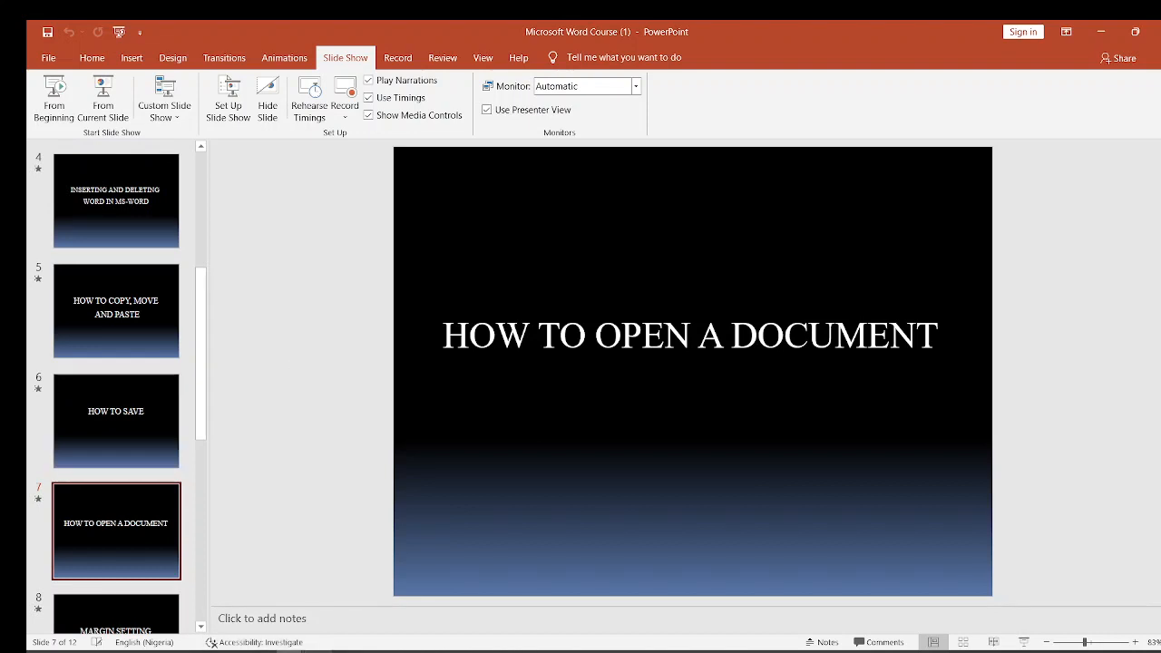
- Minimize the Word and PowerPoint windows, open the Benedict Extension document from the desktop, and close it again
mouse_move(273, 646)
click(301, 615)
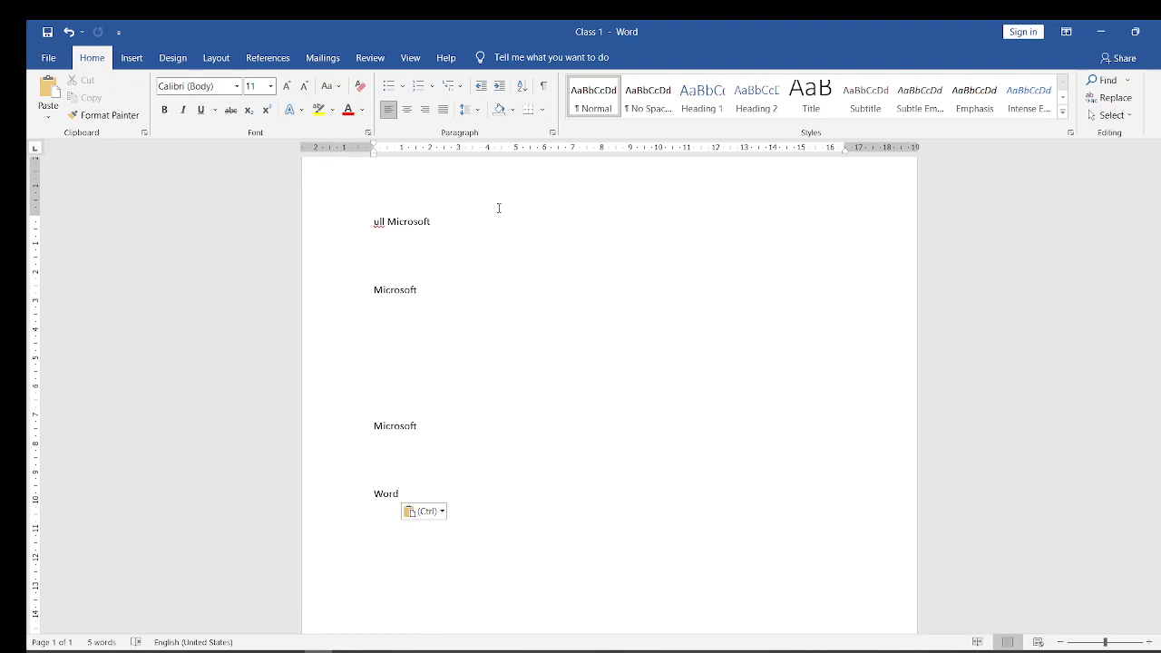
click(1101, 33)
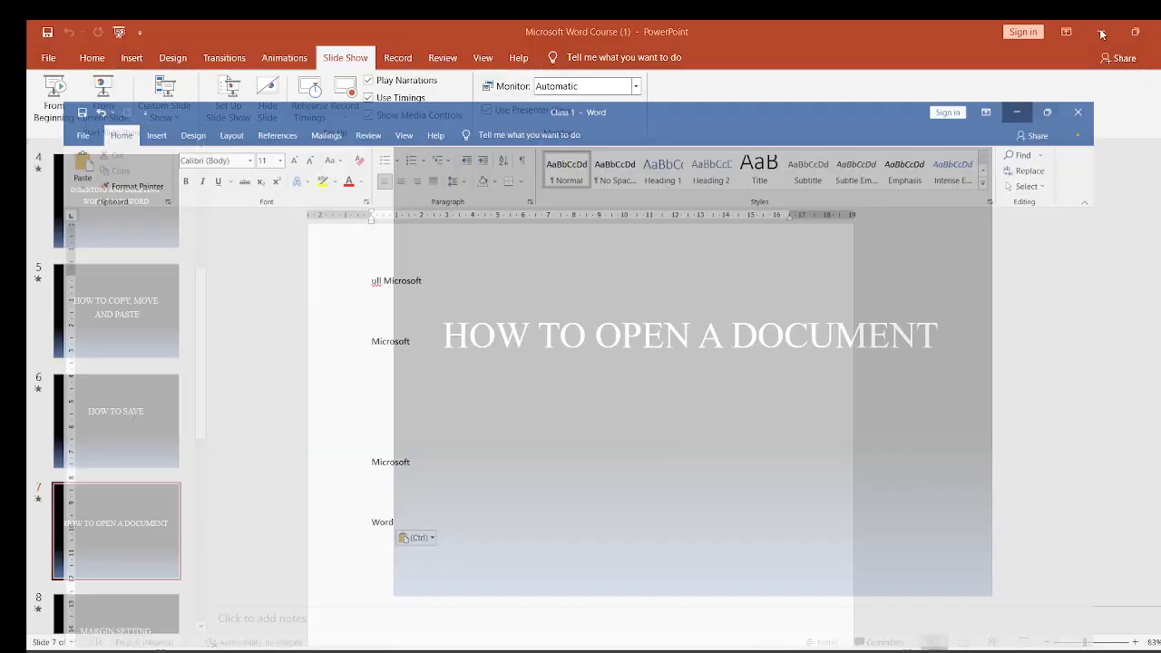
click(1102, 34)
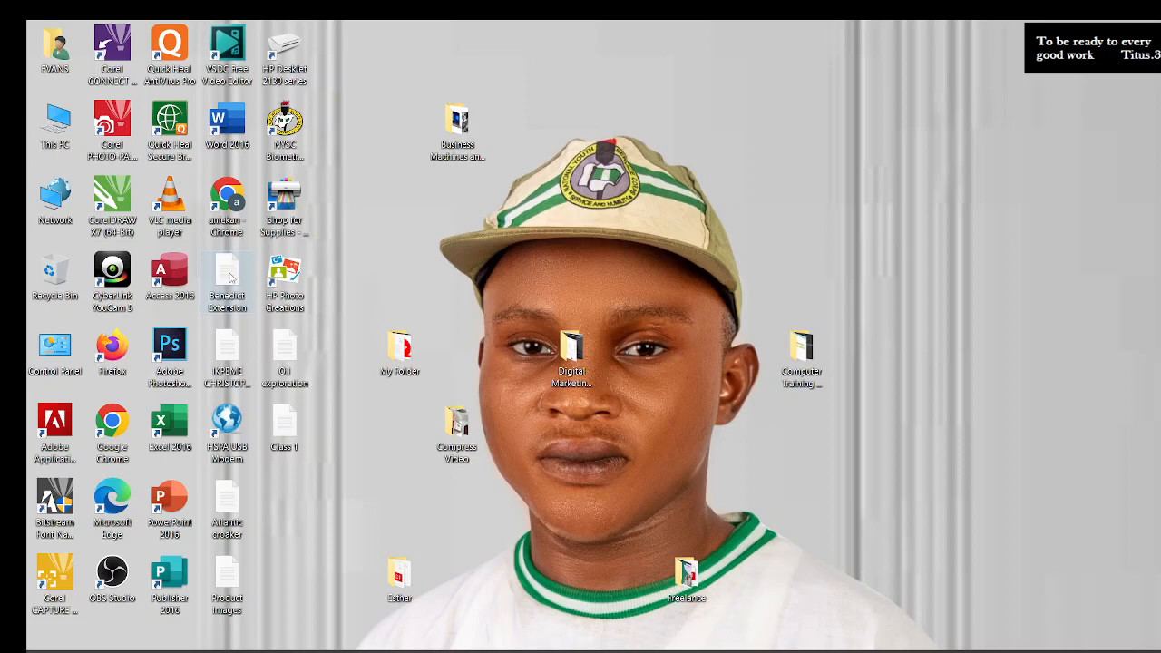
click(230, 278)
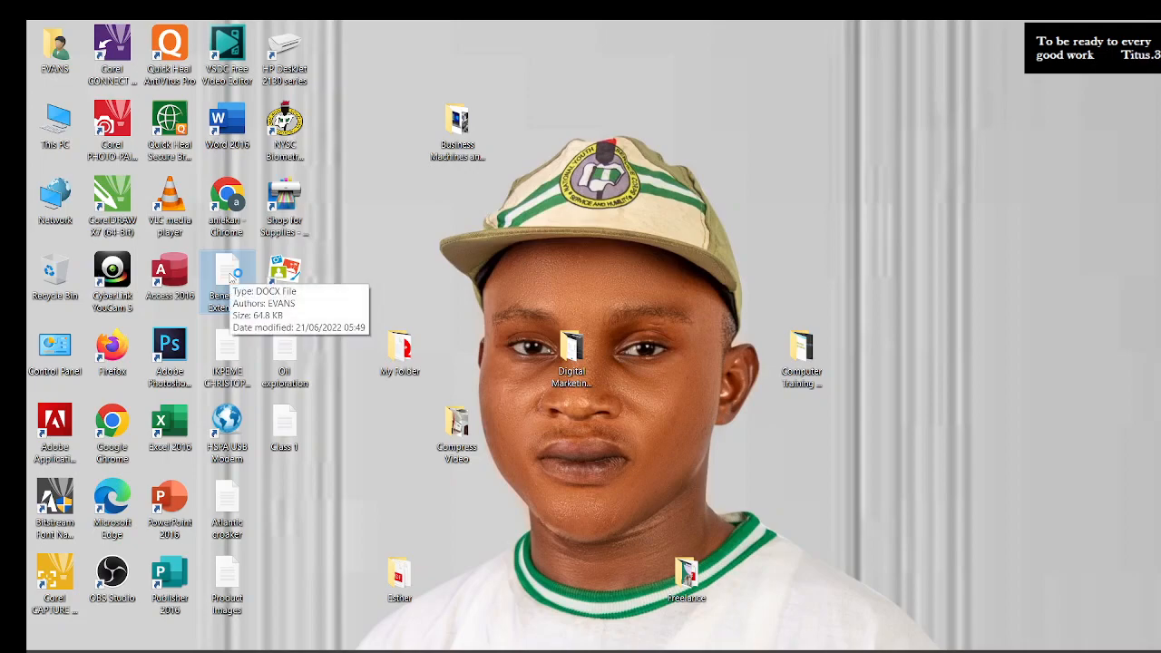
double_click(230, 277)
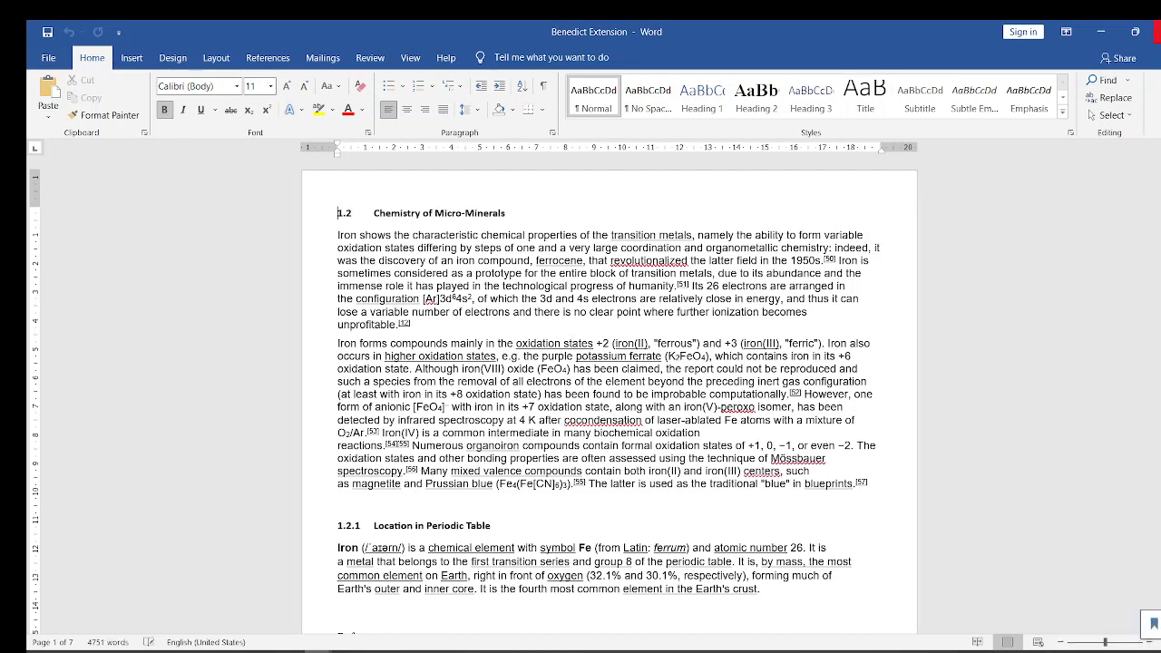
click(1158, 31)
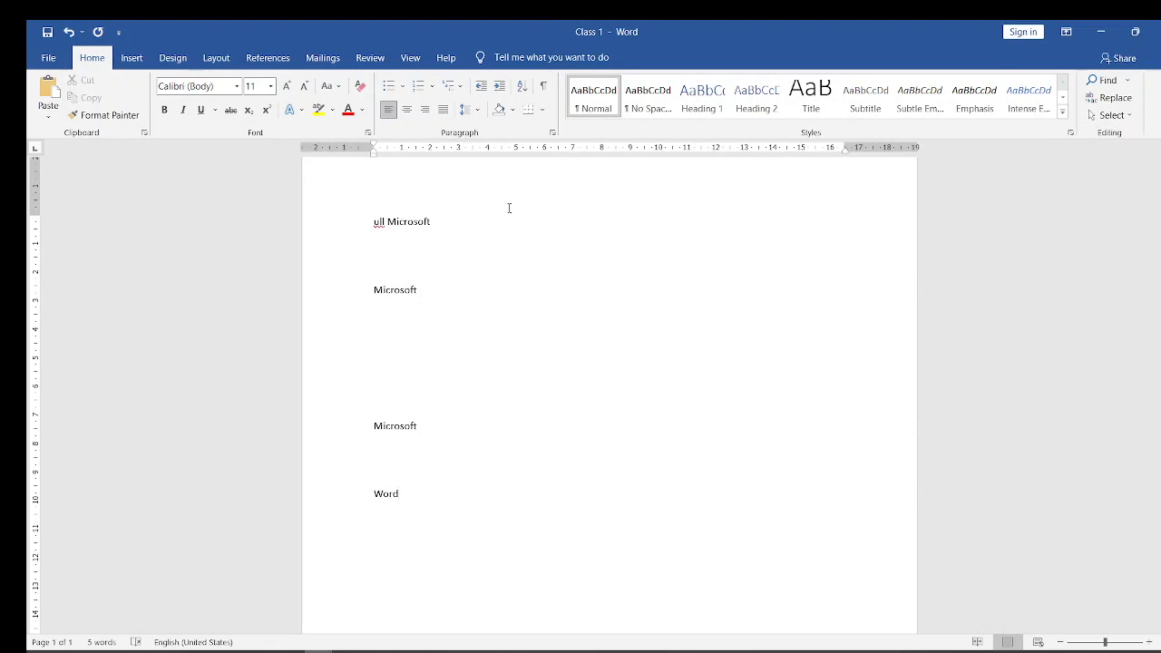
- Open the Benedict Extension document from Word's list of recent documents
click(49, 62)
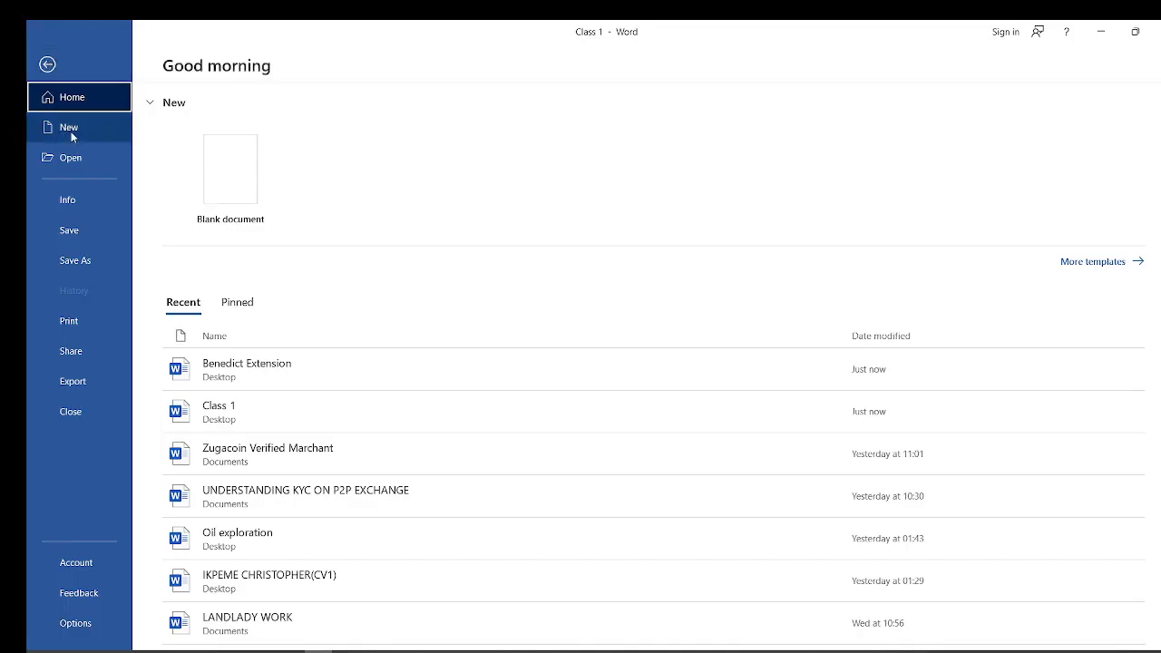
click(70, 166)
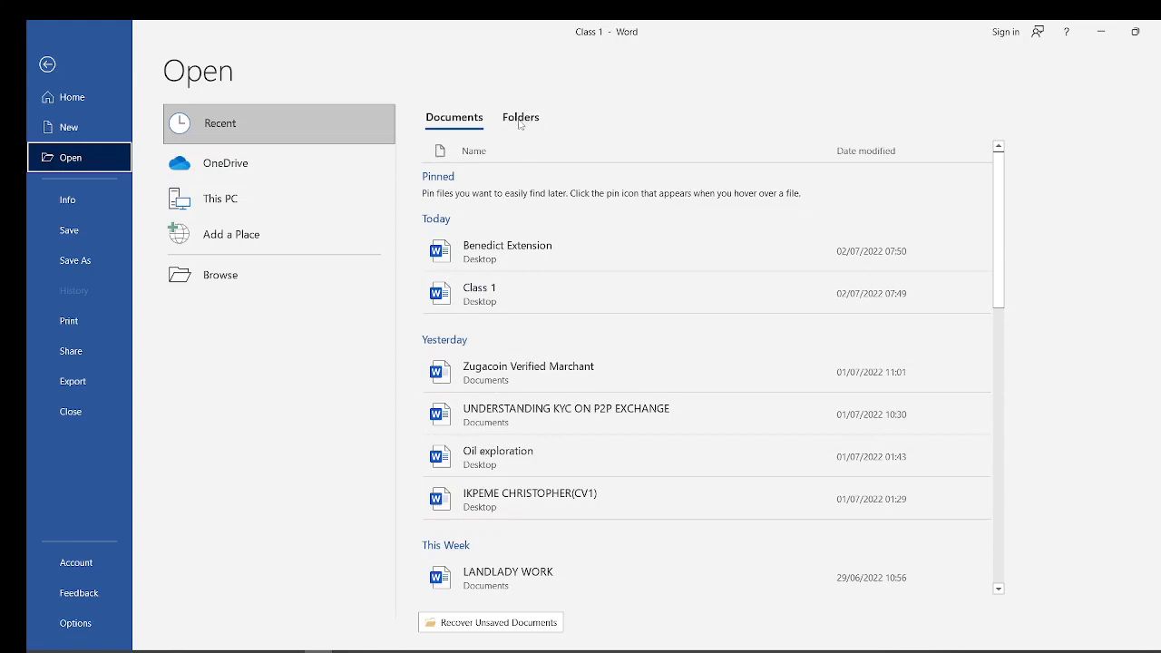
click(497, 257)
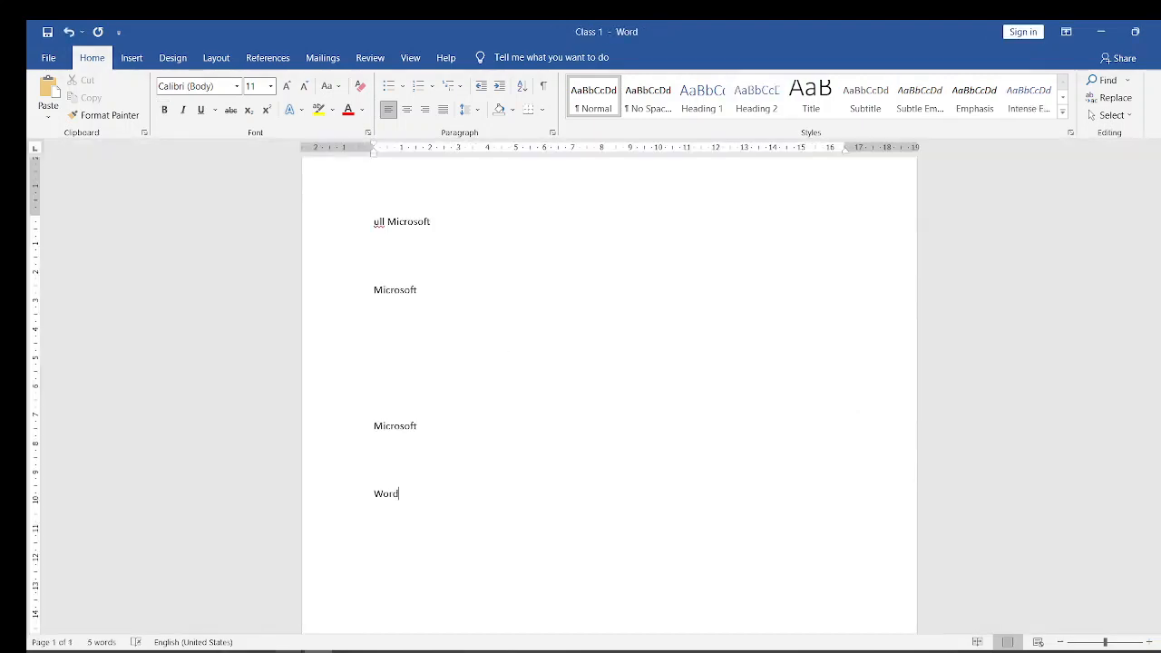
- Switch to the Microsoft Word Course (1) presentation in PowerPoint and advance to slide 8, "Margin Setting"
mouse_move(137, 652)
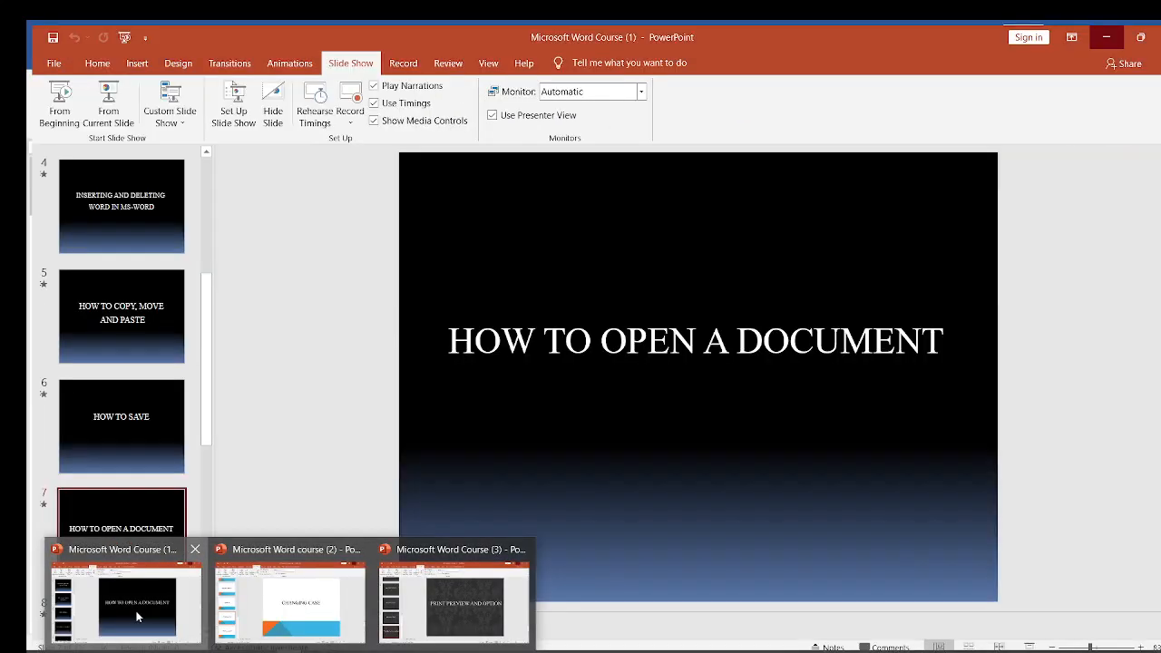
click(136, 613)
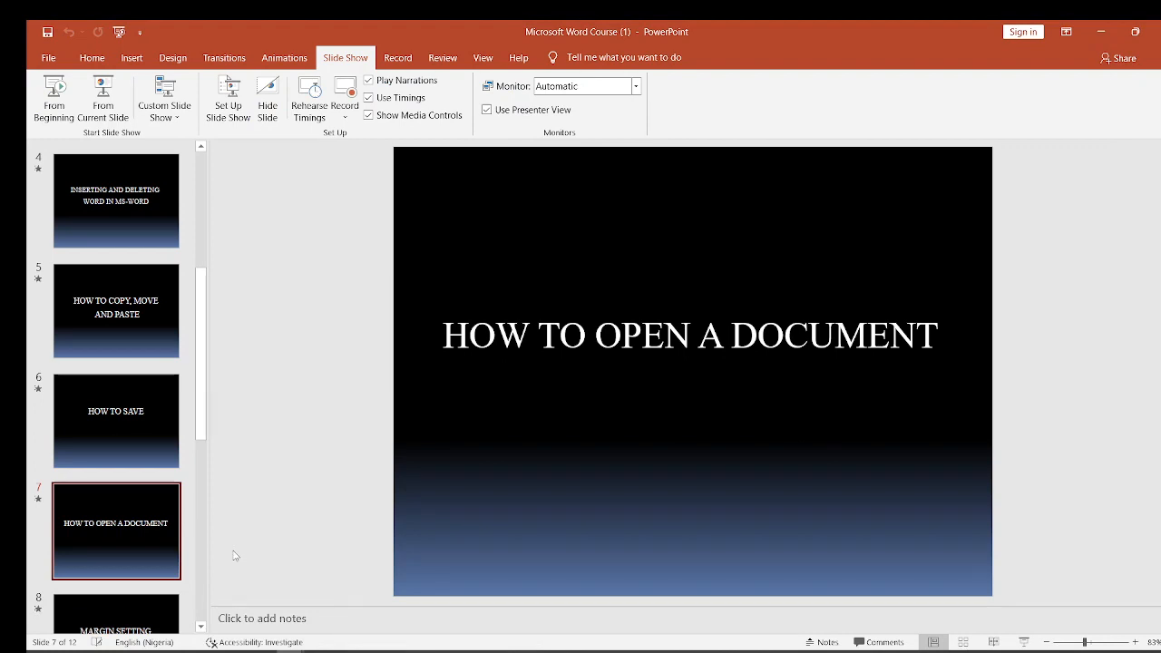
key(Down)
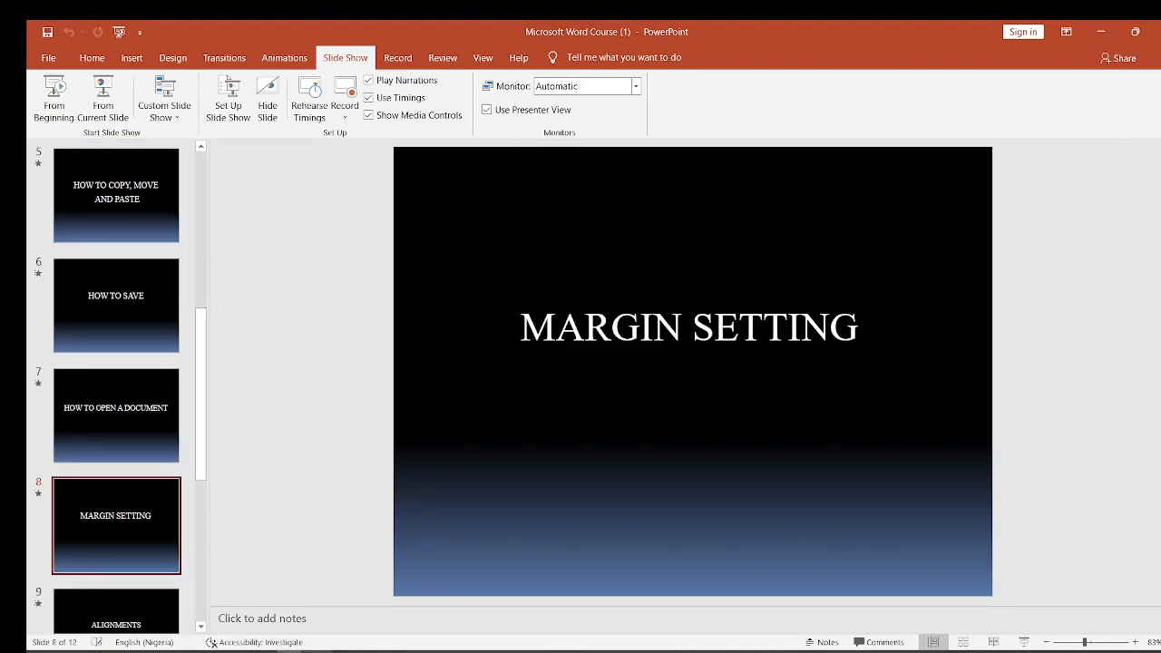
- Switch back to the Class 1 document in Word and delete all of its text
click(330, 611)
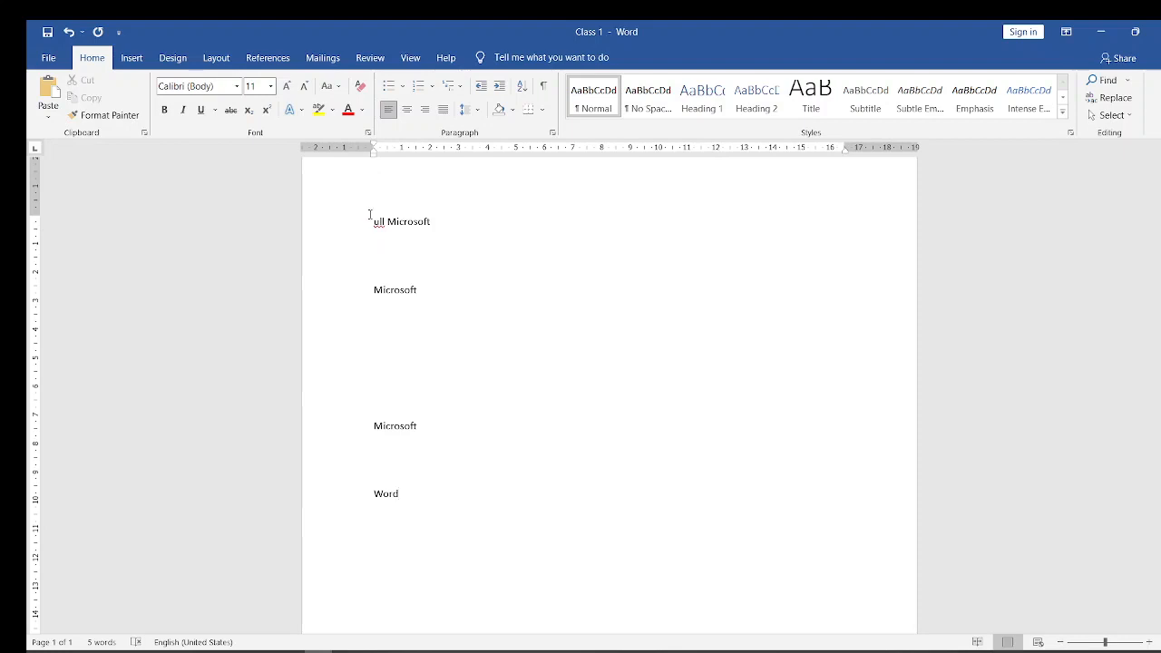
drag(370, 215, 481, 510)
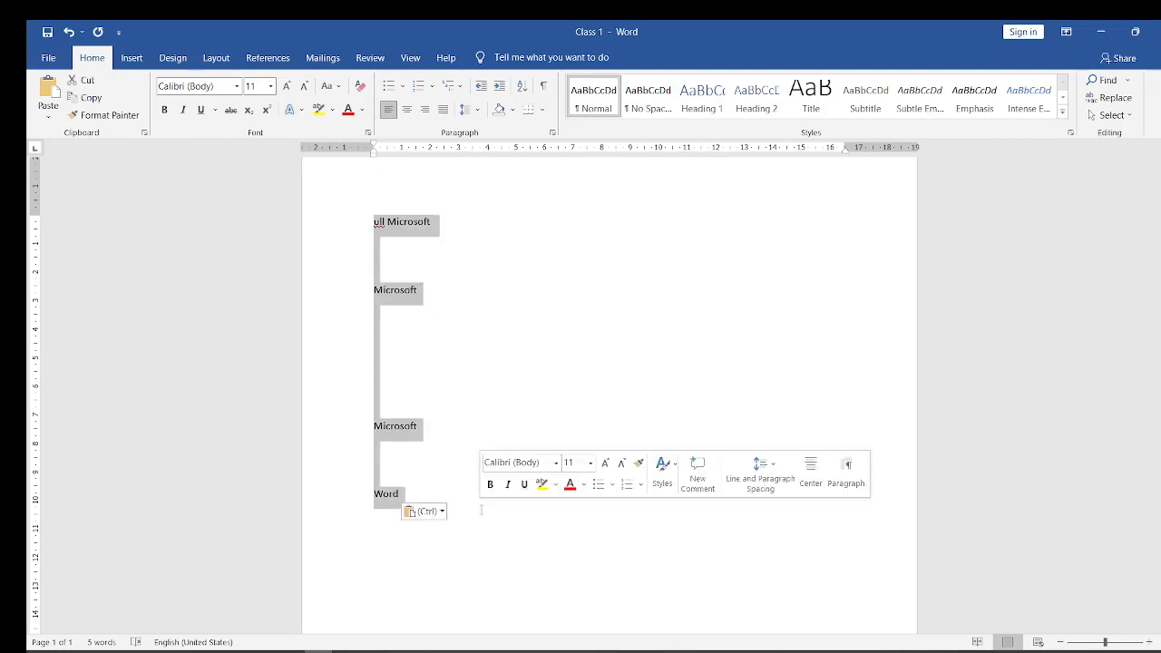
key(BackSpace)
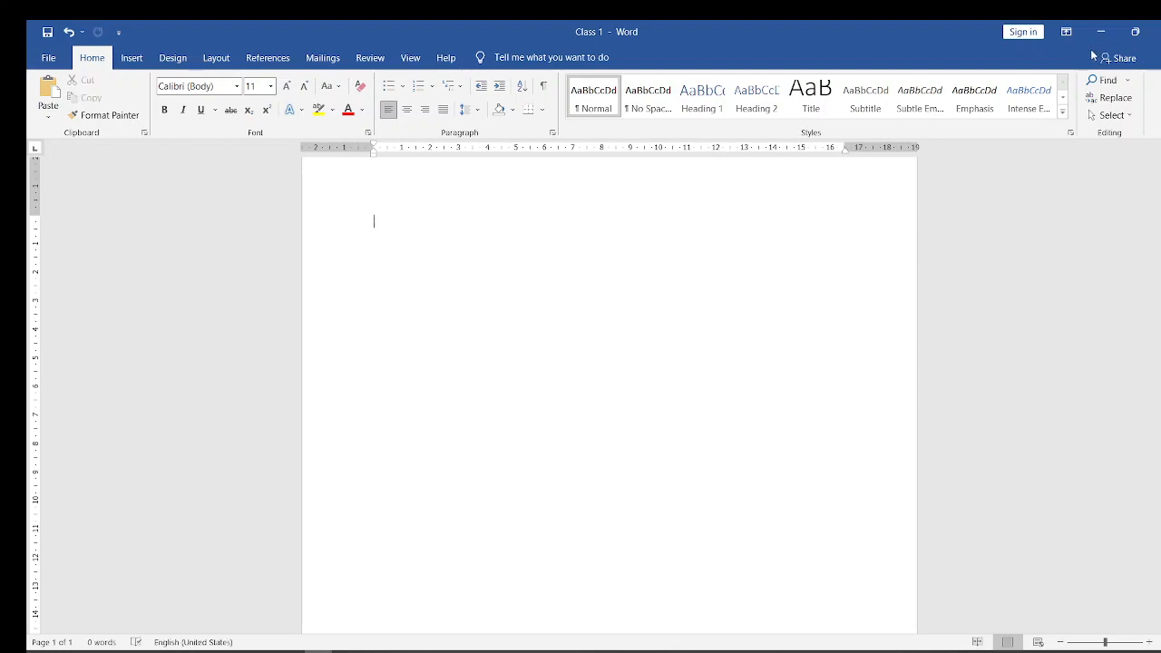
- Open Benedict Extension from the desktop and copy its text from heading 1.2 through reference 10 into the empty Class 1 document
click(1100, 32)
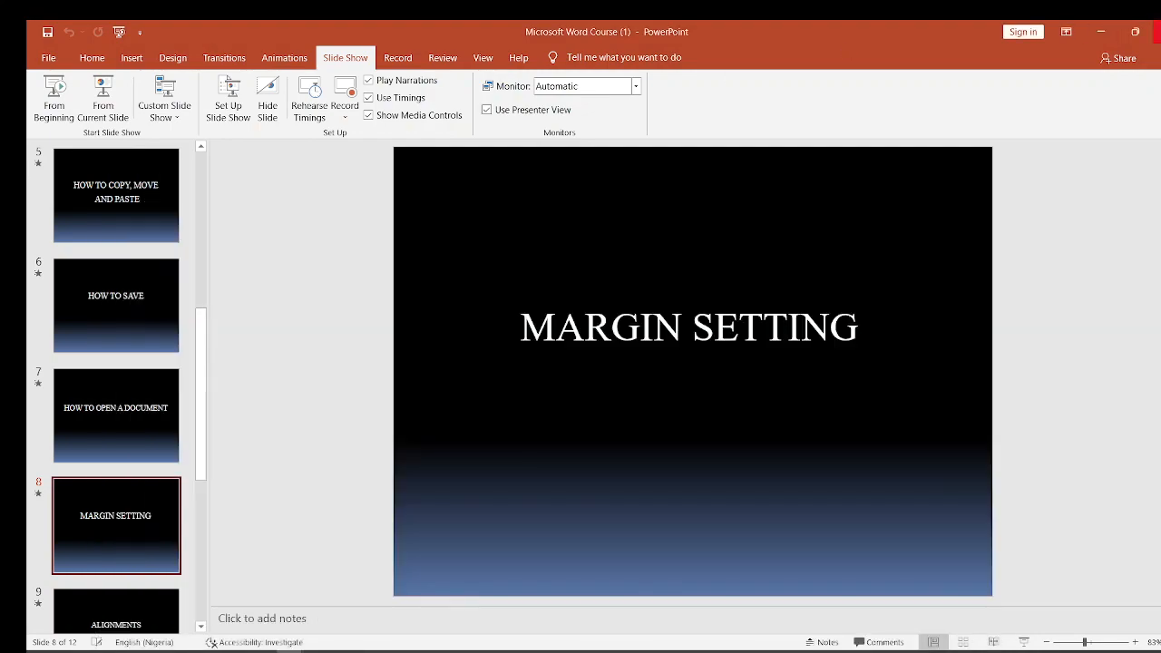
click(1100, 32)
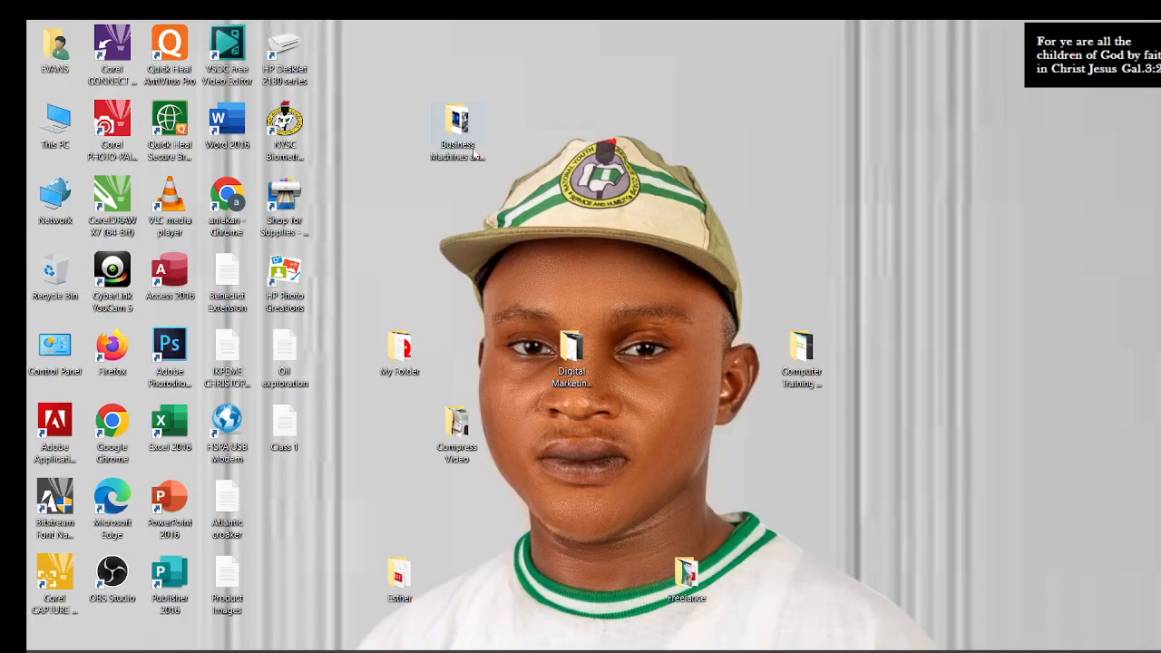
double_click(227, 283)
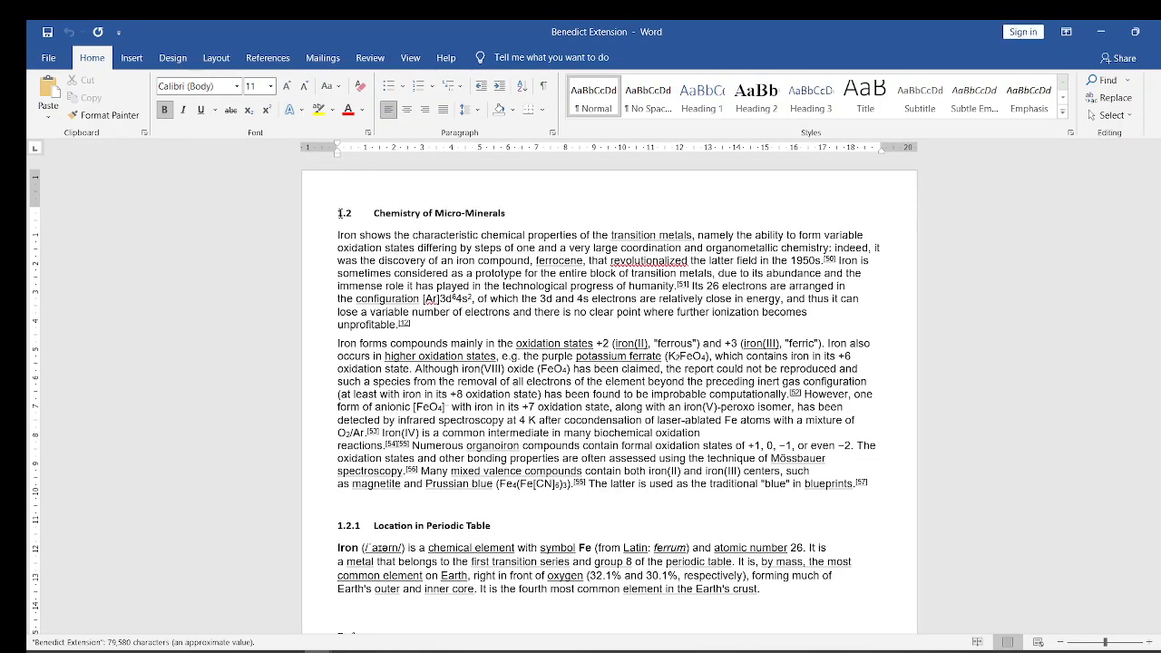
drag(338, 212, 859, 464)
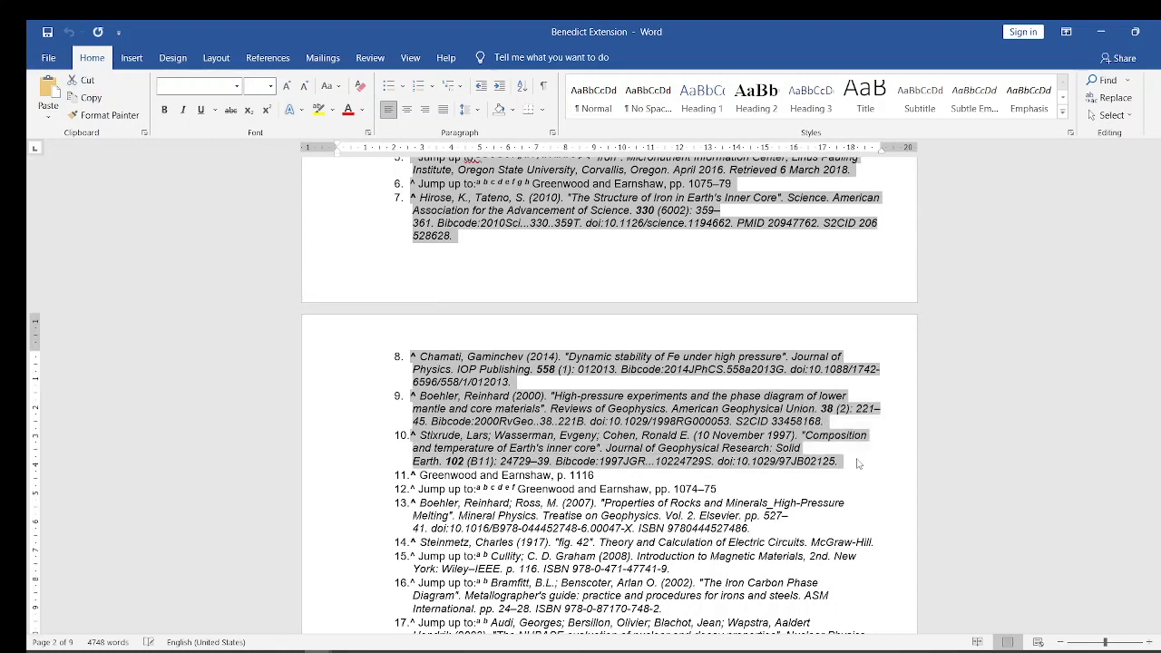
click(1099, 35)
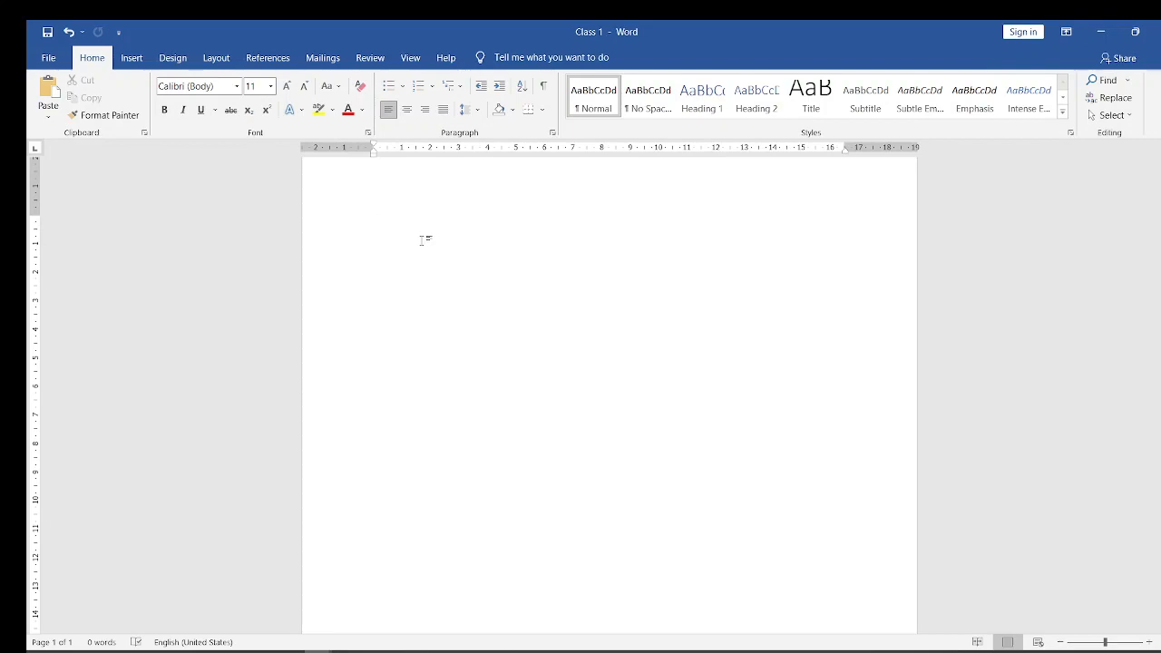
key(ctrl+v)
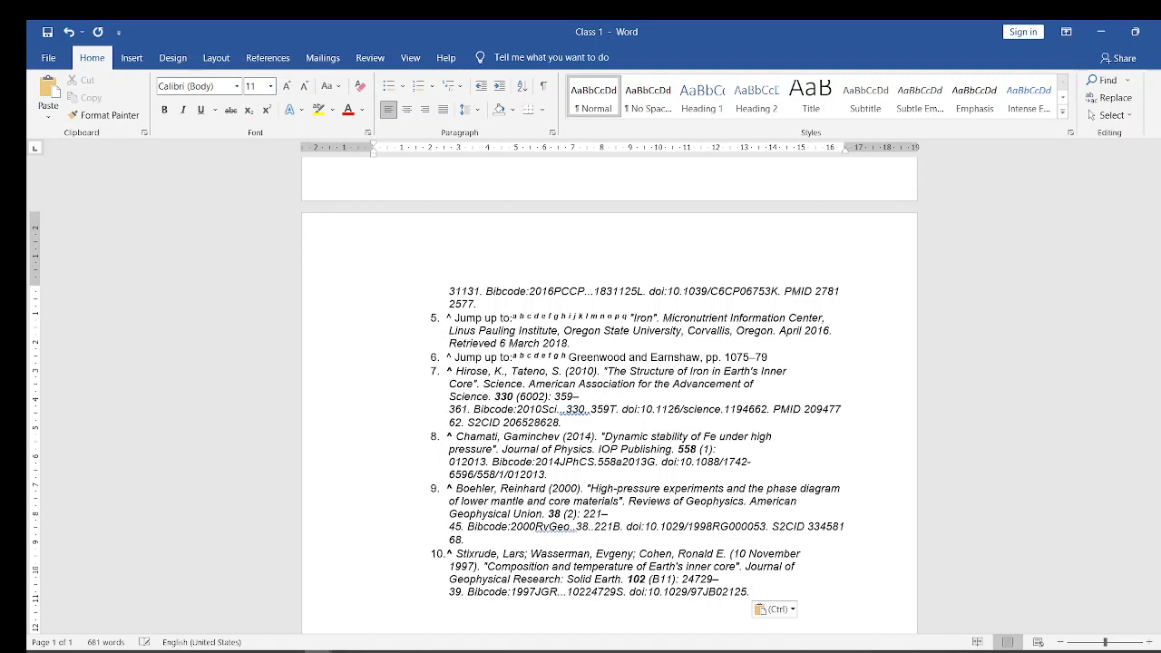
- Apply the Narrow margin preset of 1.27 cm to Class 1 and review the new page layout
drag(1159, 434, 1160, 330)
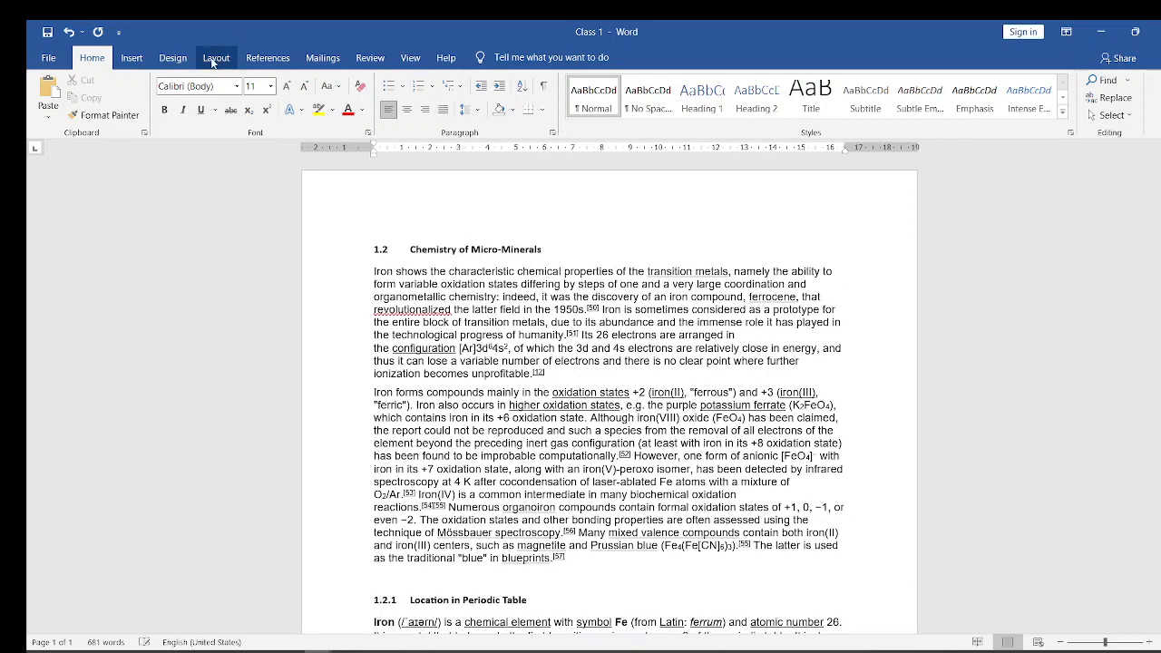
click(215, 60)
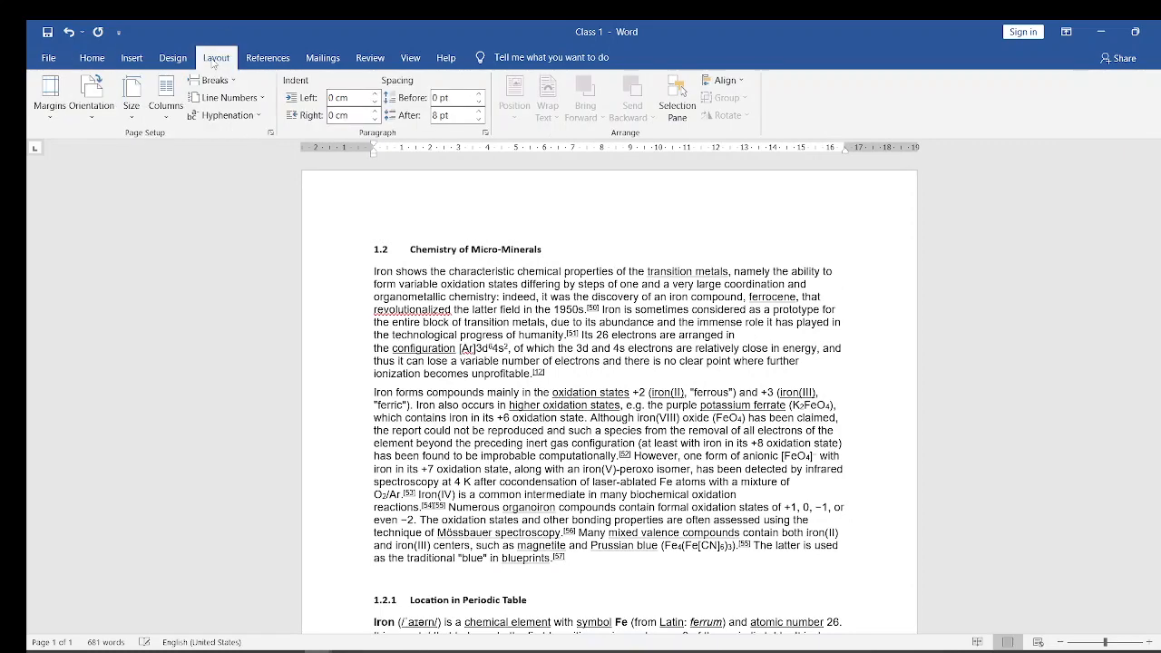
click(50, 93)
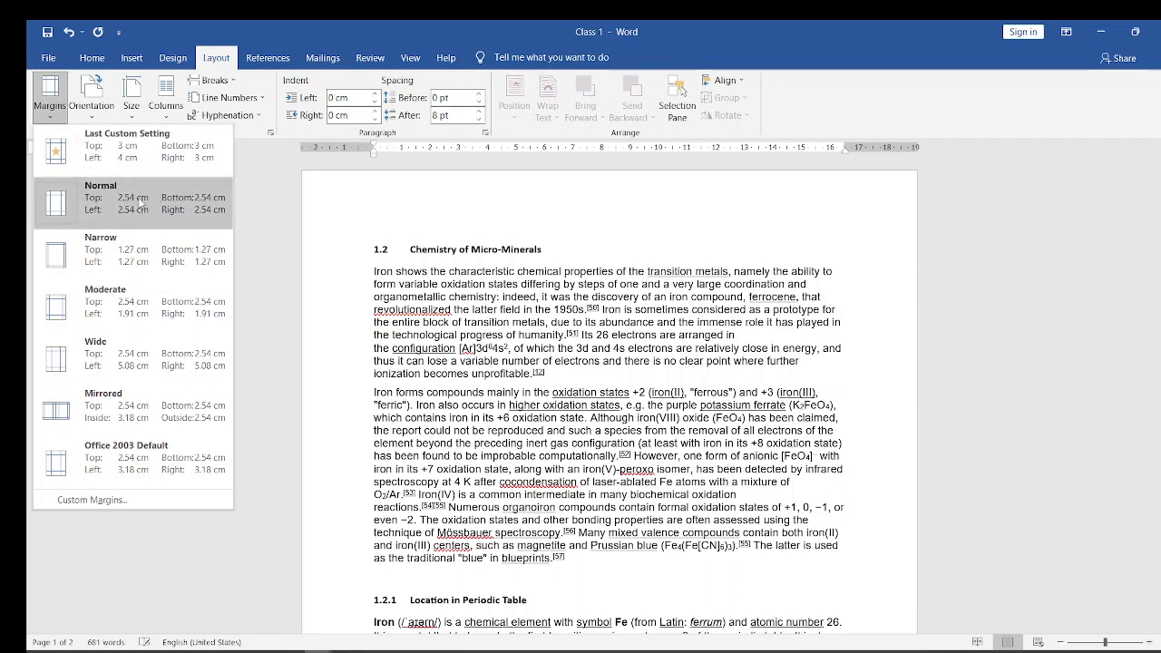
click(122, 262)
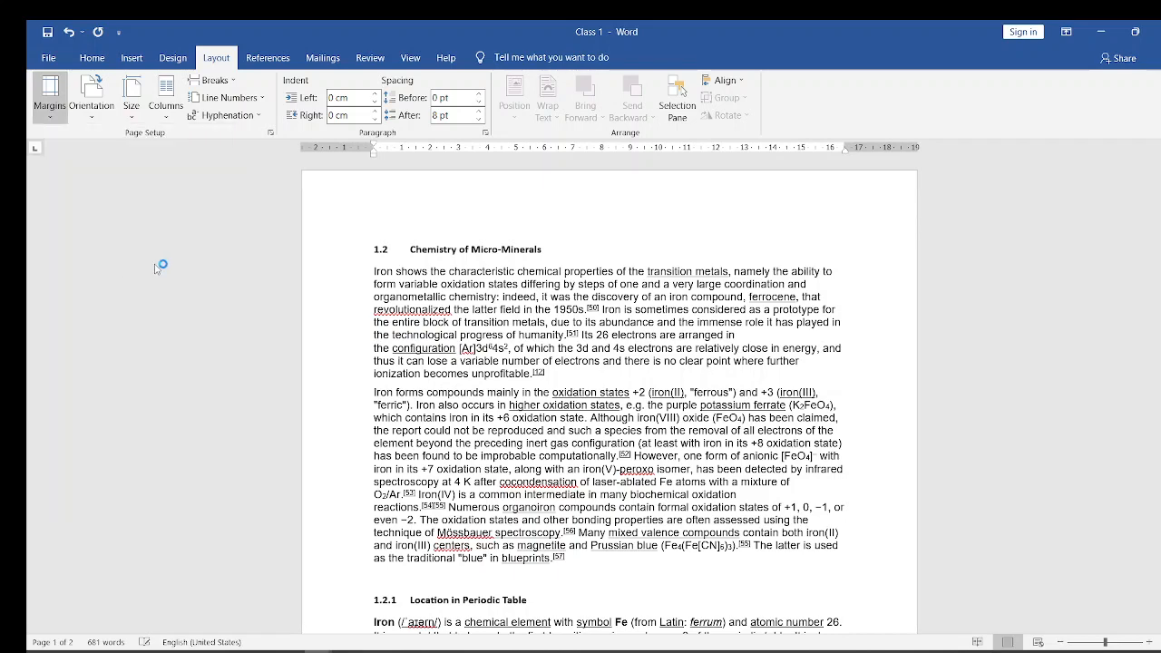
scroll(320, 325, down, 10)
scroll(320, 325, down, 2)
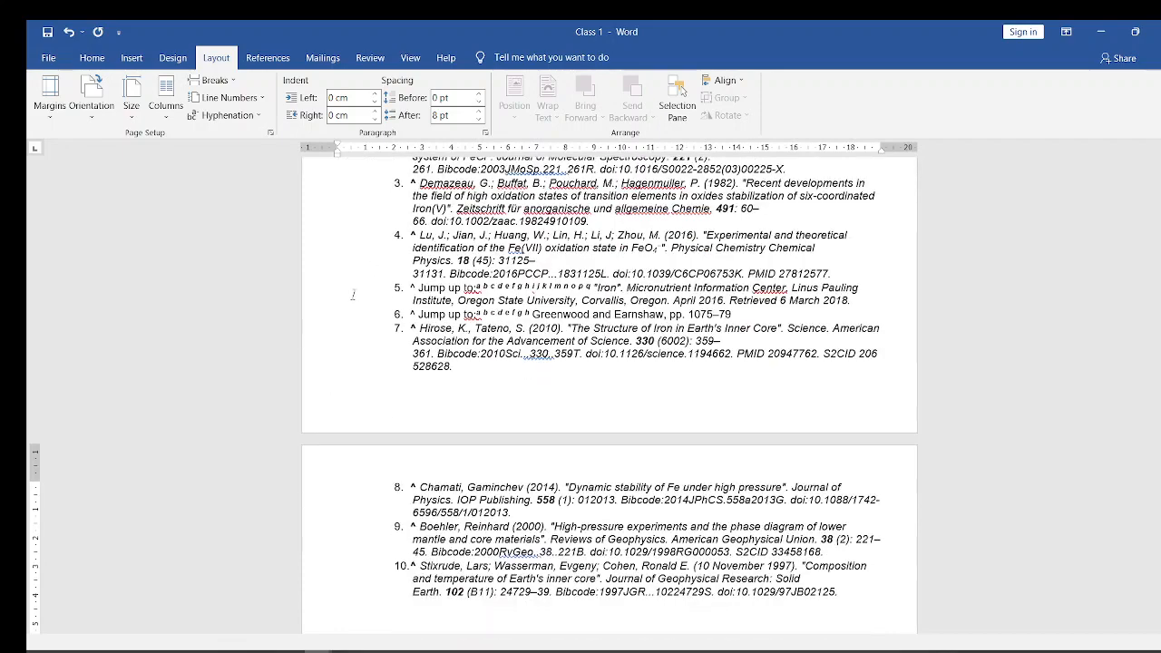
drag(1159, 334, 1159, 182)
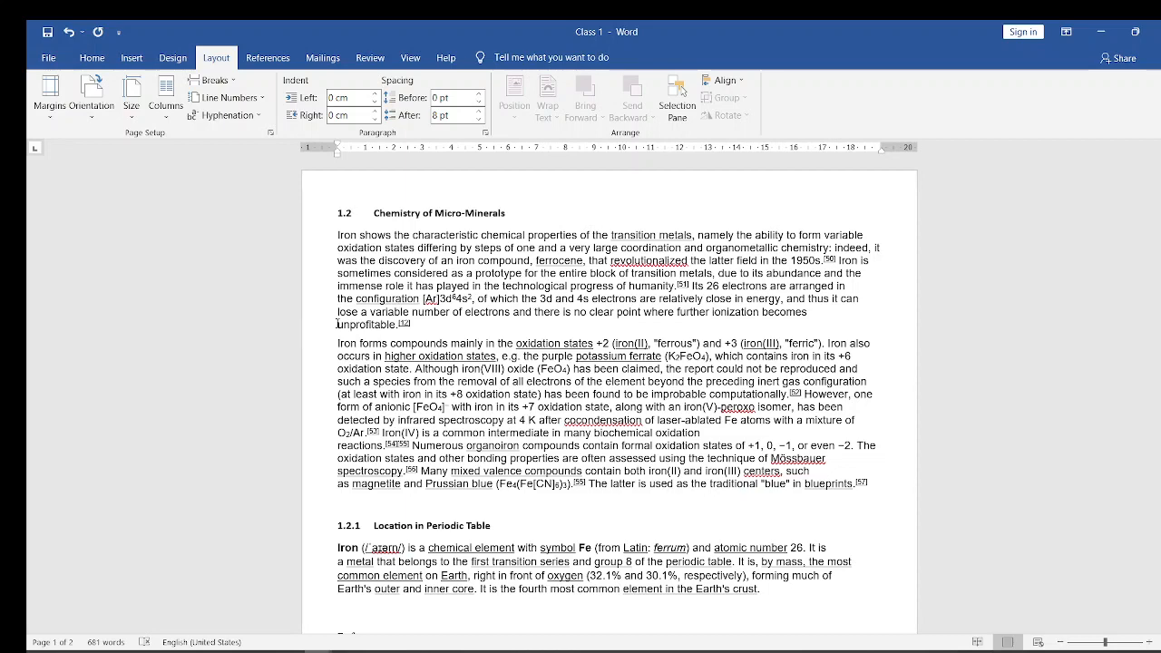
- Undo the Narrow margin change to compare the page layouts, and redo it
key(ctrl+End)
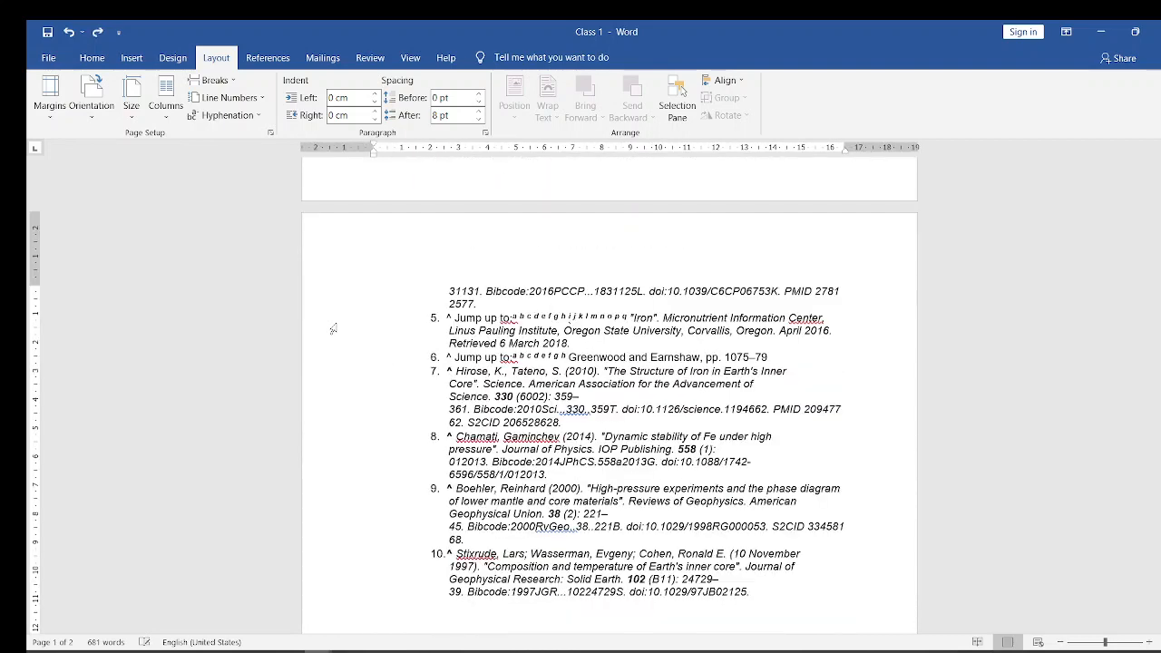
drag(1159, 419, 1159, 186)
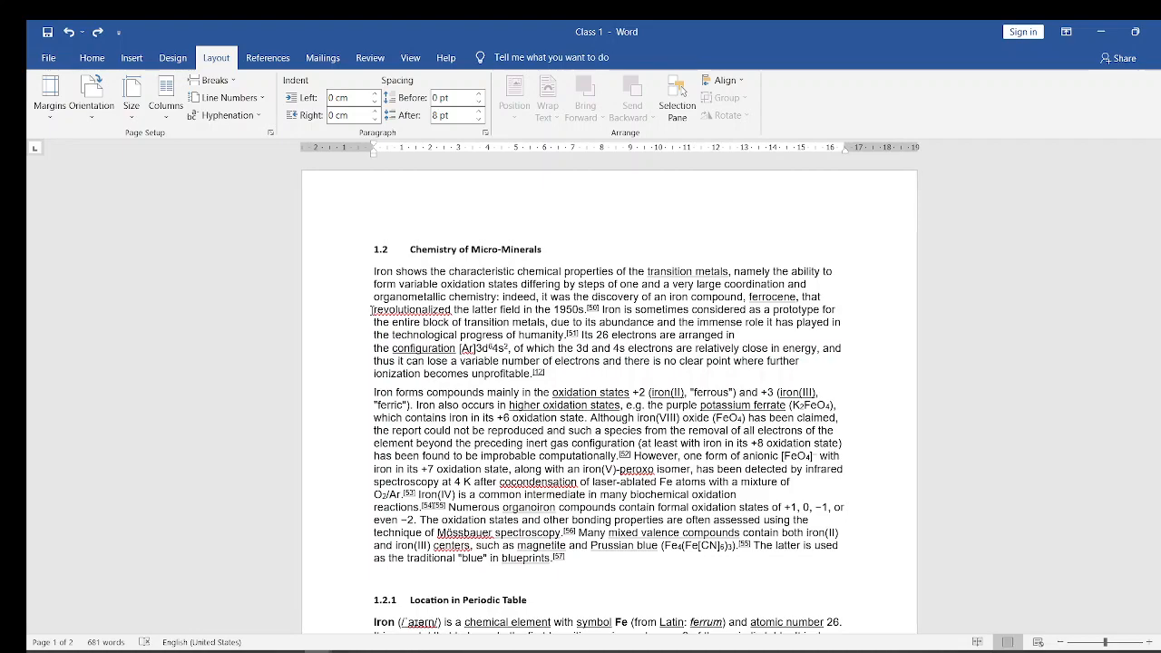
key(ctrl+End)
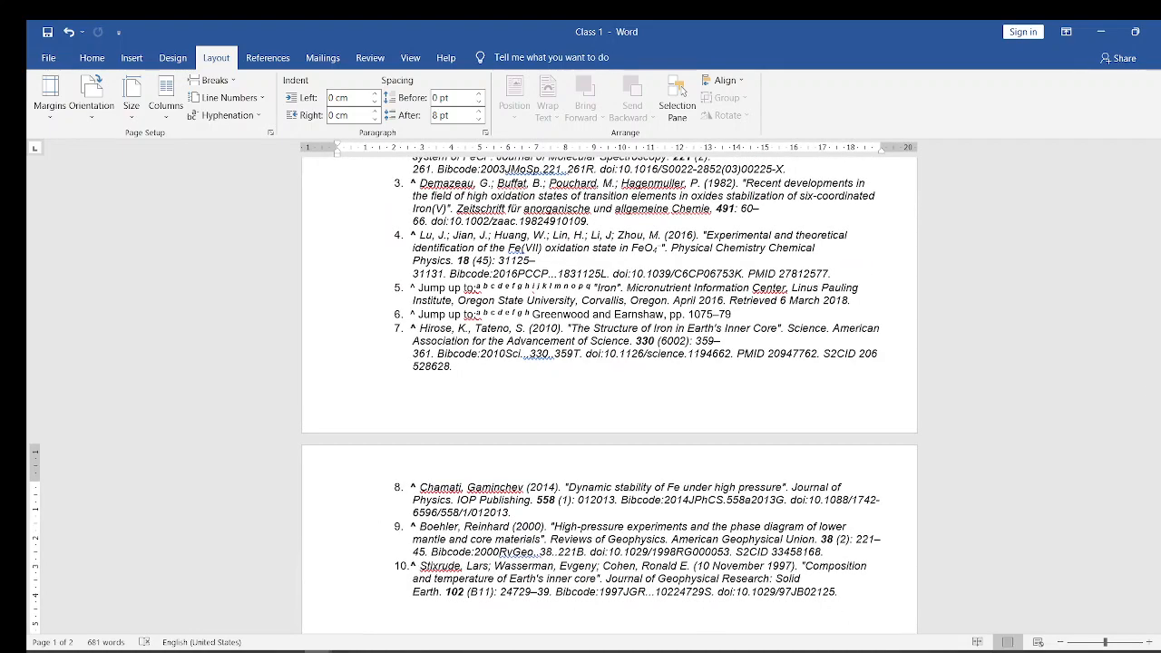
scroll(370, 280, up, 15)
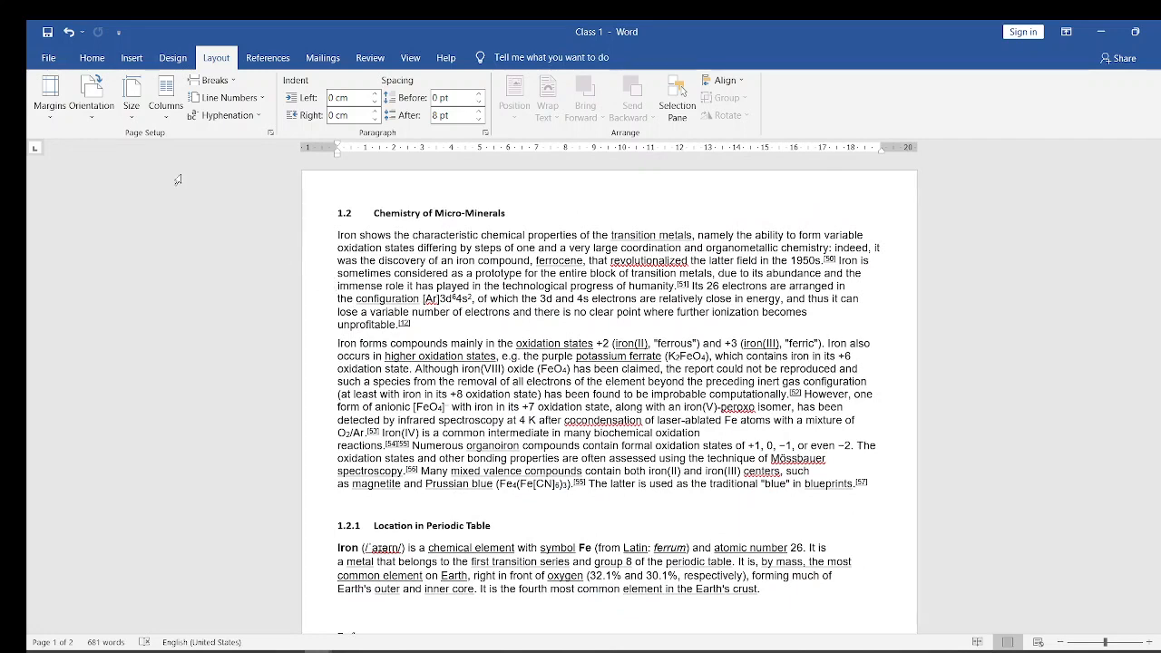
- Set custom page margins of 2 cm for top, bottom, left and right, applied to the whole document
click(59, 95)
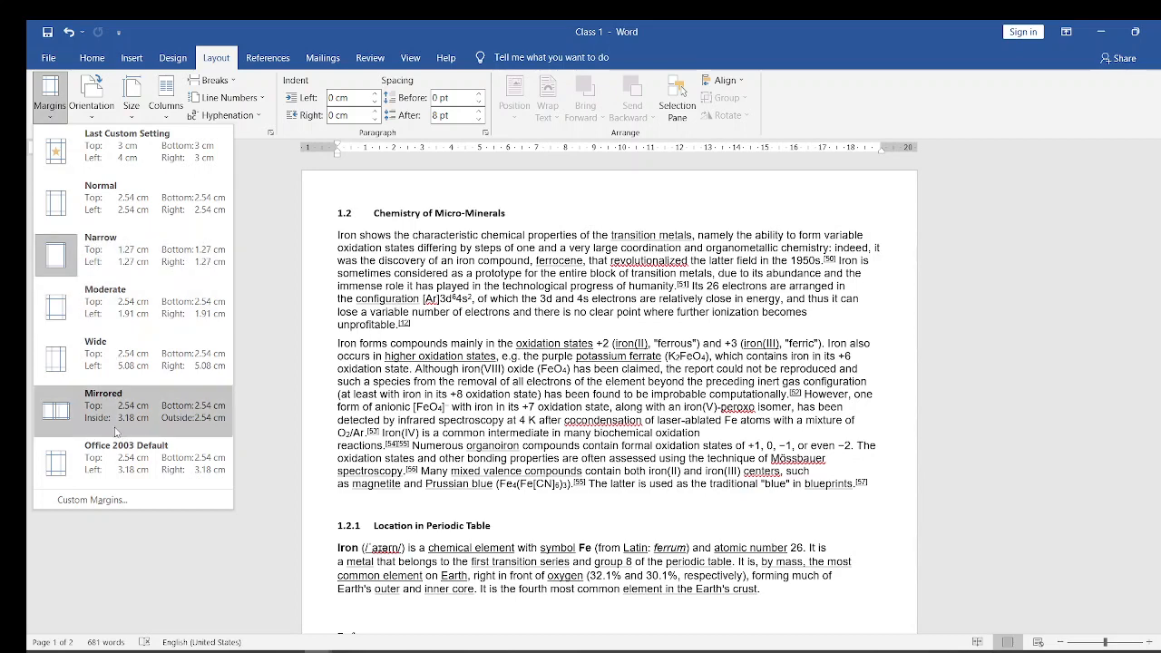
click(86, 502)
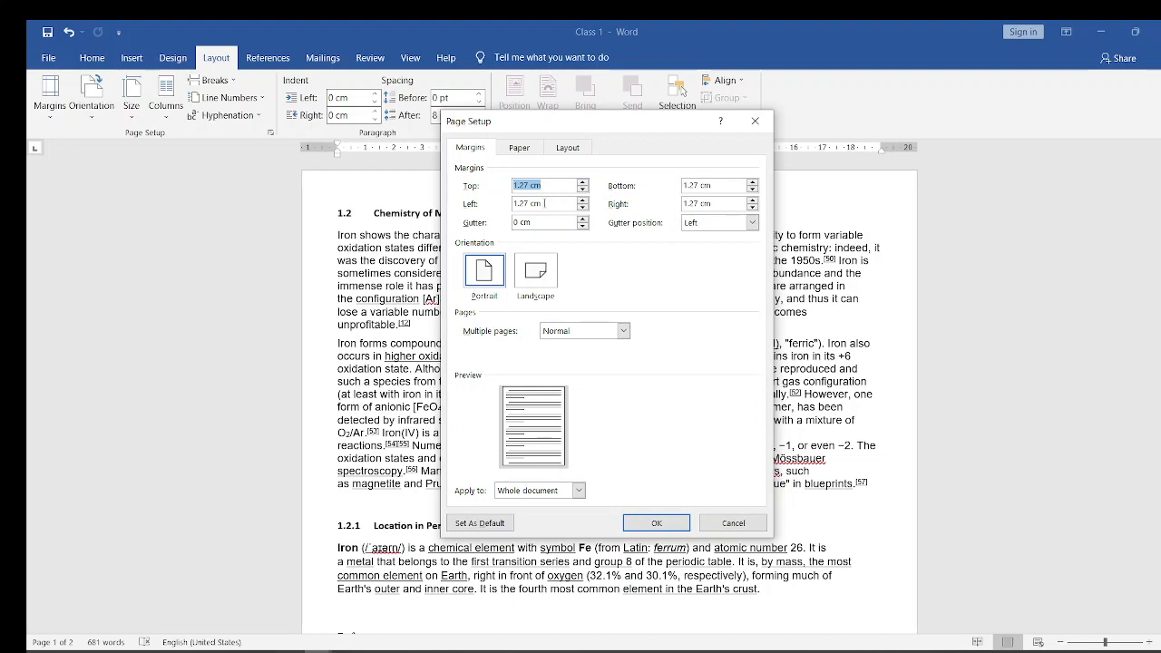
click(545, 203)
click(732, 186)
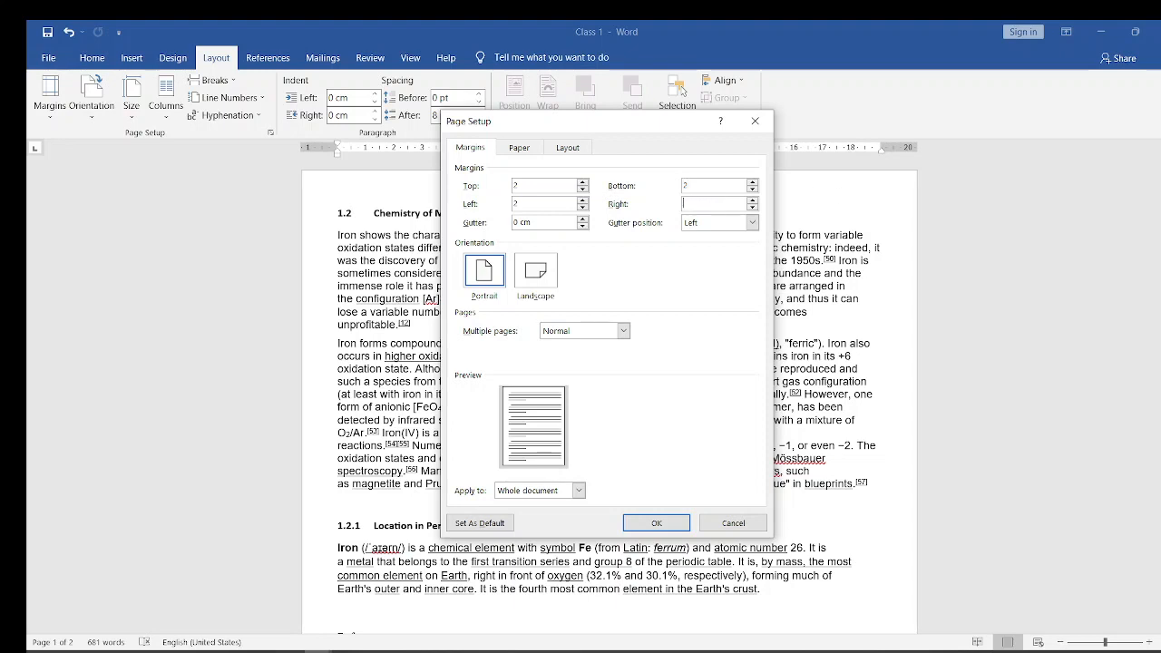
click(653, 523)
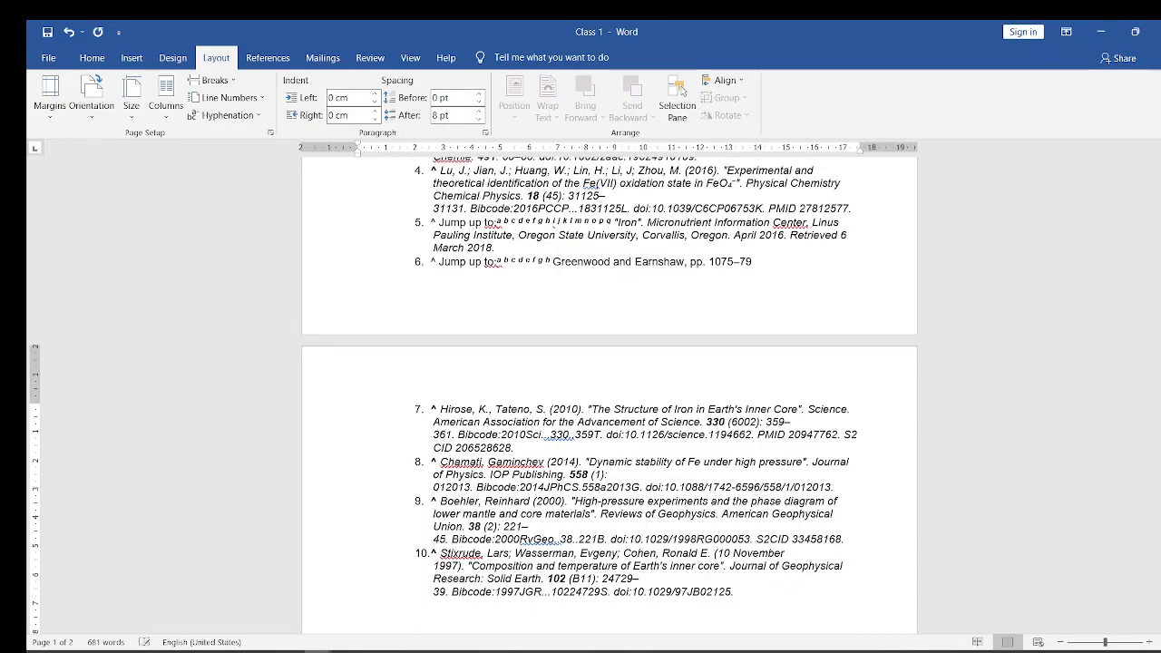
drag(1159, 334, 1141, 166)
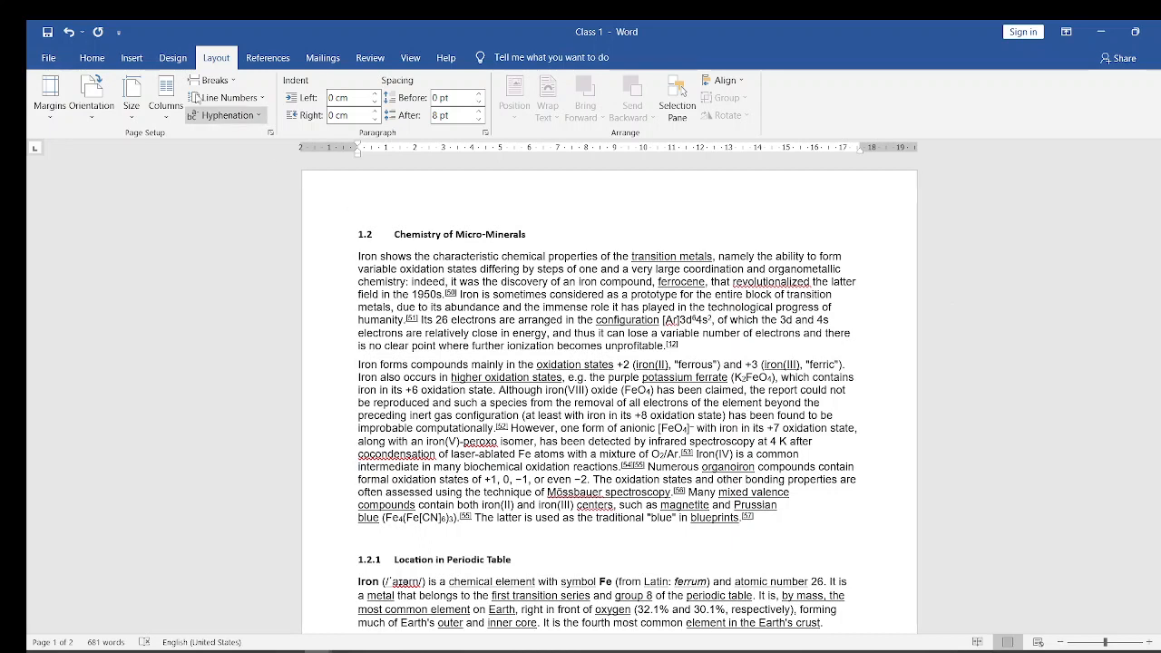
- Apply the Normal margin preset of 2.54 cm on all sides to Class 1 and review the page layout
click(47, 93)
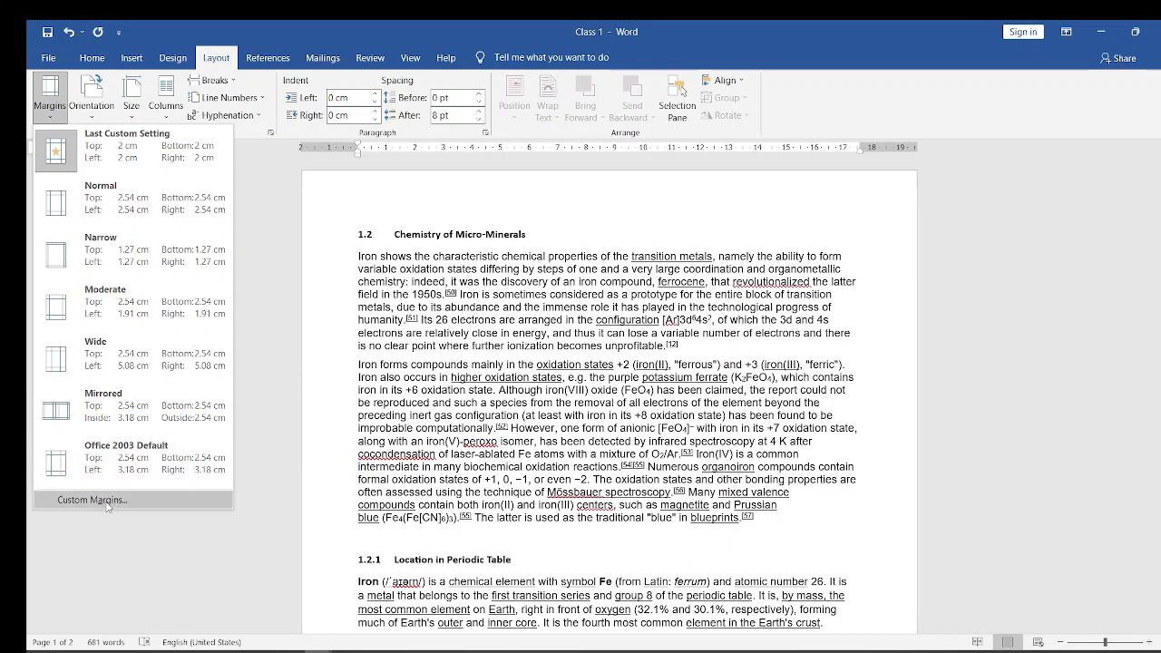
click(145, 211)
scroll(144, 212, down, 15)
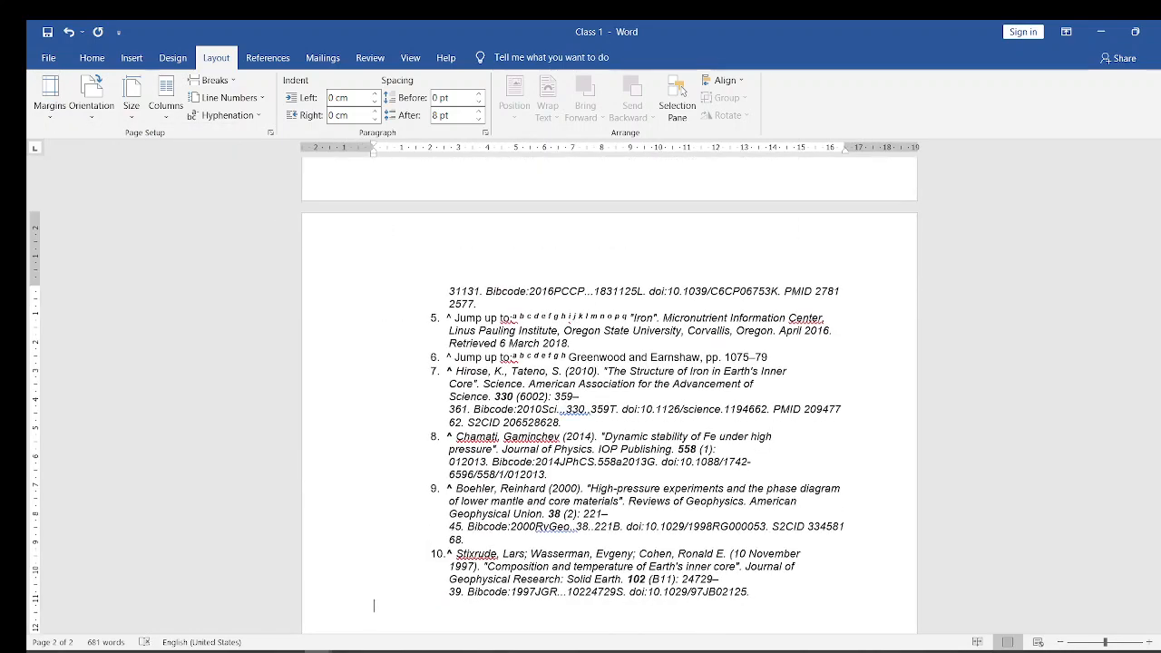
scroll(391, 86, up, 15)
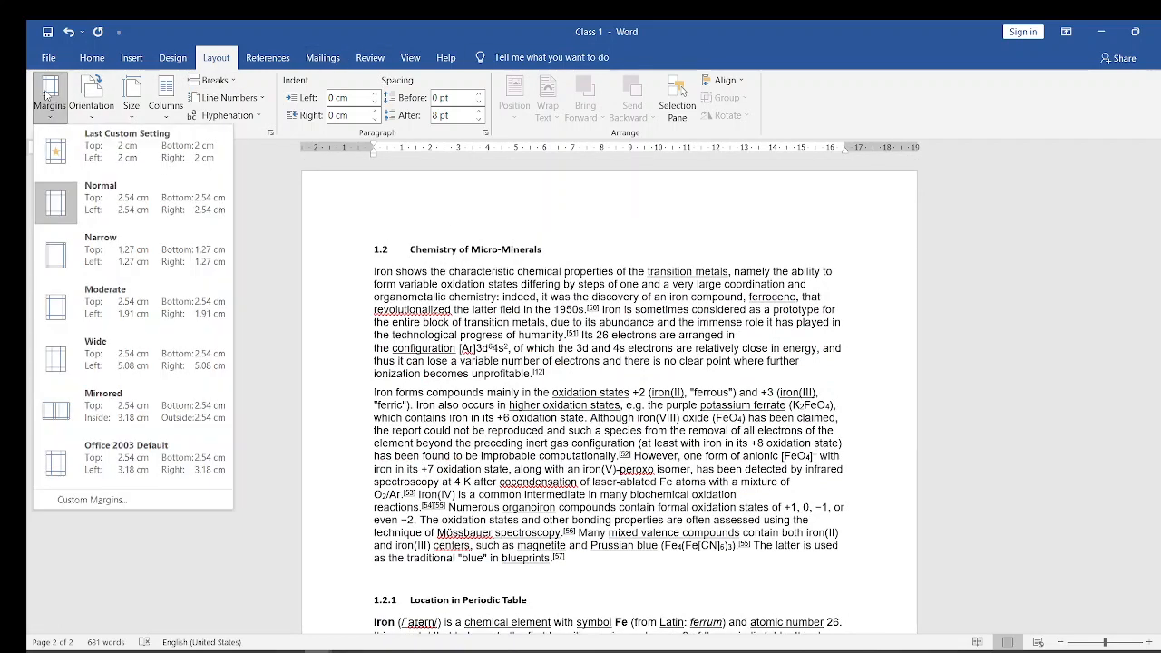
- Open the custom margin settings and set the top and left margins to 4 cm
click(85, 500)
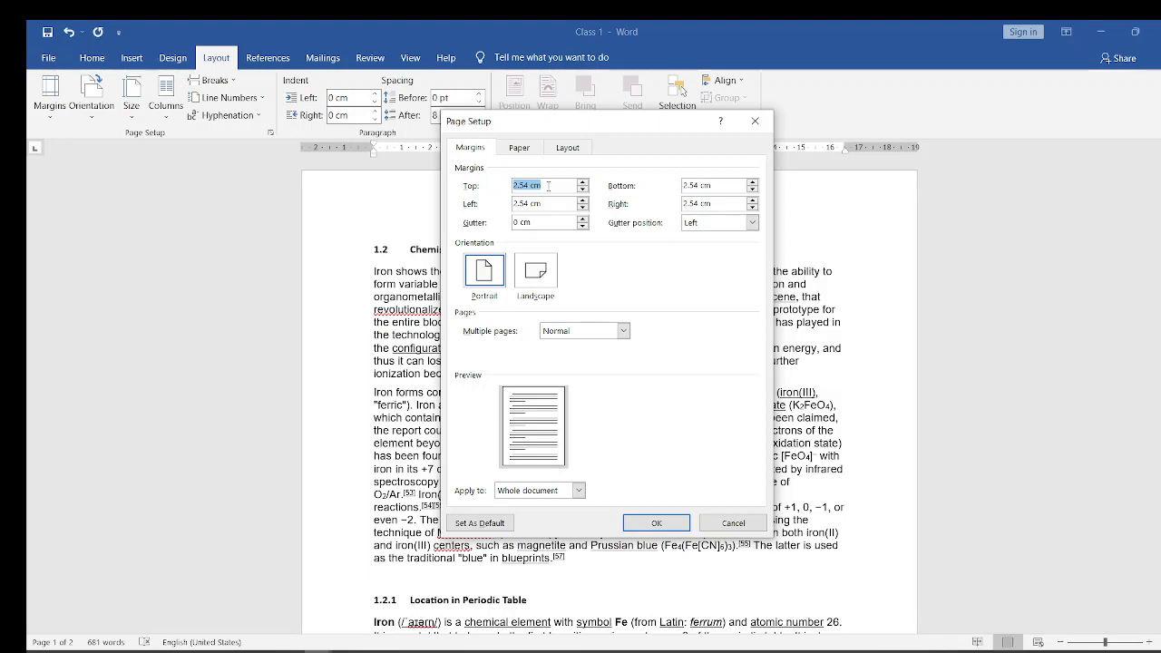
click(548, 186)
key(BackSpace)
key(BackSpace)
key(BackSpace)
click(553, 204)
key(BackSpace)
key(BackSpace)
key(BackSpace)
key(BackSpace)
key(BackSpace)
key(BackSpace)
key(BackSpace)
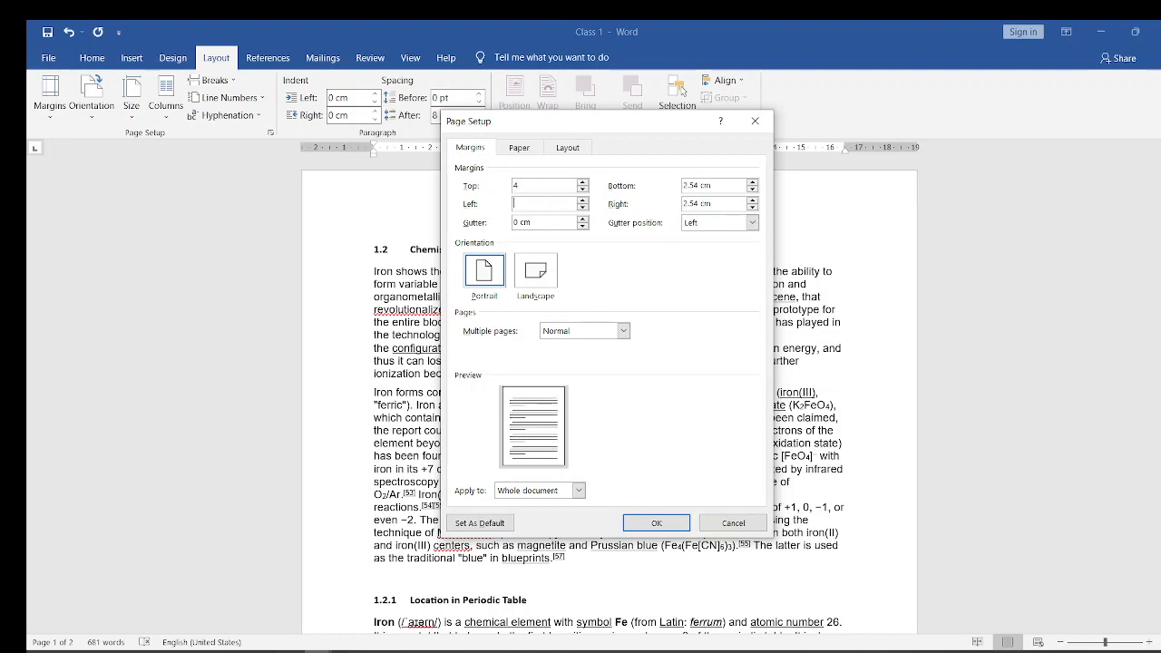
- Set the bottom and right margins to 4 cm, apply the custom margins to the whole document, and review its pages
click(731, 188)
key(BackSpace)
key(BackSpace)
key(BackSpace)
key(BackSpace)
key(BackSpace)
key(BackSpace)
text(4)
click(726, 205)
key(BackSpace)
key(BackSpace)
key(BackSpace)
key(BackSpace)
key(BackSpace)
key(BackSpace)
key(BackSpace)
text(4)
click(664, 529)
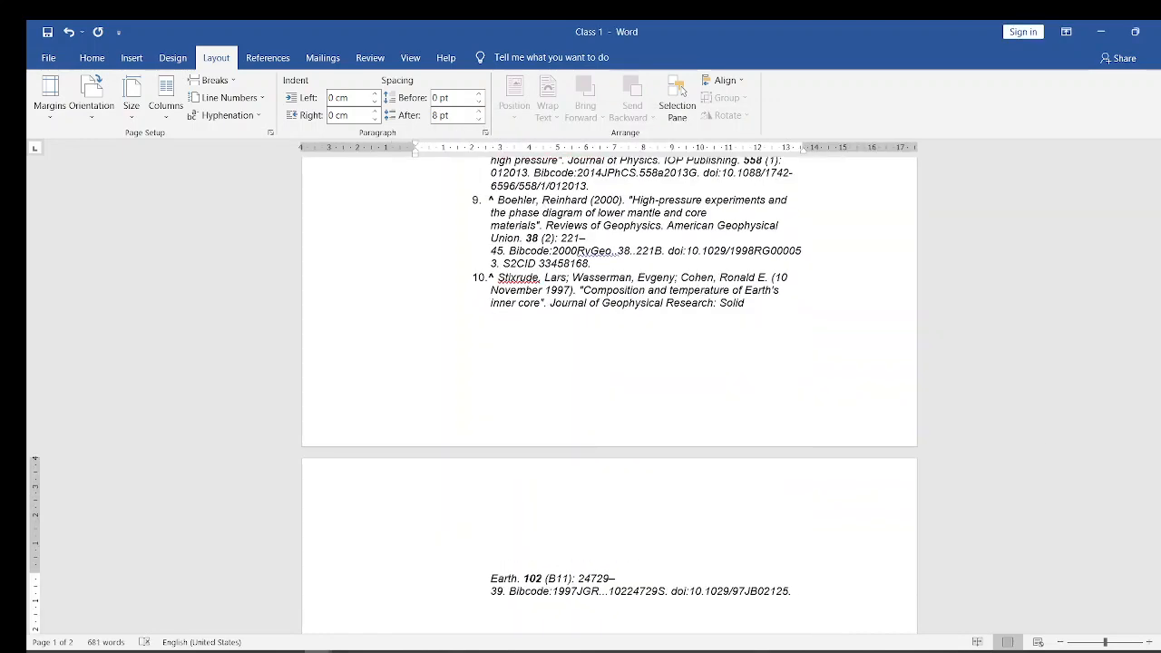
drag(1160, 443, 1160, 367)
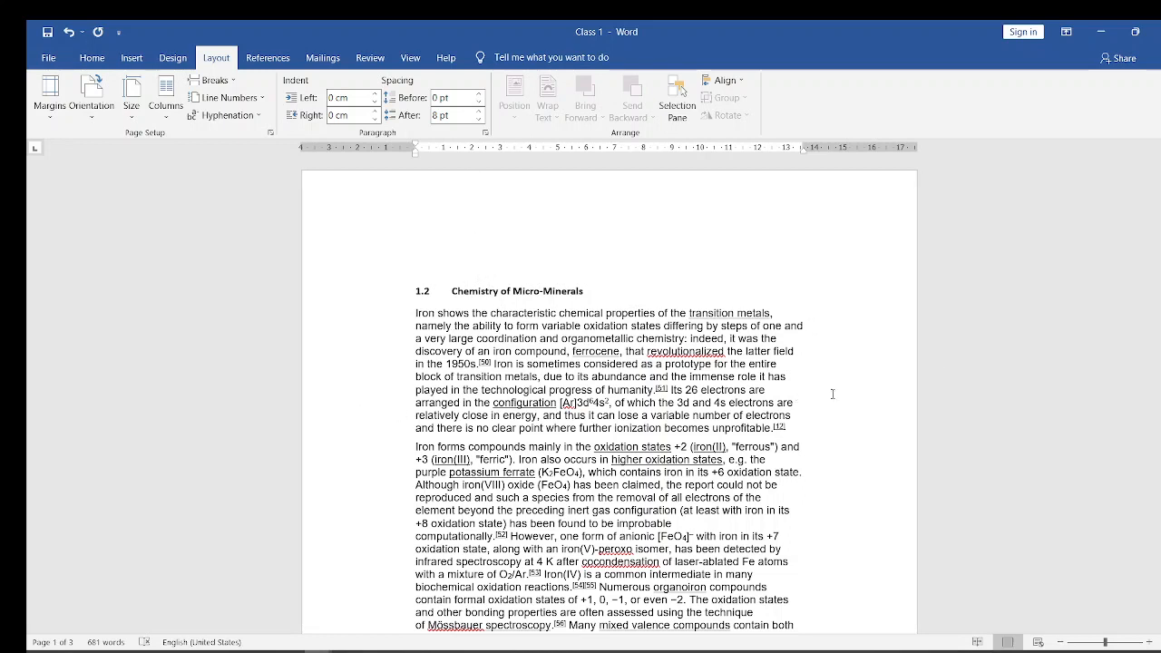
scroll(610, 390, up, 1)
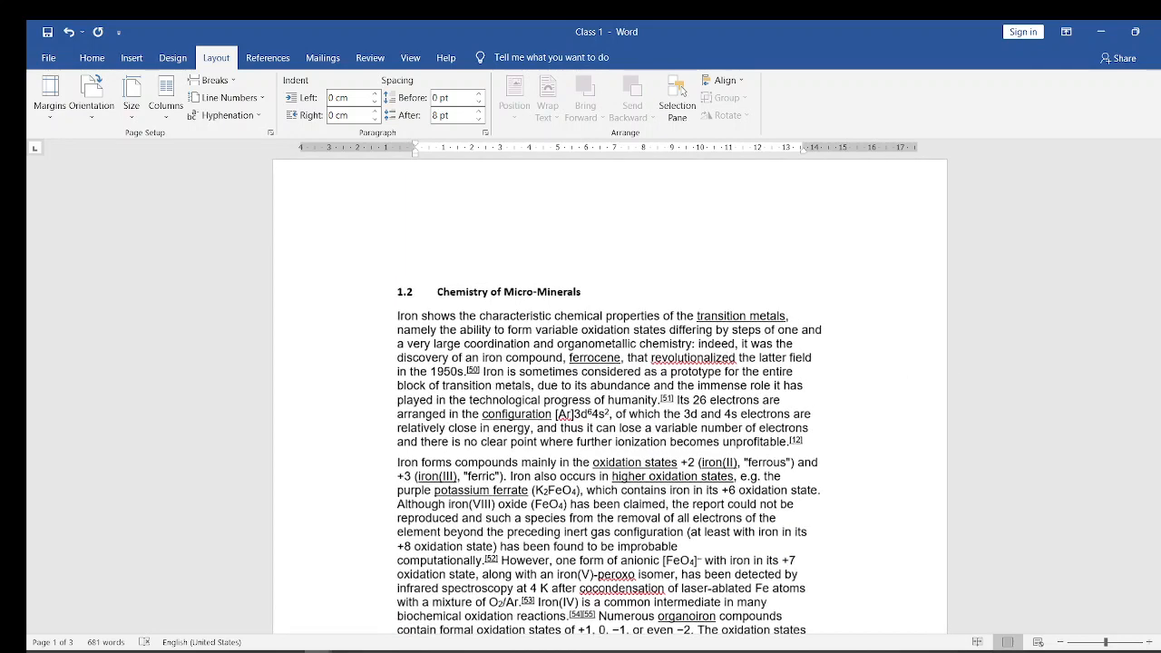
drag(1159, 234, 1160, 260)
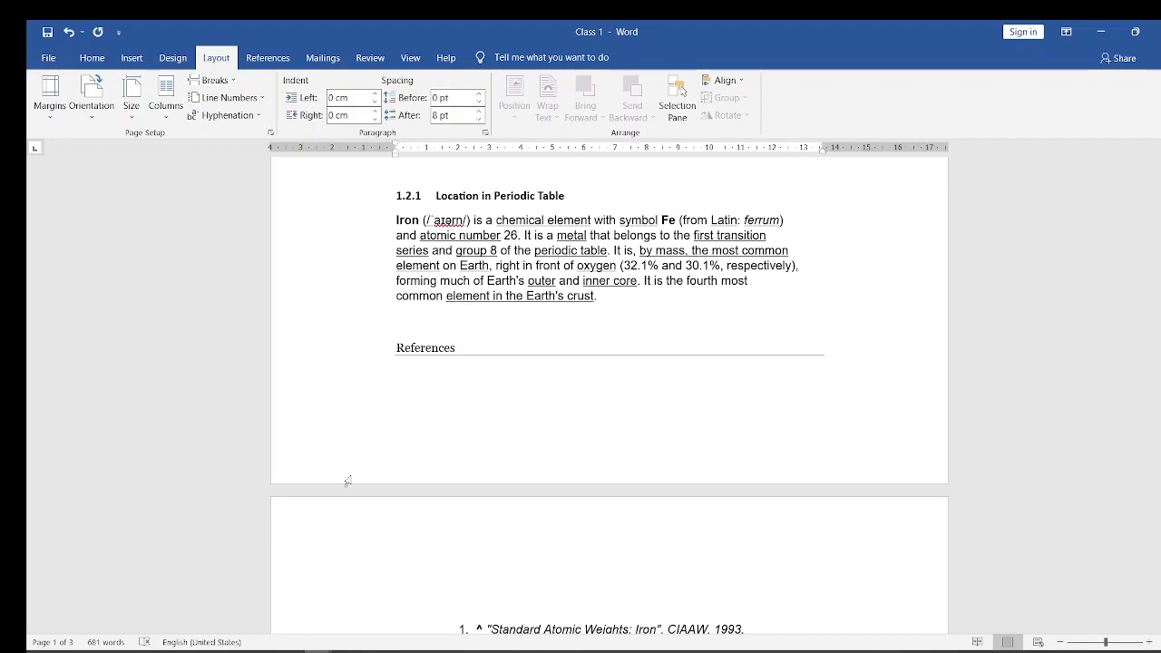
- Reset the document to the Normal margin preset of 2.54 cm and review it from the beginning
click(51, 93)
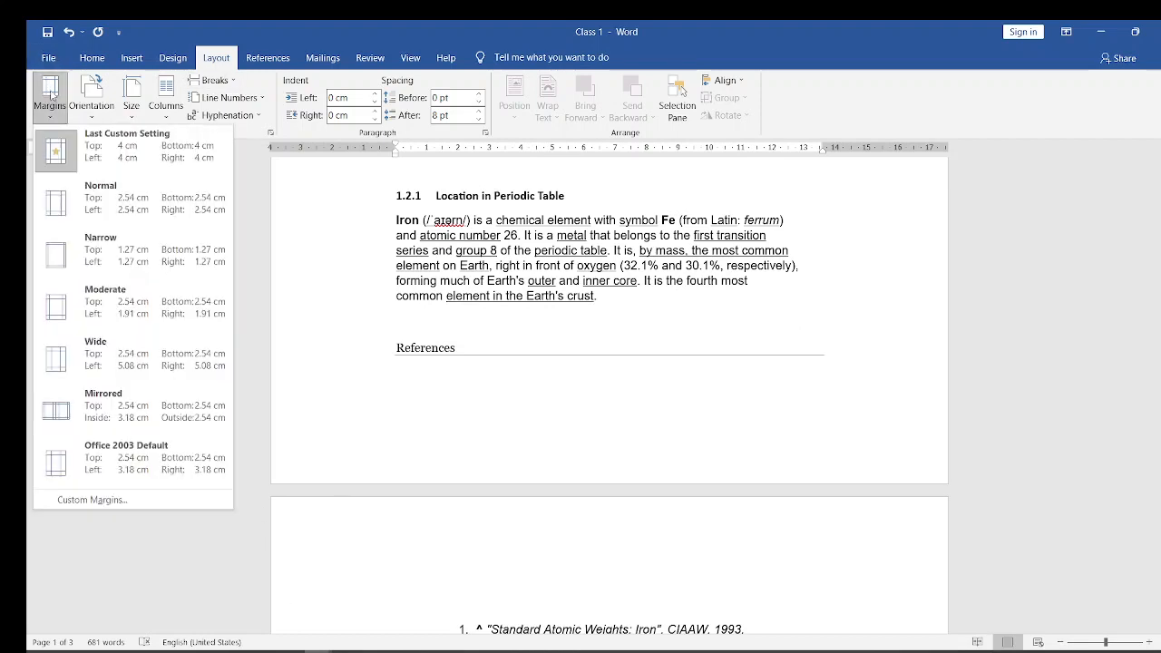
click(131, 210)
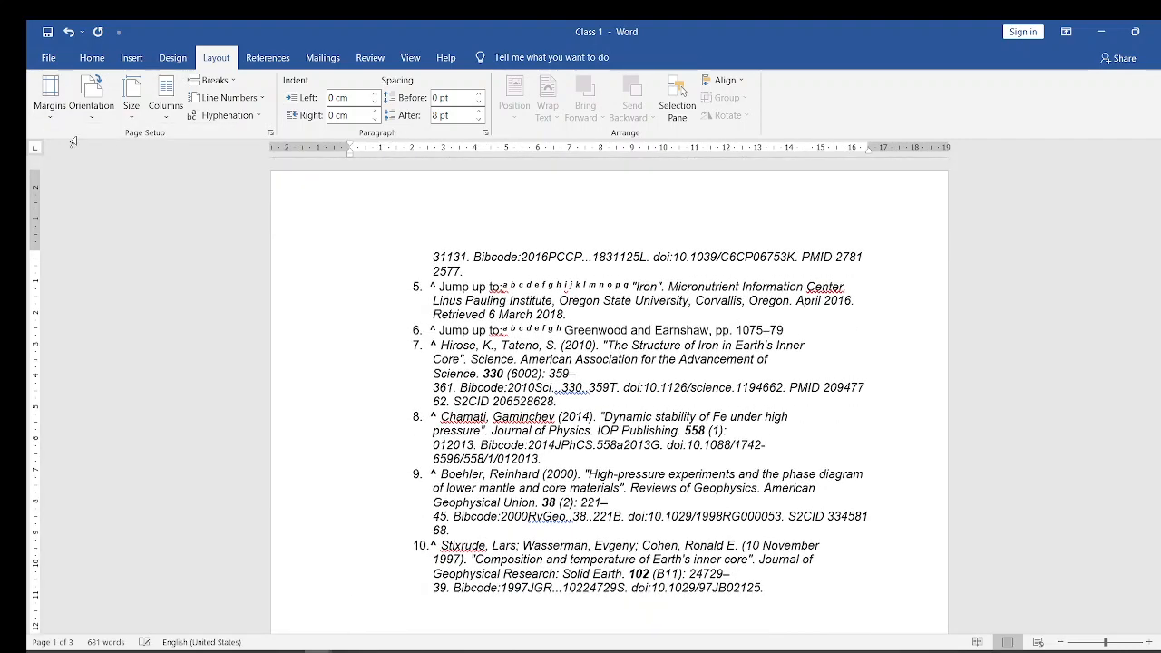
click(51, 91)
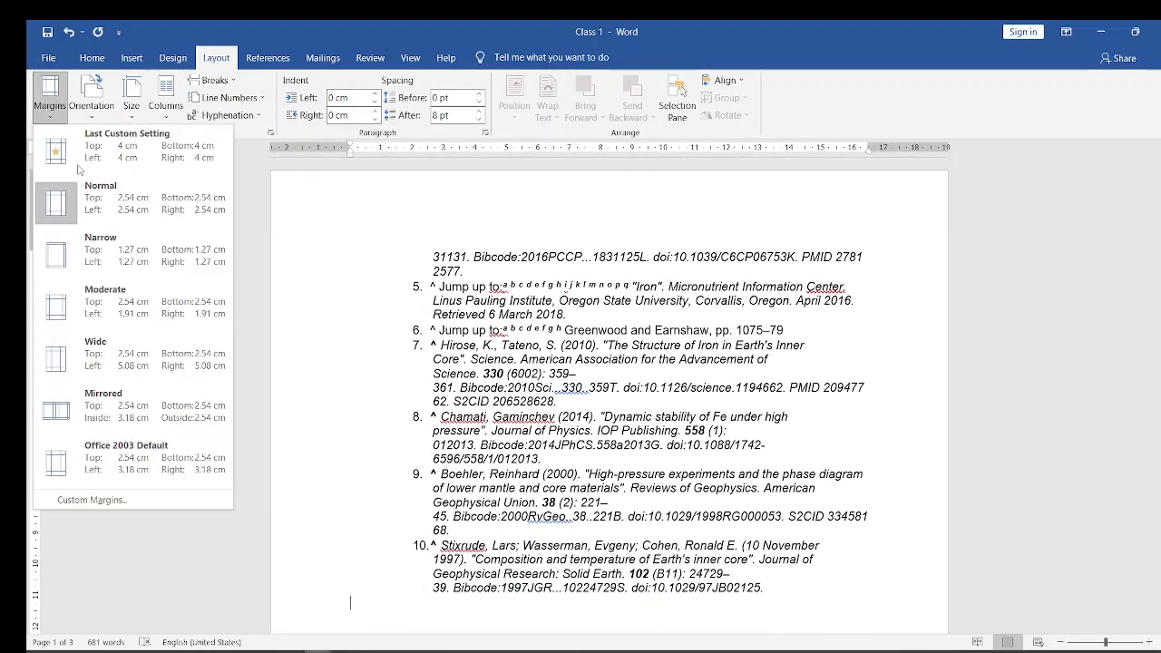
click(612, 270)
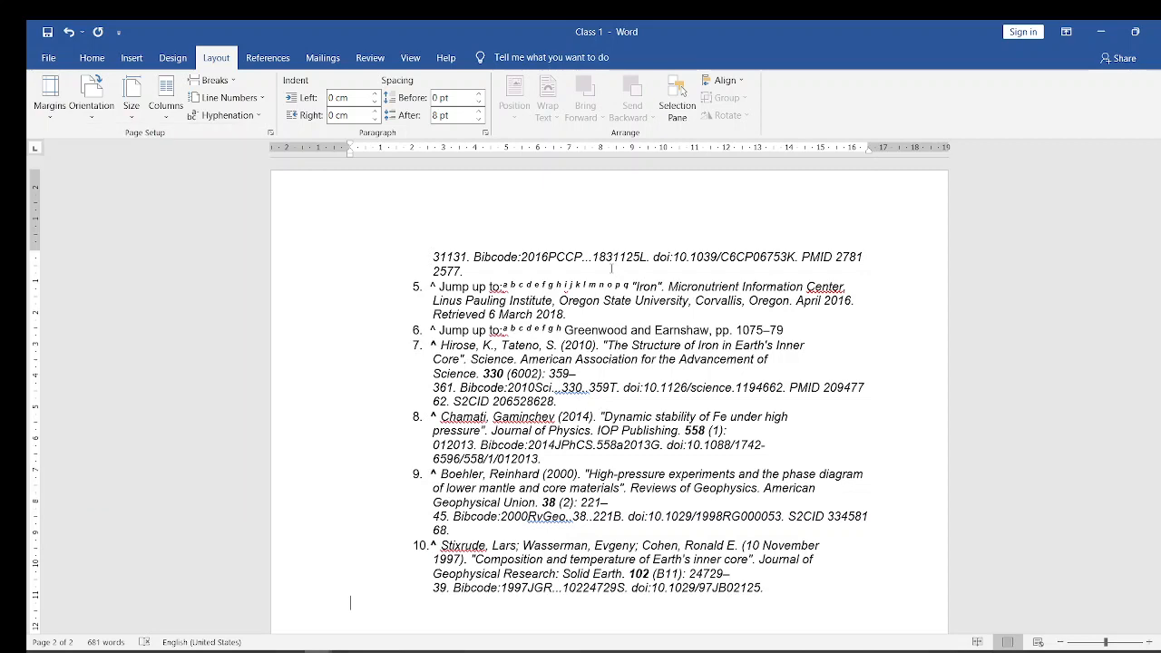
drag(1160, 421, 1160, 186)
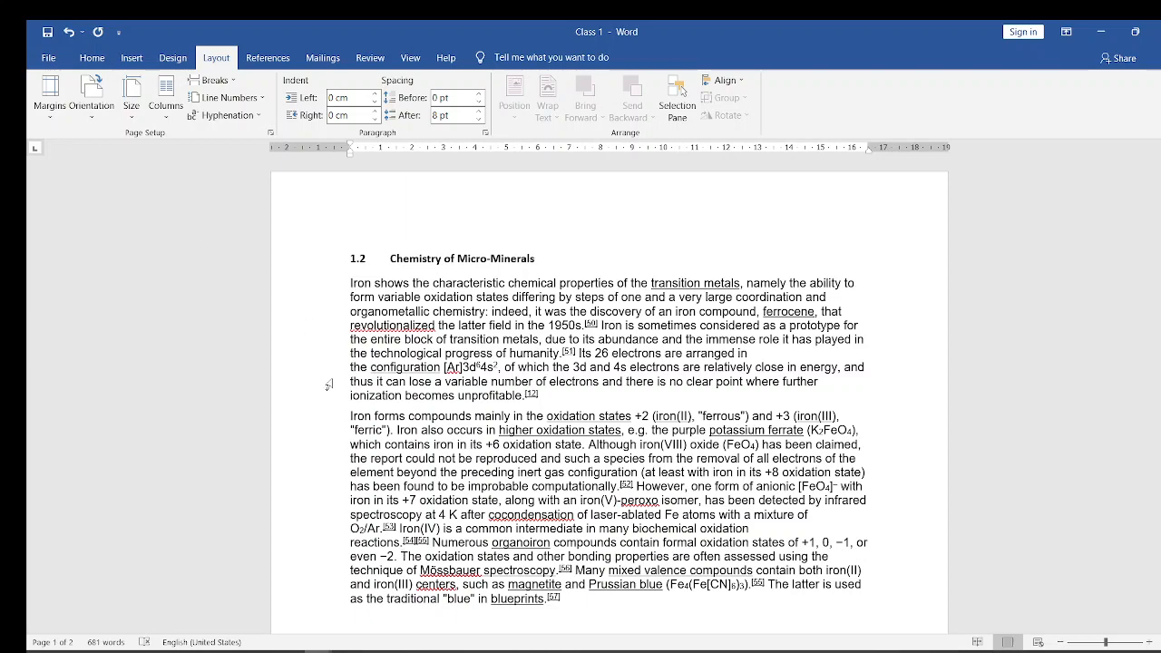
- Switch to the Benedict Extension document and close it
mouse_move(313, 650)
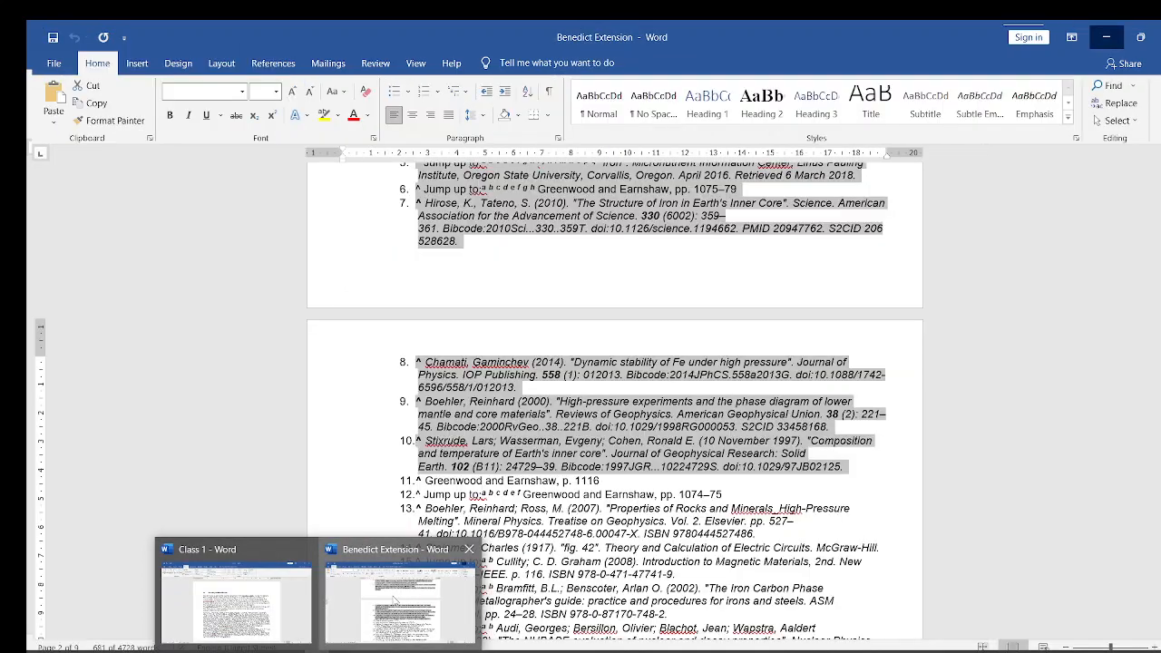
click(395, 599)
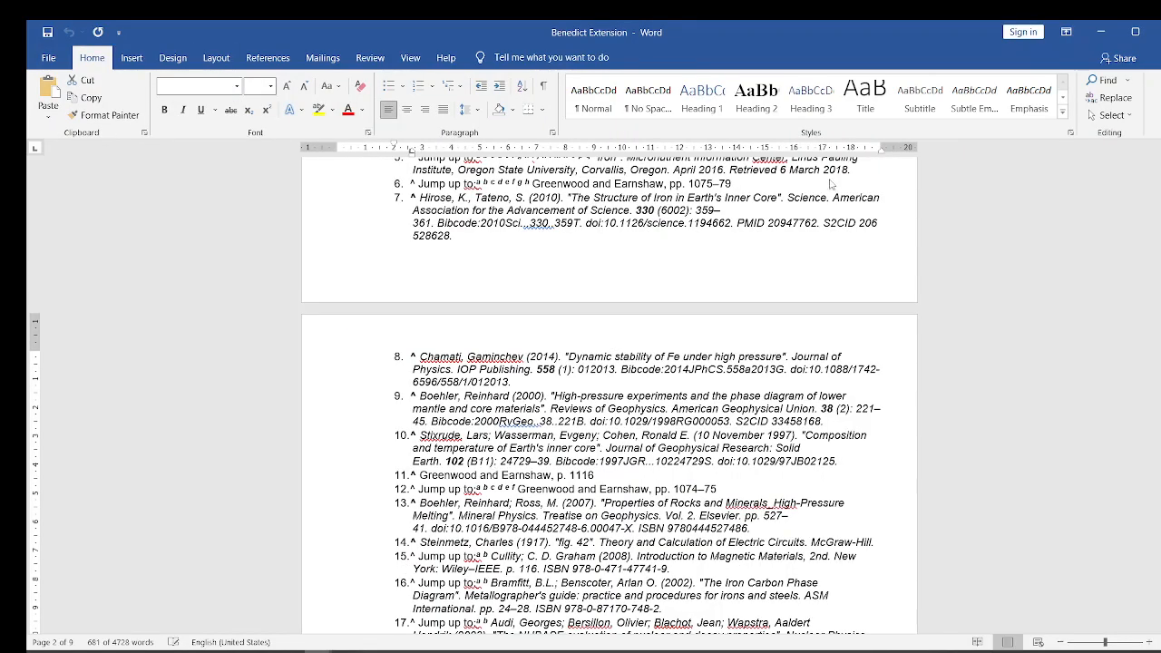
click(1158, 32)
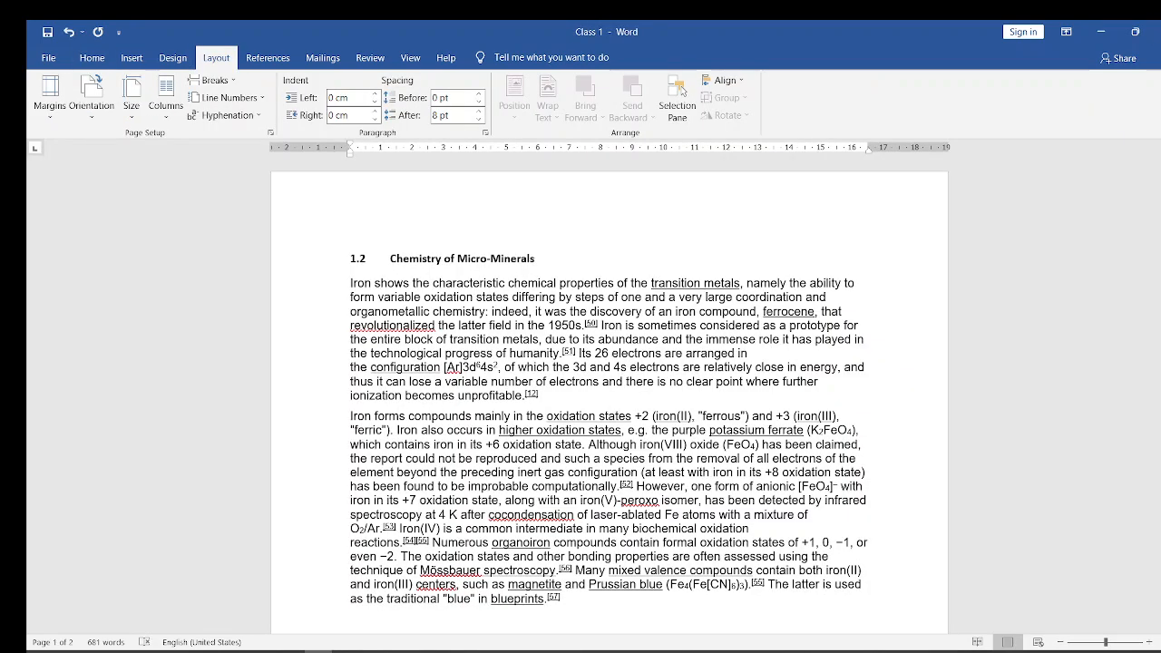
- Switch to the Microsoft Word Course presentation in PowerPoint, advance to the Alignments slide, and return to Class 1 in Word
mouse_move(288, 652)
click(133, 589)
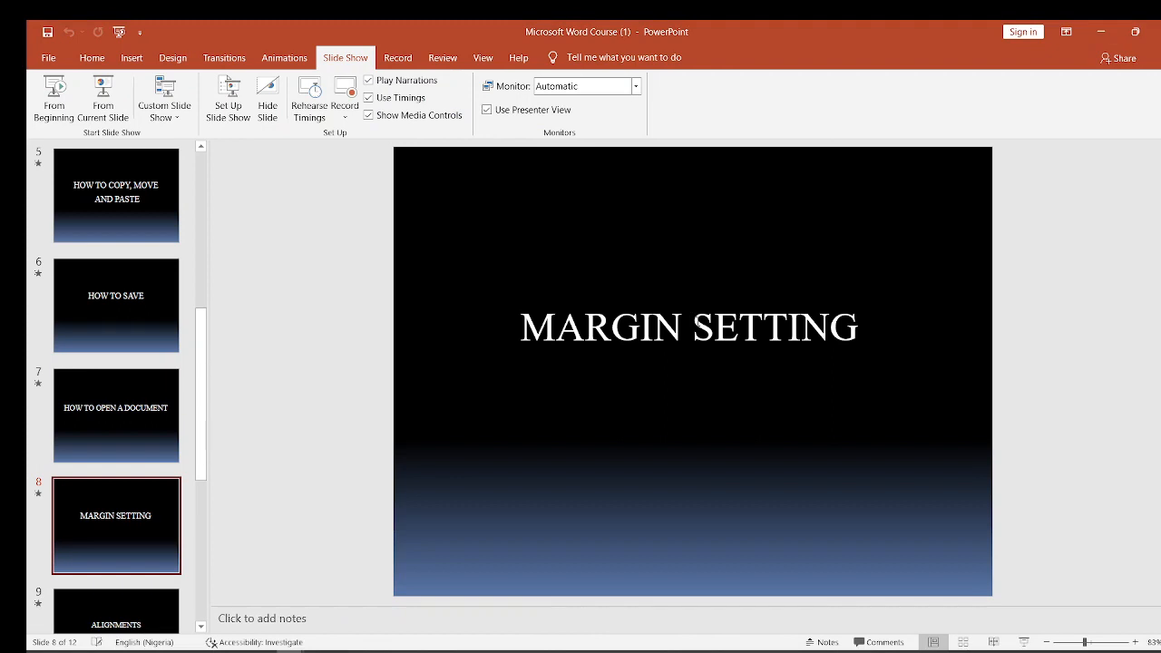
key(Down)
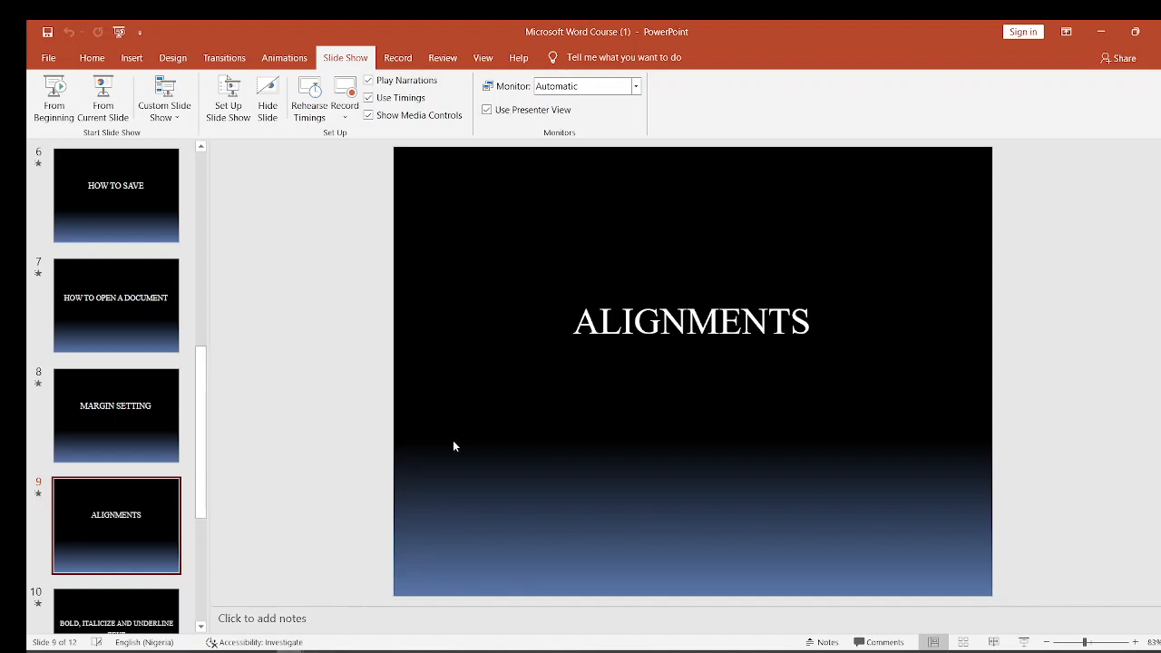
click(1105, 32)
click(1103, 34)
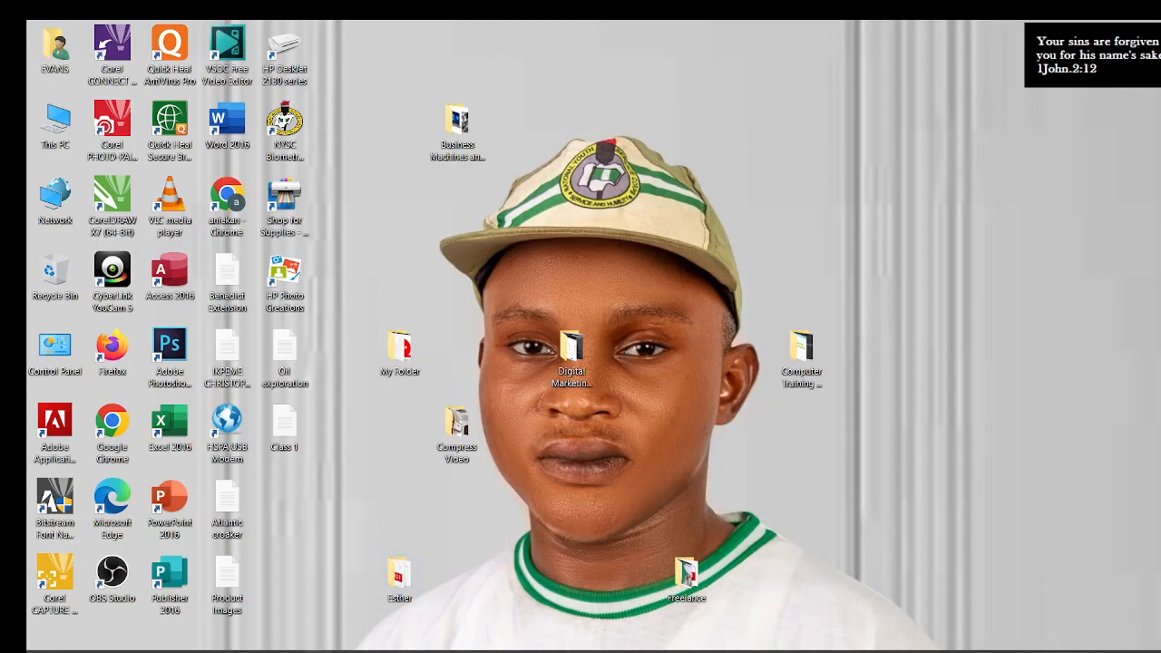
click(318, 652)
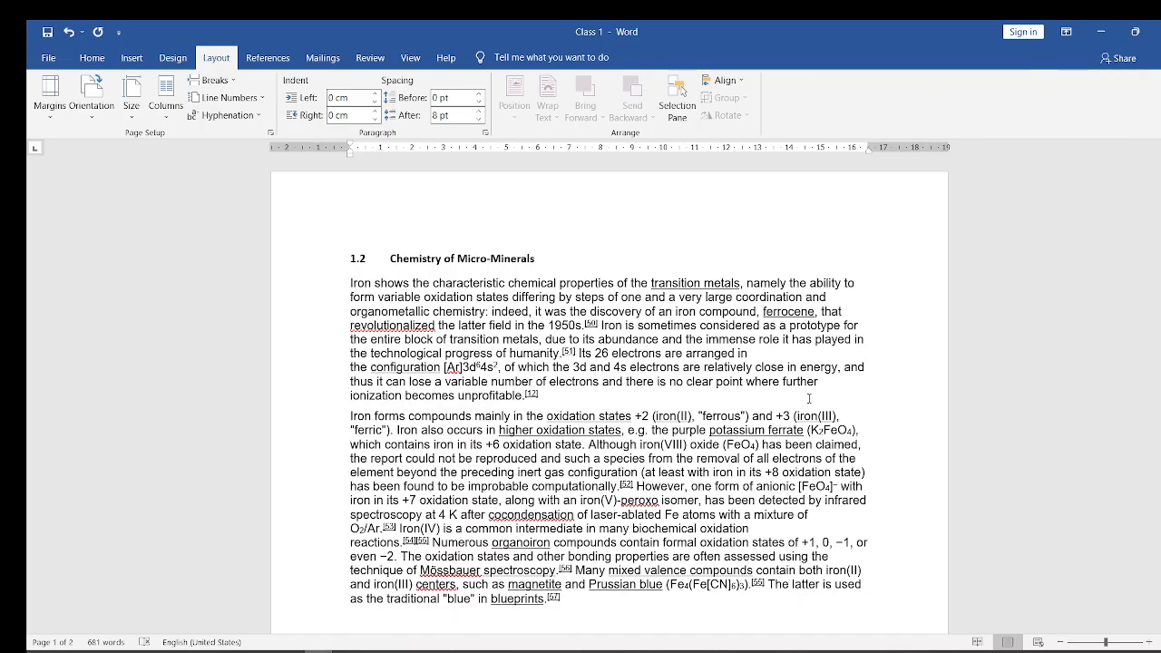
- Cycle the heading "1.2 Chemistry of Micro-Minerals" through right, center and left alignment
drag(1160, 258, 1160, 527)
scroll(524, 397, up, 1)
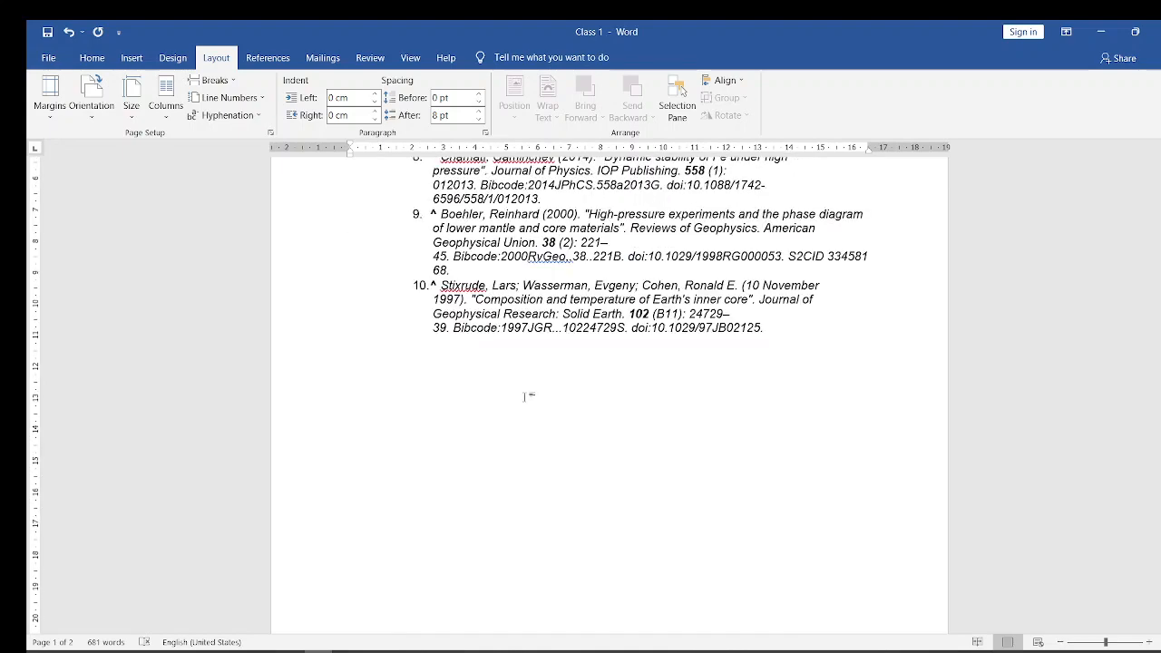
click(524, 396)
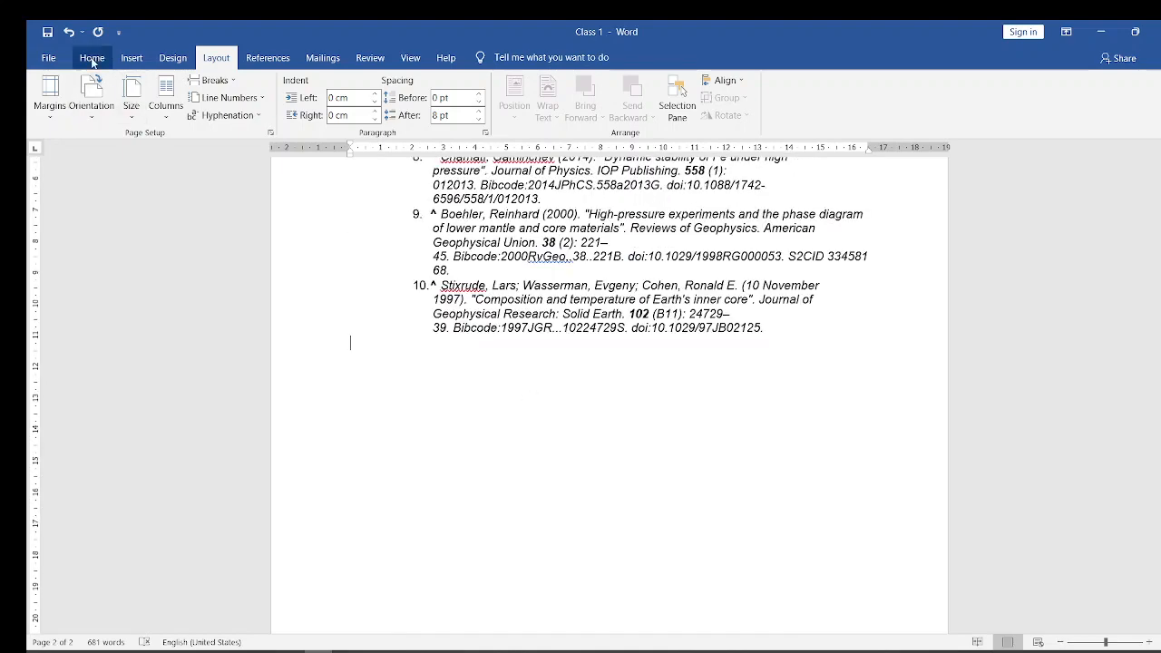
click(92, 58)
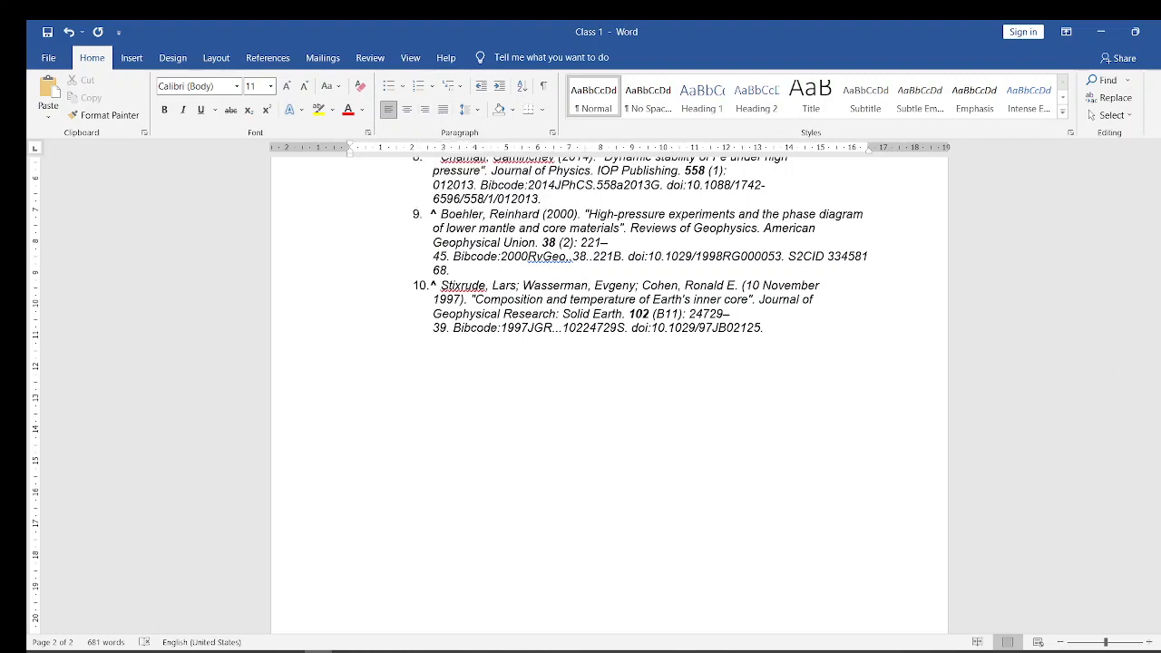
scroll(1144, 222, up, 10)
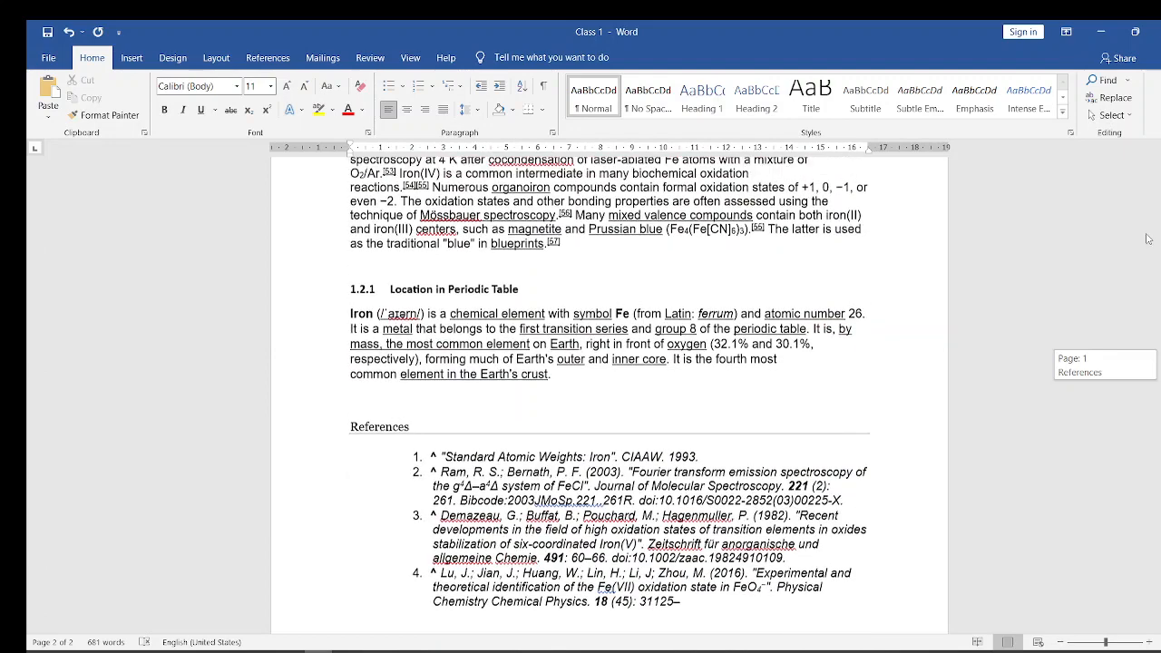
scroll(1129, 172, up, 5)
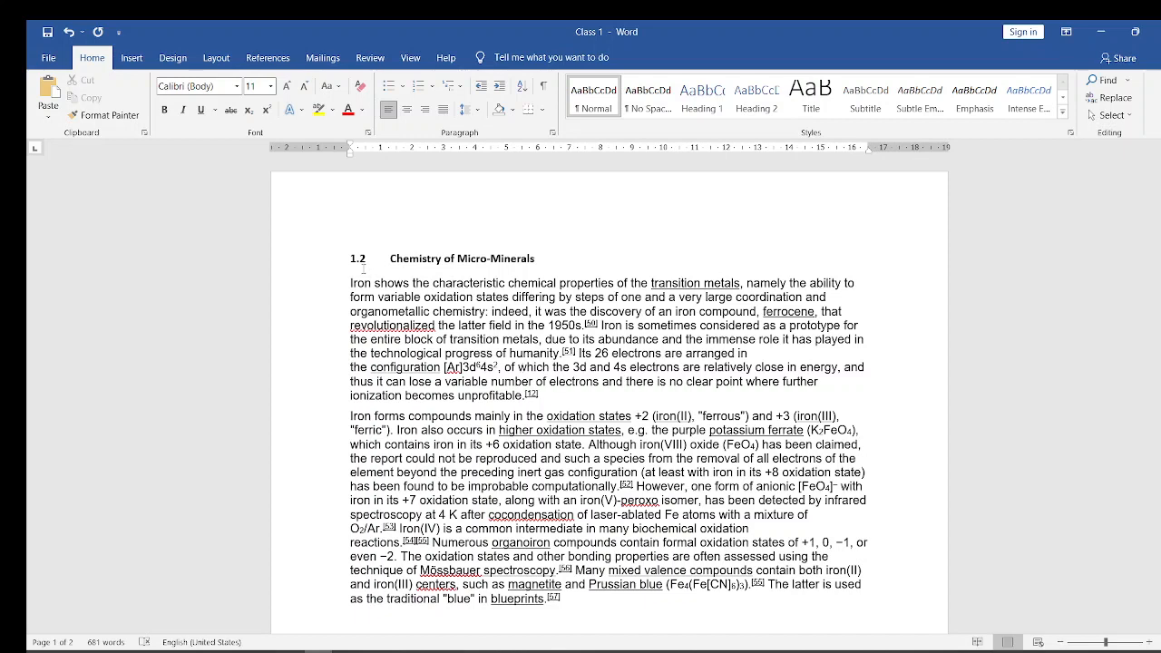
drag(350, 259, 541, 259)
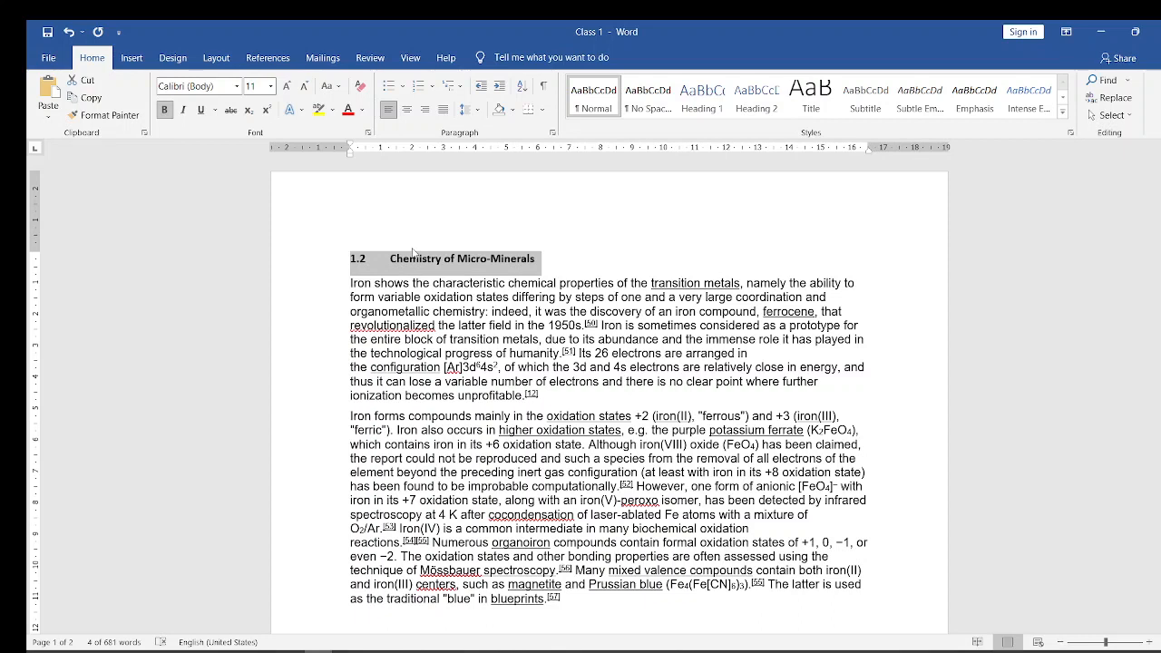
key(ctrl+r)
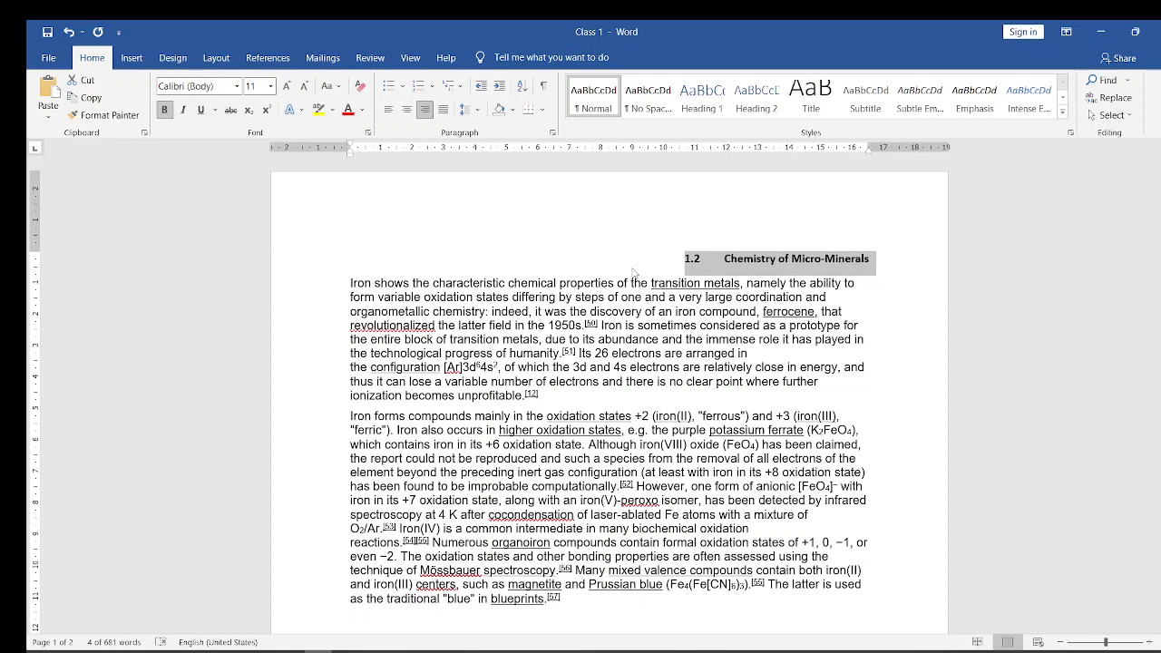
key(ctrl+e)
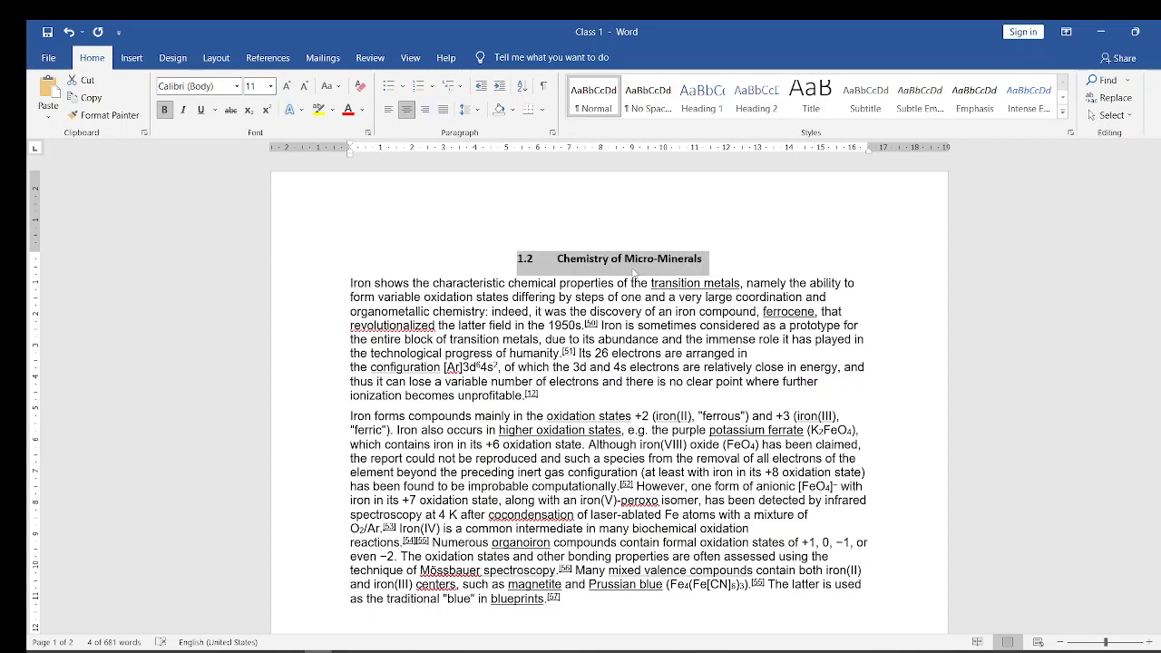
key(ctrl+l)
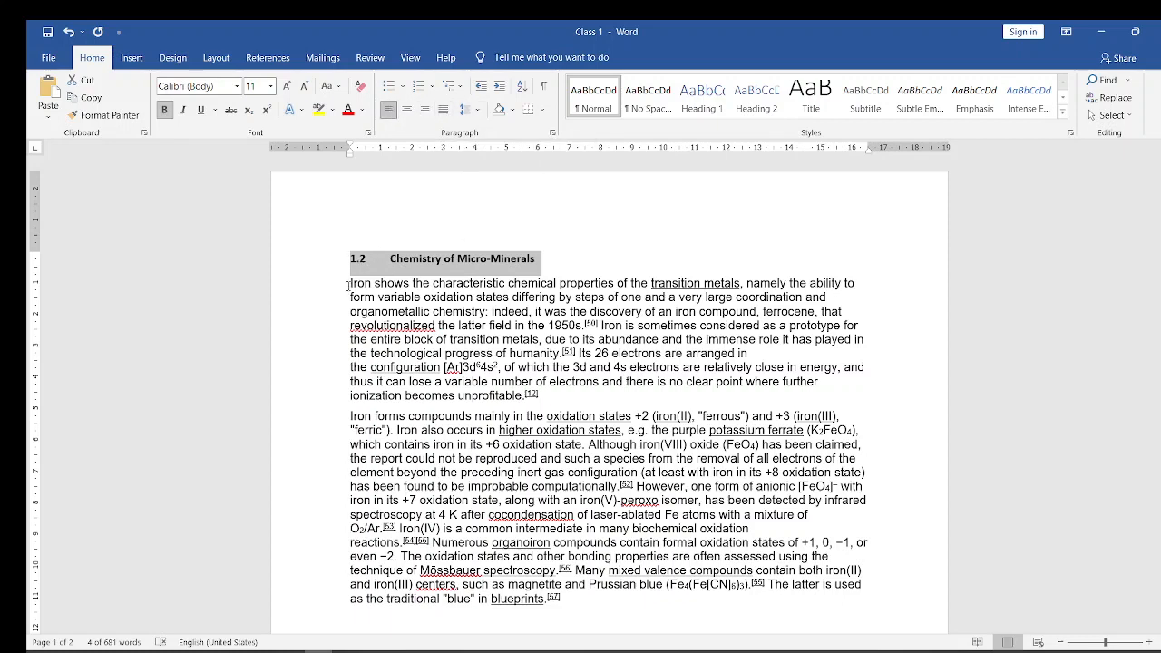
- Justify the first paragraph under heading 1.2, and revert it to left alignment
drag(348, 284, 557, 401)
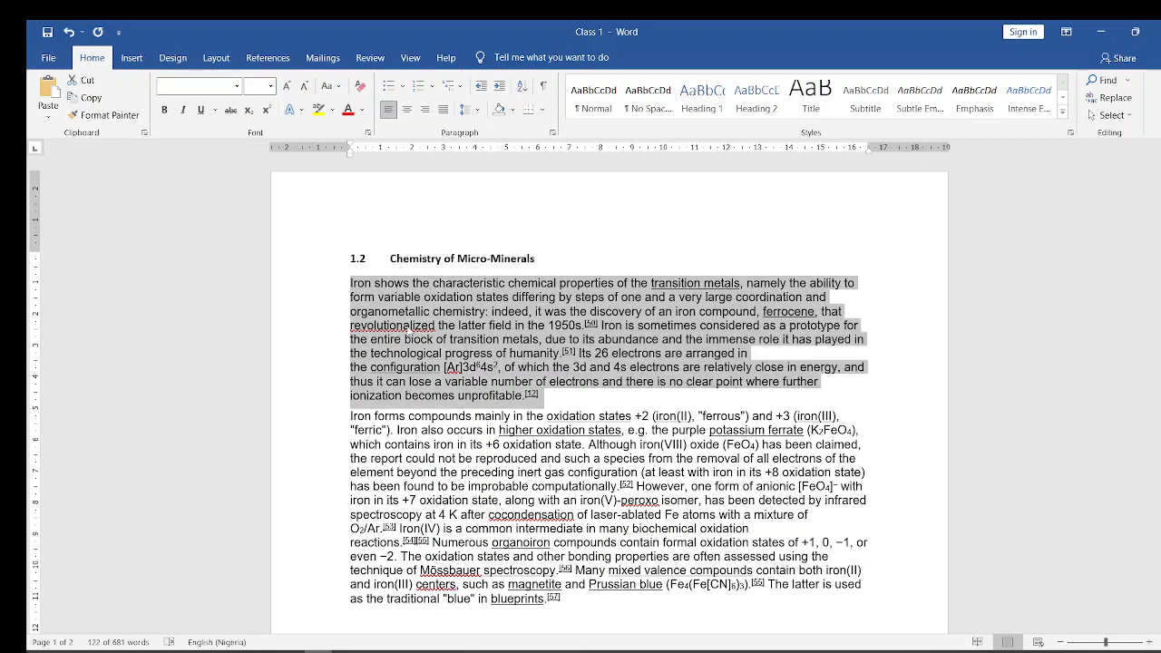
click(350, 283)
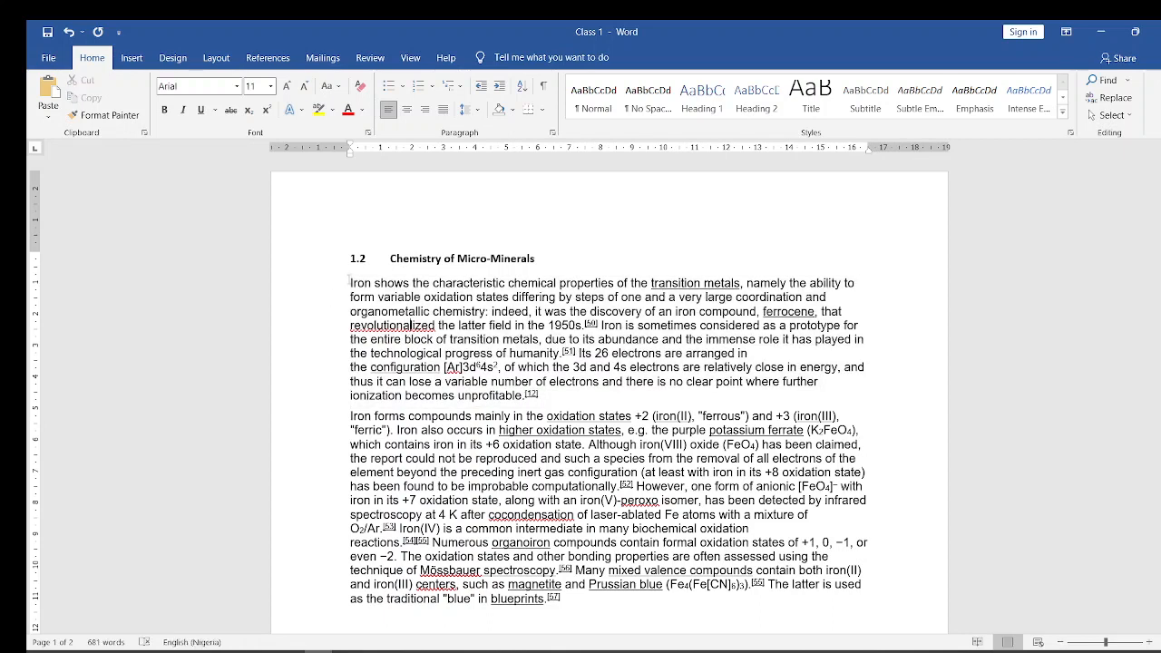
drag(350, 283, 570, 399)
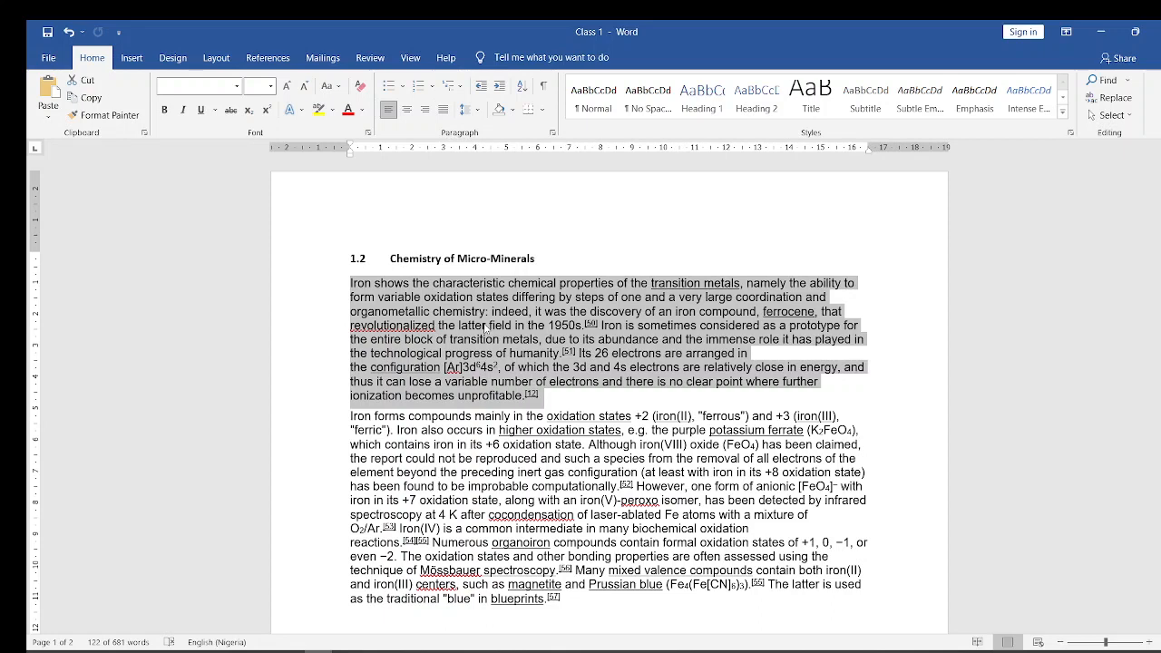
key(ctrl+j)
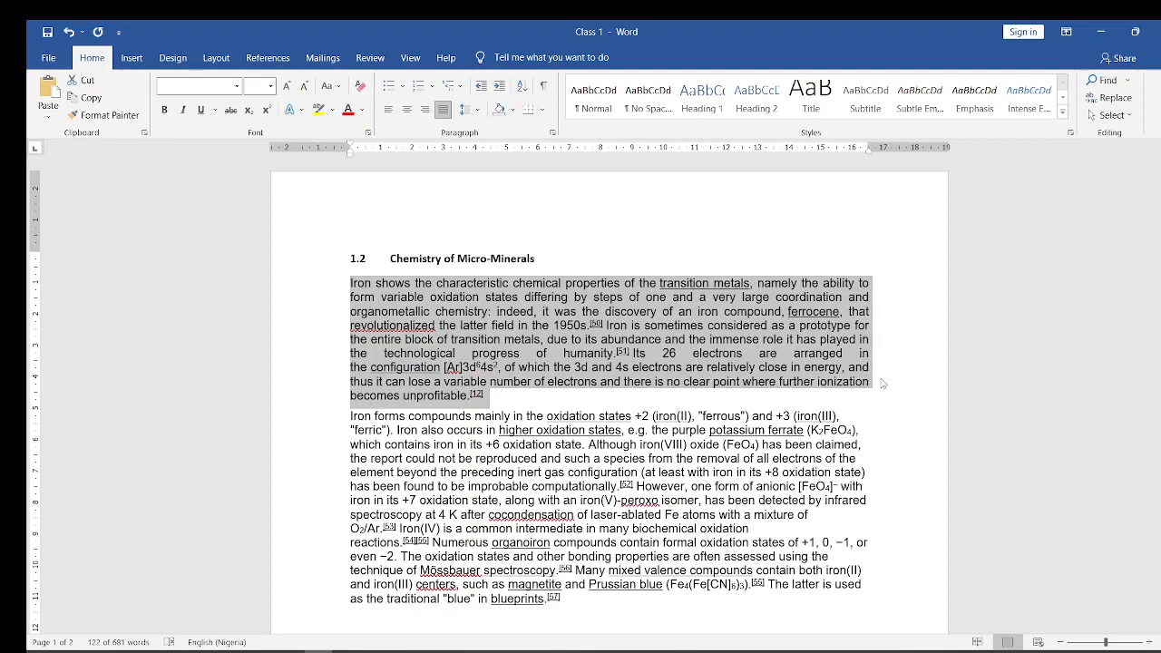
key(ctrl+l)
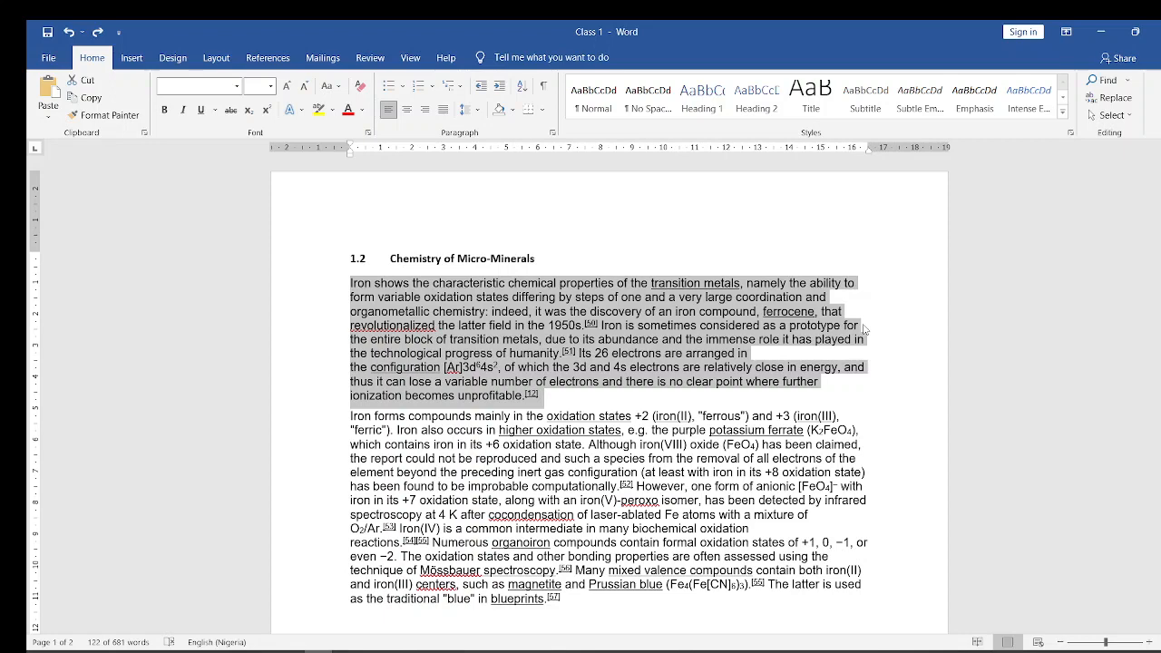
- Justify the first paragraph under heading 1.2
key(ctrl+j)
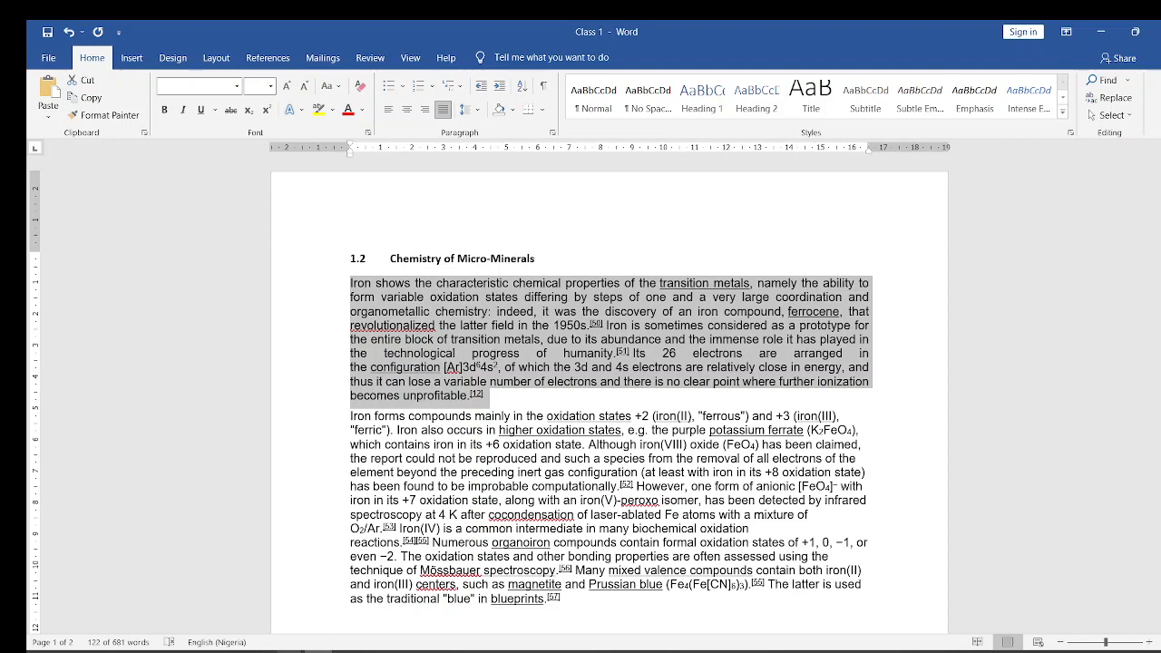
- Switch to the Microsoft Word Course (1) presentation in PowerPoint, advance to the Bold, Italicize and Underline Text slide, and return to Class 1 in Word
mouse_move(290, 650)
click(150, 602)
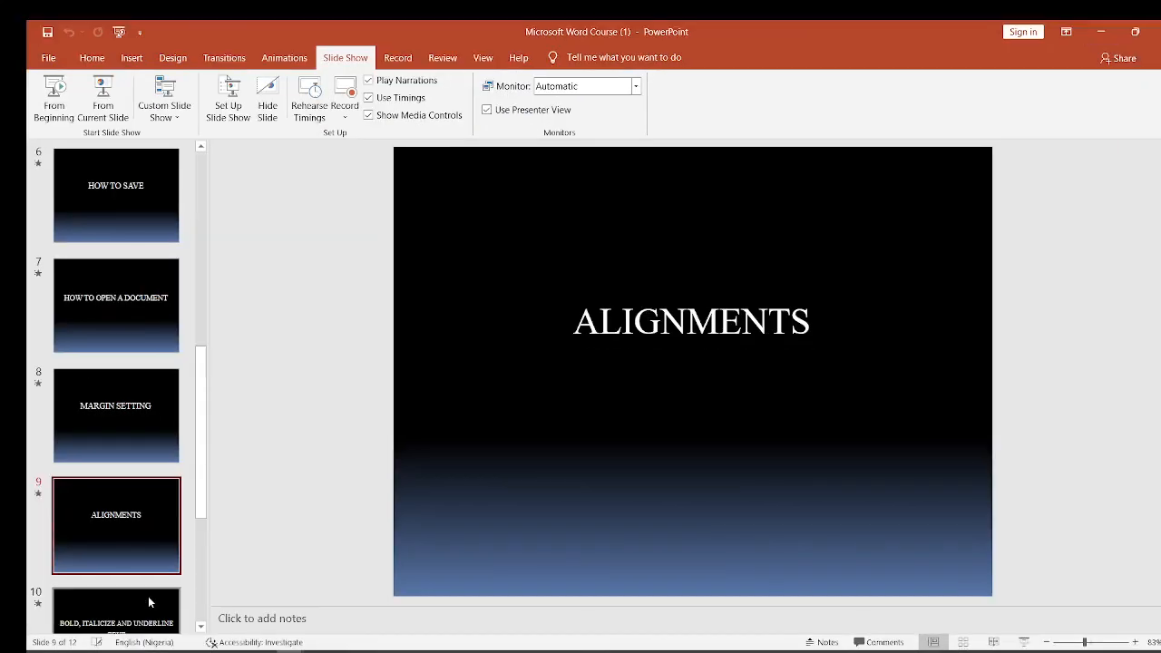
click(149, 601)
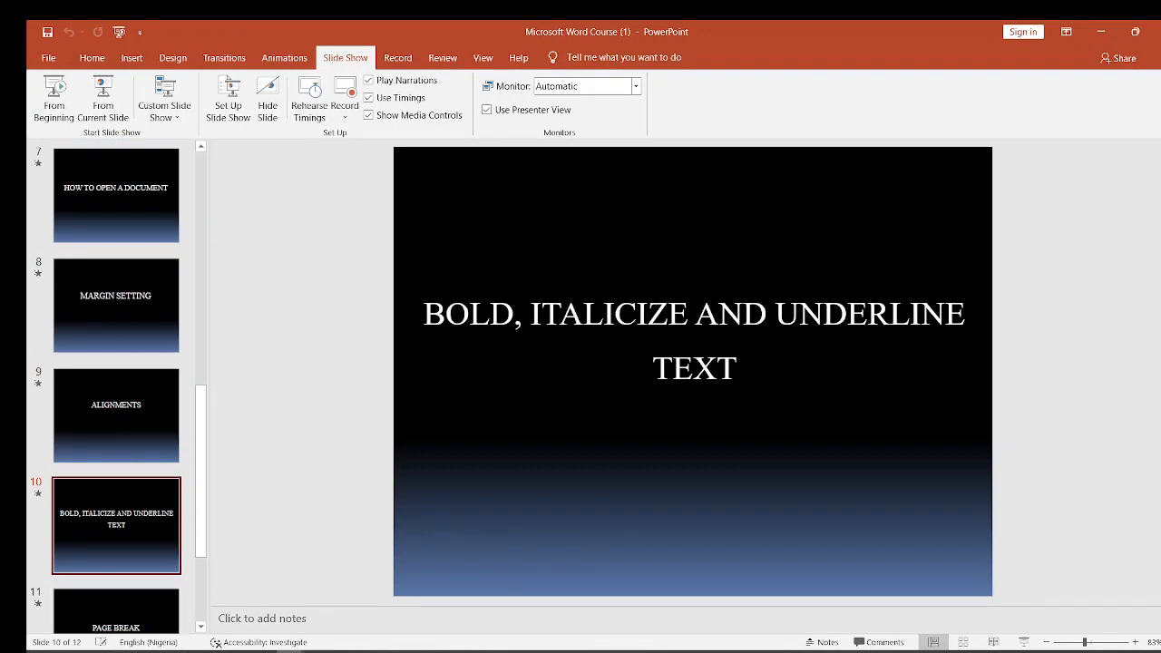
click(1099, 32)
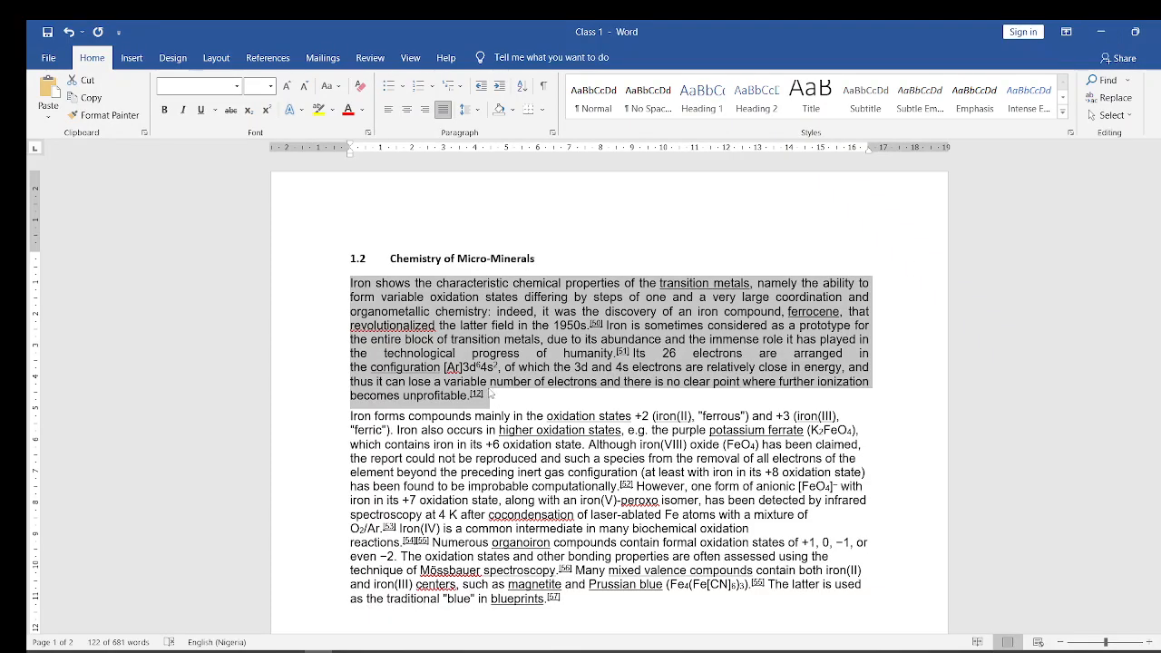
- Try bold, italic and underline in turn on the word "Iron" that opens the second paragraph, removing each style before applying the following one
click(385, 443)
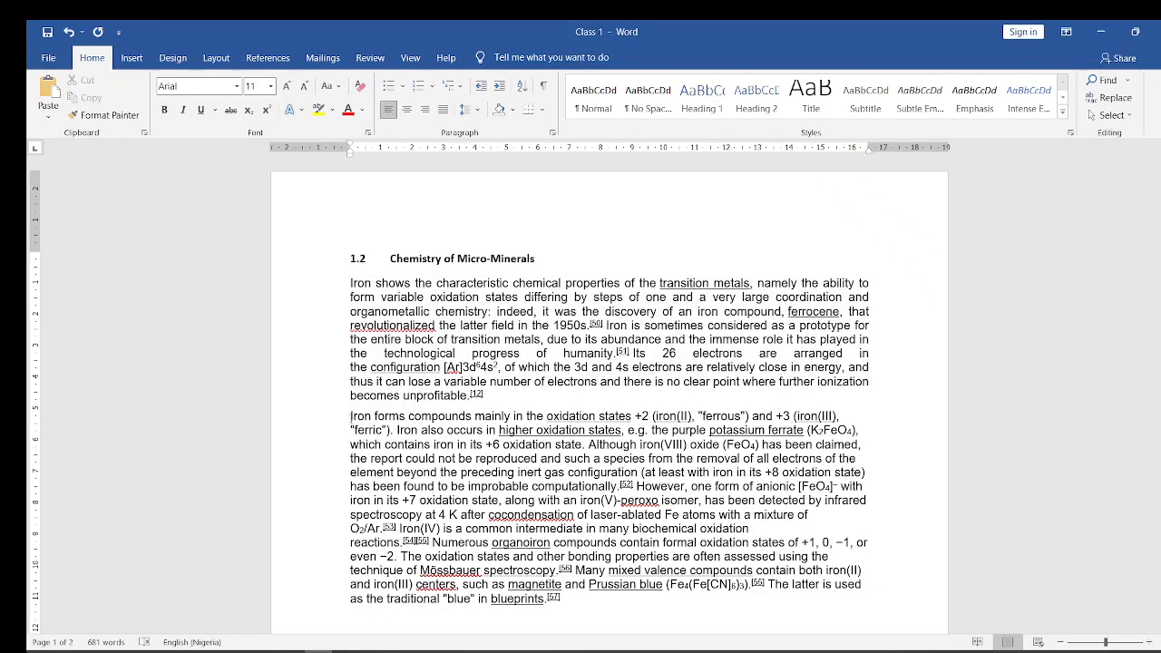
drag(348, 416, 375, 417)
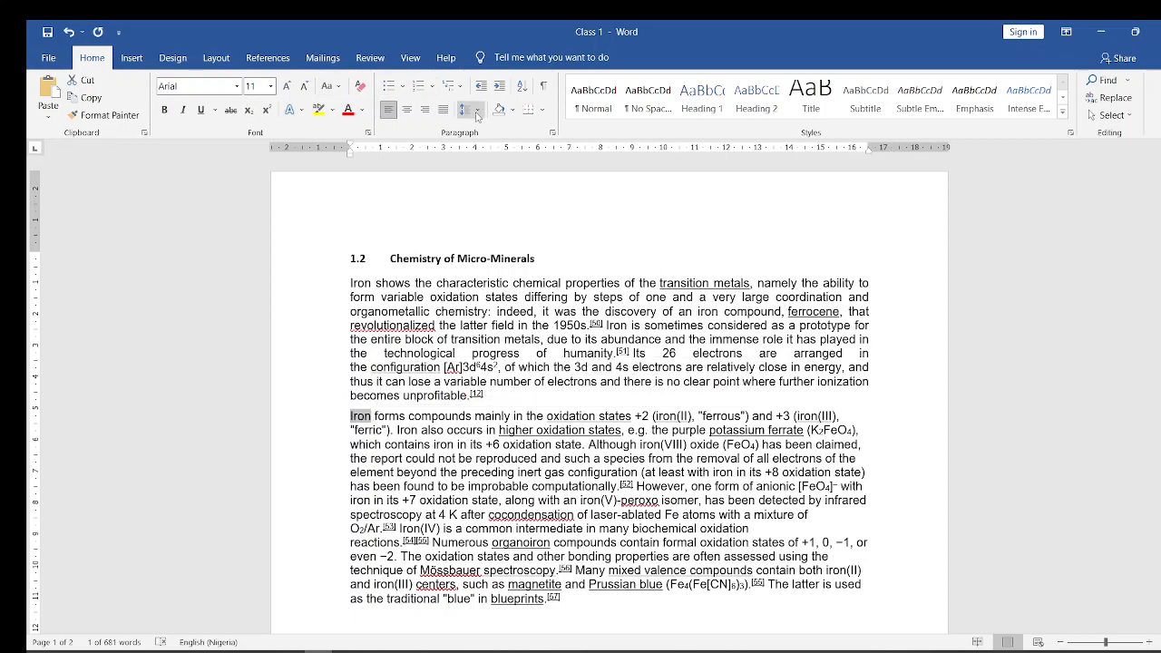
click(166, 110)
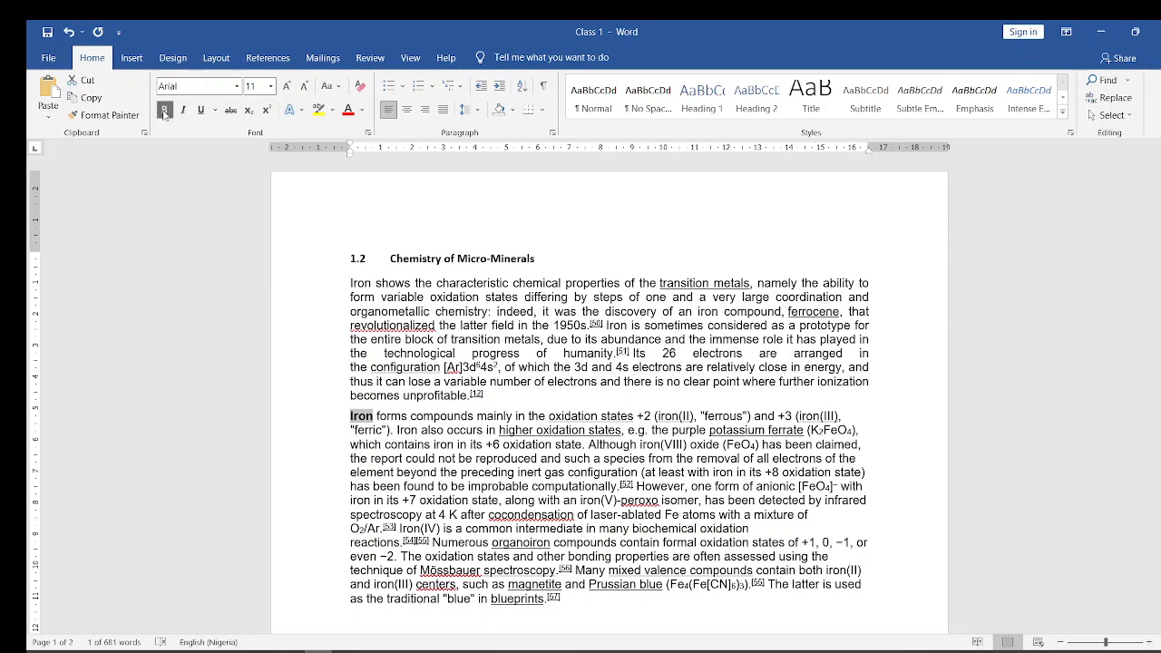
click(165, 111)
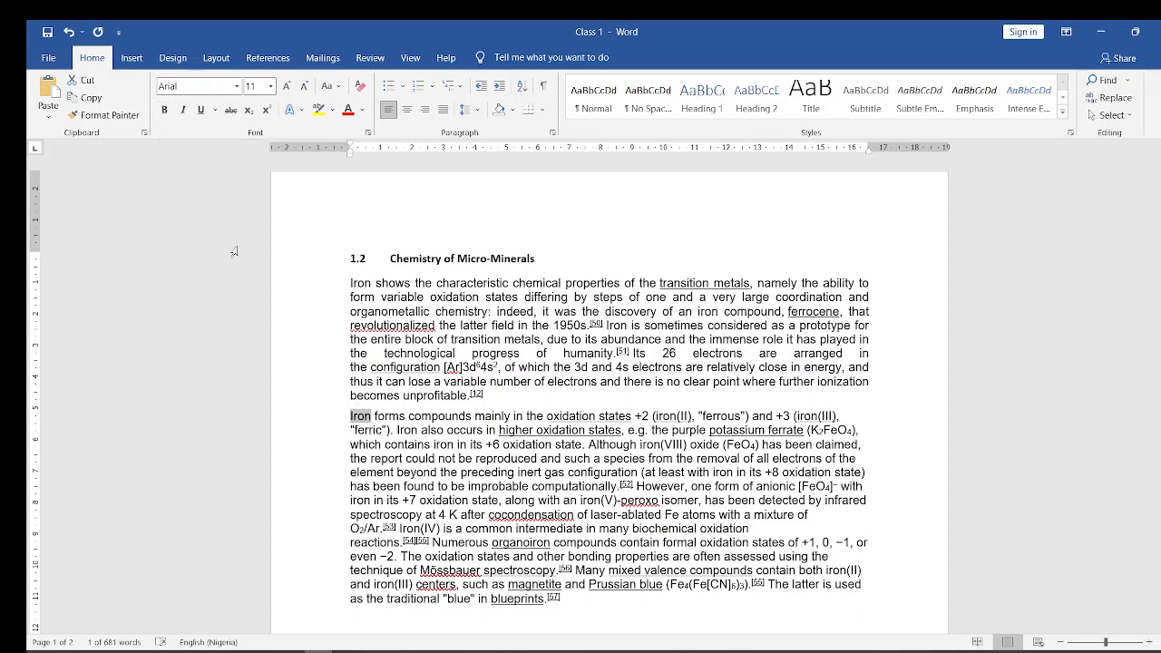
click(183, 110)
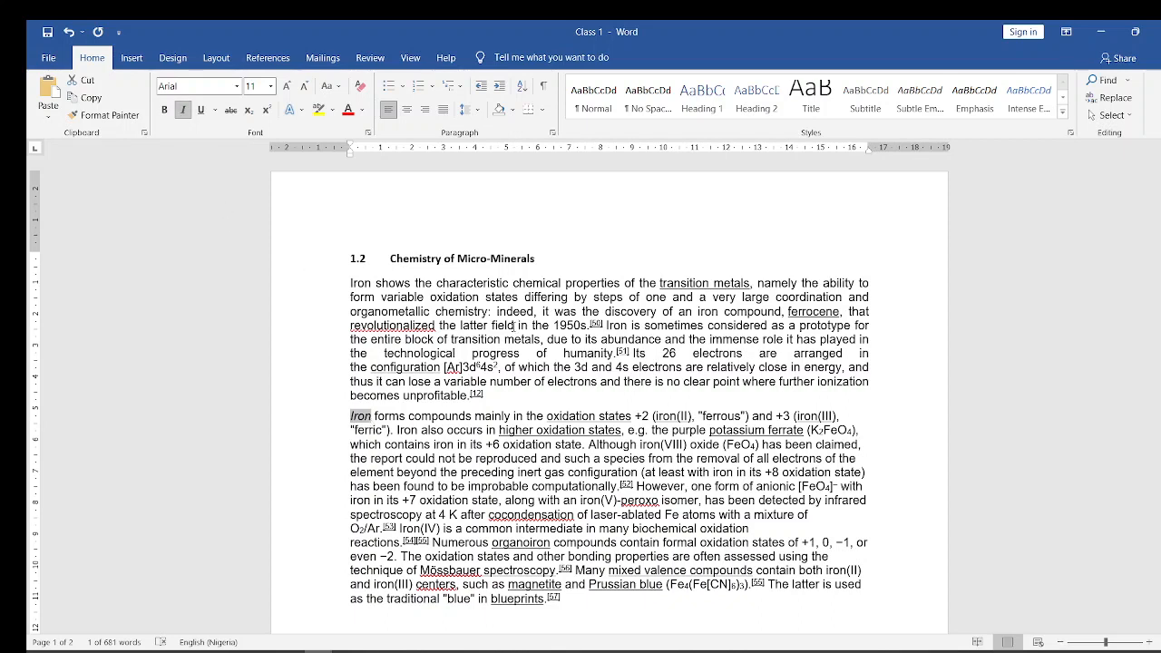
key(ctrl+i)
key(ctrl+u)
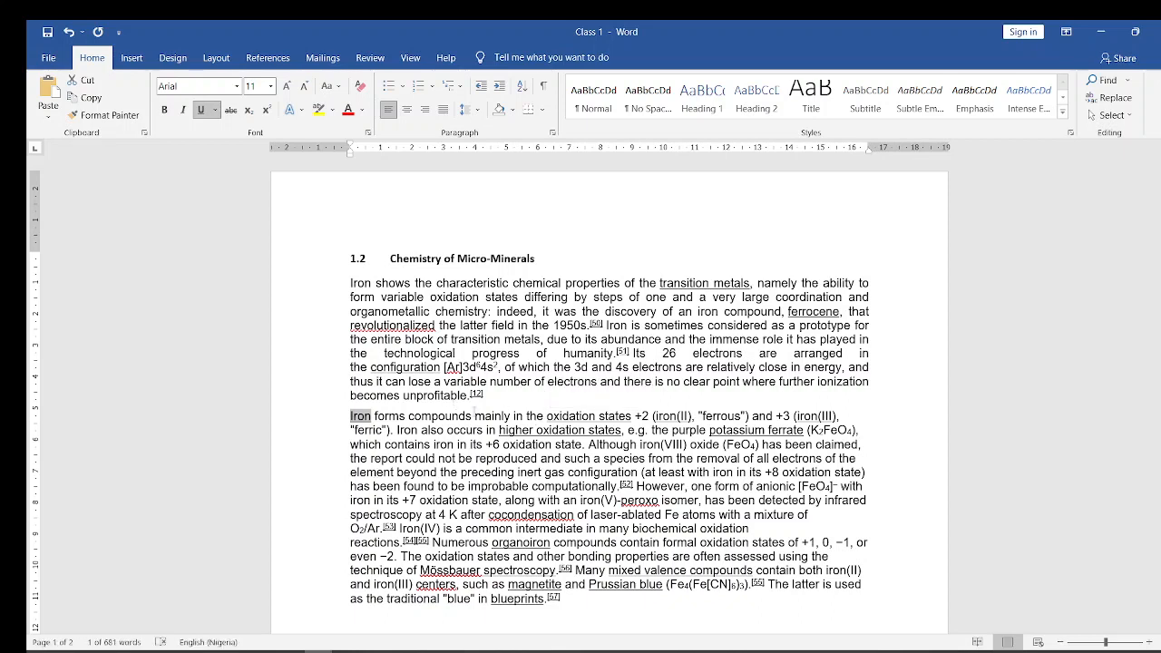
- Clear the underlining from the second paragraph's first four lines and from its text starting at "iron in its +7 oxidation state" to the end
click(471, 415)
drag(343, 416, 510, 461)
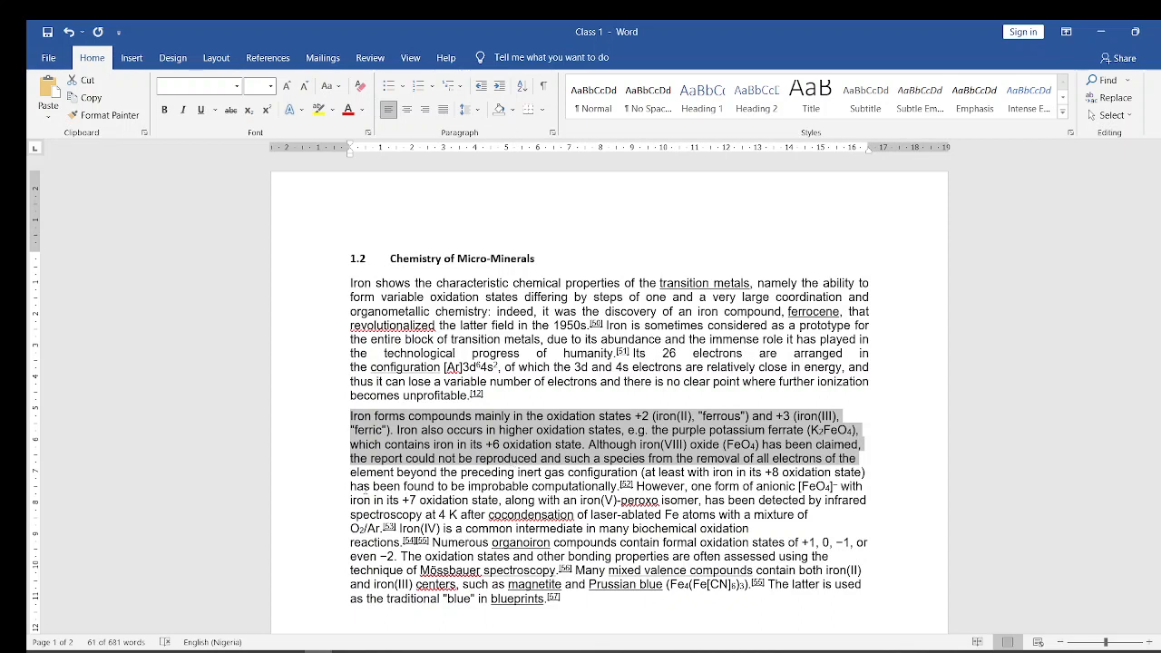
drag(349, 500, 573, 624)
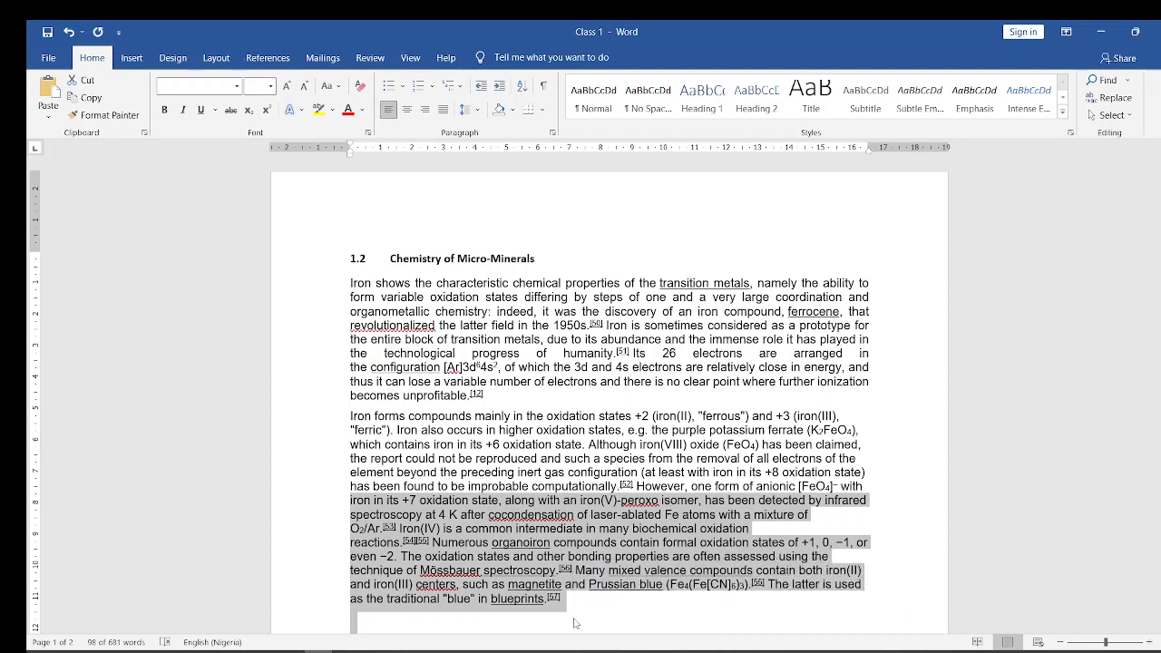
key(ctrl+u)
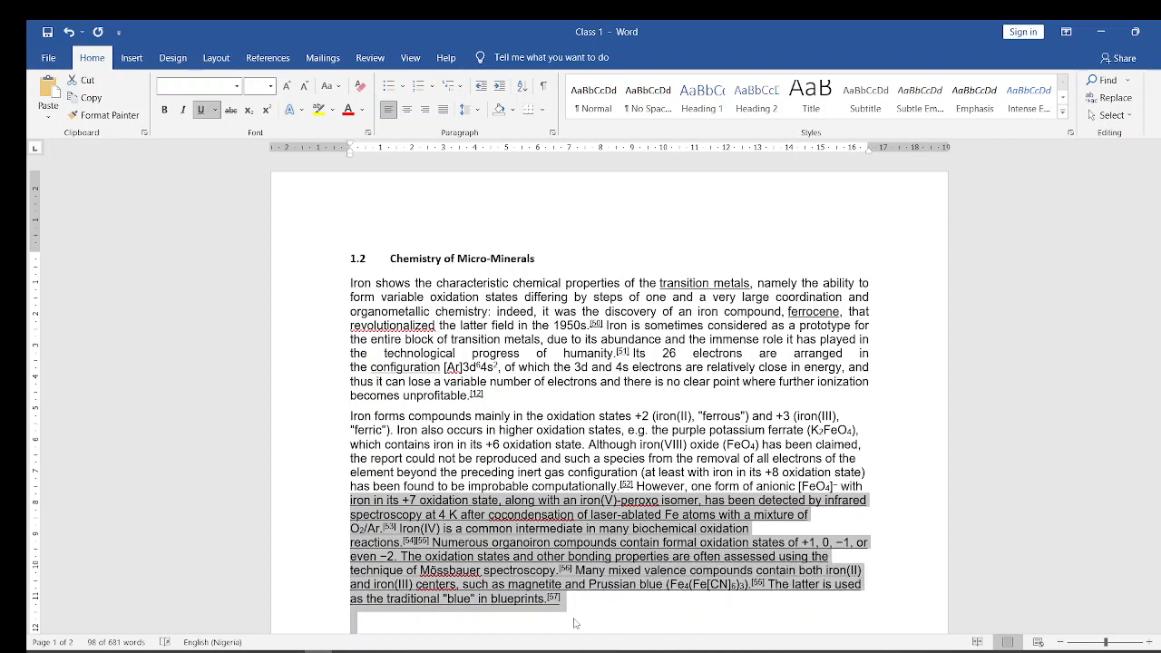
key(ctrl+u)
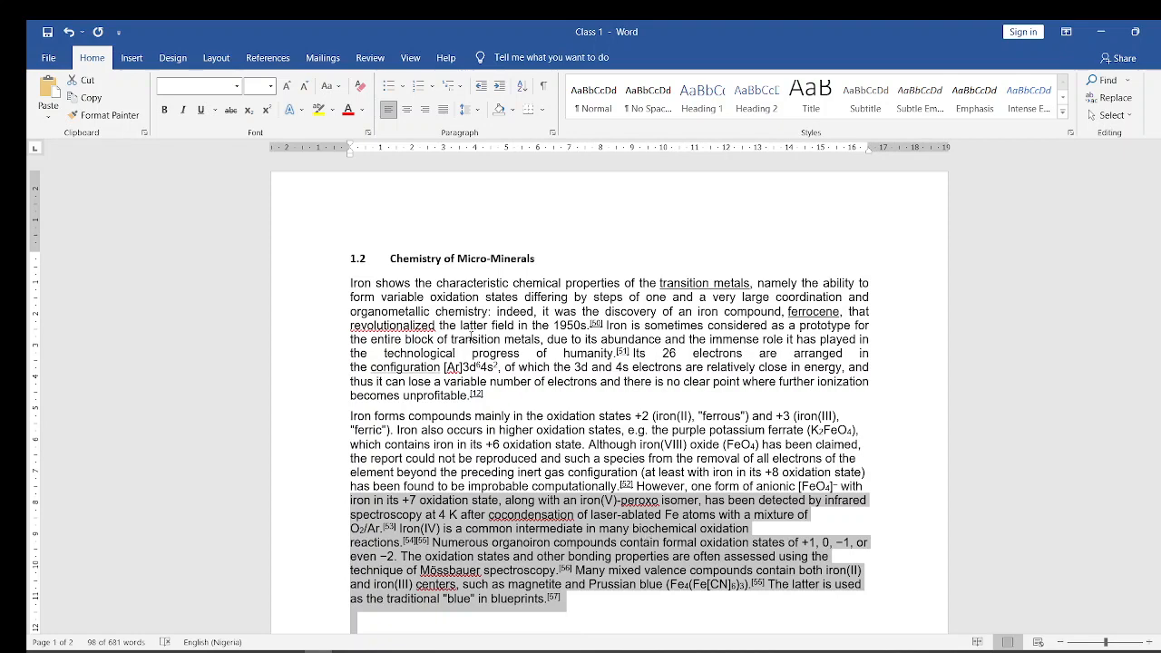
- Switch back to the Microsoft Word Course (1) presentation in PowerPoint
mouse_move(197, 637)
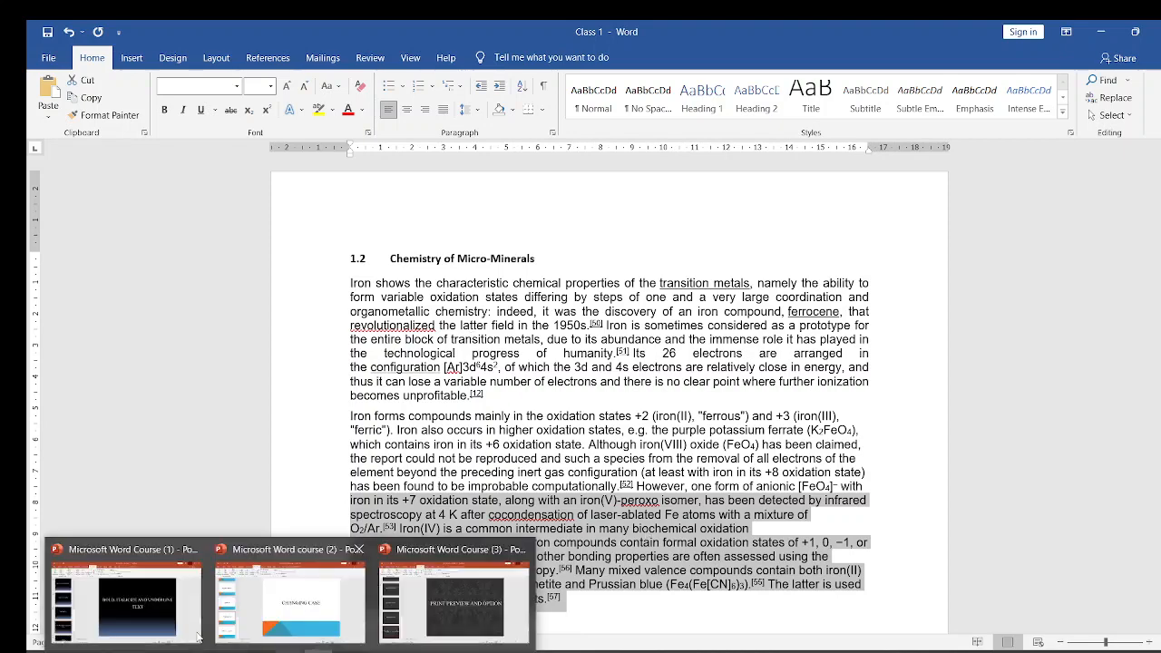
click(128, 603)
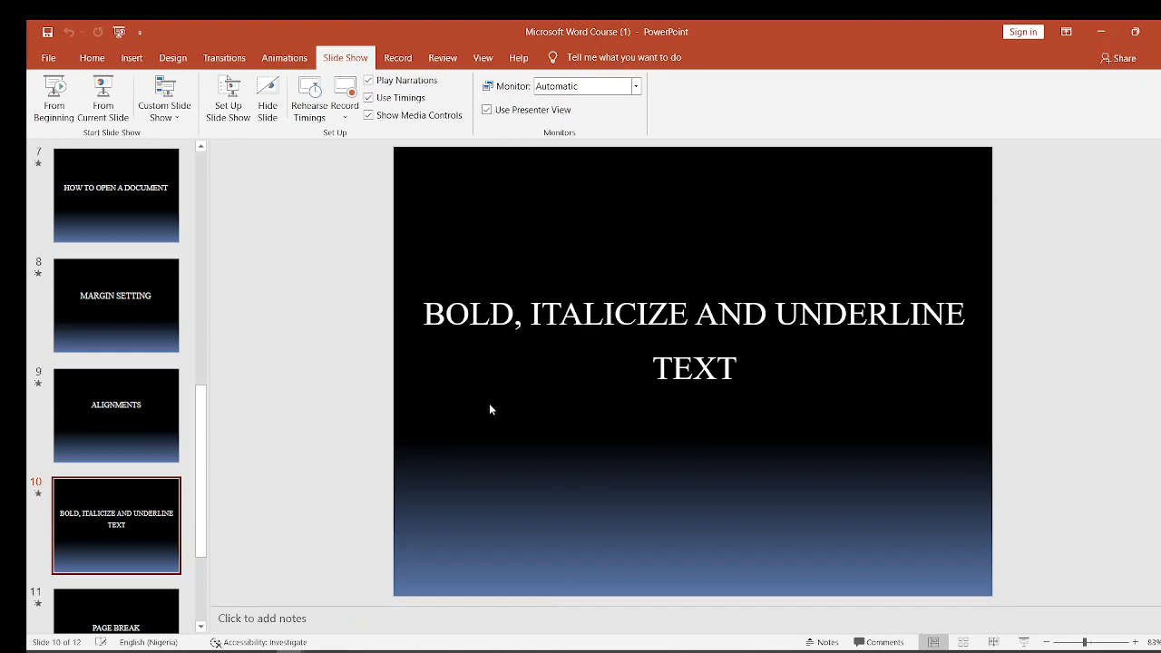
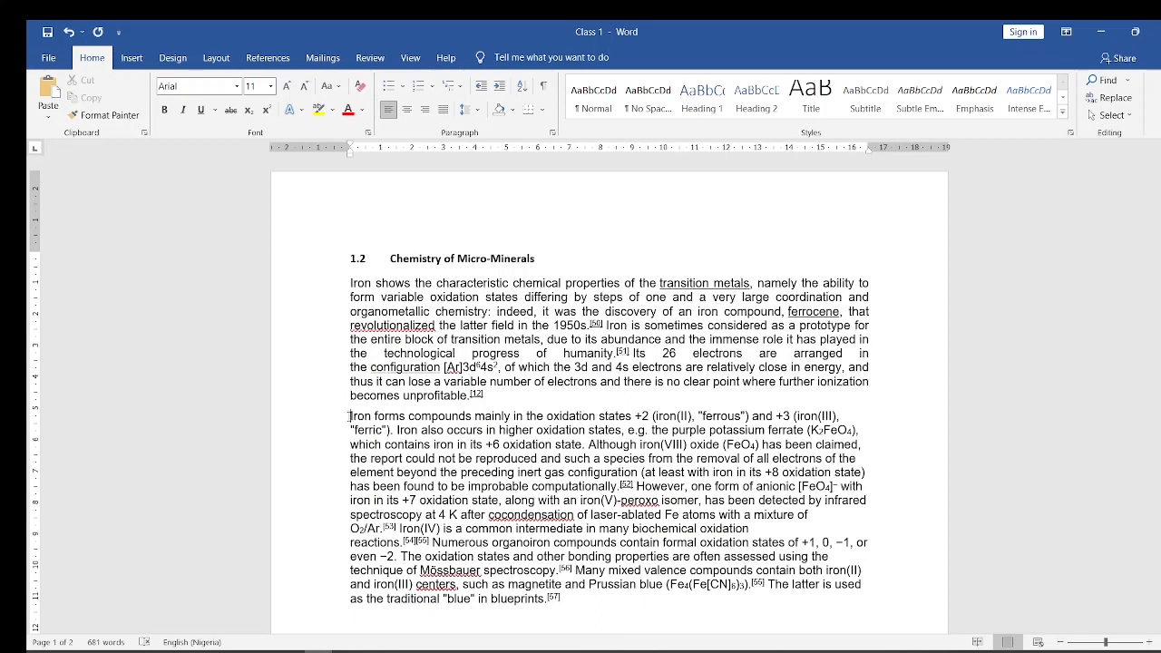
- Try a page break before the paragraph starting "Iron forms compounds mainly", compare the pages around it, and undo the break
key(ctrl+Return)
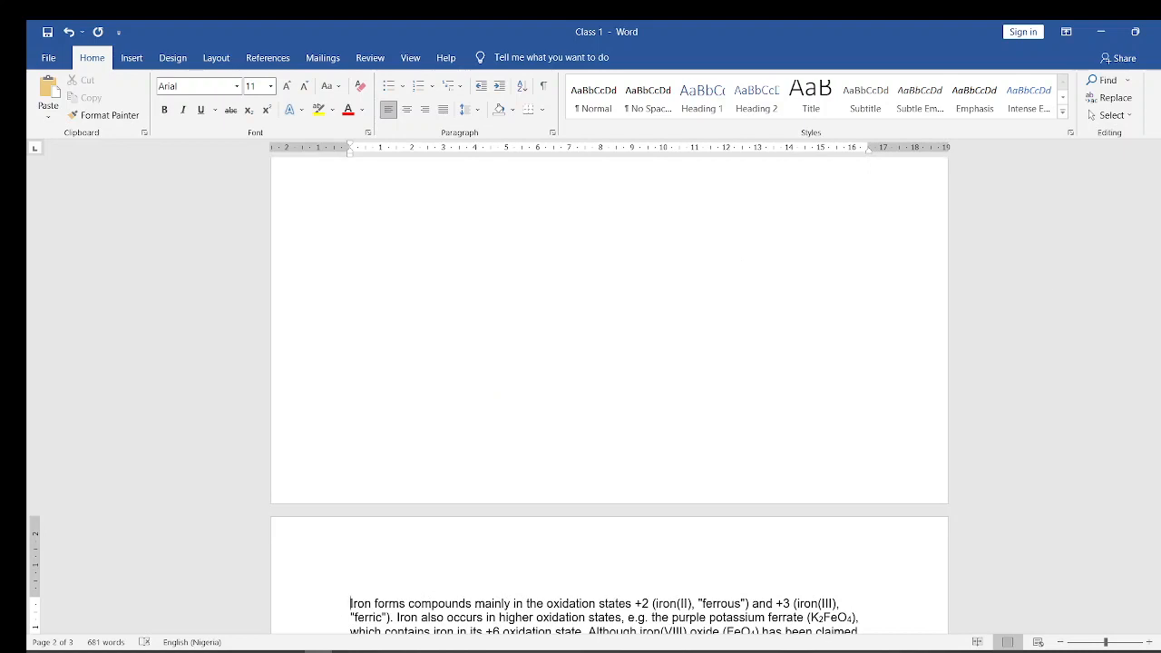
drag(1160, 328, 1160, 230)
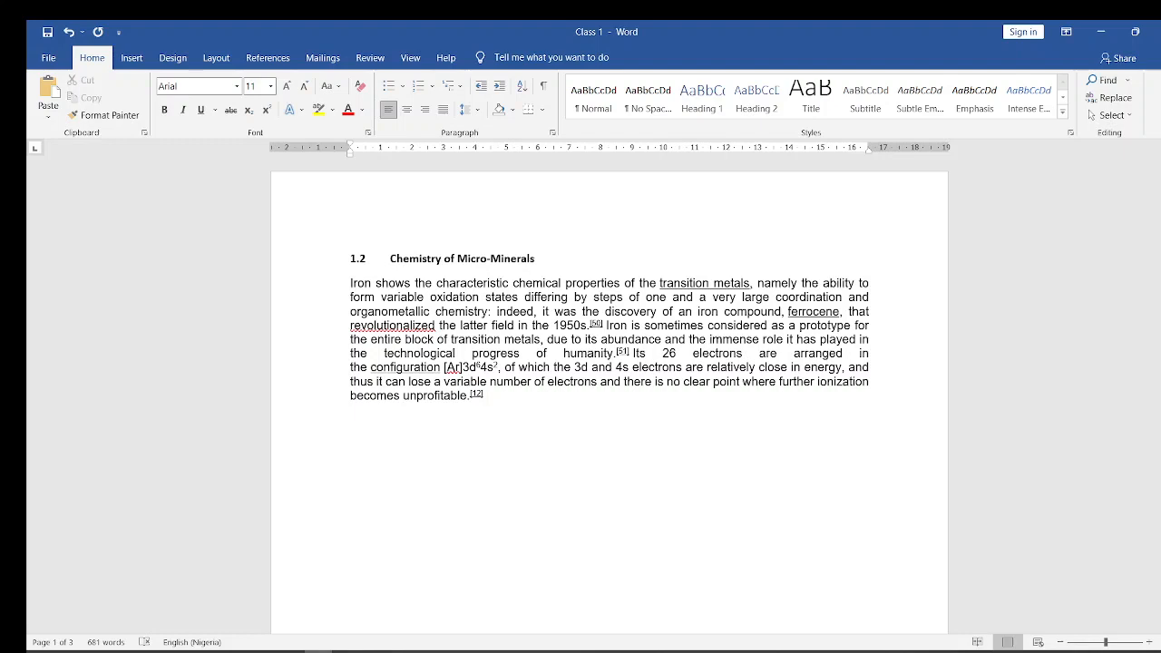
drag(1160, 226, 1160, 358)
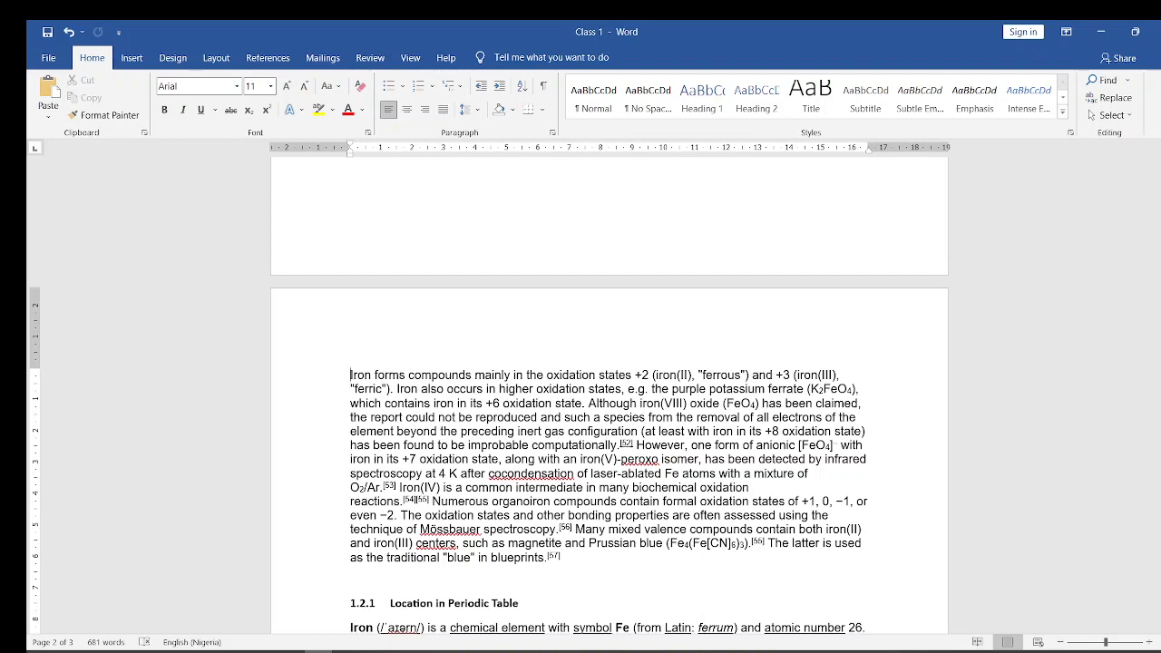
drag(1160, 345, 1160, 304)
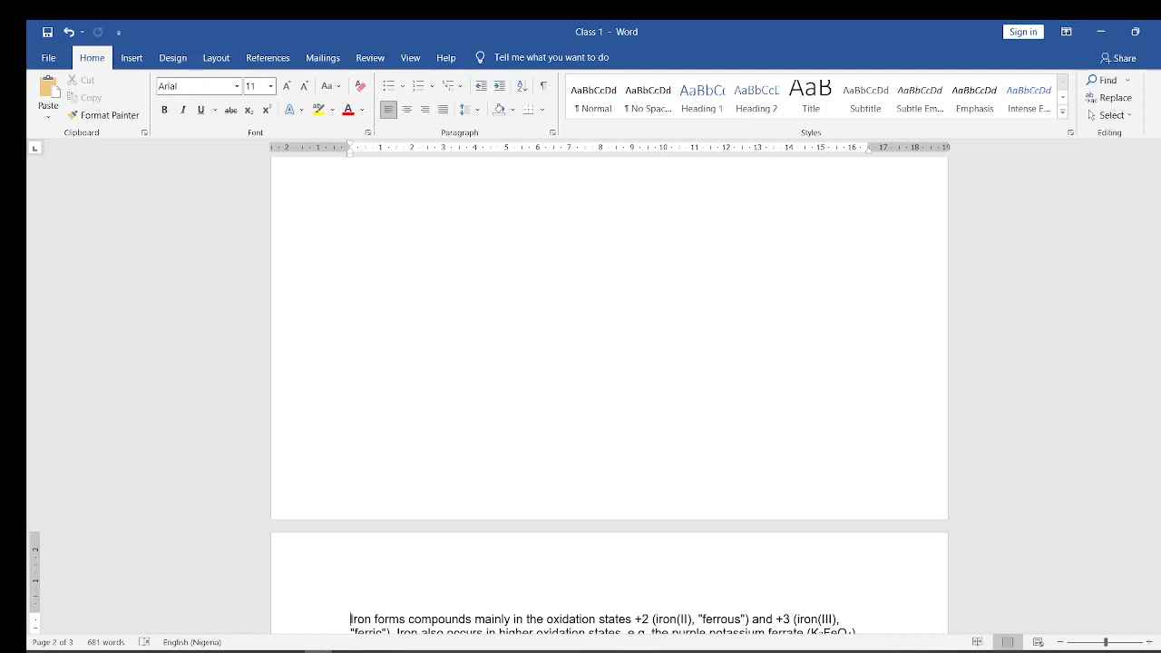
scroll(1122, 292, down, 15)
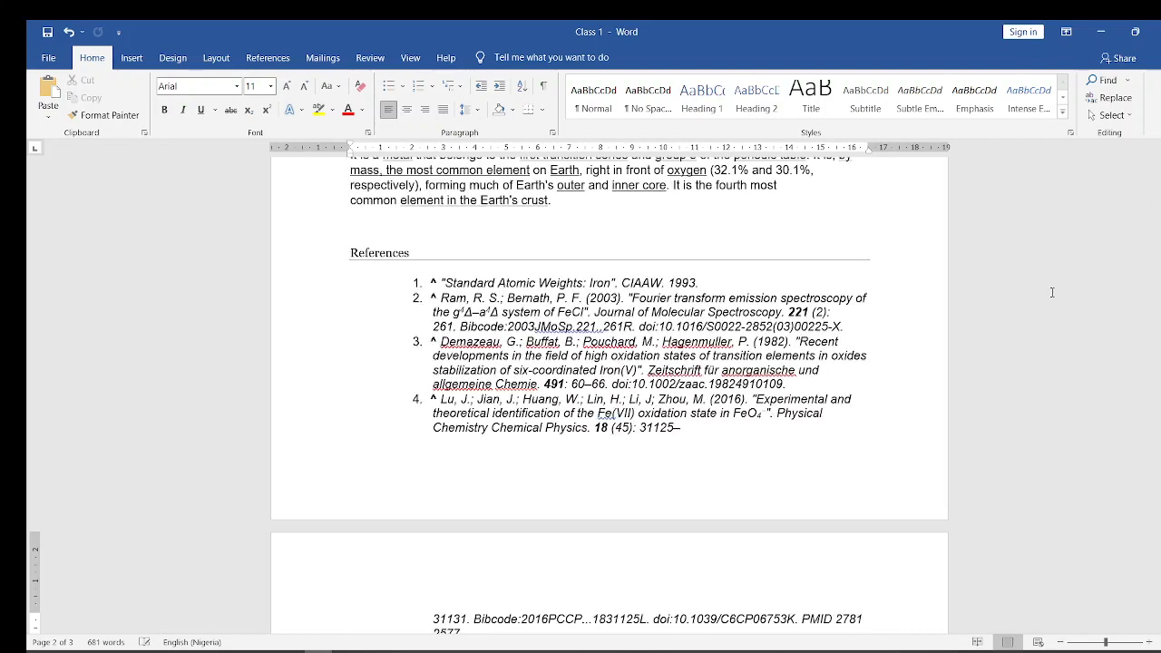
scroll(1123, 292, up, 6)
scroll(1122, 292, down, 12)
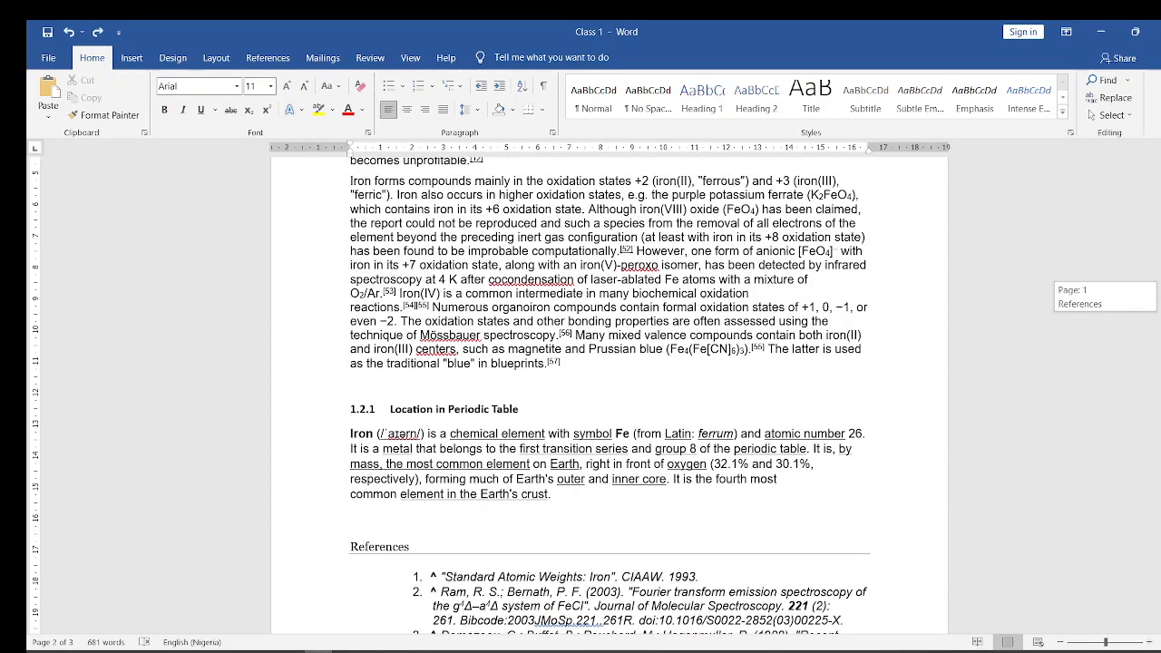
- Insert a page break in the blank space below reference 10 at the document's end, undo it, and insert it again
scroll(1122, 292, down, 10)
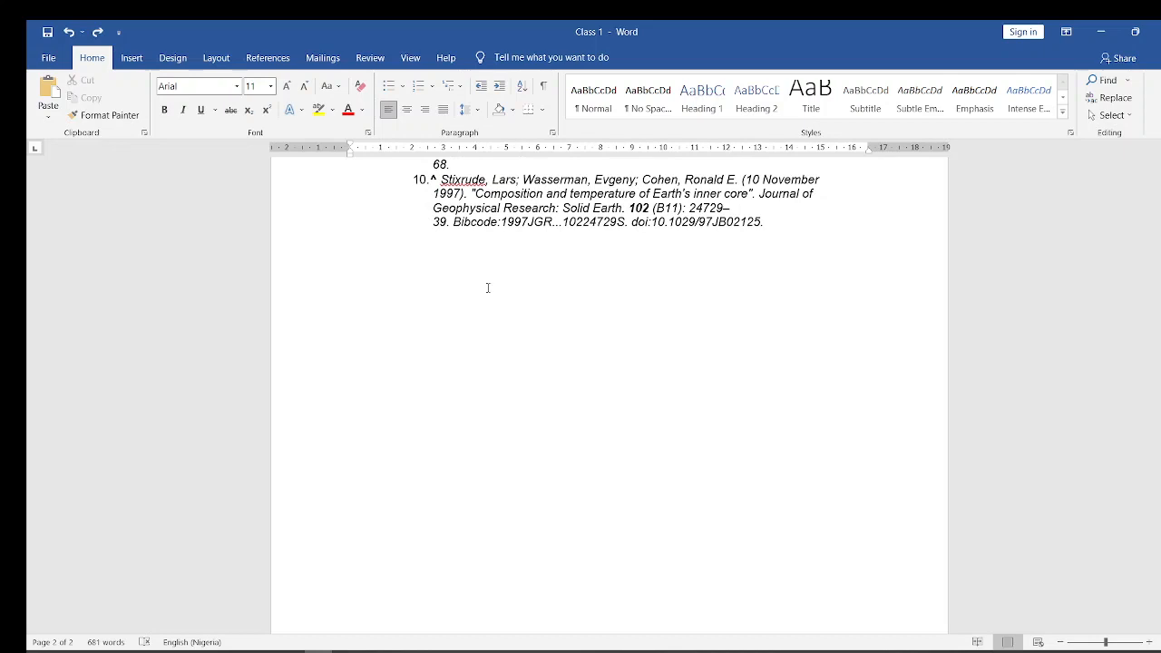
click(485, 285)
key(ctrl+Return)
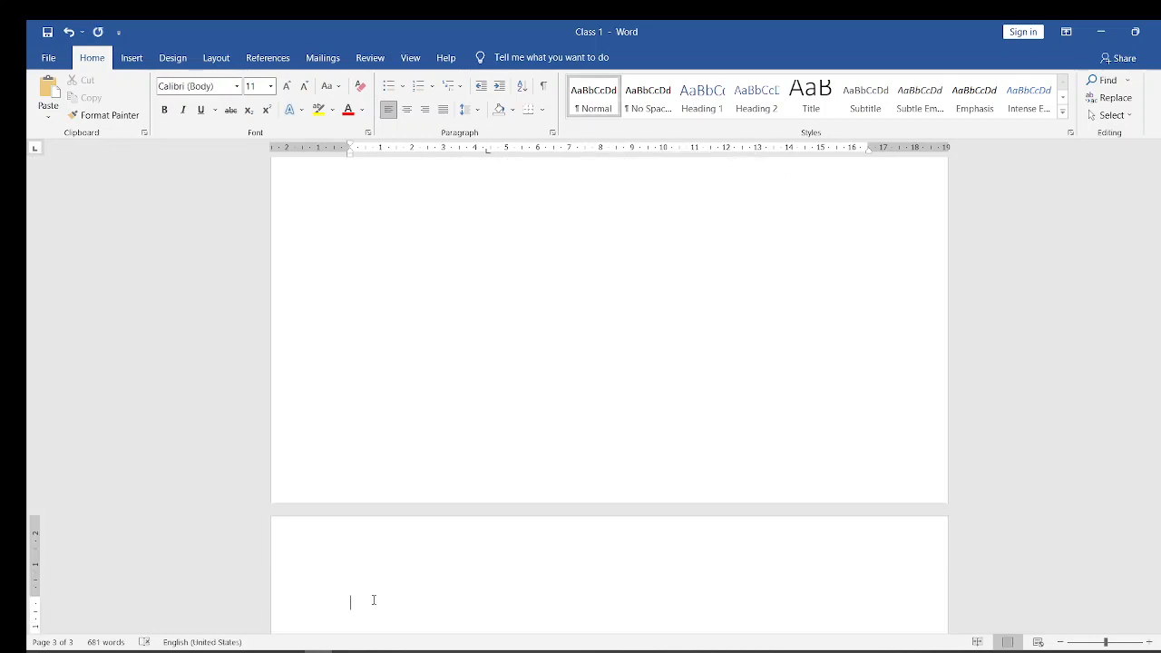
key(ctrl+z)
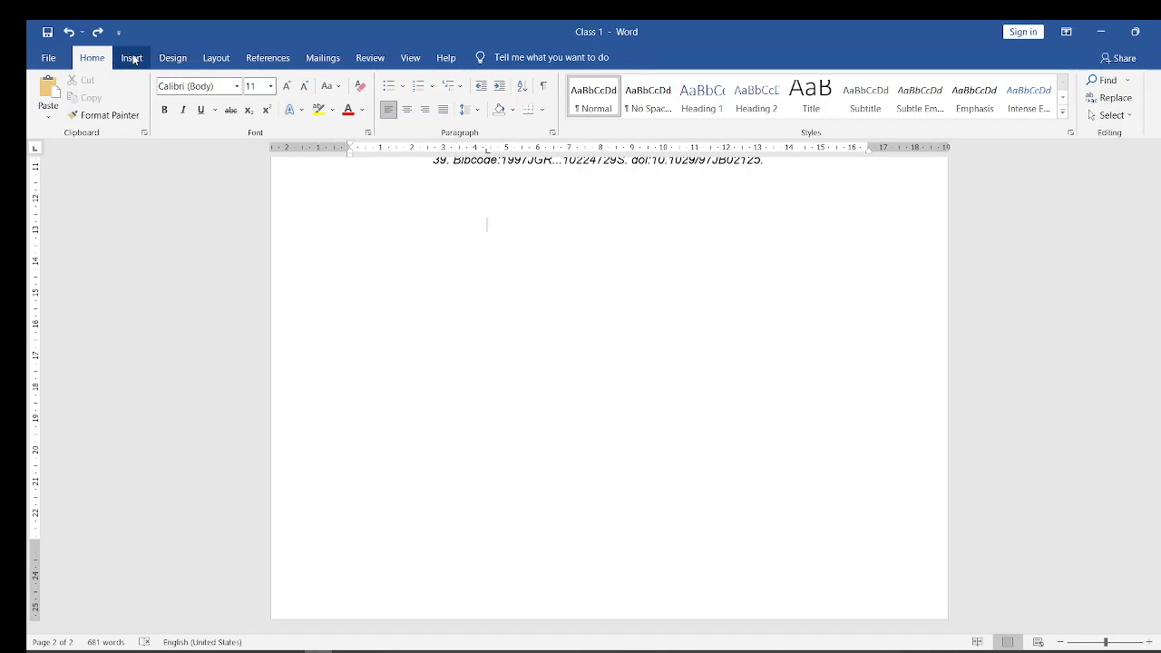
click(132, 59)
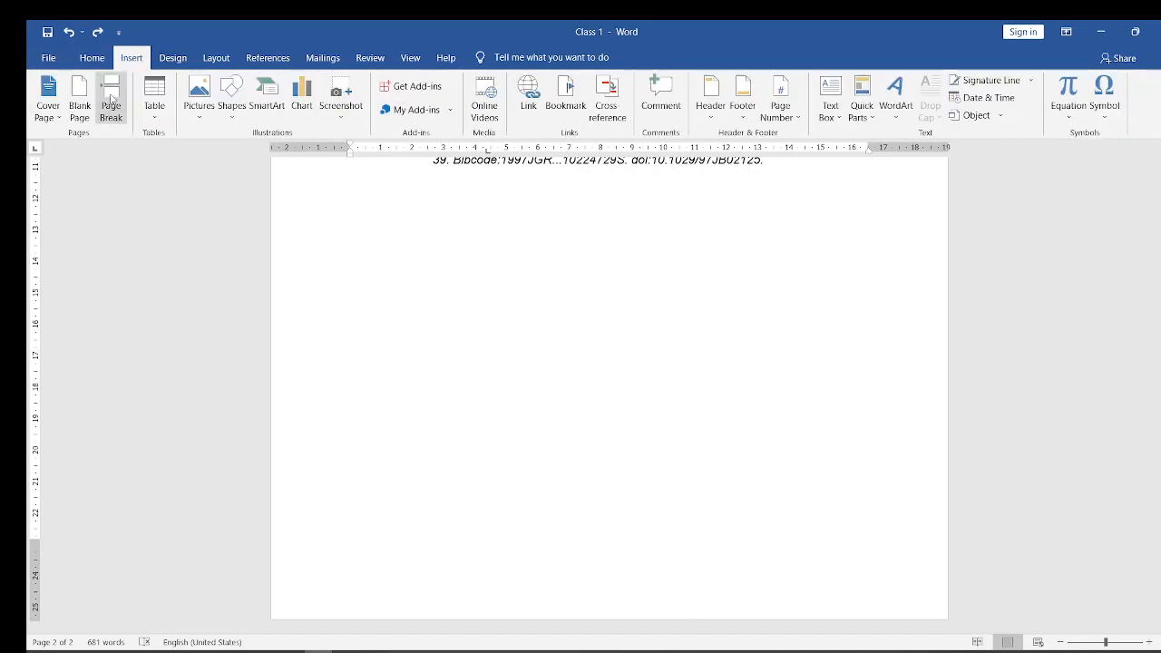
click(113, 100)
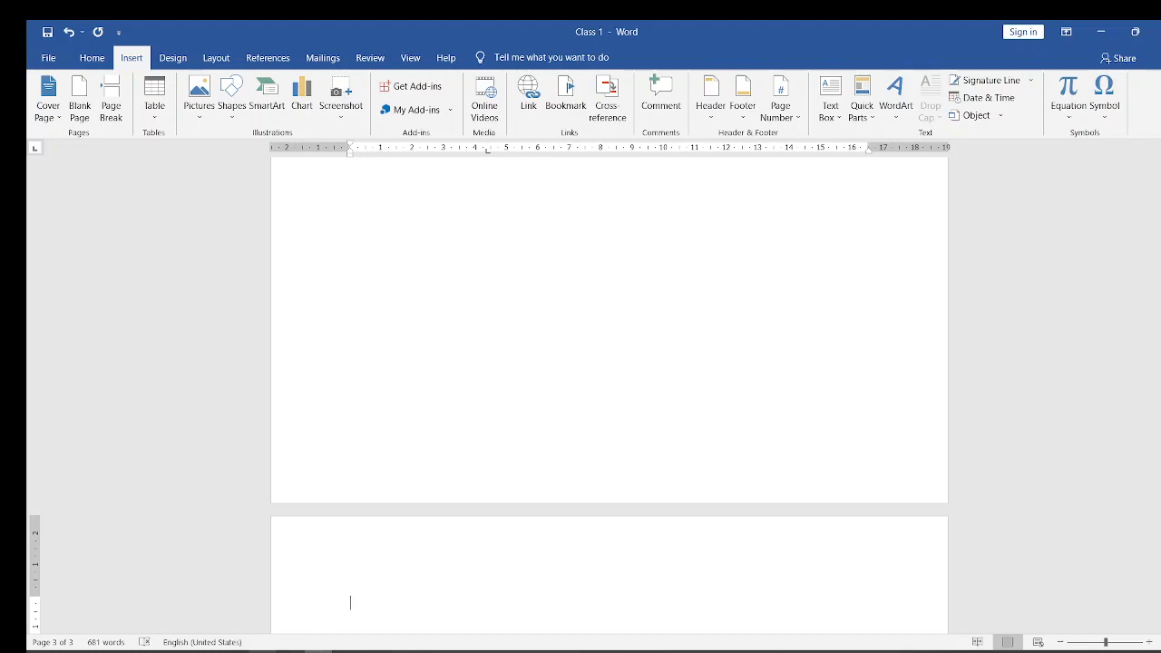
- Switch to the Microsoft Word Course (1) presentation in PowerPoint, advance to the Change Paper Size slide, and return to Class 1 in Word
mouse_move(290, 649)
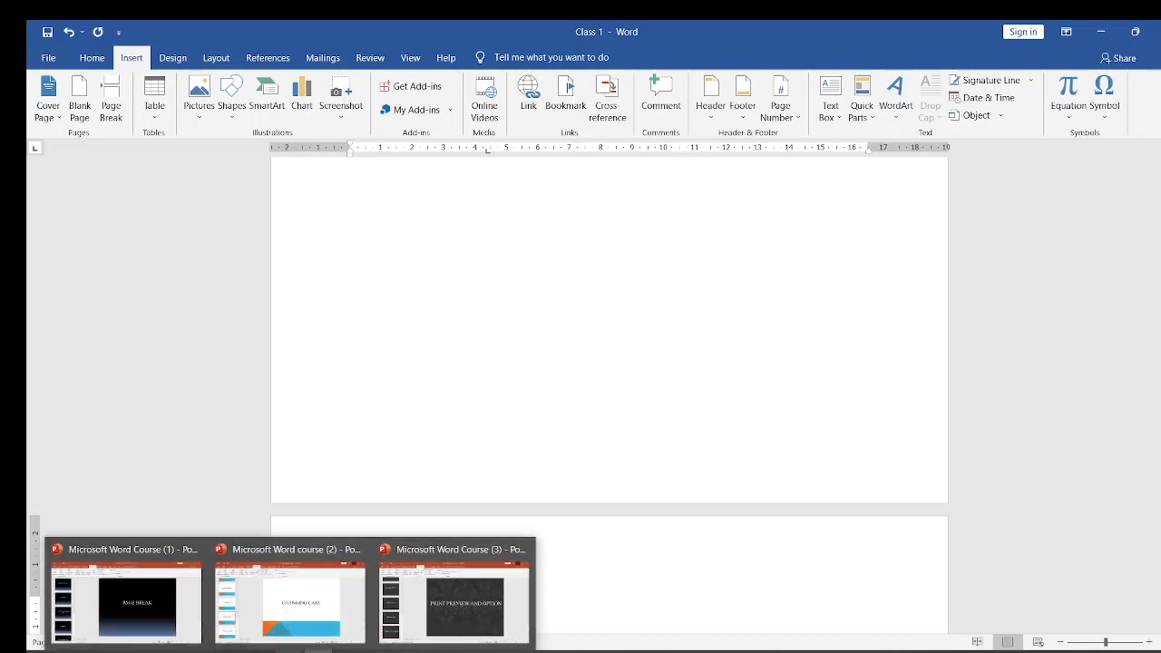
click(159, 601)
scroll(457, 354, down, 1)
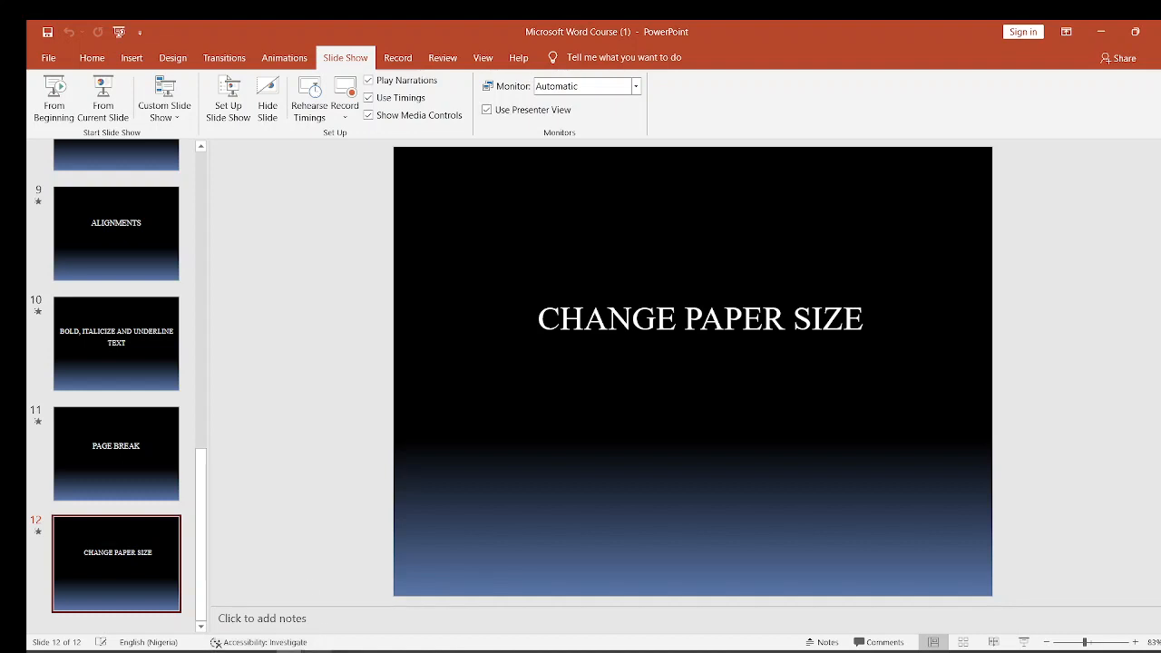
click(1102, 35)
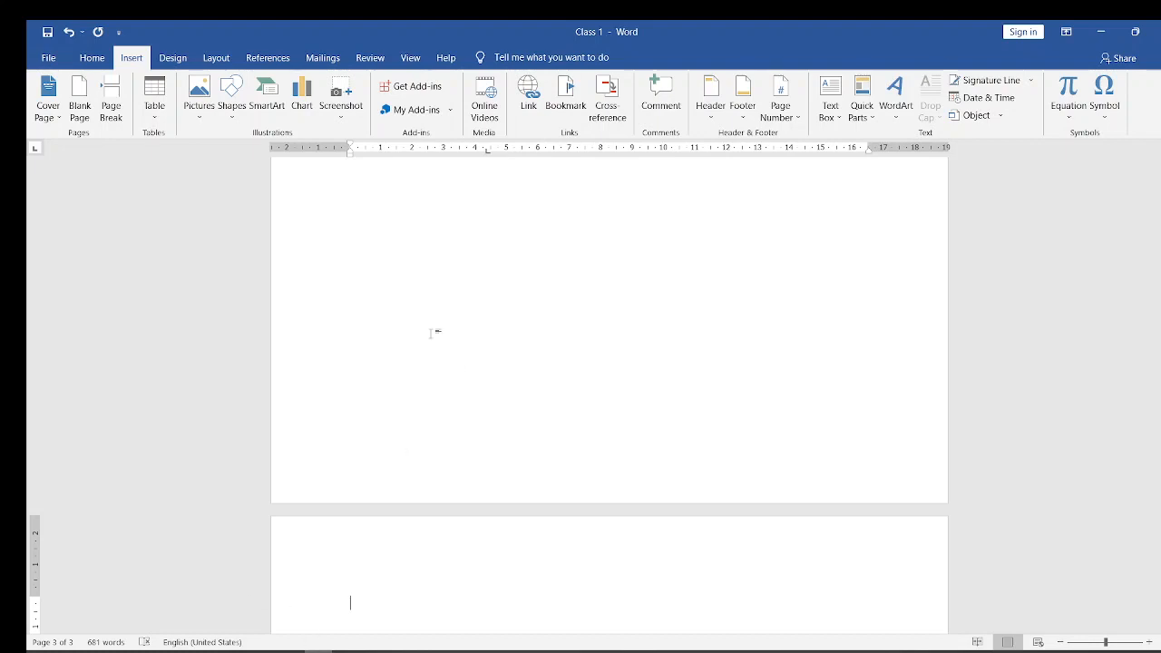
- Set the document's paper size to Legal, 21.59 cm x 35.56 cm
drag(1158, 430, 1157, 163)
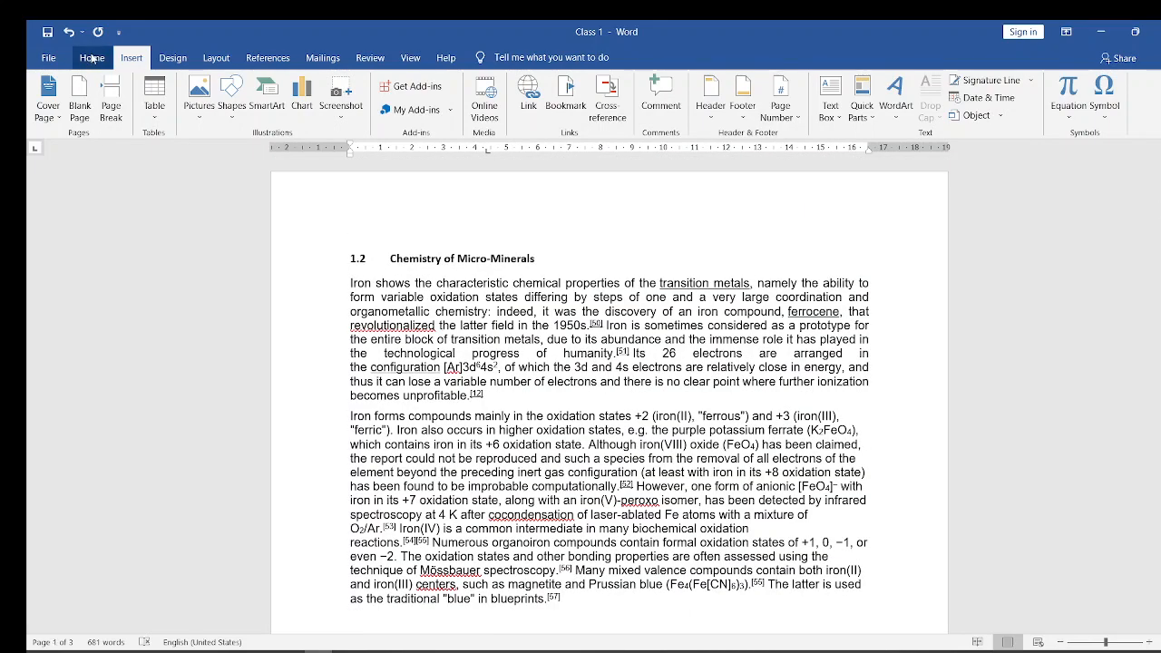
click(91, 58)
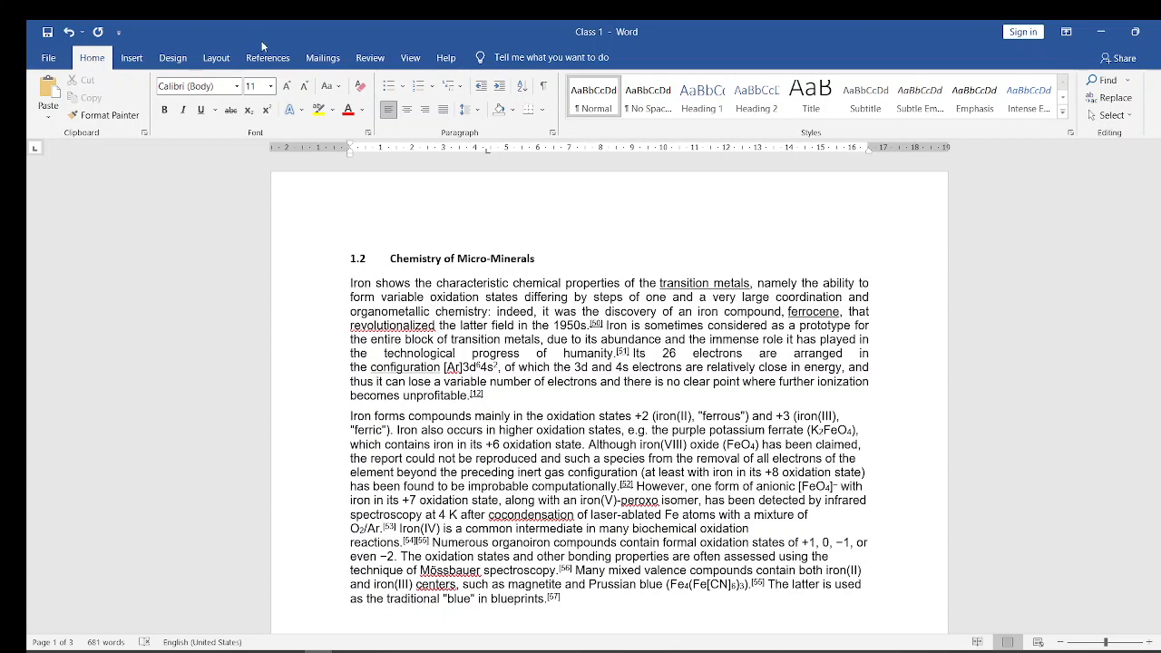
click(217, 58)
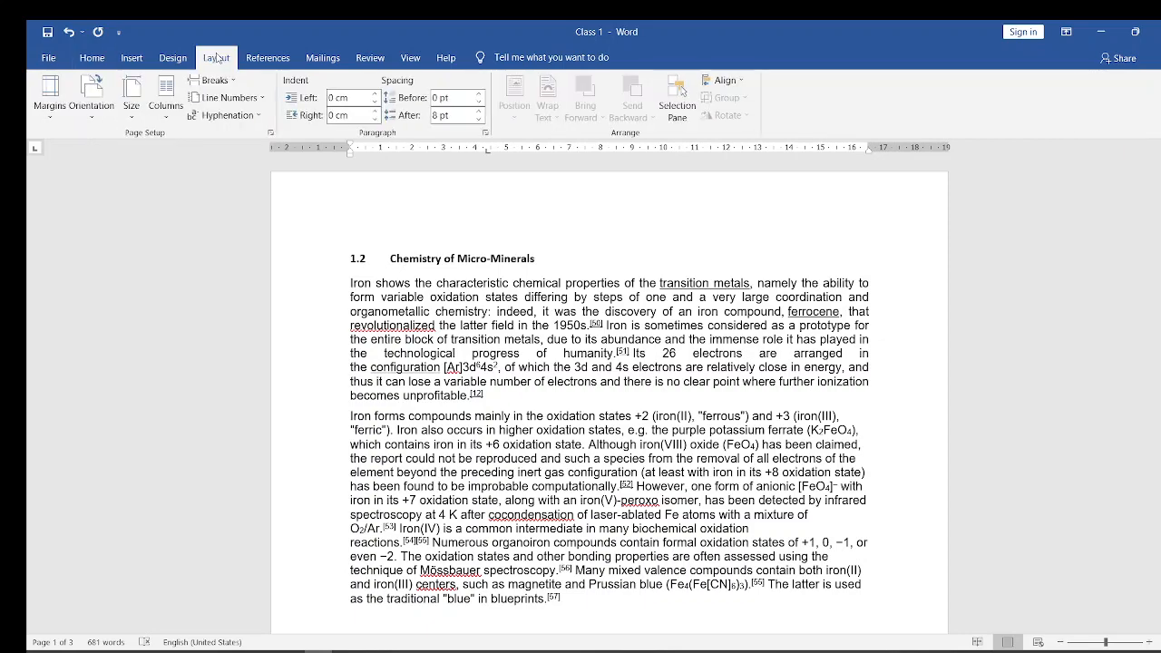
click(132, 109)
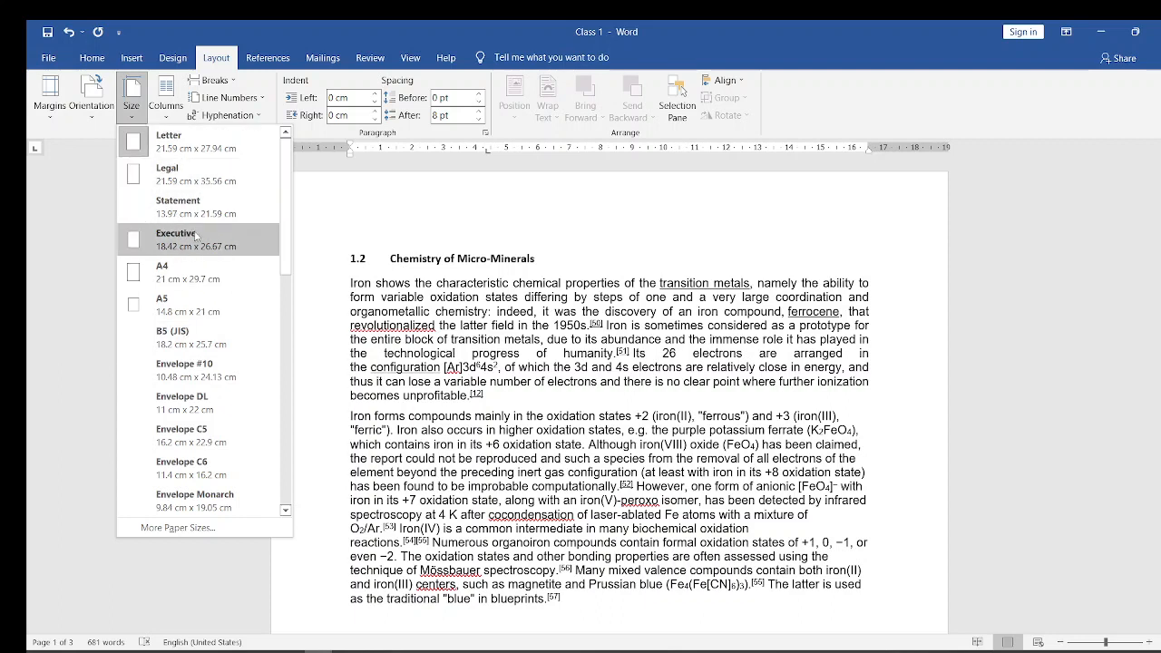
click(186, 179)
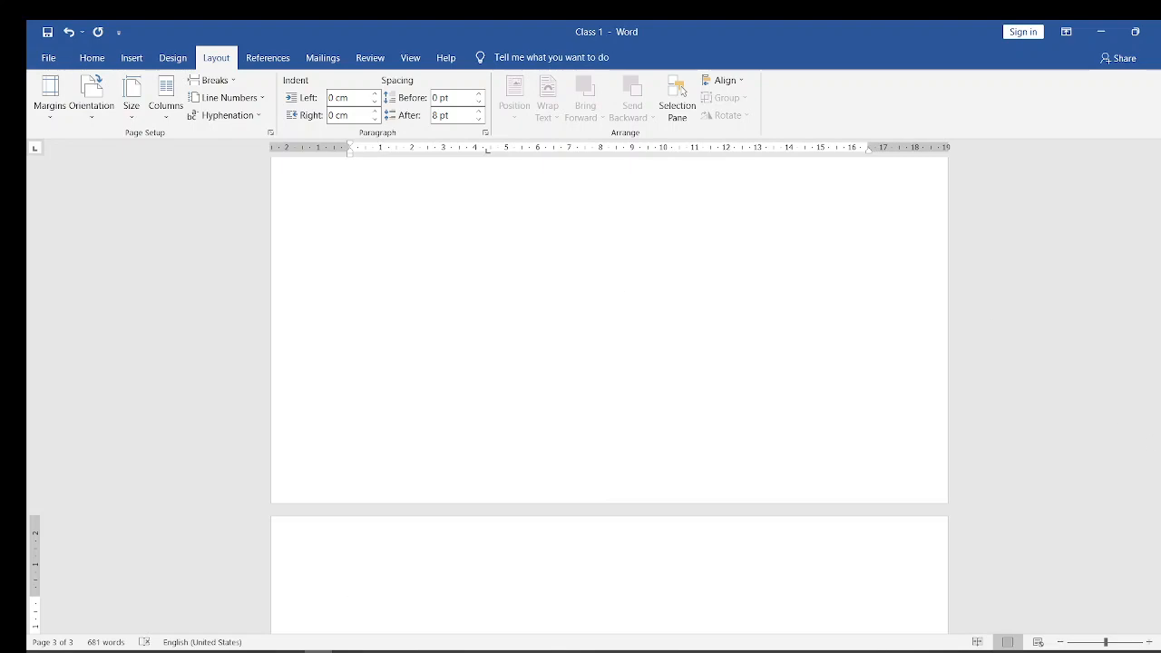
- Set the document's paper size to A4, 21 cm x 29.7 cm, and switch back to the Microsoft Word Course (1) presentation in PowerPoint
drag(1157, 448, 1144, 179)
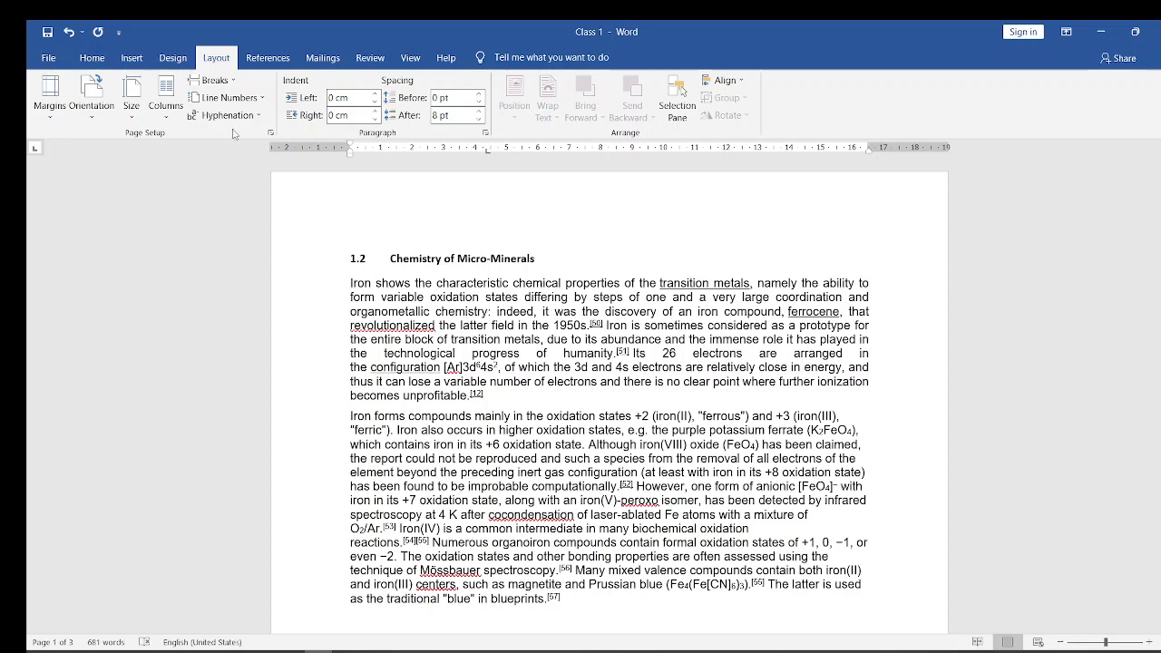
click(131, 113)
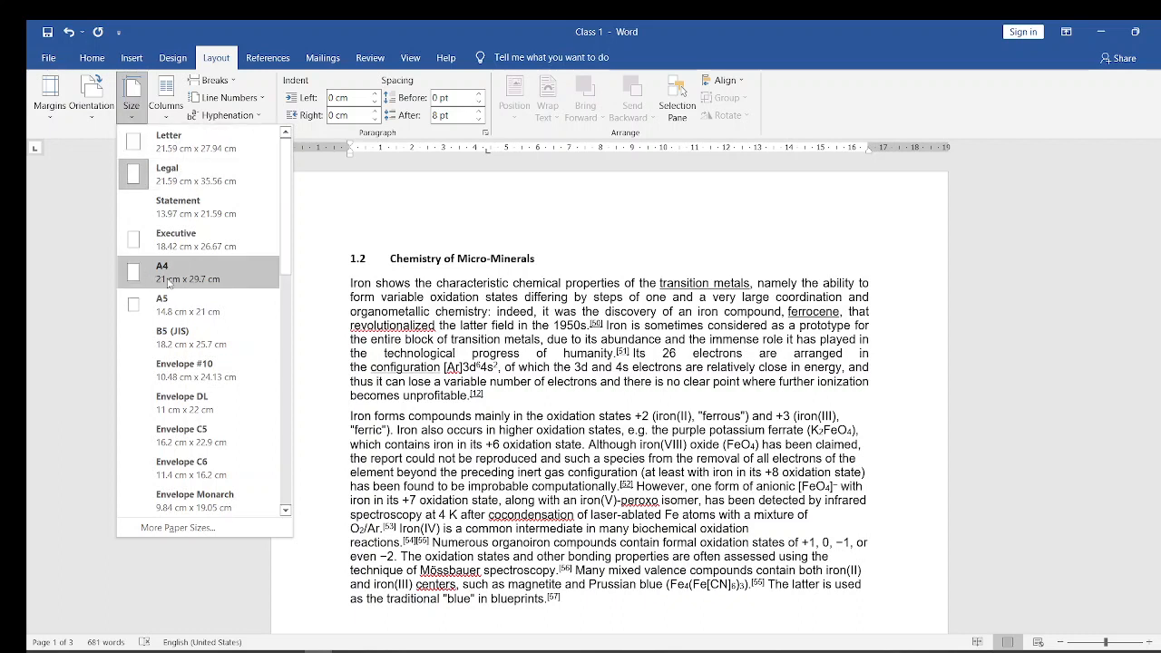
click(167, 276)
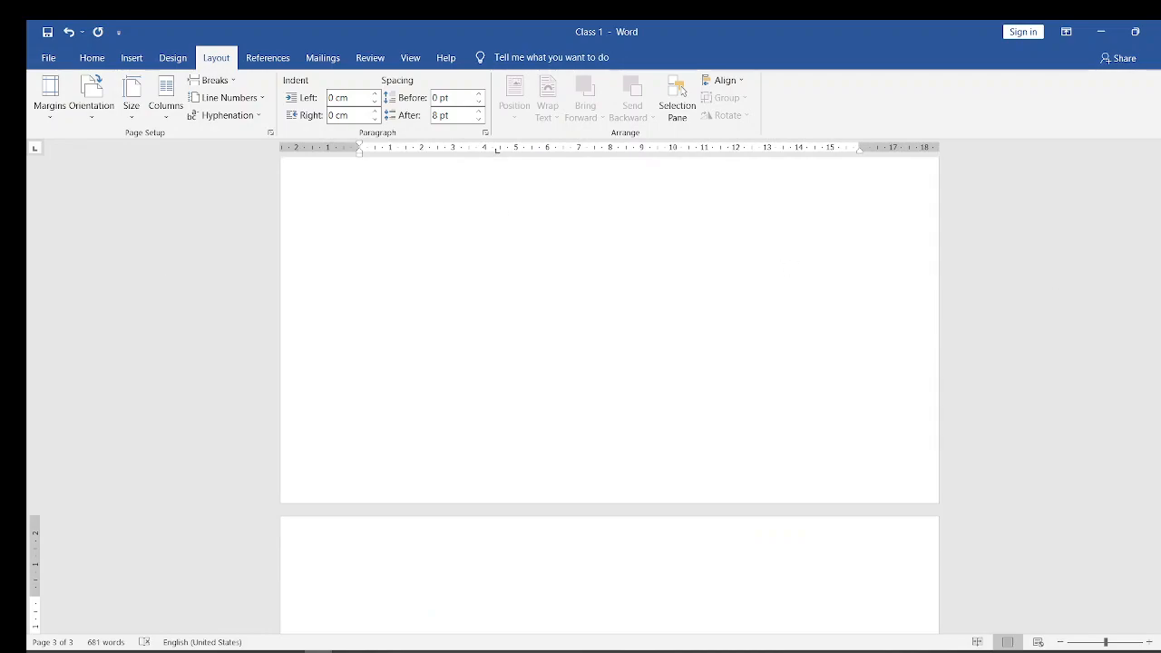
drag(1157, 437, 1155, 157)
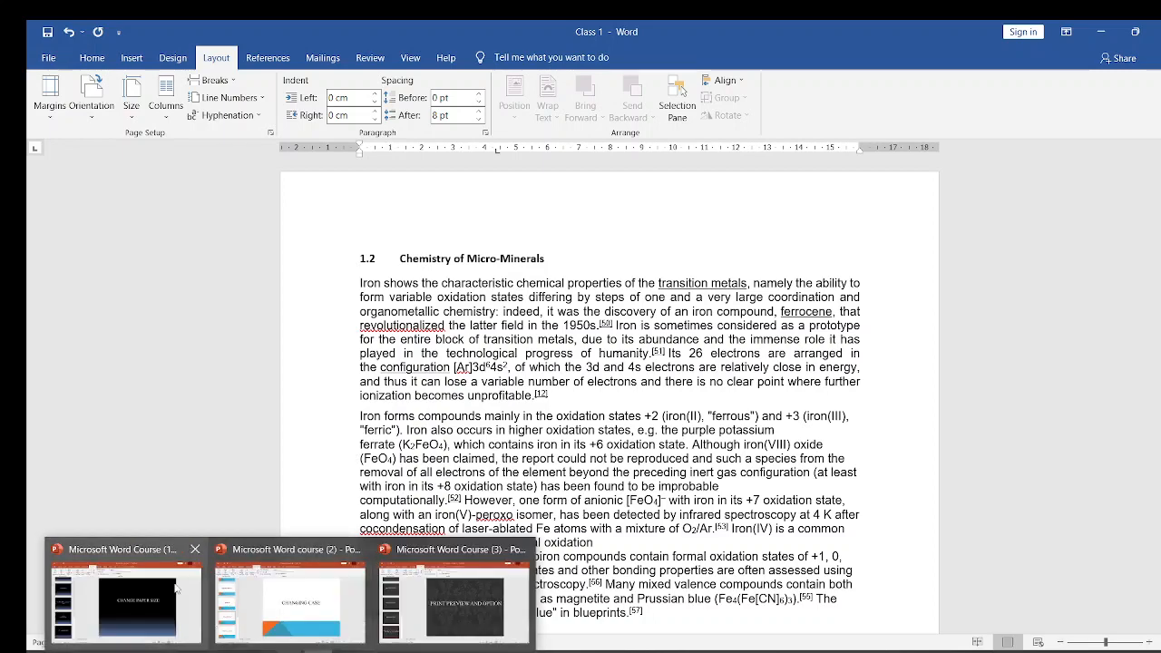
click(138, 590)
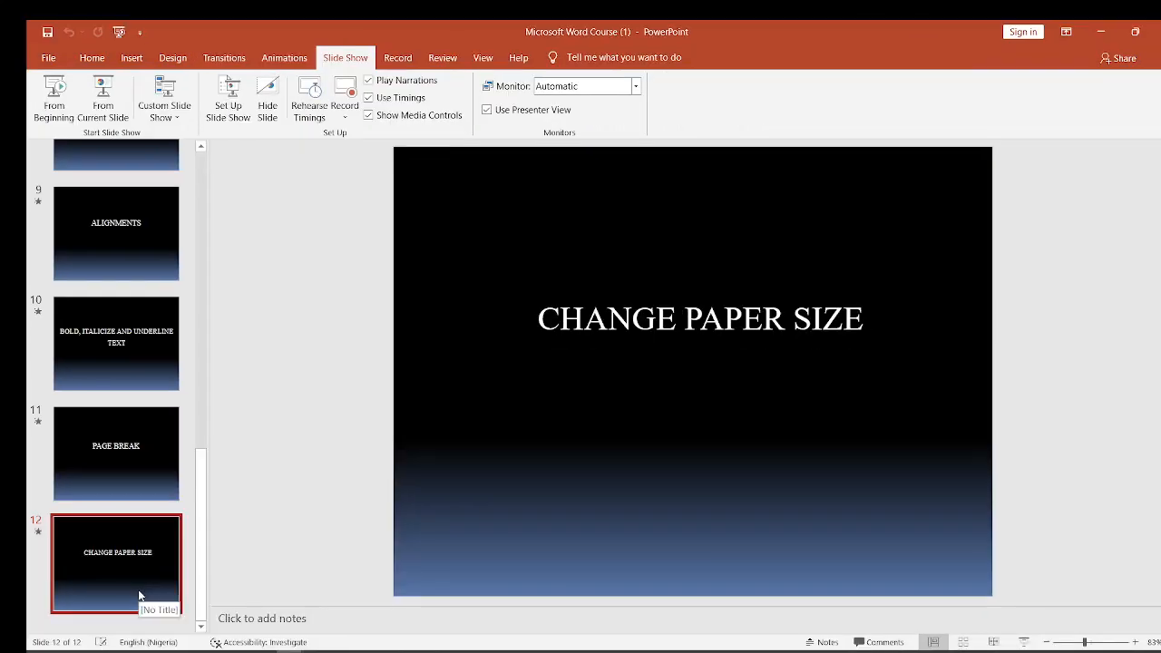
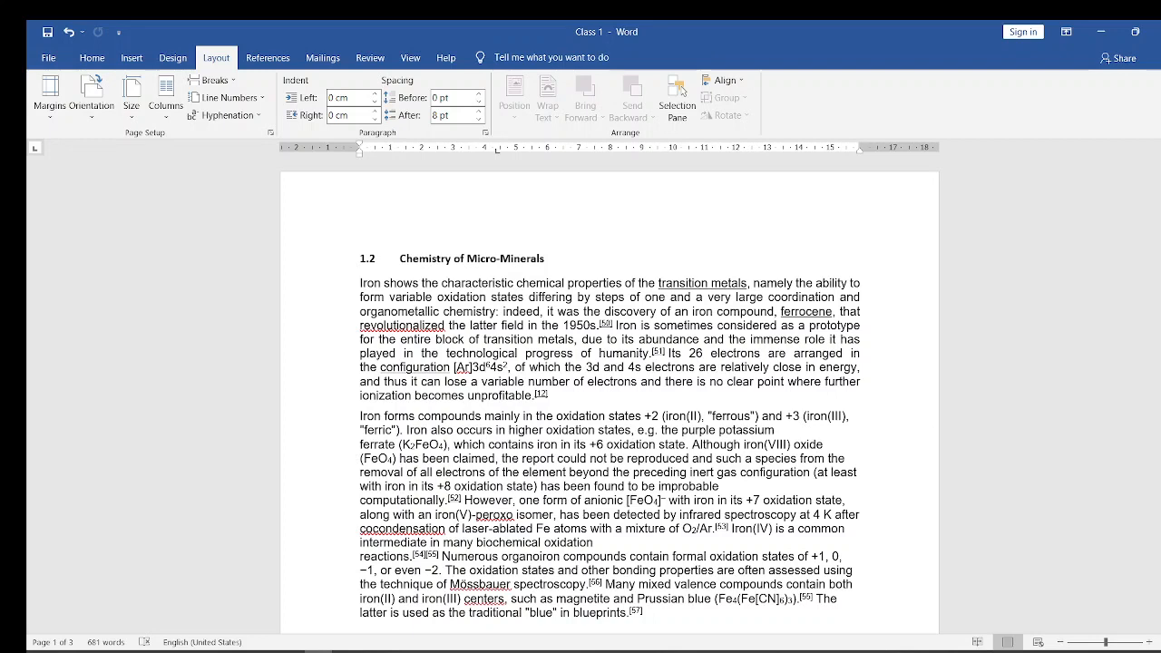
drag(1160, 216, 1160, 278)
click(366, 271)
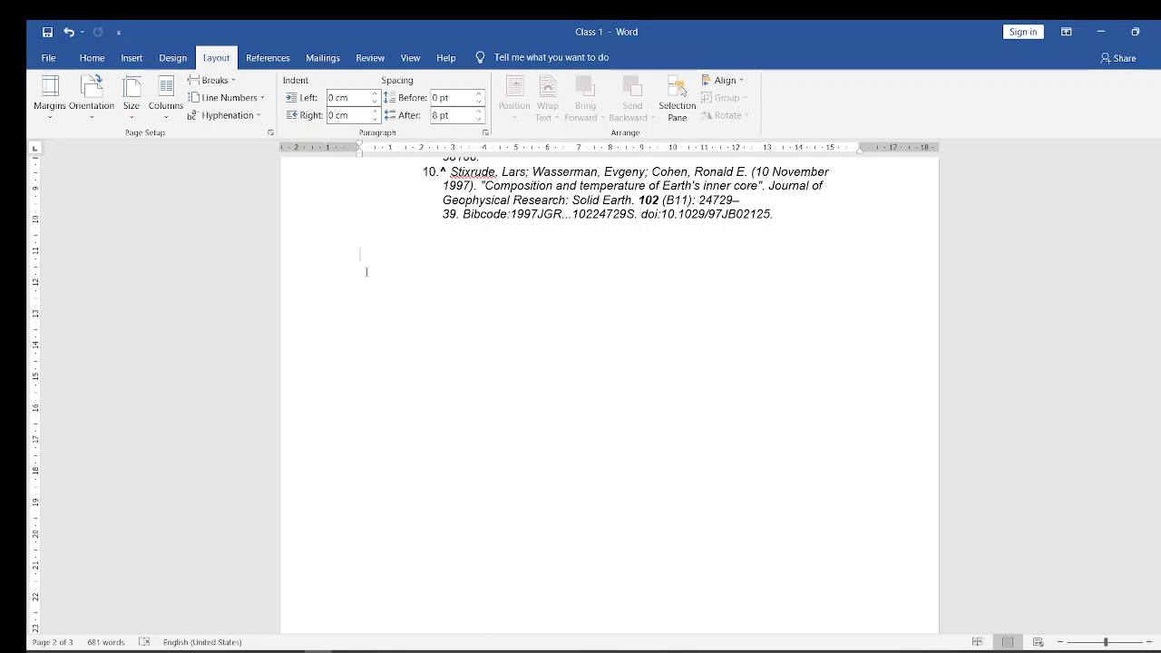
drag(1160, 279, 1132, 156)
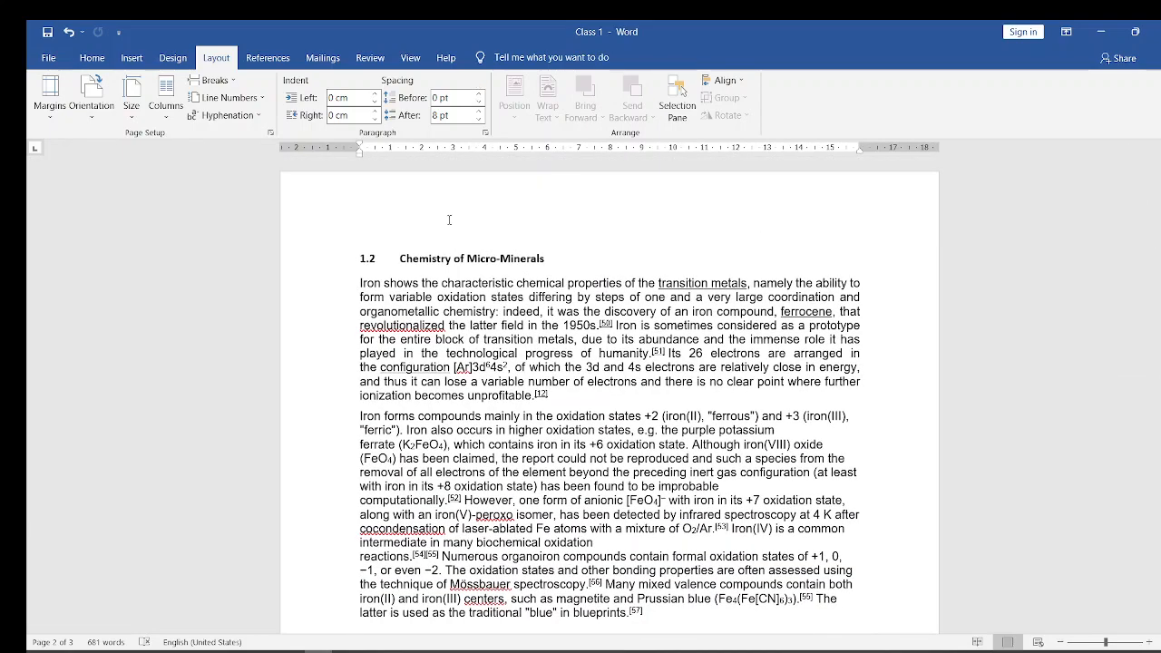
- Split the first body paragraph under heading 1.2 after "namely the ability to" and add blank lines there
click(360, 283)
click(360, 292)
click(359, 293)
key(Return)
key(Return)
key(Return)
key(Return)
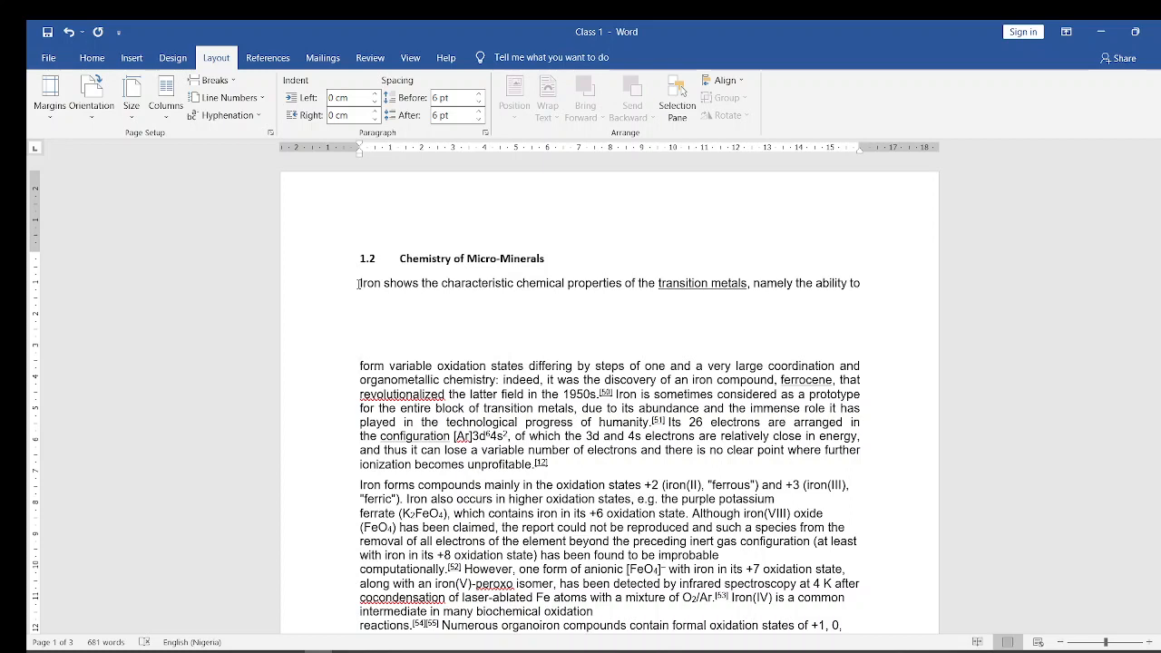
- Cycle the case of the line beginning "Iron shows the characteristic" through uppercase, lowercase and capitalized words, ending in uppercase, and put the cursor in the blank space below
drag(358, 284, 878, 288)
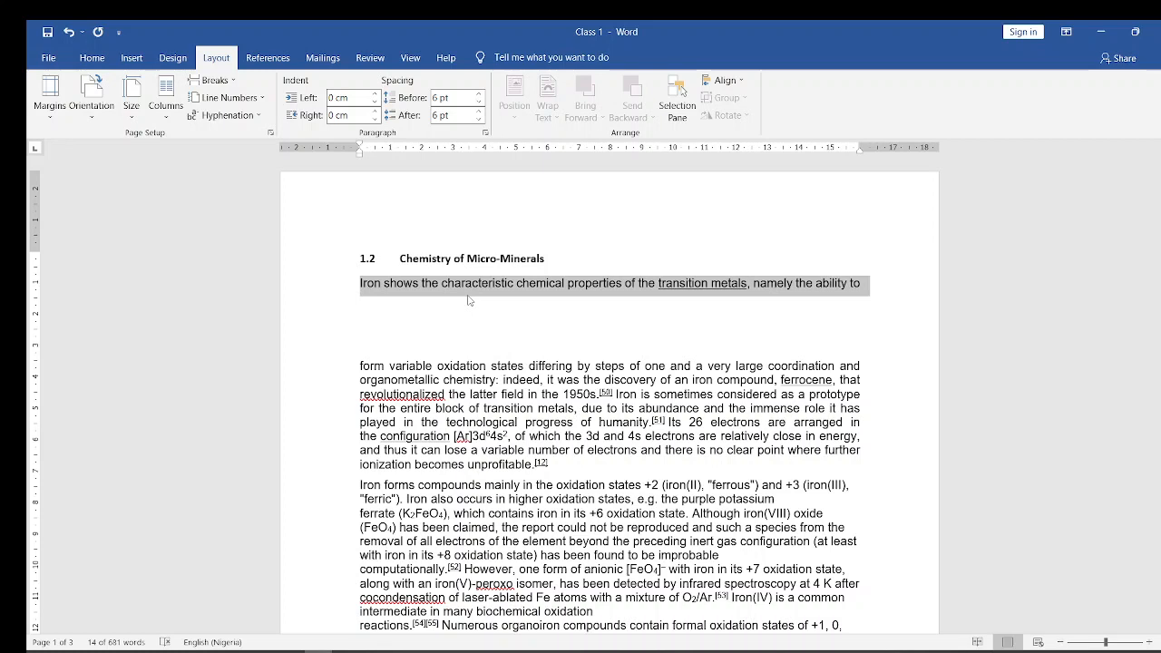
key(shift+F3)
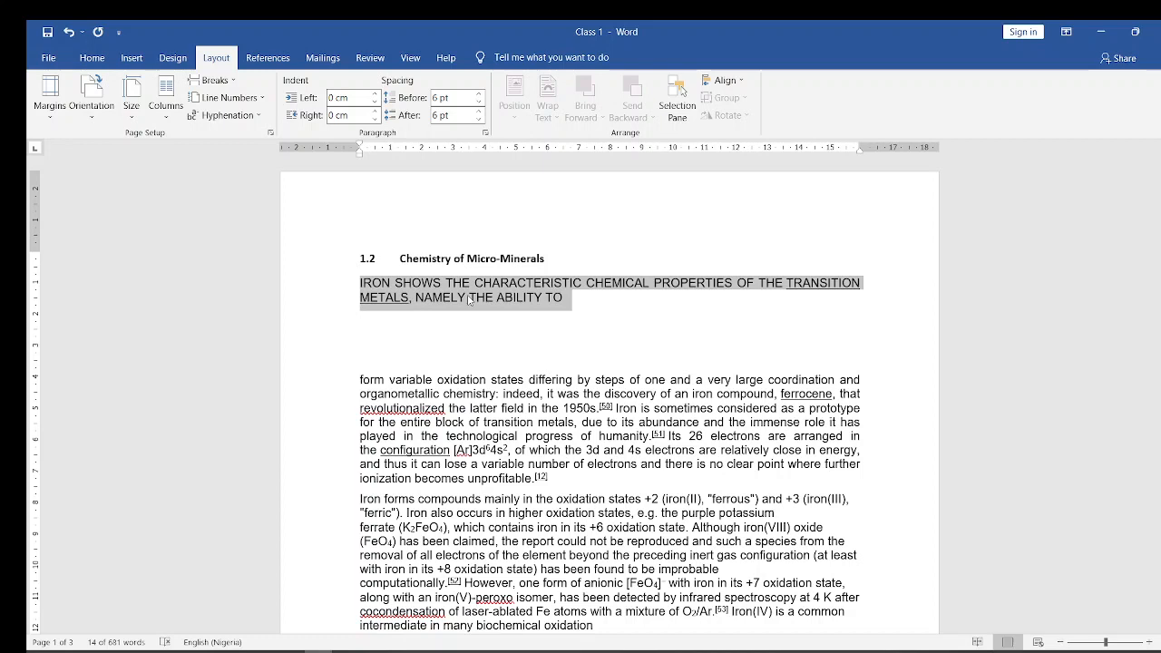
key(shift+F3)
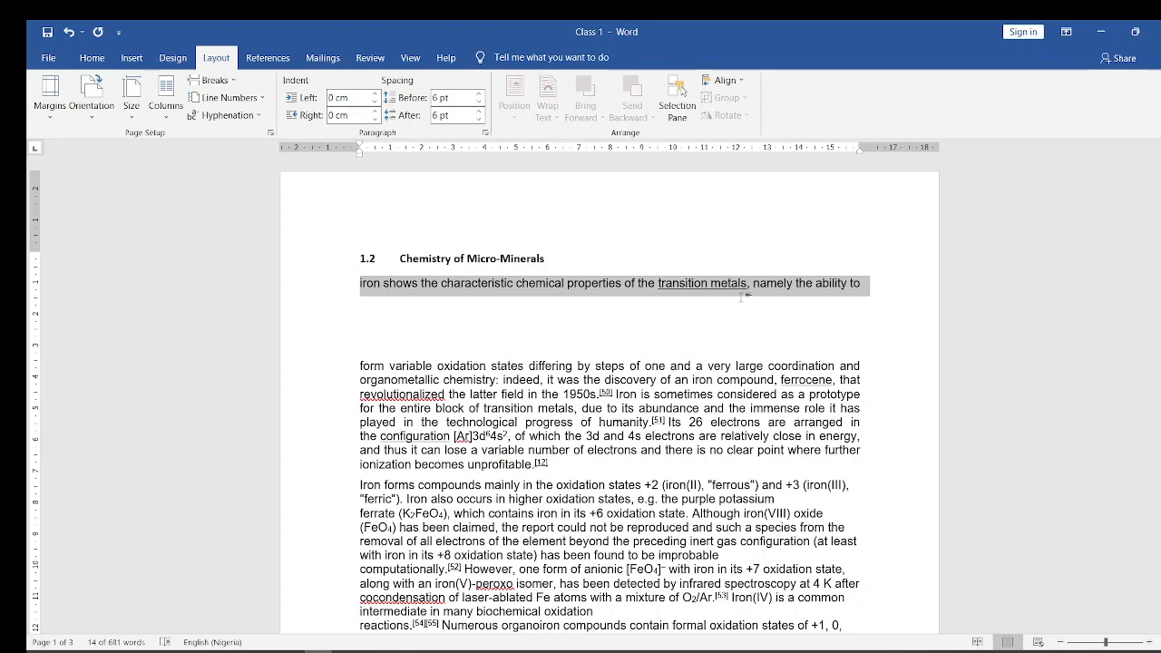
key(shift+F3)
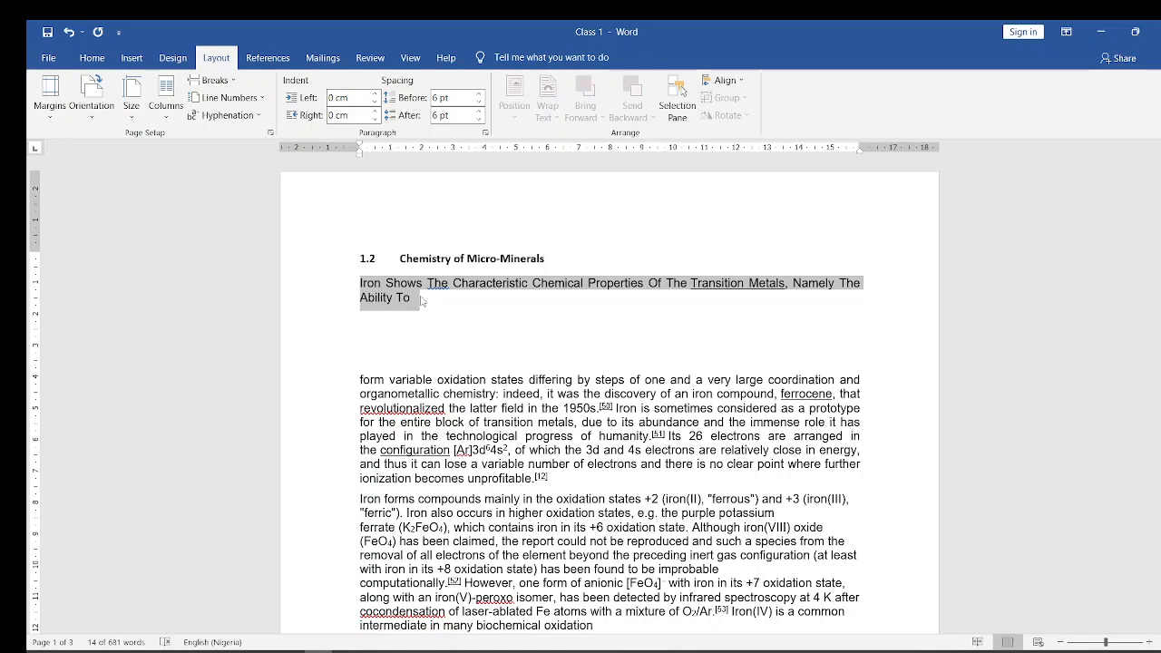
key(shift+F3)
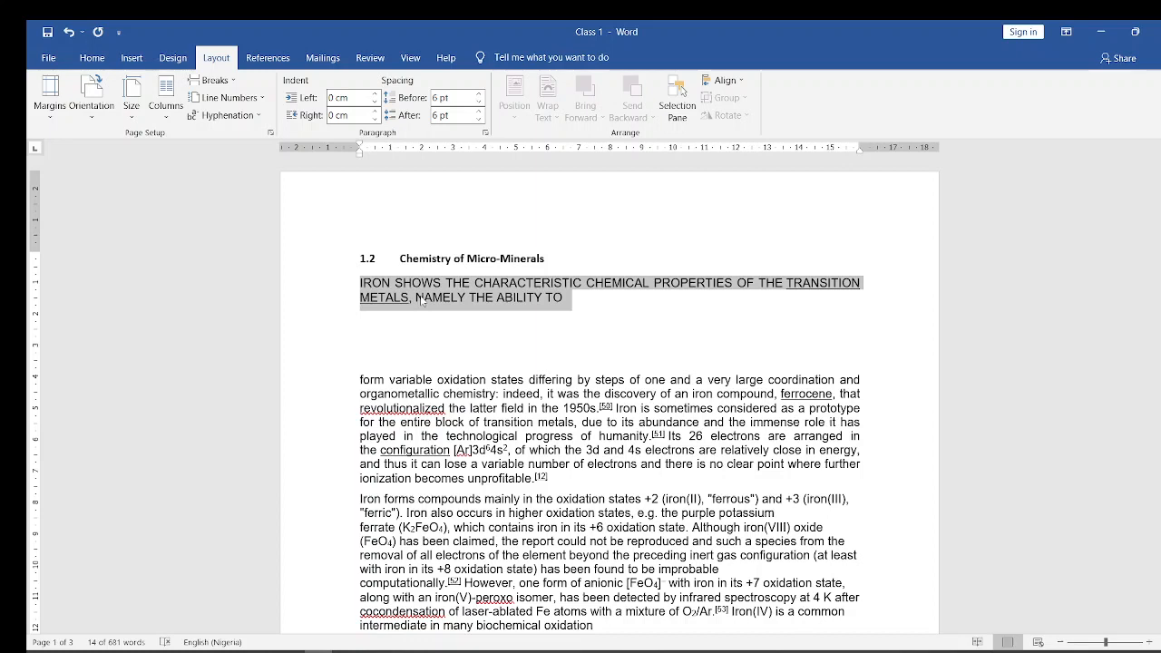
click(397, 351)
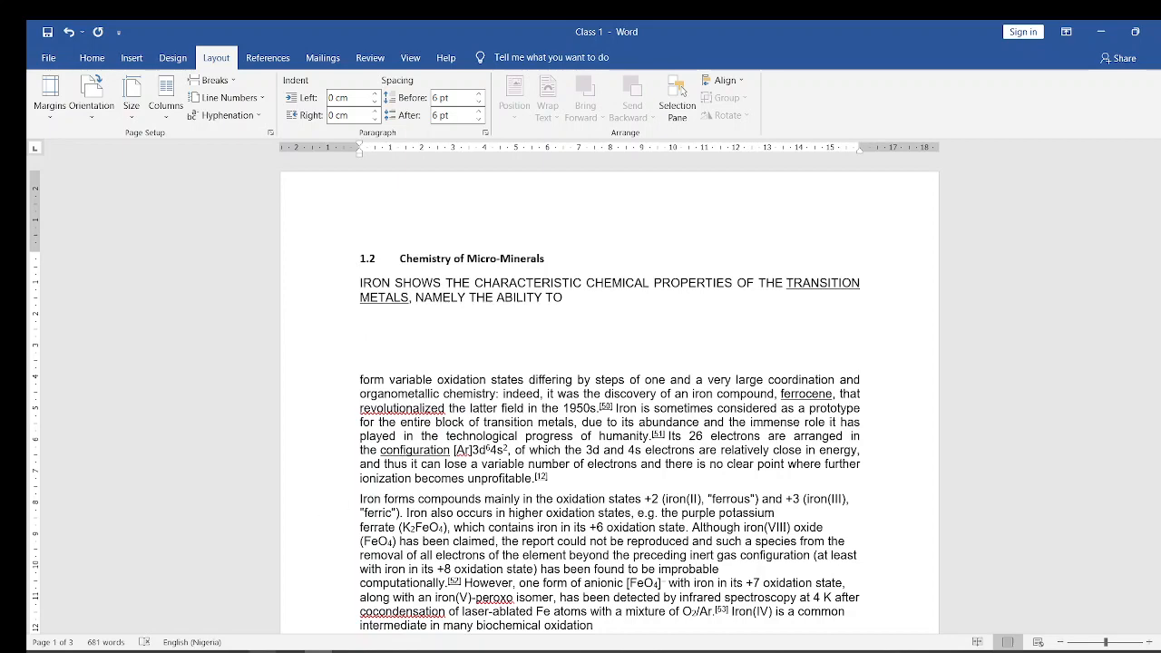
- Switch to the Microsoft Word course (2) presentation in PowerPoint, advance to the Inserting Symbols slide, and return to Class 1 in Word
mouse_move(272, 651)
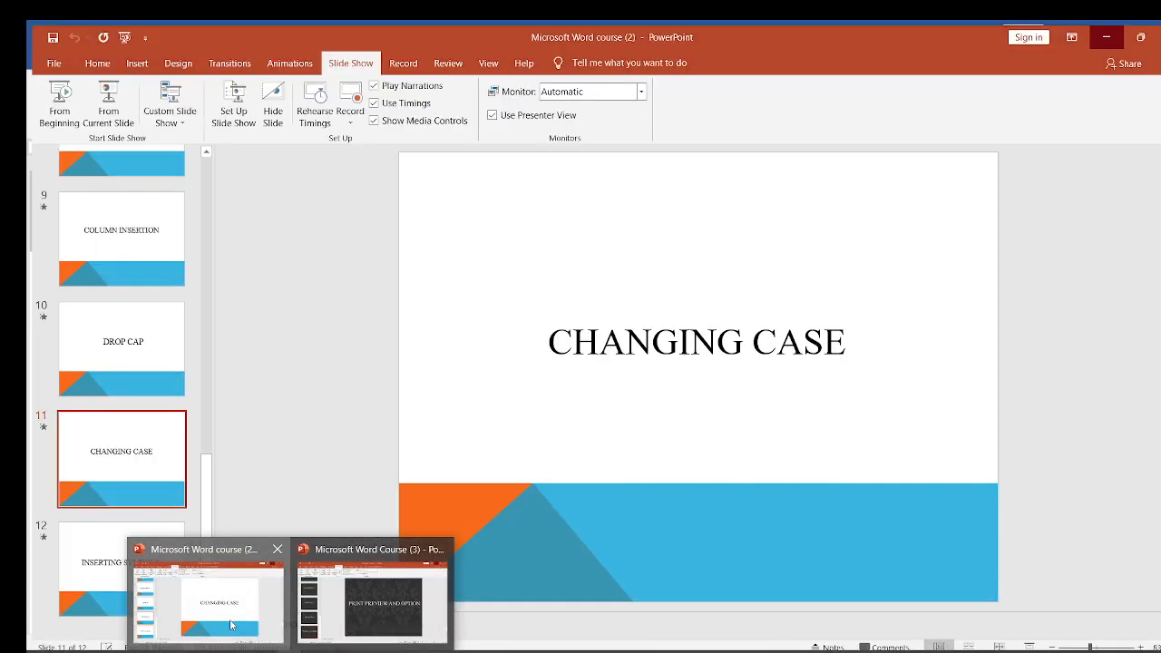
click(232, 626)
scroll(460, 414, down, 1)
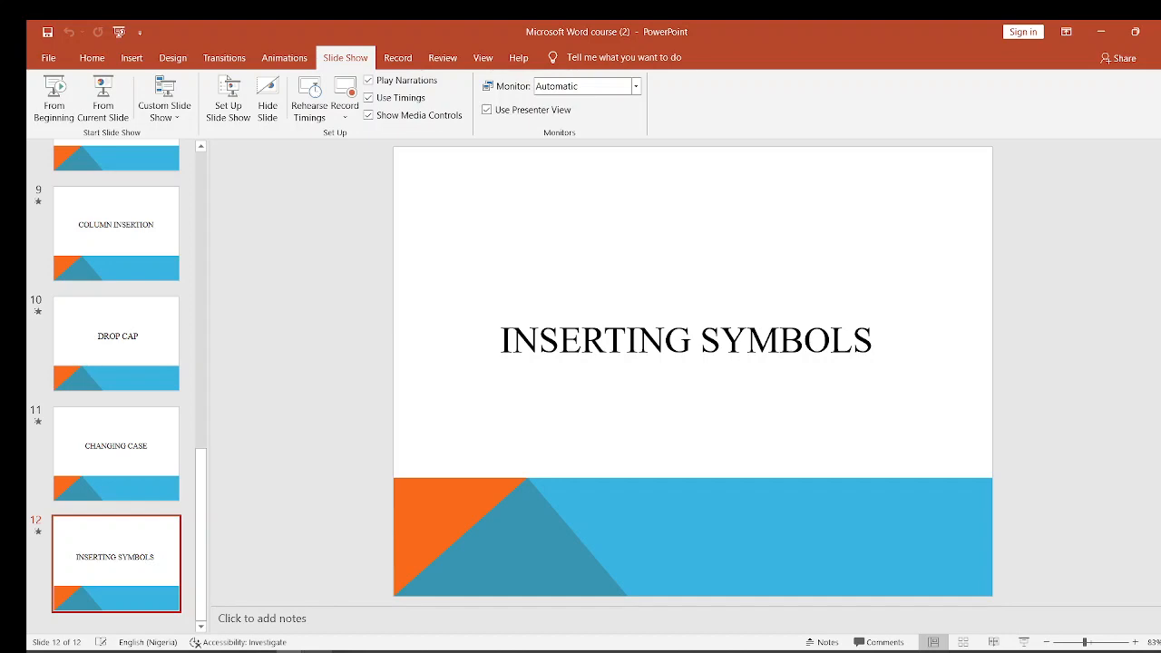
mouse_move(300, 650)
click(1101, 34)
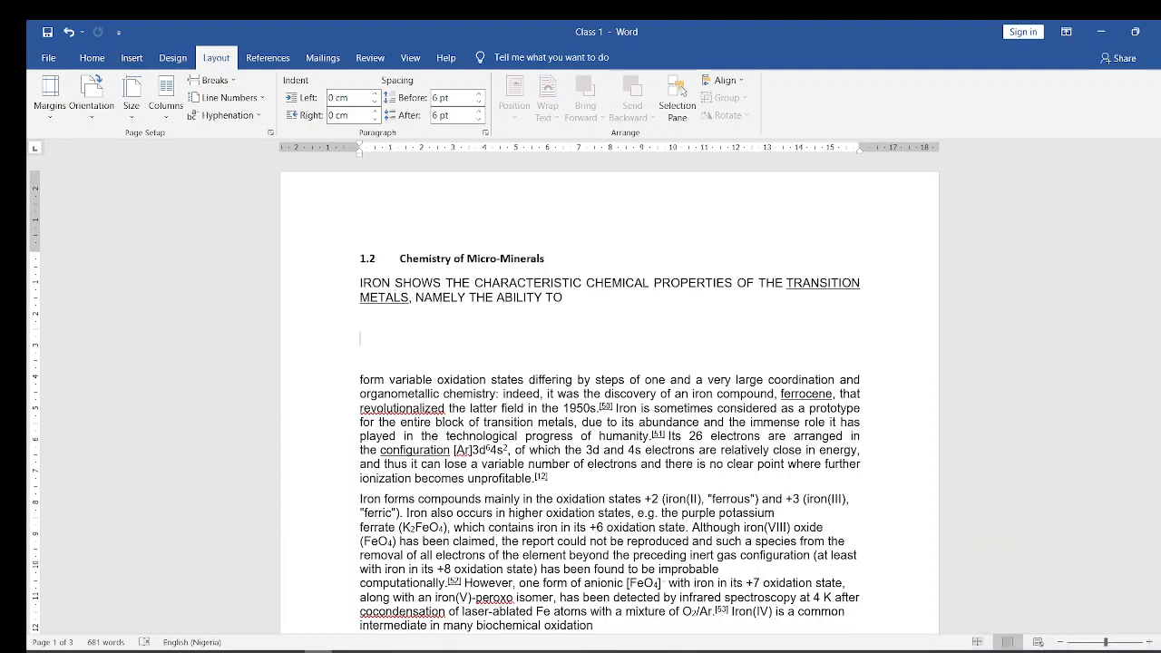
mouse_move(290, 651)
- Insert the β symbol on the blank line below the uppercase text and start a new line under it
click(132, 59)
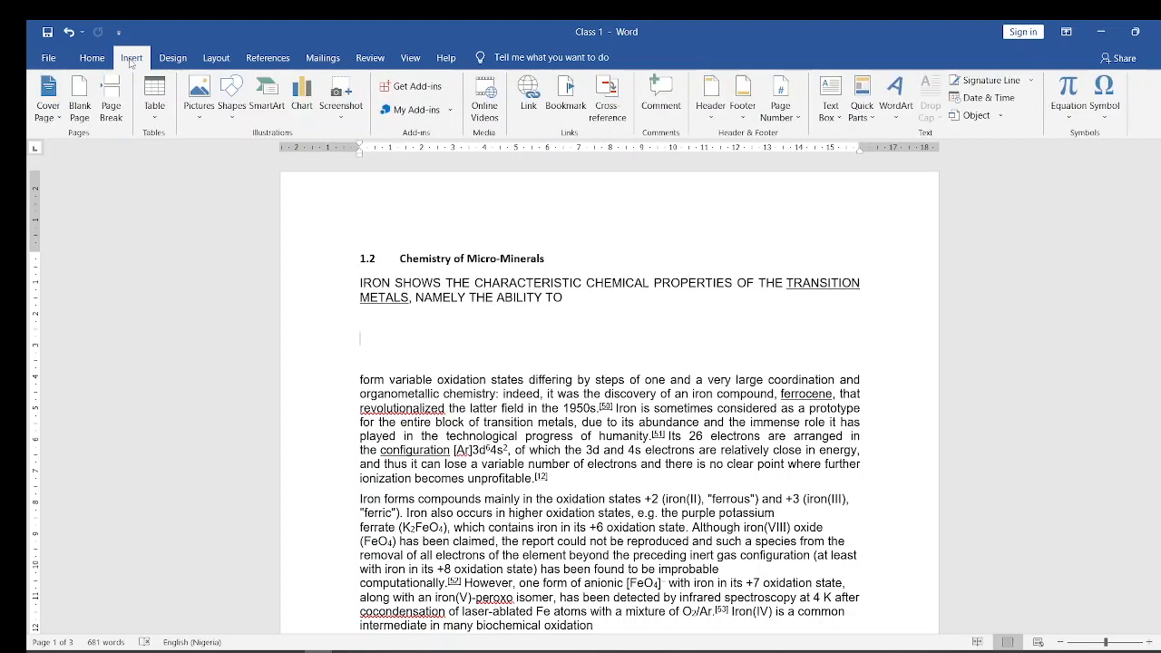
click(1106, 115)
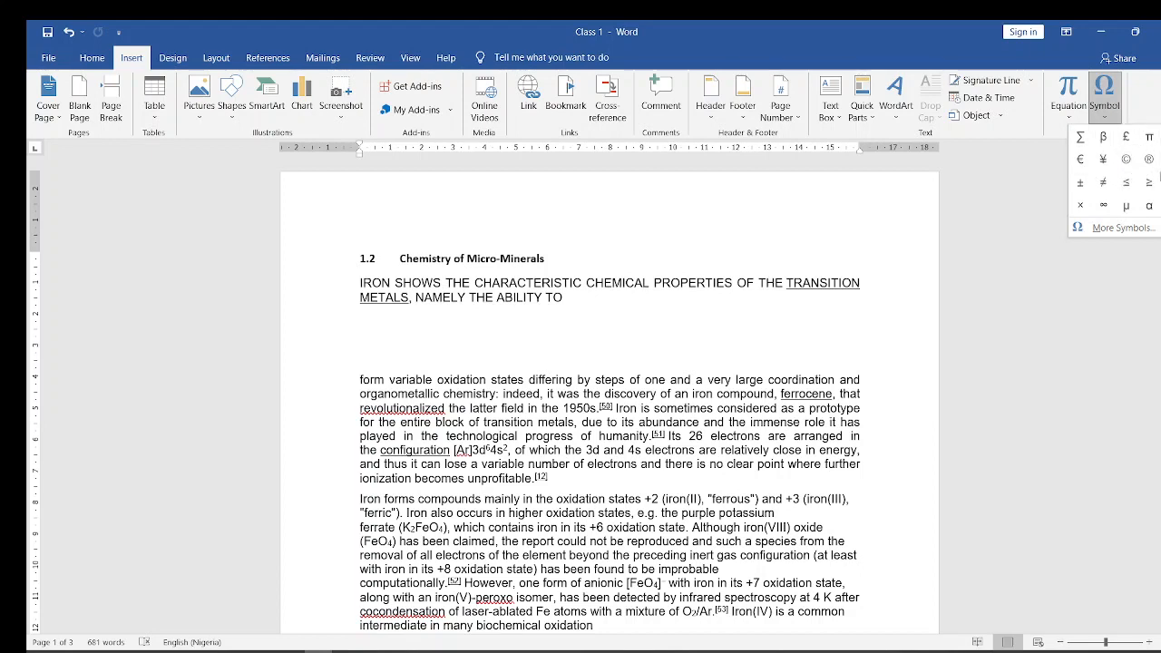
click(1105, 138)
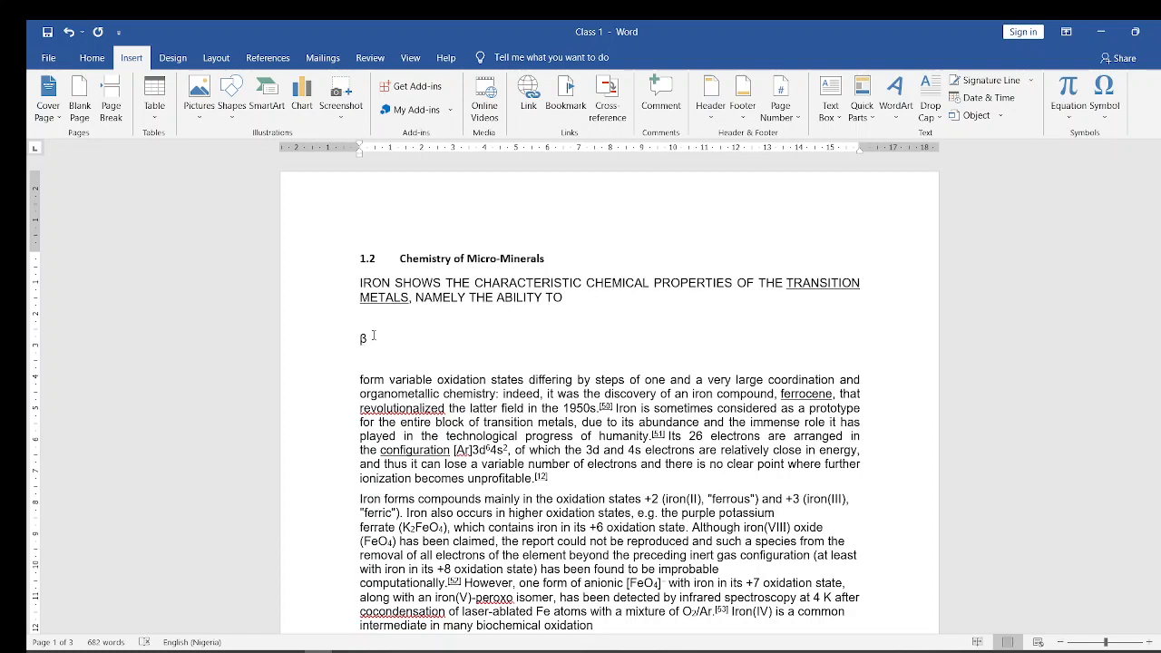
key(BackSpace)
text(B)
key(ctrl+z)
key(Return)
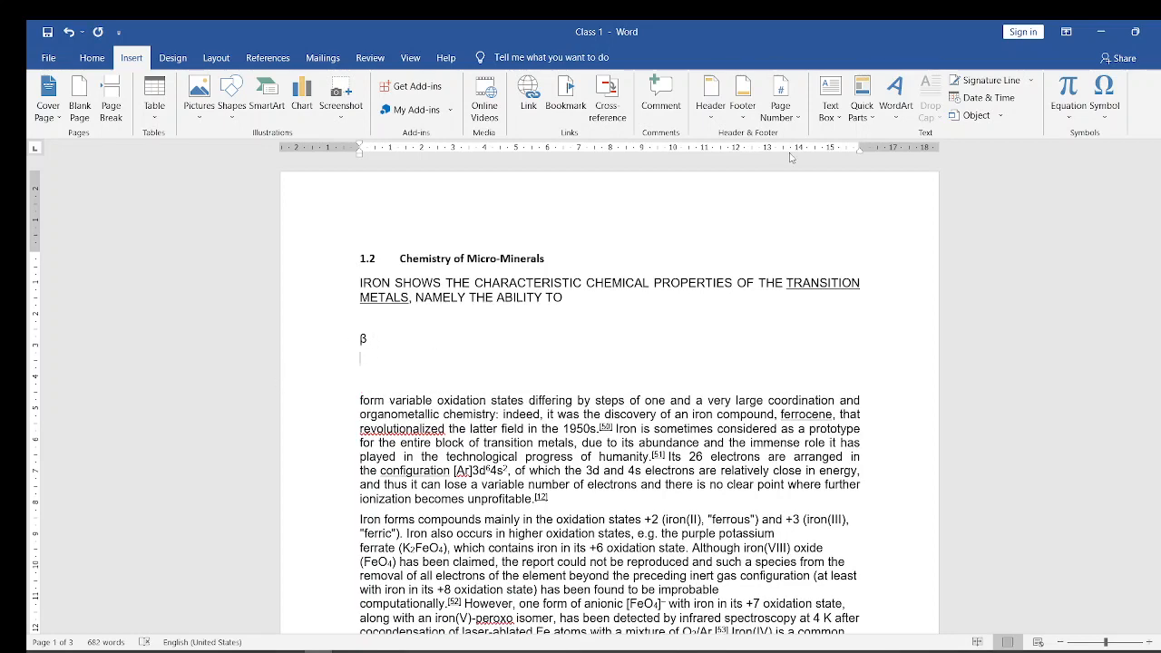
- Open the full symbol collection and examine the characters from the Basic Latin subset through to Latin Extended Additional
click(1113, 117)
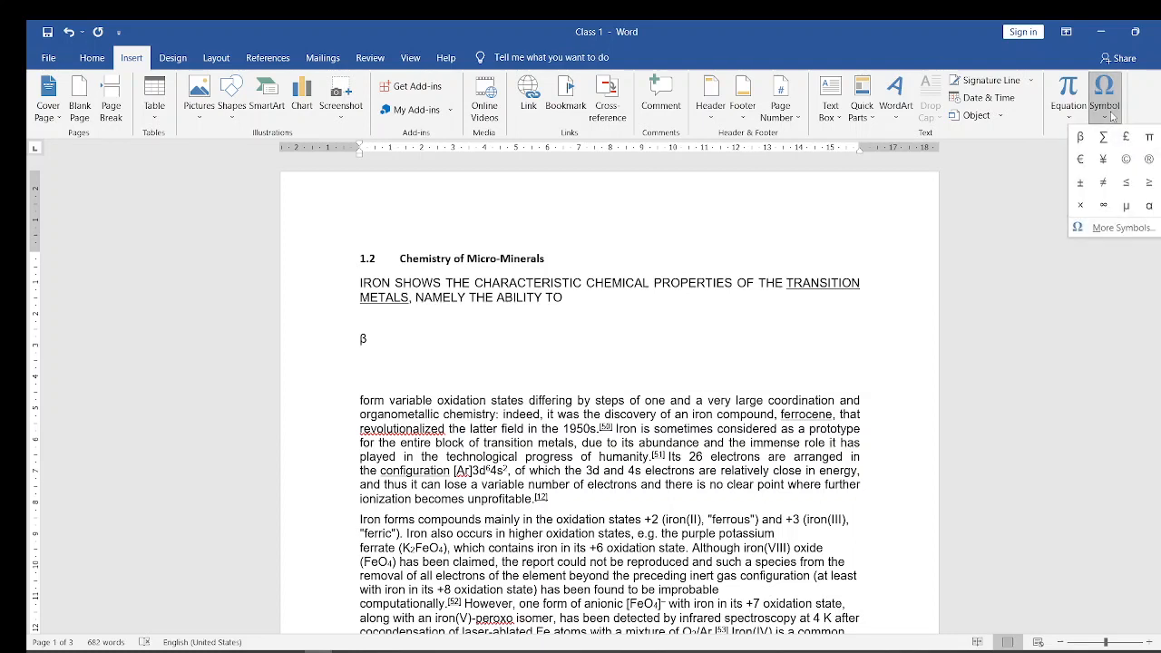
click(1123, 229)
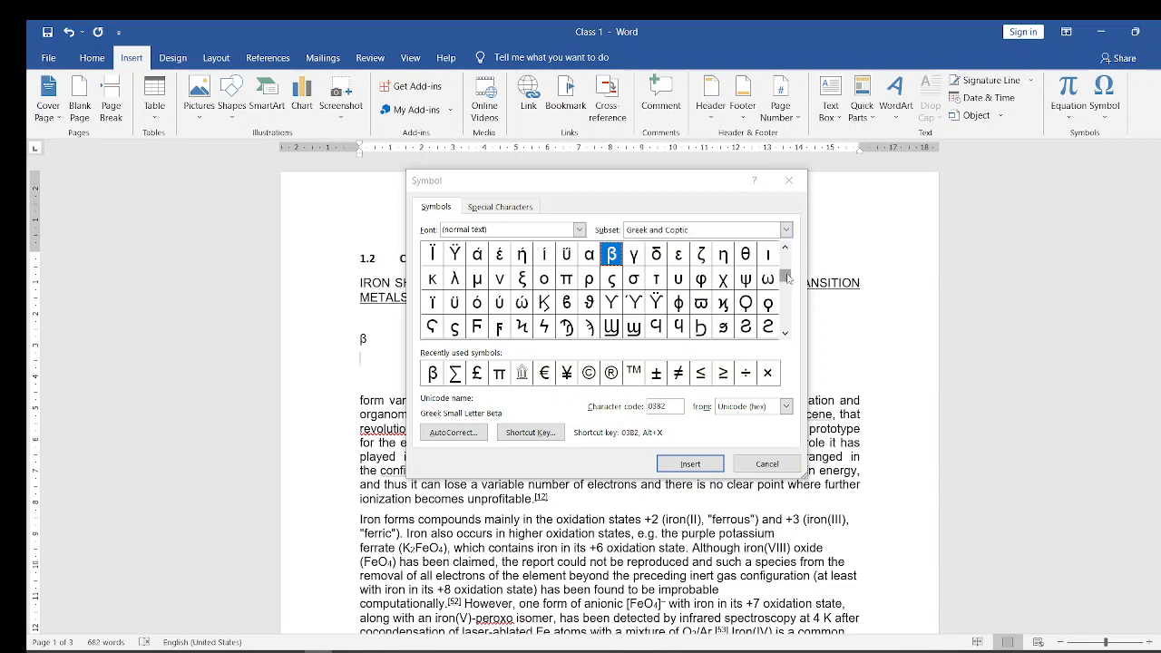
mouse_move(787, 278)
mouse_down()
mouse_move(786, 258)
mouse_move(793, 325)
mouse_move(787, 258)
mouse_up()
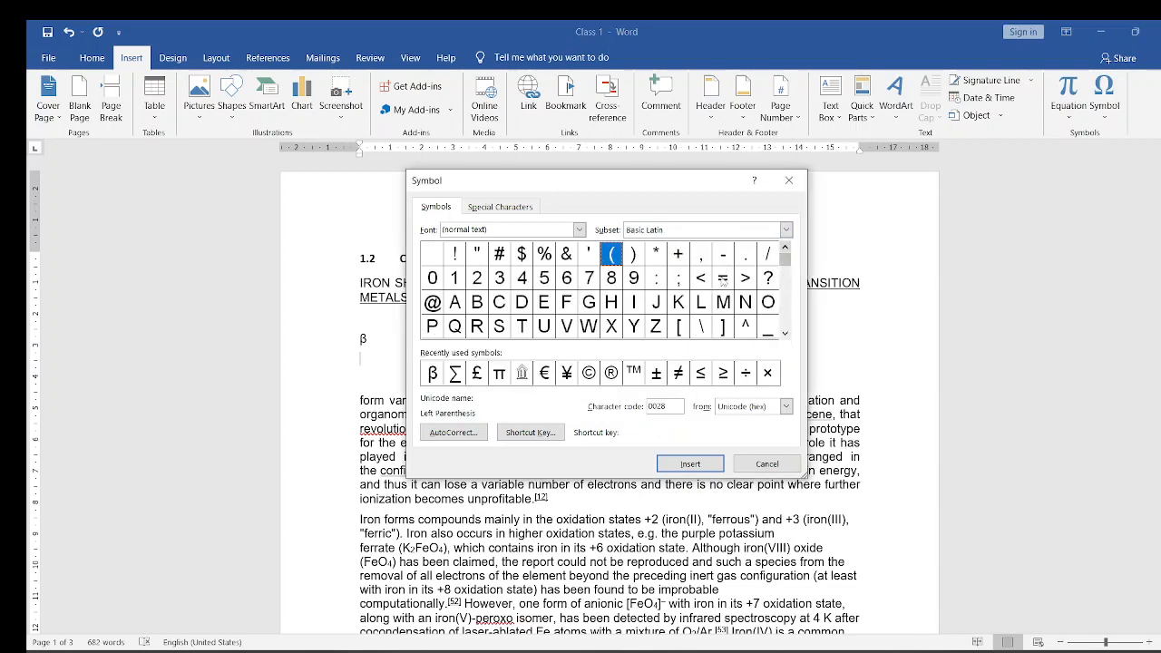
click(701, 280)
key(Down)
key(Down)
key(Down)
key(Down)
key(Down)
key(Down)
key(Down)
key(Down)
key(Down)
key(Down)
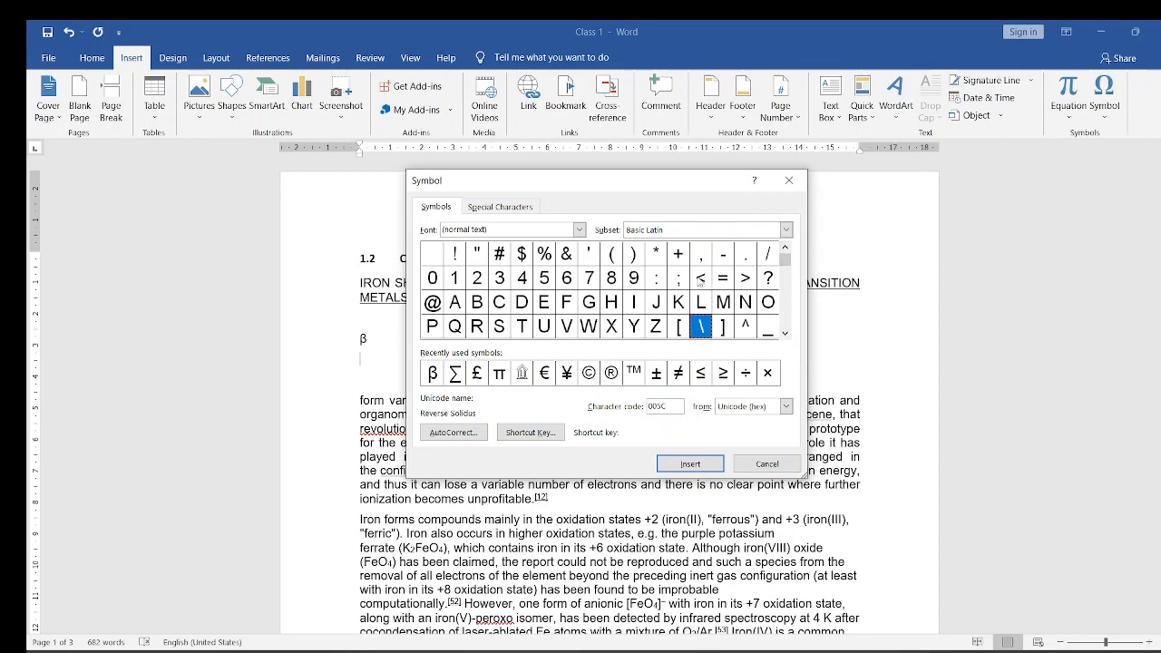
key(Down)
key(Down)
key(Down)
key(Down)
key(Down)
key(Down)
key(Down)
key(Down)
key(Down)
key(Down)
key(Down)
key(Down)
key(Down)
key(Down)
key(Down)
key(Down)
key(Down)
key(Down)
key(Down)
key(Down)
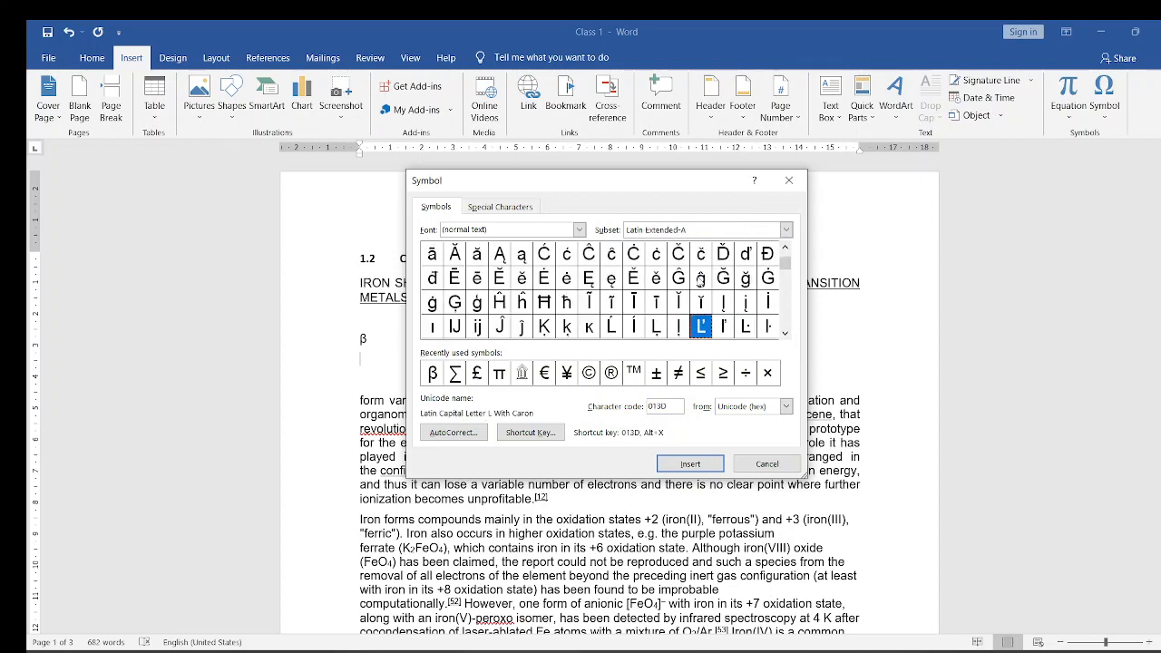
key(Down)
key(Down)
key(Down)
key(Down)
key(Down)
key(Down)
key(Down)
key(Down)
key(Down)
key(Down)
key(Down)
key(Down)
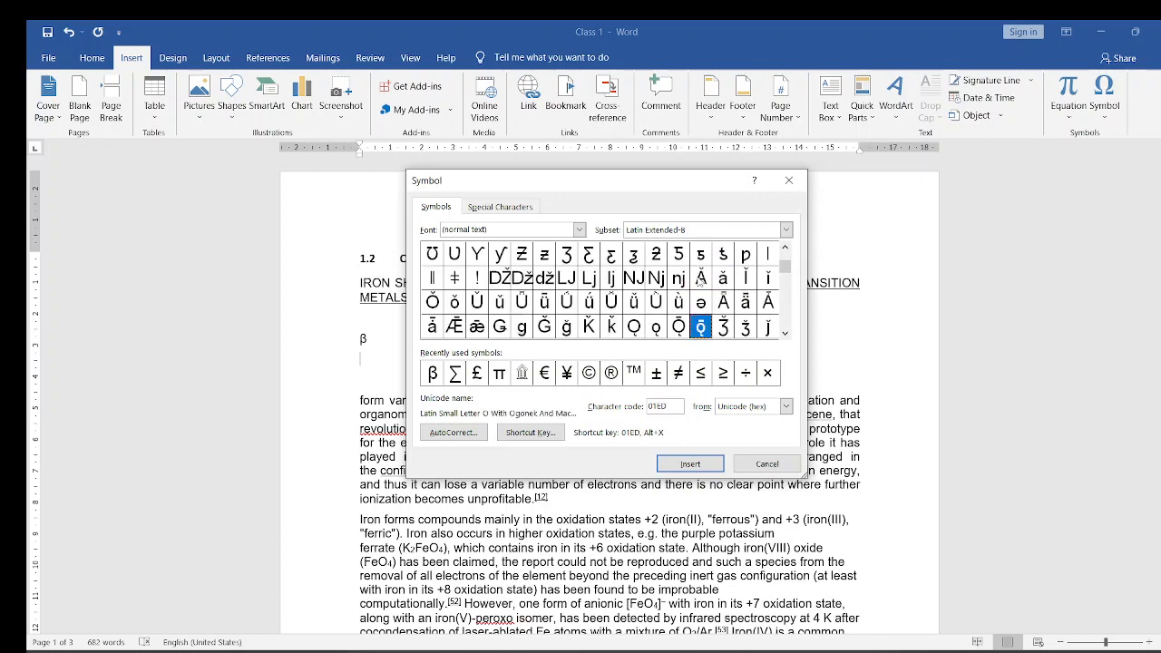
key(Down)
key(Down)
key(Down)
key(Down)
key(Down)
key(Down)
key(Down)
key(Down)
key(Down)
key(Down)
key(Down)
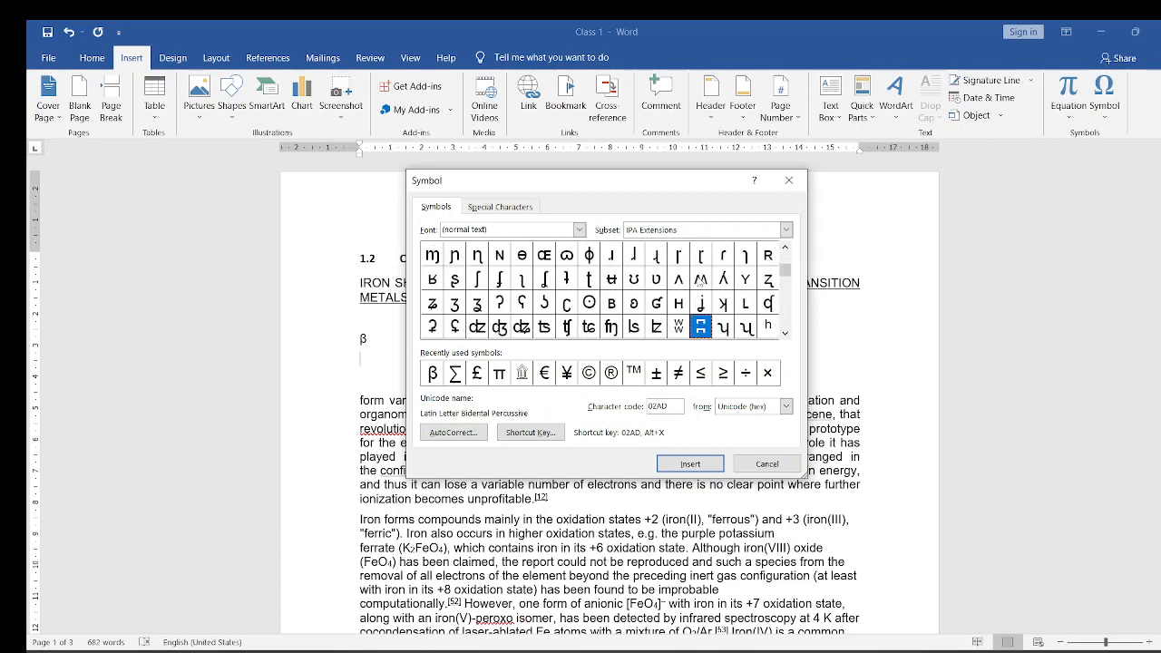
key(Down)
key(Down)
key(Down)
key(Down)
key(Down)
key(Down)
key(Down)
key(Down)
key(Down)
key(Down)
key(Down)
key(Down)
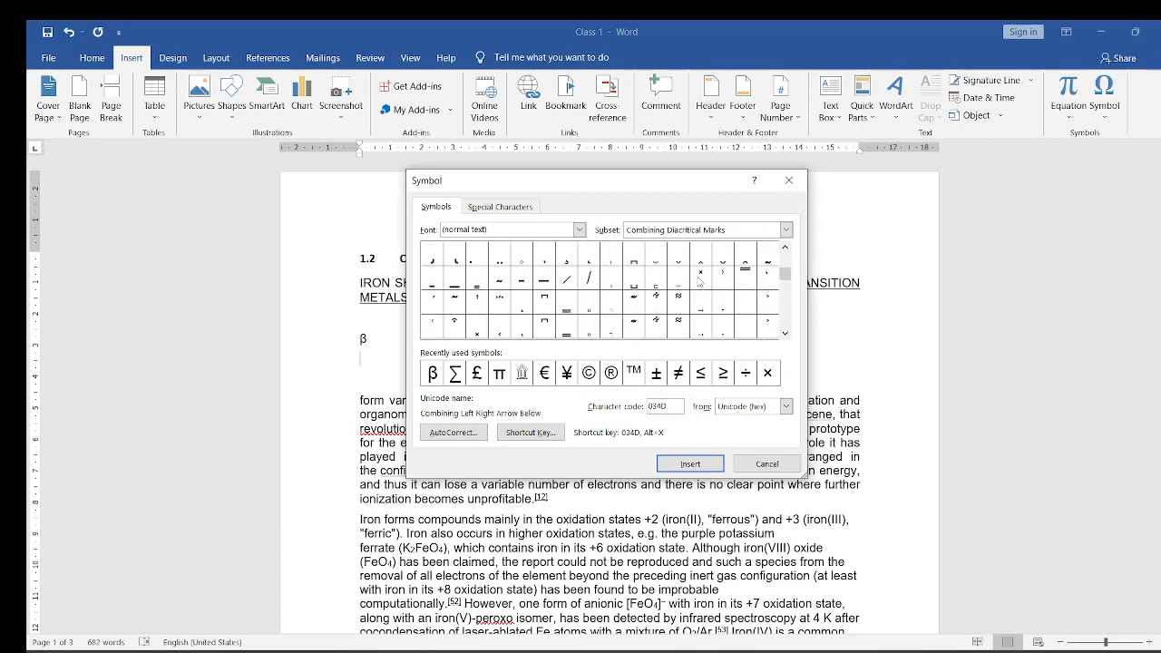
key(Down)
key(Down)
key(Down)
key(Down)
key(Down)
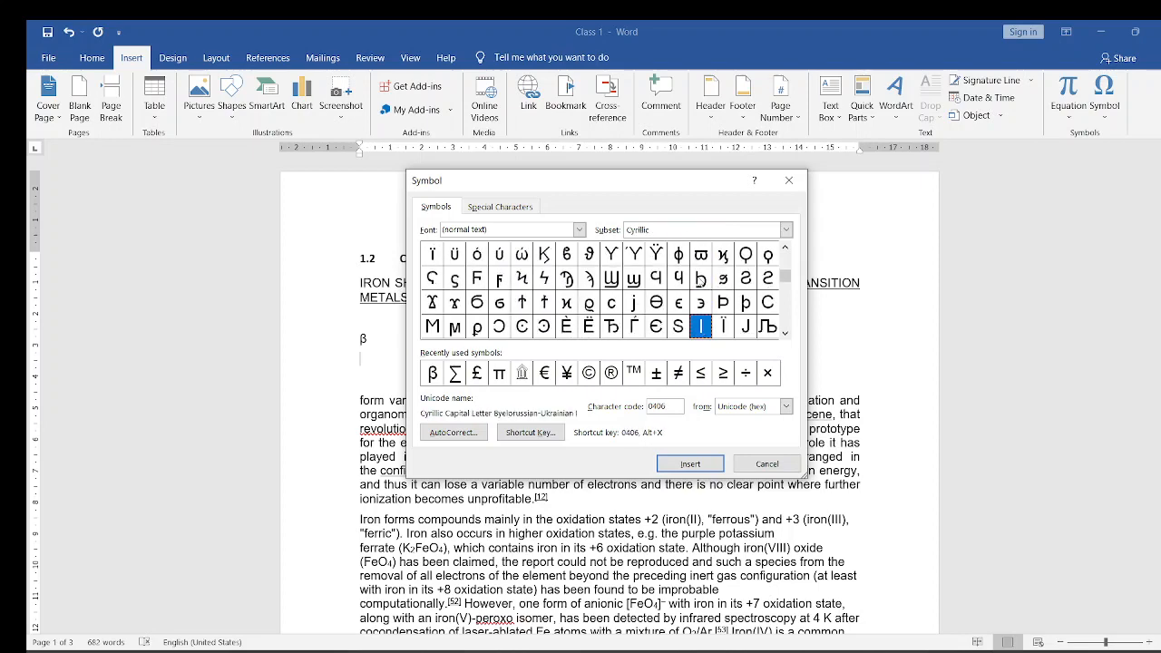
key(Down)
key(Down)
key(Down)
key(Down)
key(Down)
key(Down)
key(Down)
key(Down)
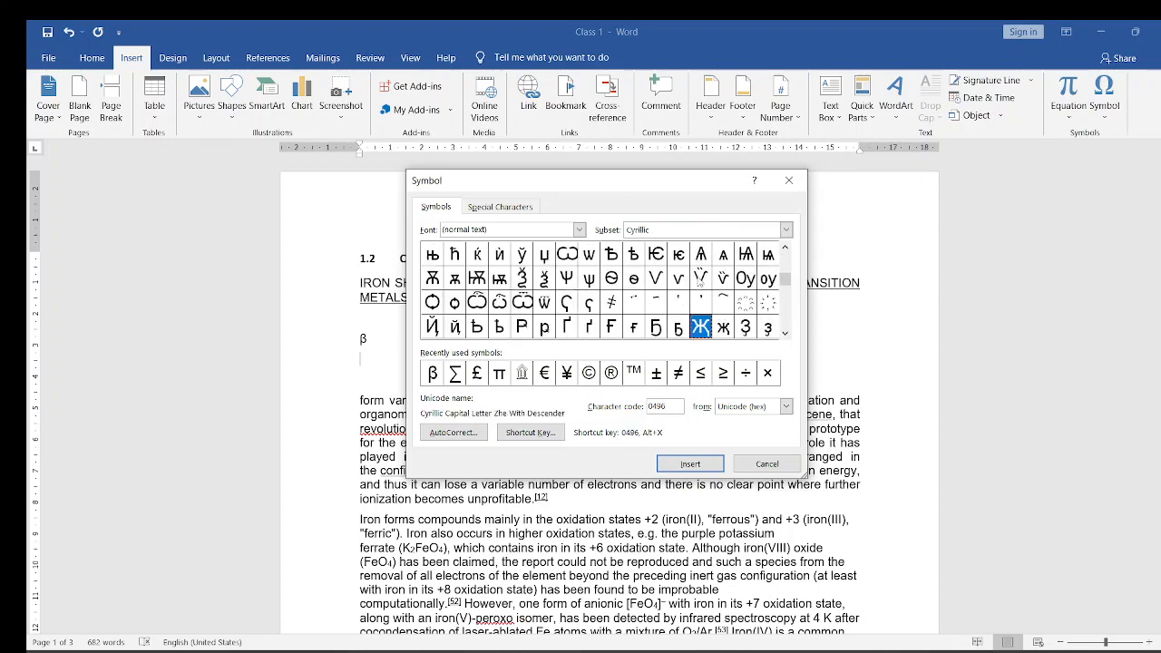
key(Down)
key(Down)
key(Down)
key(Down)
key(Down)
key(Down)
key(Down)
key(Down)
key(Down)
key(Down)
key(Down)
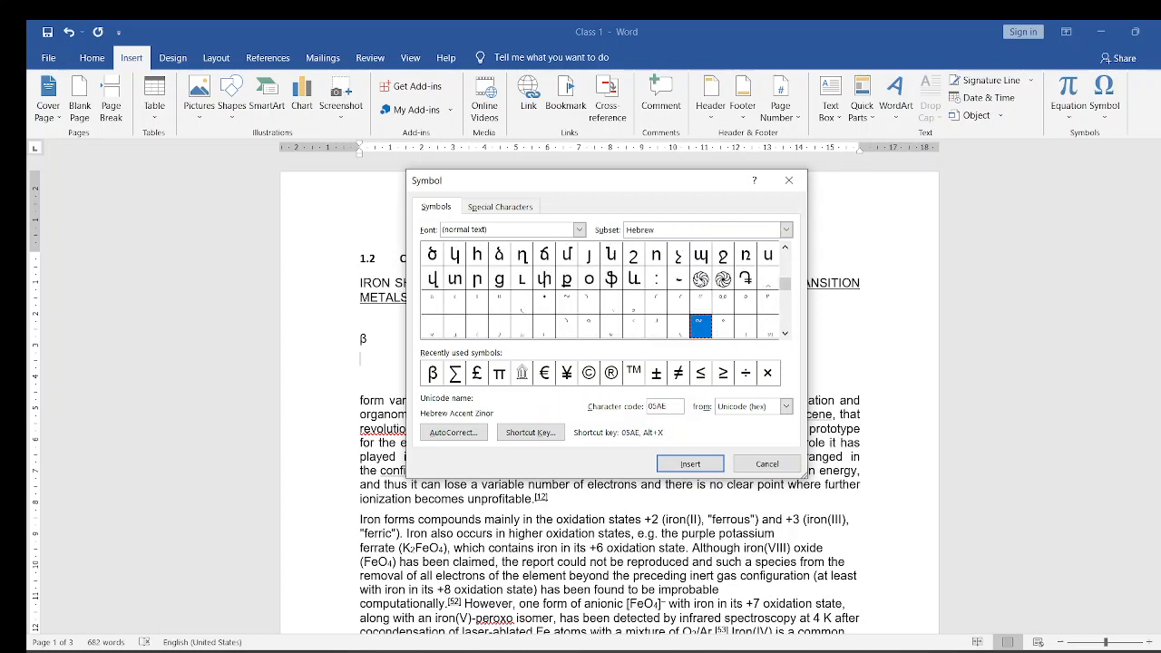
key(Down)
key(Down)
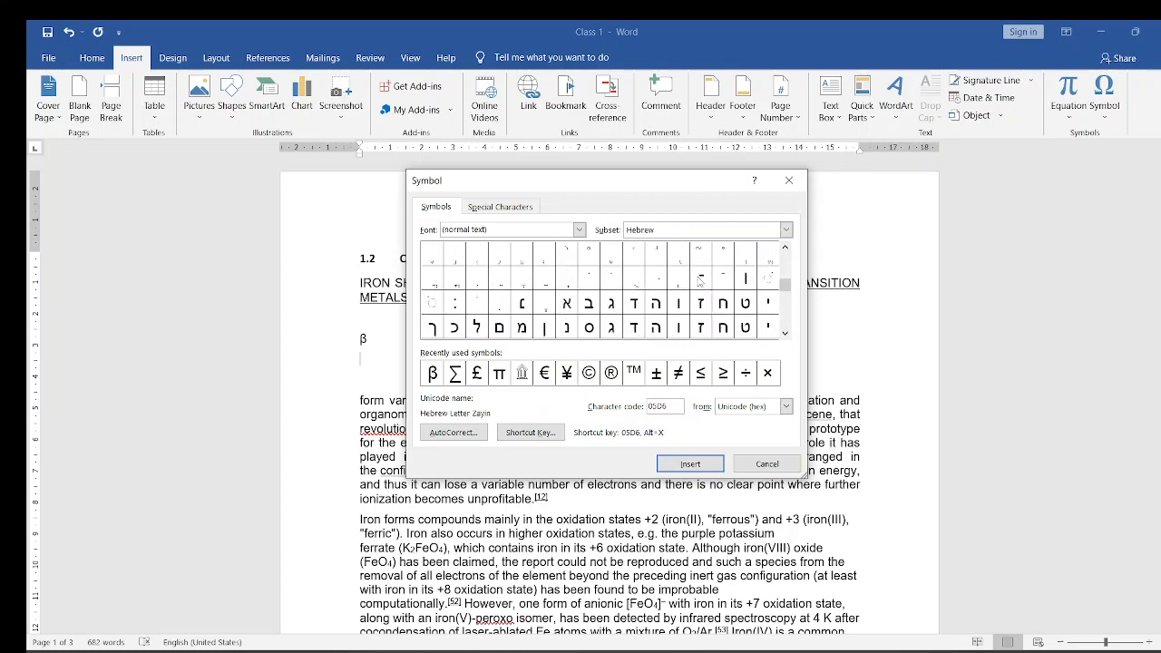
key(Down)
key(Down)
key(Down)
key(Down)
key(Down)
key(Down)
key(Down)
key(Down)
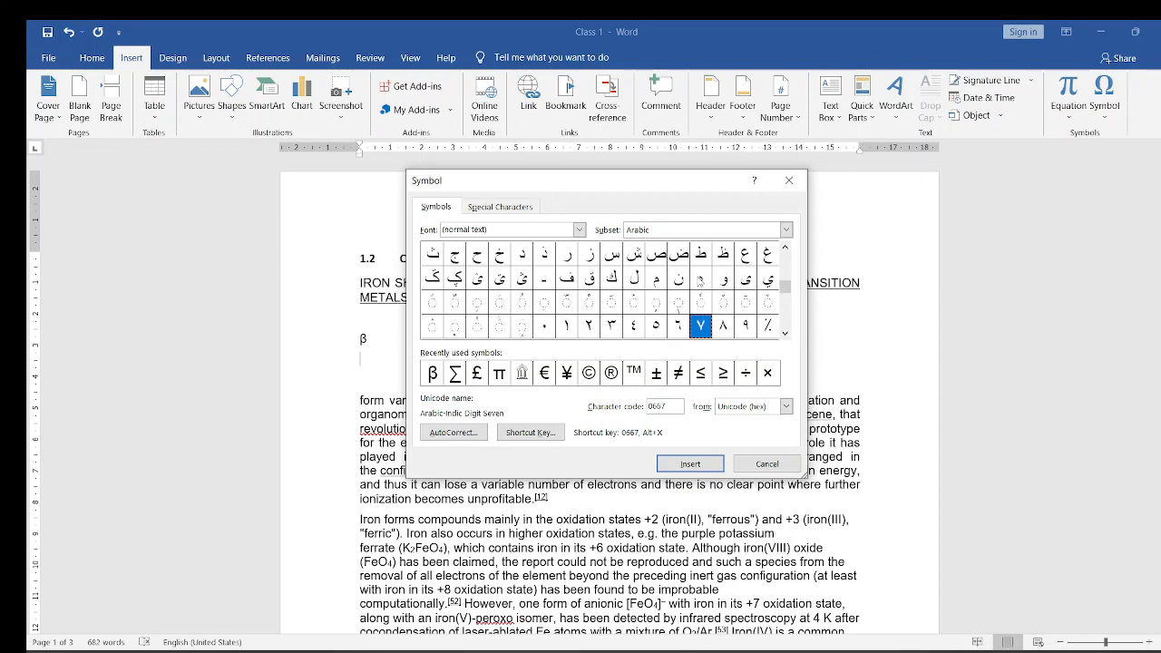
key(Down)
key(Down)
key(Down)
key(Down)
key(Down)
key(Down)
key(Down)
key(Down)
key(Down)
key(Down)
key(Down)
key(Down)
key(Down)
key(Down)
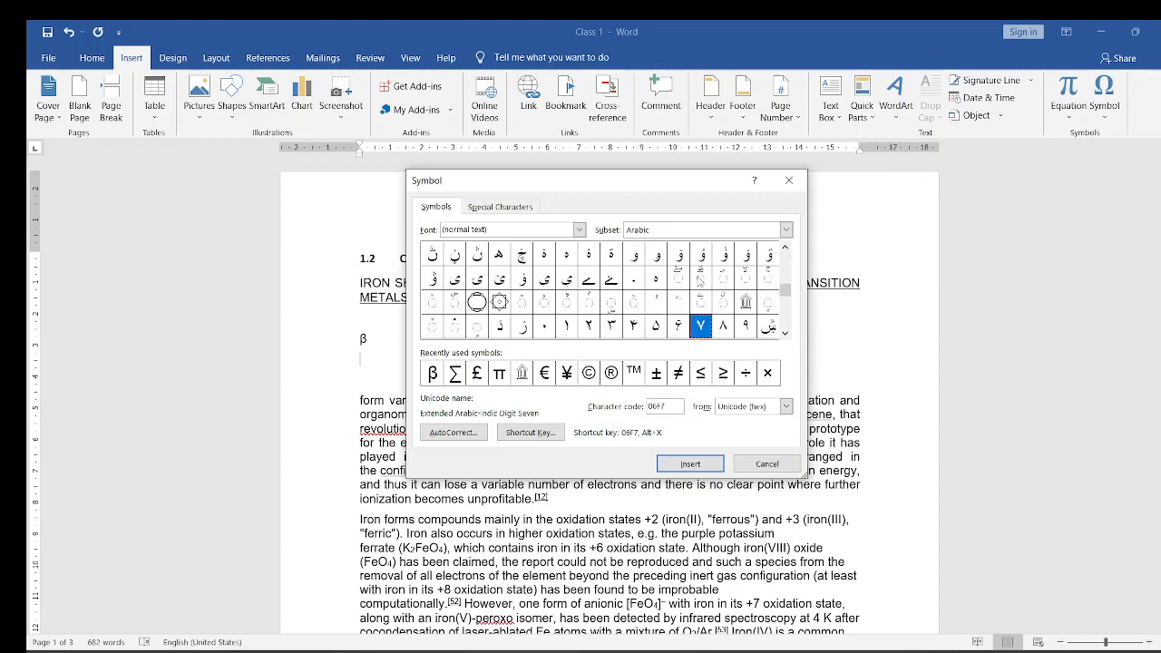
key(Down)
key(Down)
key(Down)
key(Down)
key(Down)
key(Down)
key(Down)
key(Down)
key(Down)
key(Down)
key(Down)
key(Down)
key(Down)
key(Down)
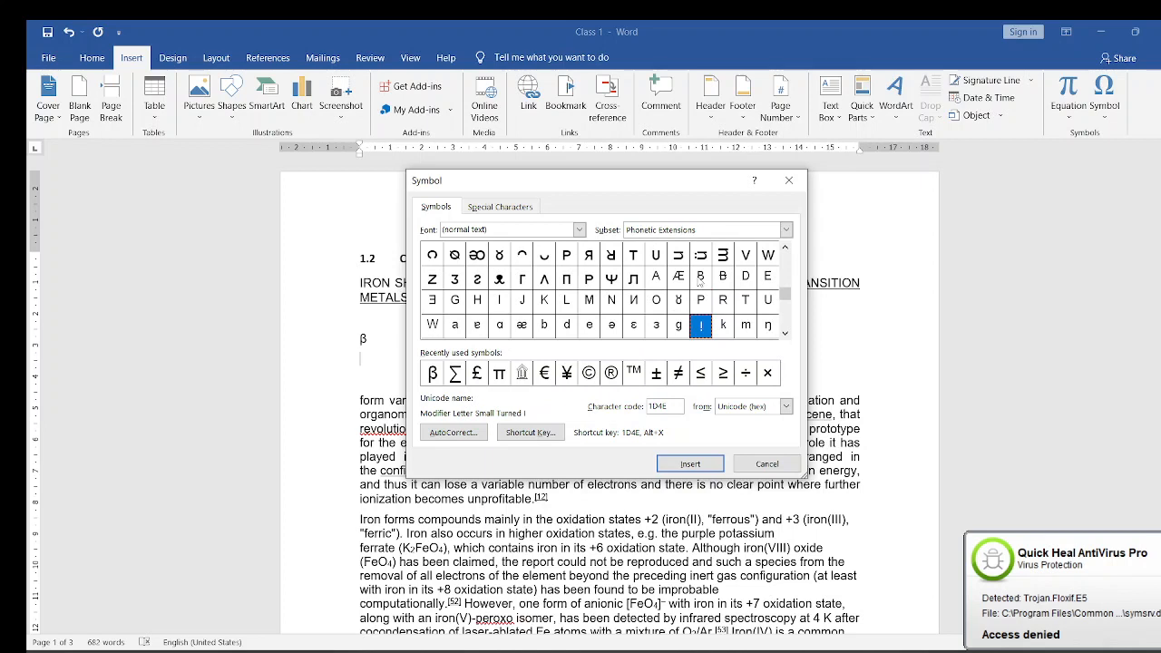
key(Down)
key(Down)
key(Down)
key(Down)
key(Down)
key(Down)
key(Down)
key(Down)
key(Down)
key(Down)
key(Down)
key(Down)
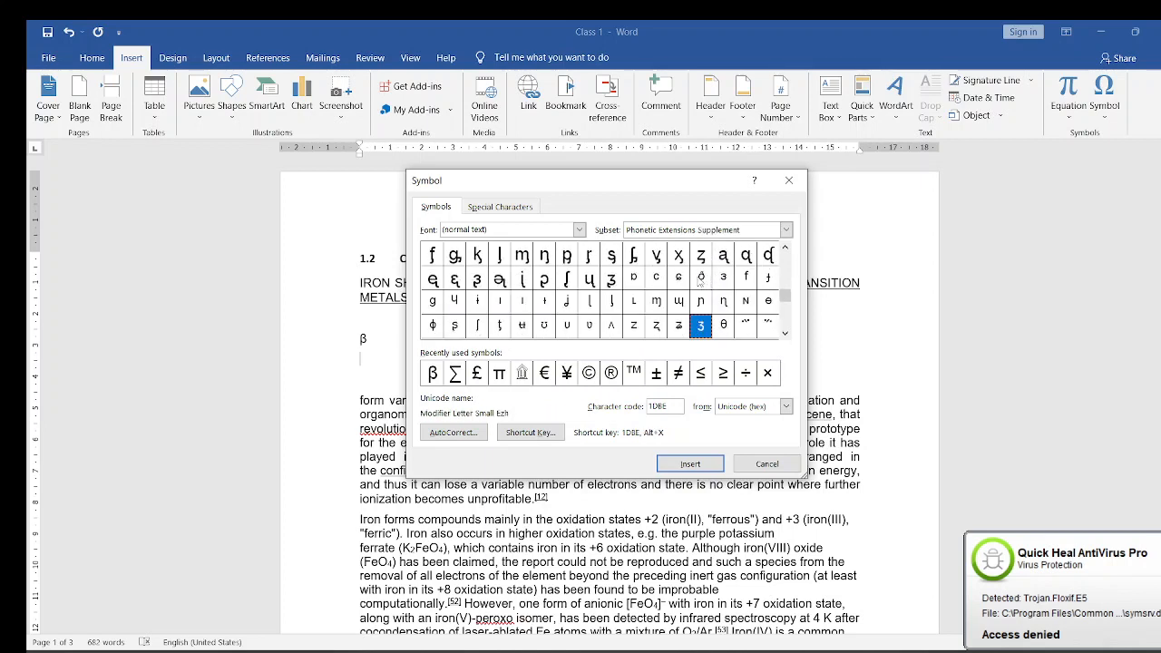
key(Down)
key(Down)
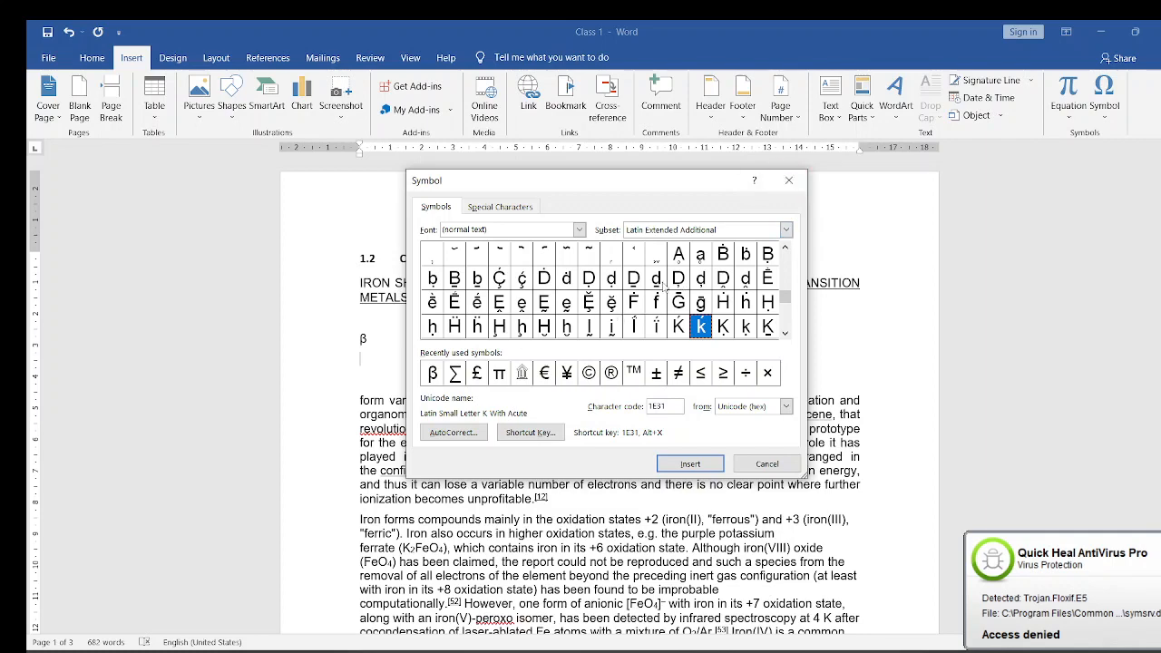
key(Down)
key(Down)
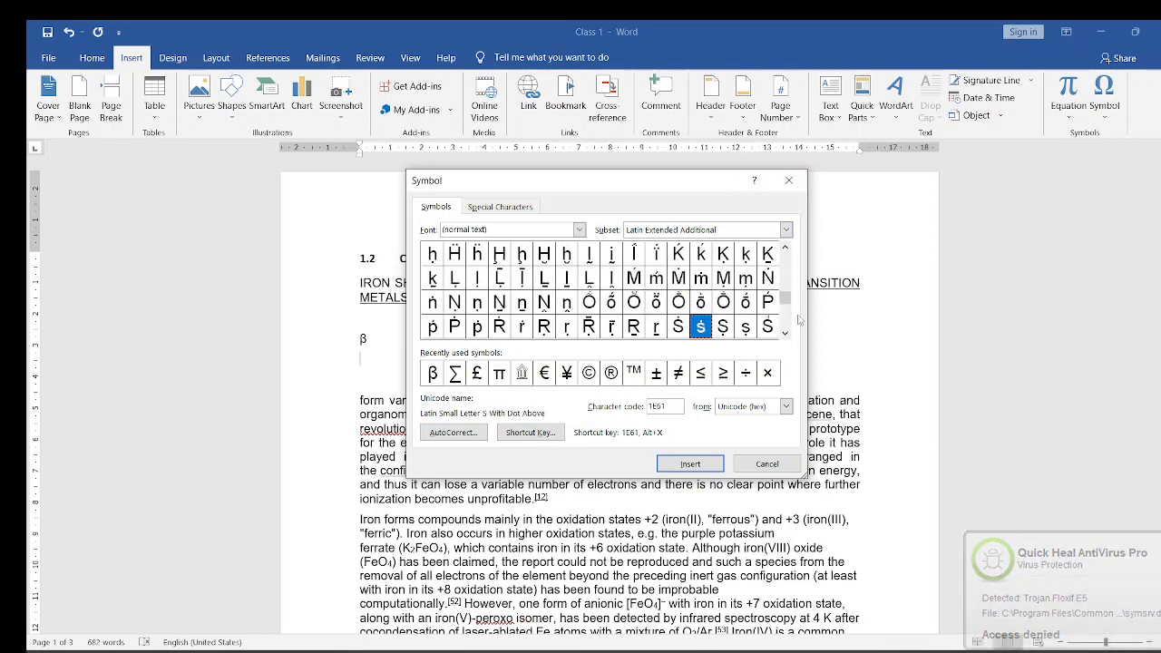
key(Up)
key(Up)
key(Up)
key(Up)
key(Up)
key(Up)
key(Up)
key(Up)
key(Up)
key(Up)
key(Up)
key(Up)
key(Up)
key(Up)
key(Up)
key(Up)
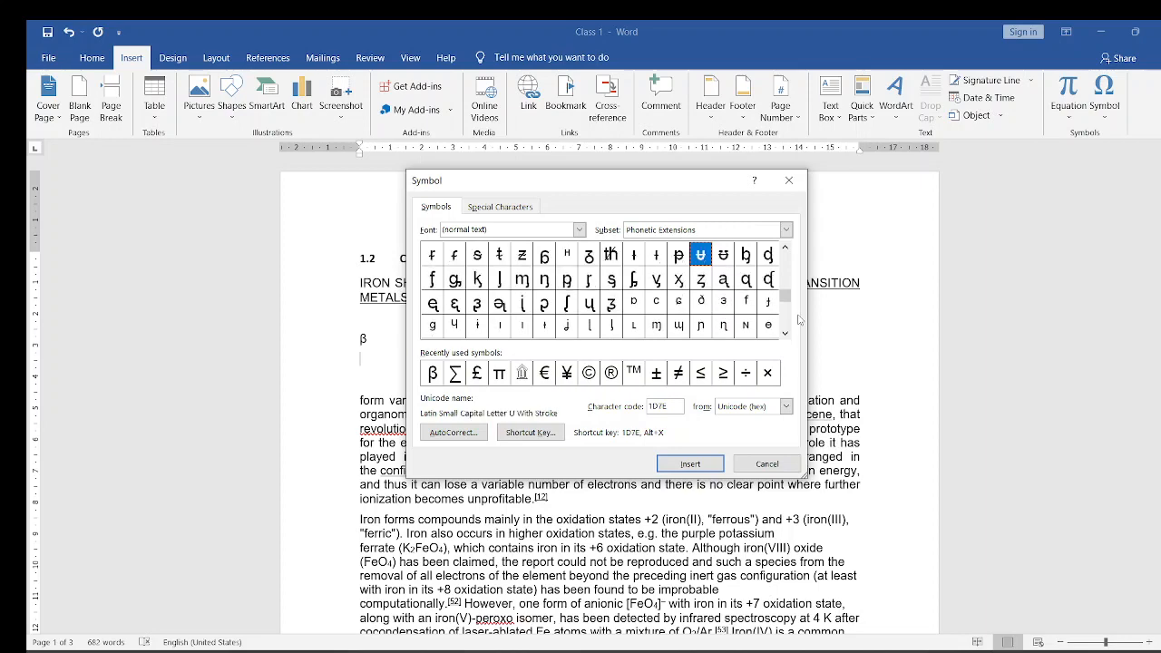
- Examine the characters in the symbol collection from the Phonetic Extensions subset back through N'Ko and Arabic to Armenian
key(Up)
key(Up)
key(Up)
key(Up)
key(Up)
key(Up)
key(Up)
key(Up)
key(Up)
key(Up)
key(Up)
key(Up)
key(Up)
key(Up)
key(Up)
key(Up)
key(Up)
key(Up)
key(Up)
key(Up)
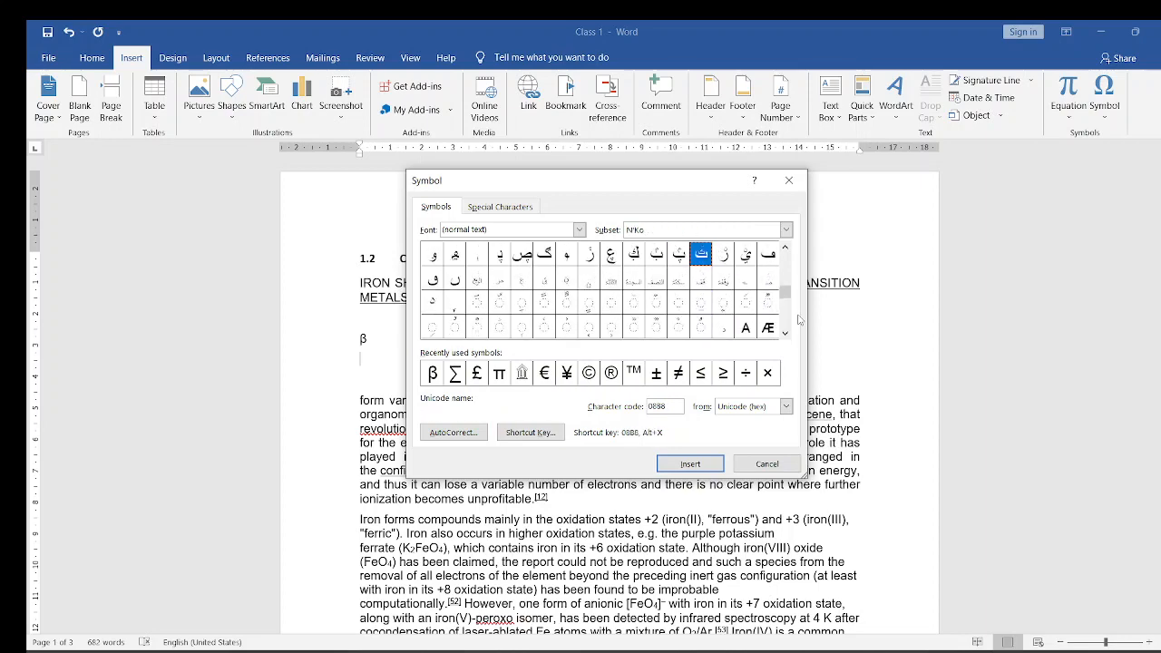
key(Up)
key(Up)
key(Up)
key(Up)
key(Up)
key(Up)
key(Up)
key(Up)
key(Up)
key(Up)
key(Up)
key(Up)
key(Up)
key(Up)
key(Up)
key(Up)
key(Up)
key(Up)
key(Up)
key(Up)
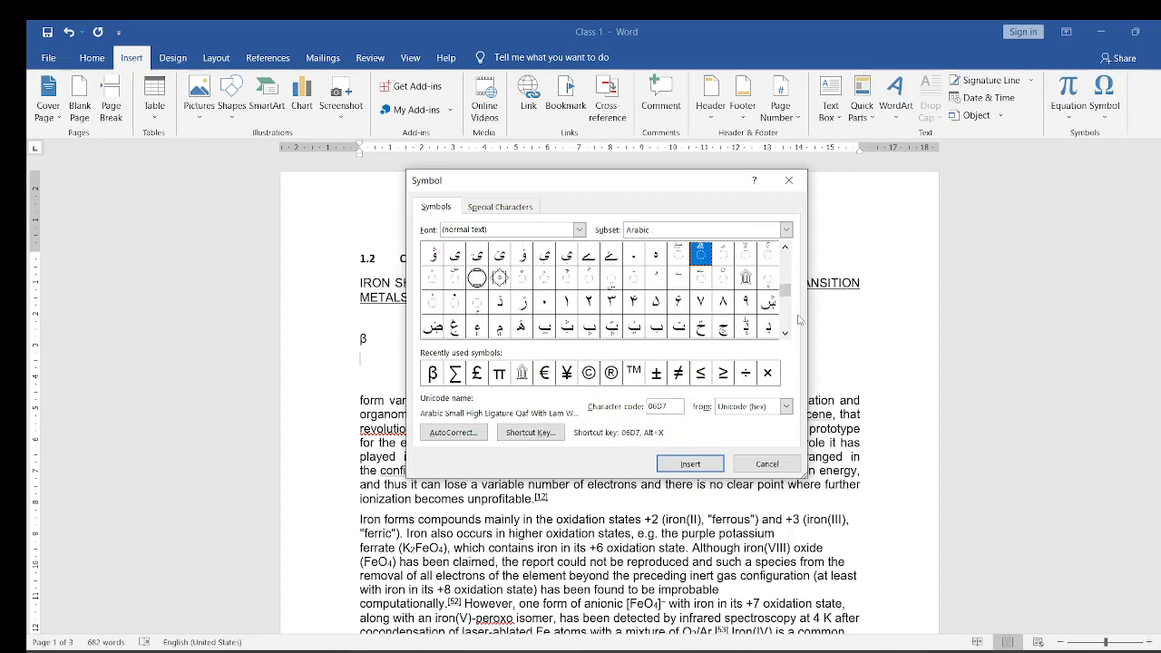
key(Up)
key(Up)
key(Up)
key(Up)
key(Up)
key(Up)
key(Up)
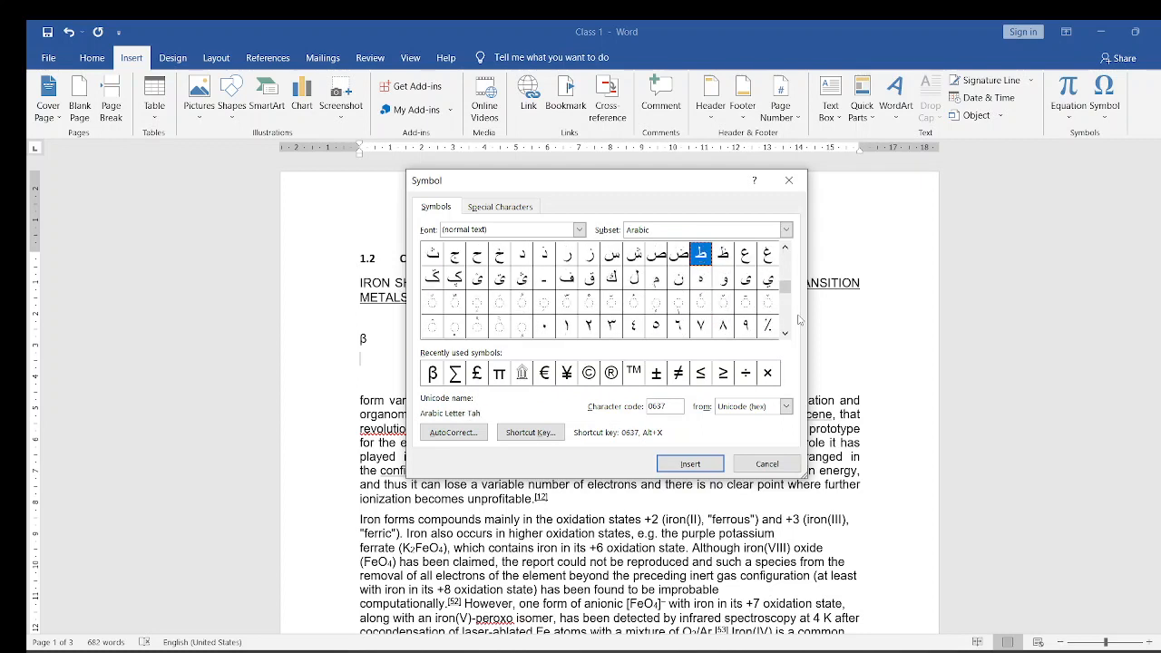
key(Up)
key(Up)
key(Up)
key(Up)
key(Up)
key(Up)
key(Up)
key(Up)
key(Up)
key(Up)
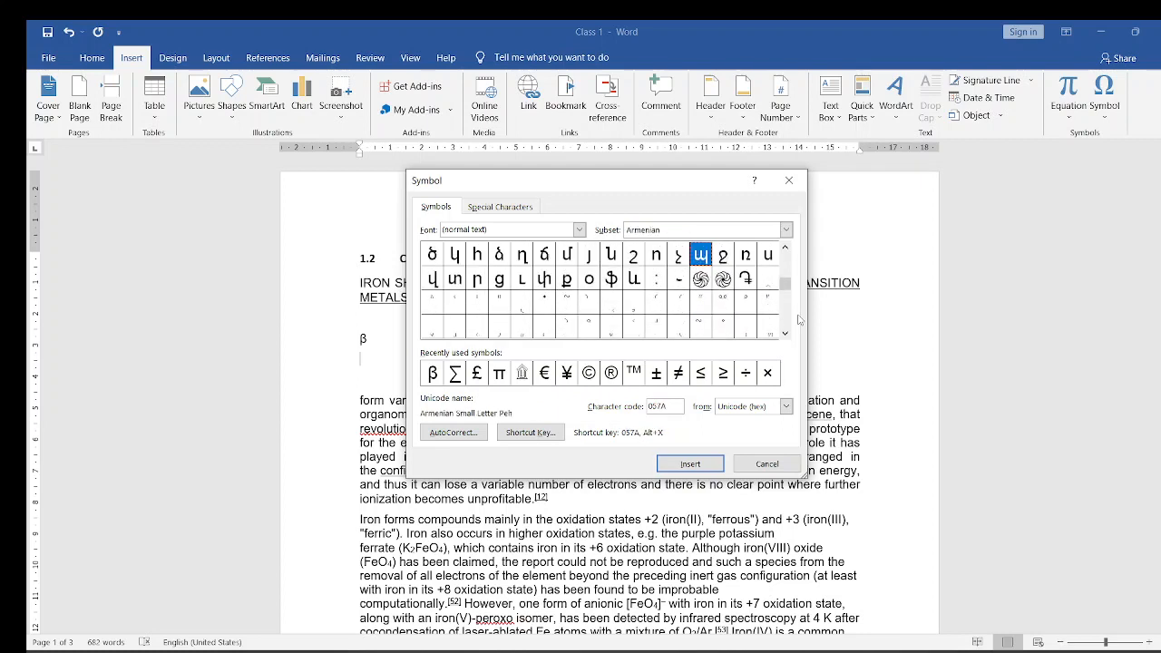
- Insert the wheel-like Armenian symbol with character code 058D on the line below β and close the symbol collection
key(Down)
key(Up)
key(Down)
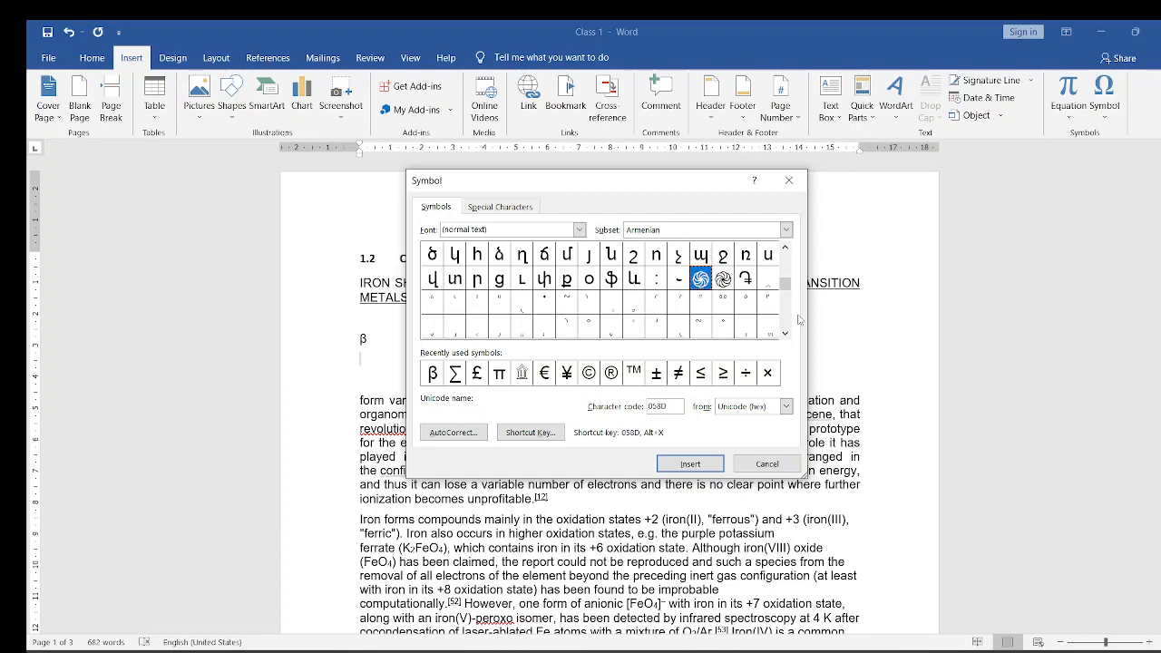
key(Return)
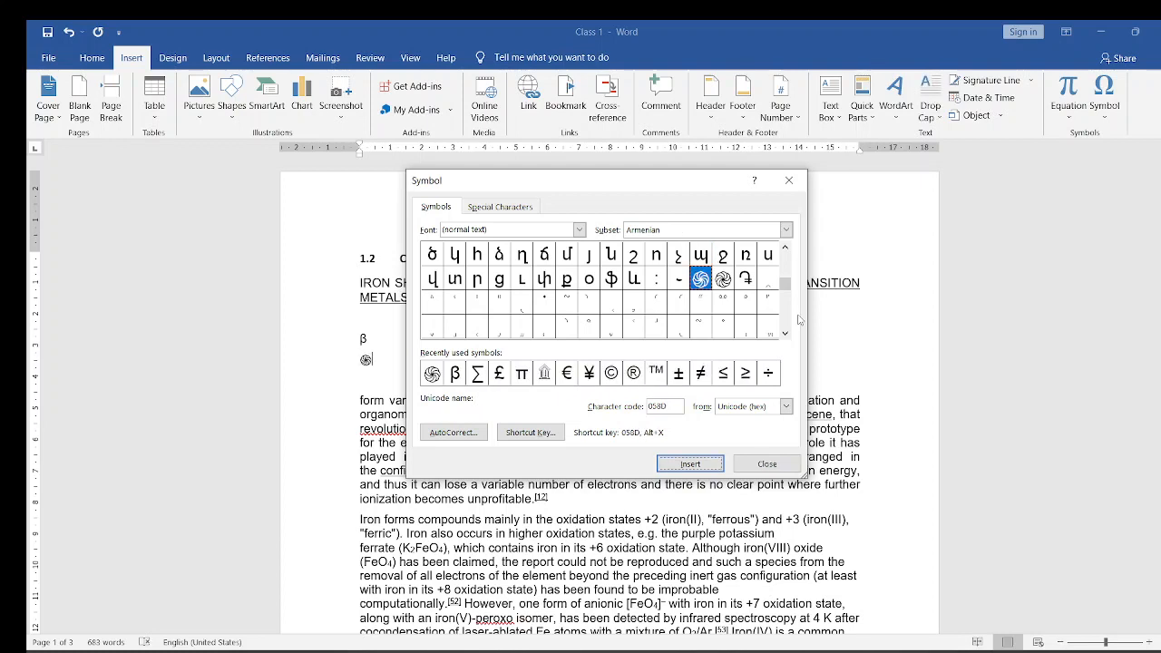
click(768, 463)
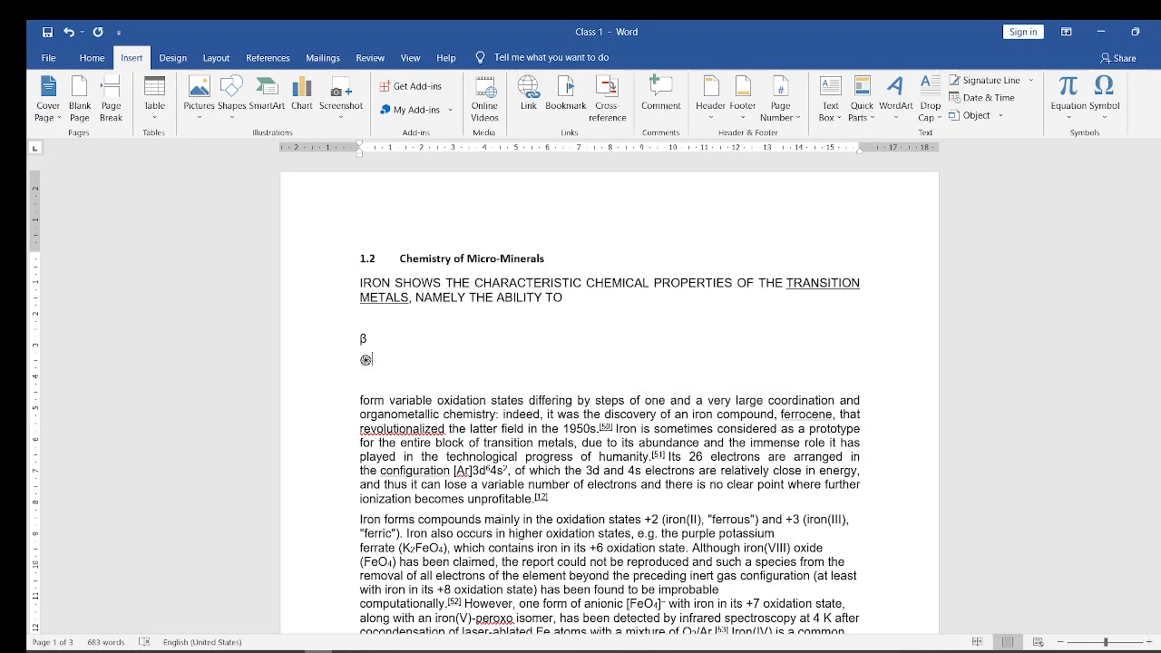
- Switch to the Microsoft Word course (2) presentation in PowerPoint and review its slide thumbnails from Inserting Symbols back to the title slide
mouse_move(246, 623)
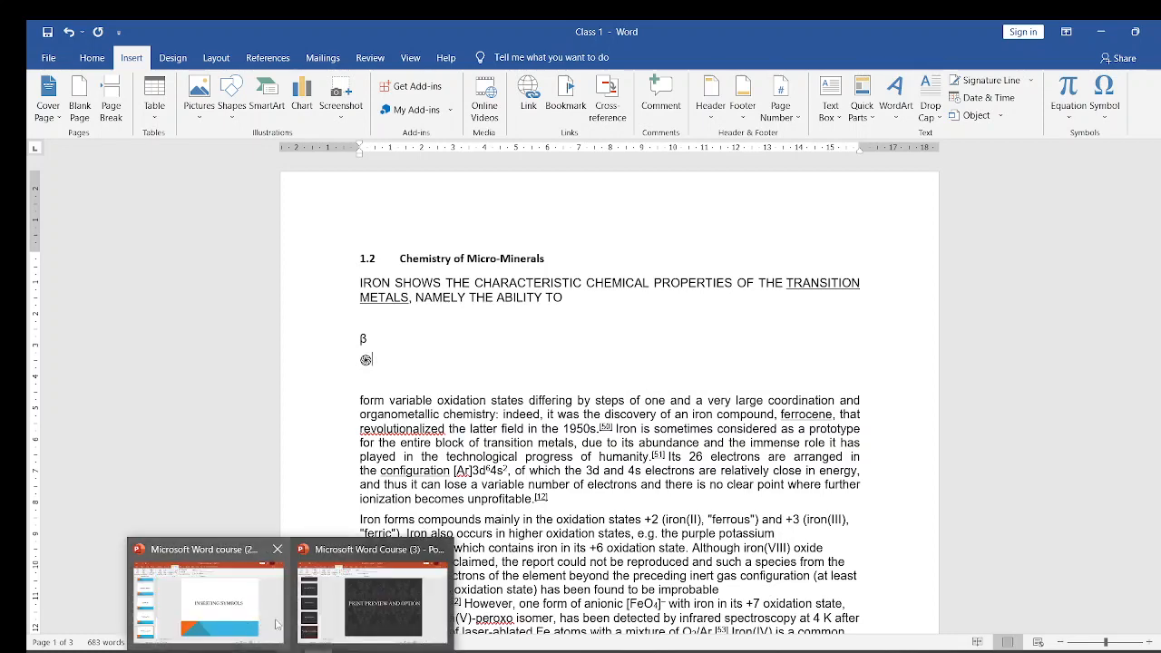
click(245, 606)
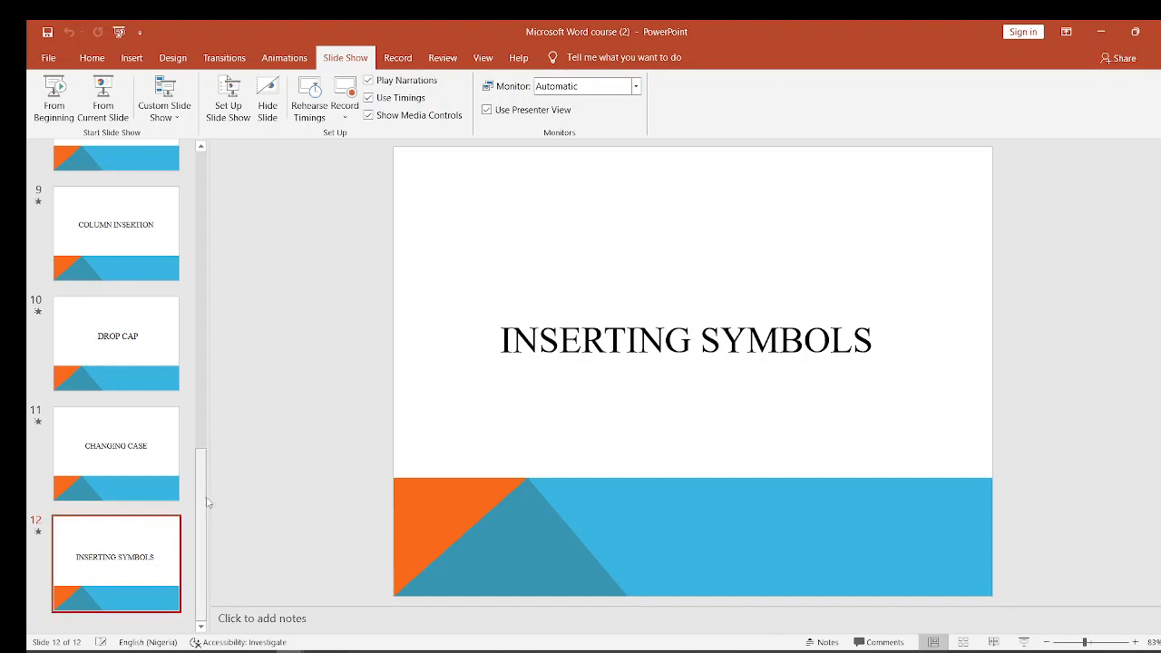
drag(207, 501, 233, 161)
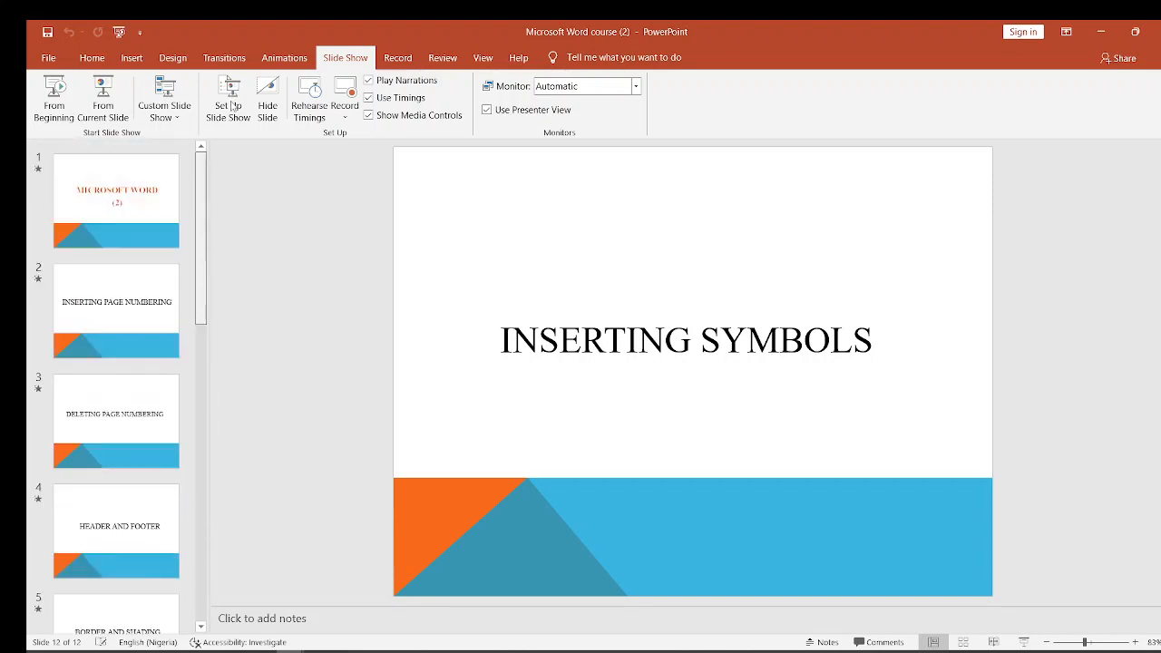
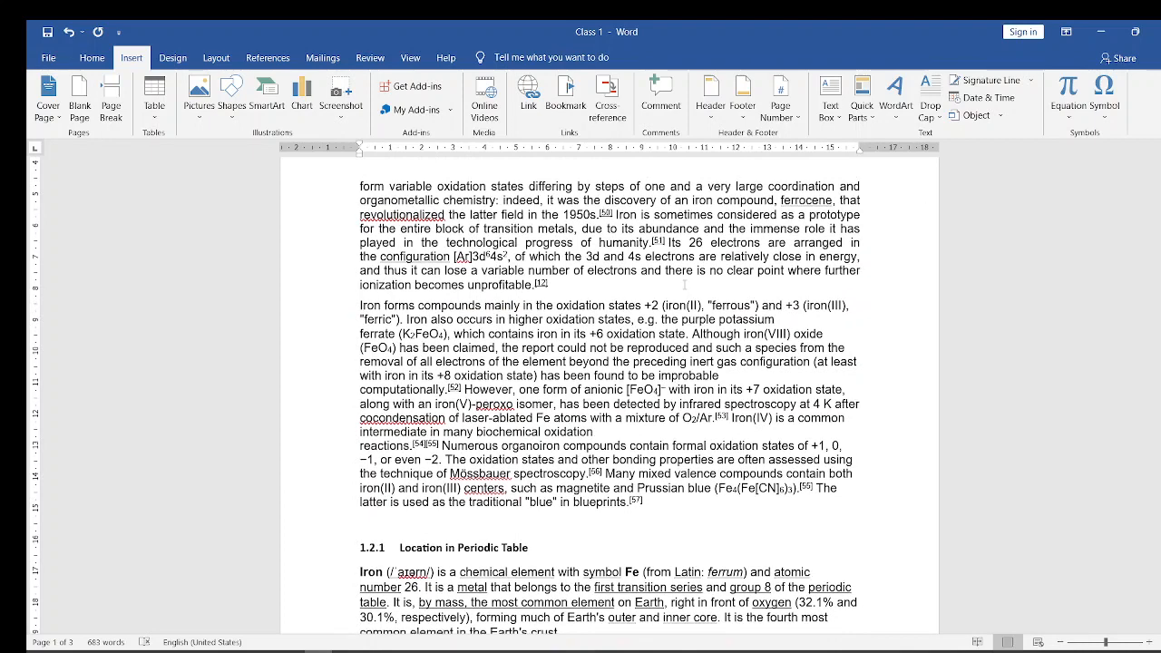
- Apply a Dropped drop cap in Arial, 3 lines deep, to the initial I of the paragraph beginning "Iron forms compounds"
click(358, 306)
key(shift+Right)
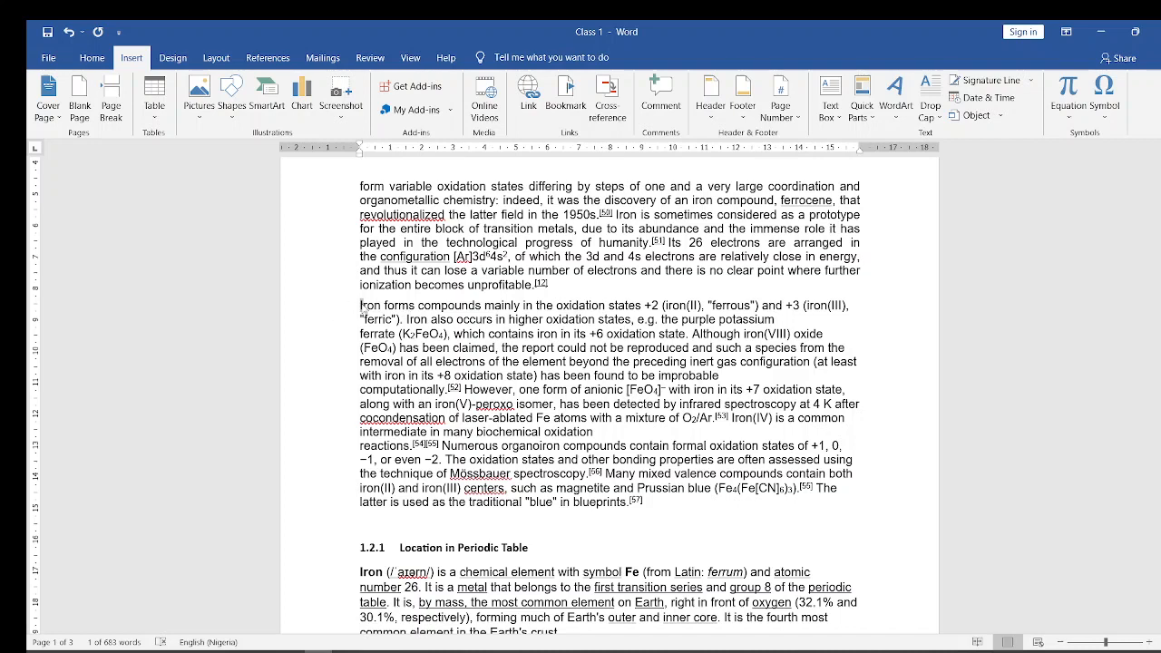
click(355, 306)
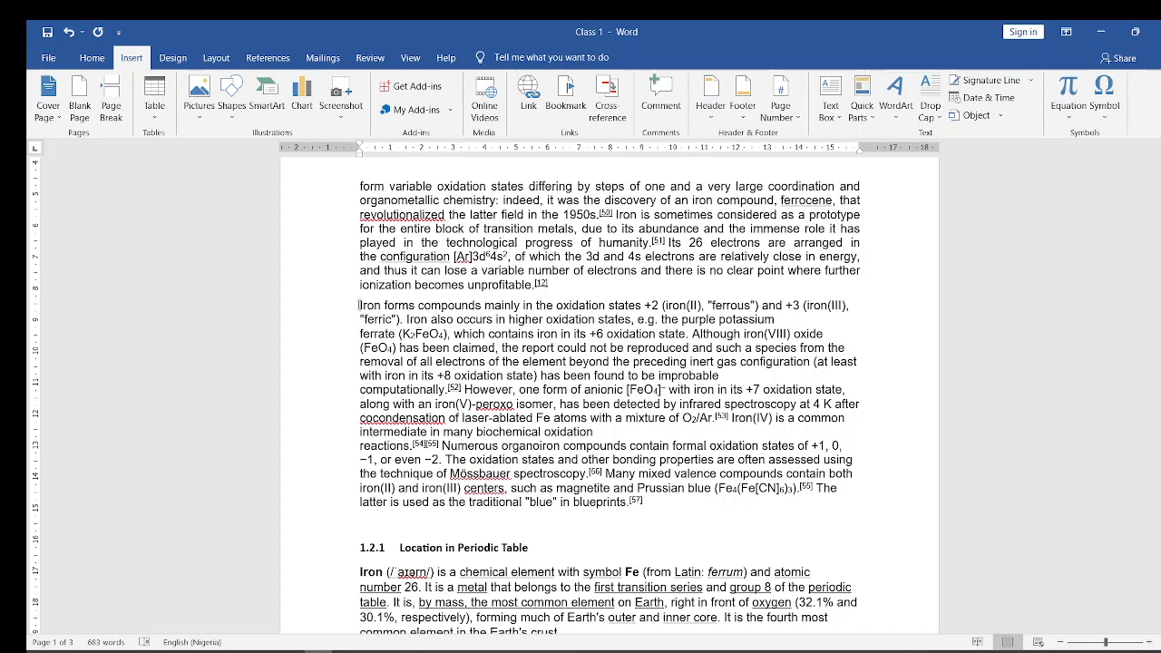
key(shift+Right)
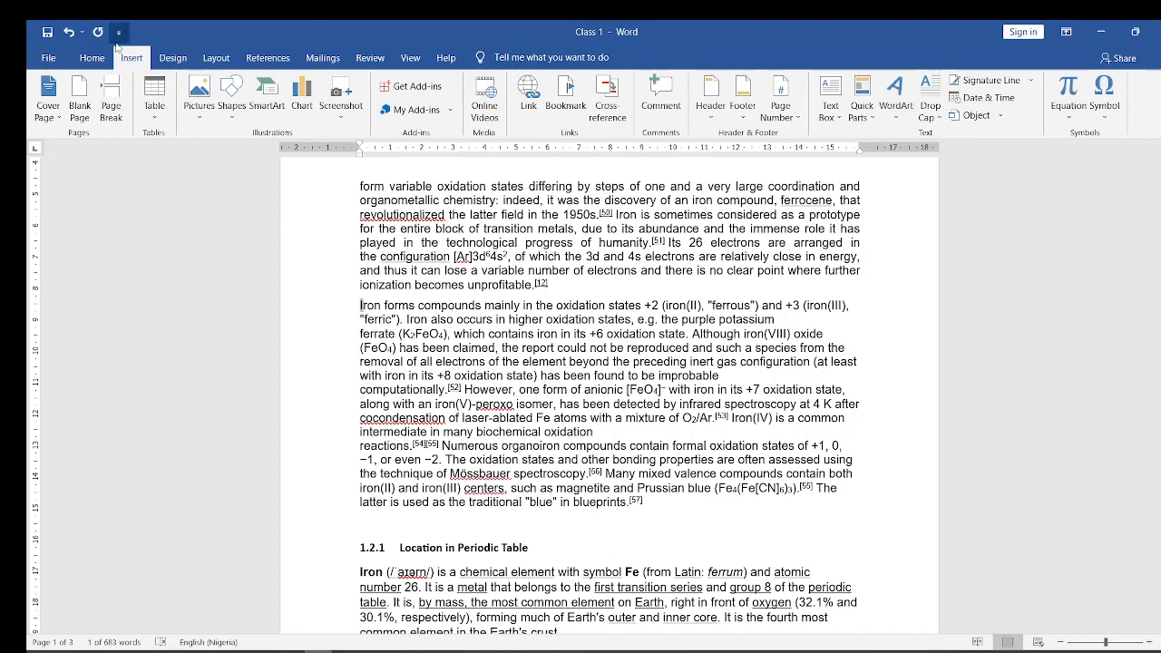
click(92, 58)
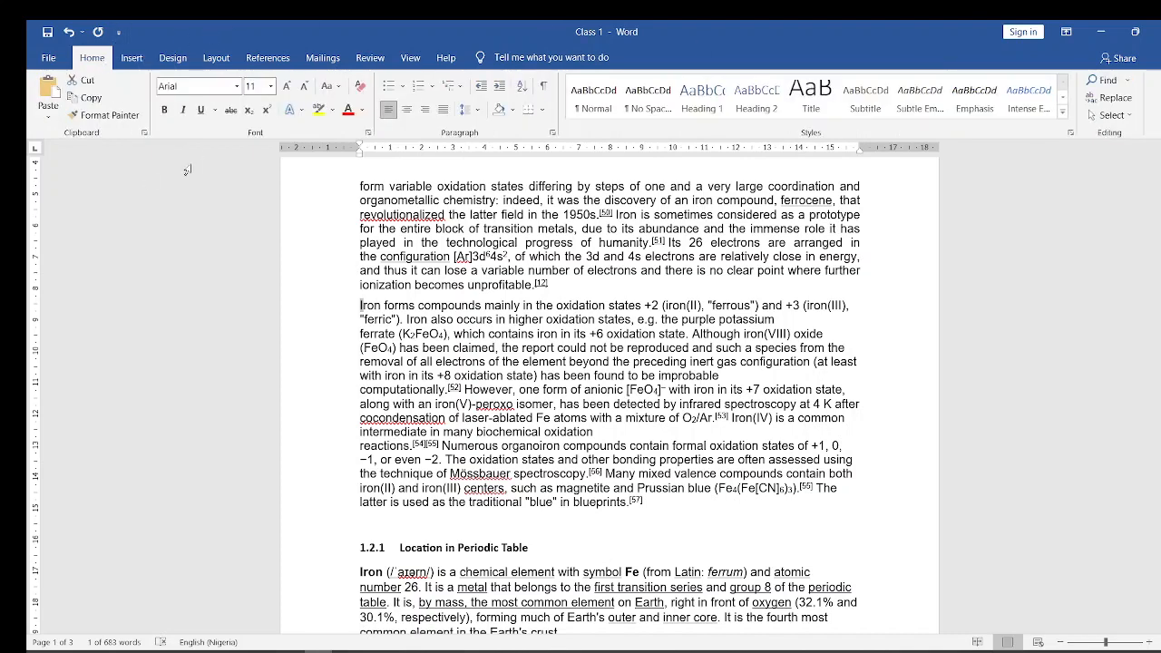
click(133, 60)
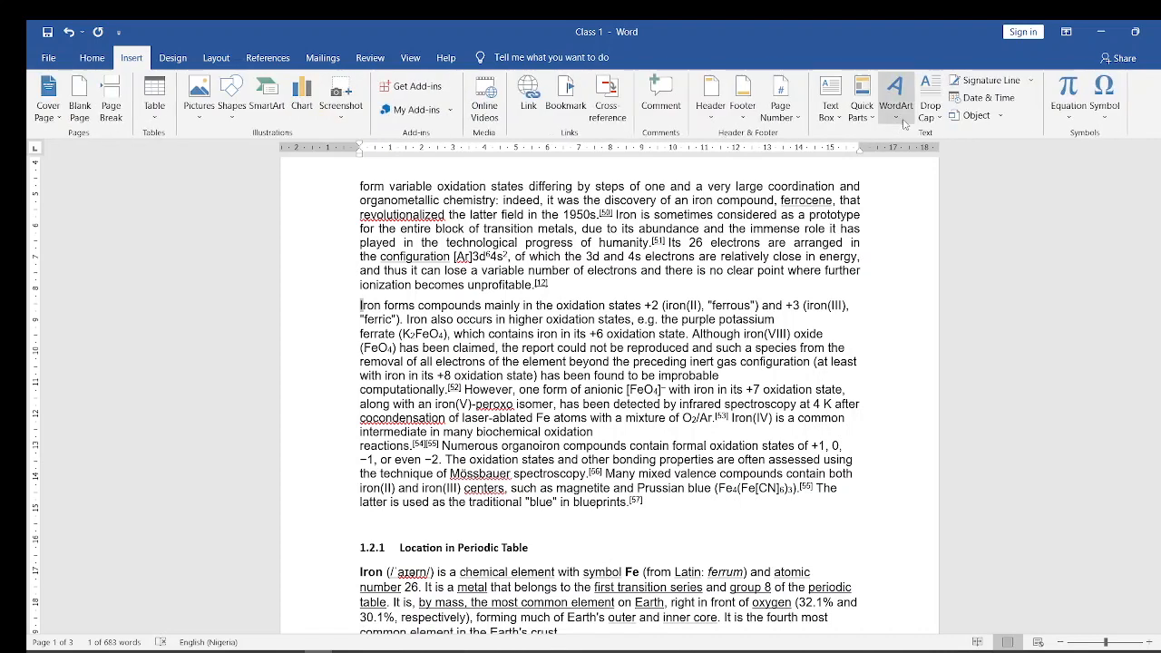
click(939, 119)
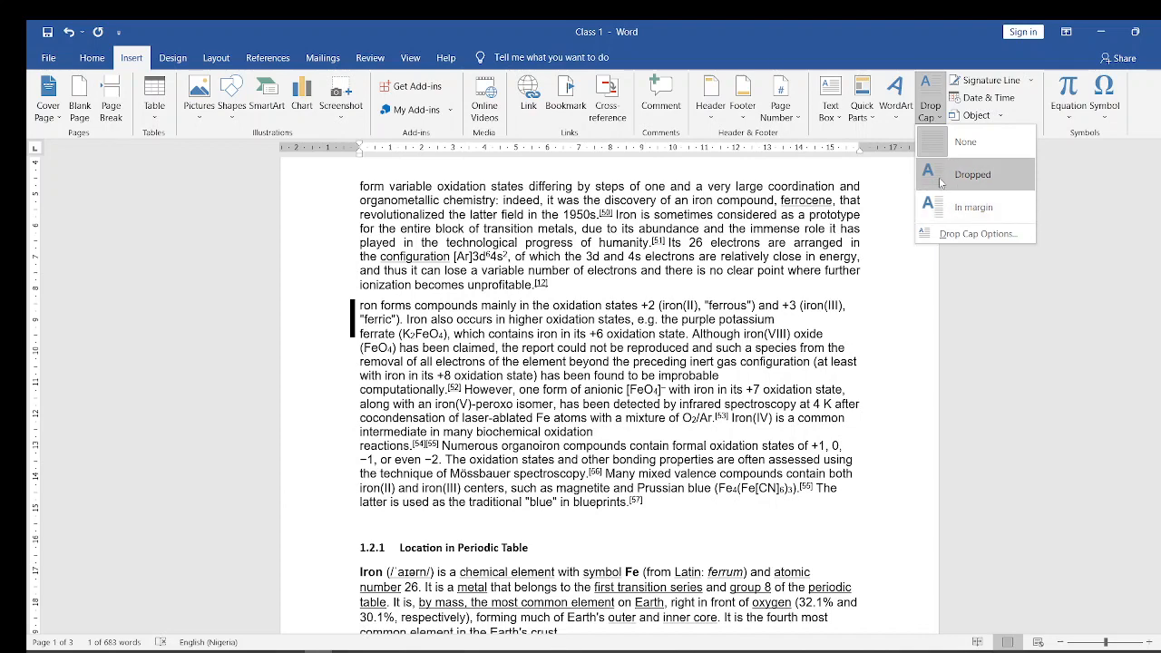
click(961, 235)
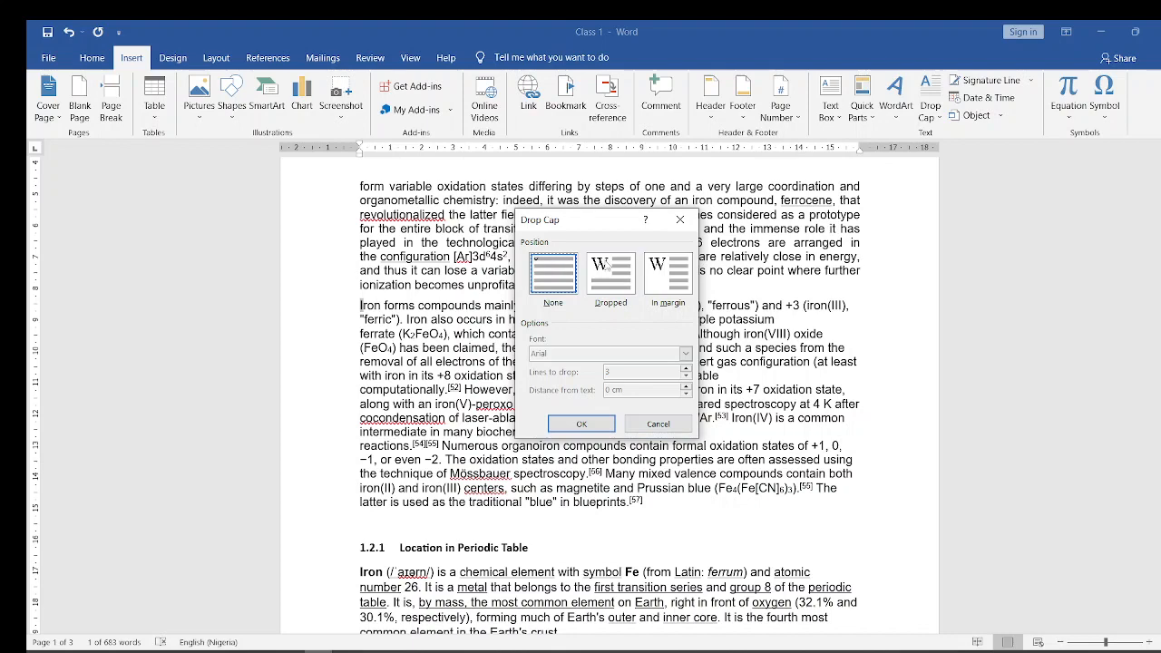
click(609, 274)
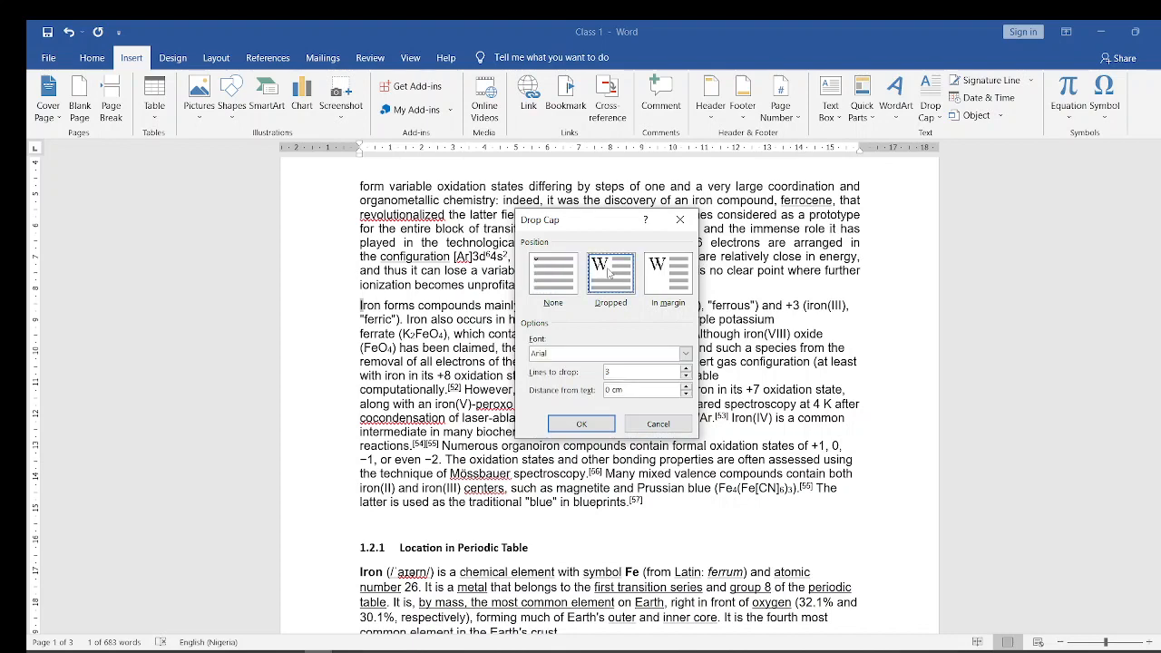
click(585, 424)
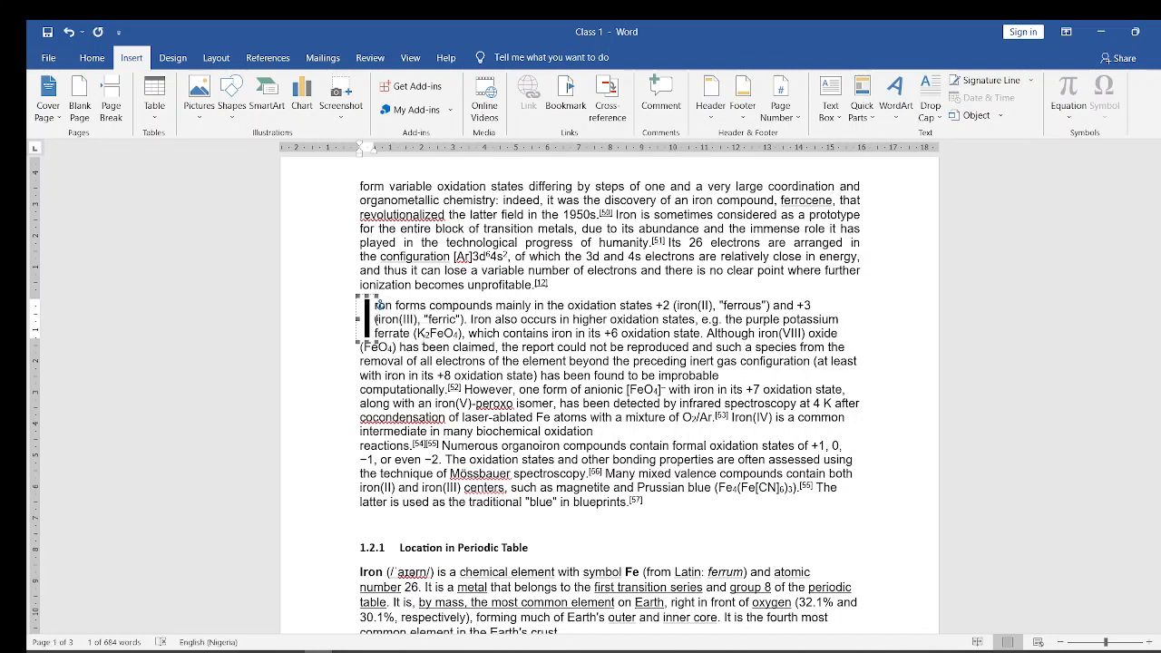
click(369, 308)
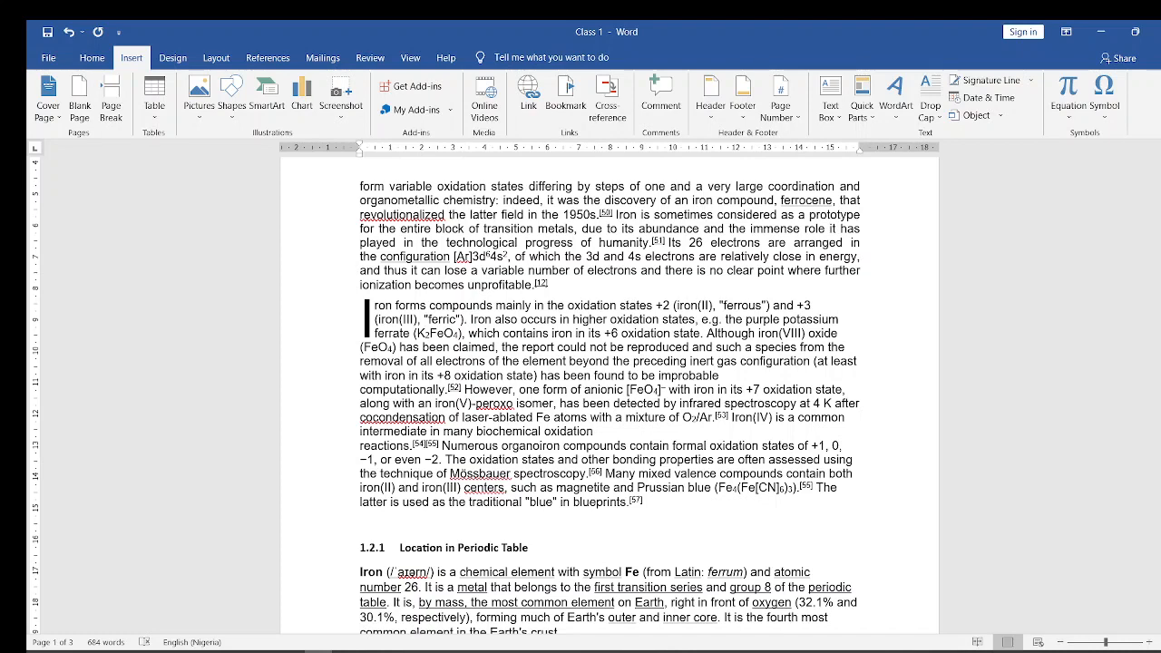
- Switch to the Microsoft Word course (2) presentation in PowerPoint, view the Column Insertion slide, and return to the Class 1 document in Word
scroll(724, 218, up, 5)
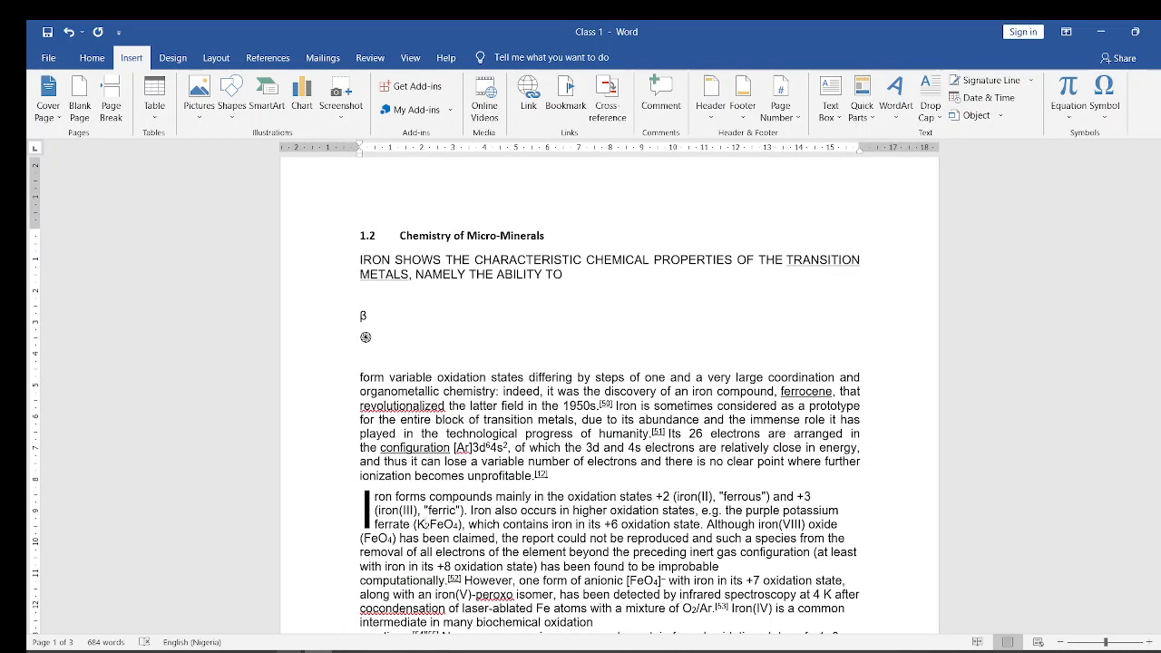
click(189, 601)
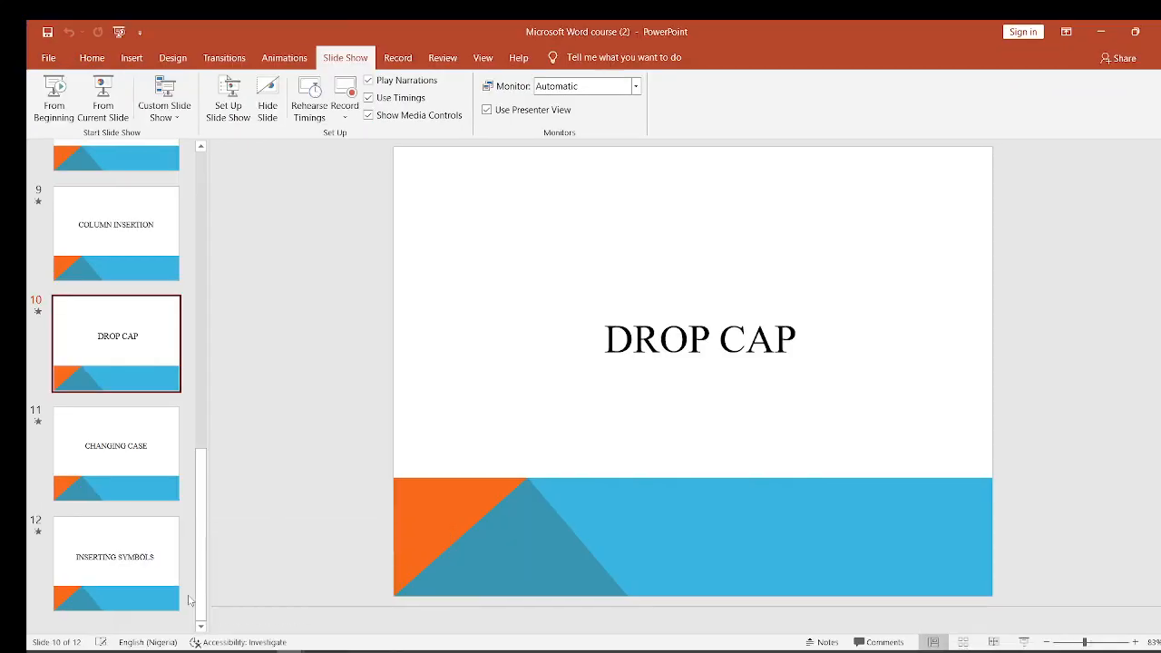
click(108, 258)
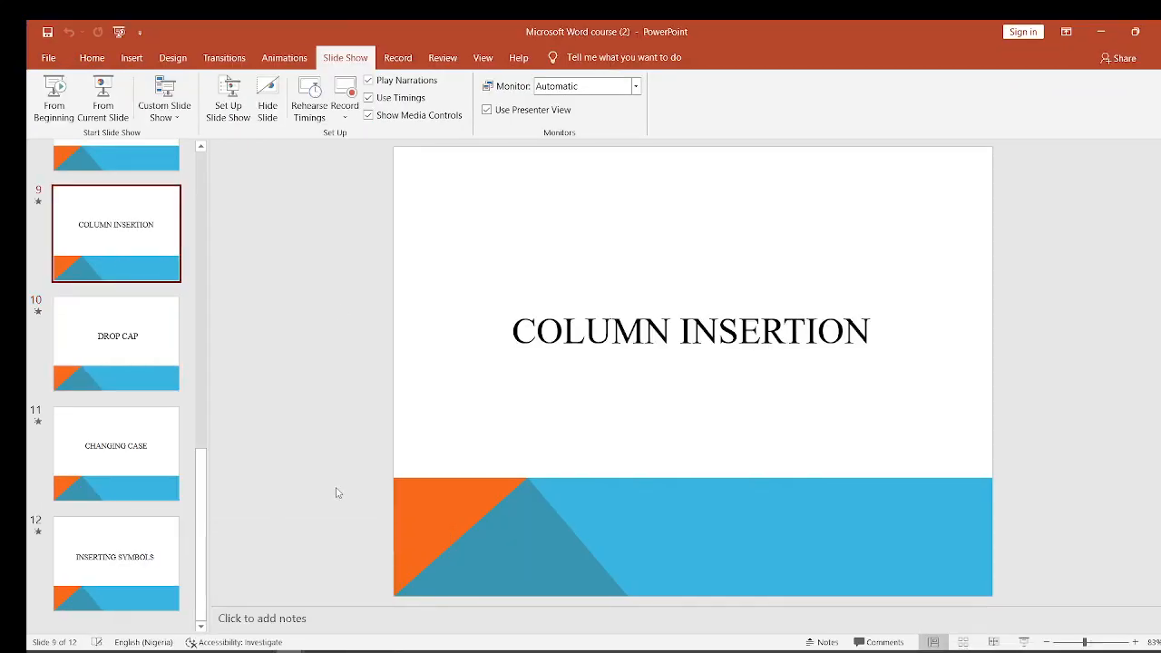
click(317, 651)
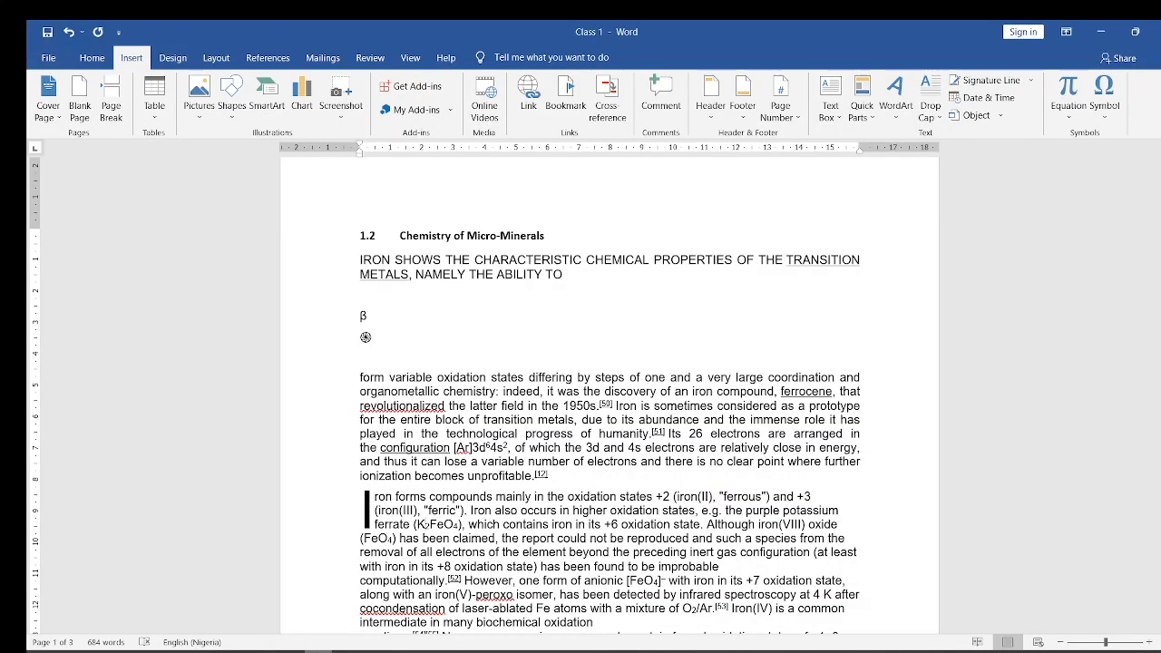
mouse_move(292, 652)
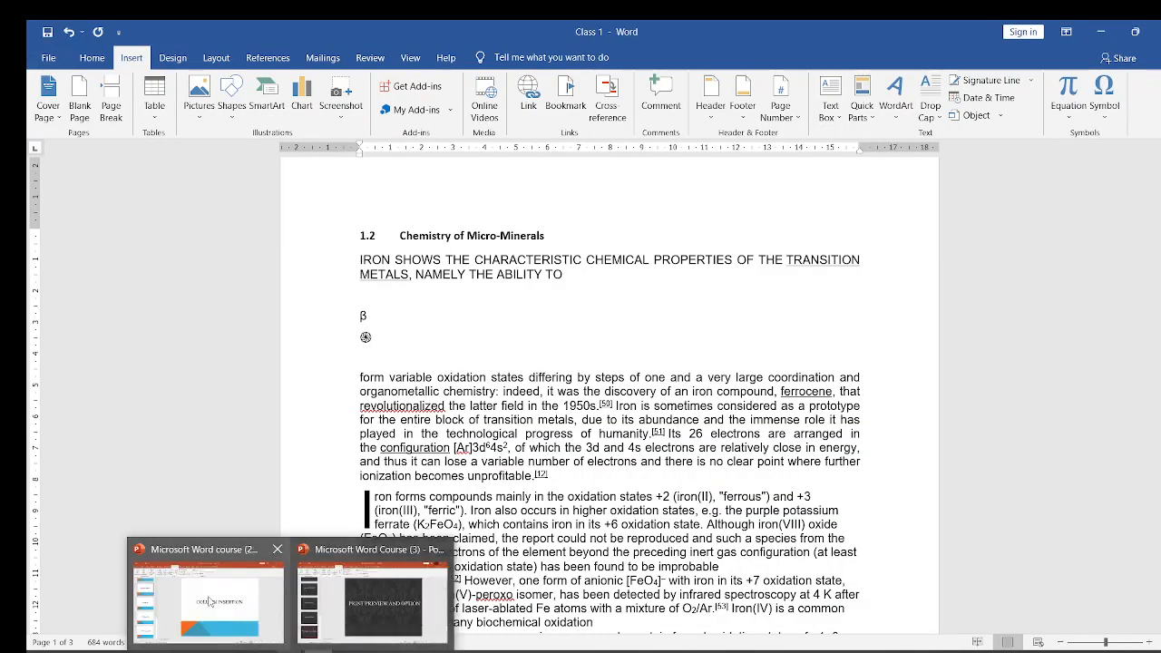
click(212, 599)
click(1101, 32)
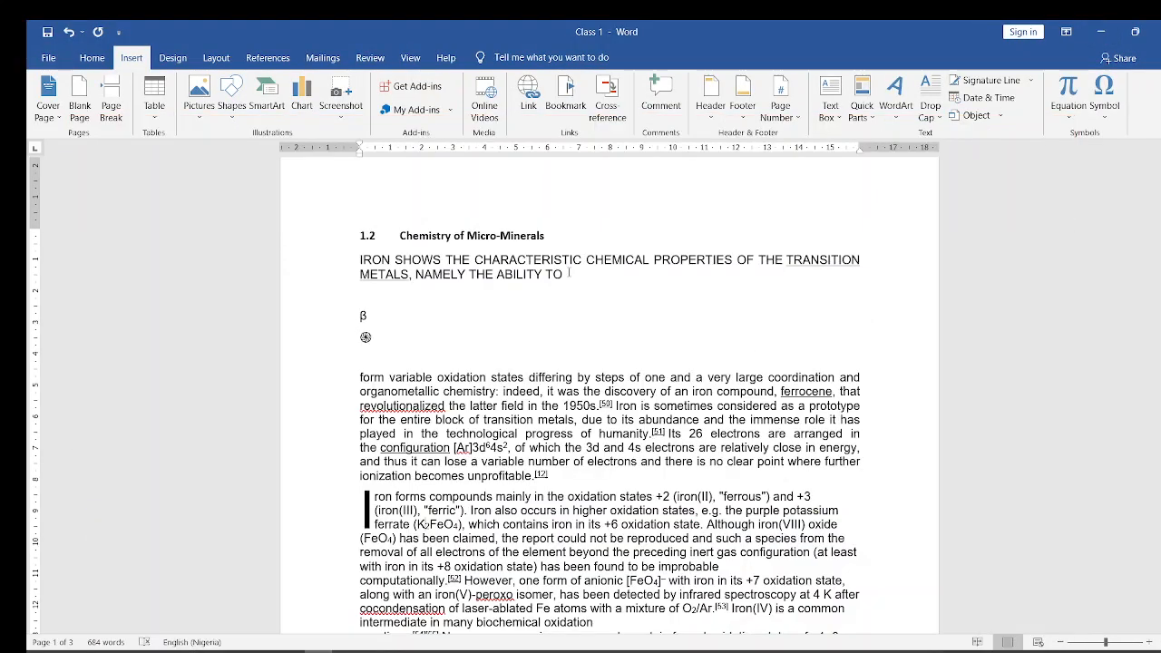
- Look through the editing, insertion and page layout commands, including the border options, to locate the command for splitting text into columns
drag(1159, 214, 1160, 186)
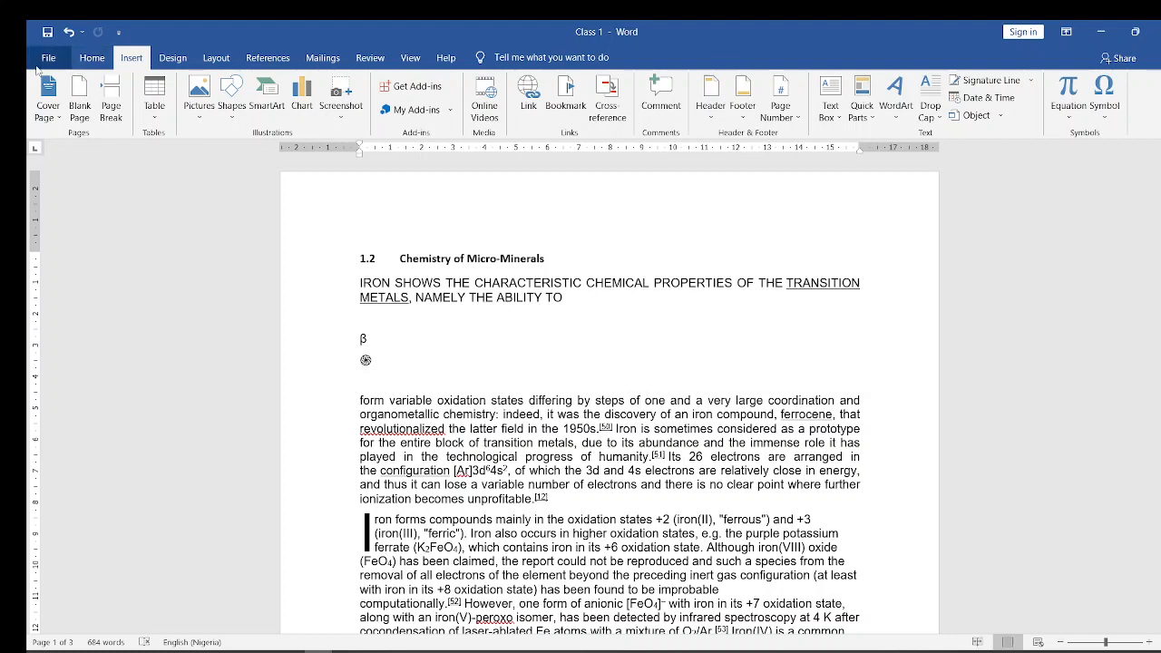
click(93, 60)
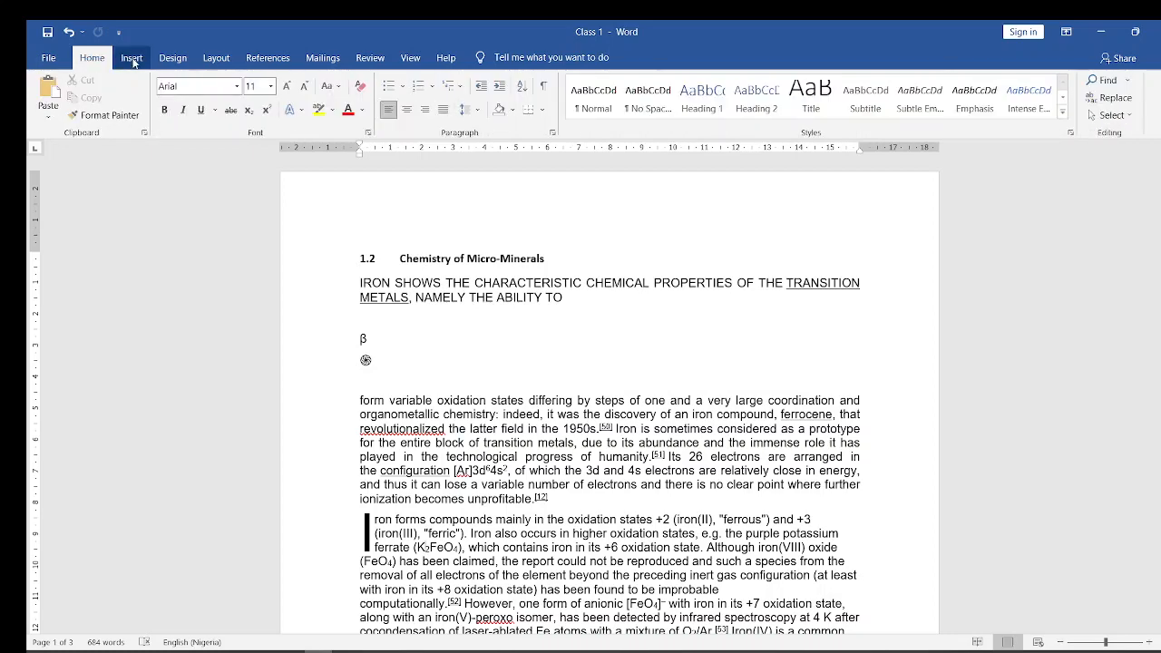
click(133, 60)
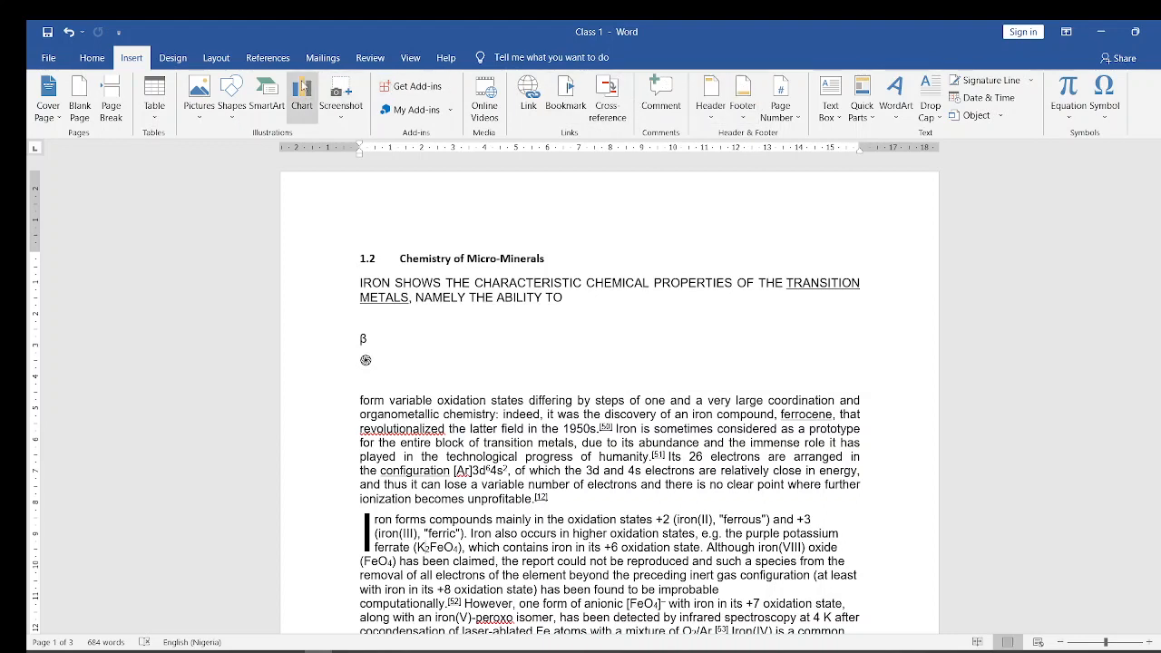
click(93, 60)
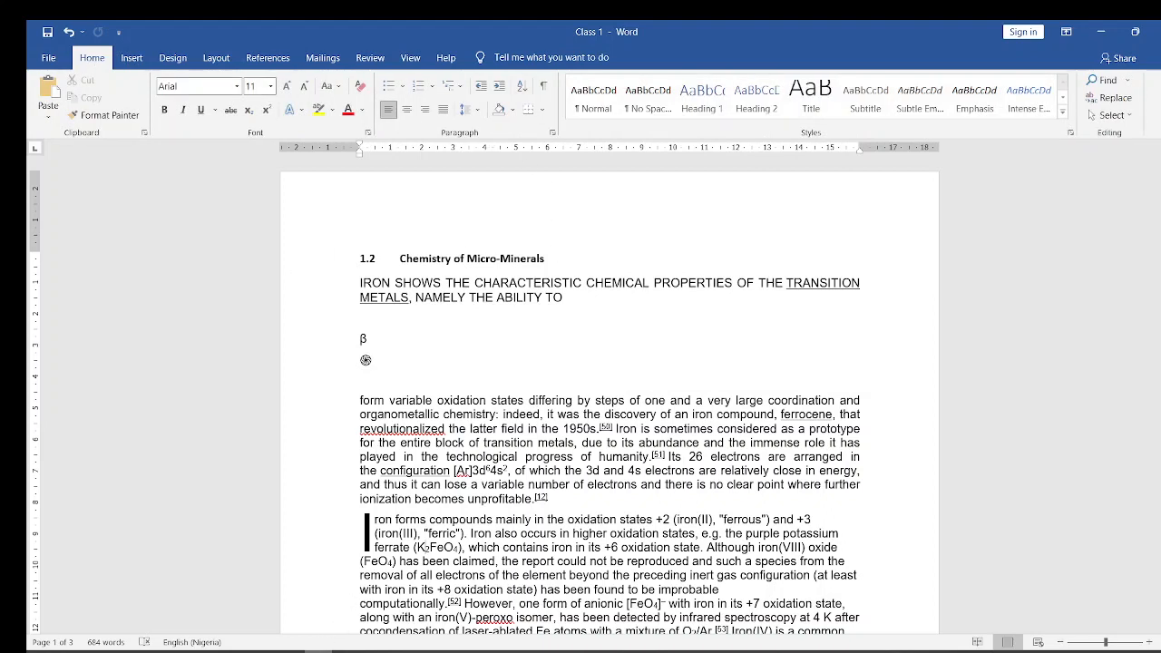
mouse_move(291, 652)
click(544, 110)
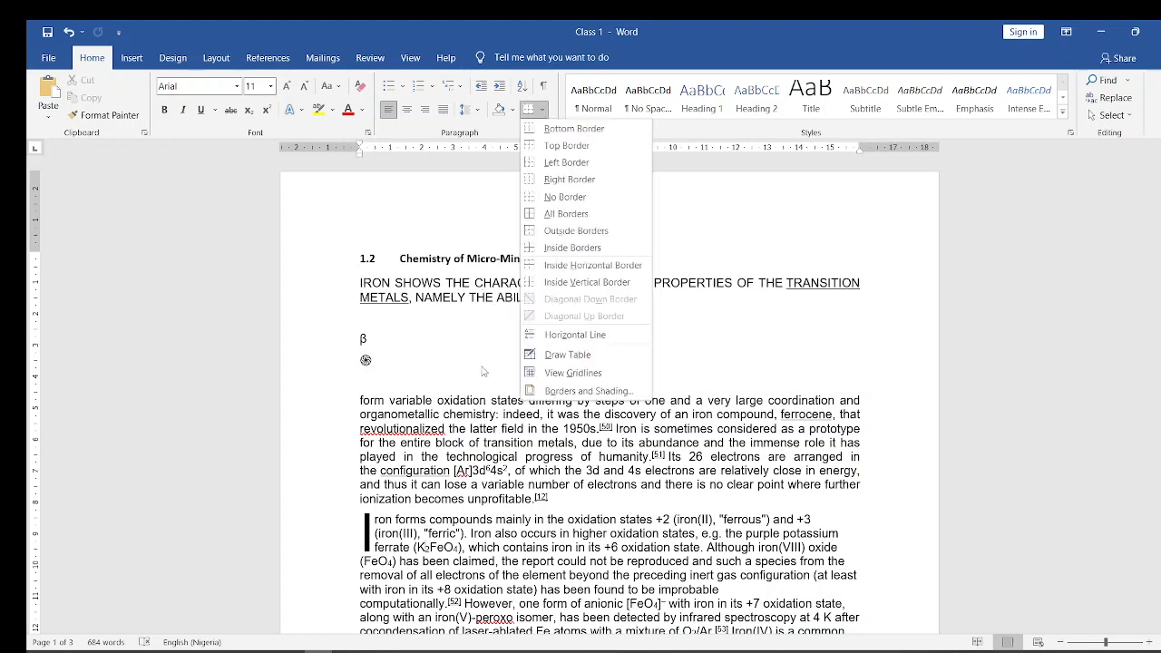
click(482, 367)
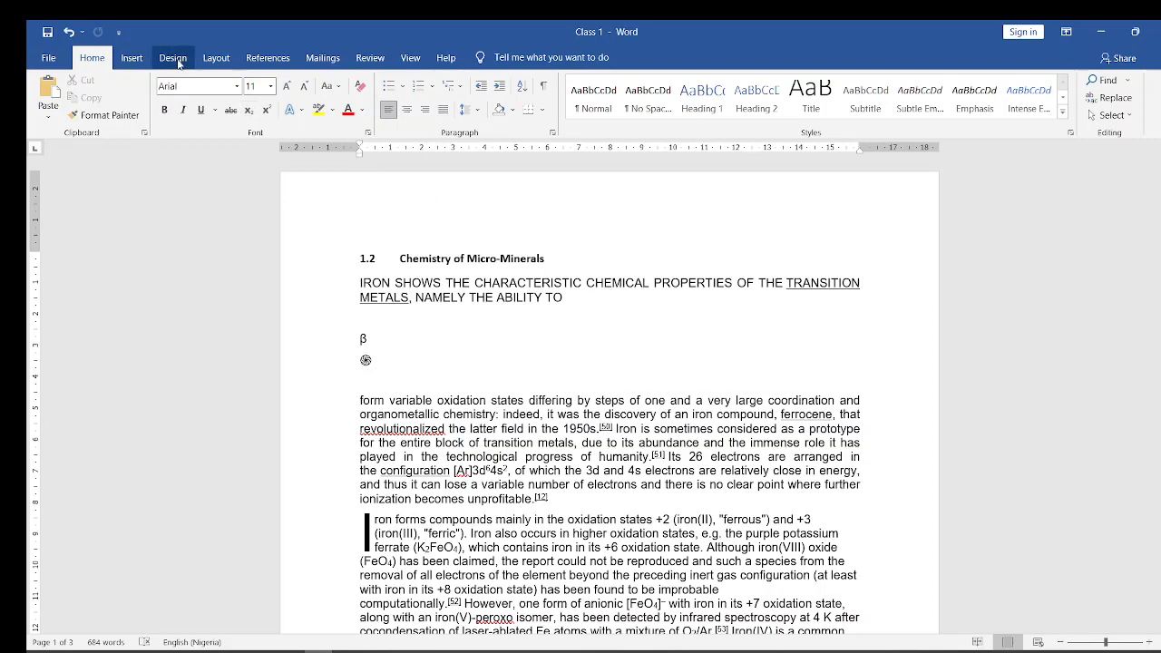
click(132, 58)
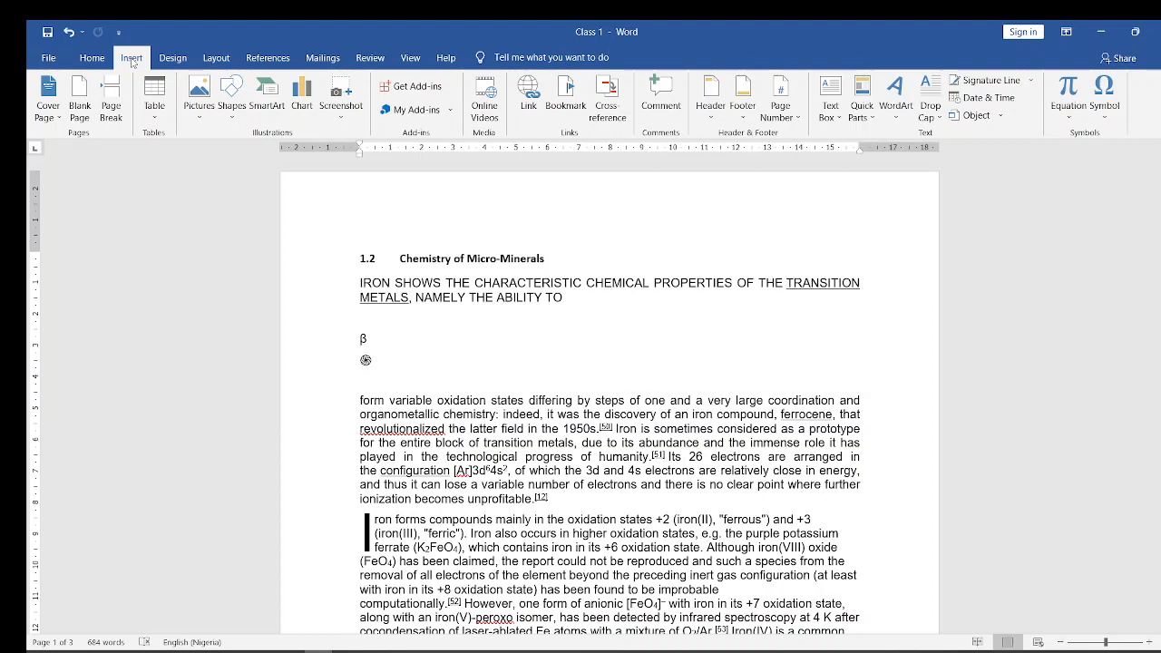
click(217, 58)
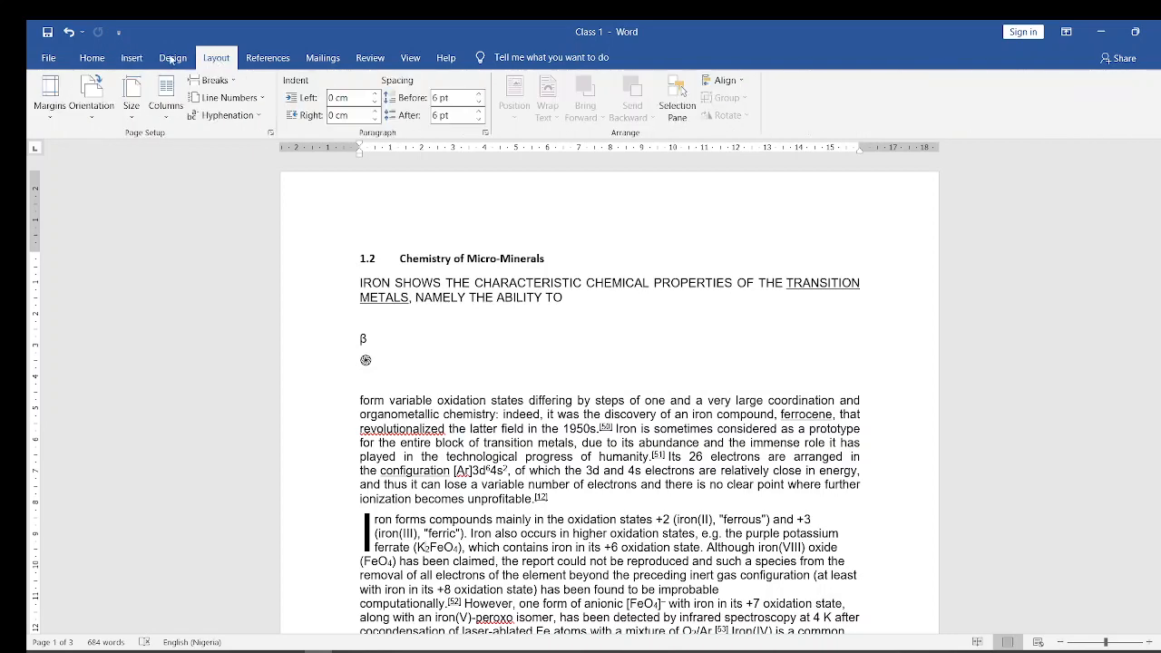
click(84, 60)
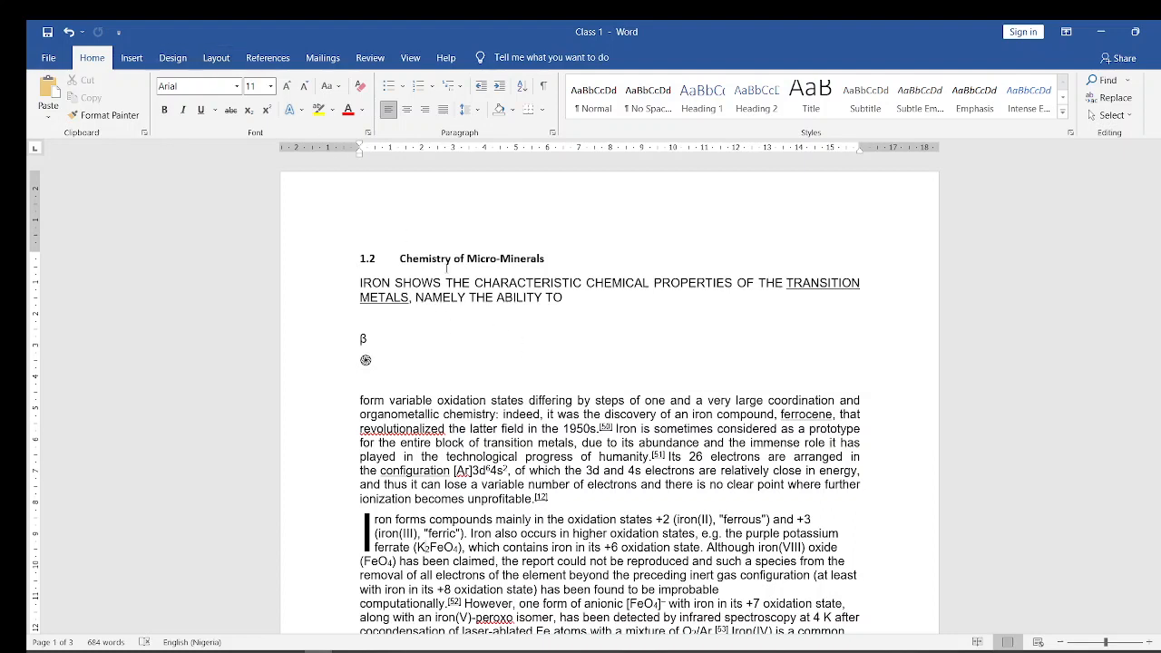
click(218, 62)
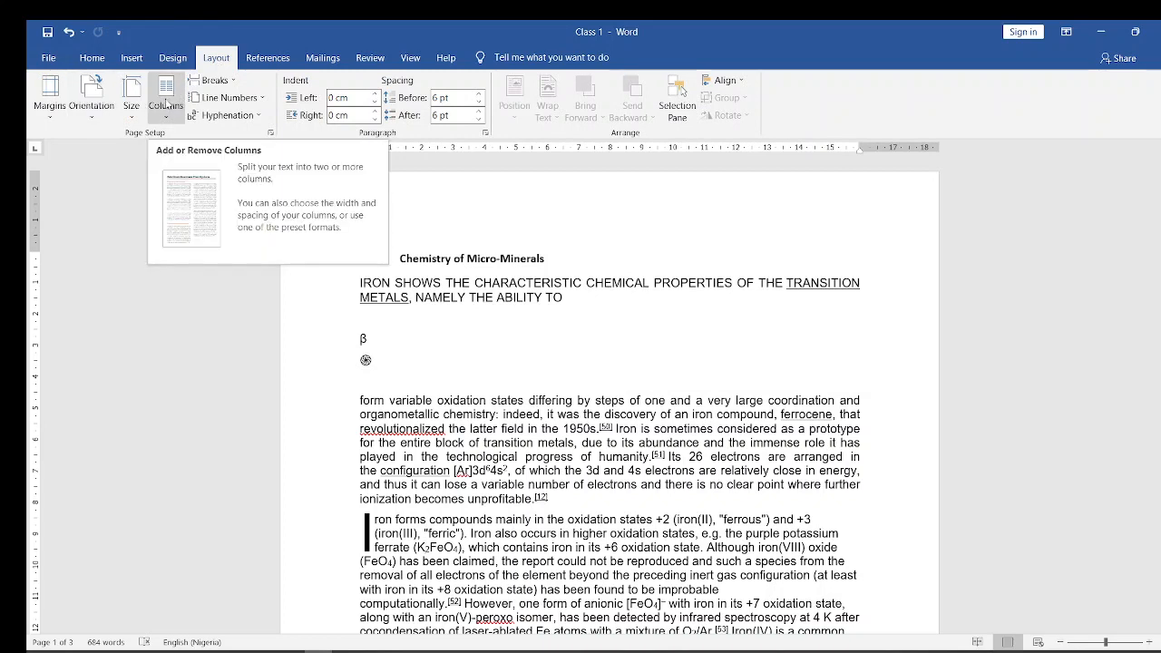
click(166, 100)
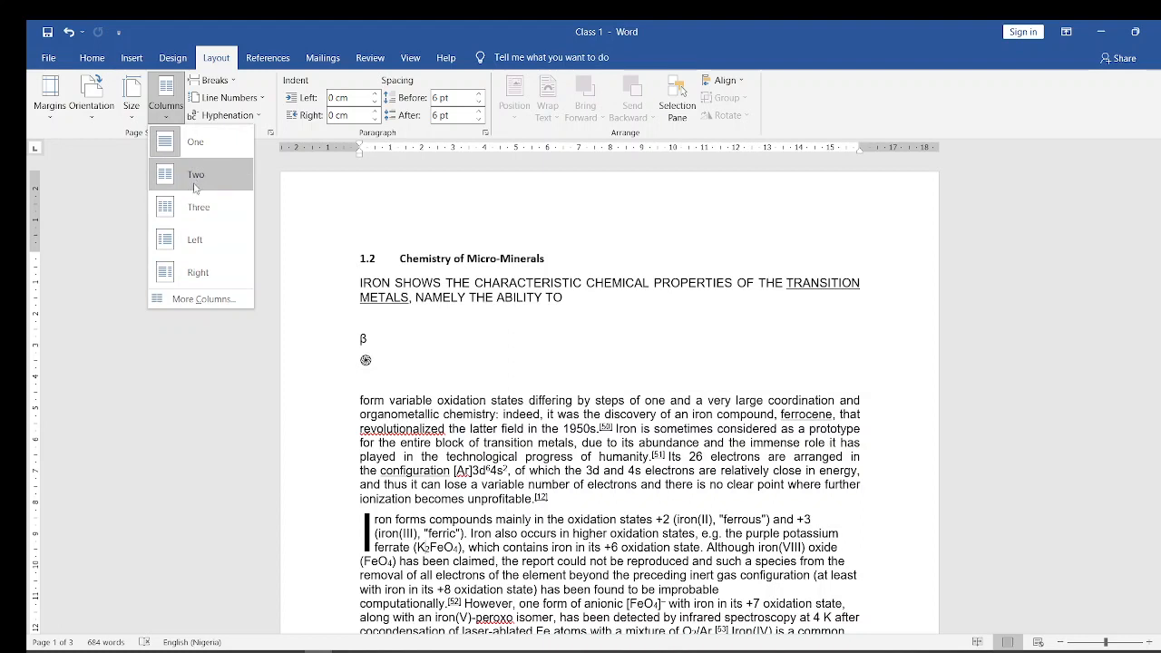
click(196, 300)
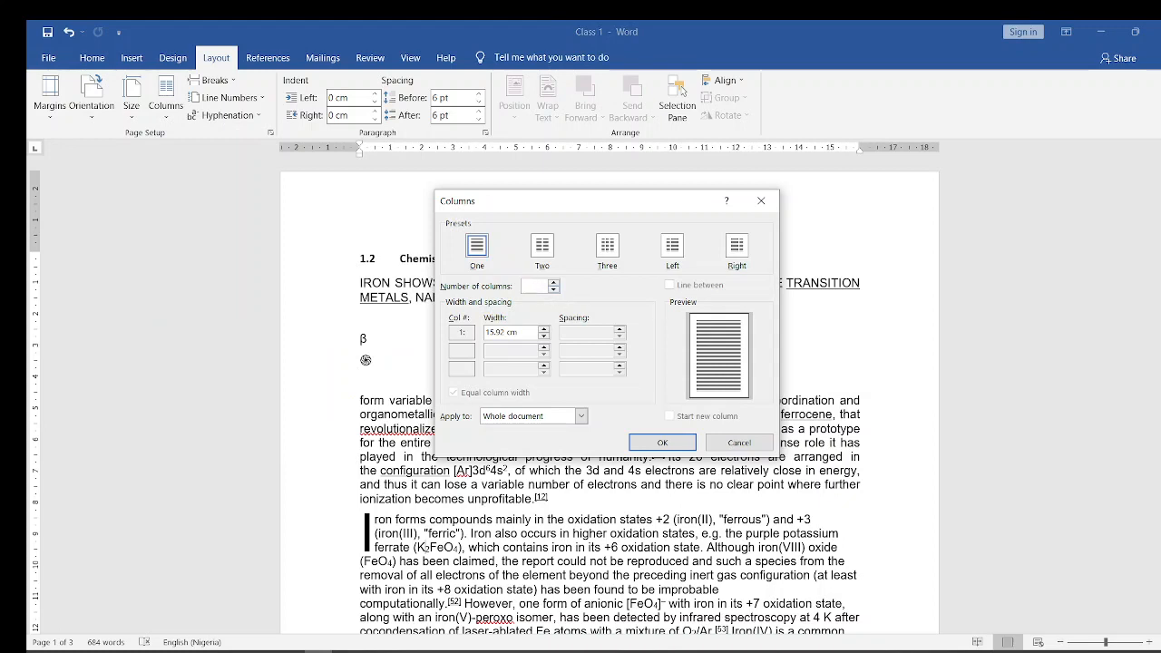
click(740, 443)
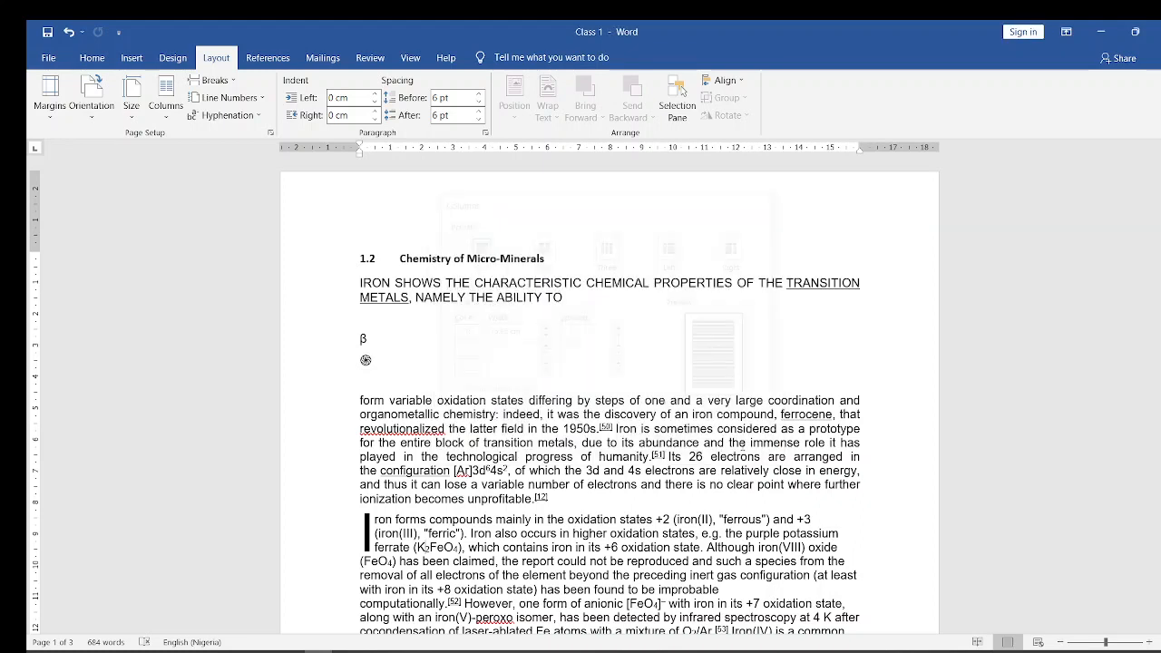
click(167, 116)
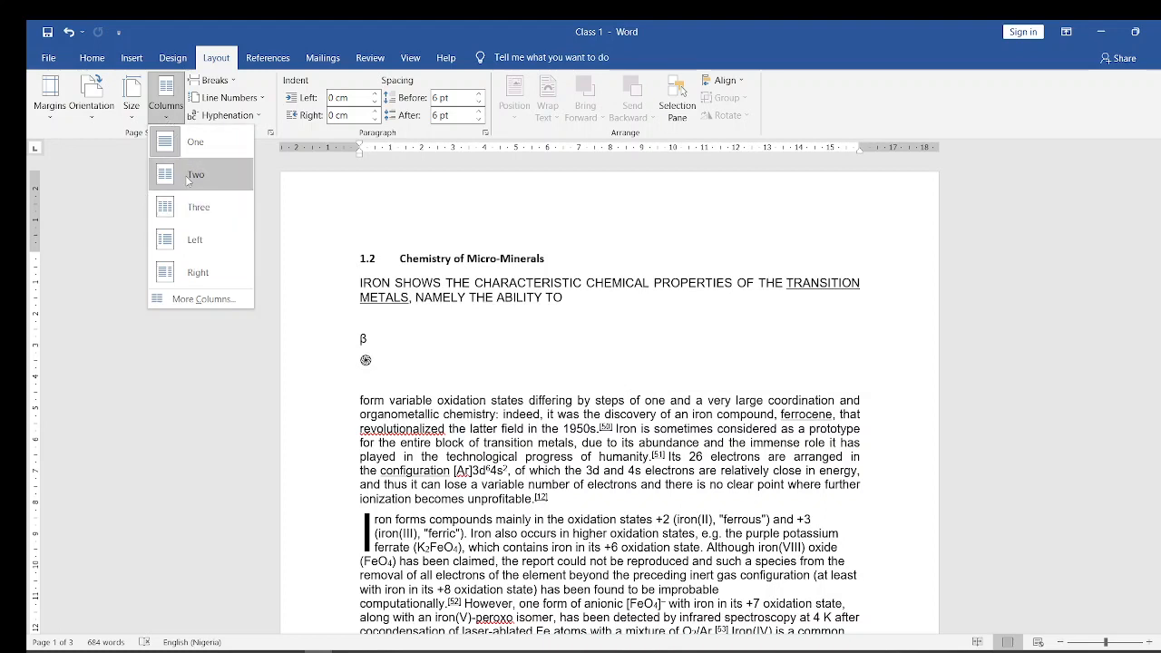
click(358, 258)
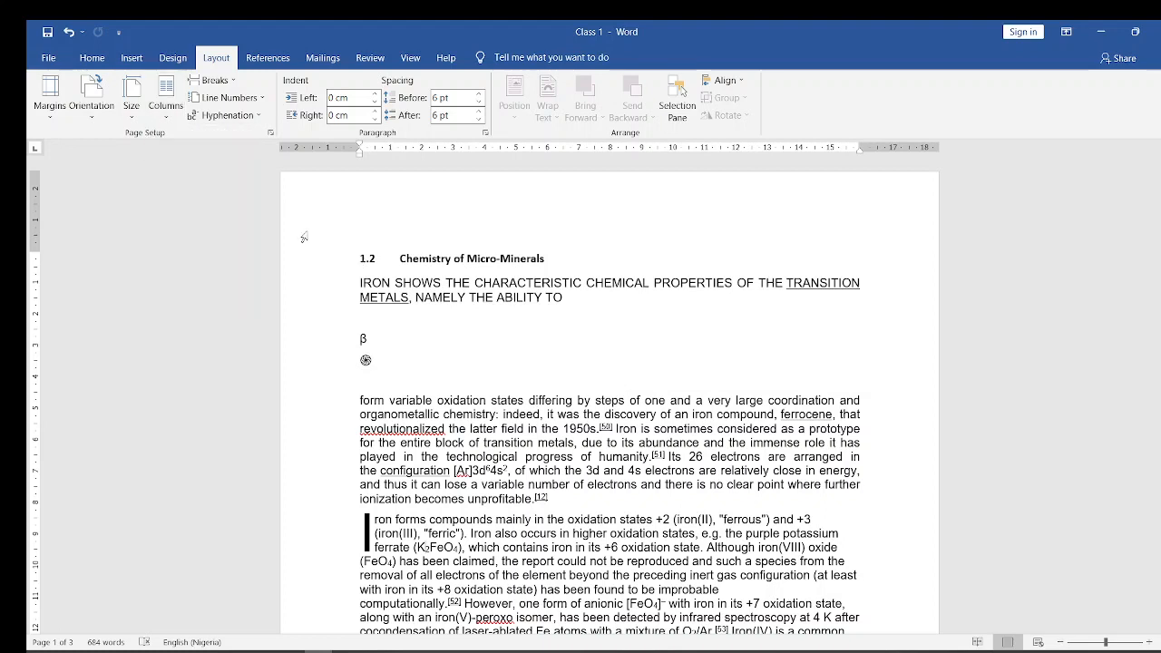
- Arrange the Class 1 document's text in three columns and review the page from its beginning
click(169, 118)
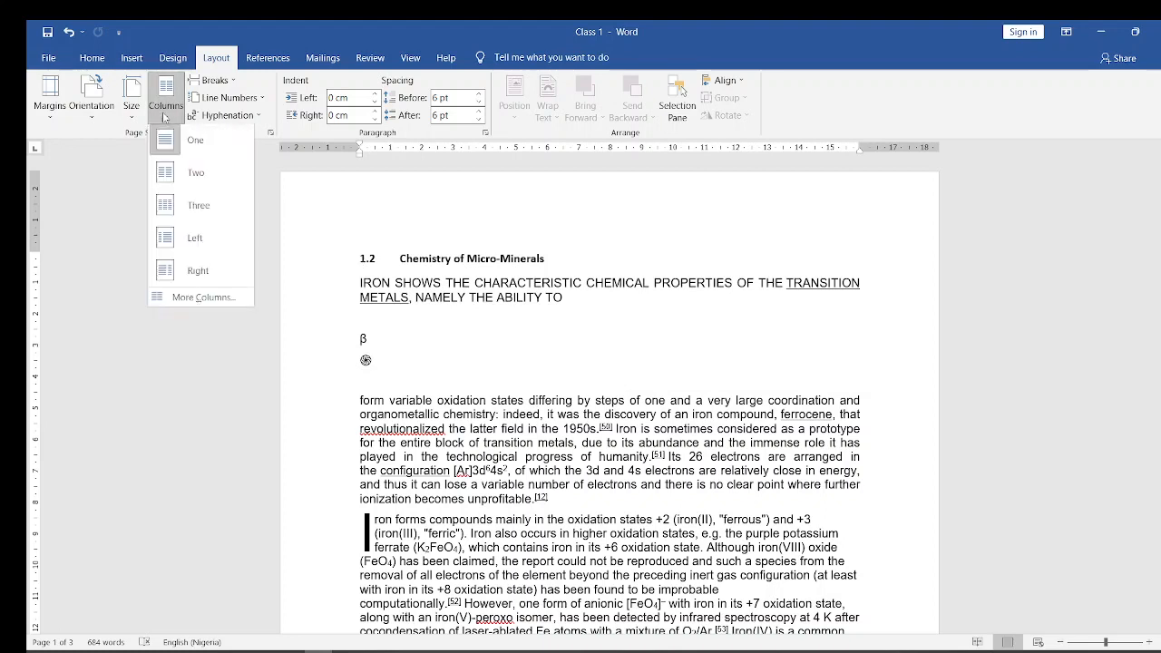
click(172, 215)
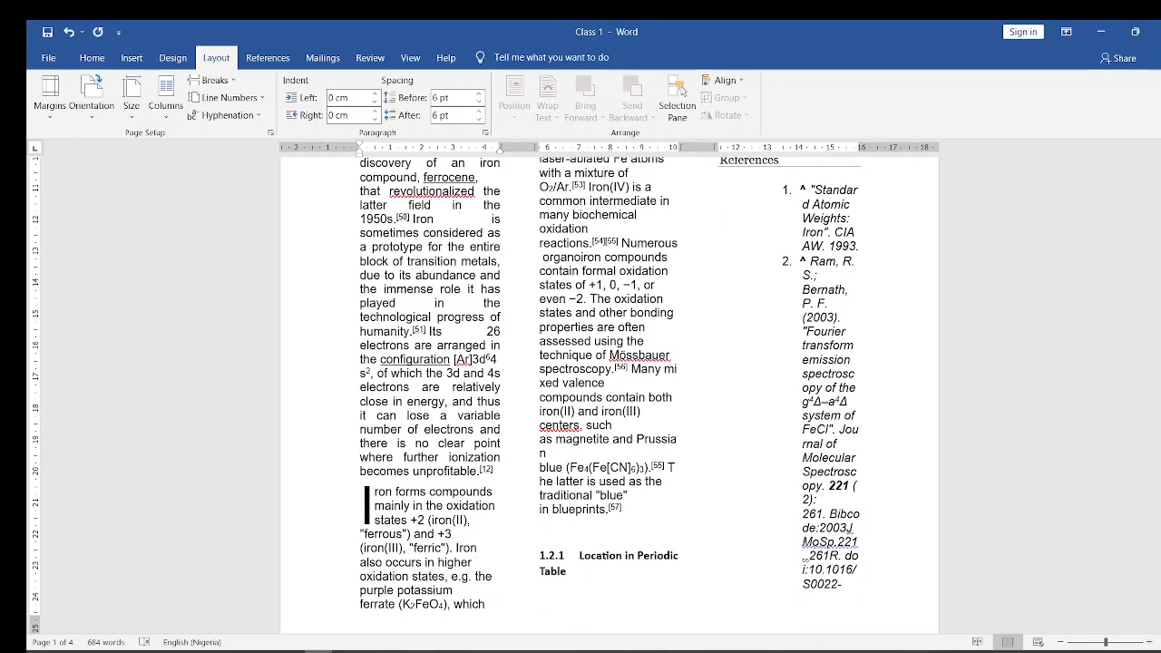
drag(1160, 272, 1159, 231)
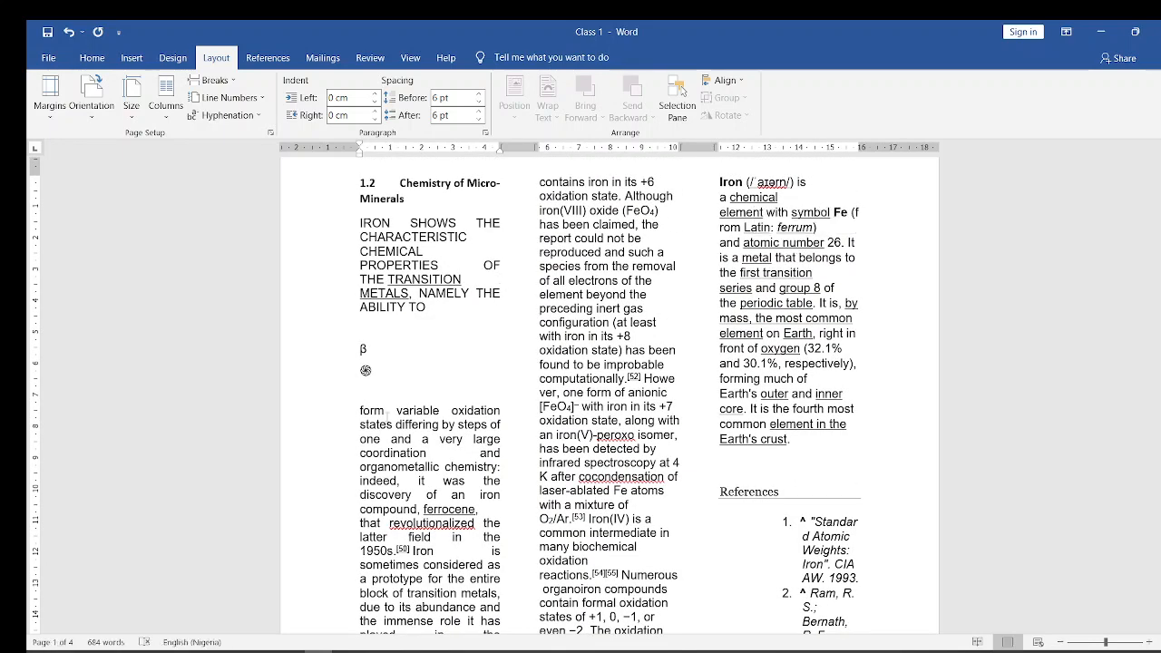
- Switch to the Microsoft Word course (2) presentation in PowerPoint, view the Font Commands (Control D) slide, and return to the Class 1 document in Word
mouse_move(290, 652)
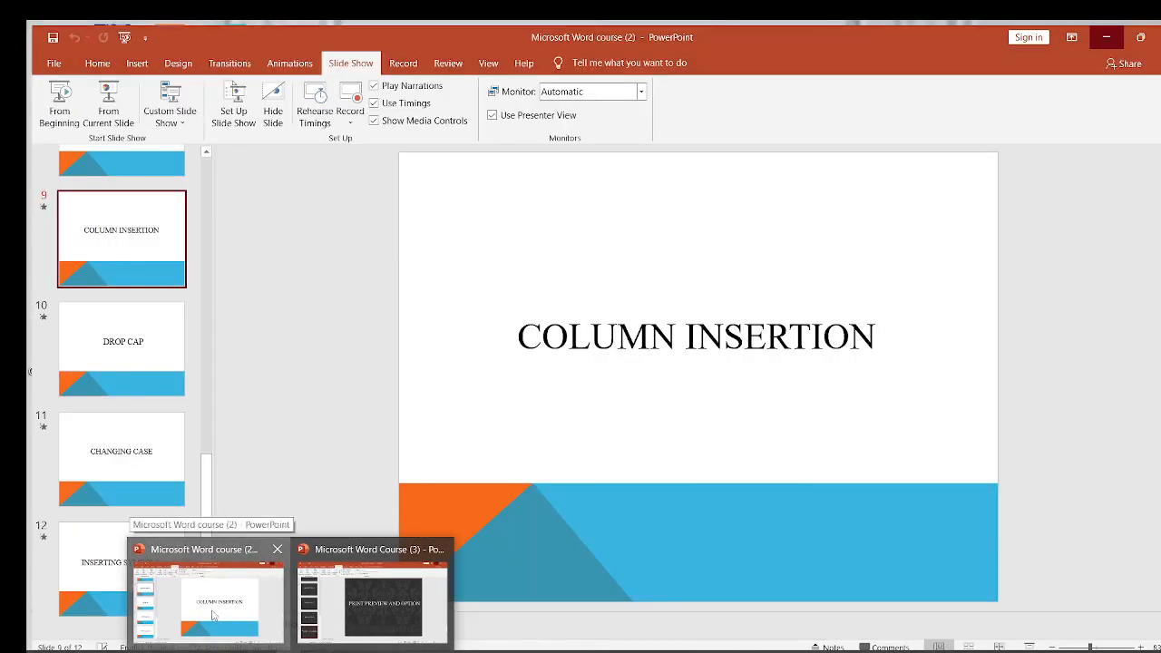
click(213, 616)
click(110, 164)
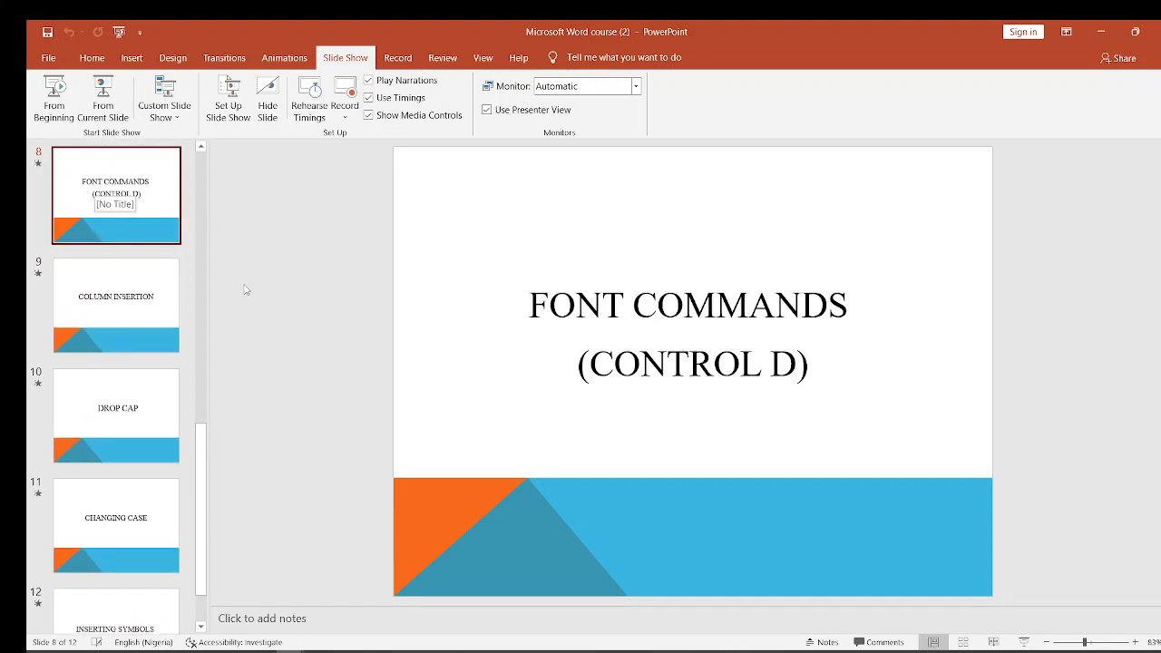
click(1103, 32)
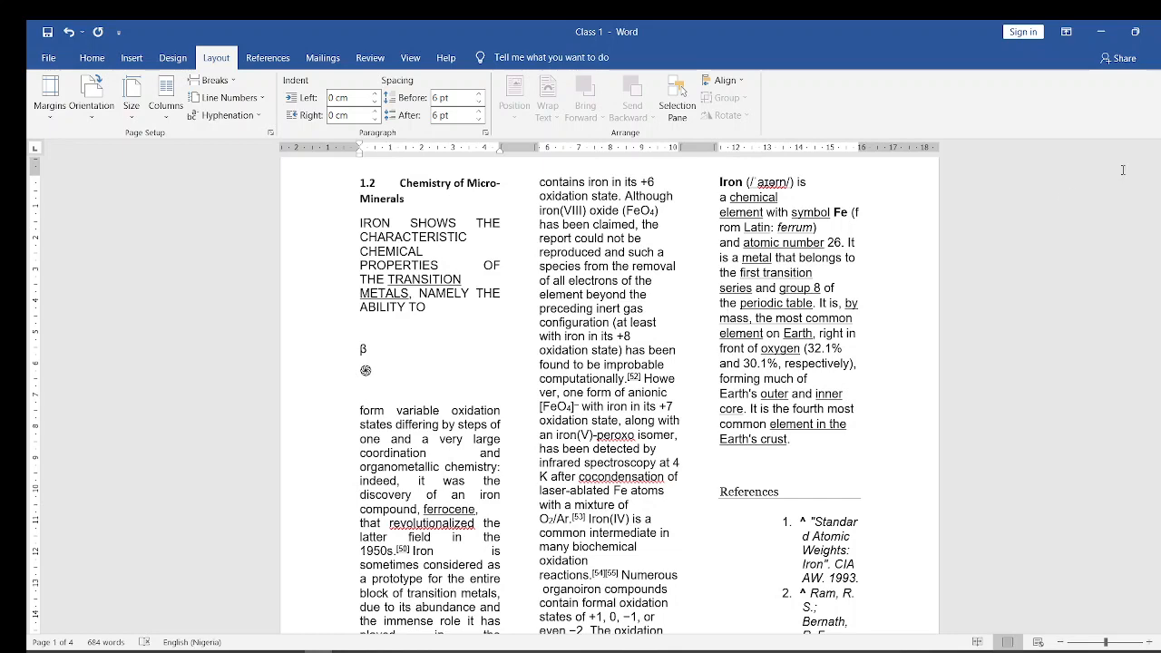
drag(1160, 207, 1160, 589)
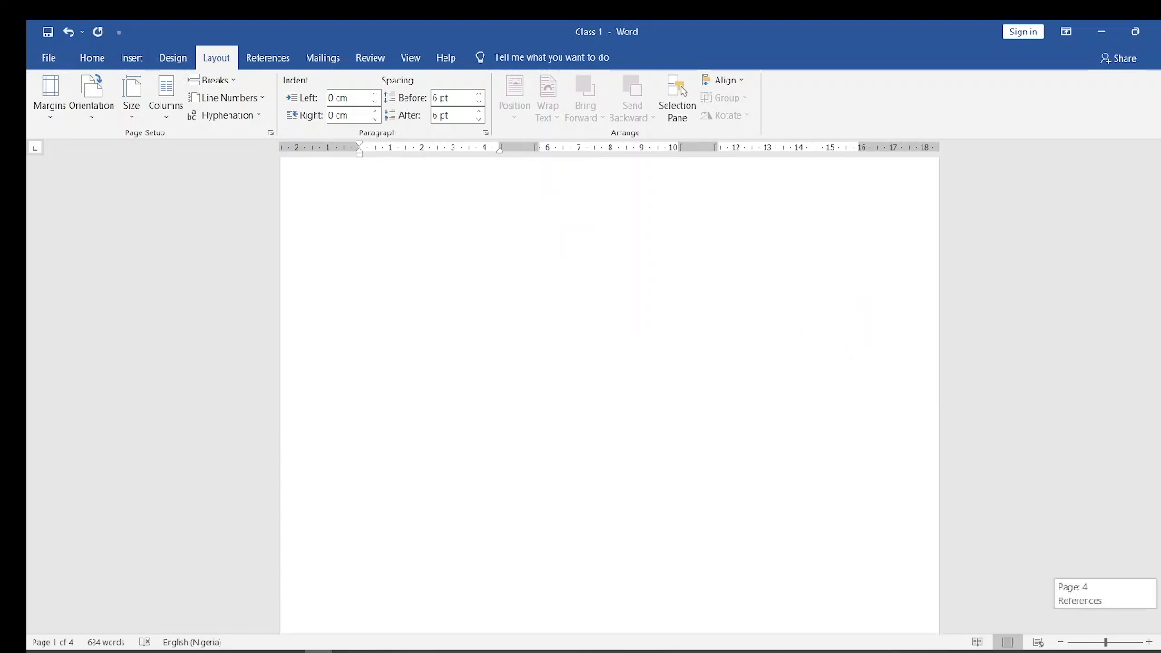
drag(1160, 589, 1160, 586)
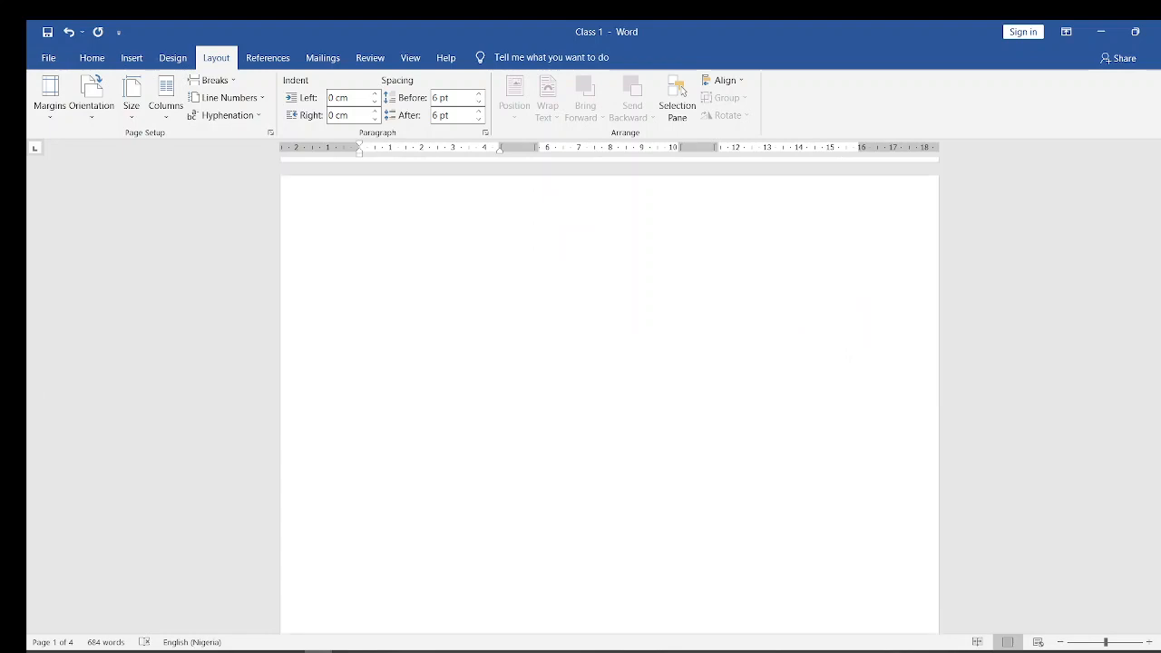
click(360, 259)
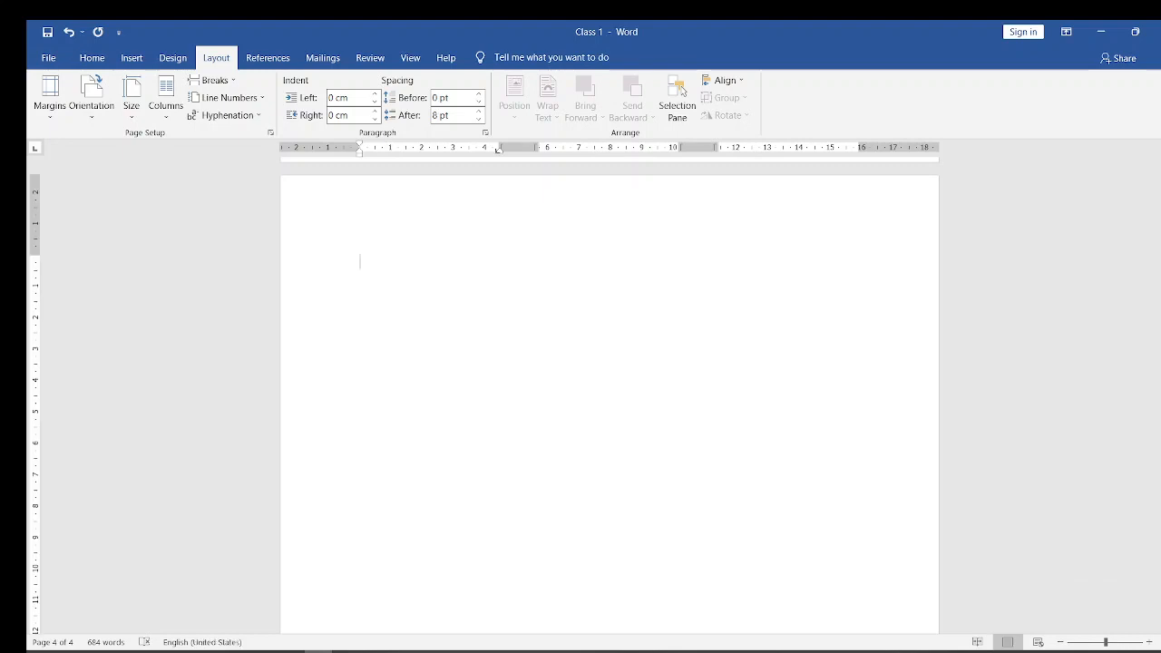
drag(1158, 526, 1149, 145)
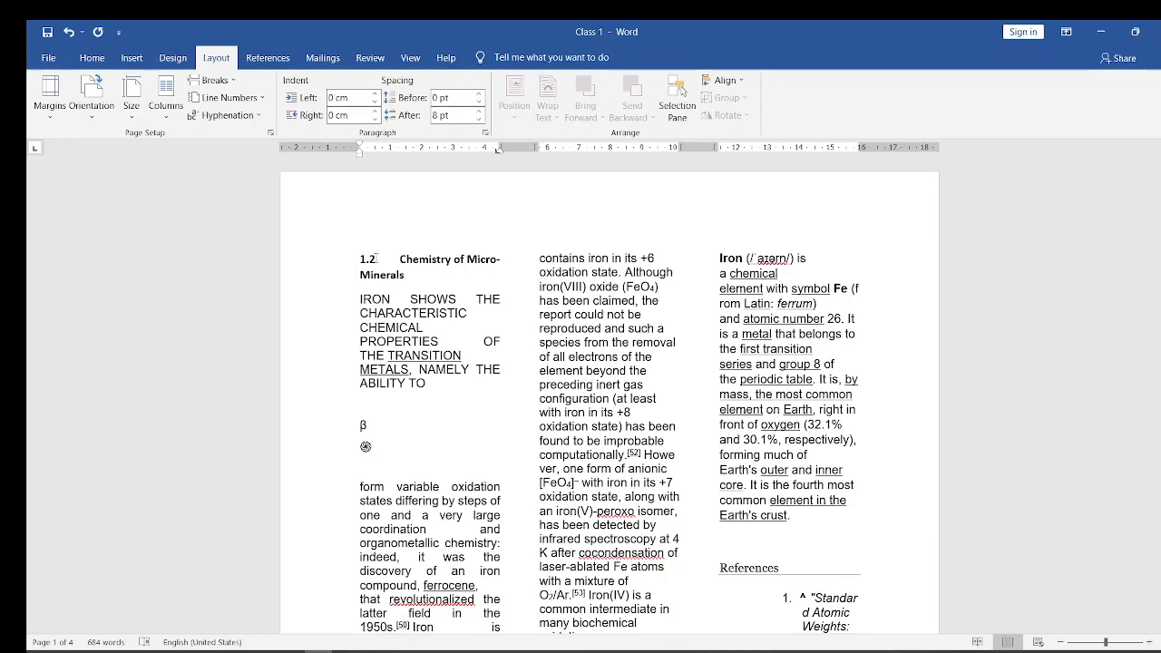
- Preview the Italic, Bold and Bold Italic font styles on the words "IRON SHOWS THE" and look through the available fonts and sizes
drag(363, 300, 502, 298)
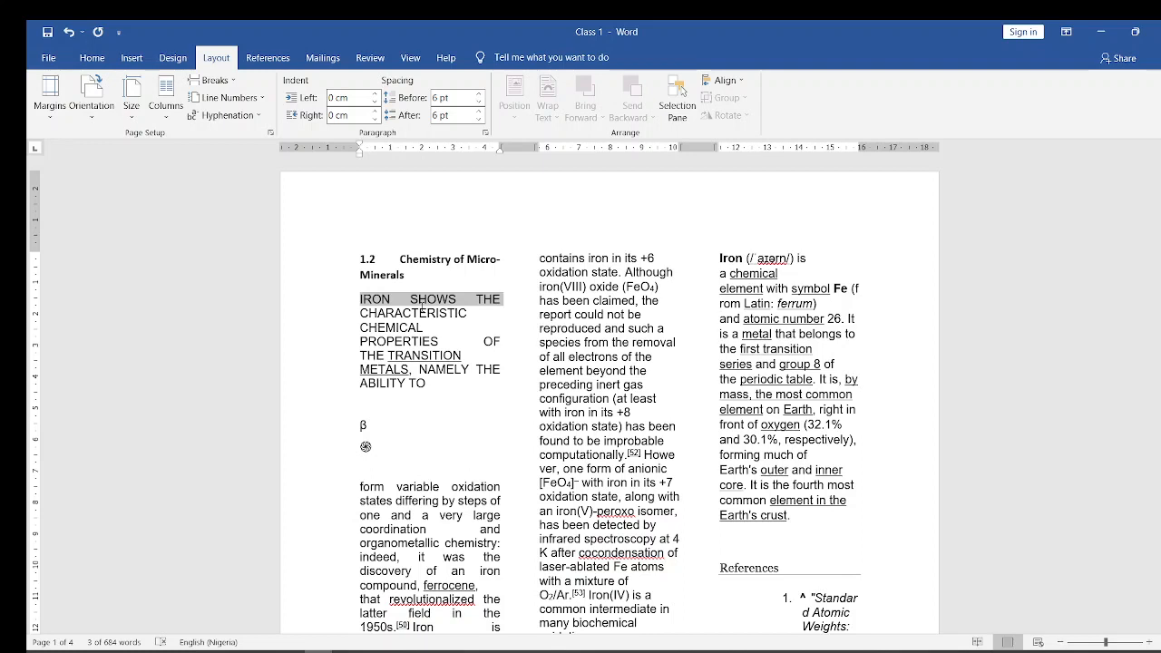
key(ctrl+d)
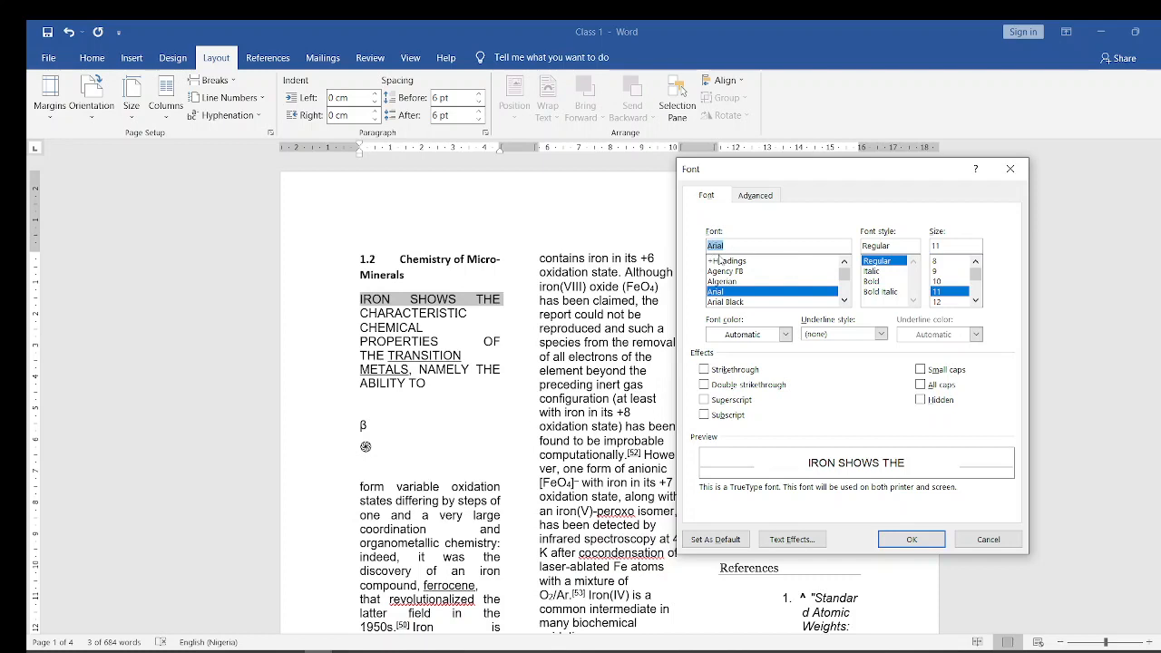
drag(845, 274, 847, 300)
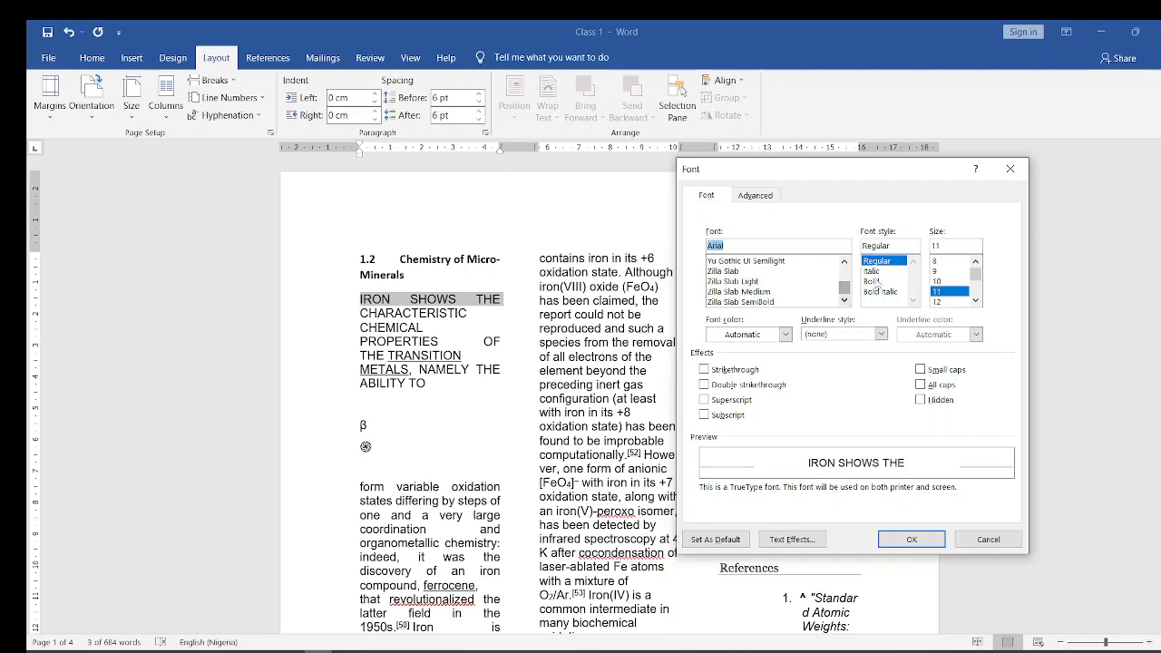
click(873, 271)
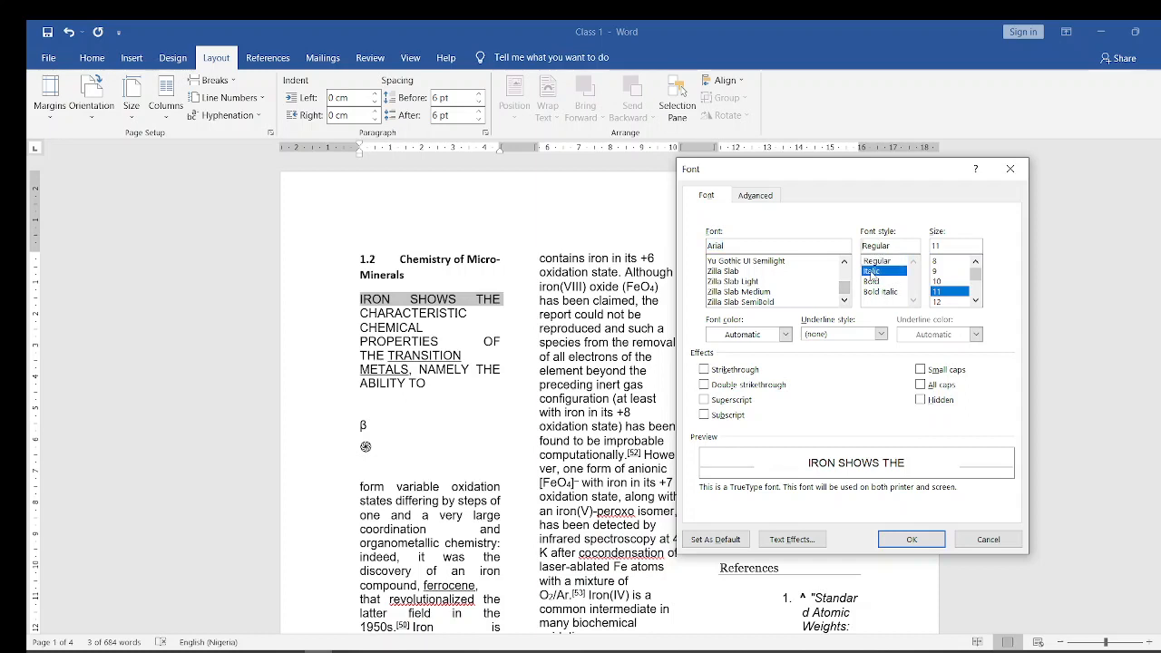
click(873, 281)
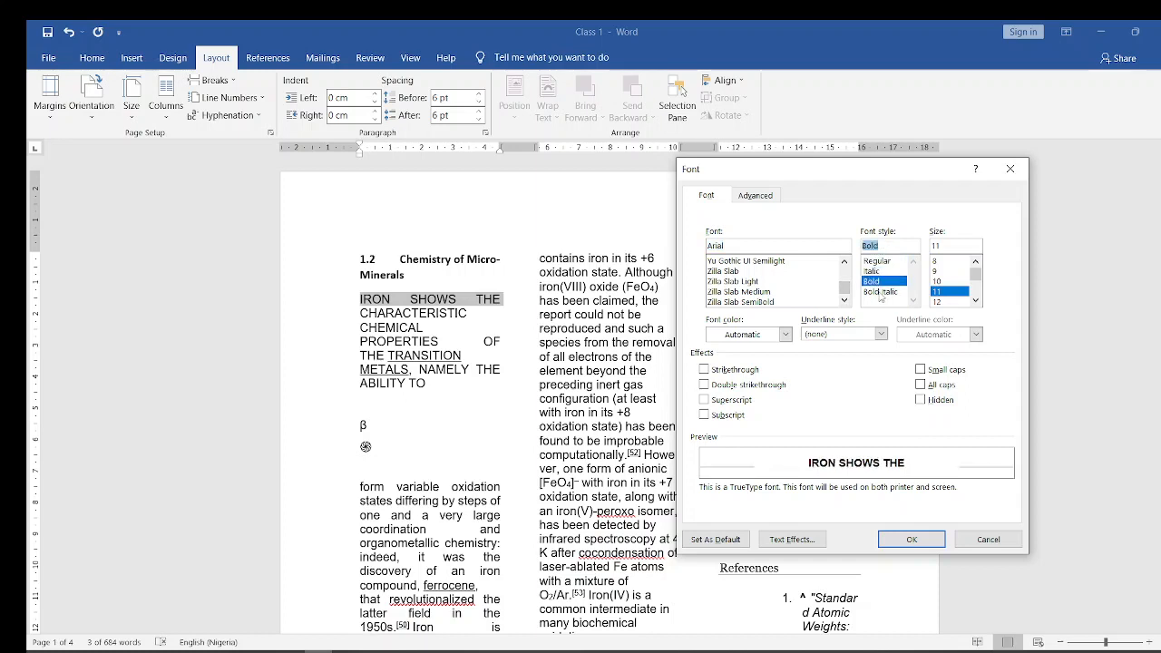
click(881, 294)
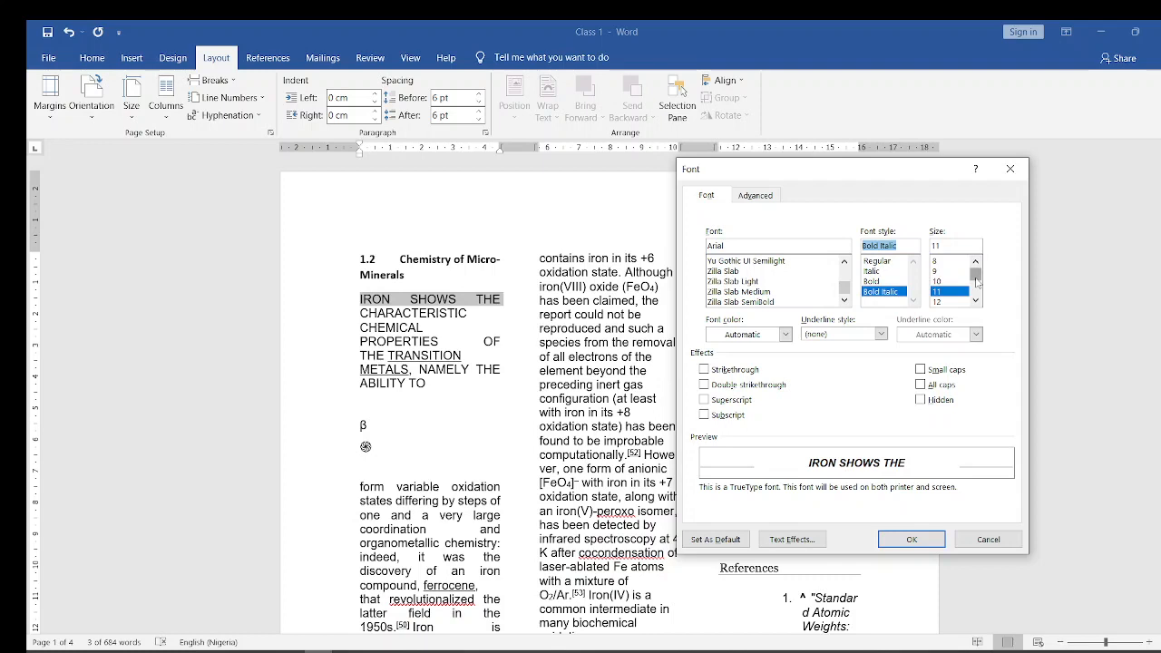
drag(975, 282, 976, 285)
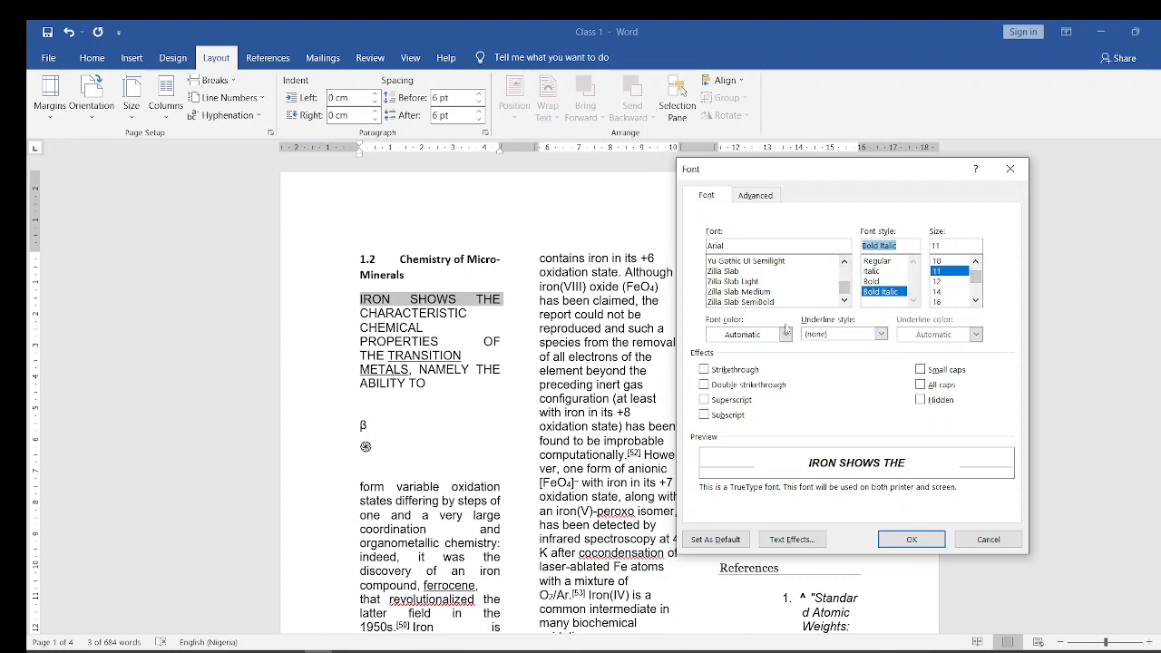
- Try the strikethrough, double strikethrough, superscript and subscript effects on "IRON SHOWS THE", and cancel the font changes
click(705, 370)
click(704, 385)
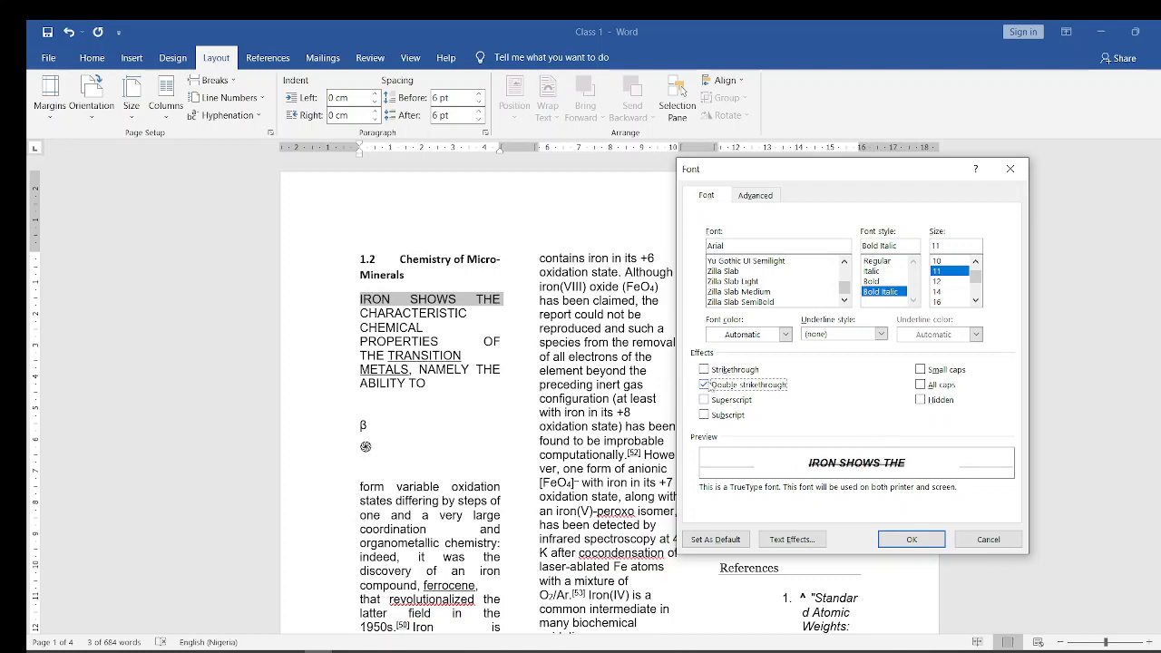
click(704, 400)
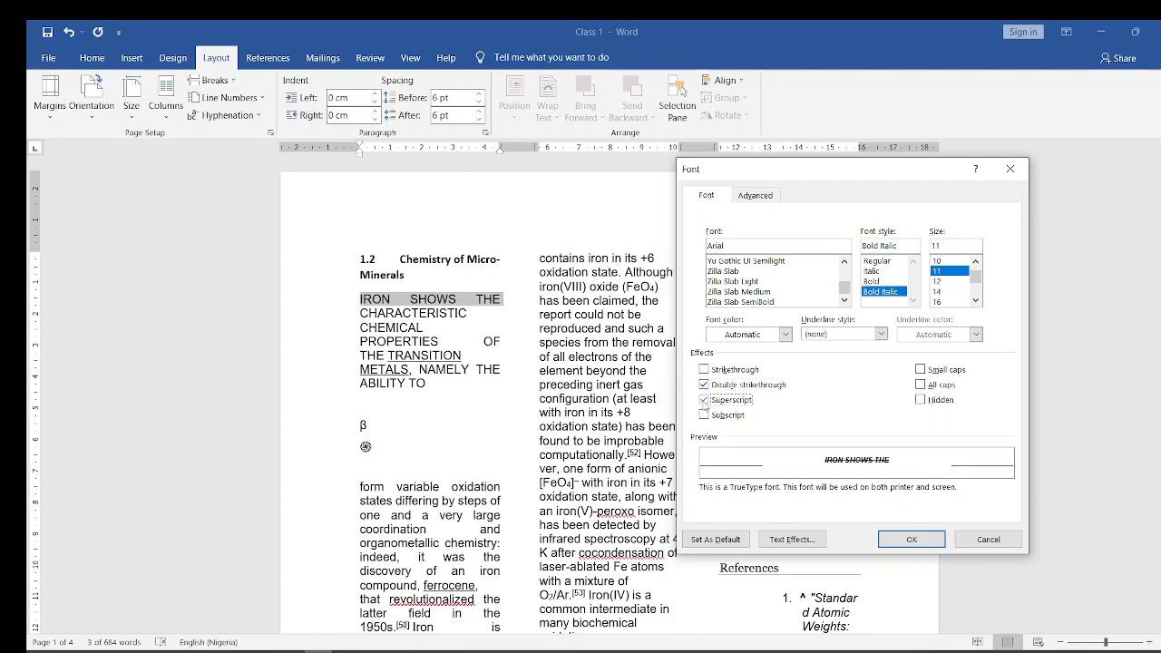
click(705, 416)
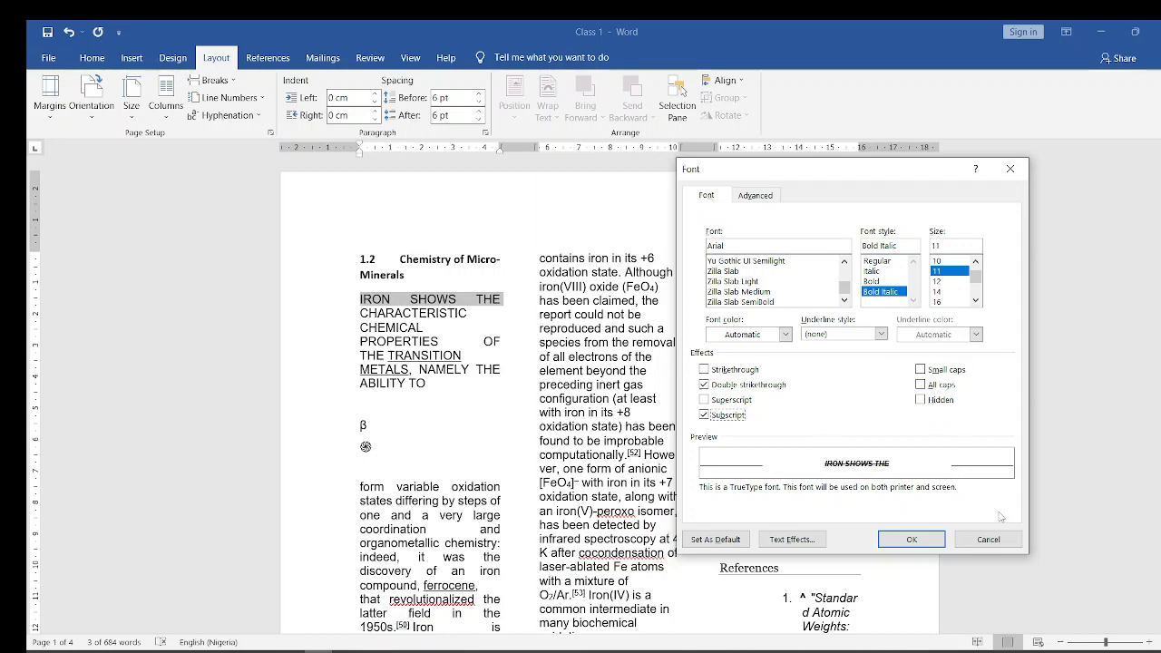
click(998, 540)
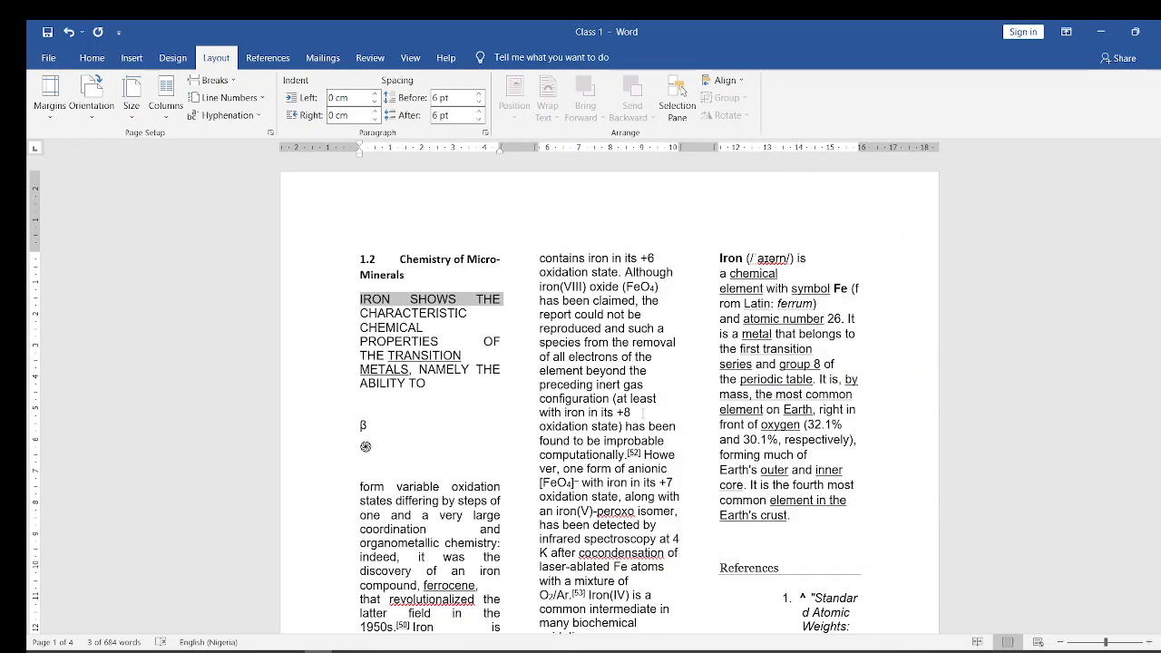
- View the font settings for "IRON SHOWS THE" and again with no text selected, closing them each time without changes
key(ctrl+d)
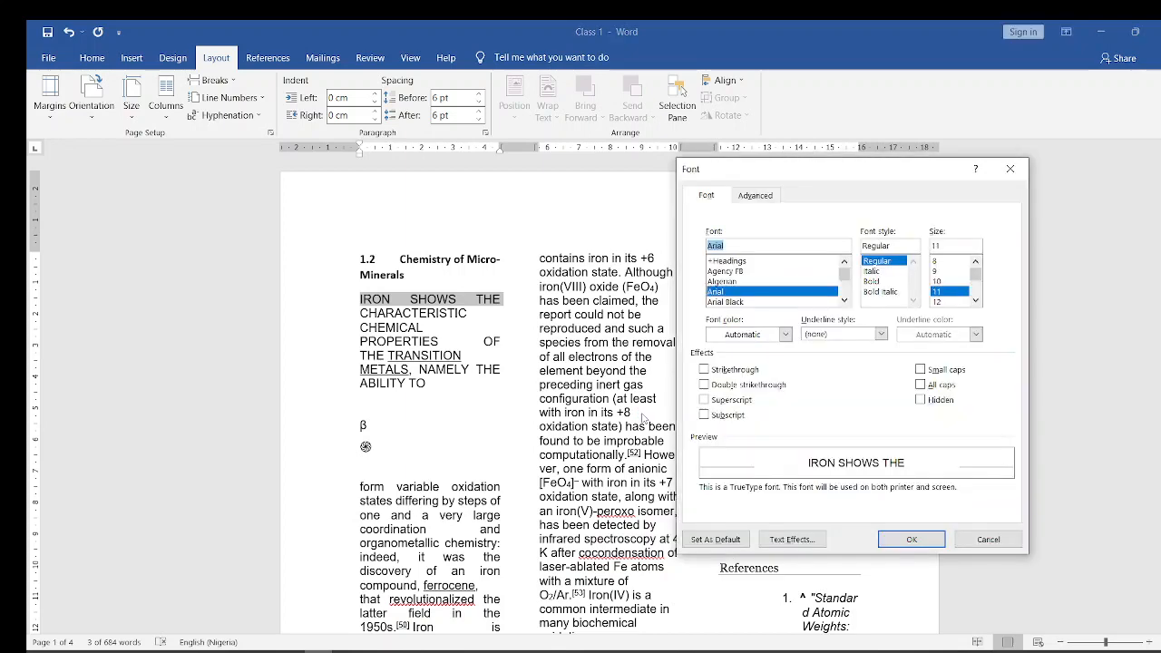
click(1009, 168)
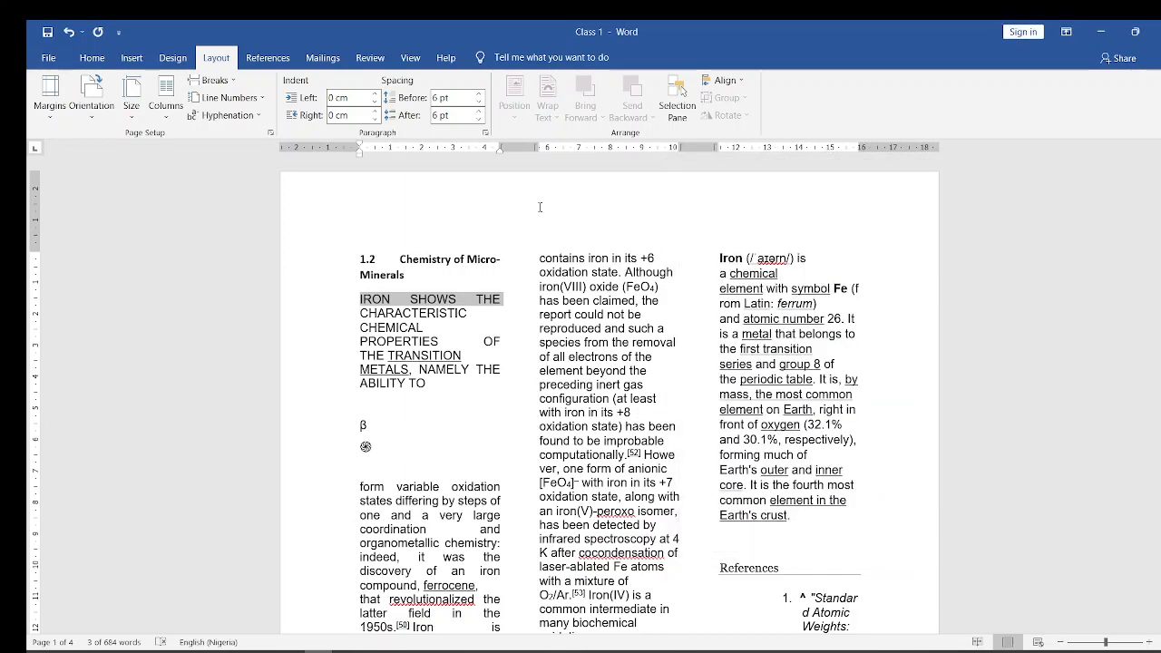
click(472, 342)
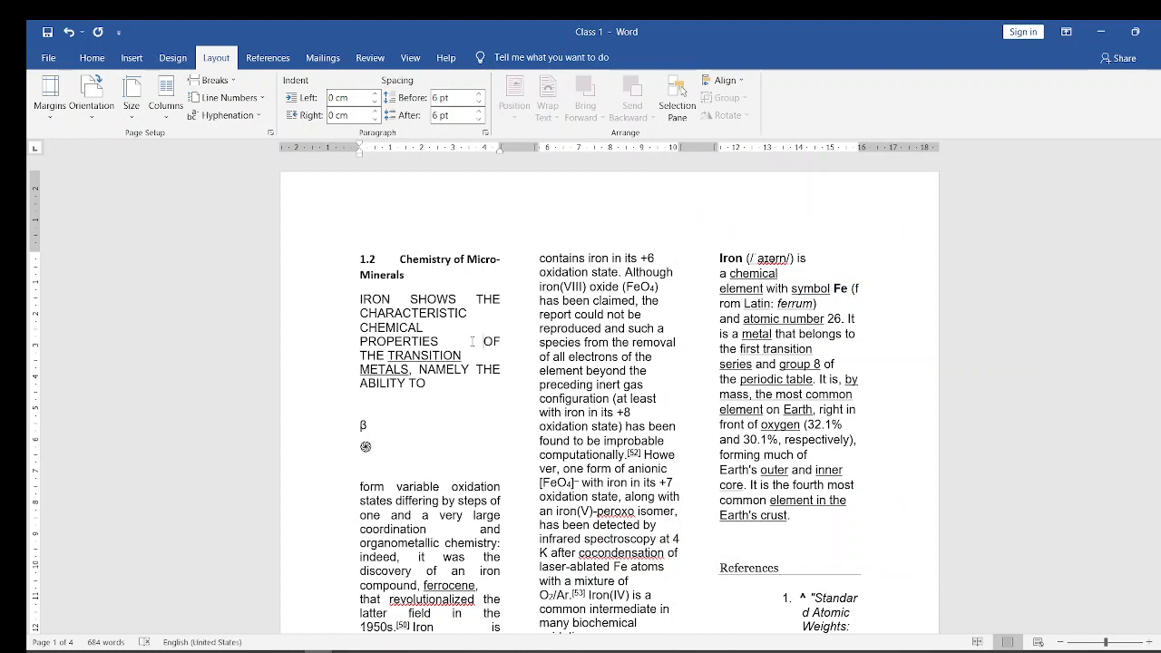
key(ctrl+d)
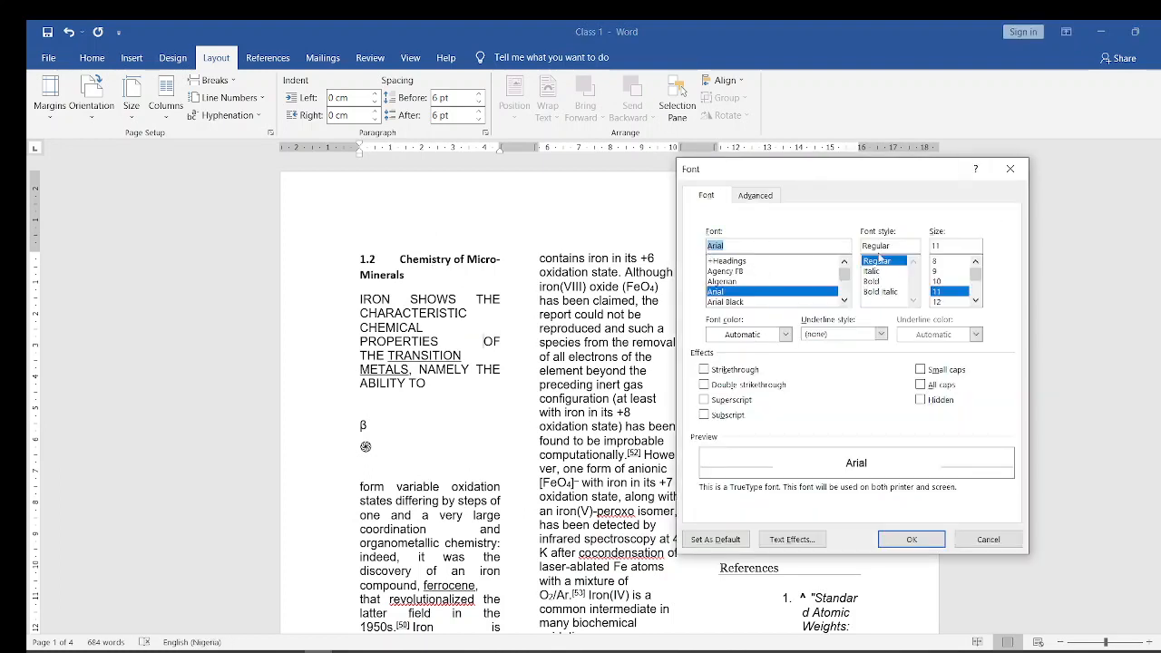
click(1013, 172)
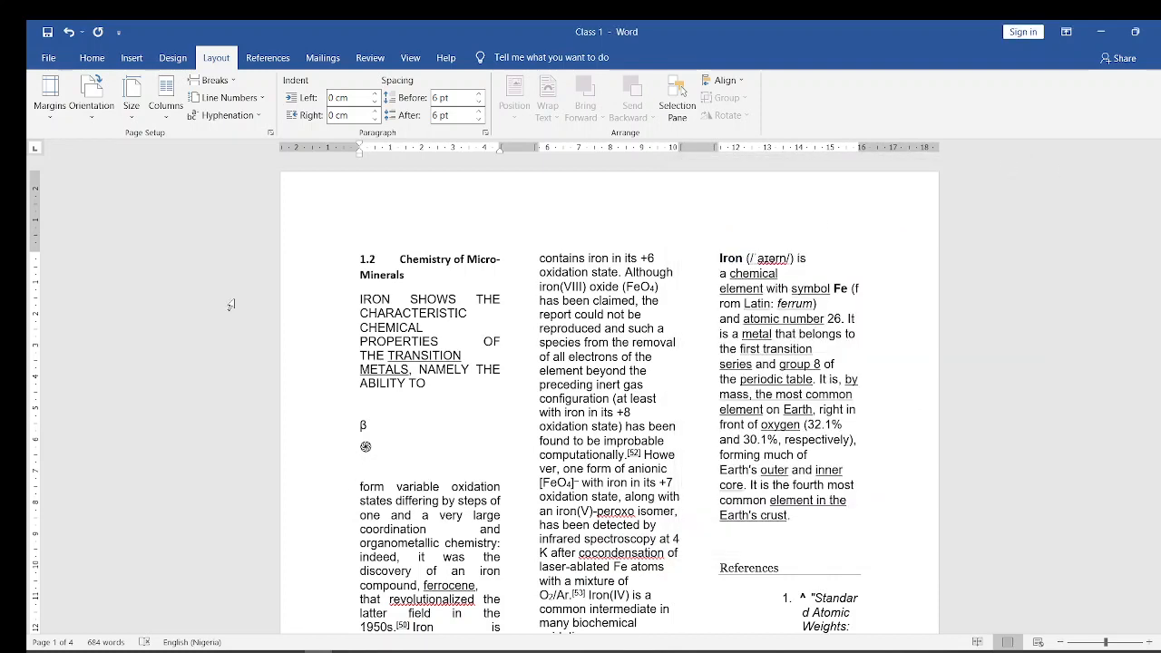
- Format the words "form variable oxidation" in Arial Black at size 18
click(92, 60)
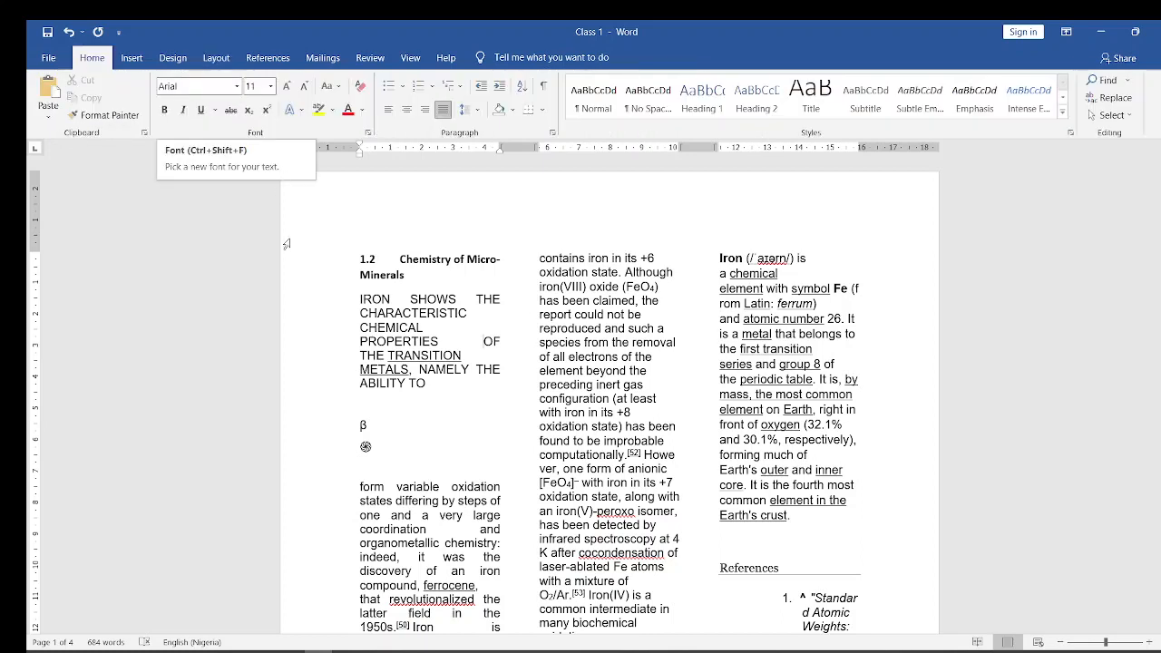
click(347, 493)
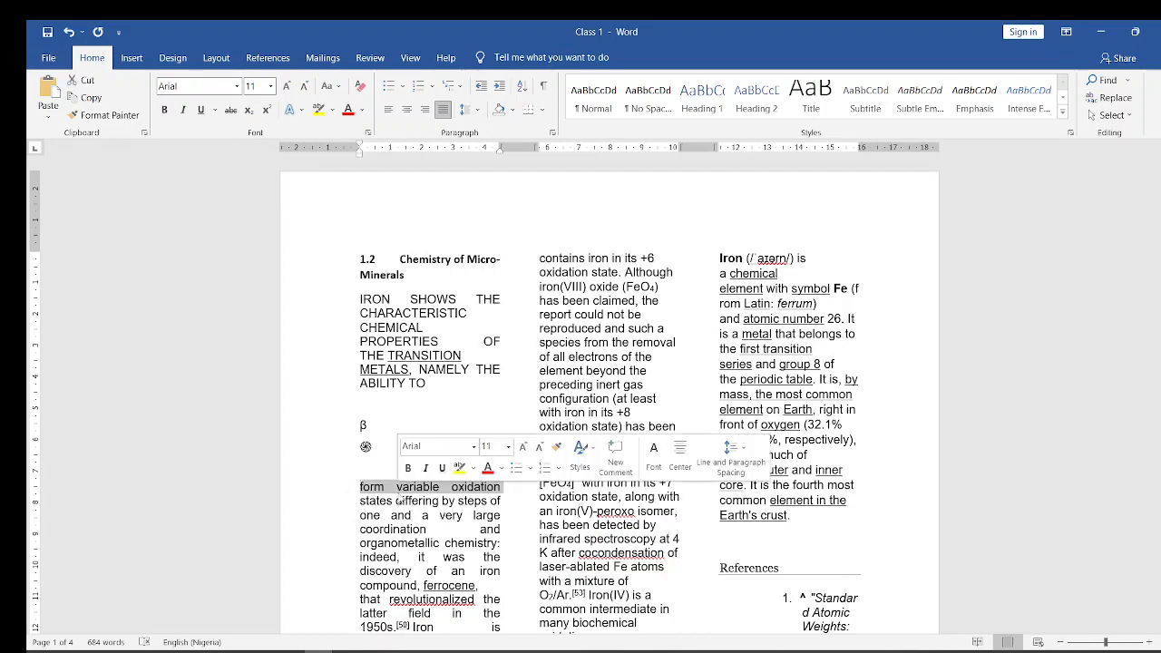
click(238, 87)
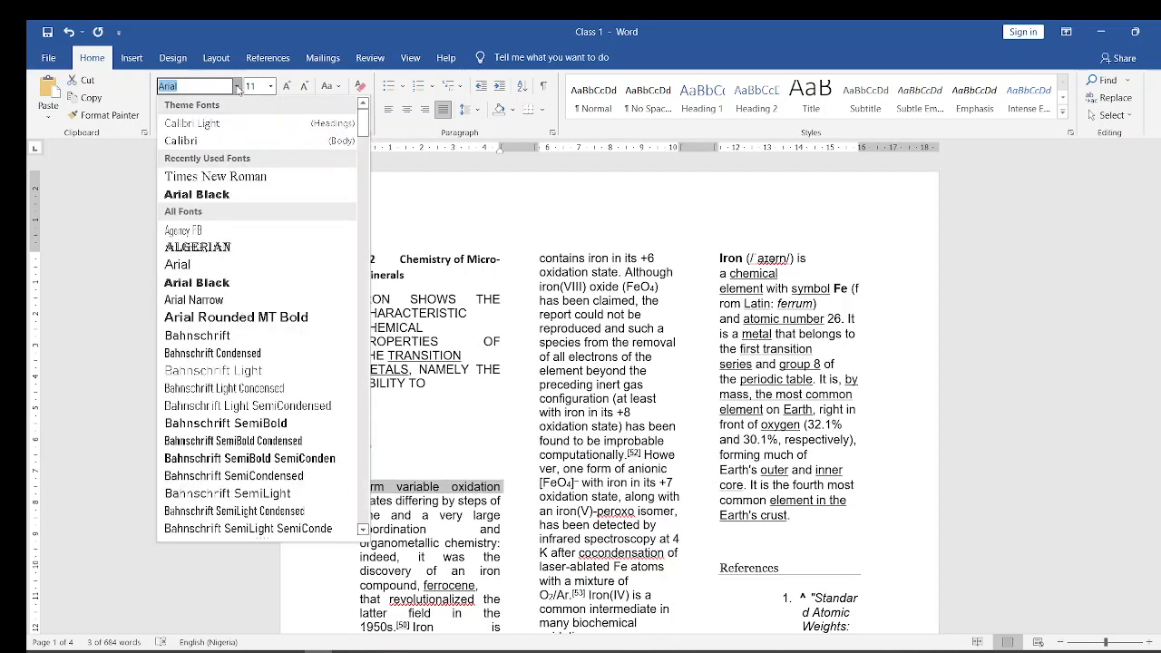
click(205, 198)
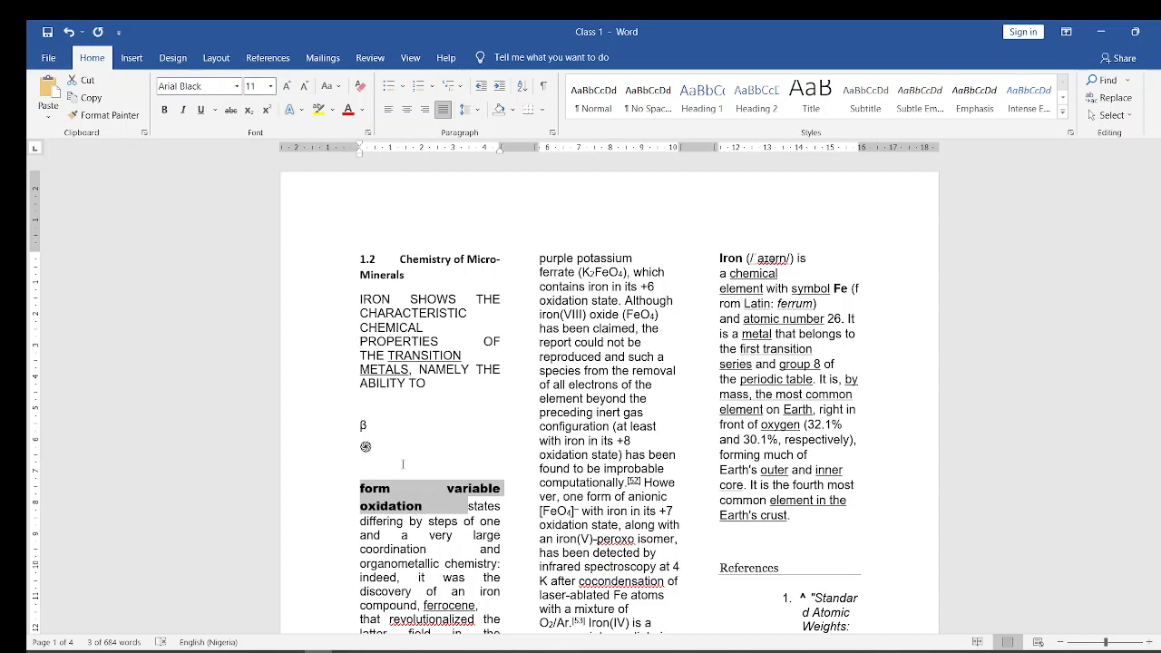
click(270, 88)
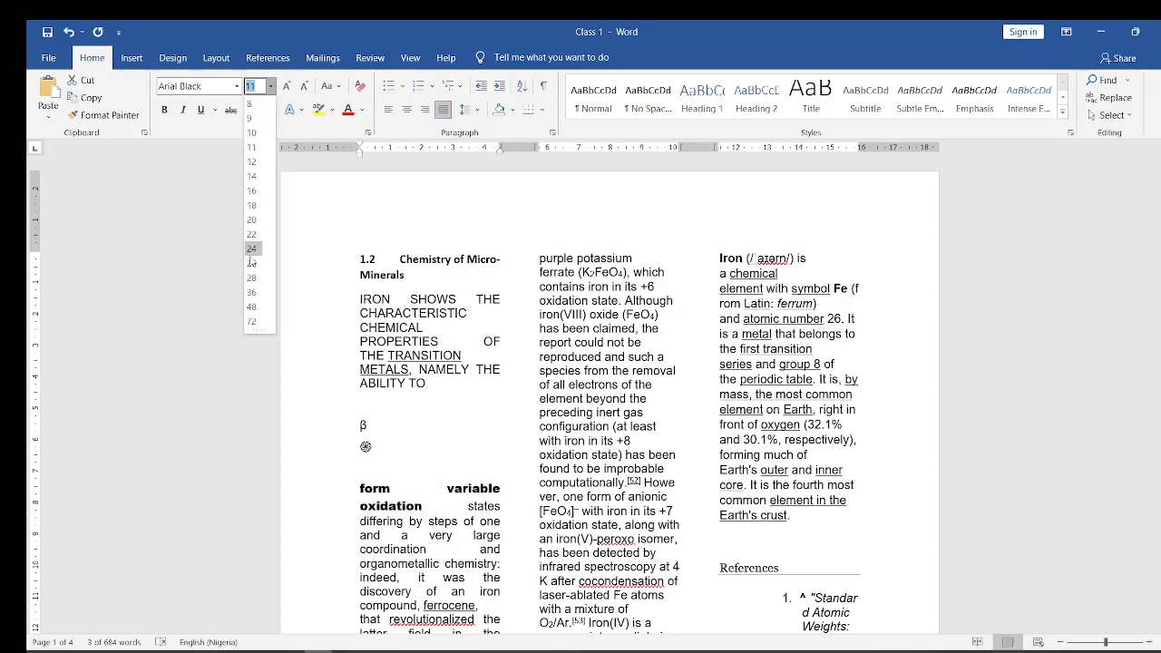
click(251, 206)
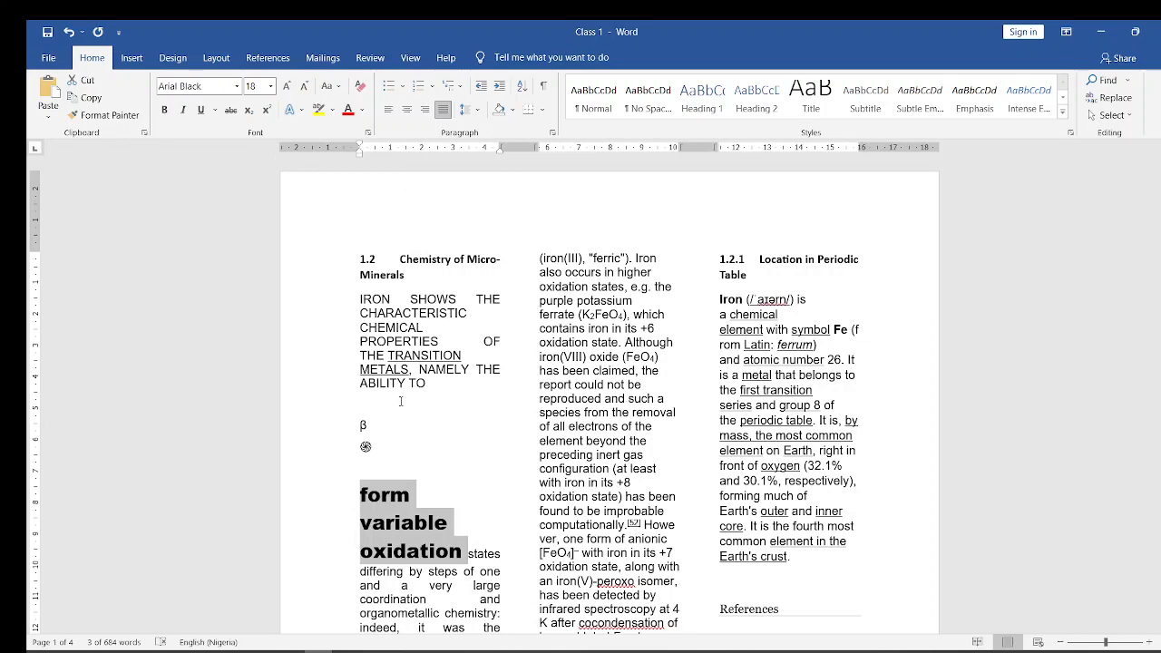
- Delete the wheel symbol and the β symbol from the lines above "form variable oxidation"
click(388, 450)
key(BackSpace)
key(BackSpace)
key(BackSpace)
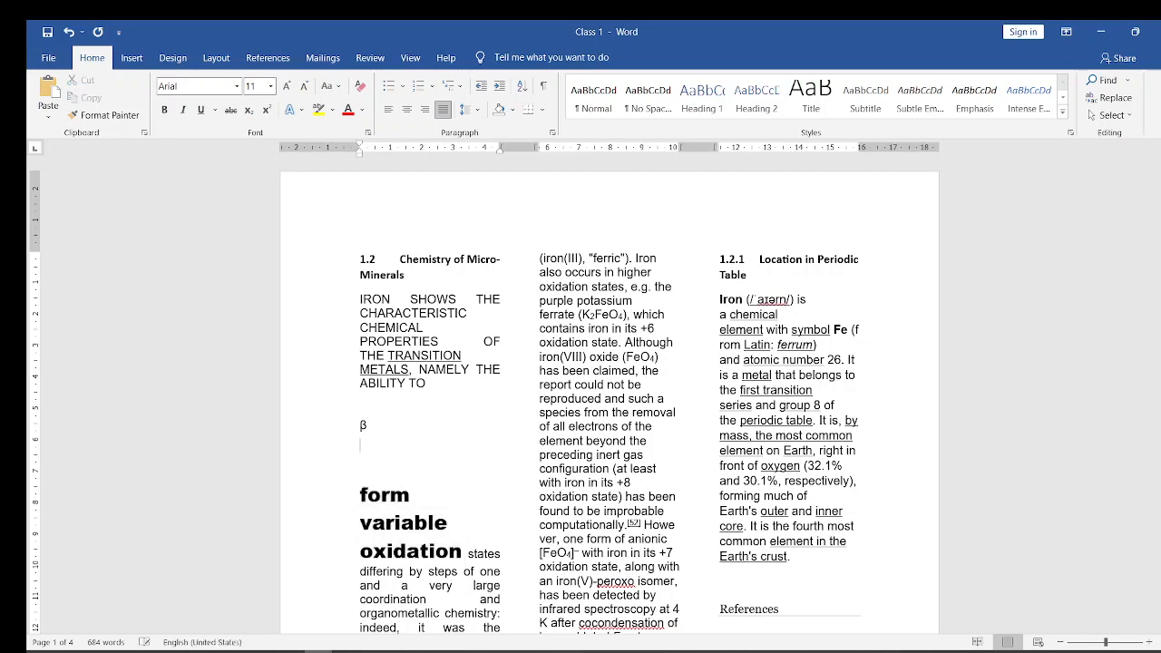
key(BackSpace)
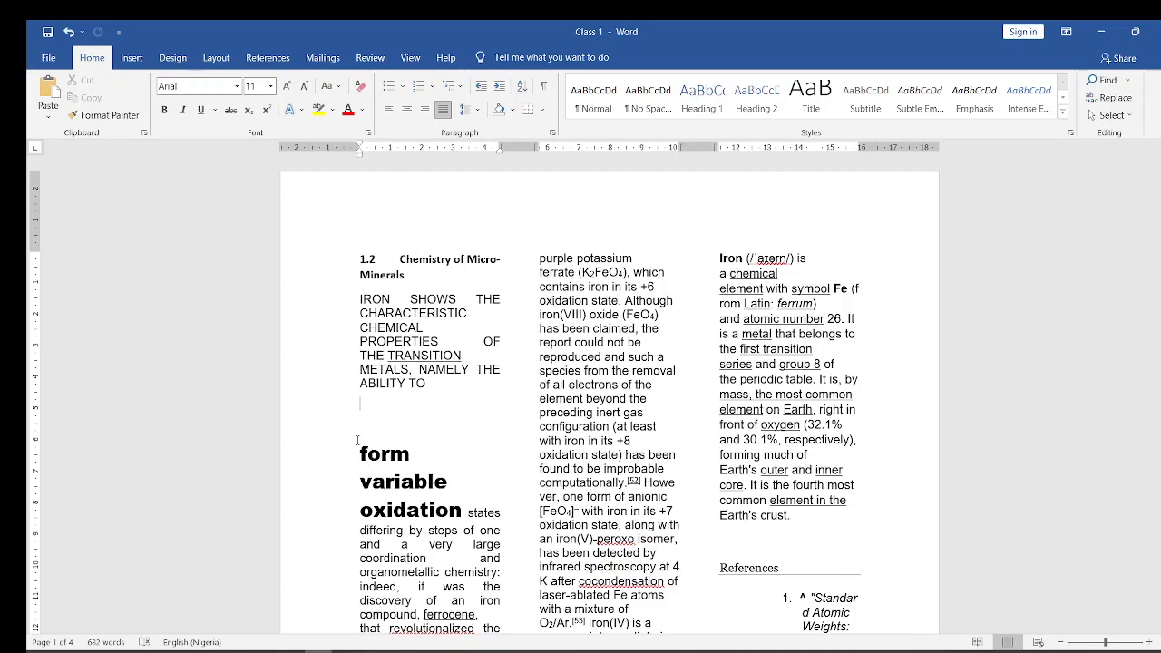
- Enter 102 on the empty line below "ABILITY TO" and make its final 2 a superscript
text(102)
key(shift+Left)
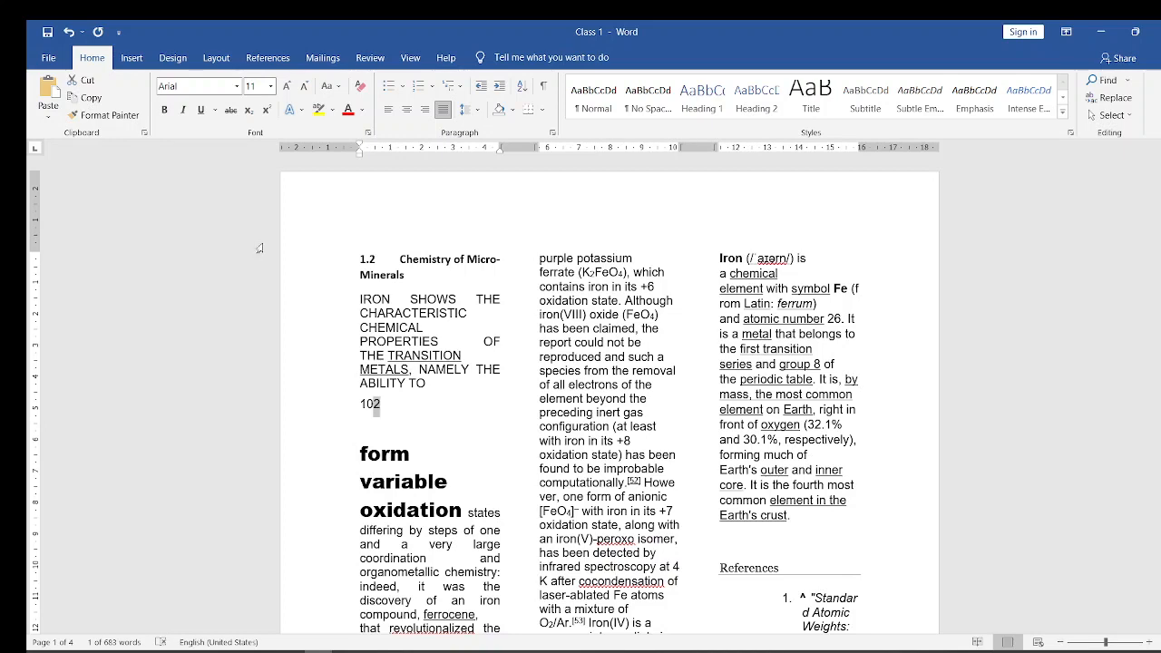
click(267, 109)
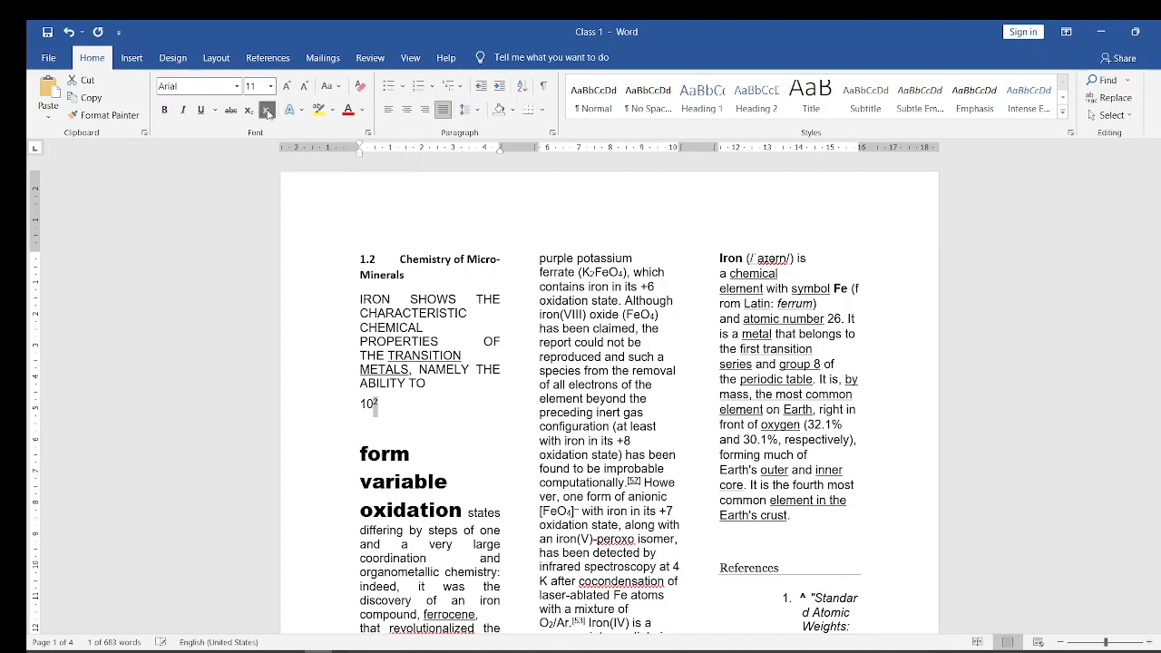
click(380, 404)
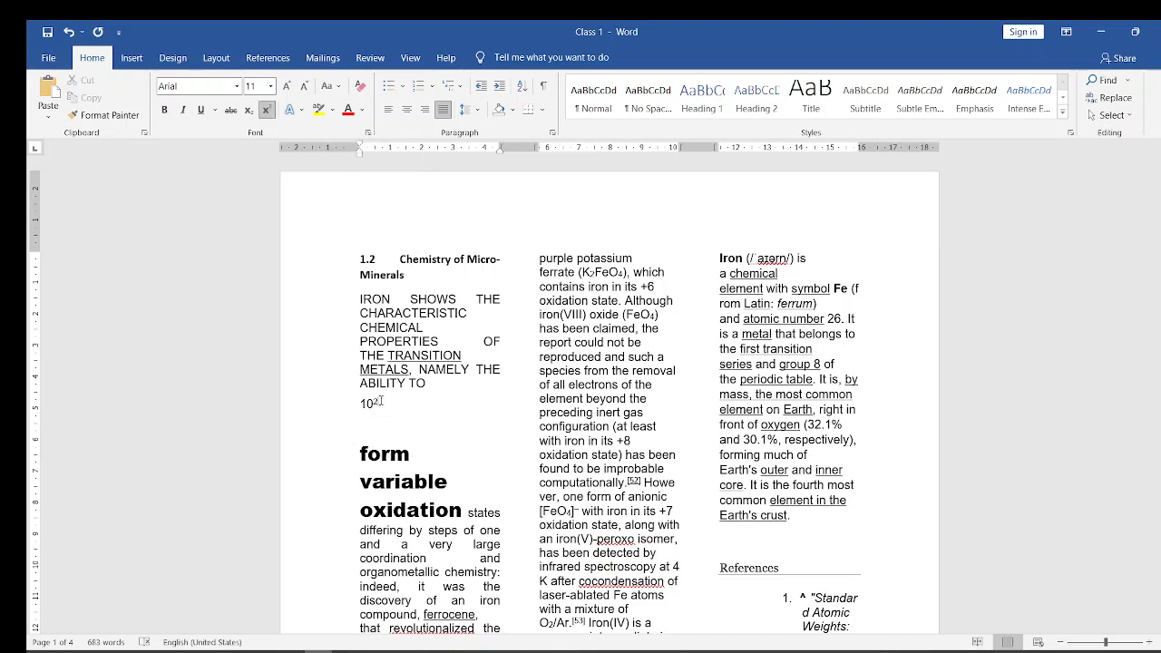
- Enter Log210 on a new line below "ABILITY TO" and make its first 2 a subscript
click(436, 383)
key(Return)
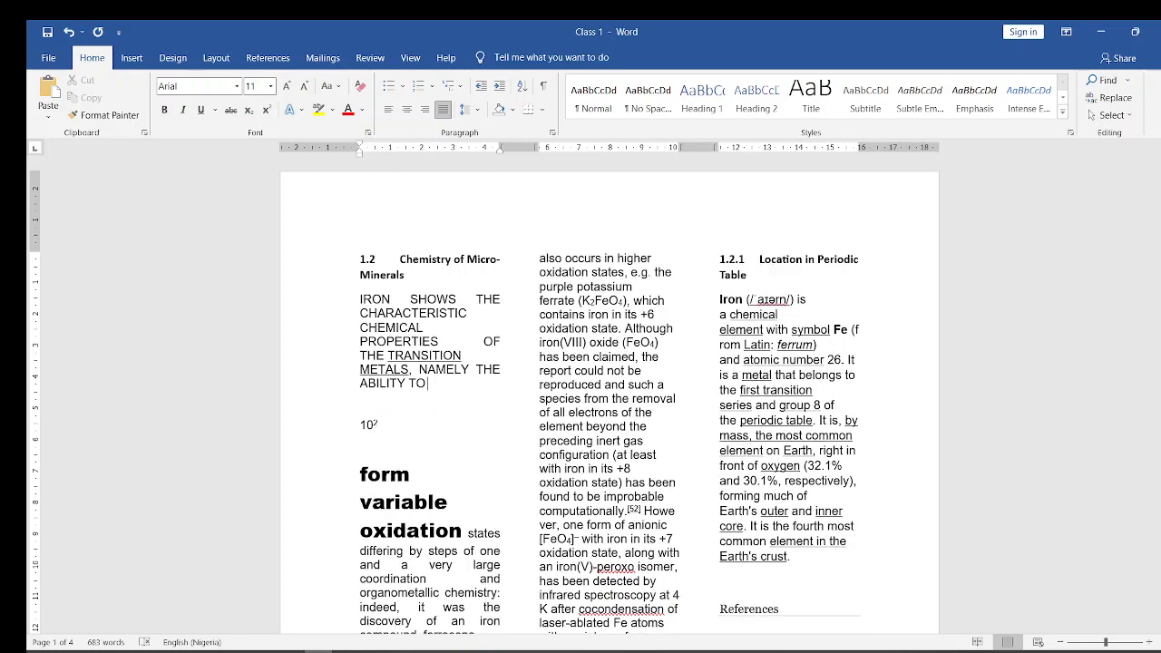
text(lo)
text(g10)
text(2)
key(BackSpace)
key(BackSpace)
key(BackSpace)
text(210)
key(shift+Left)
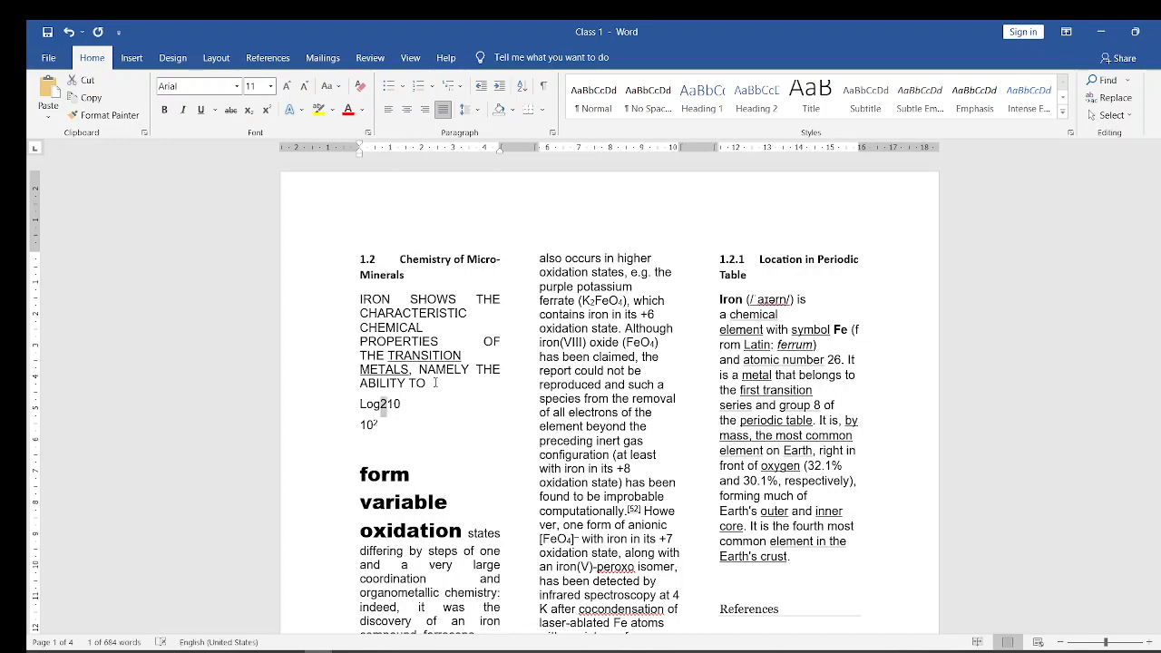
click(247, 111)
click(373, 414)
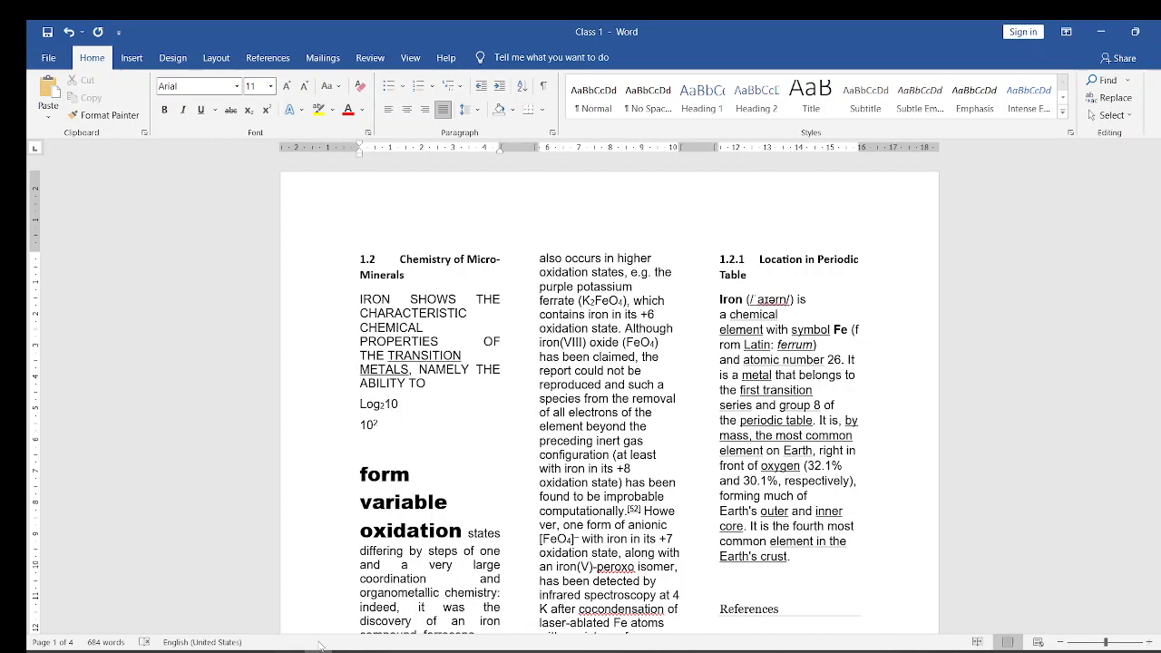
- Switch to the Microsoft Word course (2) presentation in PowerPoint, show the Paragraph Commands slide and return to the Word document
mouse_move(288, 652)
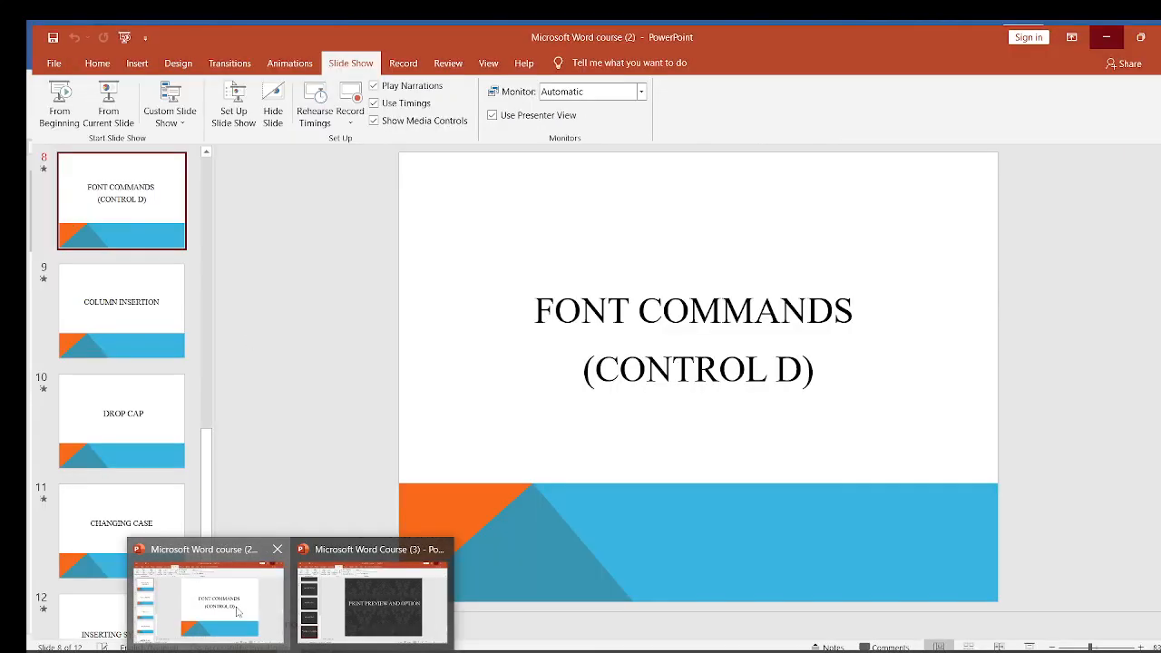
click(238, 611)
click(110, 222)
key(Up)
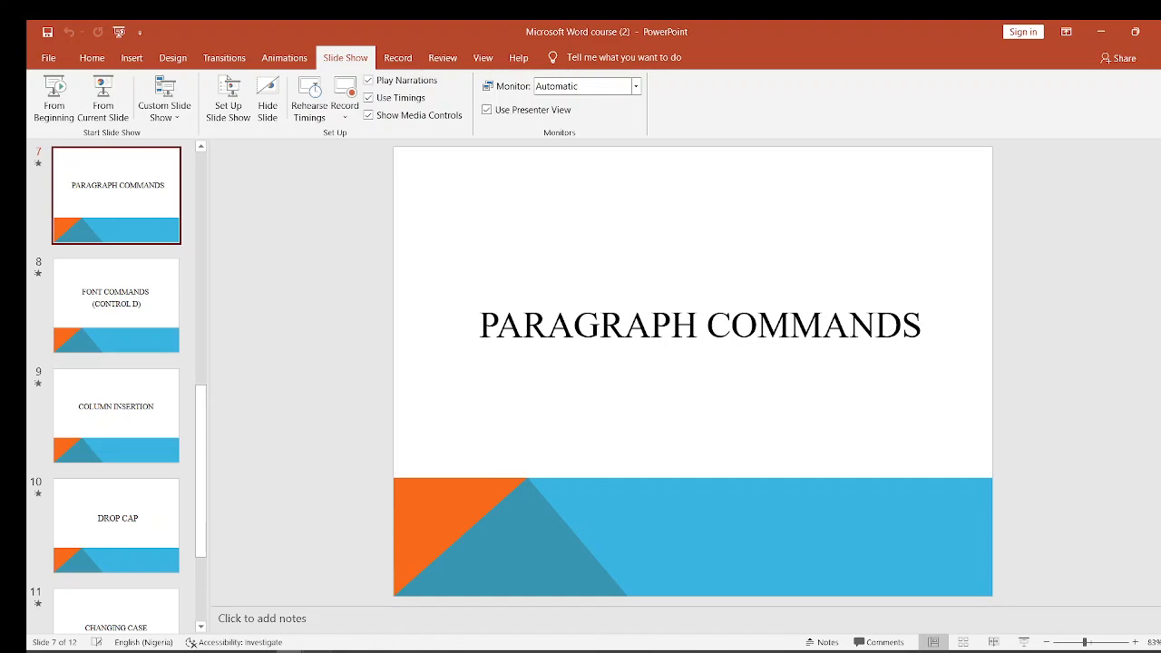
click(320, 651)
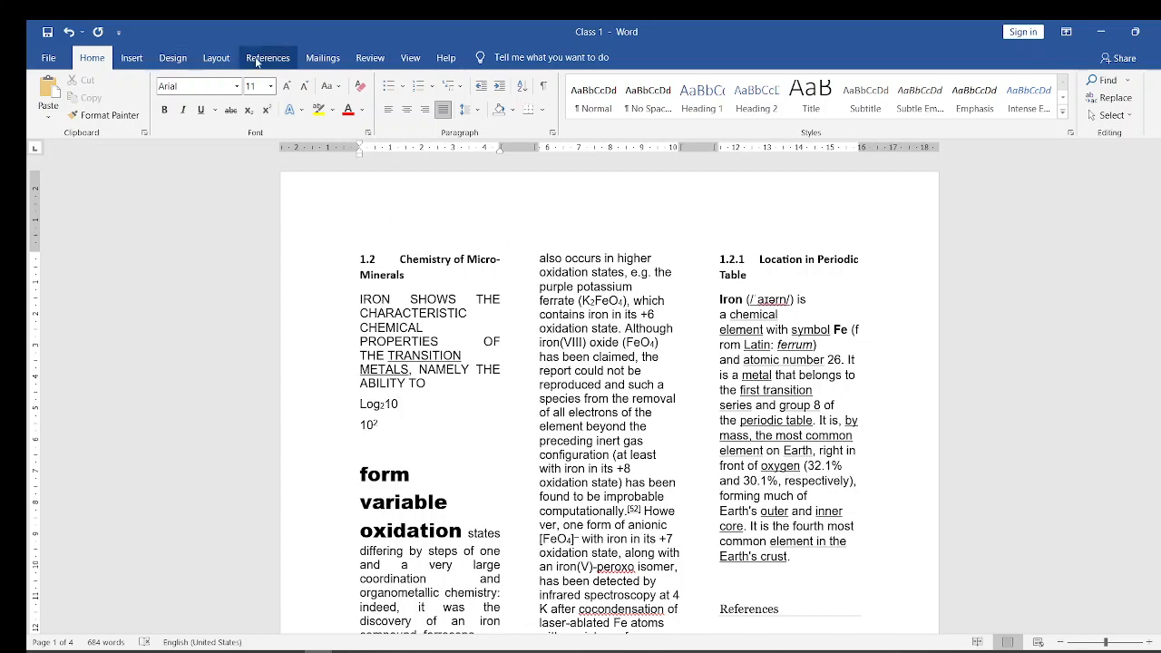
- Change the three-column text to a one-column layout
click(215, 58)
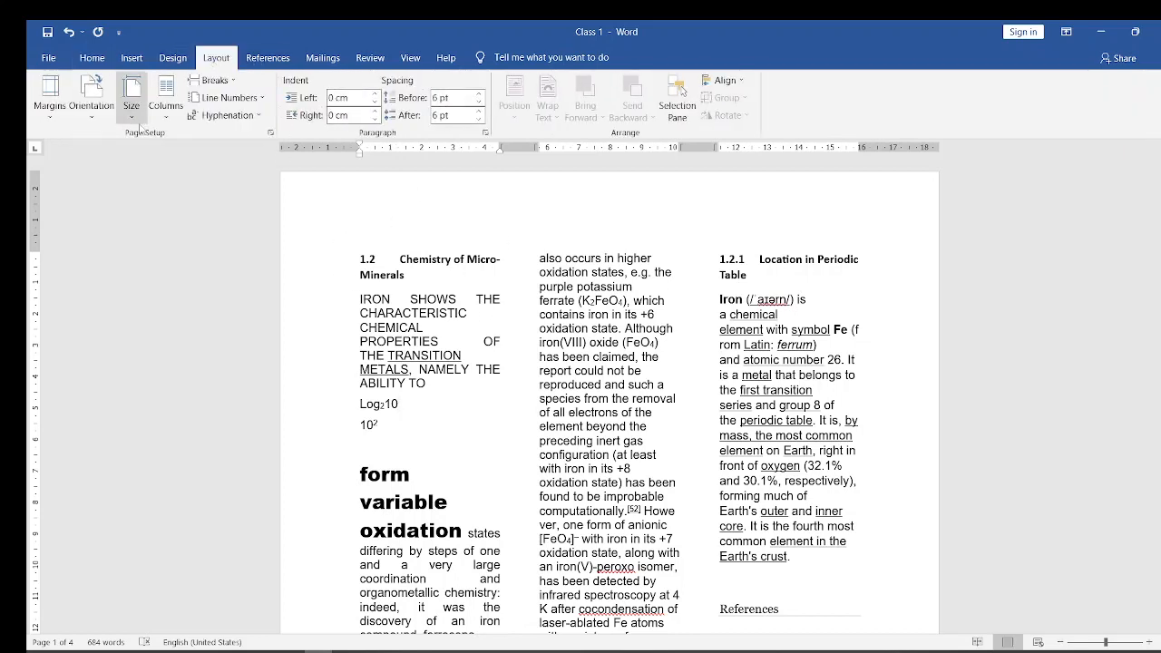
click(167, 118)
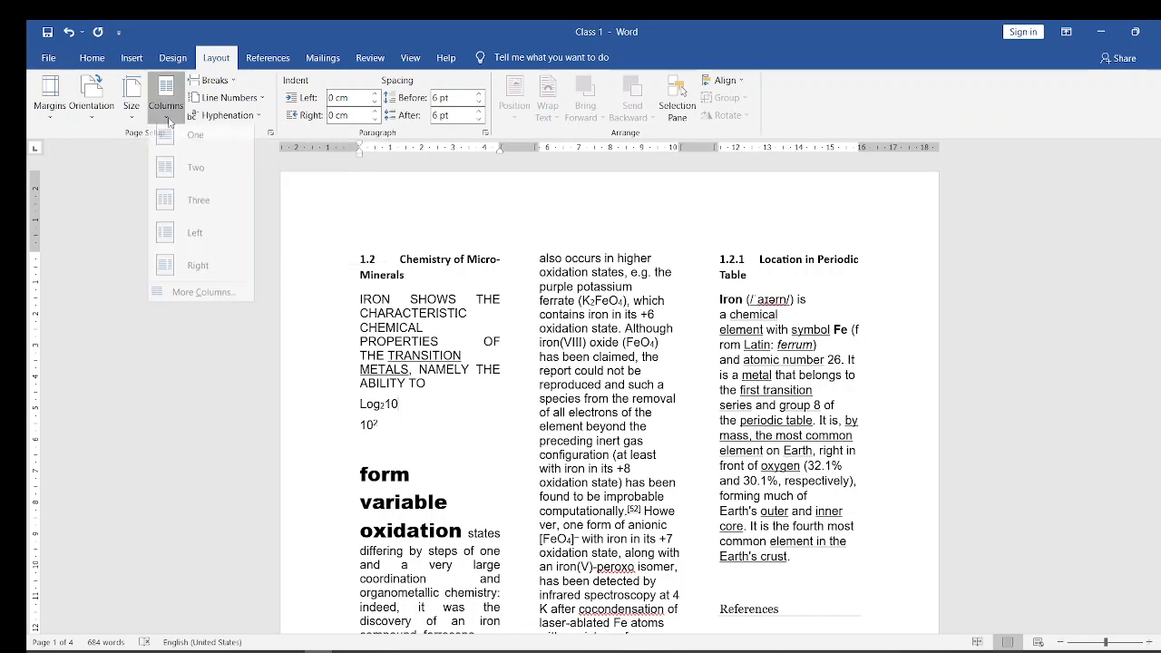
click(210, 152)
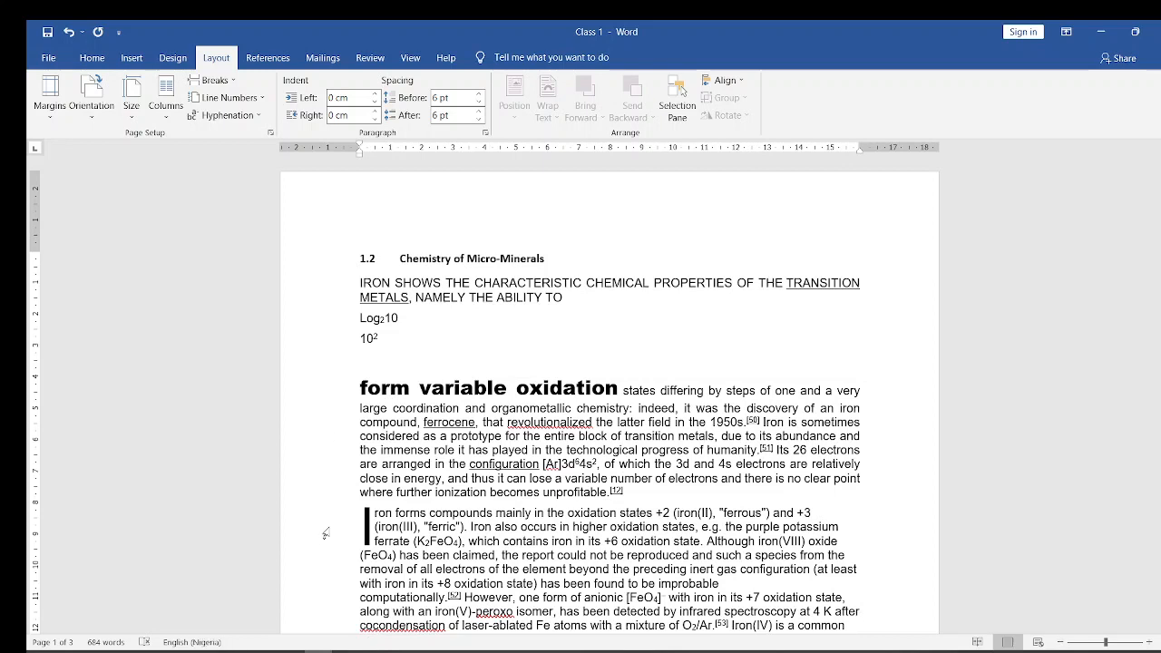
mouse_move(290, 651)
- View the line spacing choices for the "IRON SHOWS THE" paragraph and close them without applying any
click(87, 59)
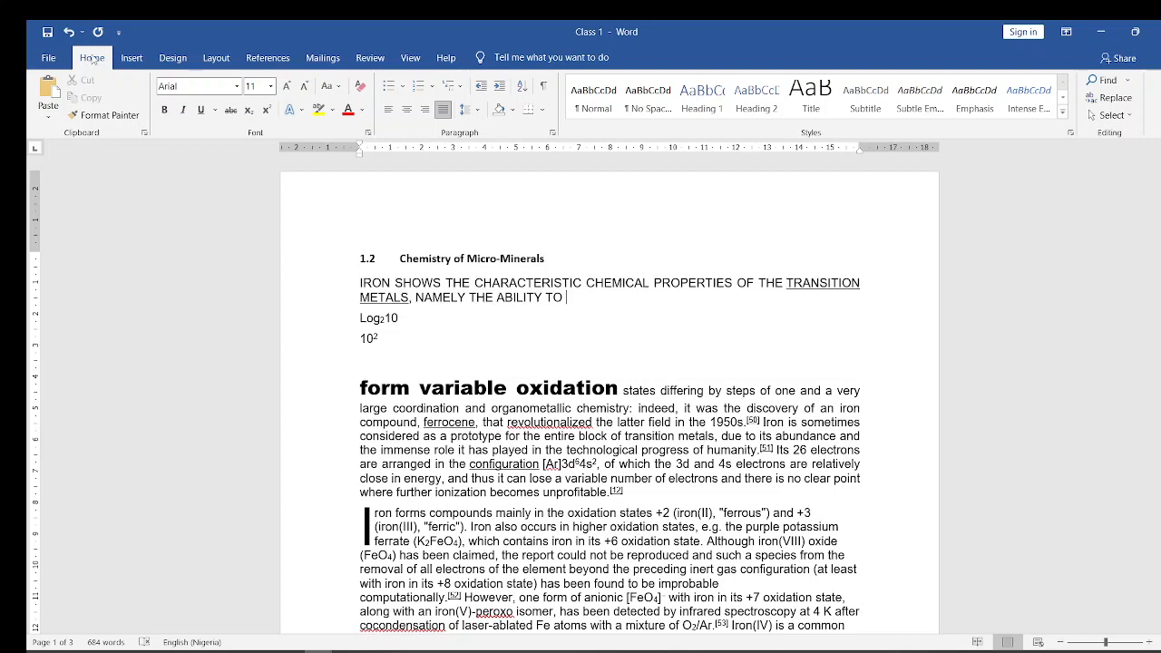
click(478, 110)
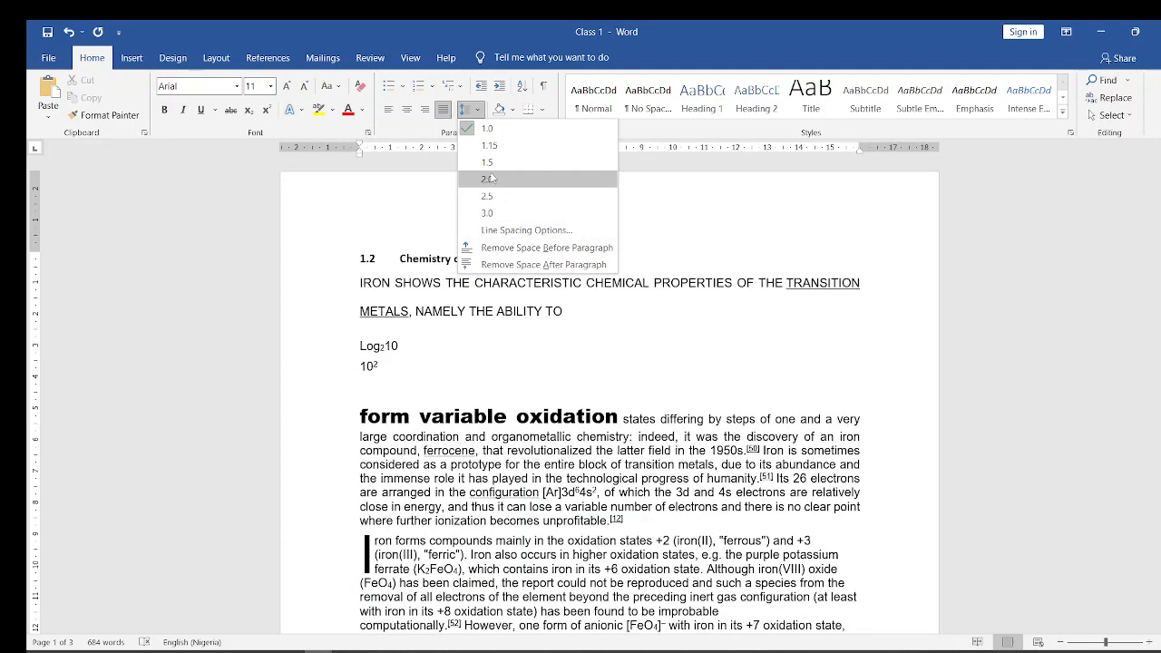
click(456, 413)
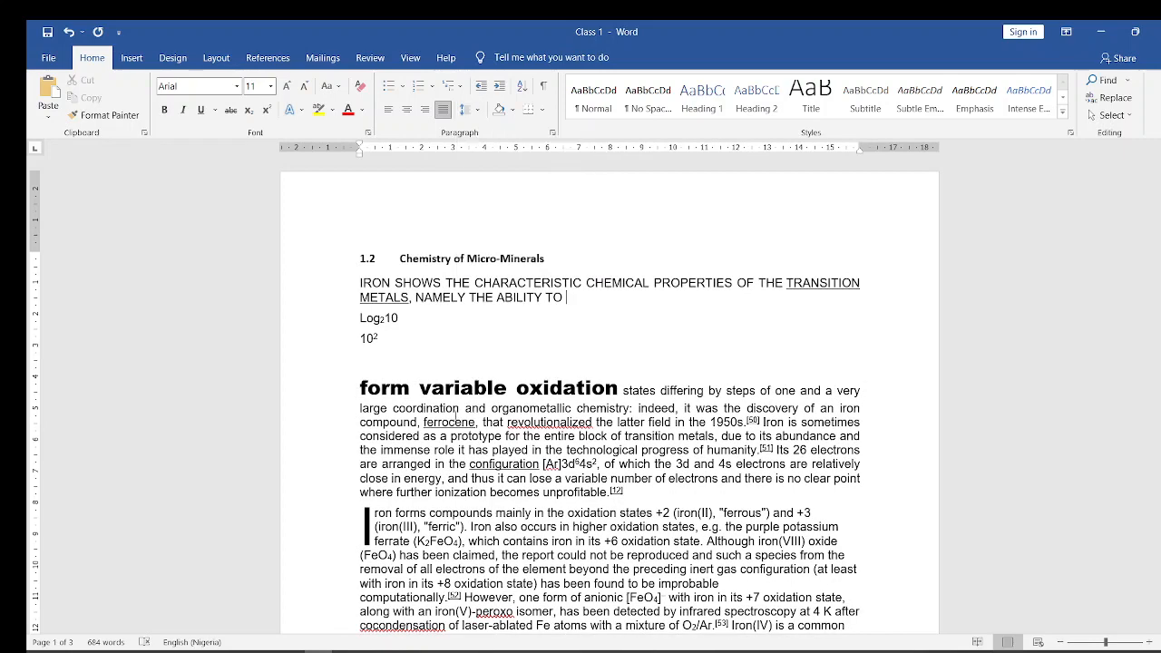
- Set the line spacing of the whole paragraph beginning "form variable oxidation" to 2.0
drag(352, 385, 634, 497)
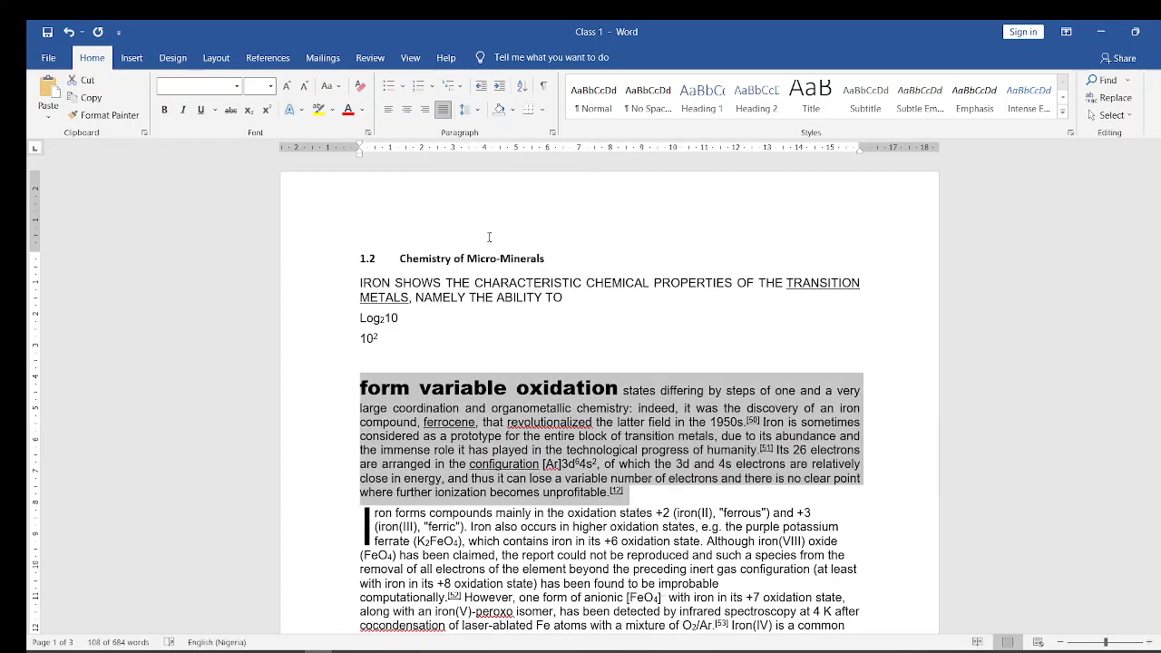
click(478, 111)
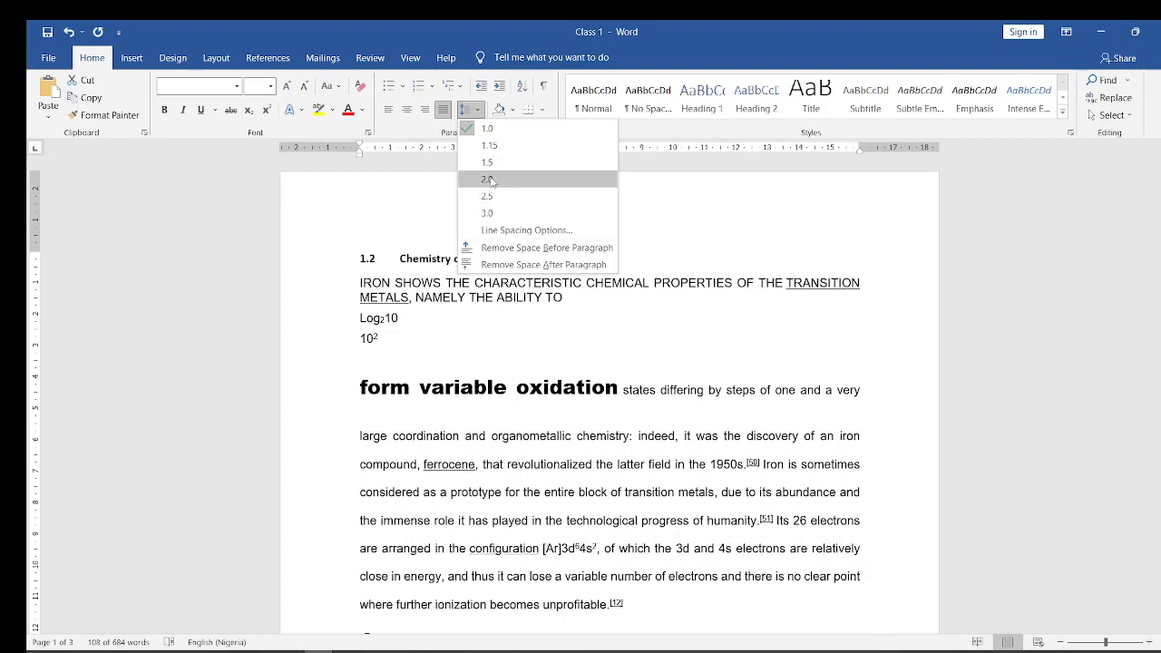
click(488, 180)
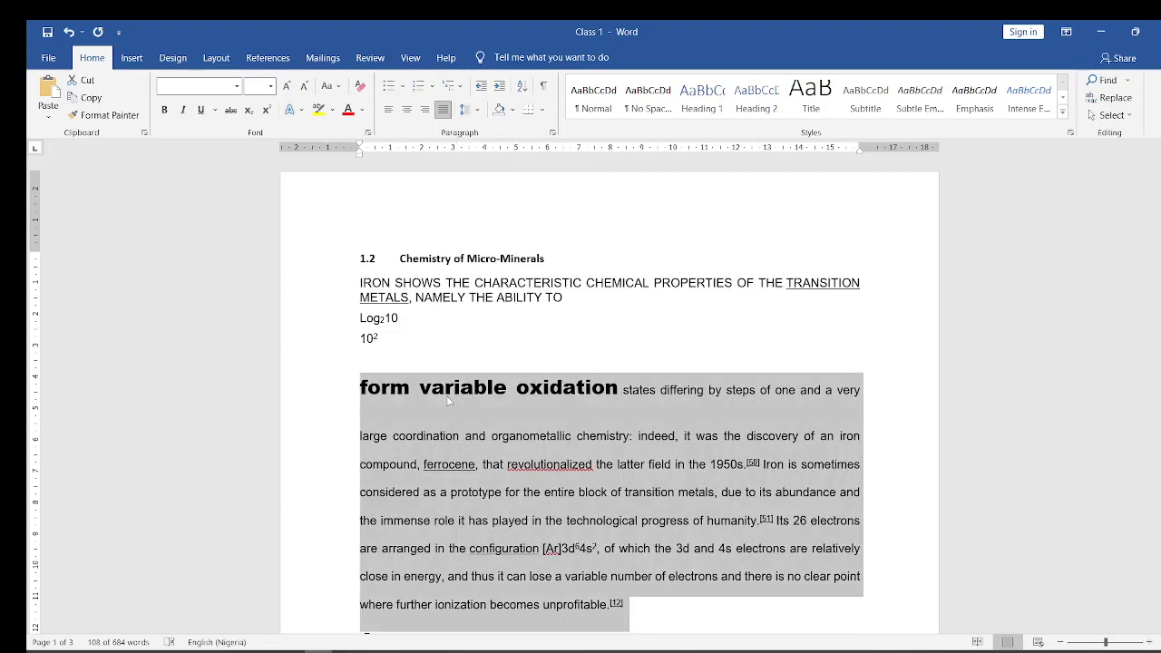
- Examine the detailed indent and line spacing settings of the selected "form variable oxidation" paragraph twice, closing them without changes
click(479, 110)
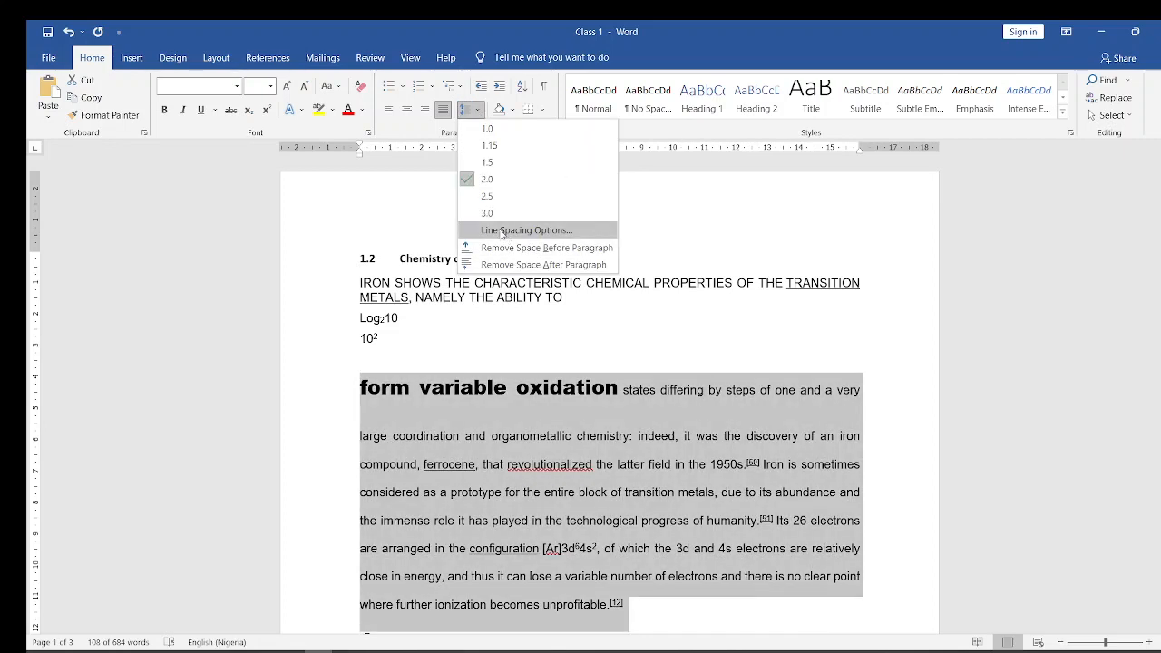
click(501, 230)
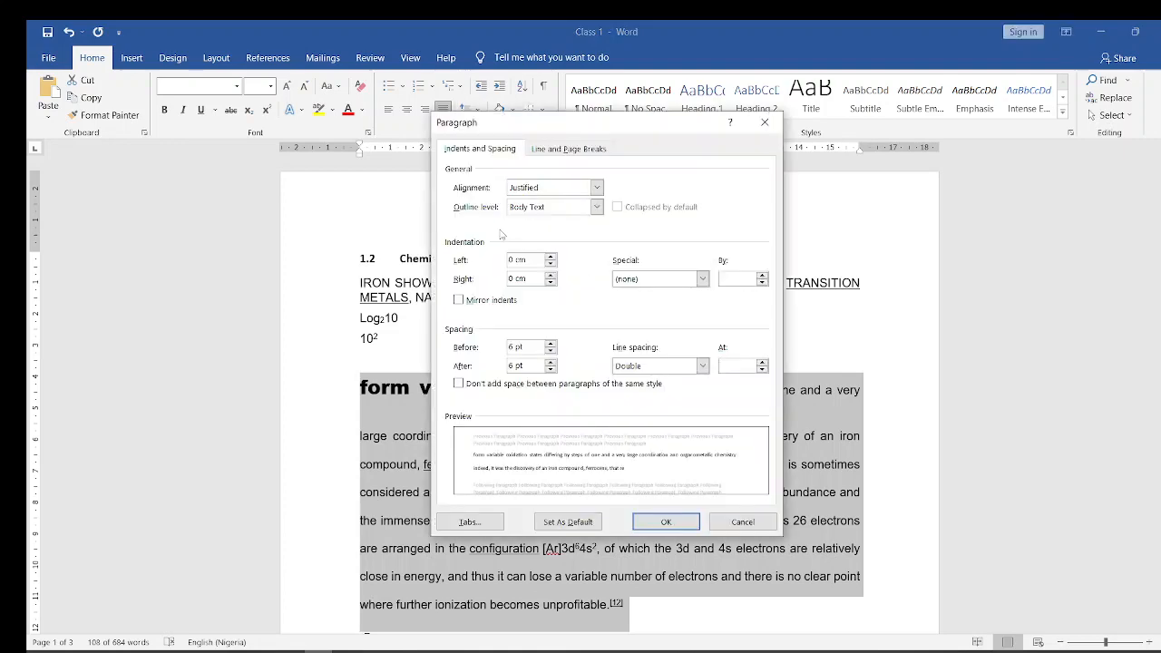
click(765, 121)
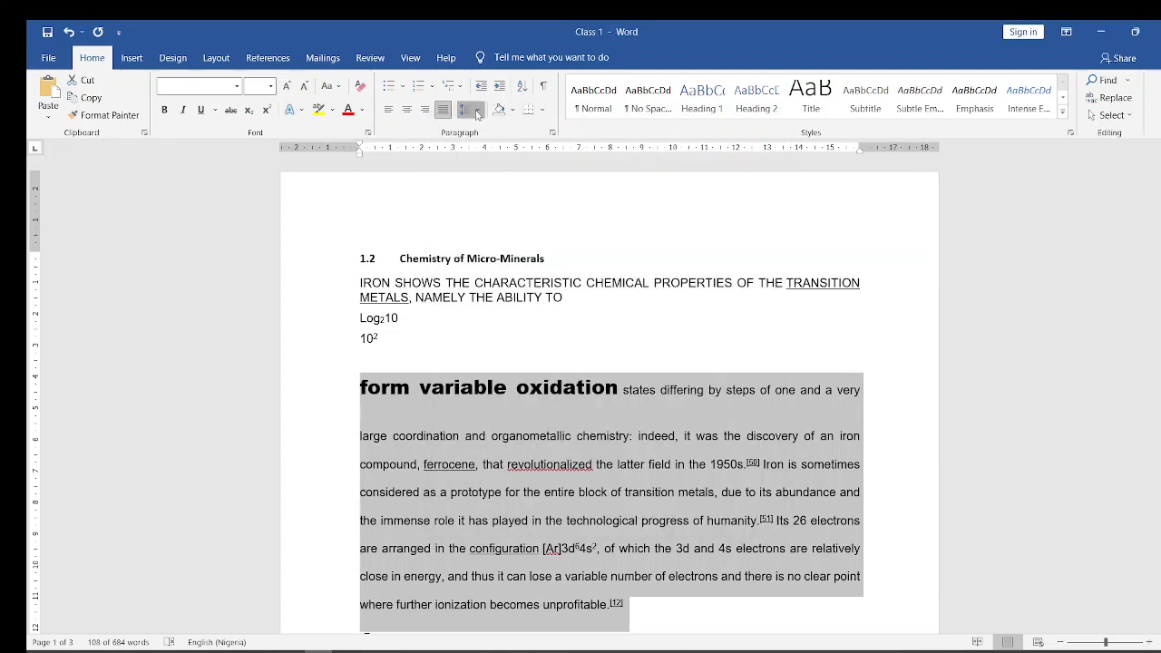
click(477, 110)
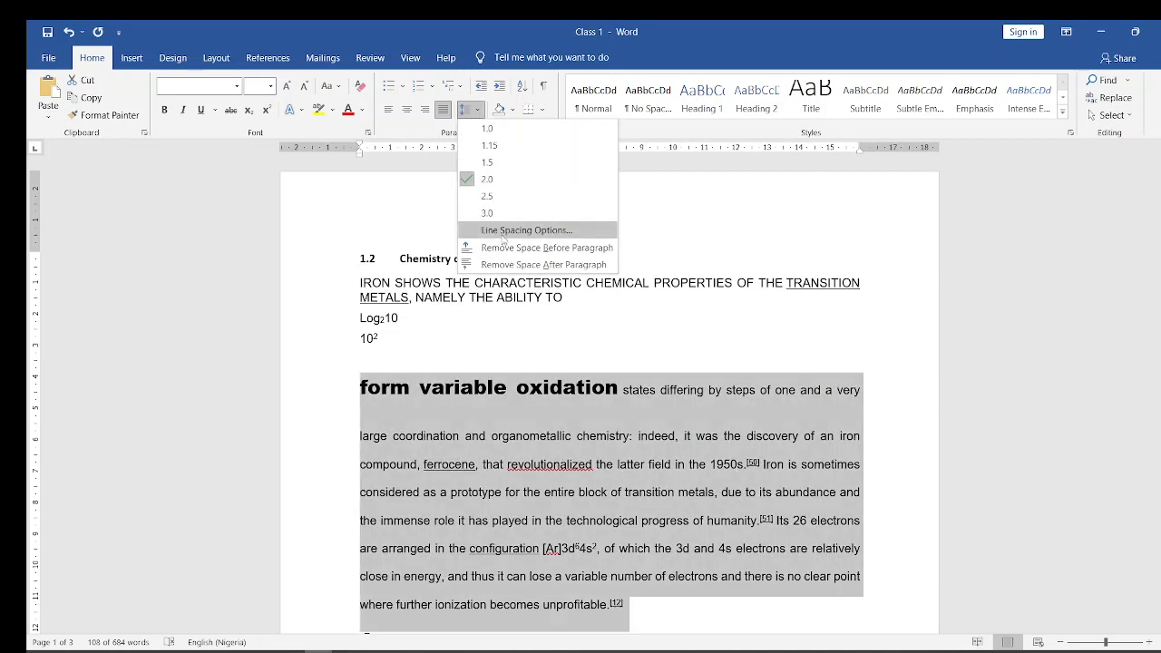
click(514, 232)
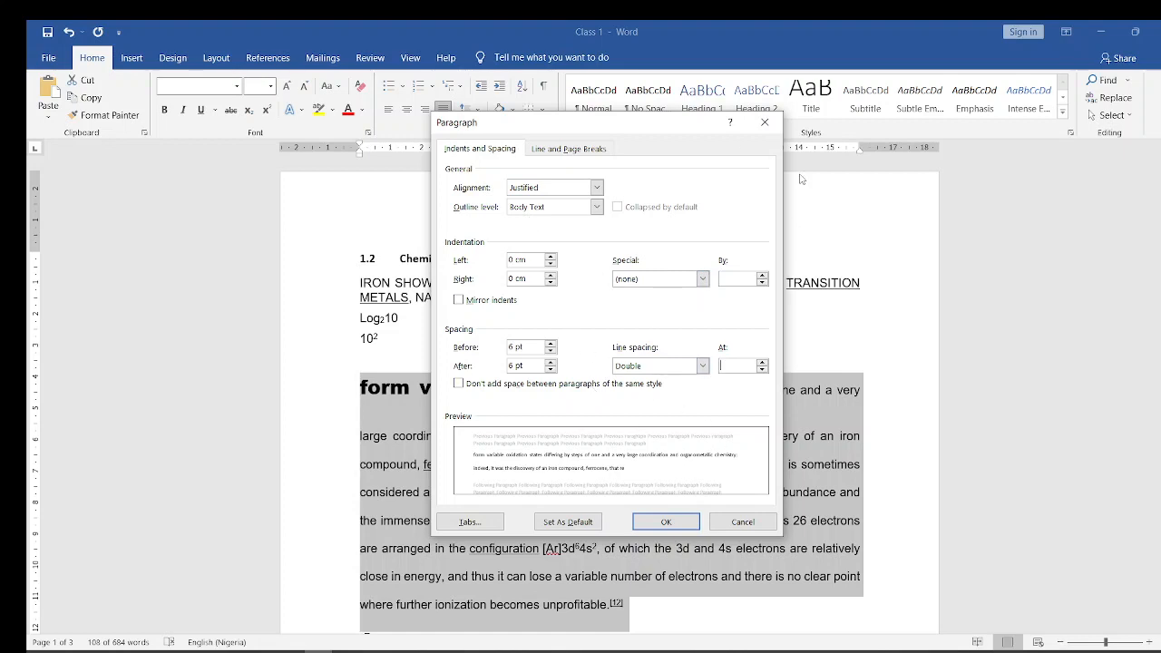
click(765, 122)
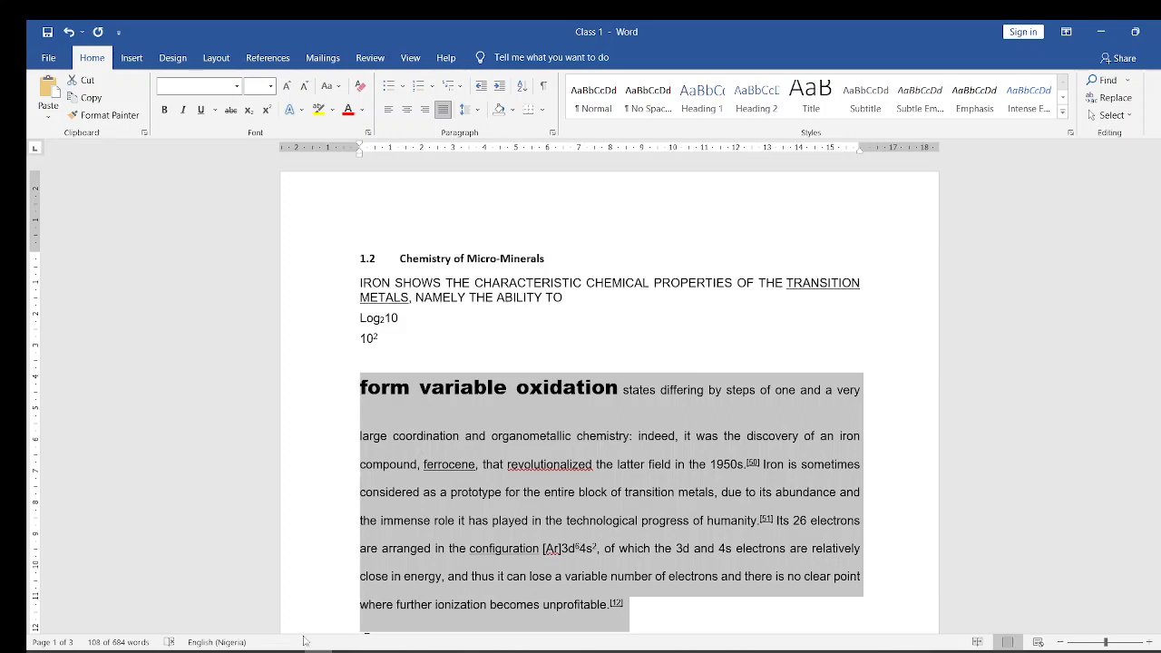
- Switch to the Microsoft Word course (2) presentation in PowerPoint, show the Bullet and Numbering slide and return to the Word document
mouse_move(300, 650)
click(209, 595)
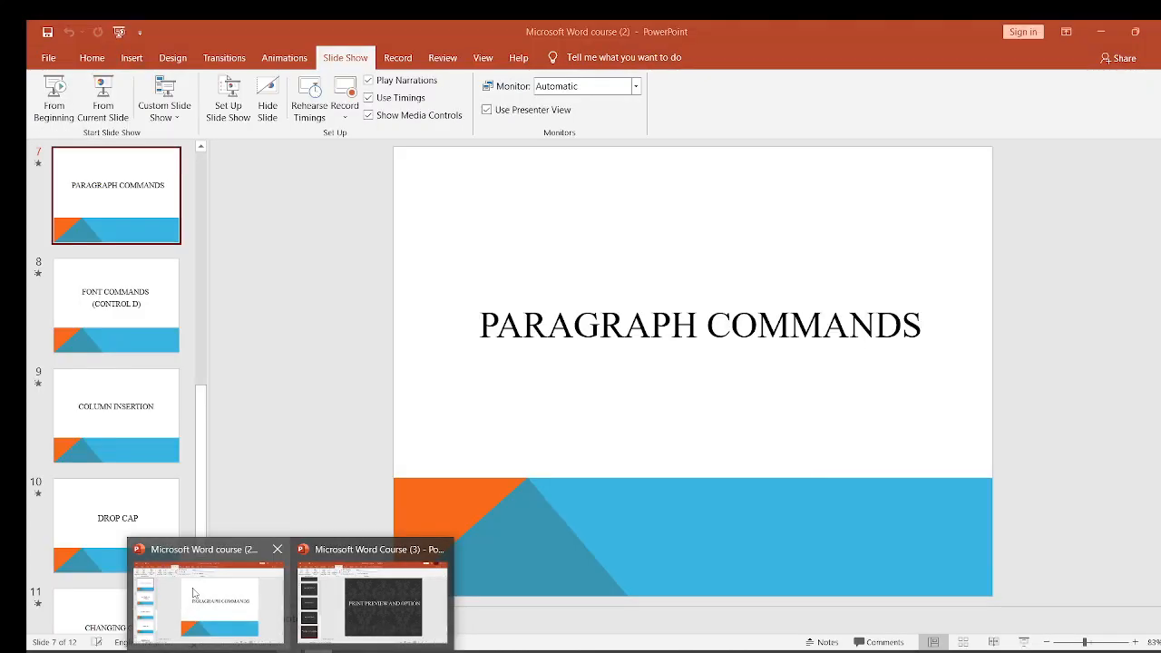
key(Up)
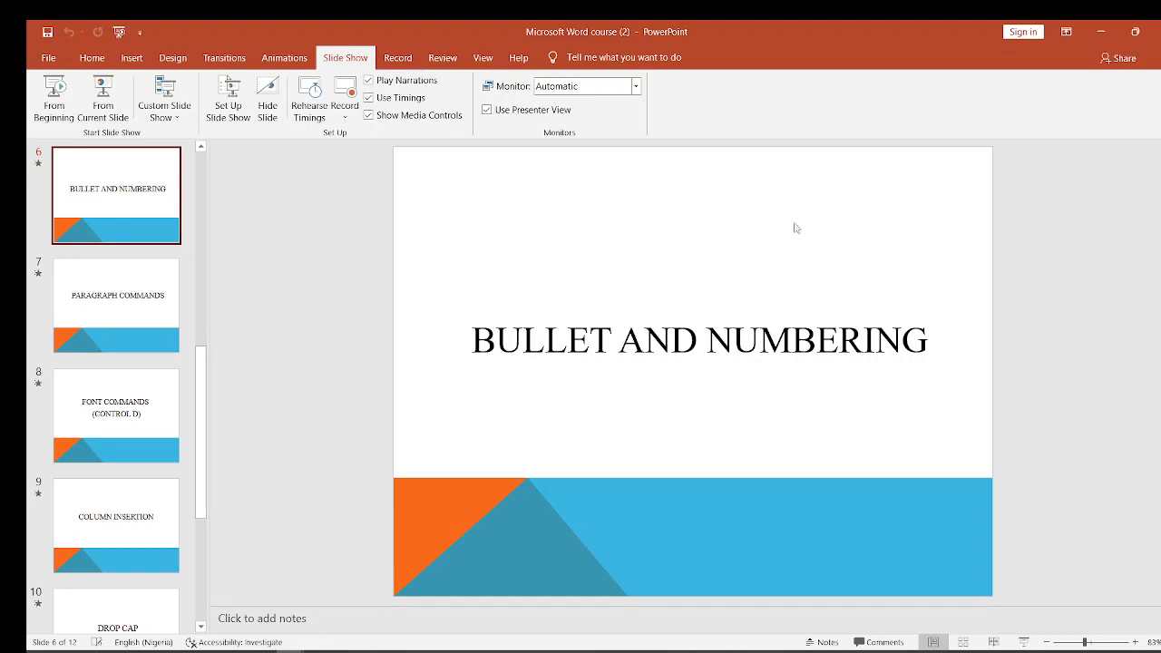
click(1101, 31)
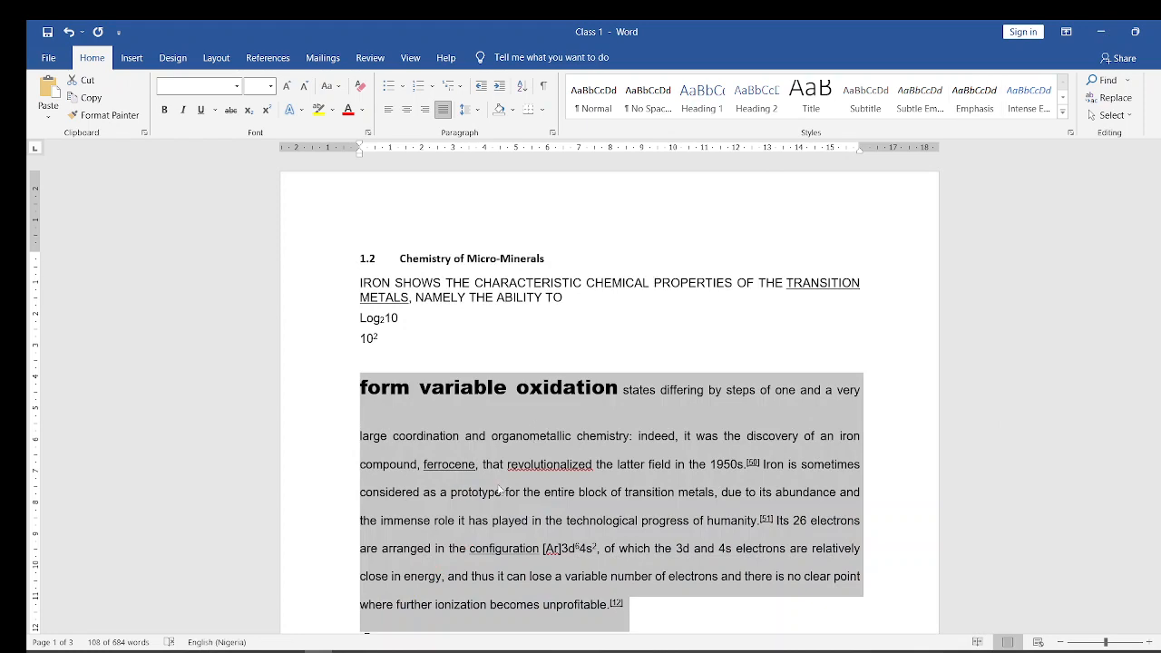
- Enter the heading "Types of Fruit" in the empty space below the tenth reference
click(500, 491)
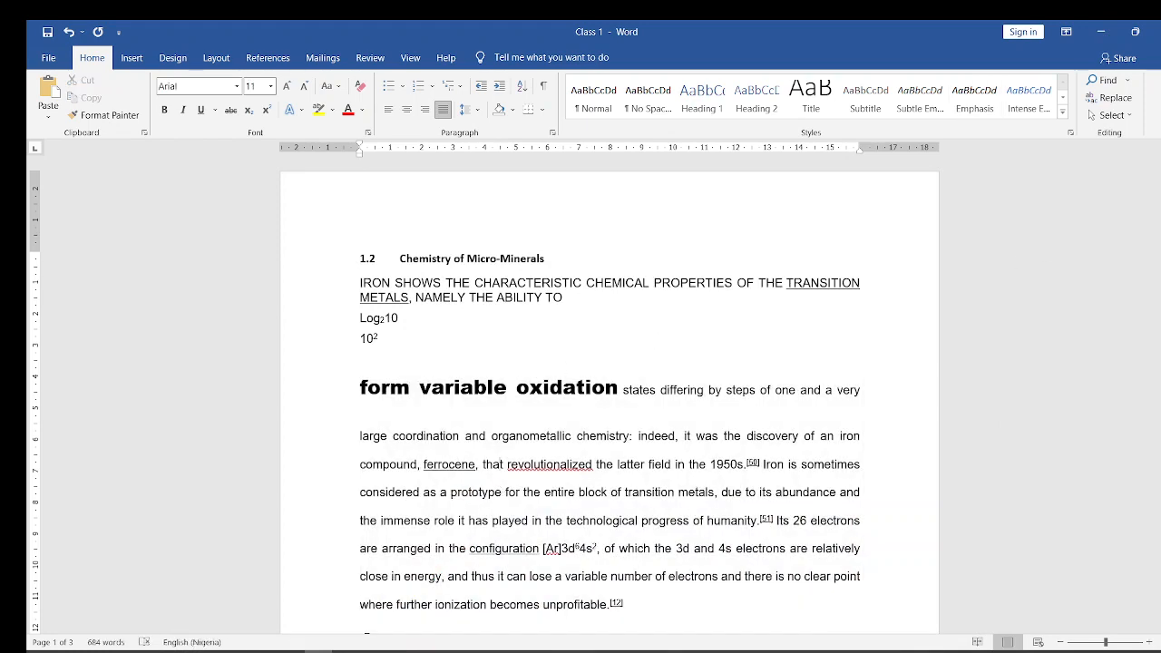
drag(1160, 218, 1160, 445)
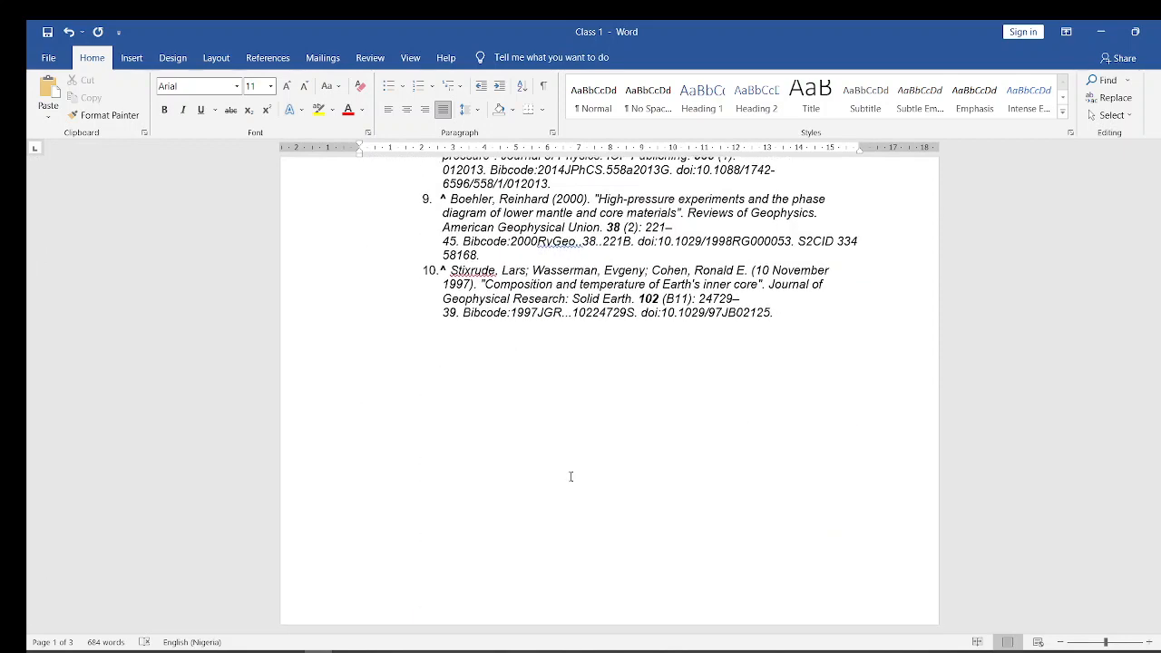
click(388, 387)
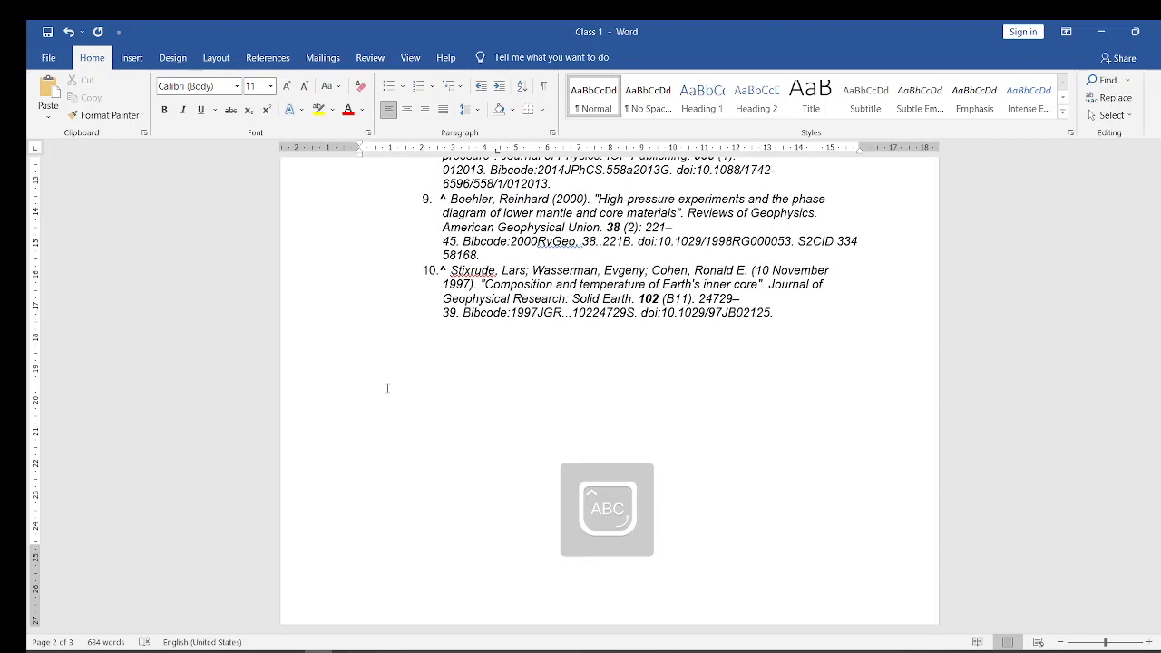
text(Types of)
key(Caps_Lock)
text(F)
key(Caps_Lock)
text(ruit)
- List Mango, Apple, Orange and Pear on separate lines below the "Types of Fruit" heading
key(Caps_Lock)
text(M)
key(Caps_Lock)
text(ango)
key(Return)
key(Caps_Lock)
text(A)
key(Caps_Lock)
text(pple)
key(Caps_Lock)
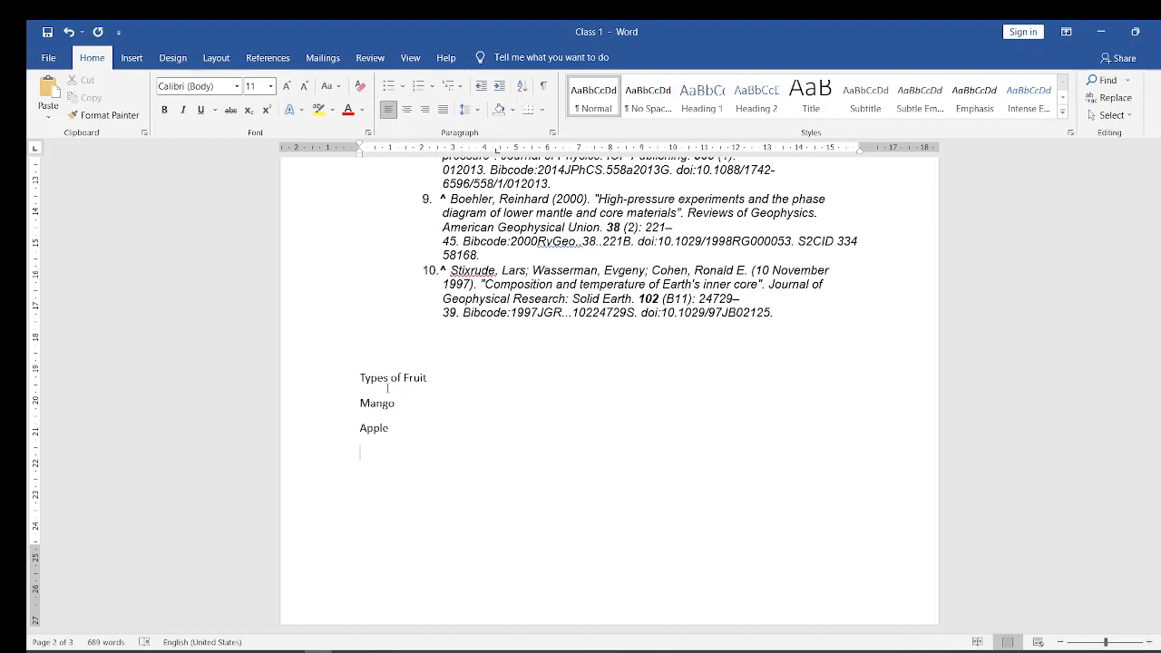
text(O)
key(Caps_Lock)
text(r)
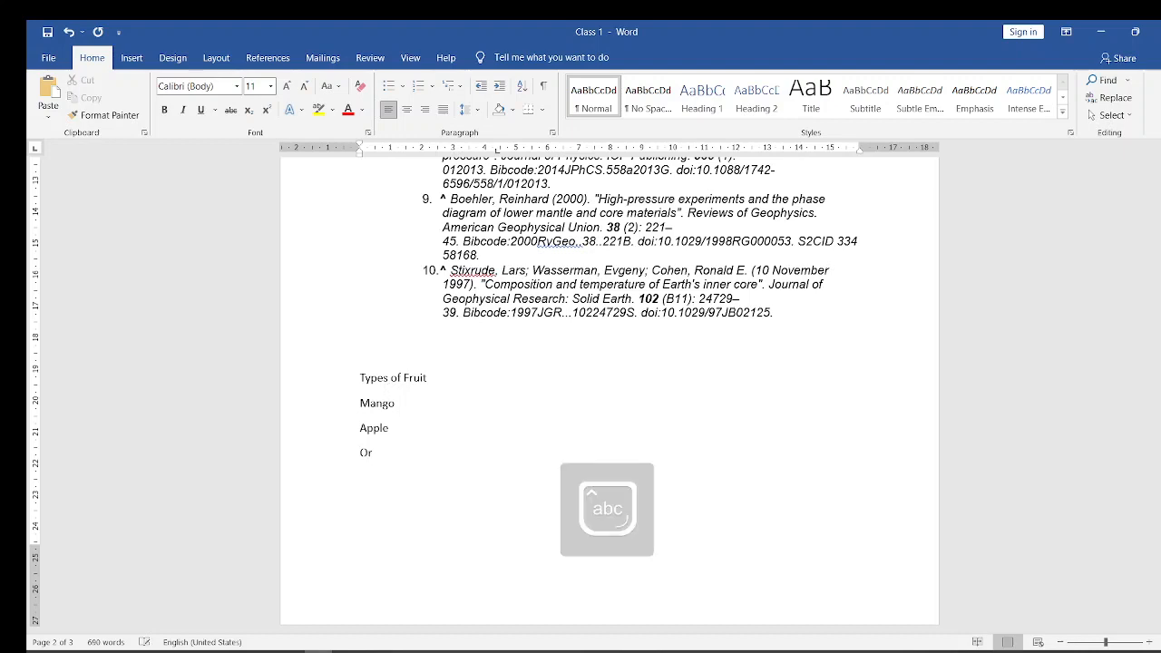
text(ange)
key(Return)
key(Caps_Lock)
text(P)
key(Caps_Lock)
text(ear)
key(Return)
key(Caps_Lock)
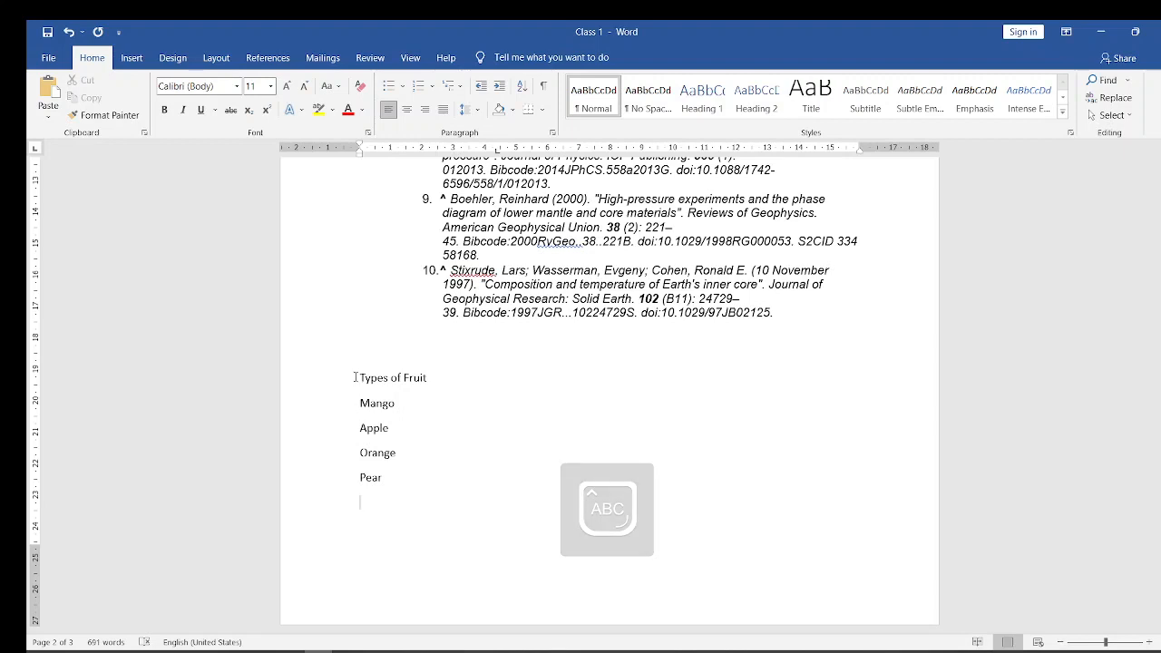
- Make the "Types of Fruit" heading bold and change it to uppercase
drag(358, 377, 441, 375)
key(ctrl+b)
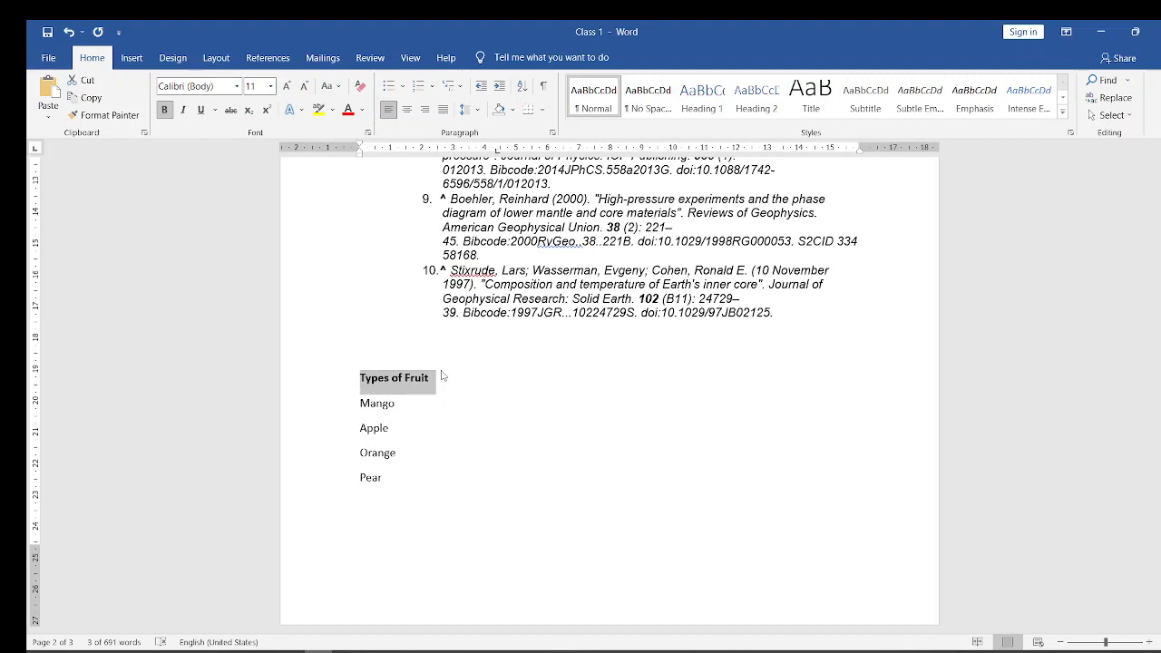
key(shift+F3)
click(367, 452)
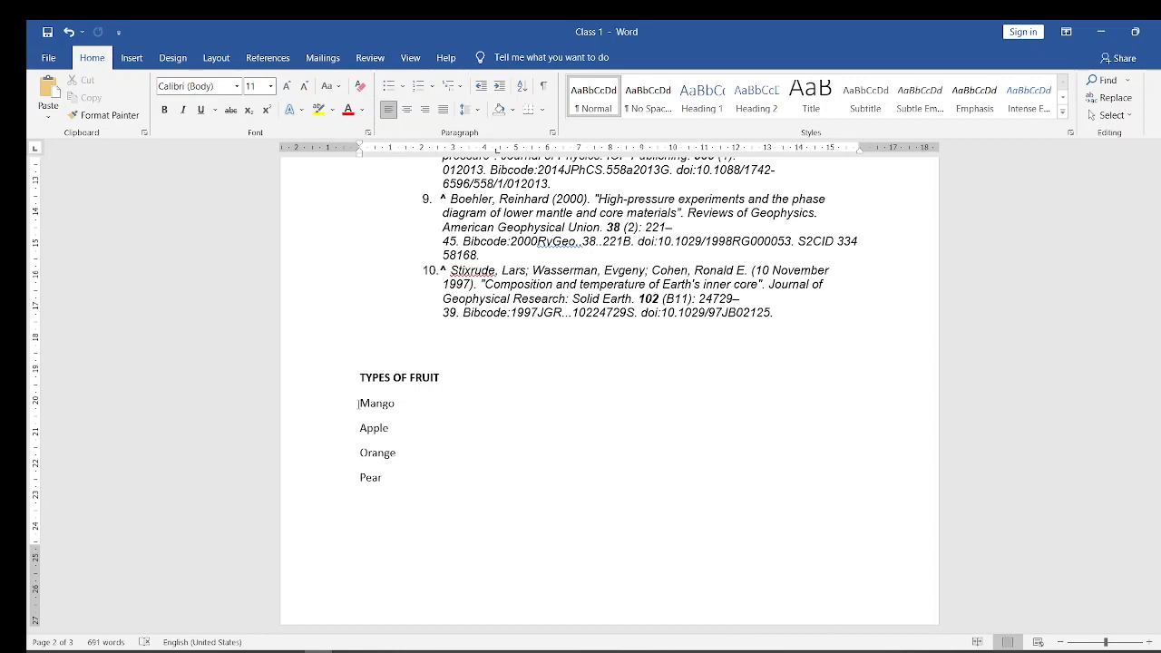
- Format the four fruit names below the TYPES OF FRUIT heading as a bulleted list with the four-diamond bullet
drag(359, 404, 412, 494)
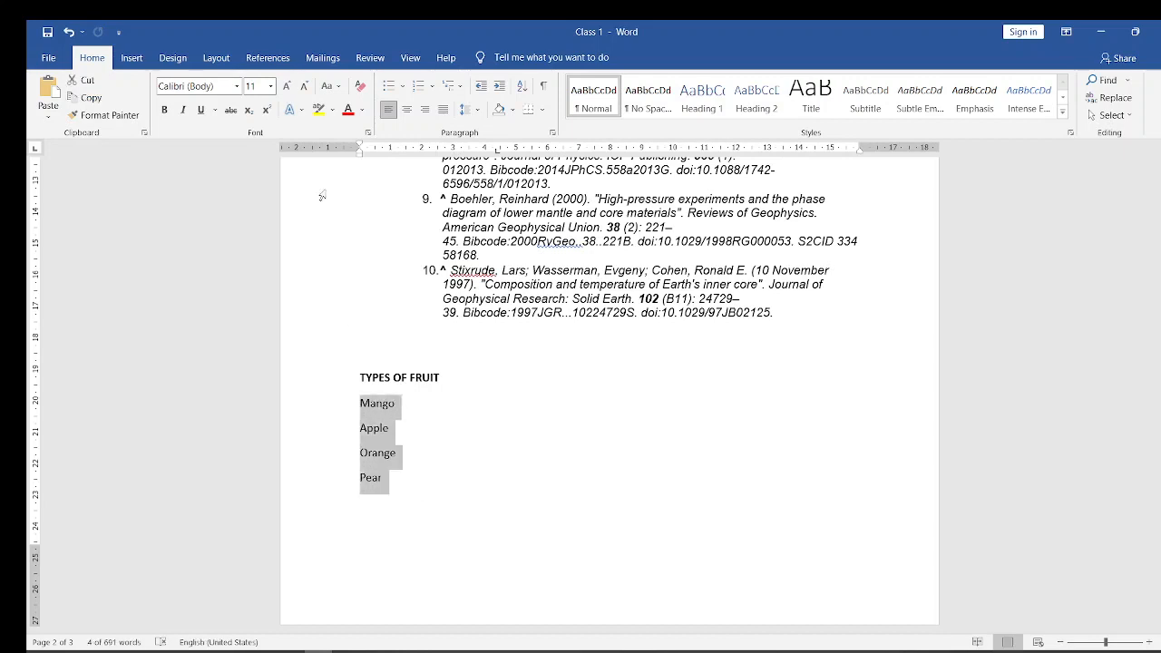
click(405, 87)
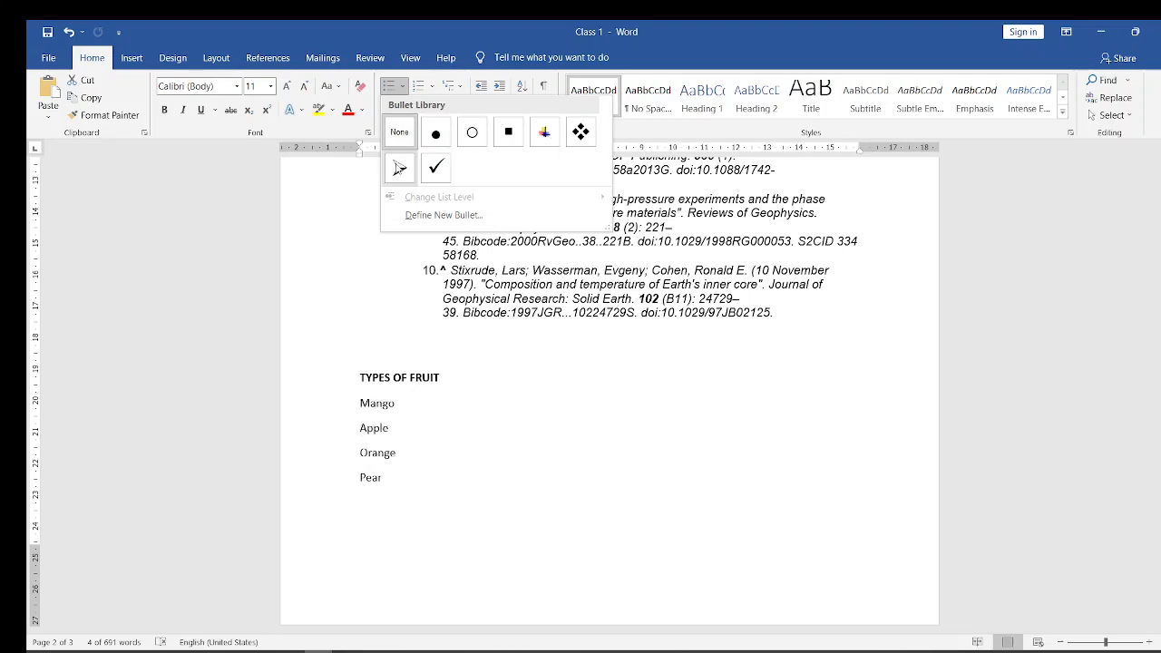
click(583, 132)
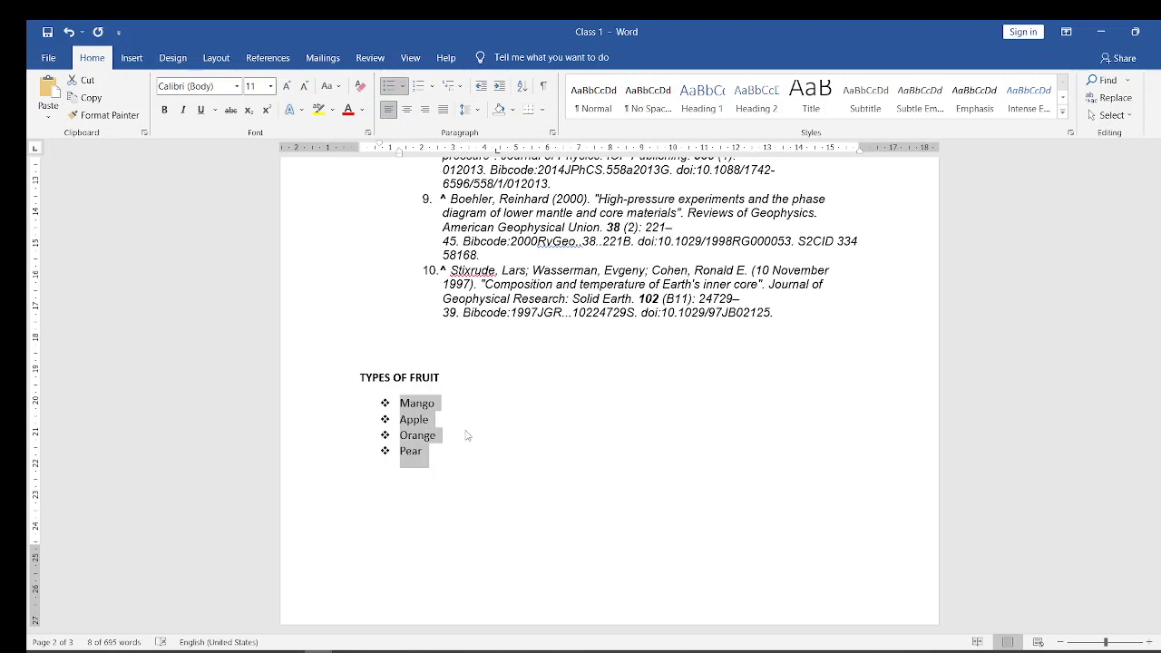
- Number the four fruit names with the lowercase Roman numeral format i., ii., iii
click(434, 88)
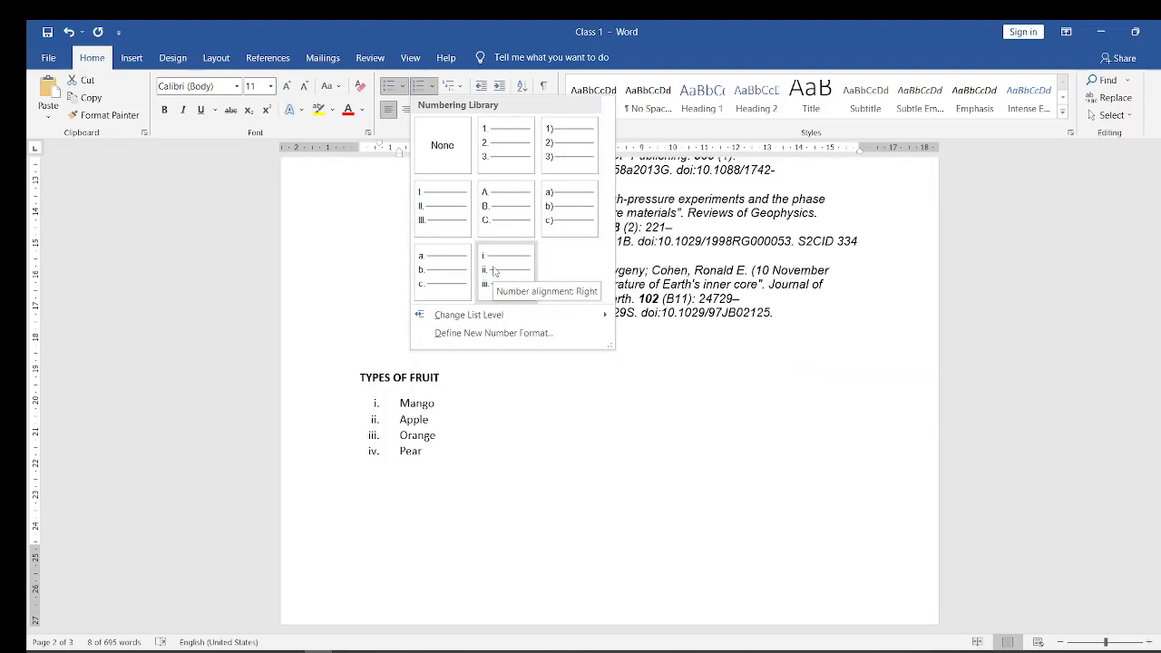
click(495, 272)
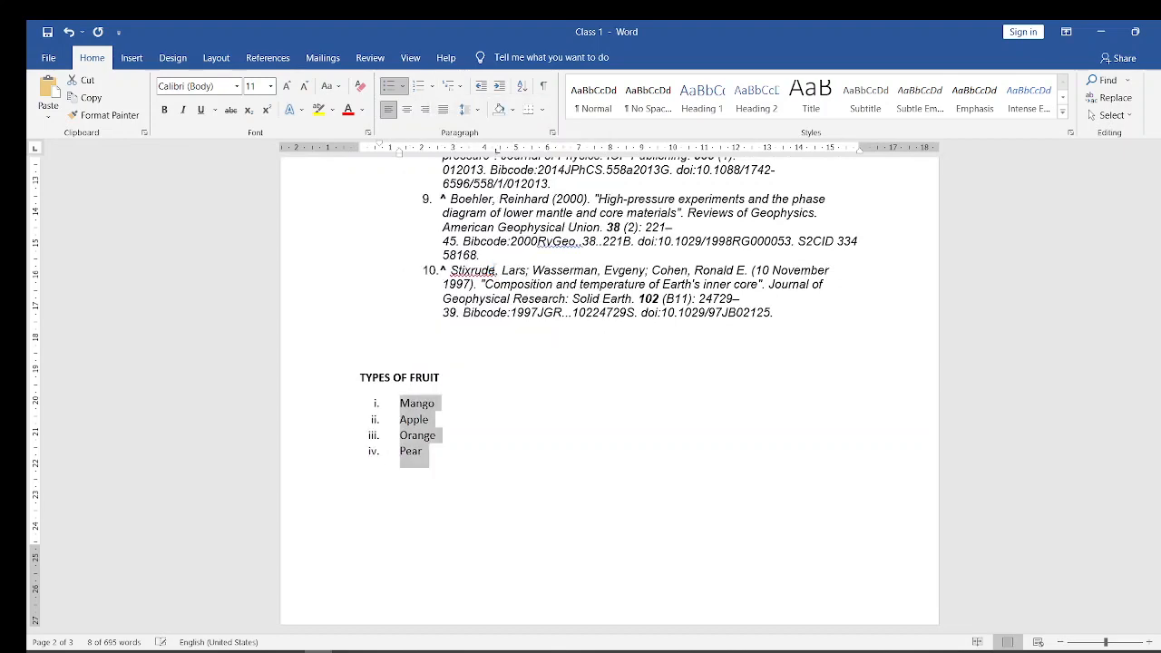
click(478, 453)
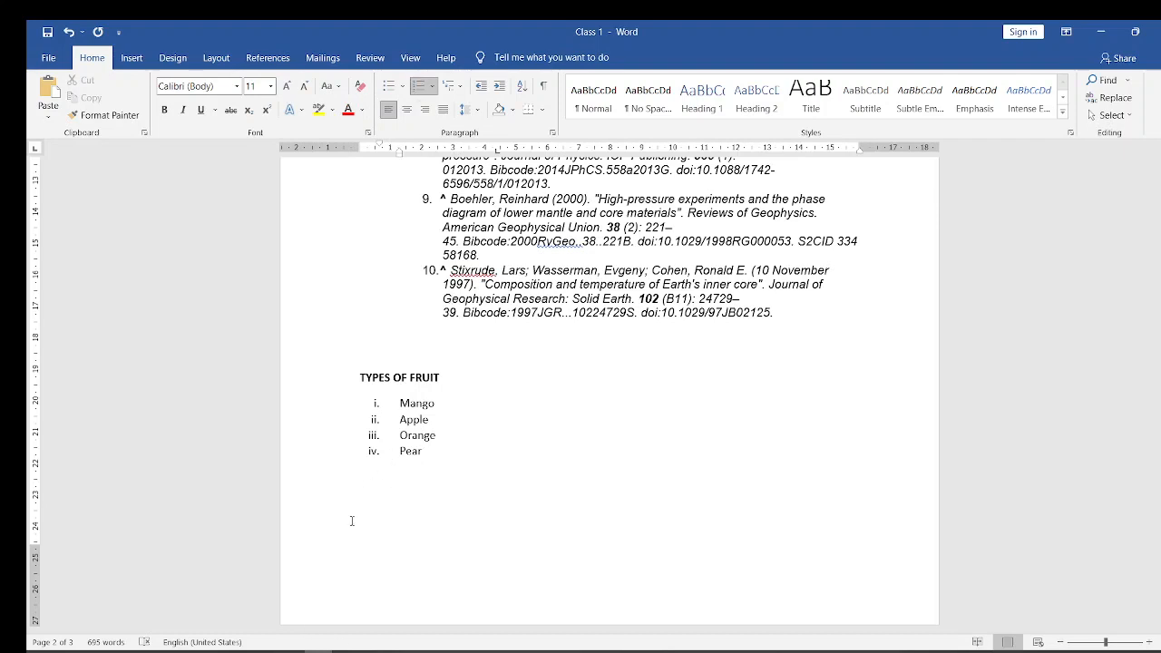
- Switch to the Microsoft Word course (2) presentation in PowerPoint, show the Border and Shading slide and return to the Word document
mouse_move(291, 649)
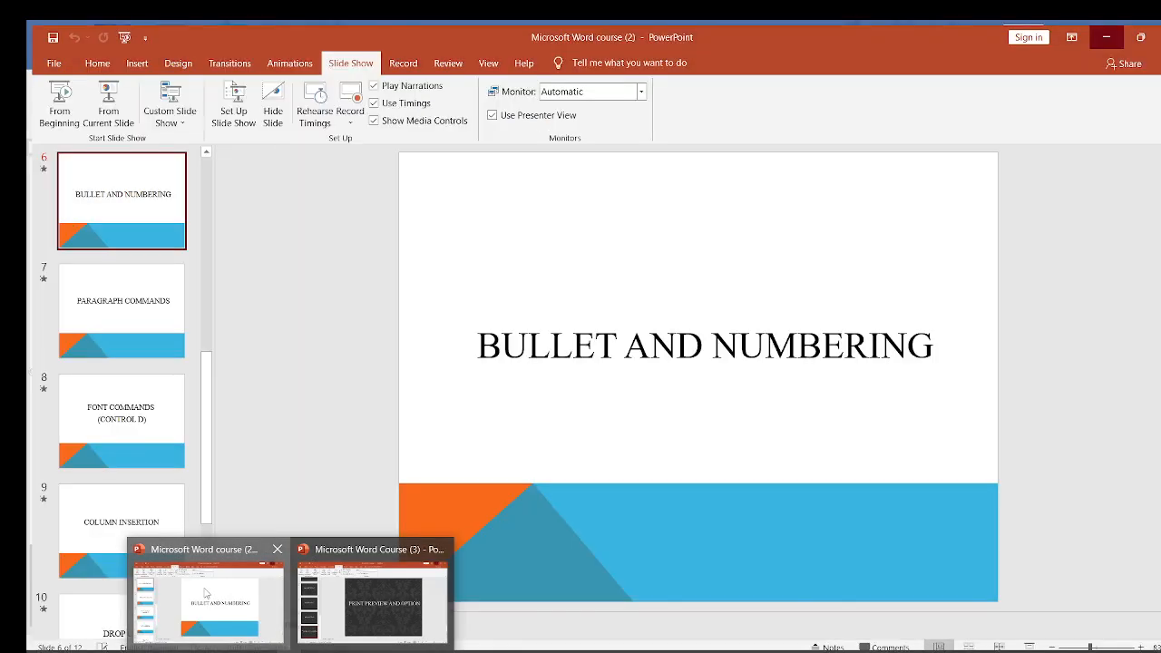
click(205, 593)
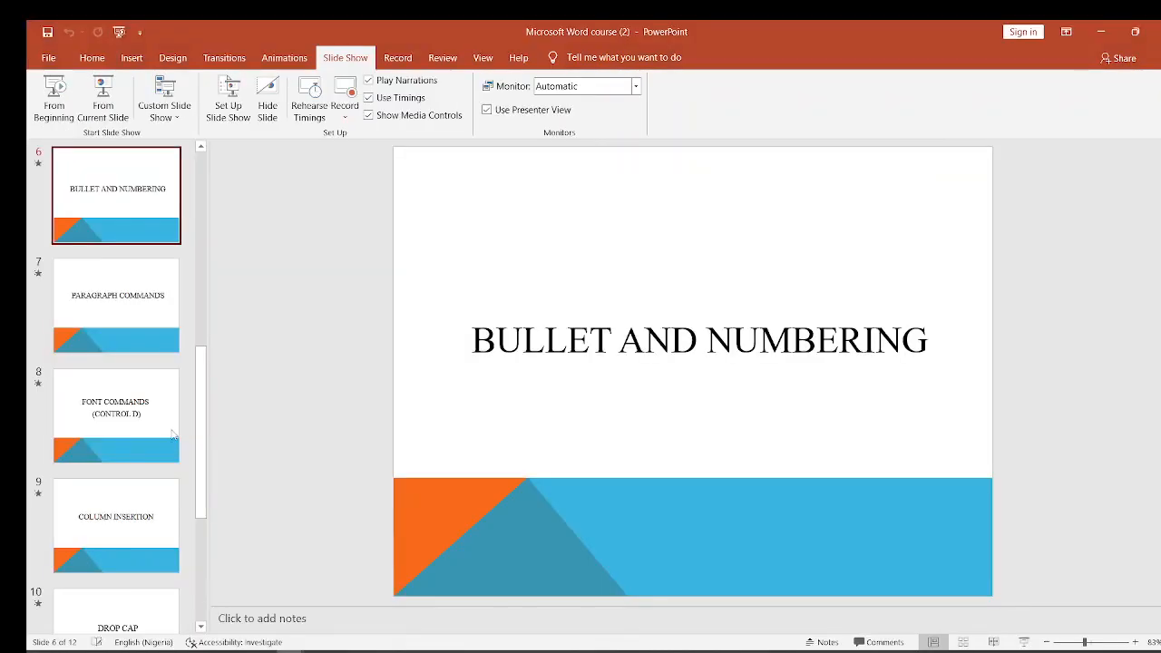
key(Up)
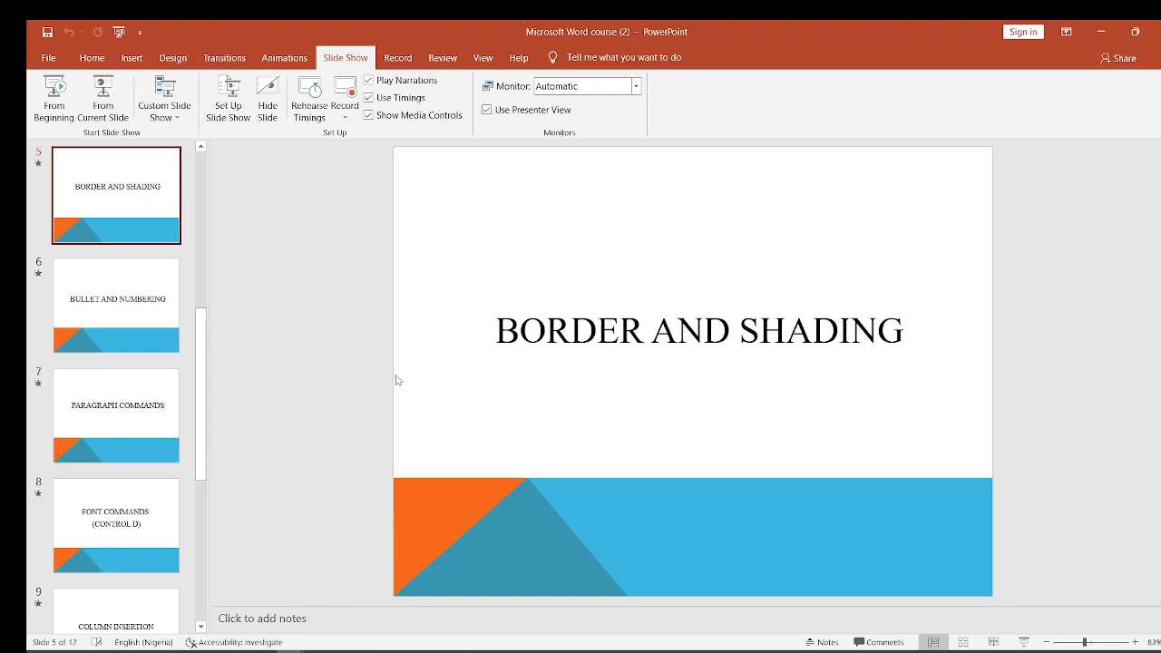
click(1100, 34)
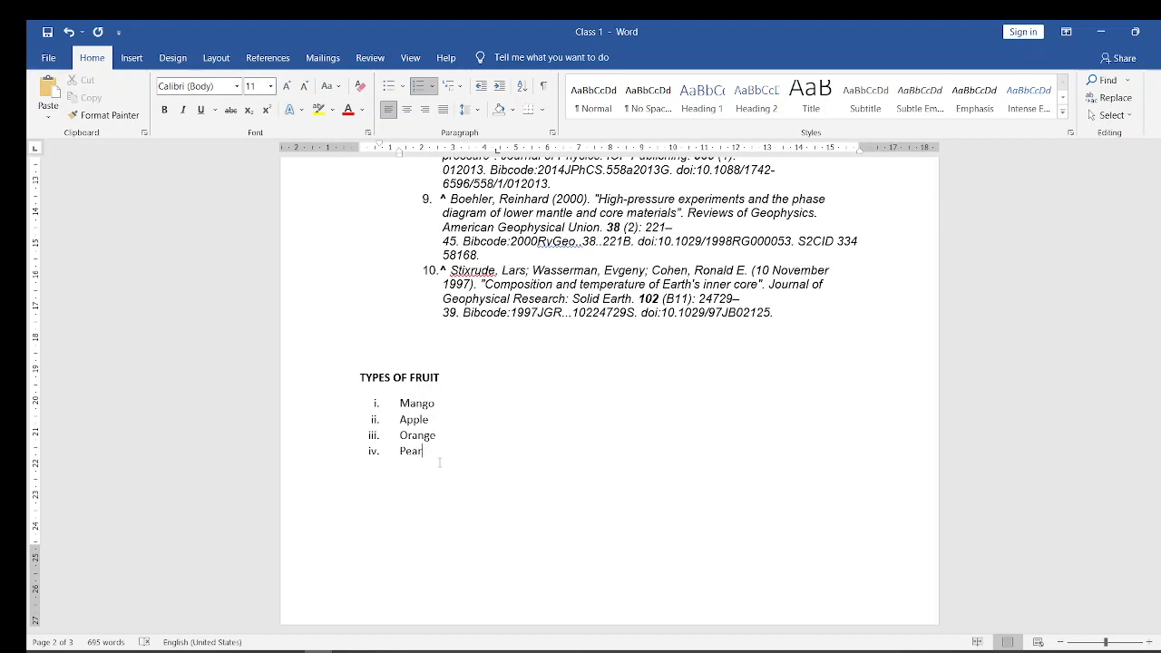
- End the numbered list after Pear and start an unnumbered blank line below it
key(Return)
key(Return)
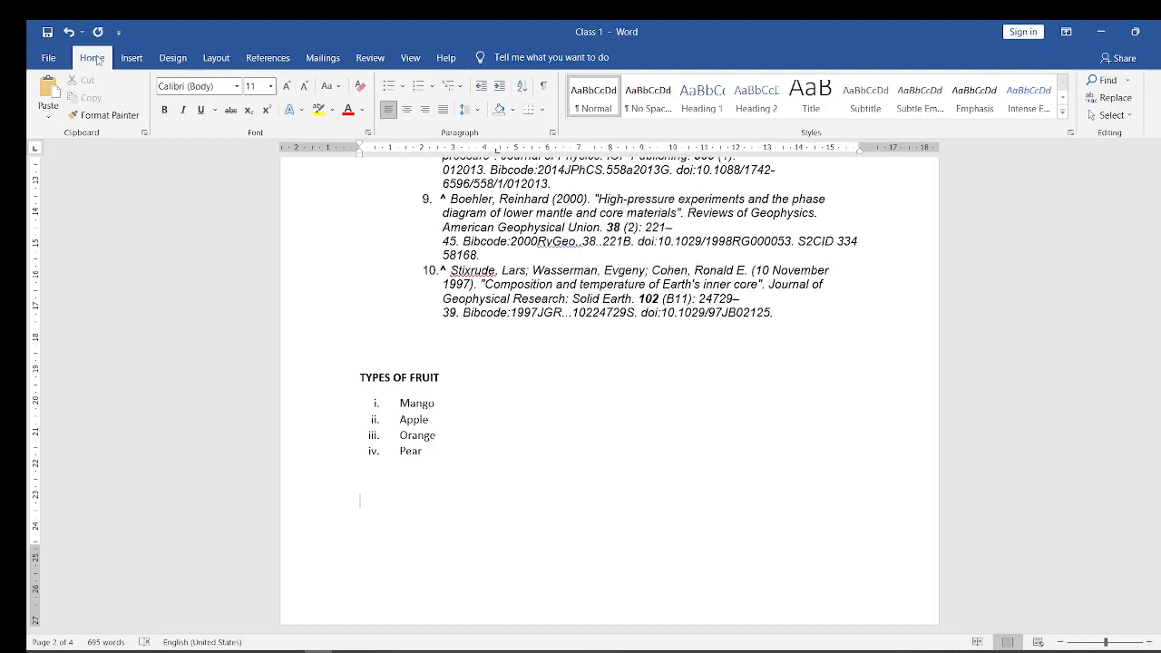
click(132, 59)
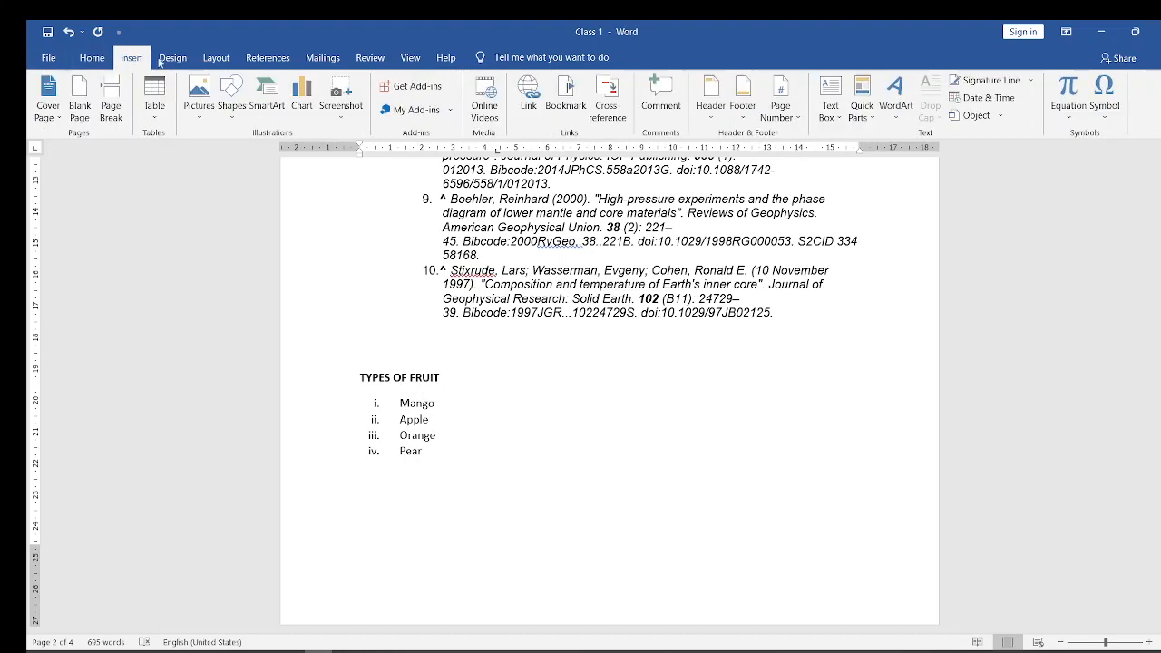
click(174, 60)
click(214, 59)
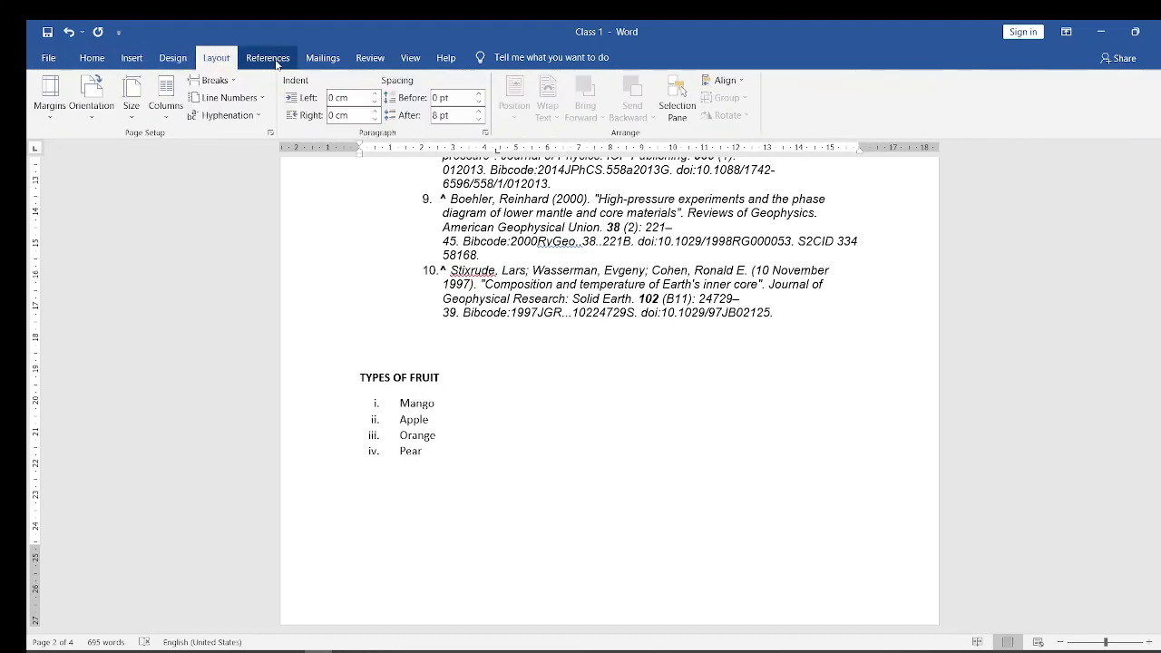
click(278, 55)
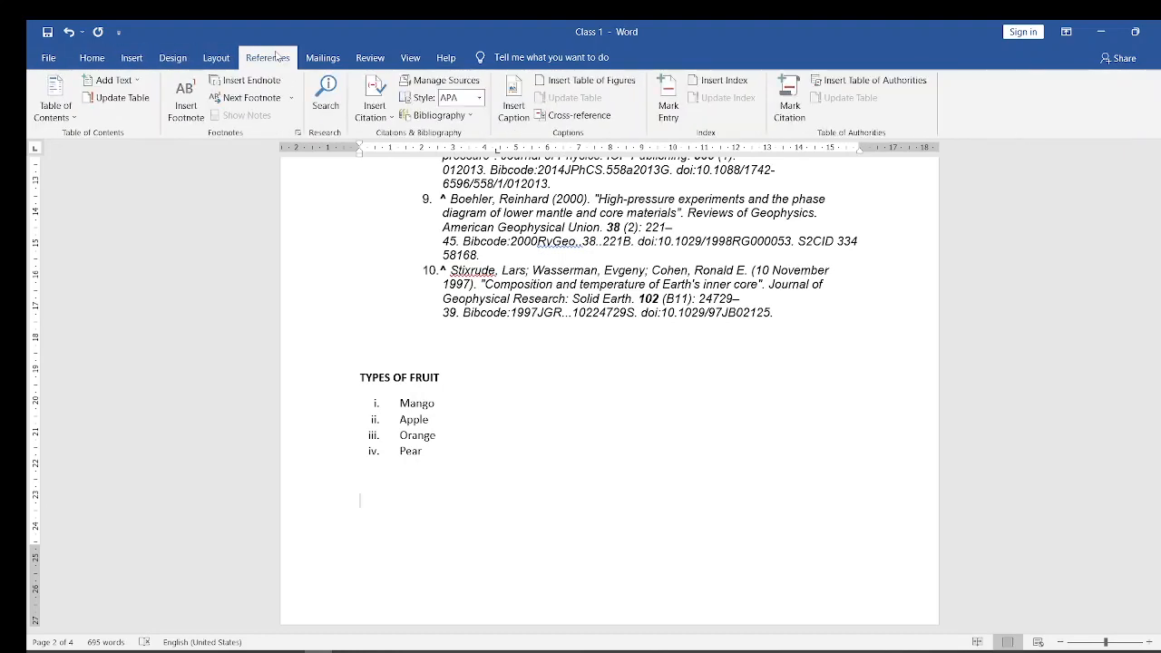
click(322, 58)
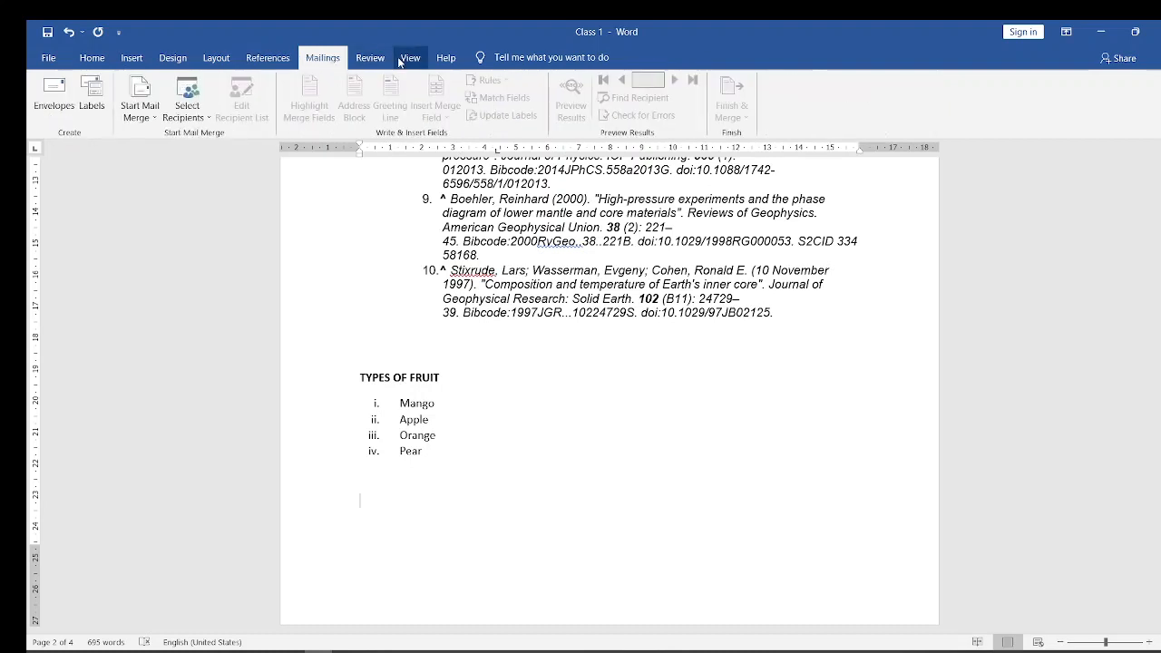
click(384, 59)
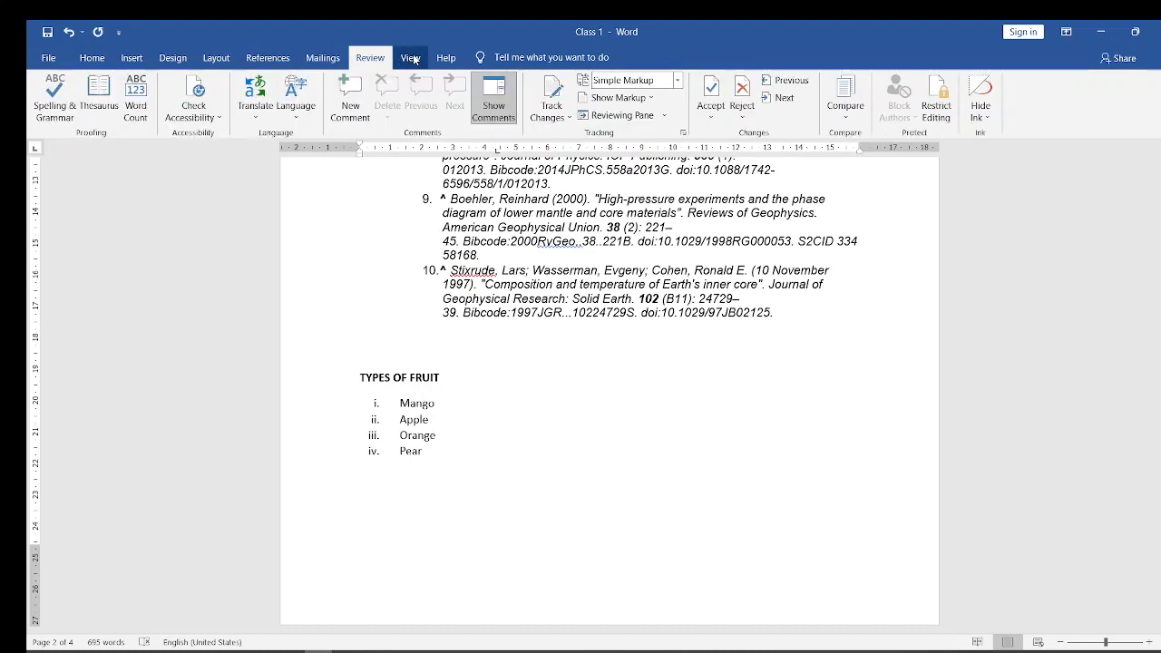
click(413, 58)
click(444, 58)
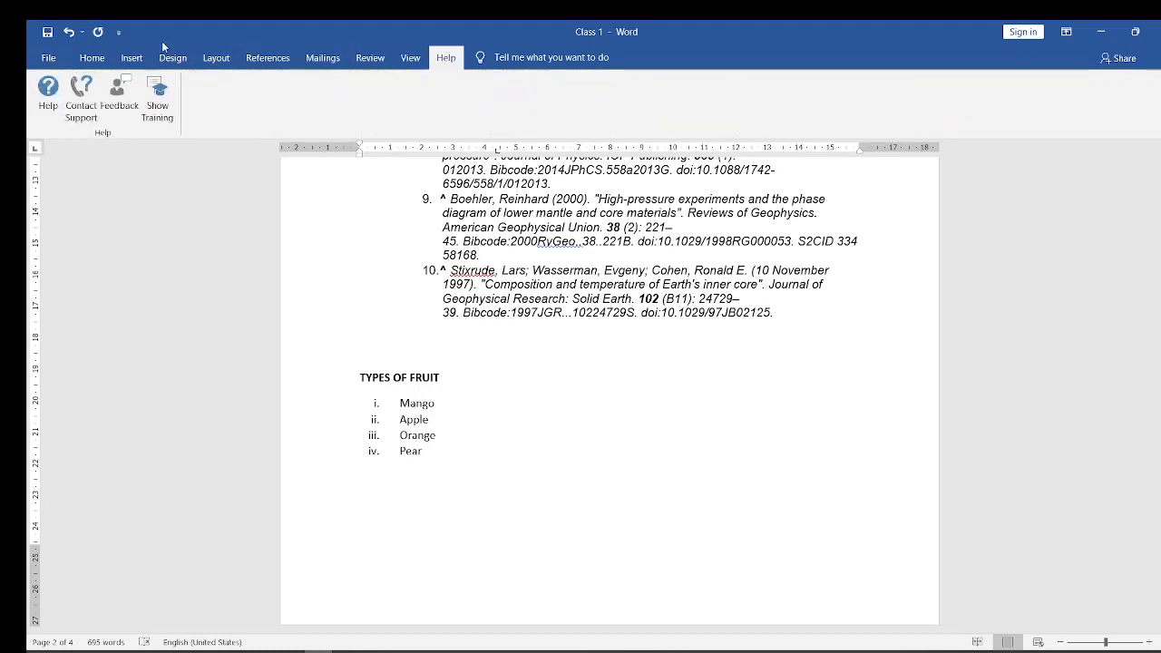
- Apply a 3 pt box page border with the thin-thick-thin line style to the whole document
click(92, 59)
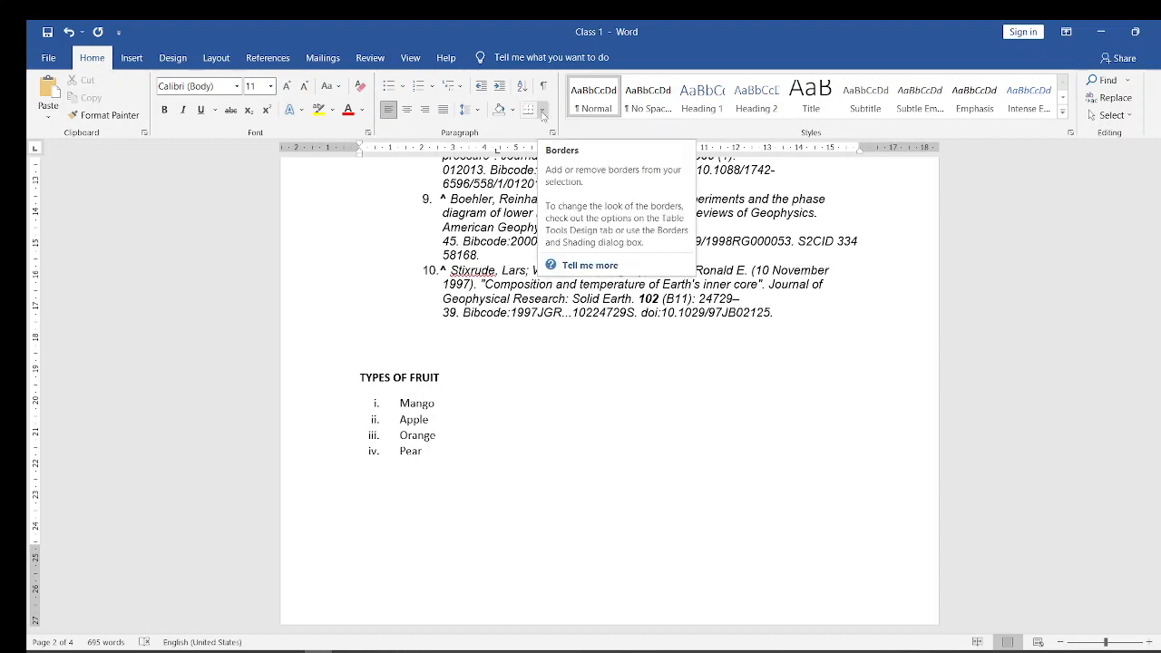
click(543, 111)
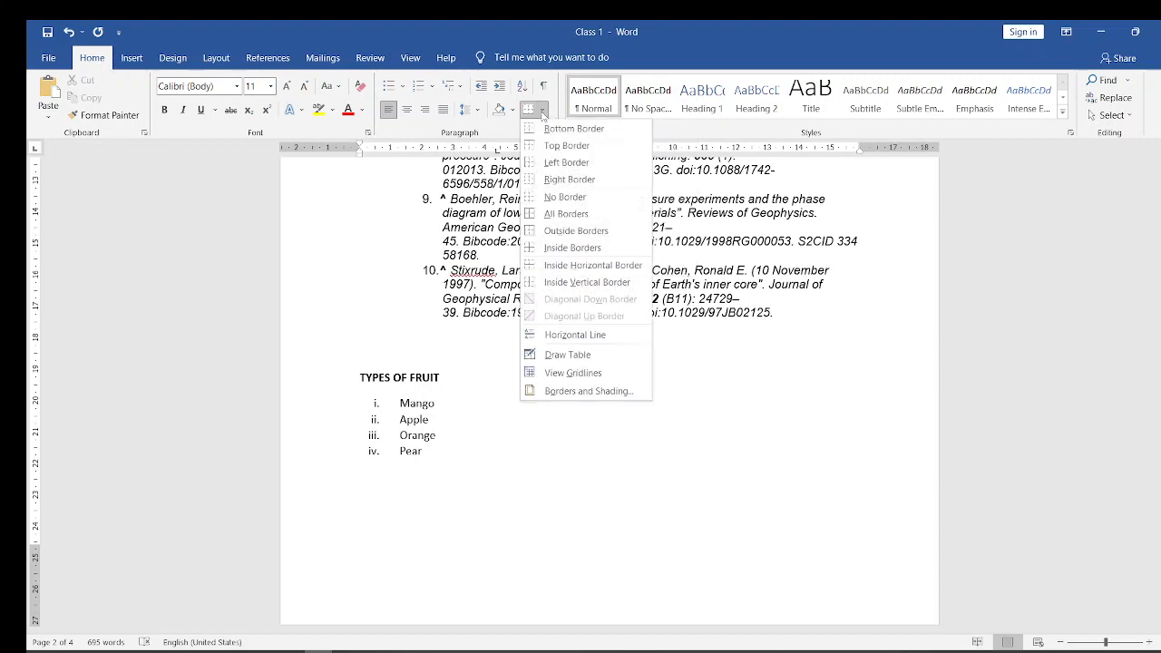
click(572, 392)
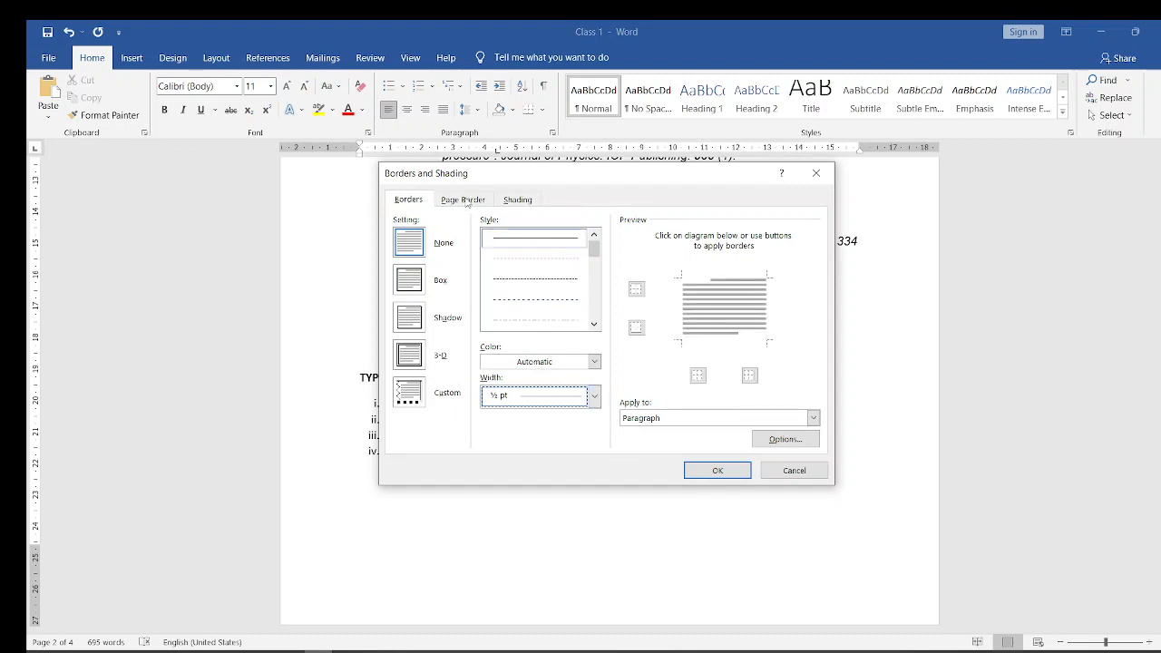
click(466, 201)
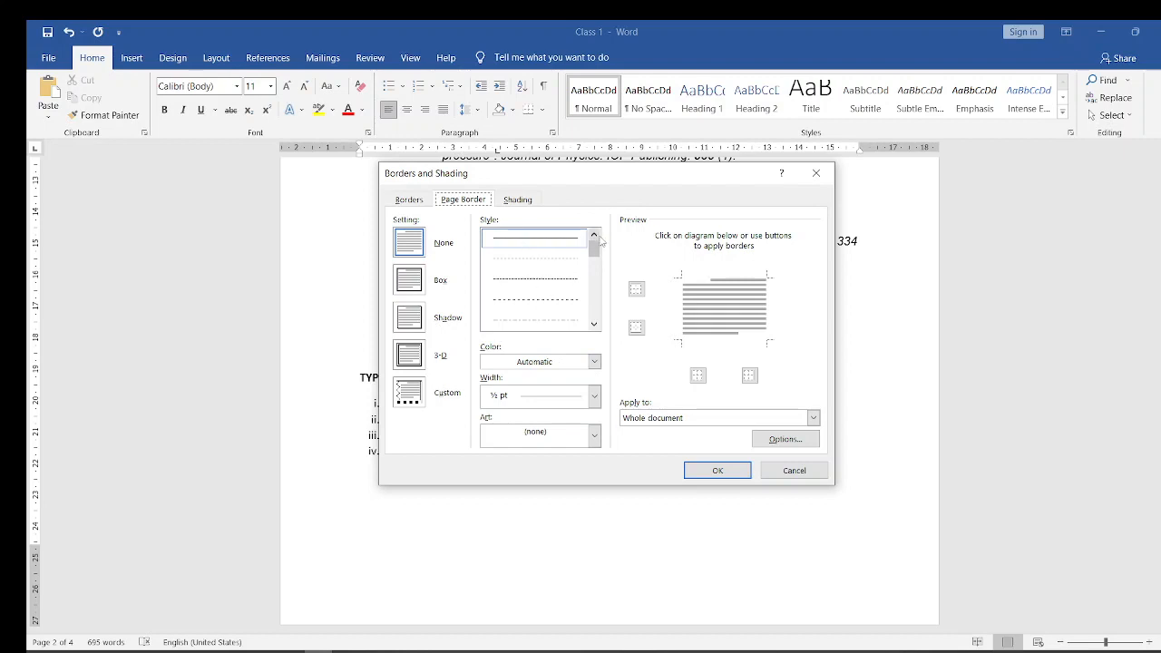
drag(593, 258, 595, 295)
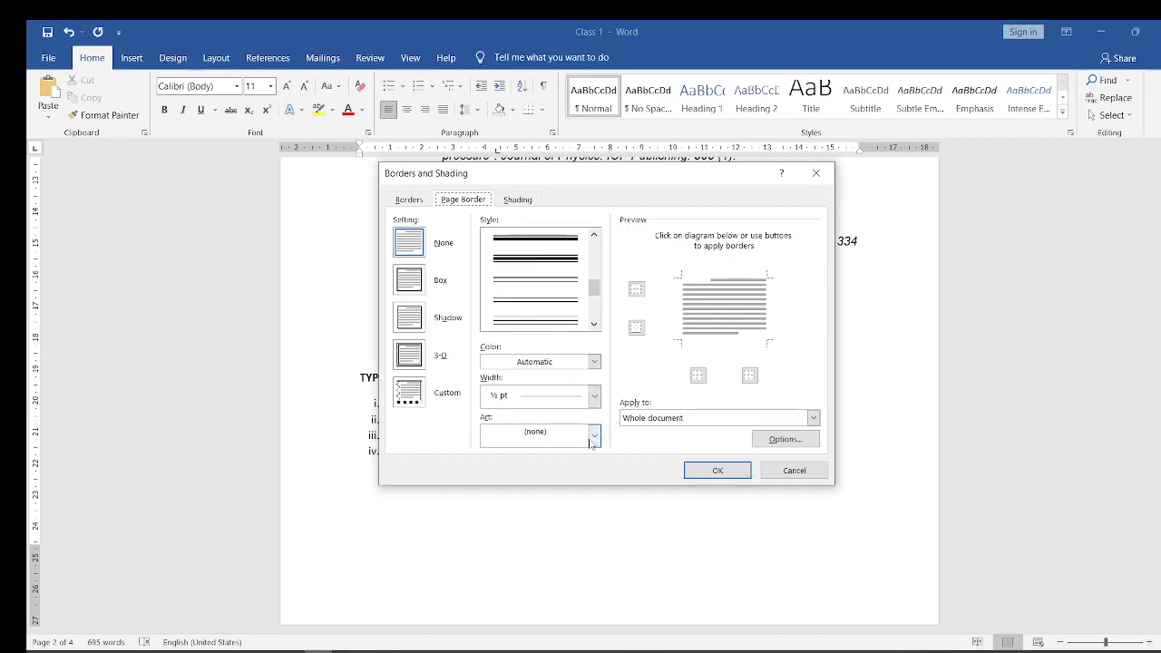
click(534, 261)
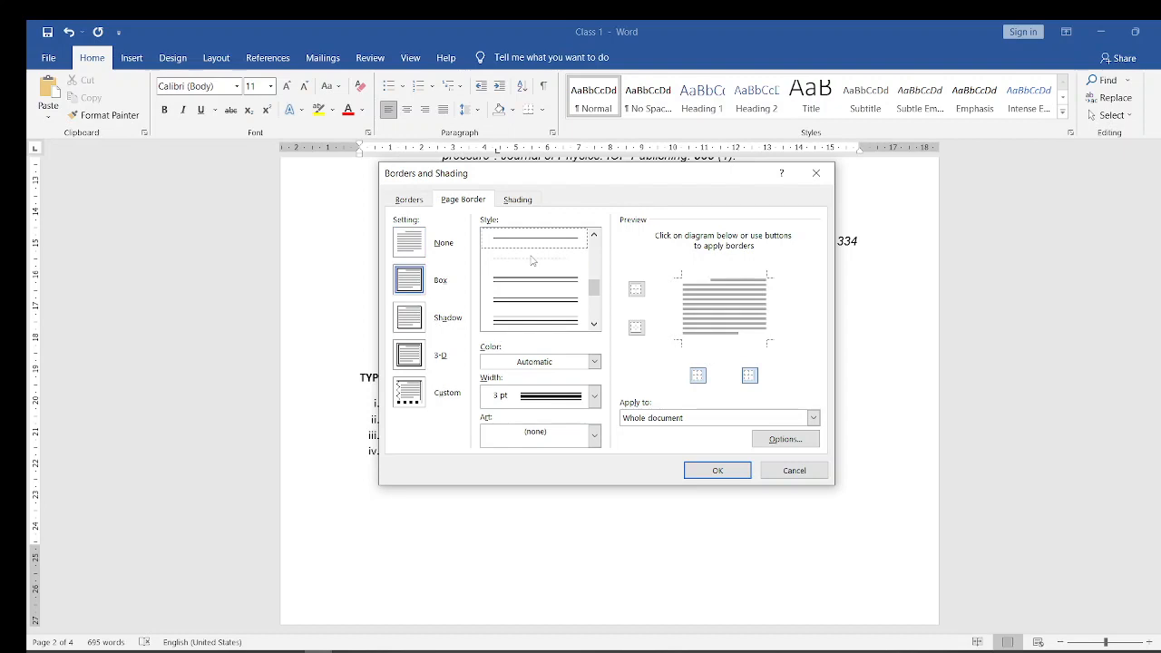
click(717, 471)
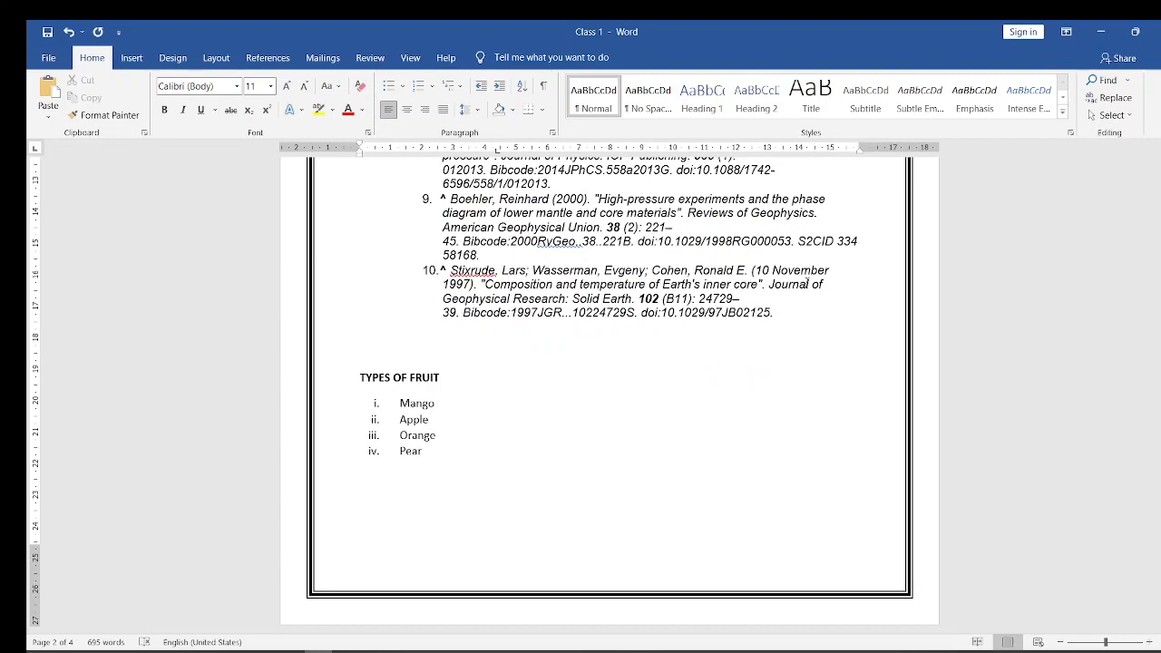
drag(1160, 372, 1160, 298)
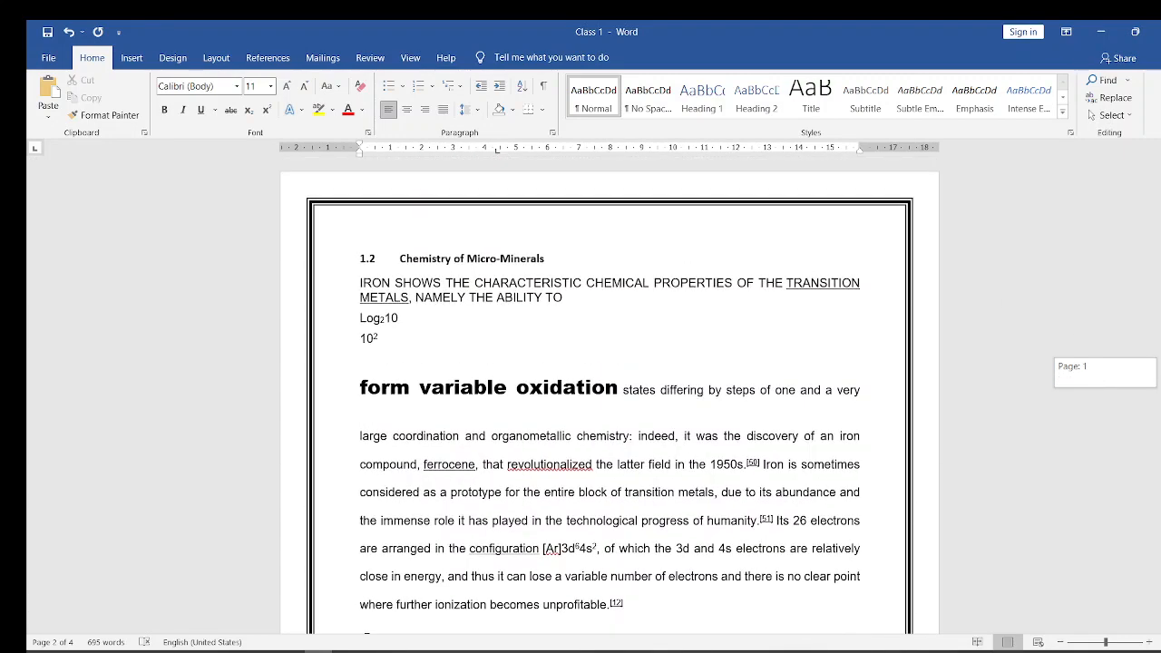
drag(1160, 204, 1160, 449)
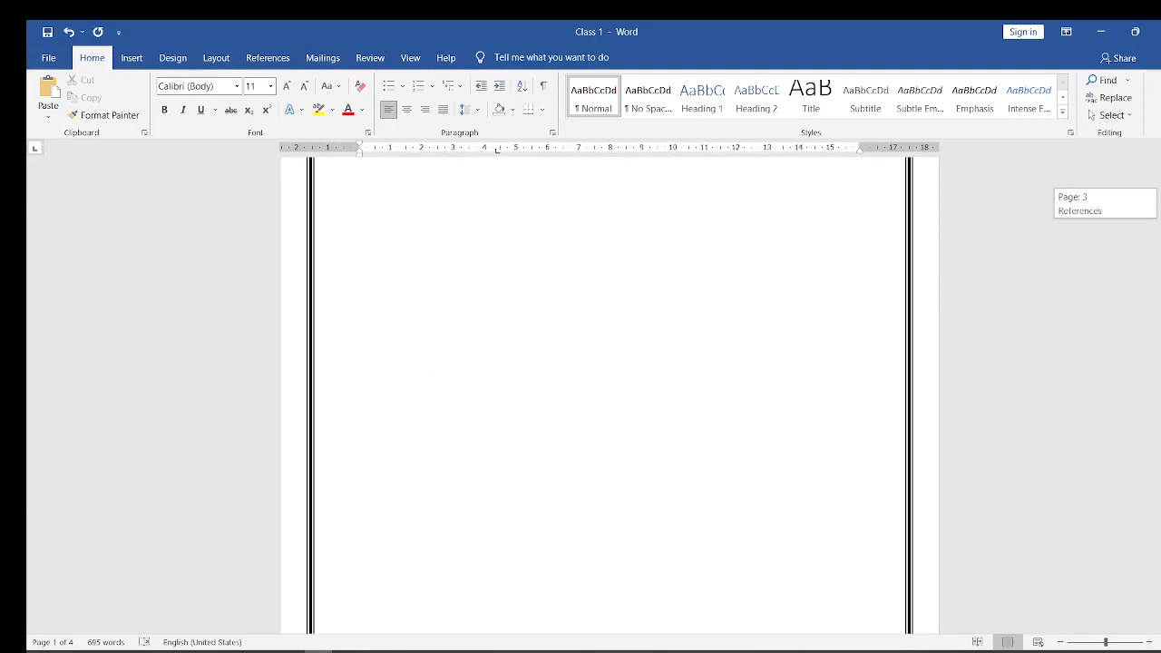
drag(1160, 578, 1160, 604)
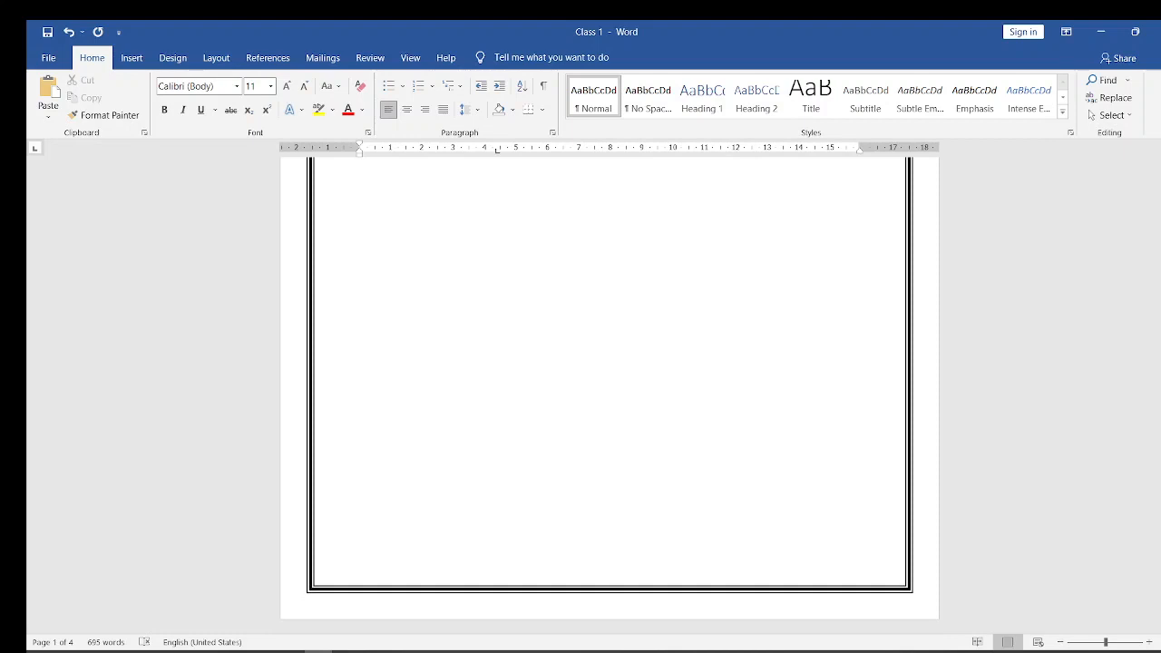
- Set a ¾ pt box border with the double wavy line style for the blank paragraph below the fruit list
click(544, 111)
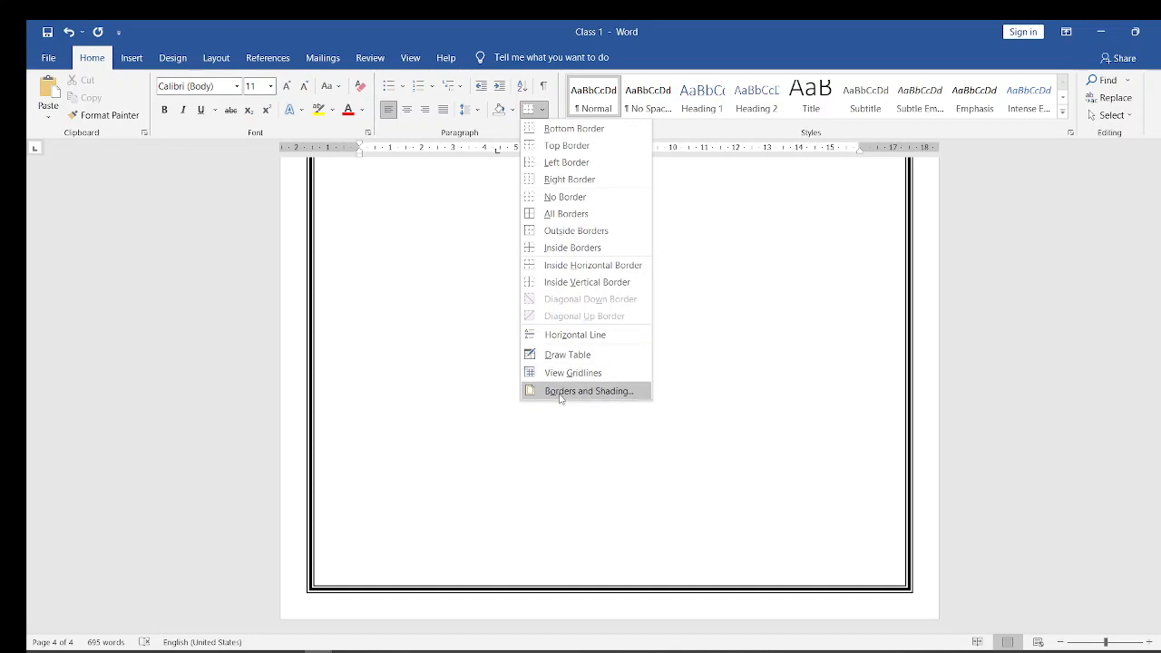
click(561, 391)
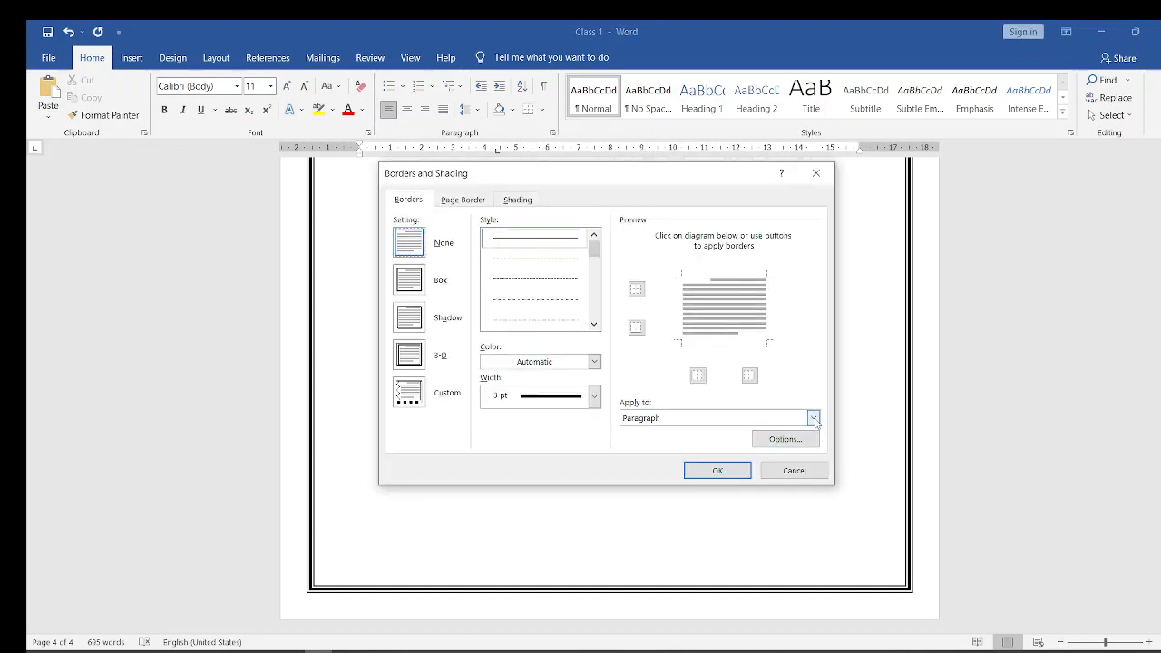
click(814, 418)
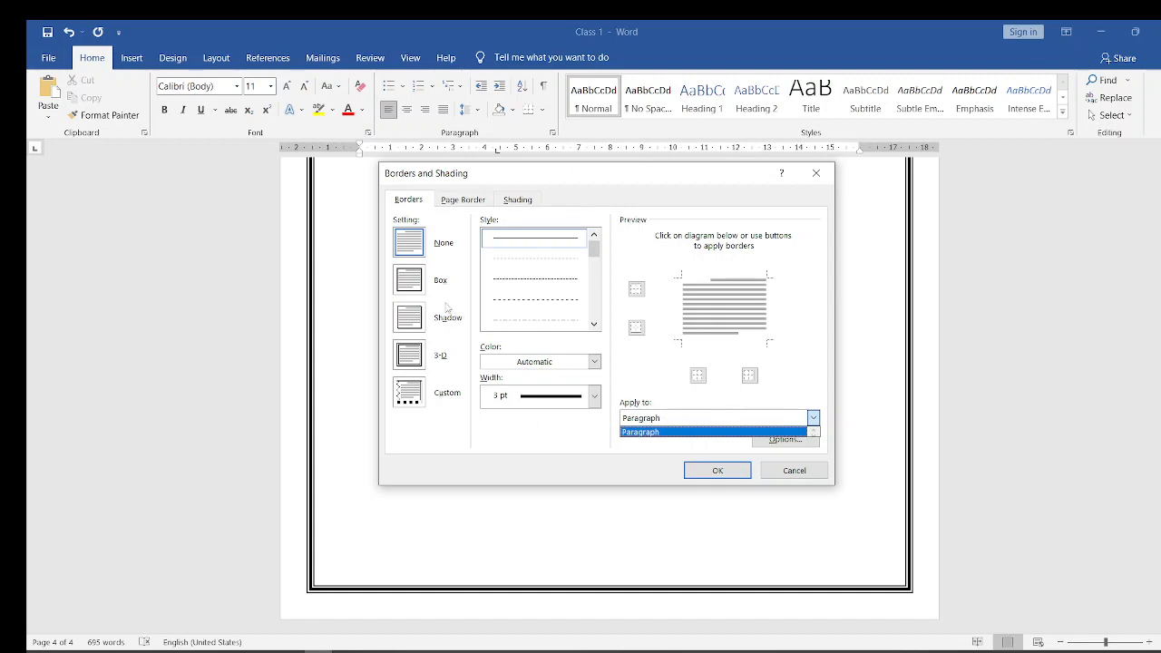
click(684, 450)
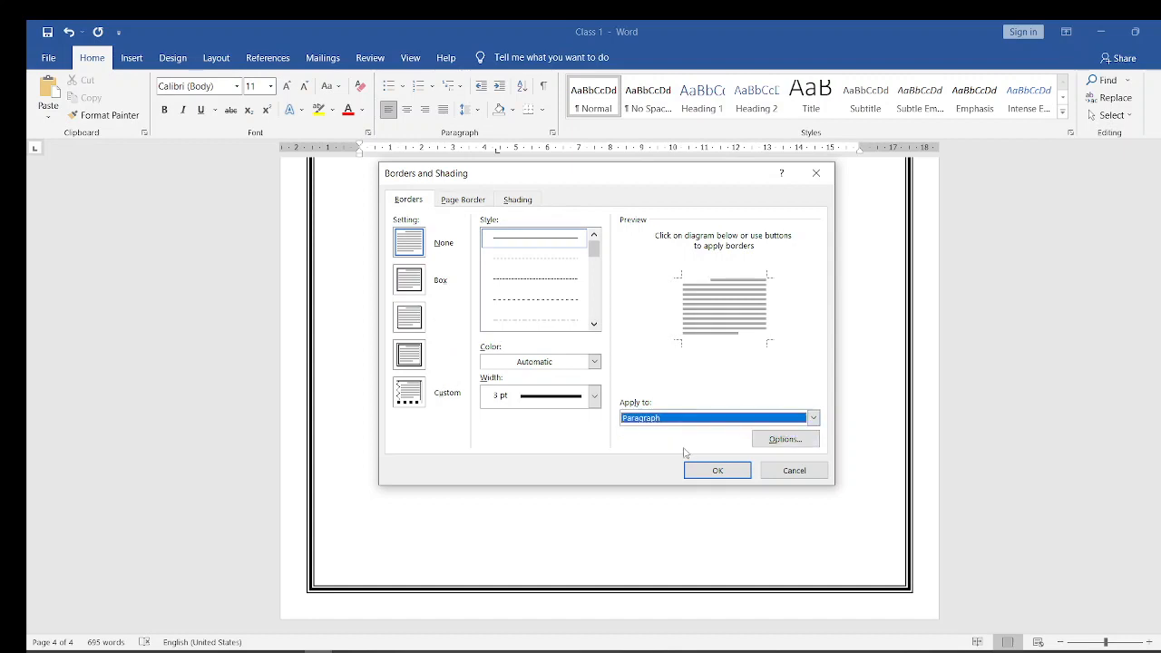
click(818, 419)
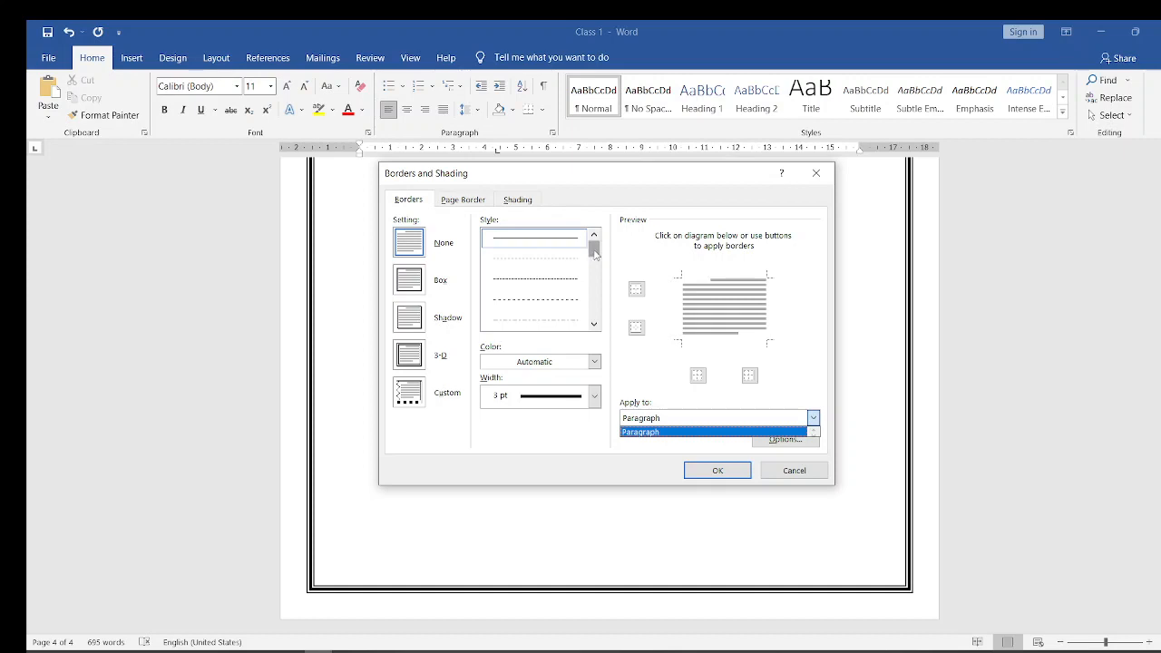
drag(595, 253, 595, 287)
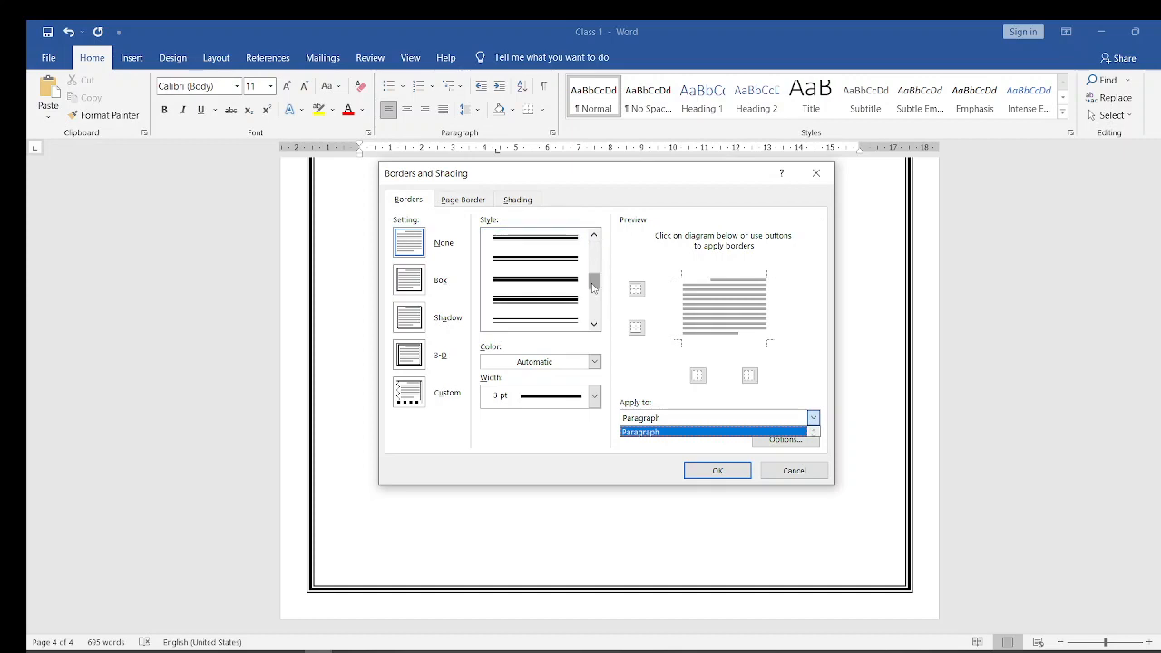
click(537, 303)
drag(595, 286, 596, 301)
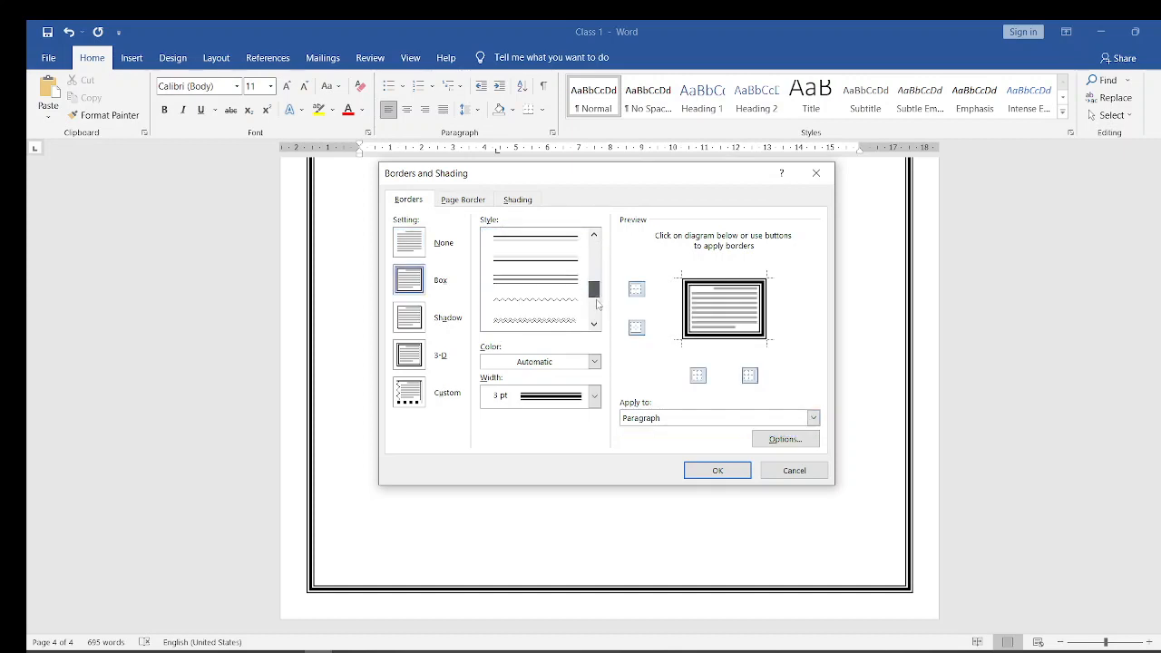
click(526, 321)
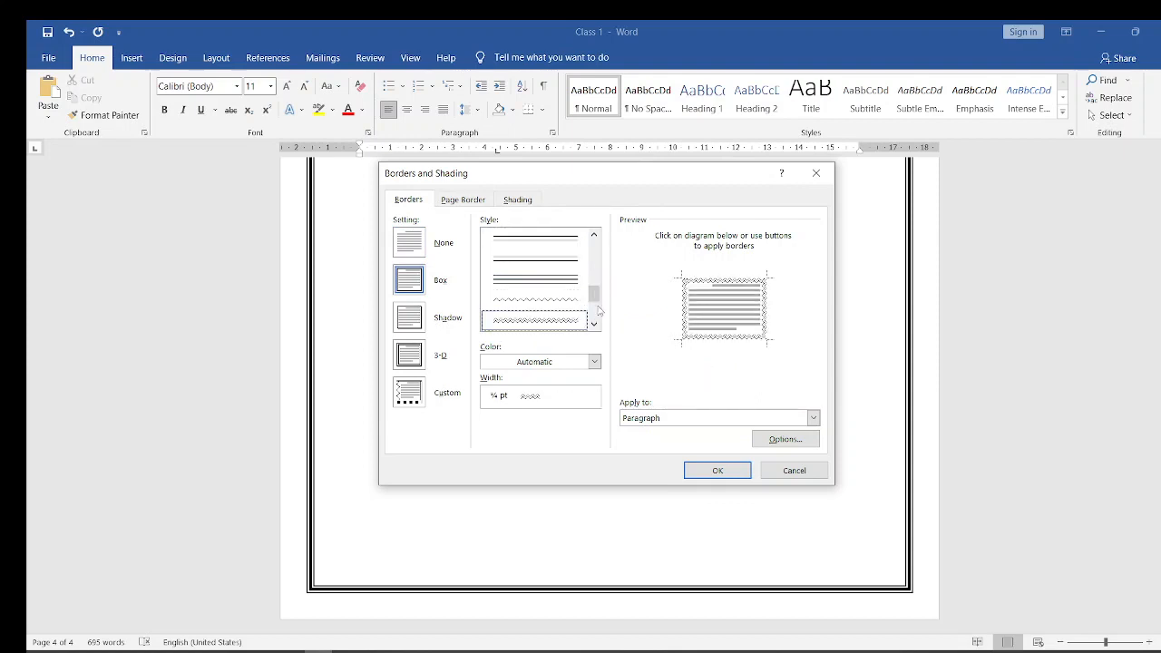
click(597, 305)
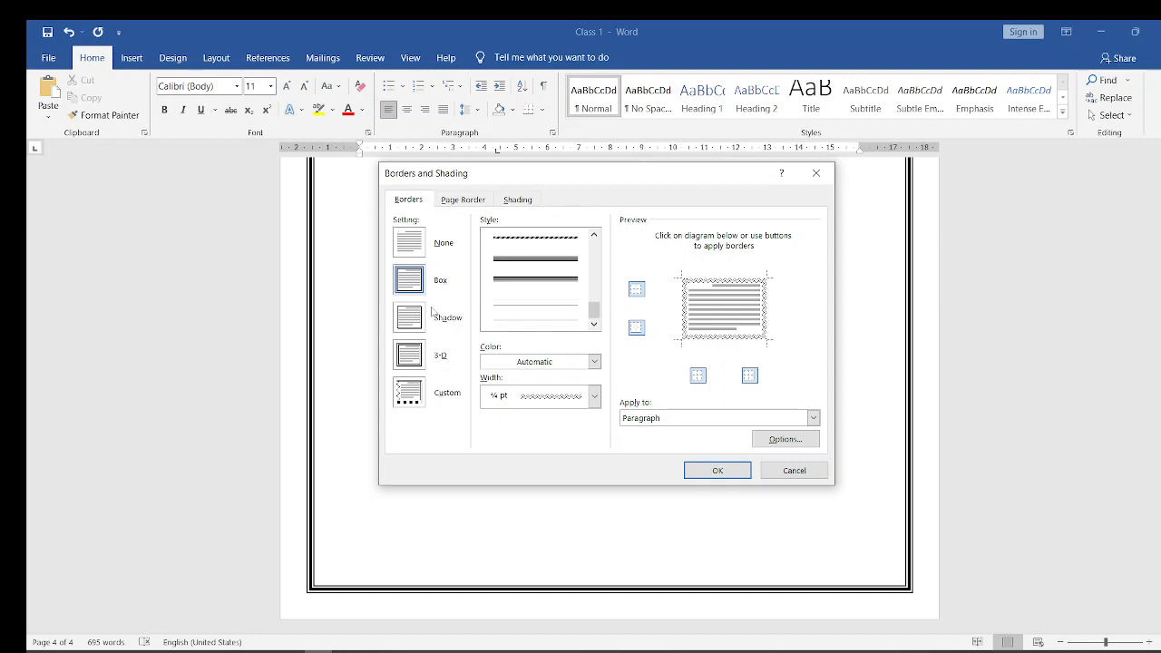
- Restrict the page border to This section - First page only, apply the border settings and check the earlier pages
click(461, 202)
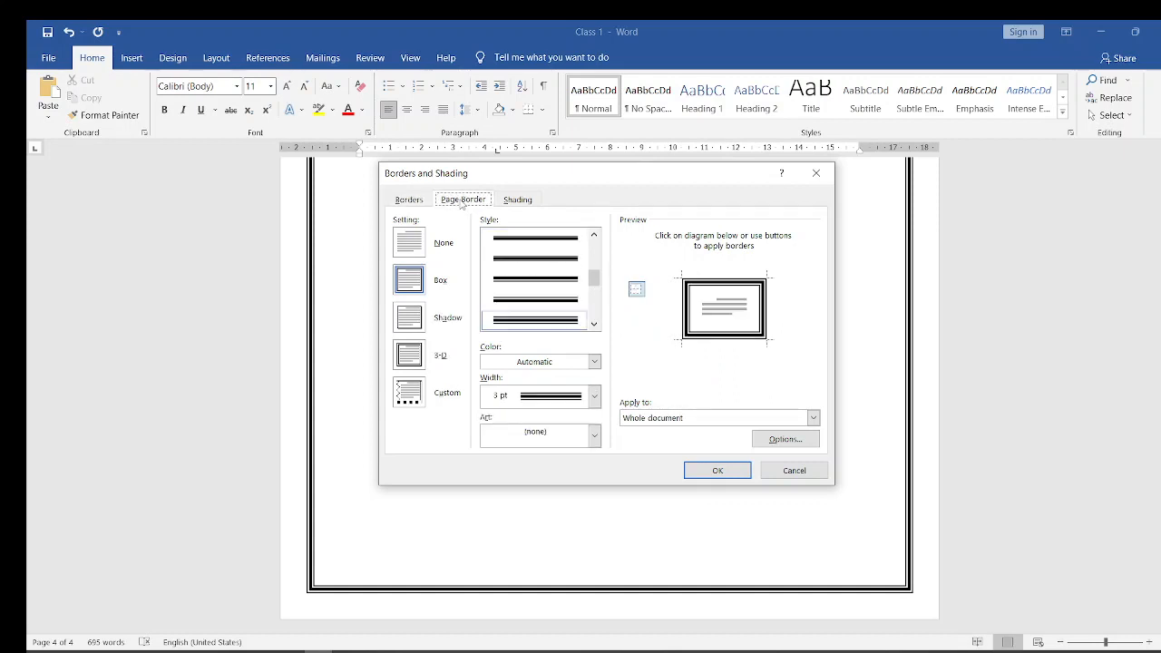
click(813, 418)
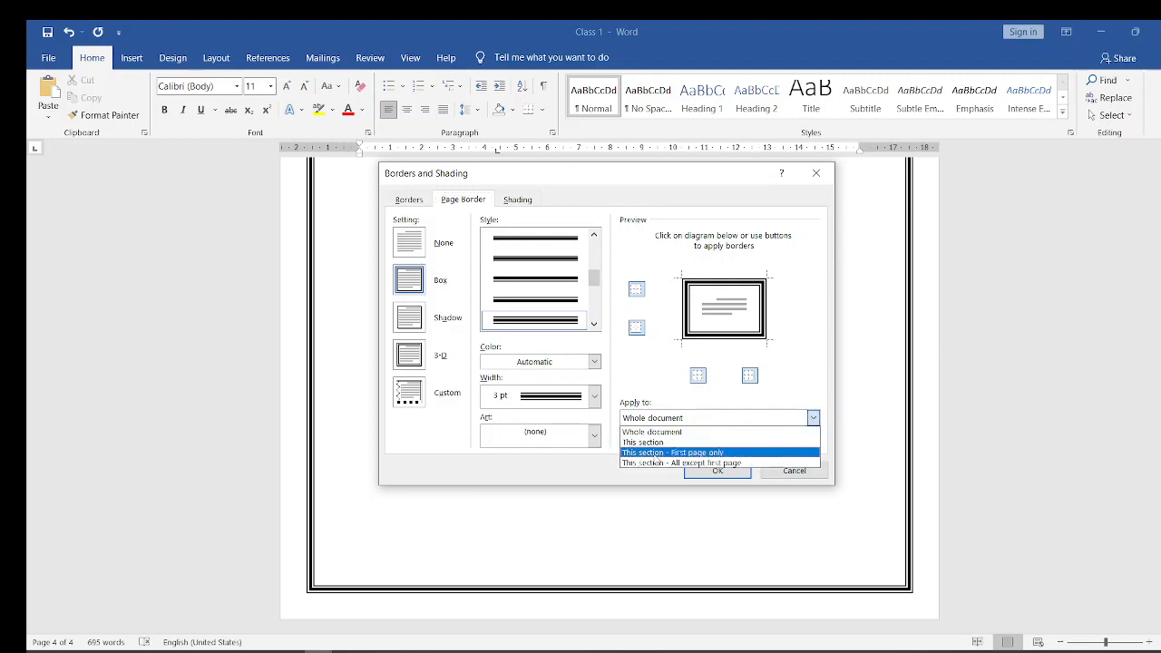
click(717, 453)
click(718, 471)
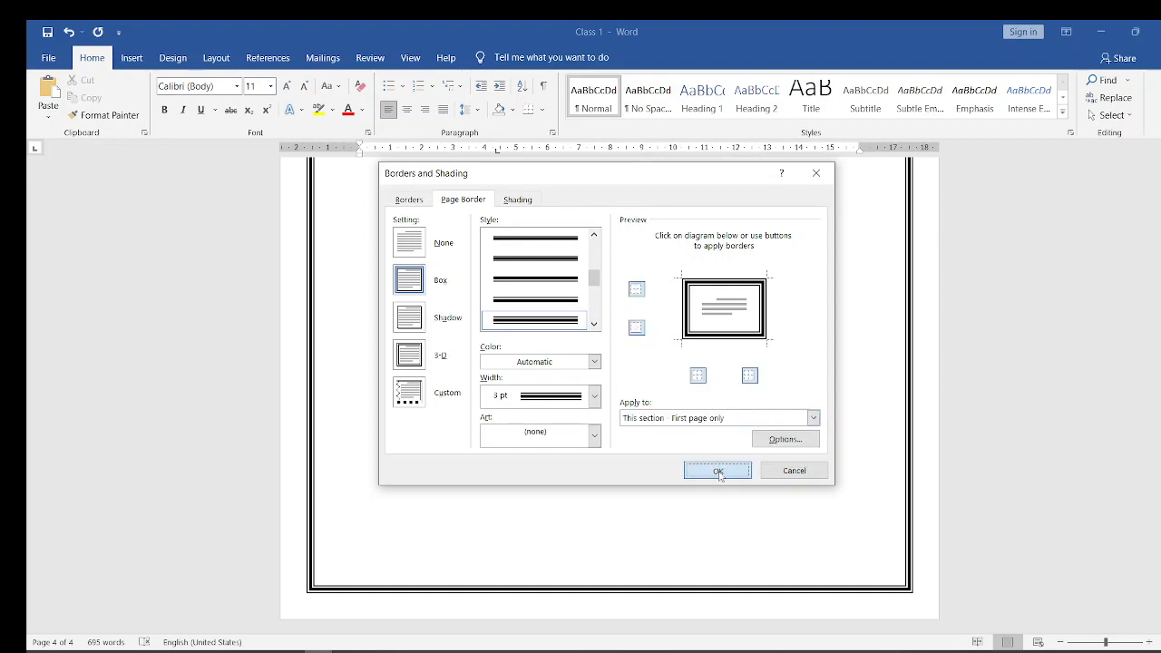
scroll(803, 448, up, 5)
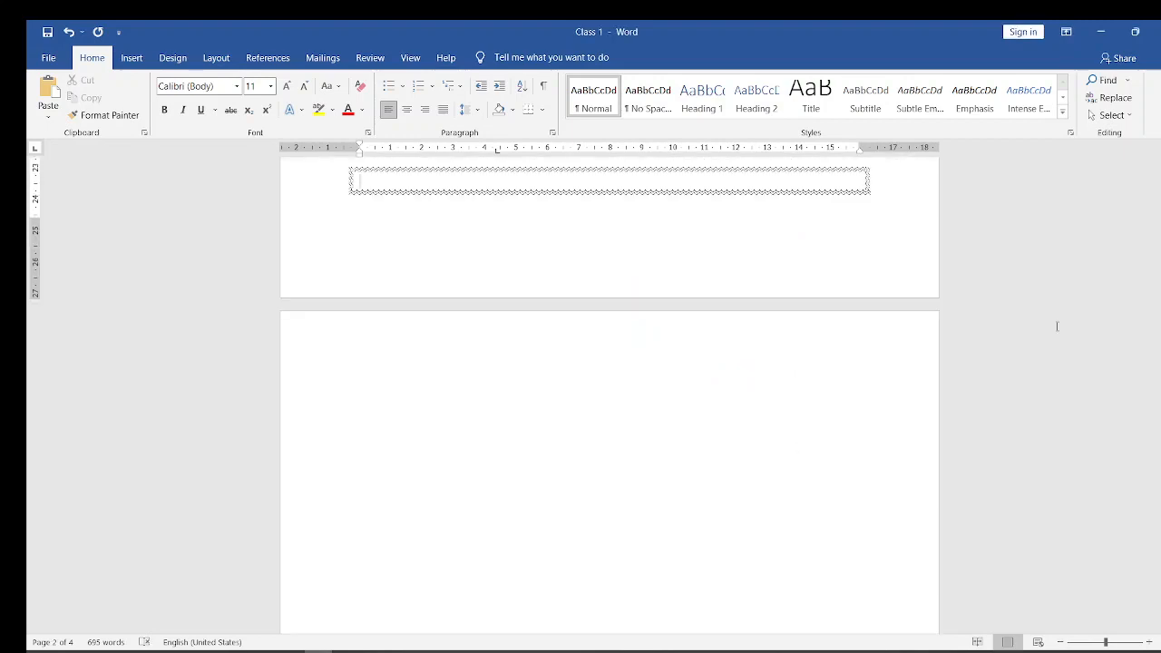
scroll(1135, 179, up, 10)
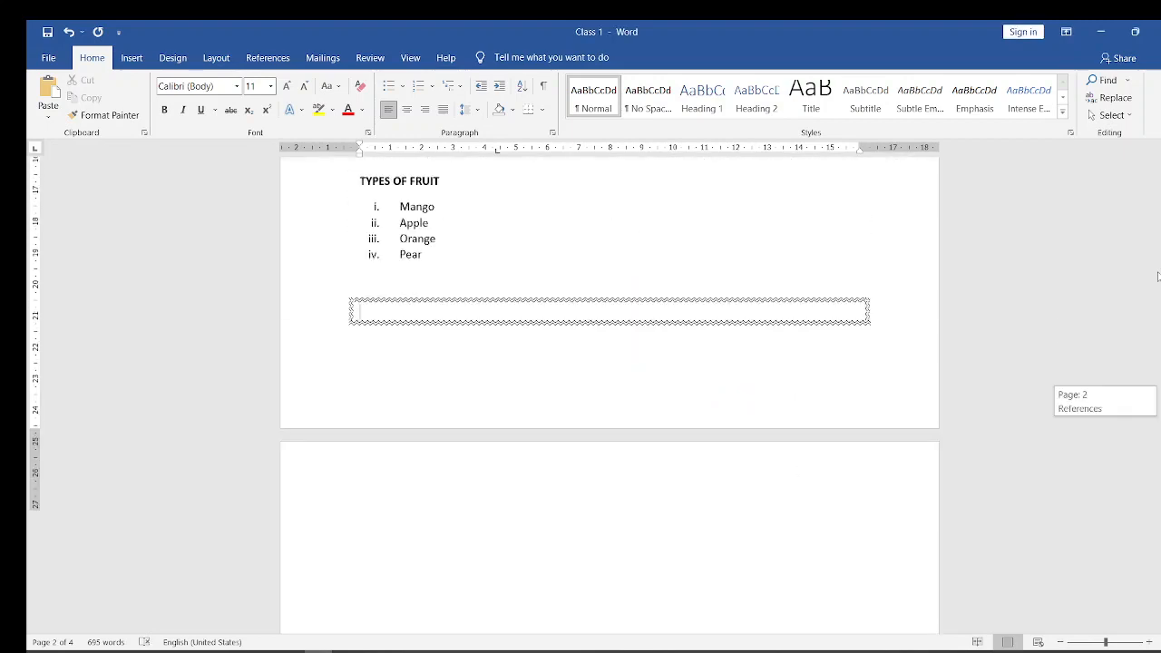
scroll(1134, 178, up, 8)
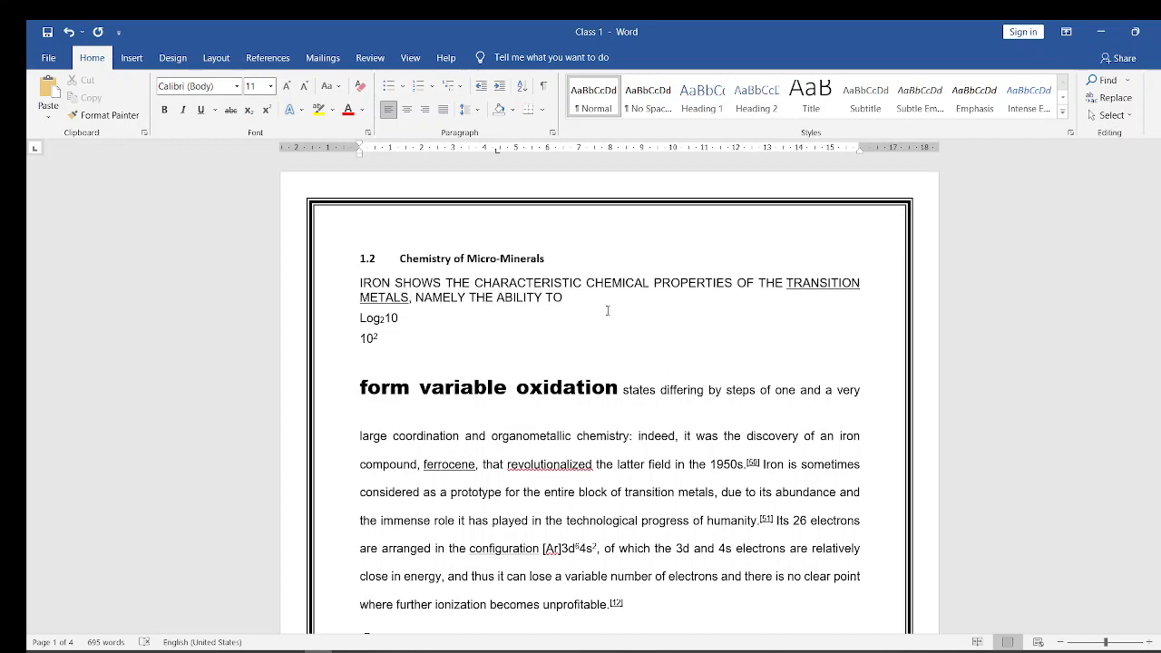
- Choose the 31 pt art page border with ornamental square corners, applied to This section - First page only
click(545, 110)
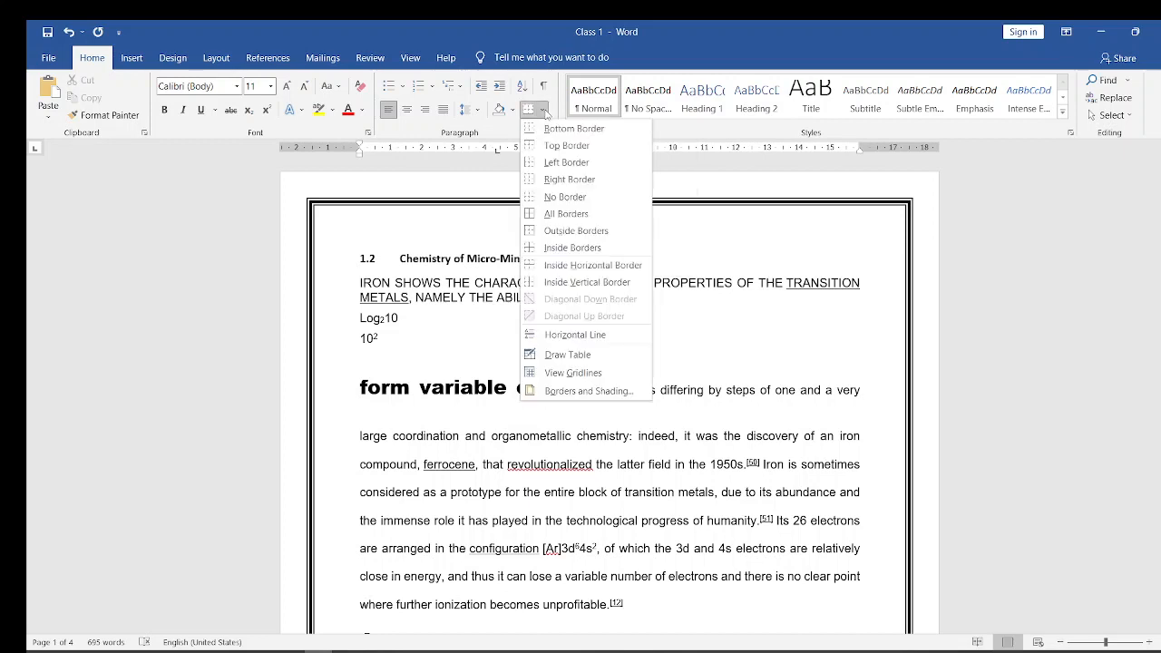
click(568, 390)
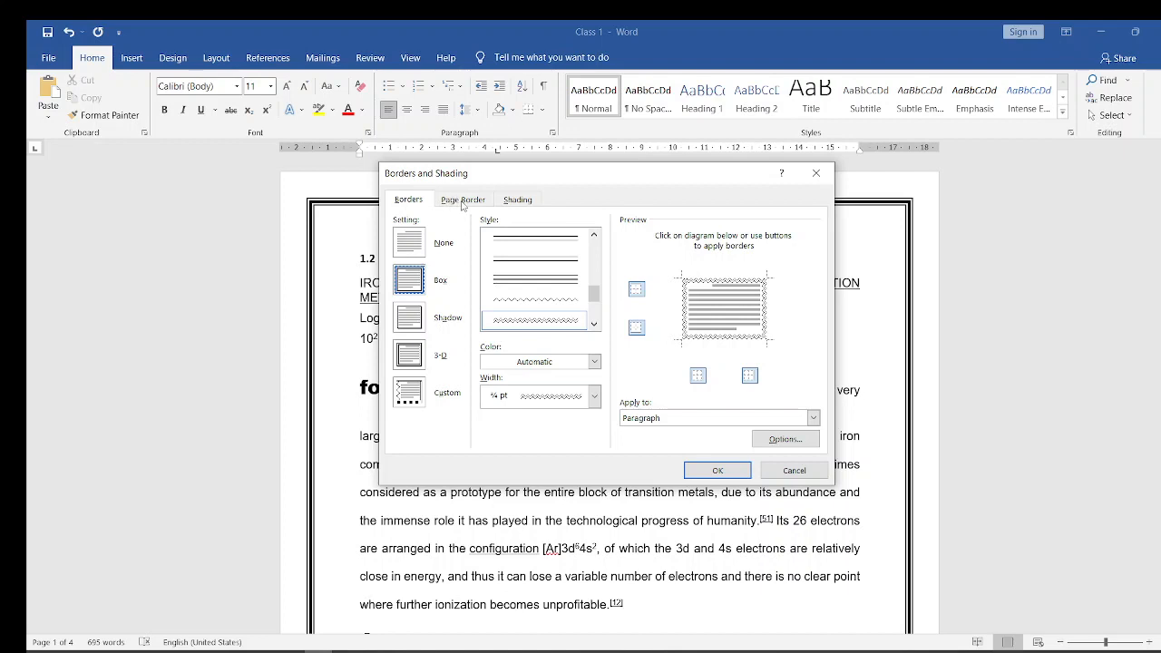
click(463, 202)
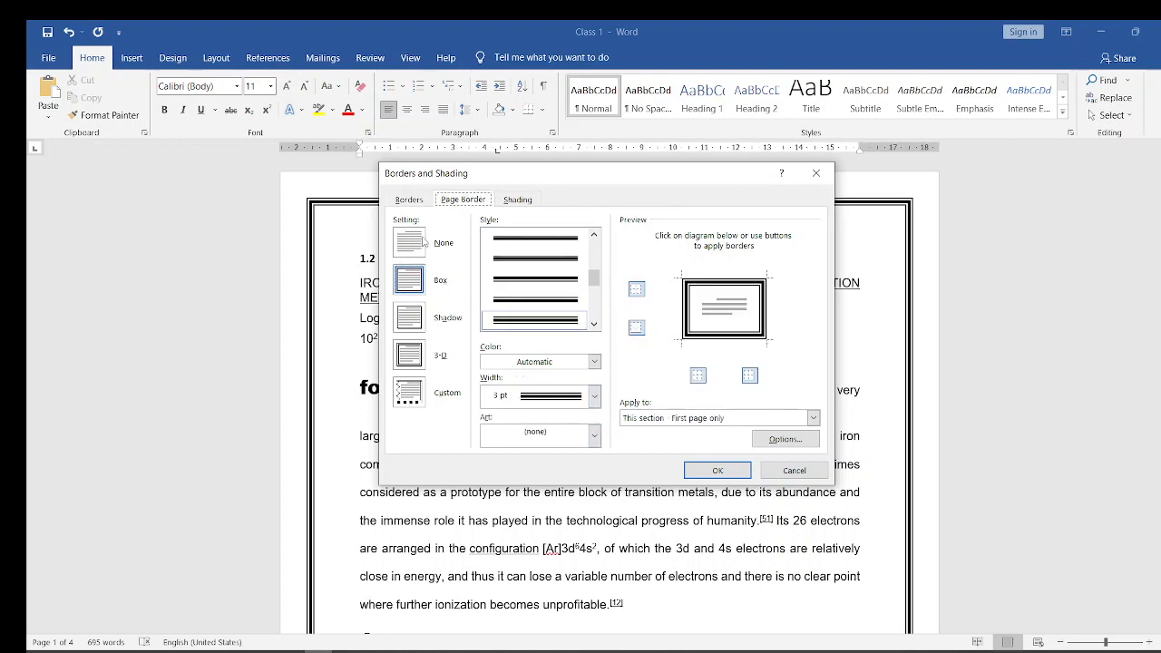
click(595, 439)
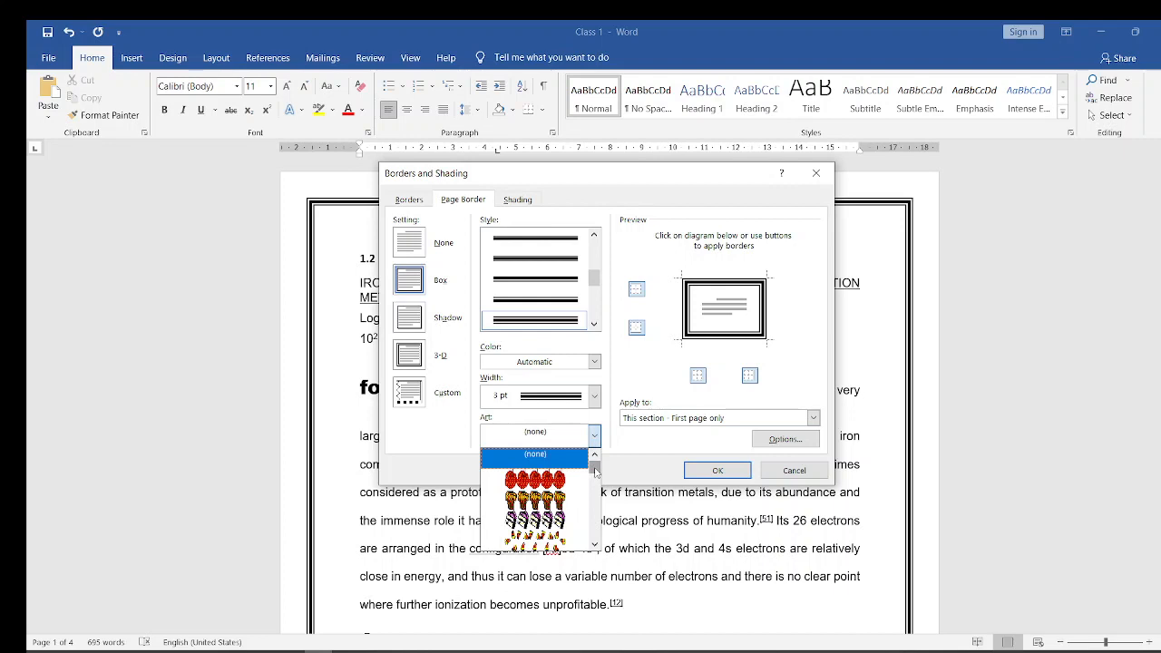
drag(595, 470, 595, 507)
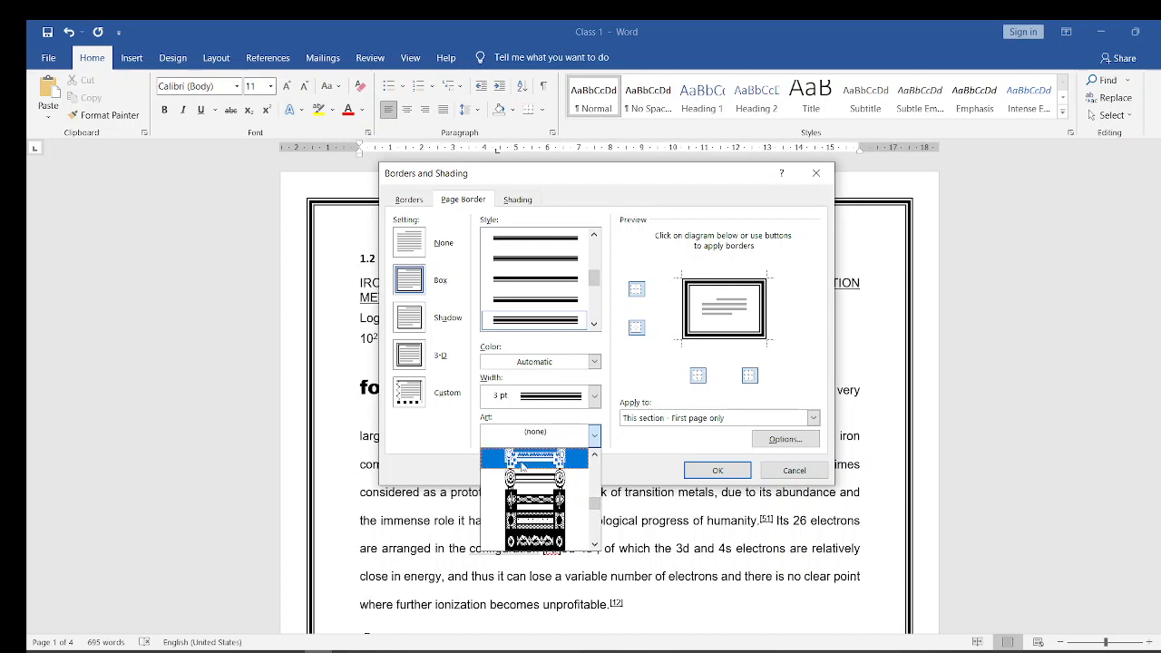
click(522, 463)
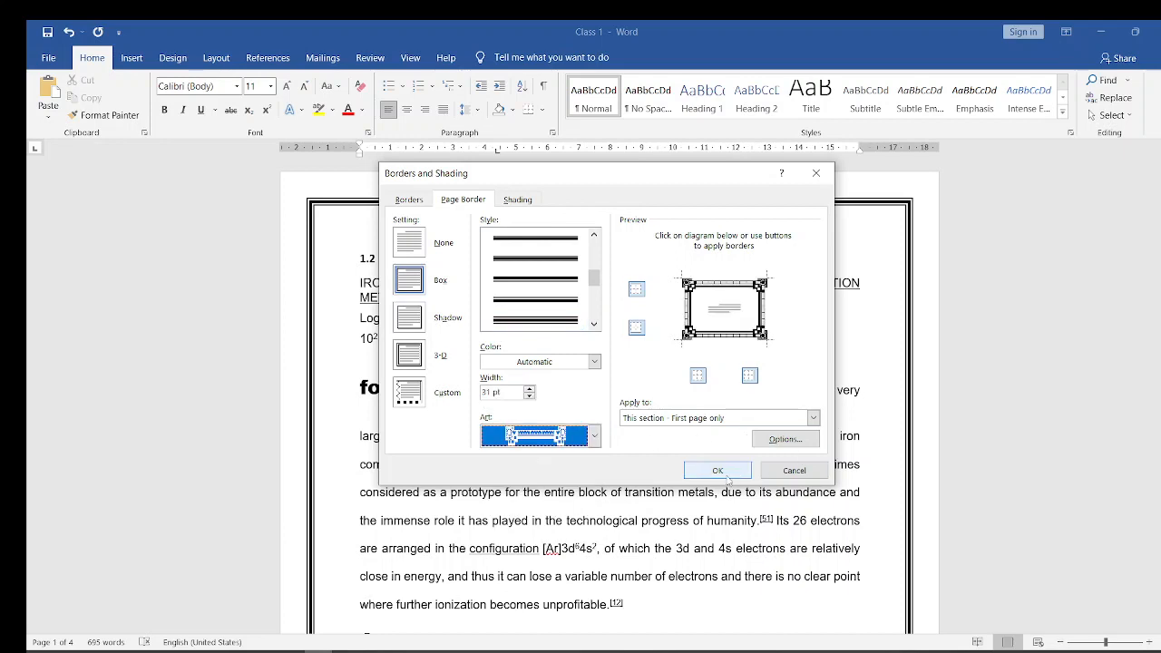
click(813, 419)
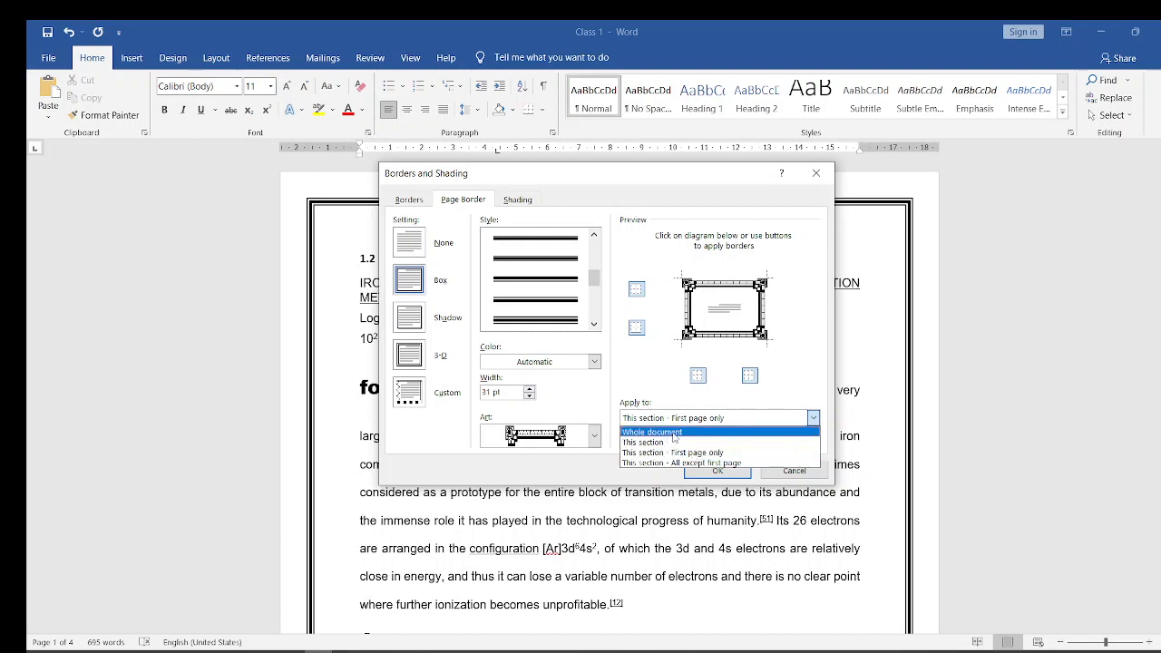
click(715, 457)
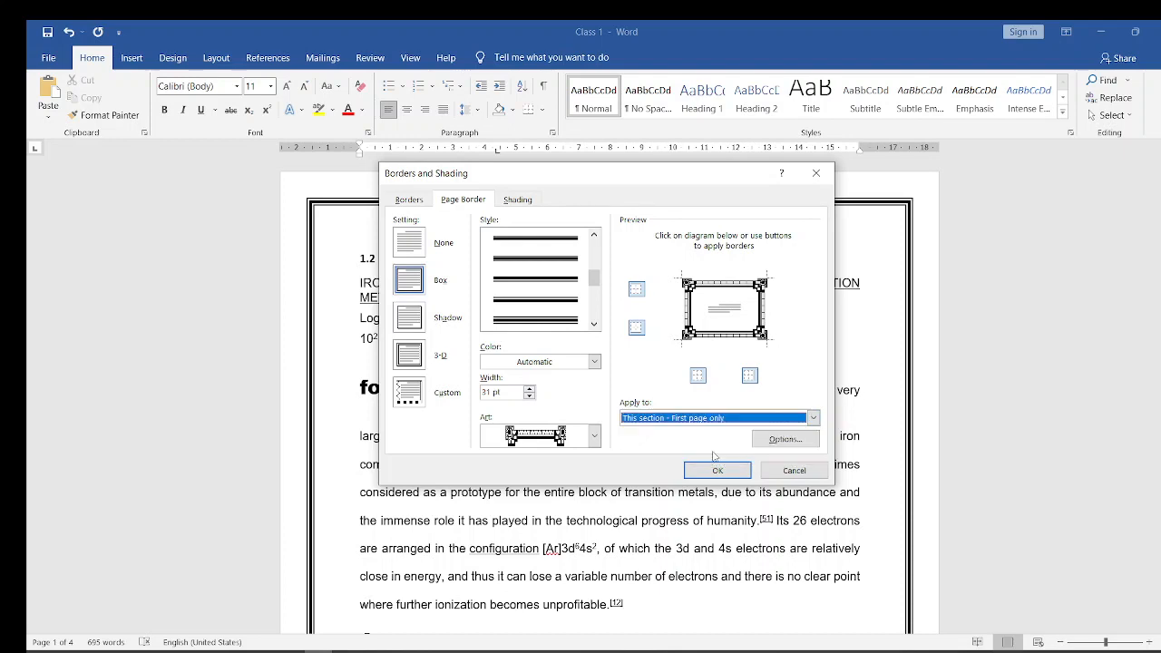
- Measure the page border's margins from Text, apply the art border and check it across the pages
click(784, 440)
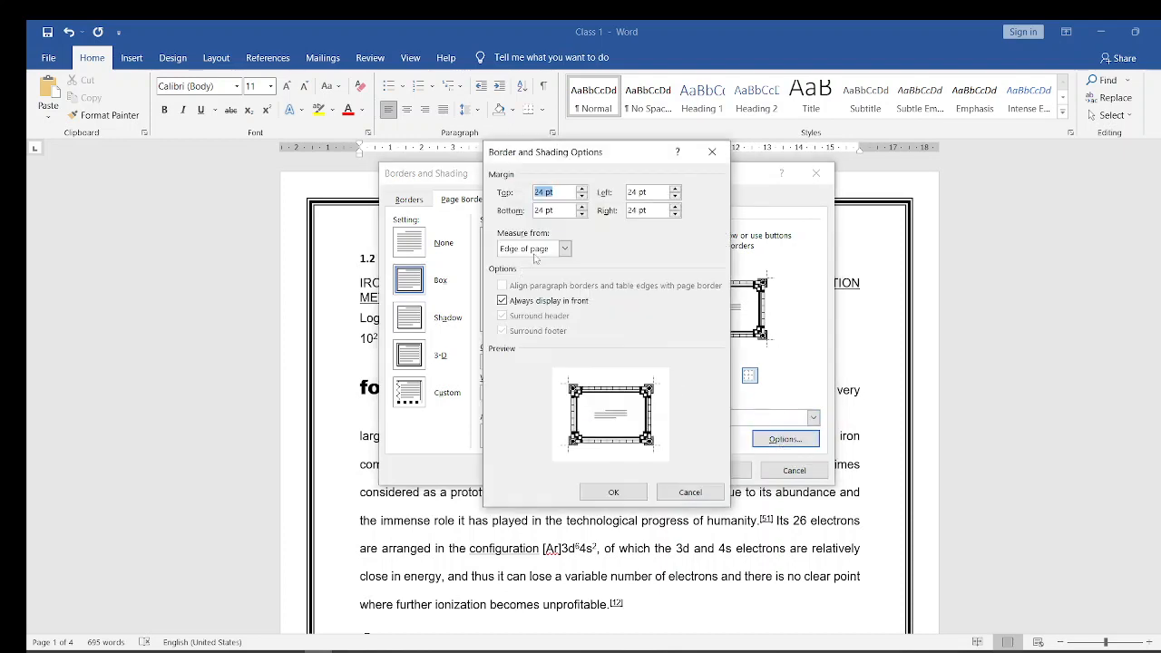
click(564, 248)
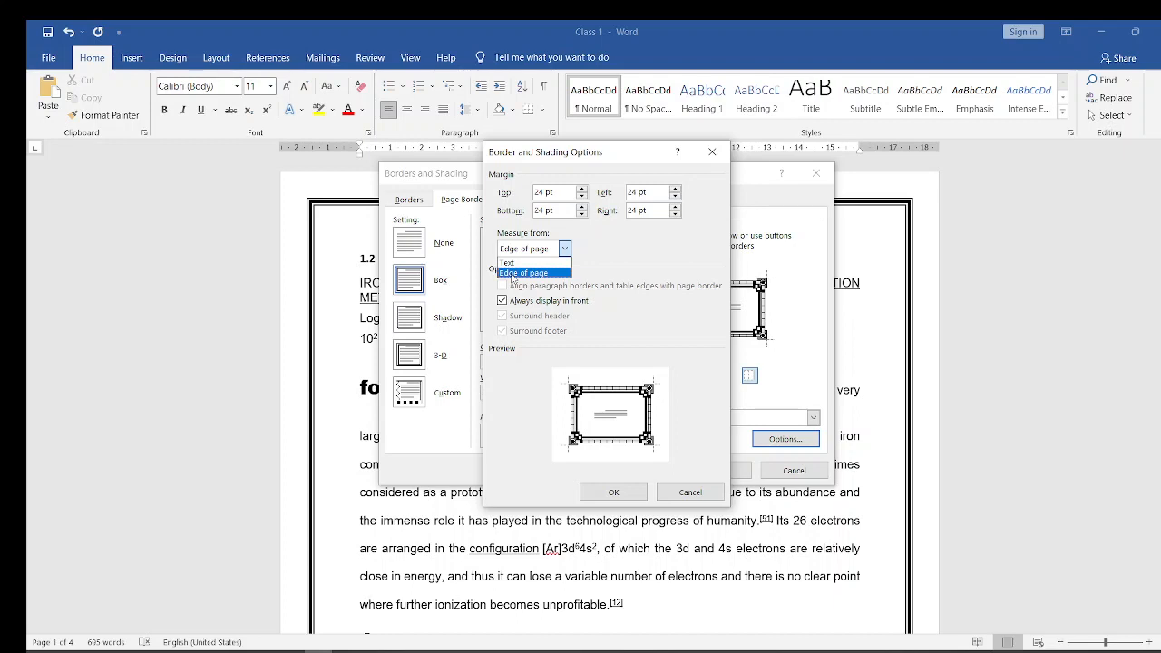
click(507, 264)
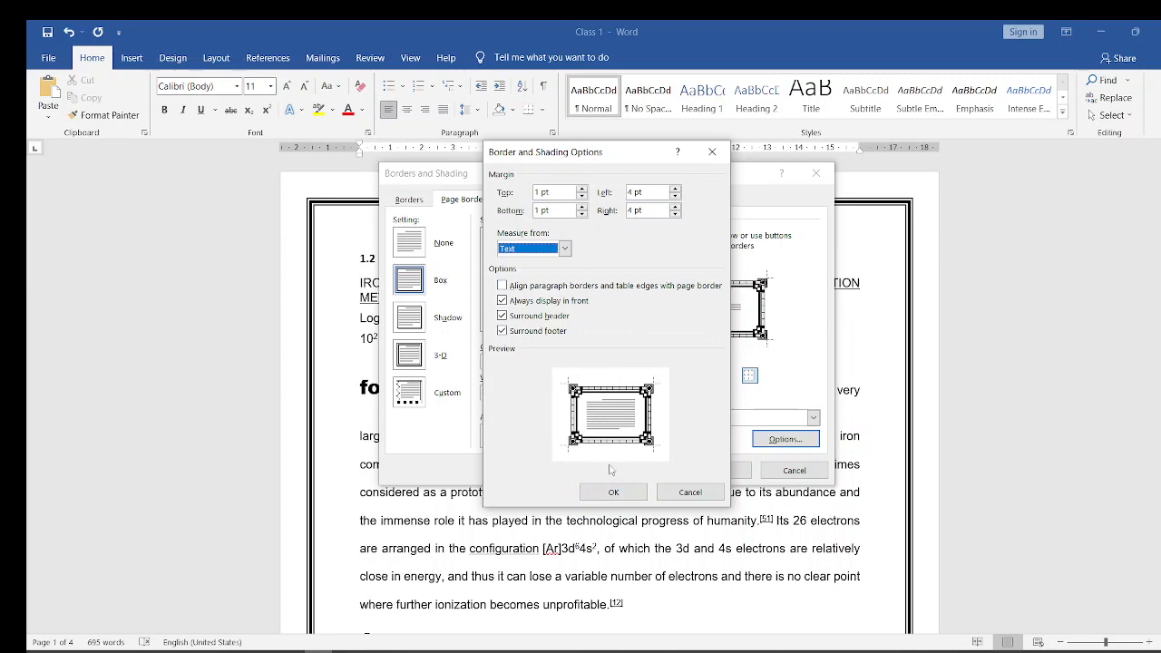
click(617, 496)
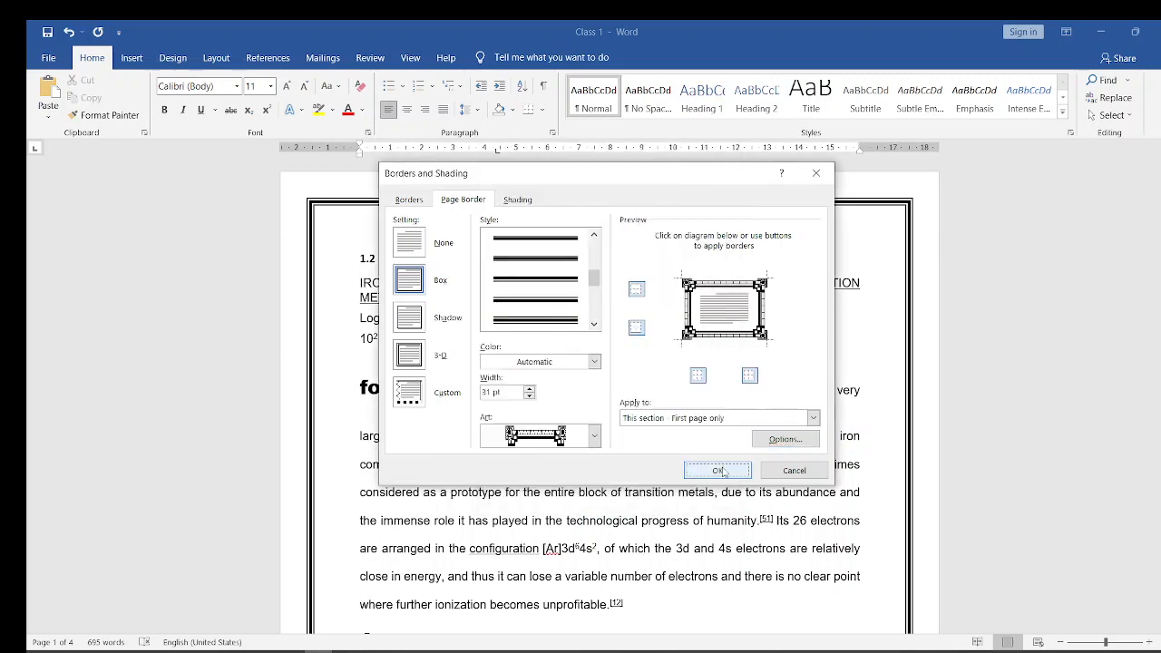
click(718, 472)
scroll(716, 469, down, 10)
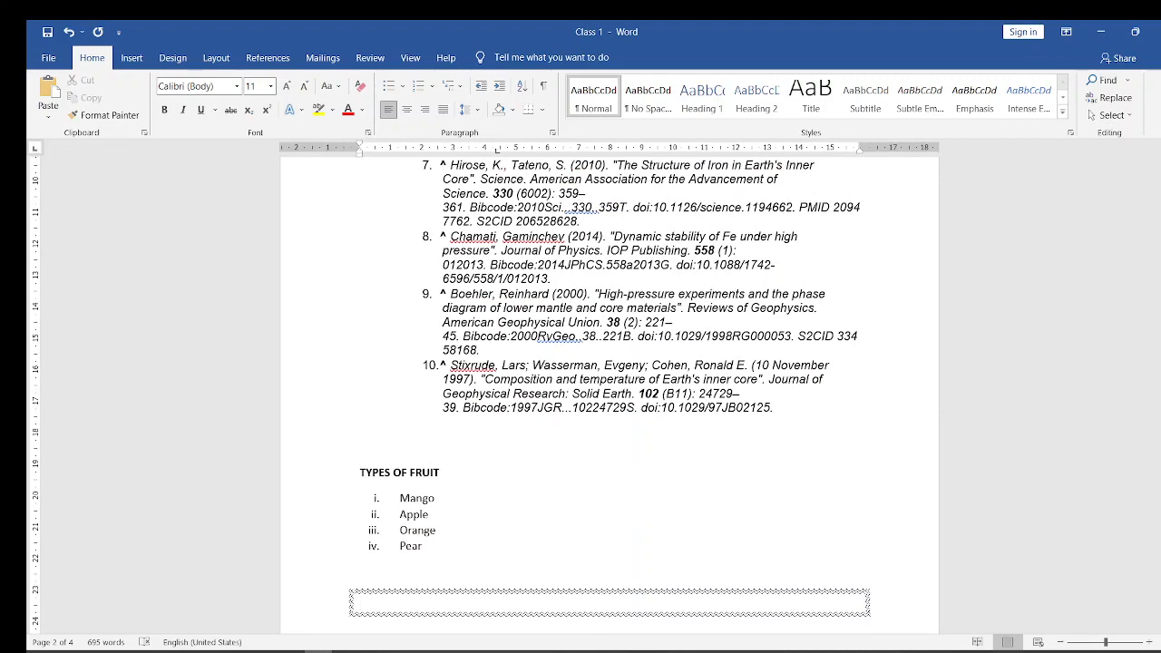
scroll(967, 147, up, 15)
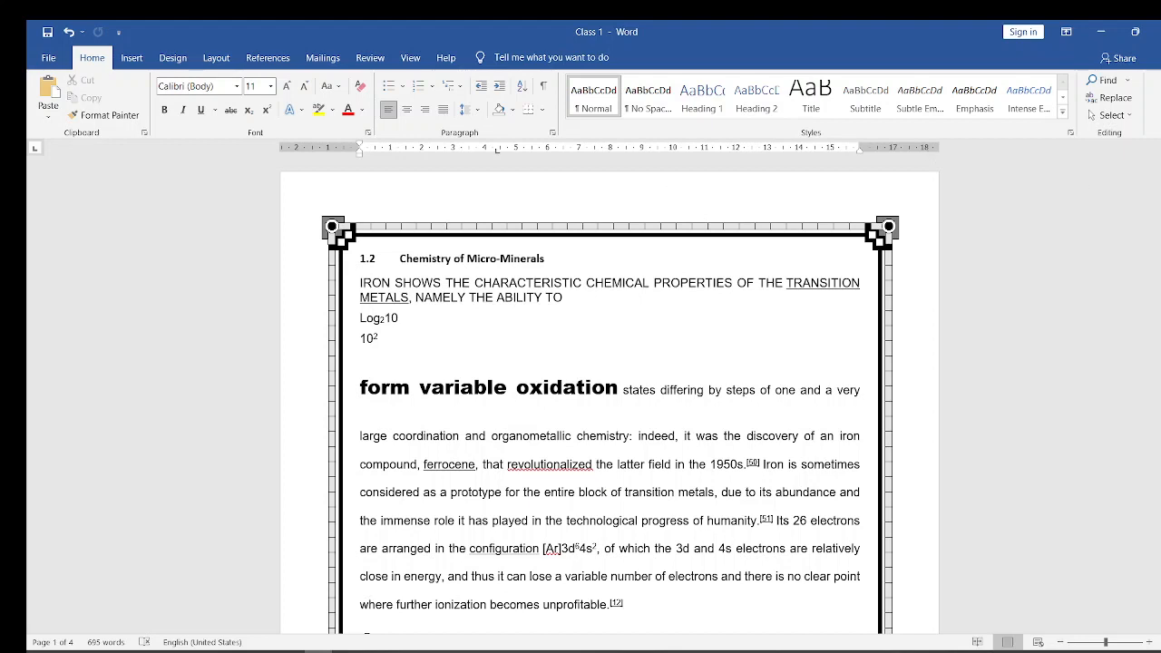
drag(1159, 205, 1159, 293)
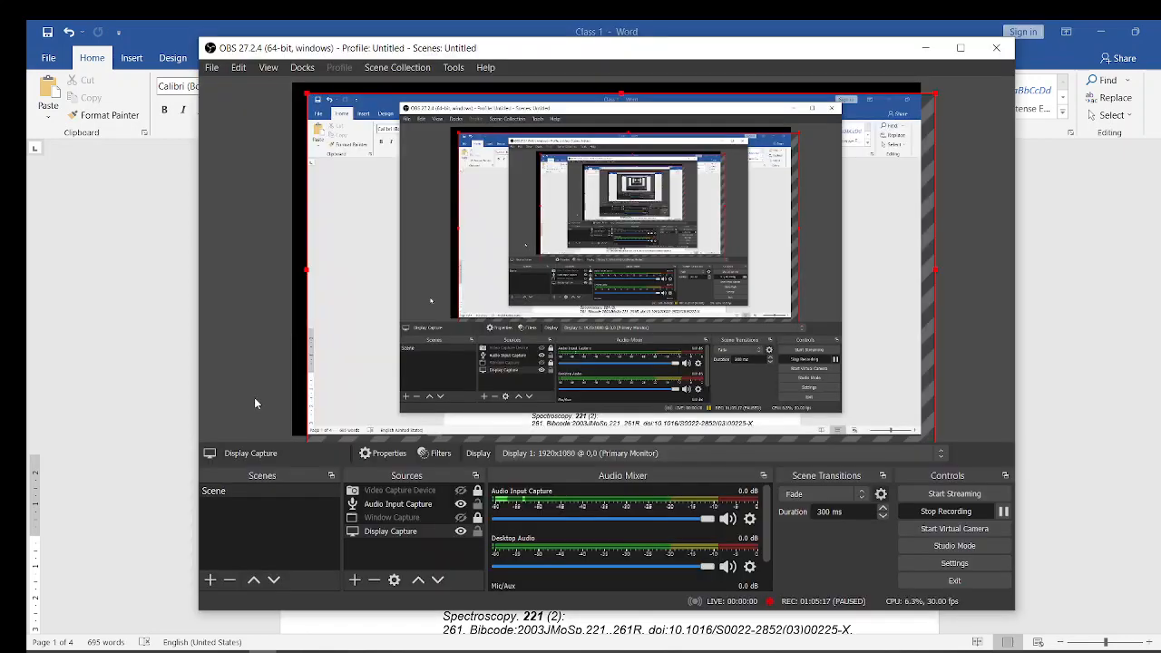
click(254, 397)
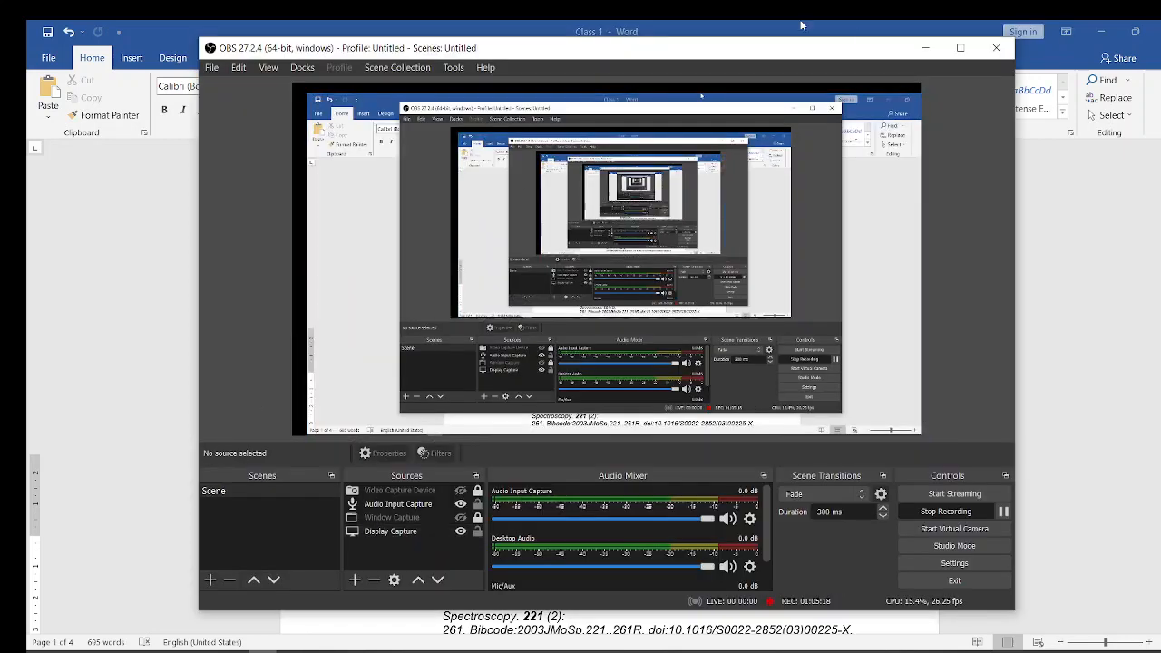
click(924, 48)
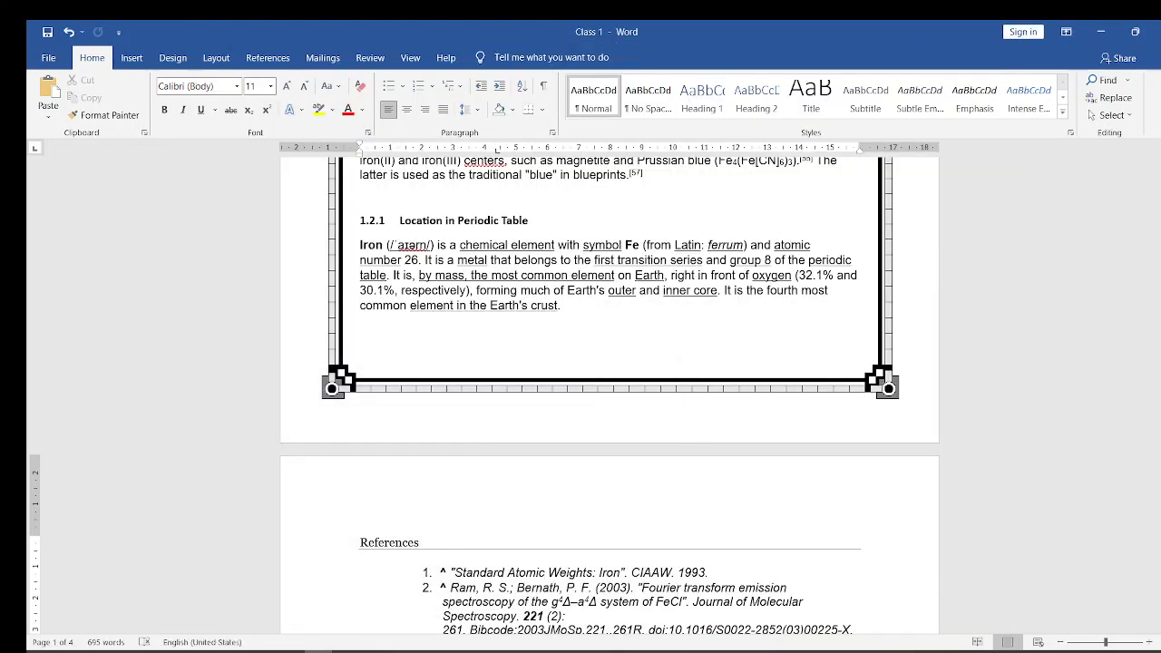
- Shade the three body lines from "large coordination" to "due to its abundance and" with standard green fill, applied to Text
scroll(609, 396, up, 10)
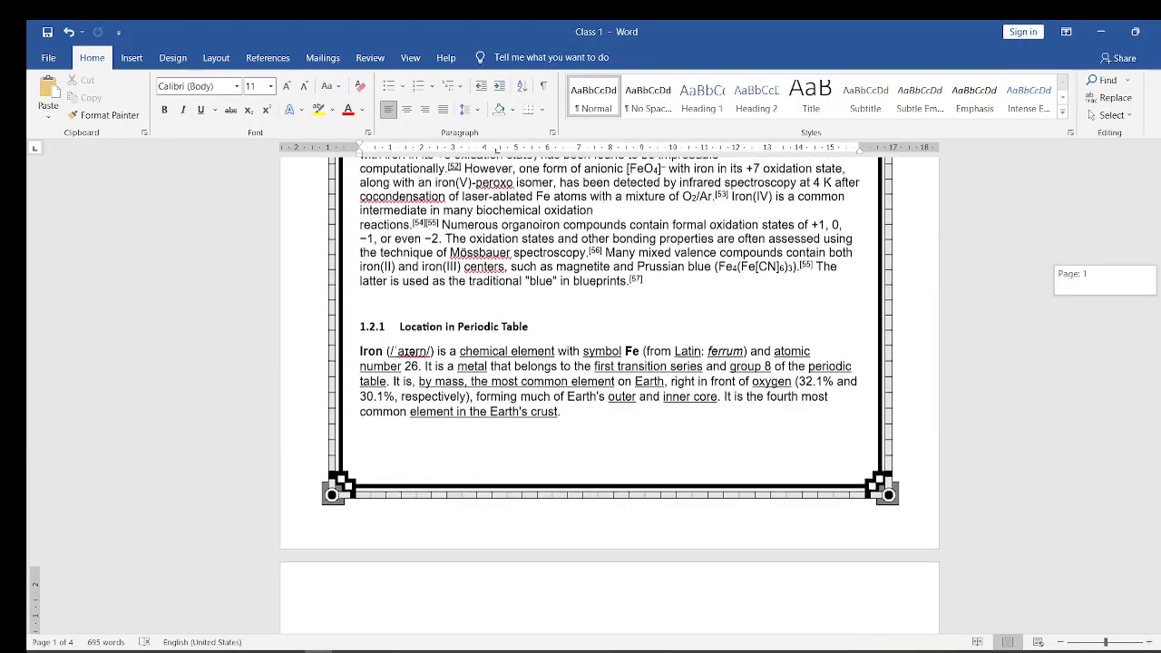
scroll(610, 396, up, 1)
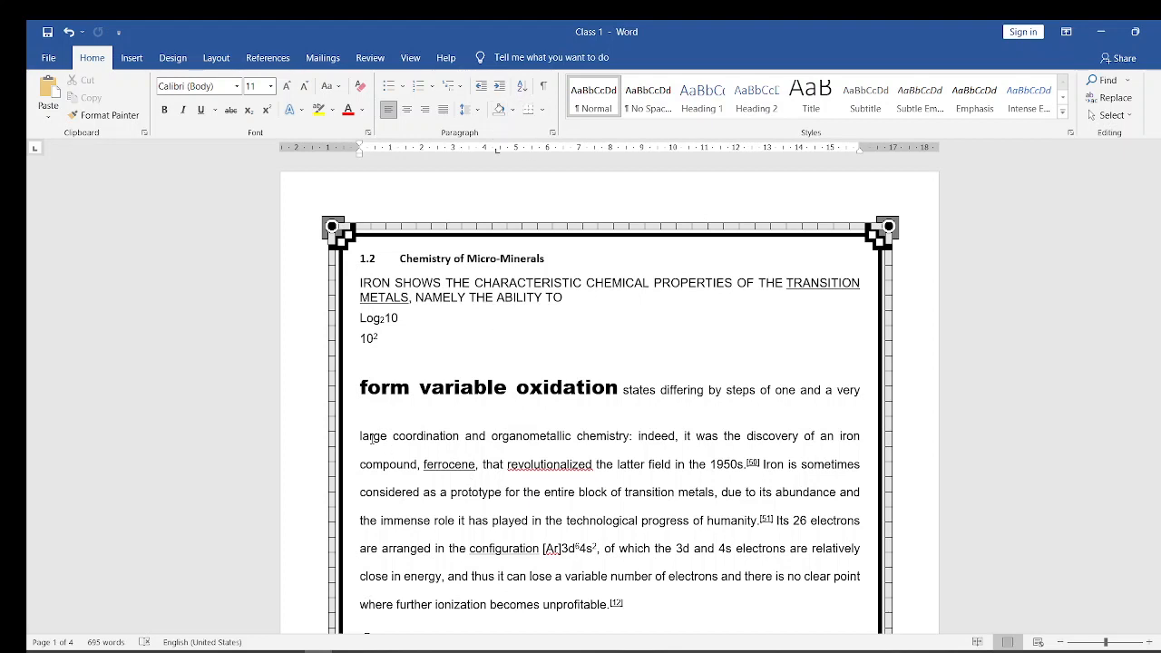
drag(357, 437, 864, 491)
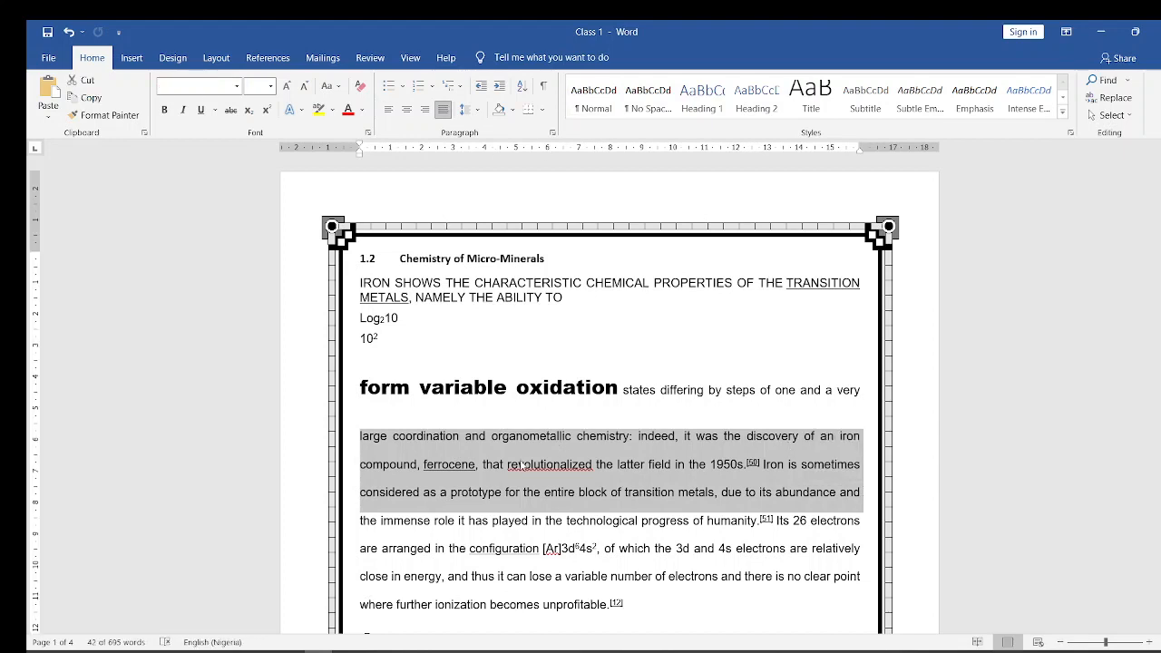
click(392, 436)
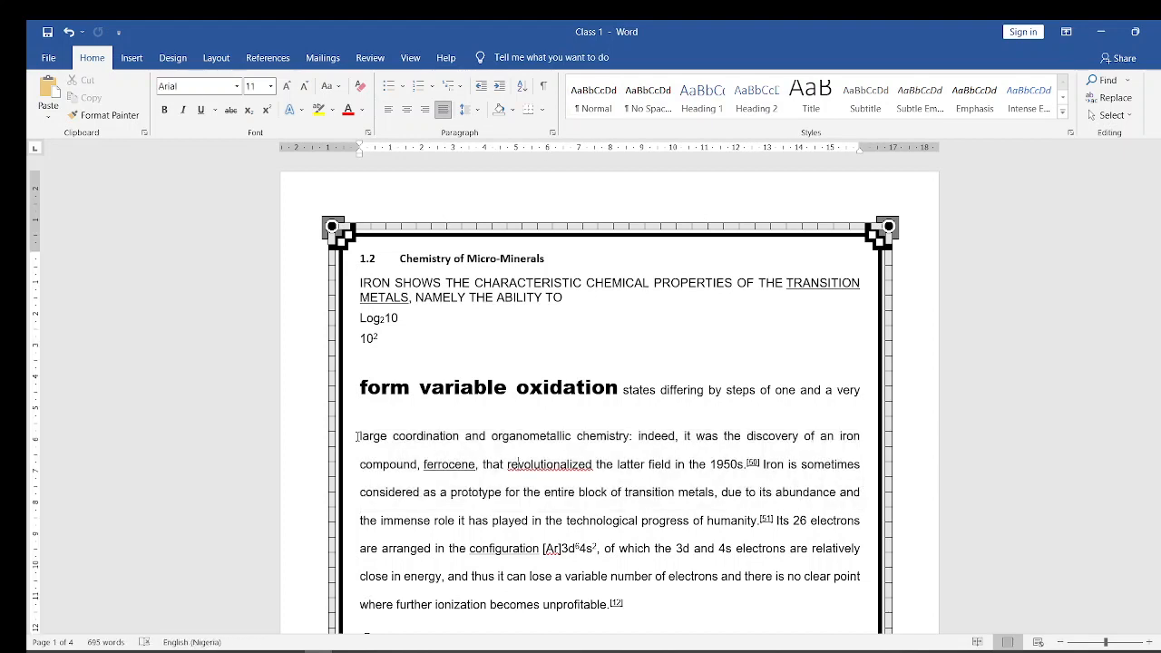
drag(359, 437, 861, 492)
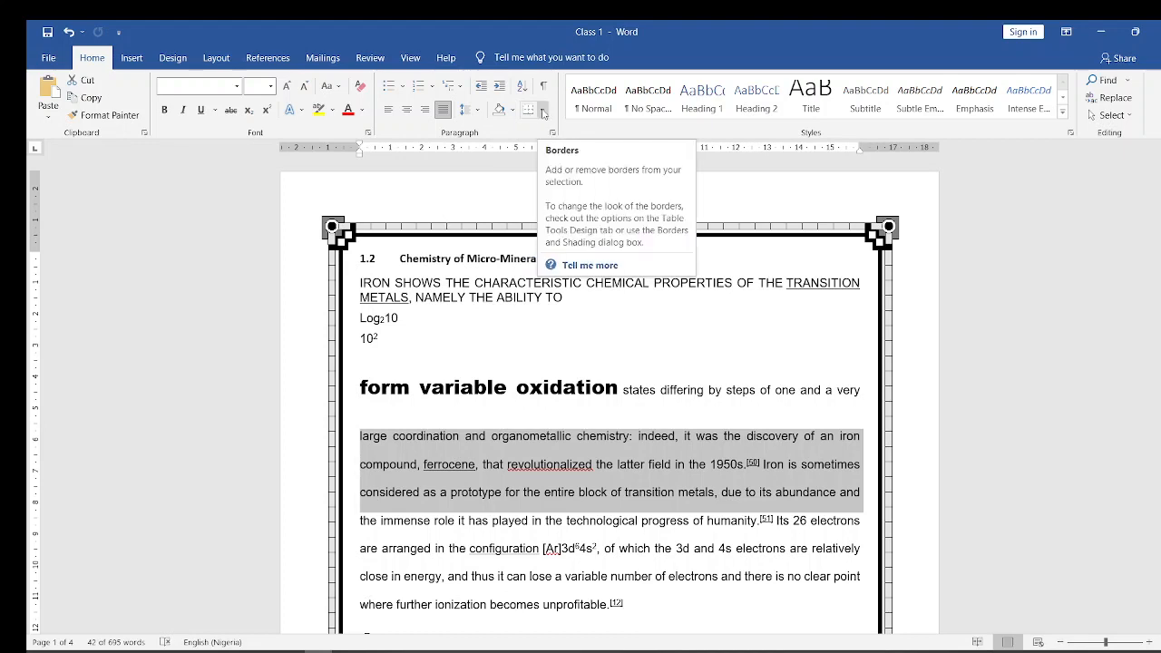
click(544, 110)
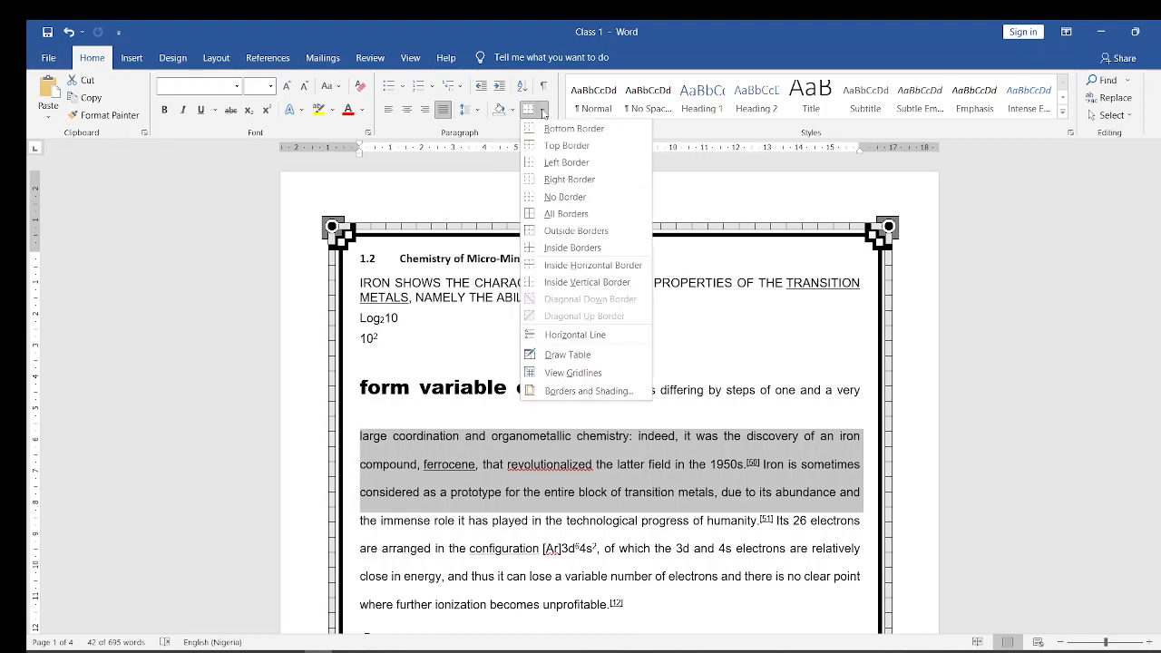
click(573, 392)
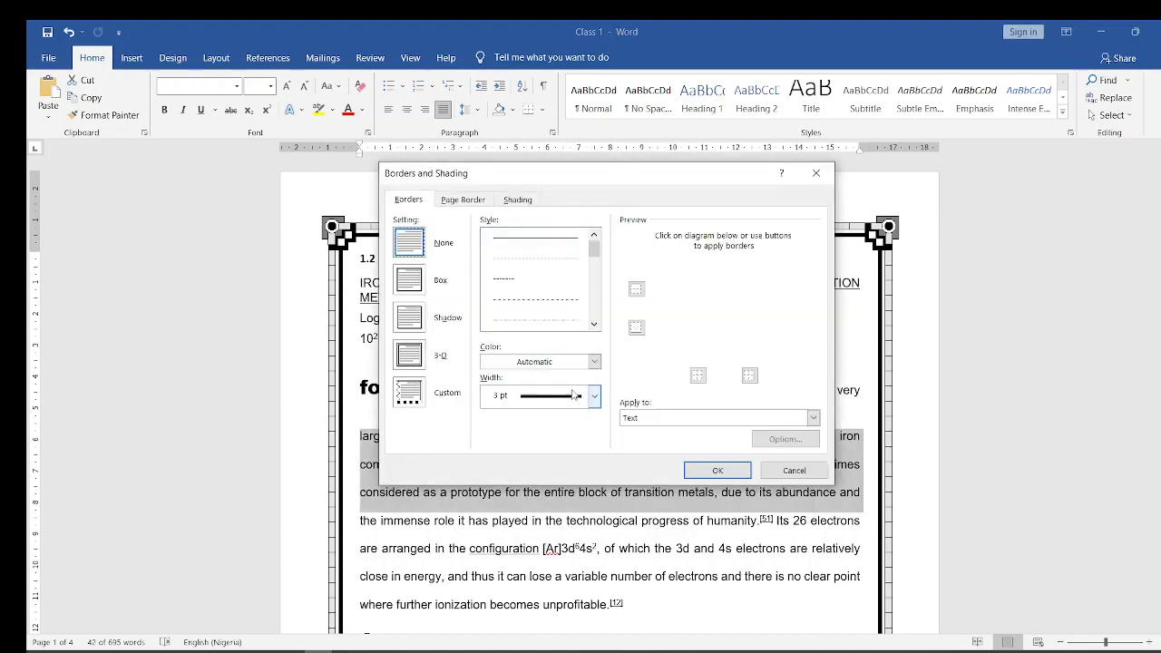
click(516, 201)
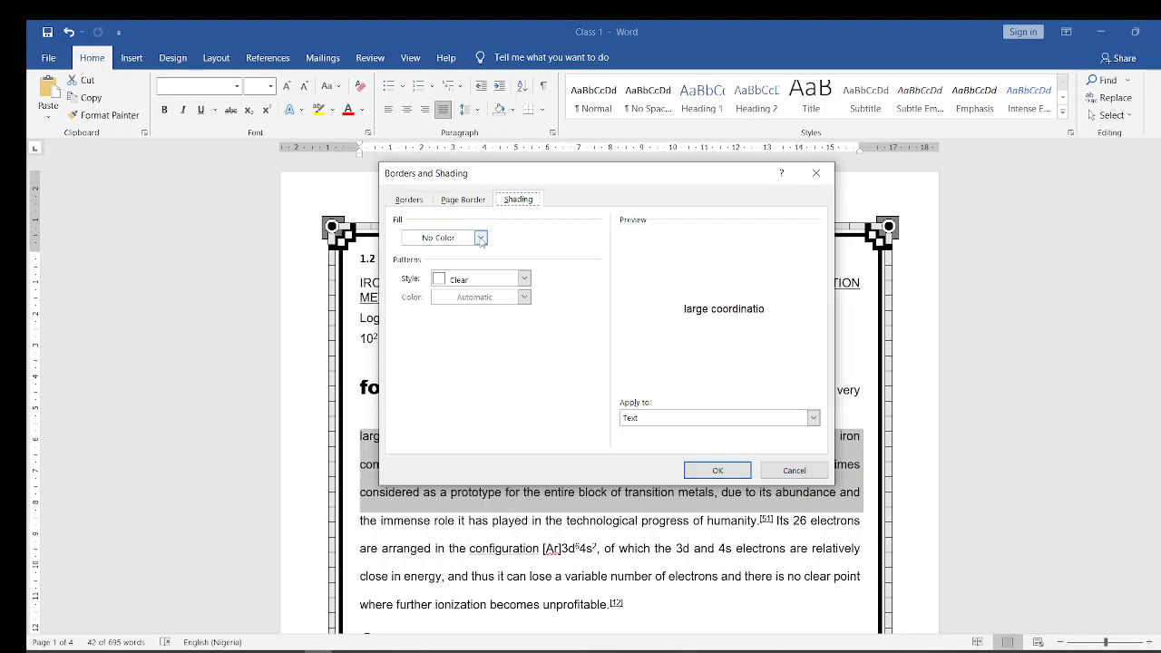
click(482, 239)
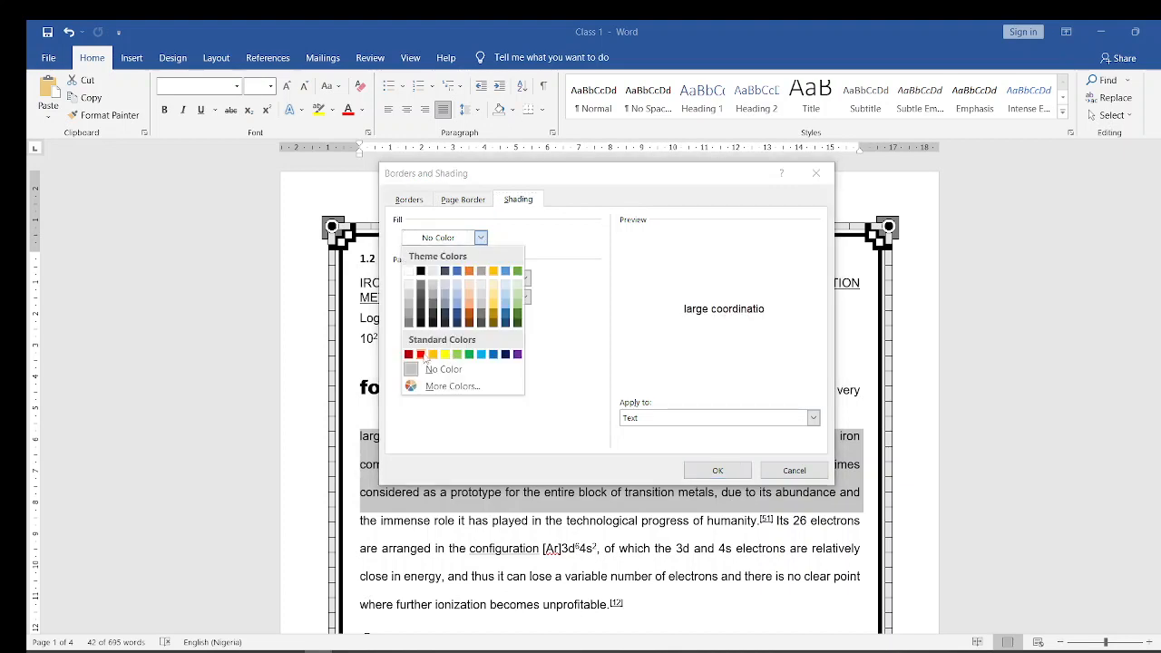
click(470, 355)
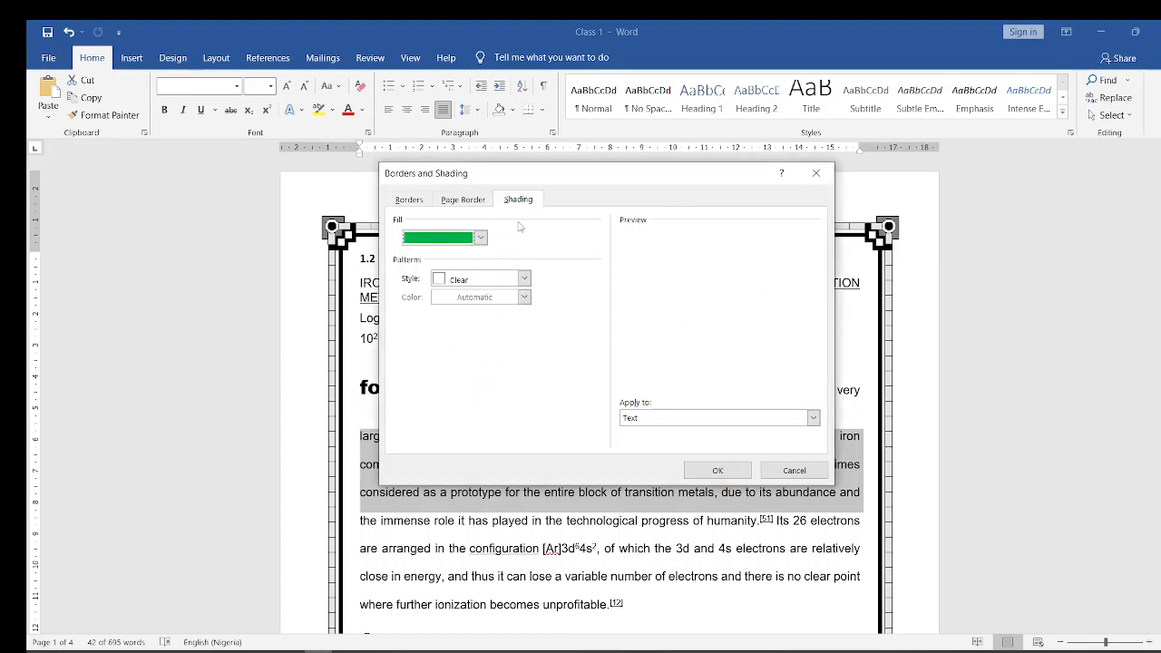
click(718, 471)
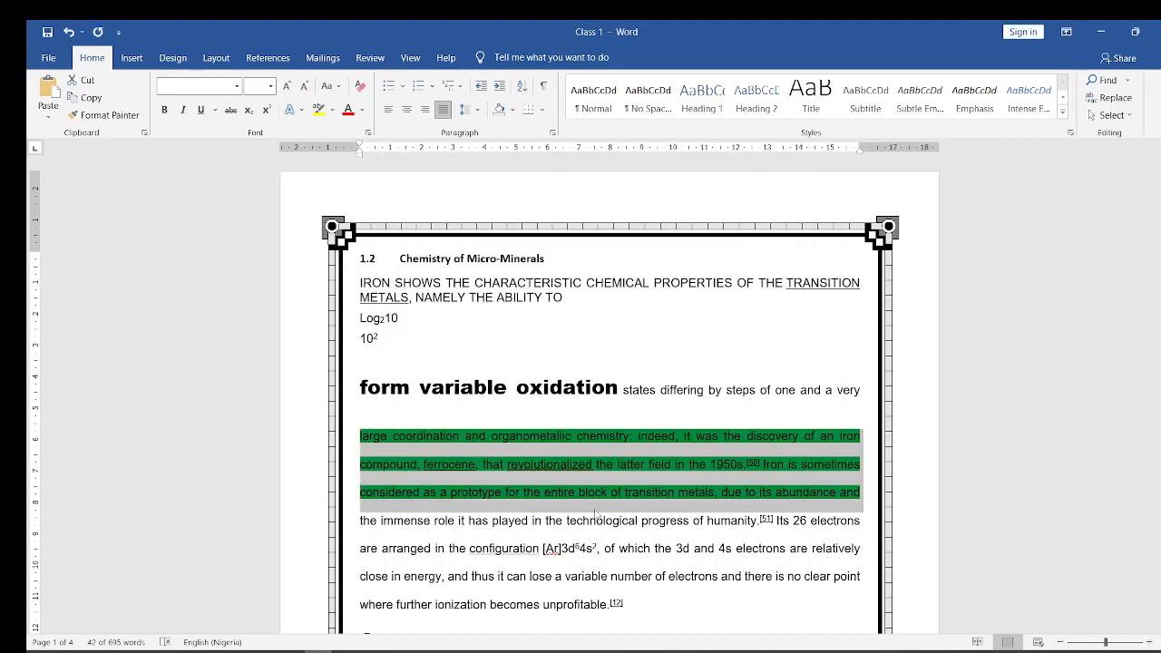
click(581, 514)
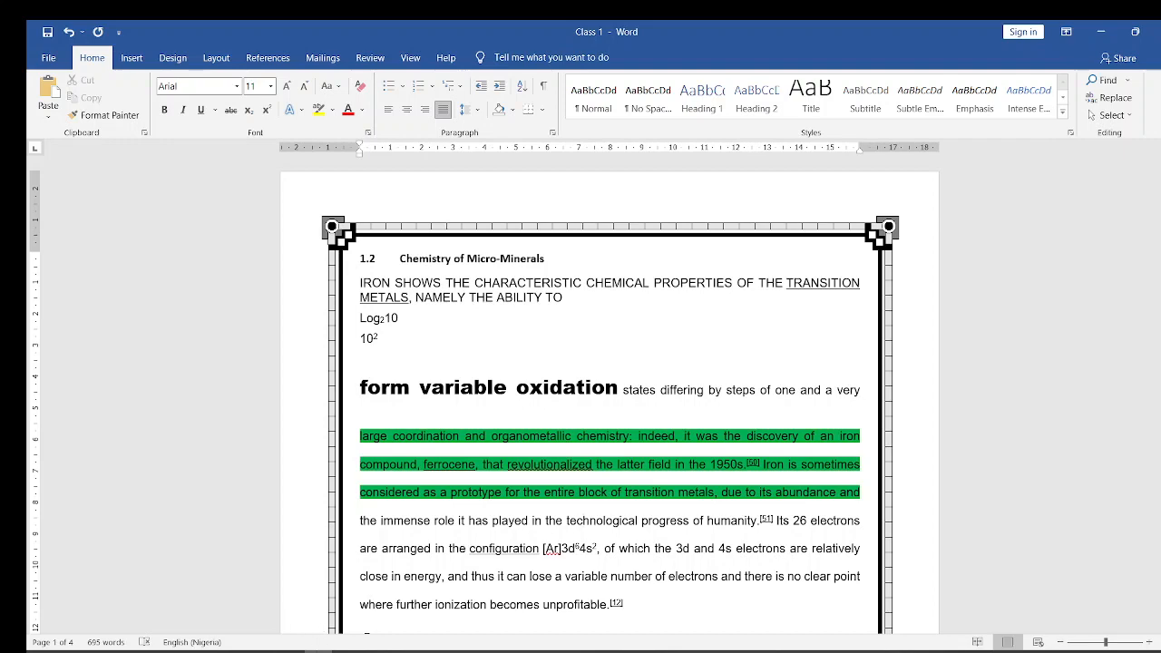
- Switch to the PowerPoint course presentation, go to the HEADER AND FOOTER slide and return to the Word document
mouse_move(293, 649)
click(176, 573)
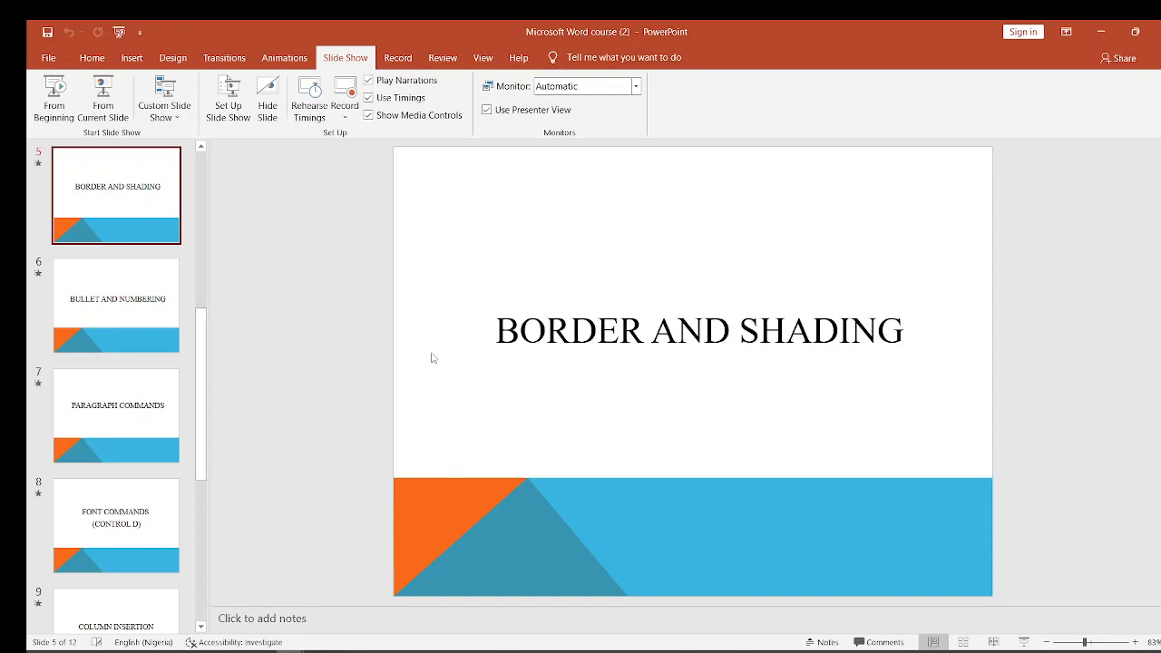
scroll(434, 359, up, 1)
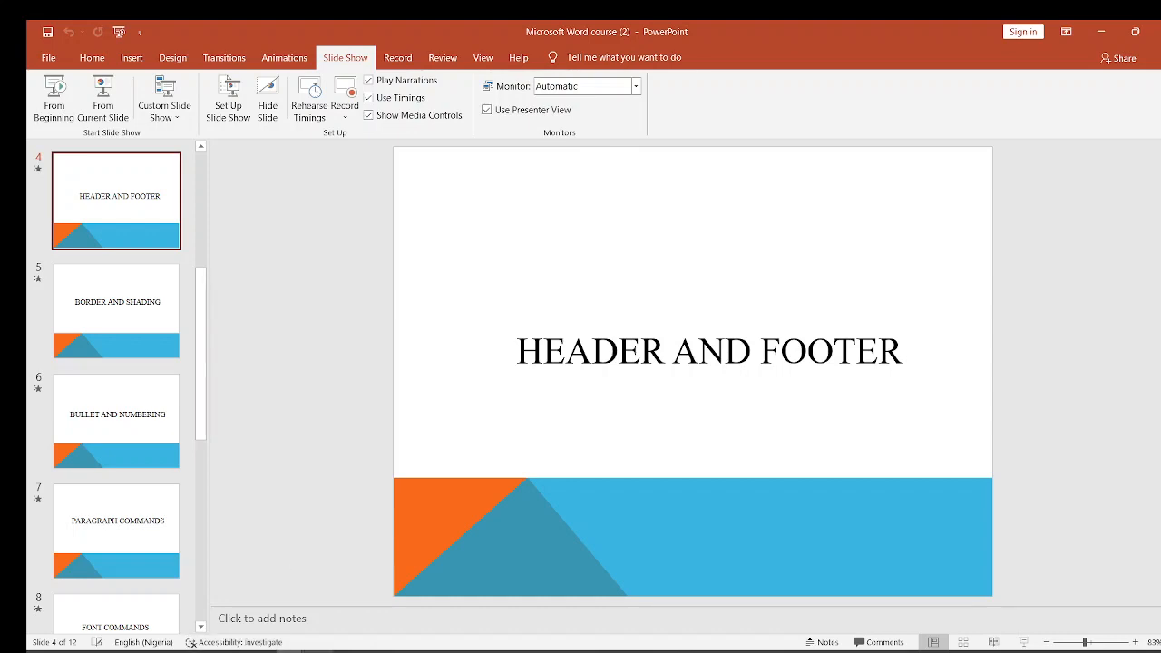
click(1098, 31)
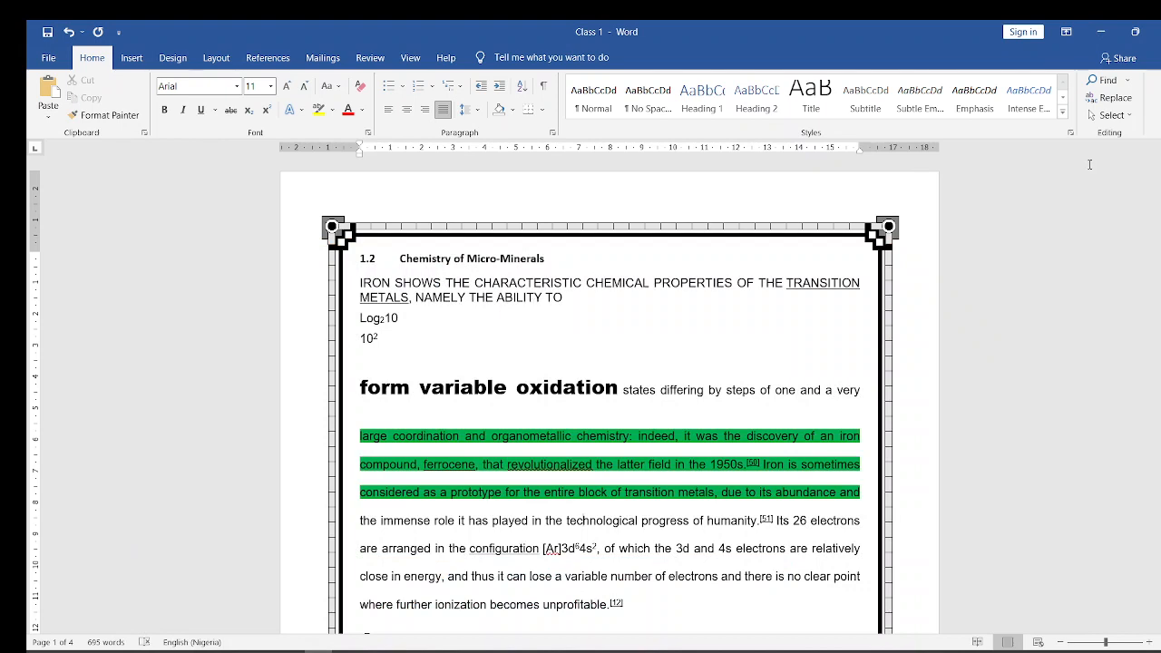
- Look through the document's pages, return to page 1 and insert the built-in Banded header
drag(1160, 188, 1160, 427)
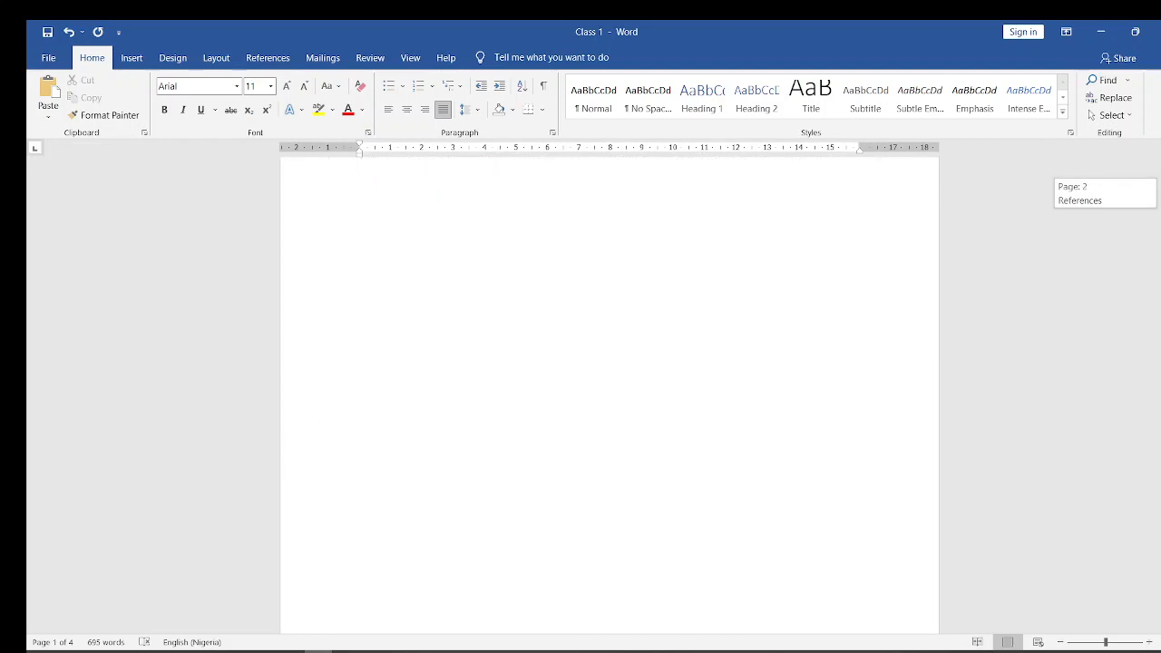
drag(1160, 193, 1159, 189)
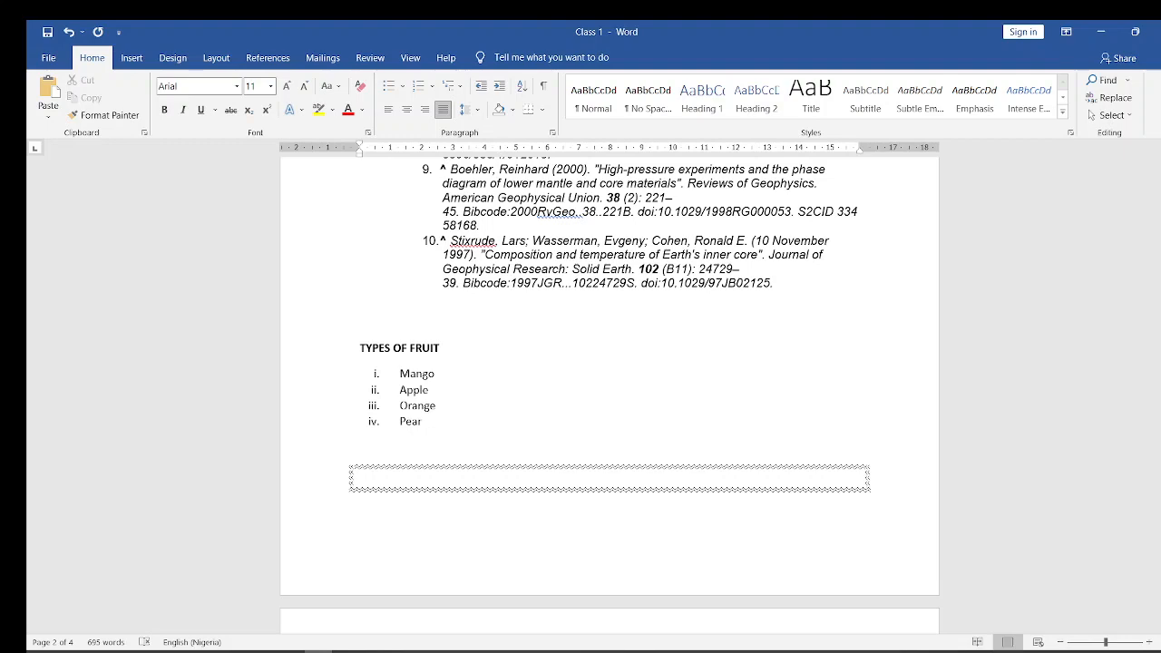
drag(1159, 360, 1158, 250)
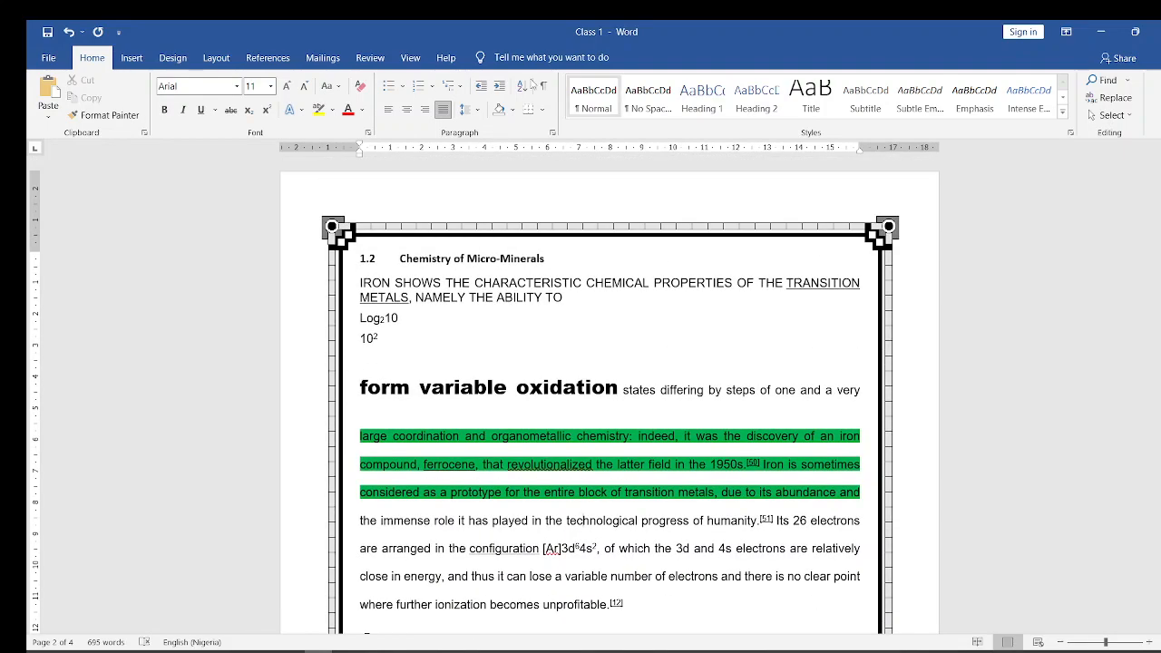
click(132, 58)
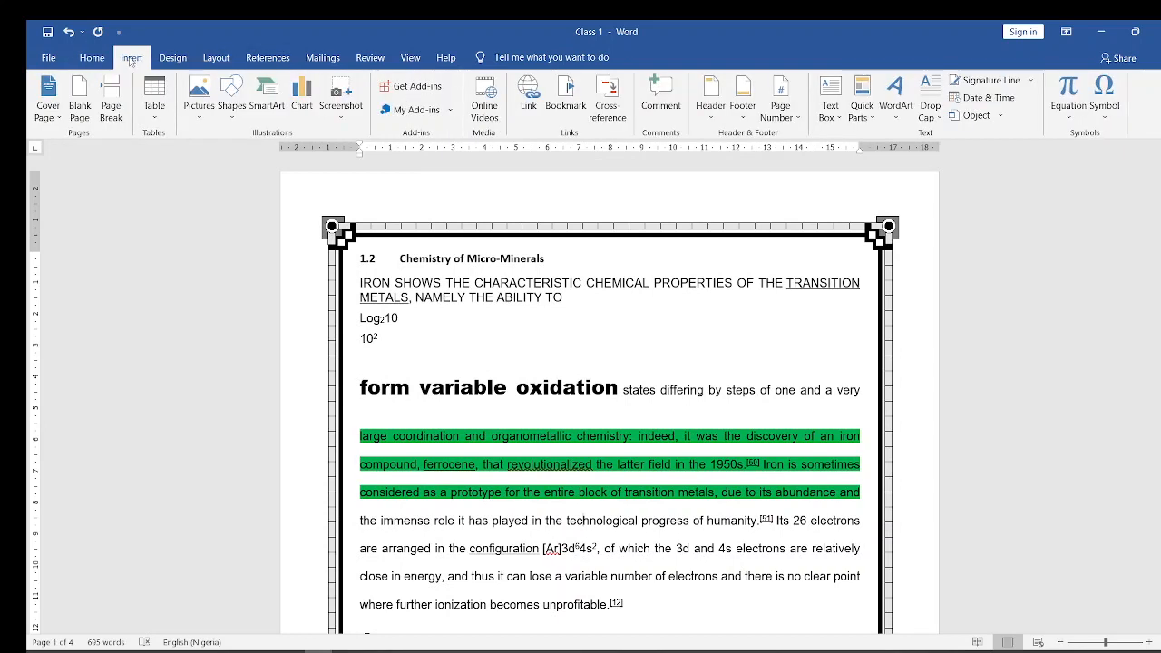
click(710, 112)
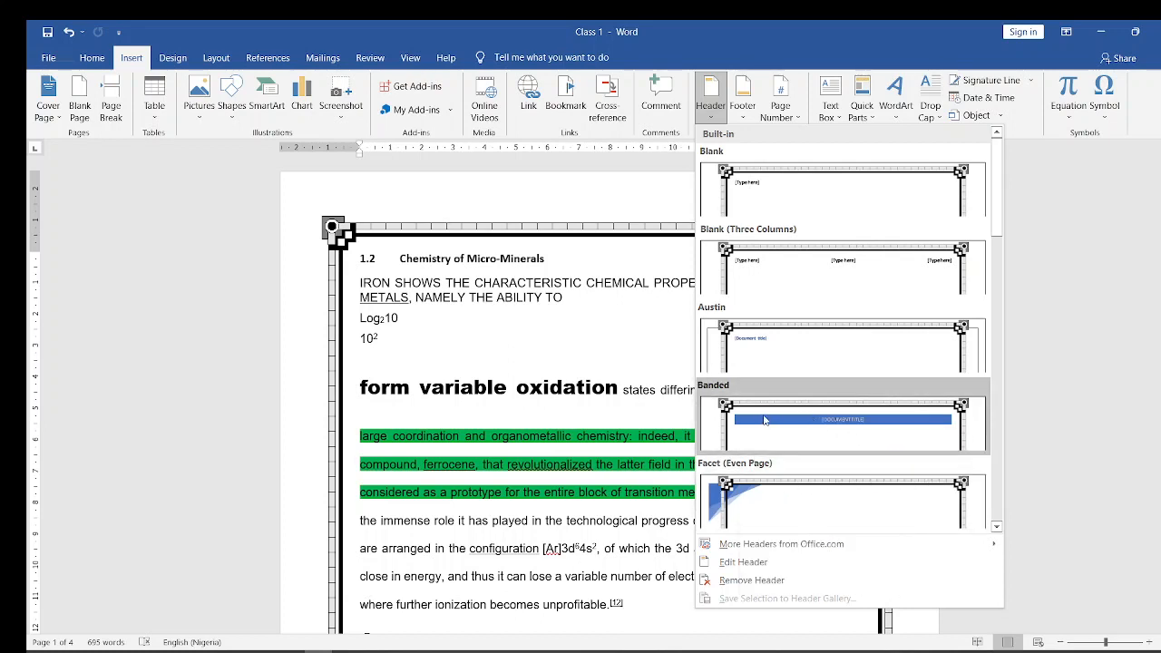
key(Escape)
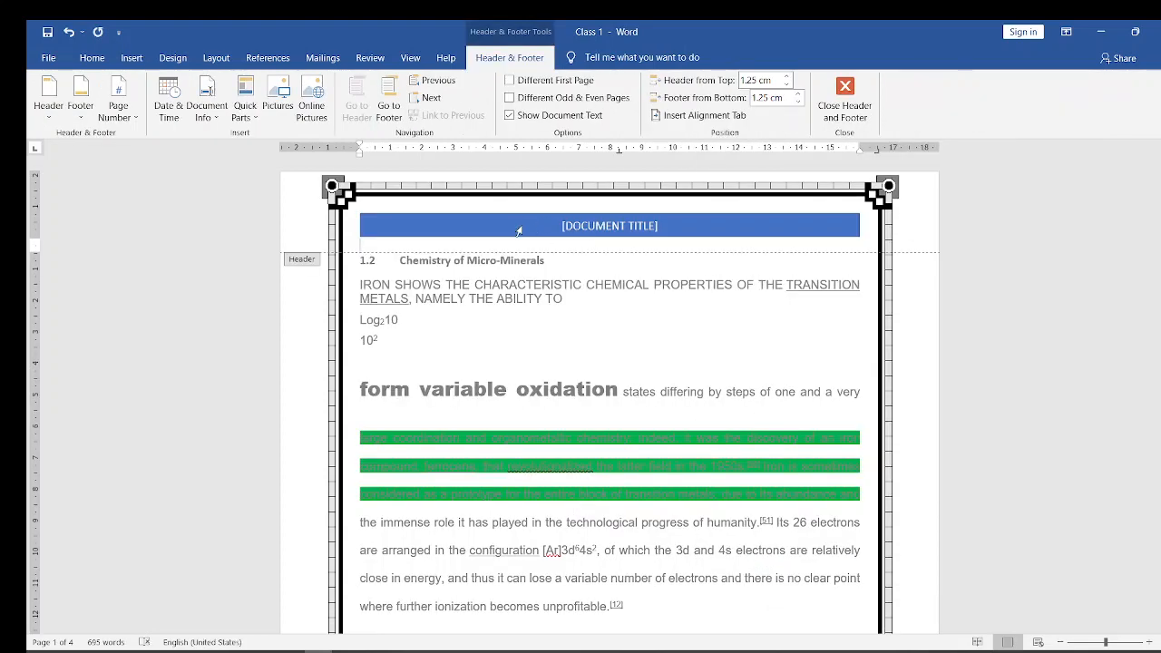
- Replace the header's document title placeholder with "INTRODUCTION TO MS WORD"
click(626, 226)
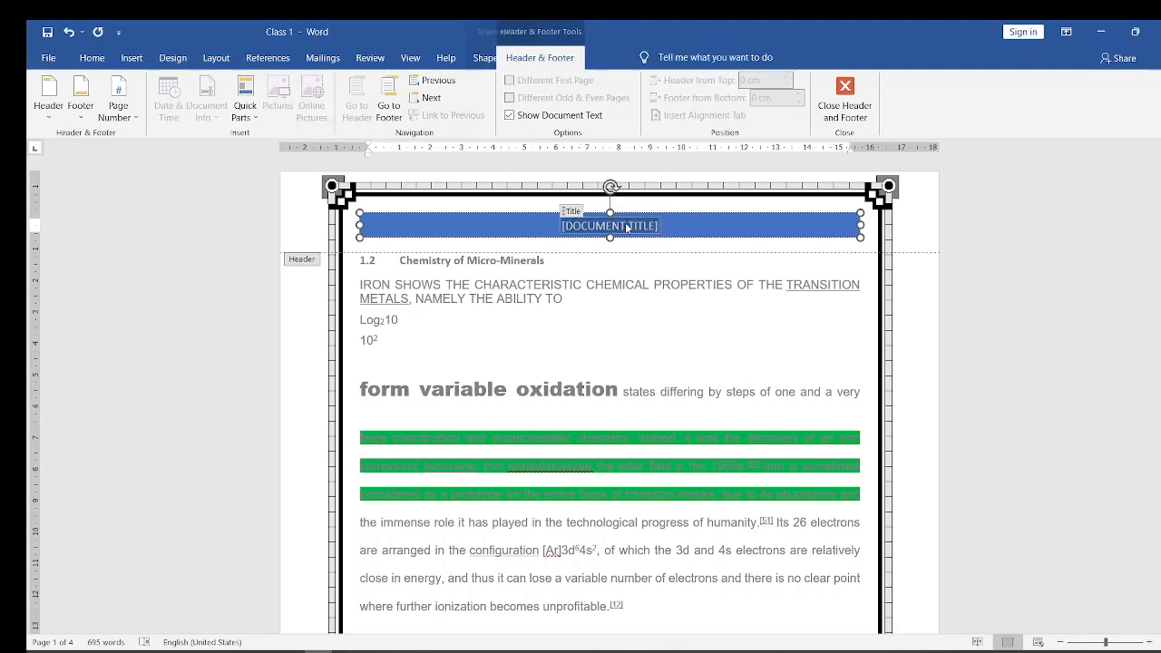
key(Caps_Lock)
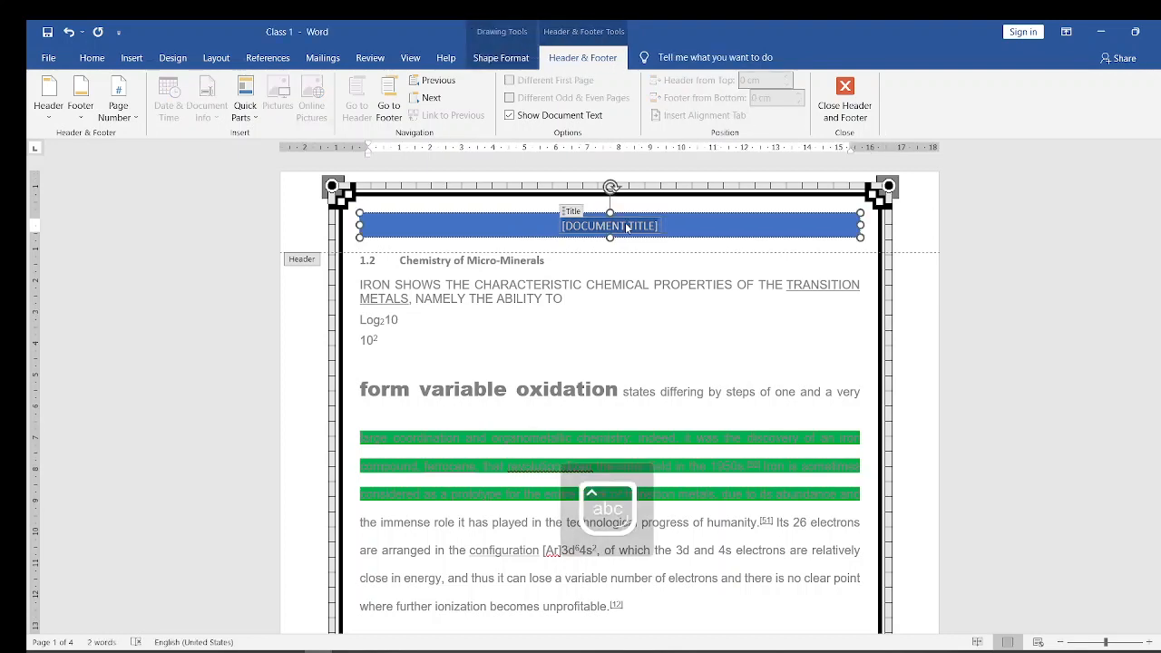
text(I)
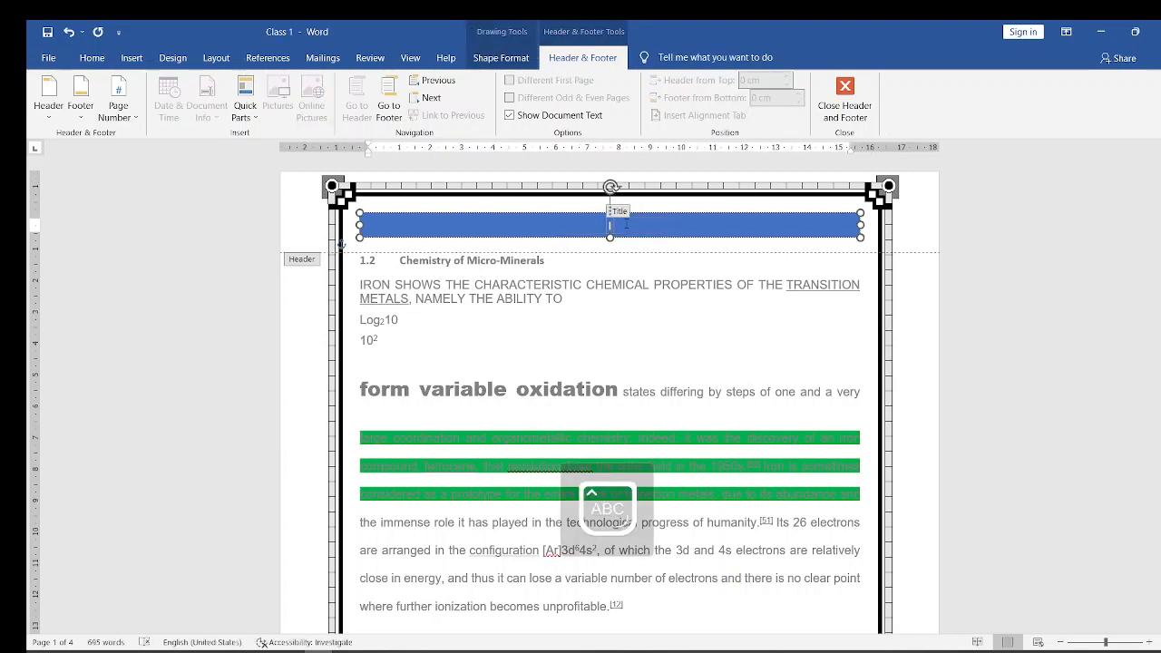
text(NTRODU)
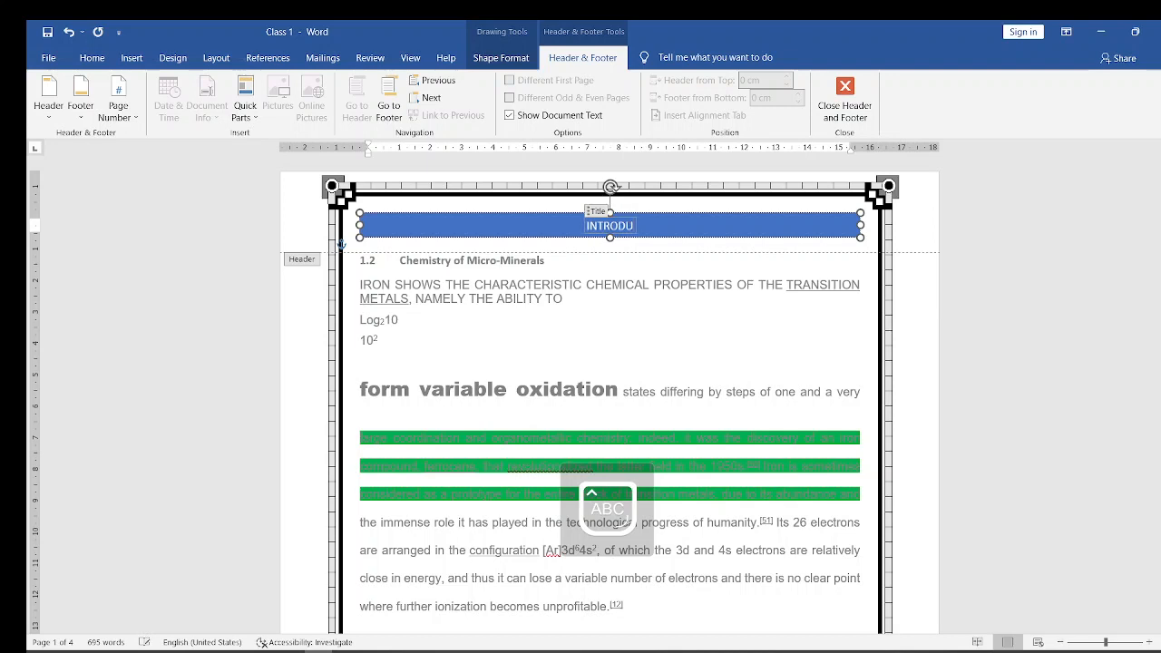
text(CTION T)
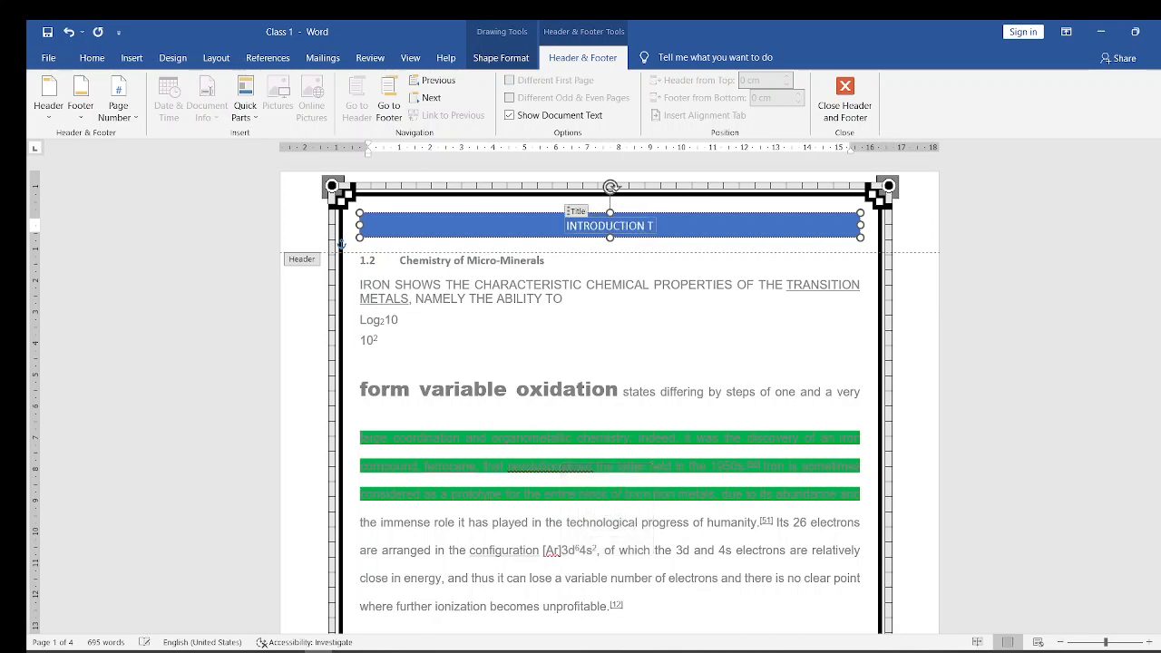
text(O TO MS)
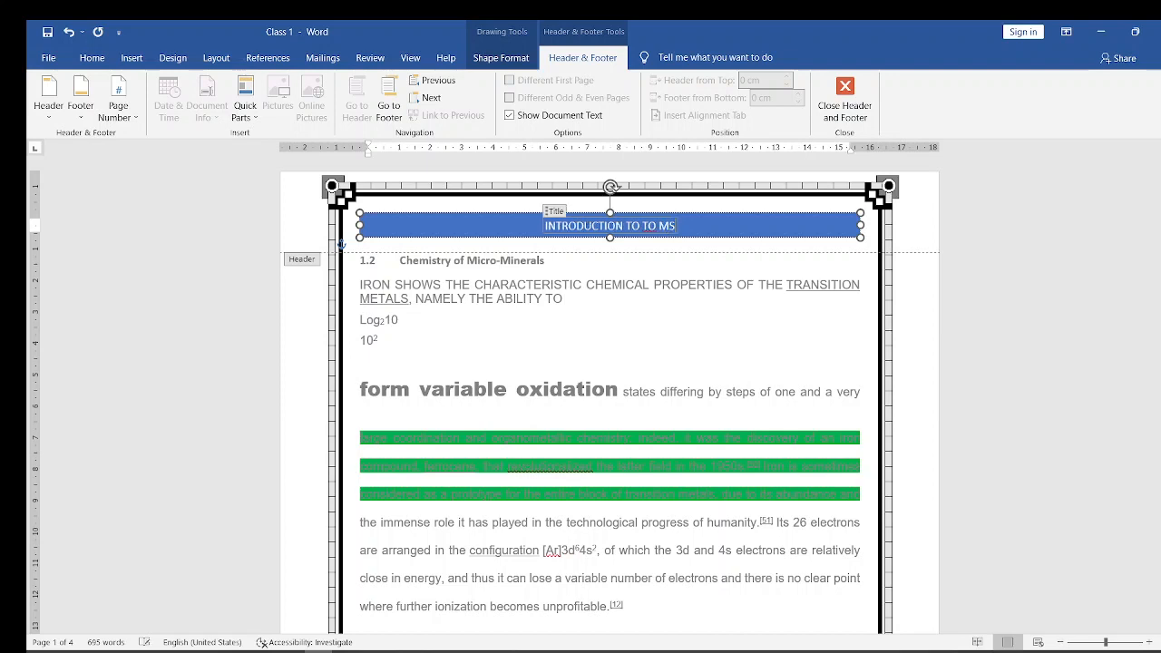
text( WORD)
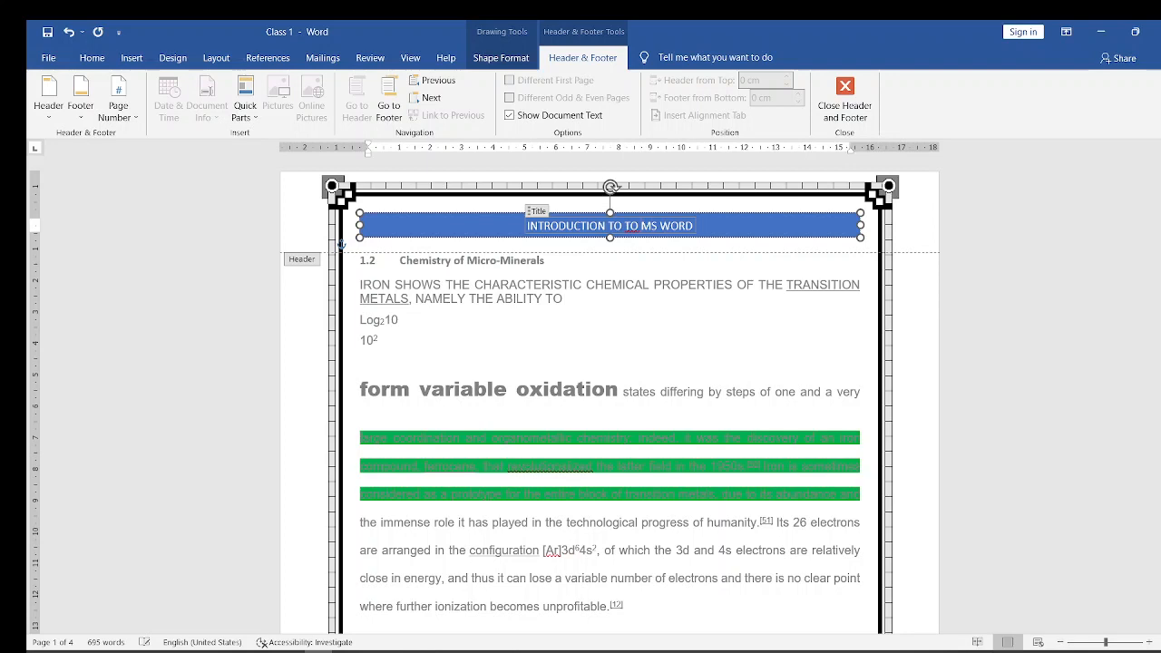
key(BackSpace)
key(BackSpace)
key(BackSpace)
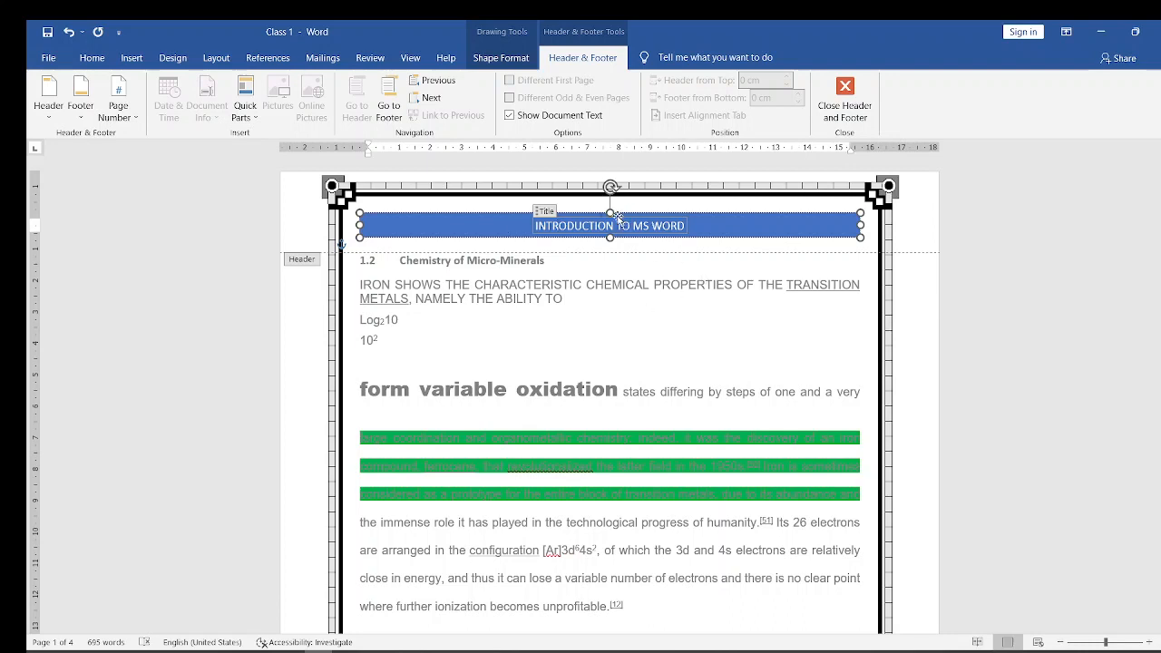
- Left-align the title text within the header's blue band
click(617, 216)
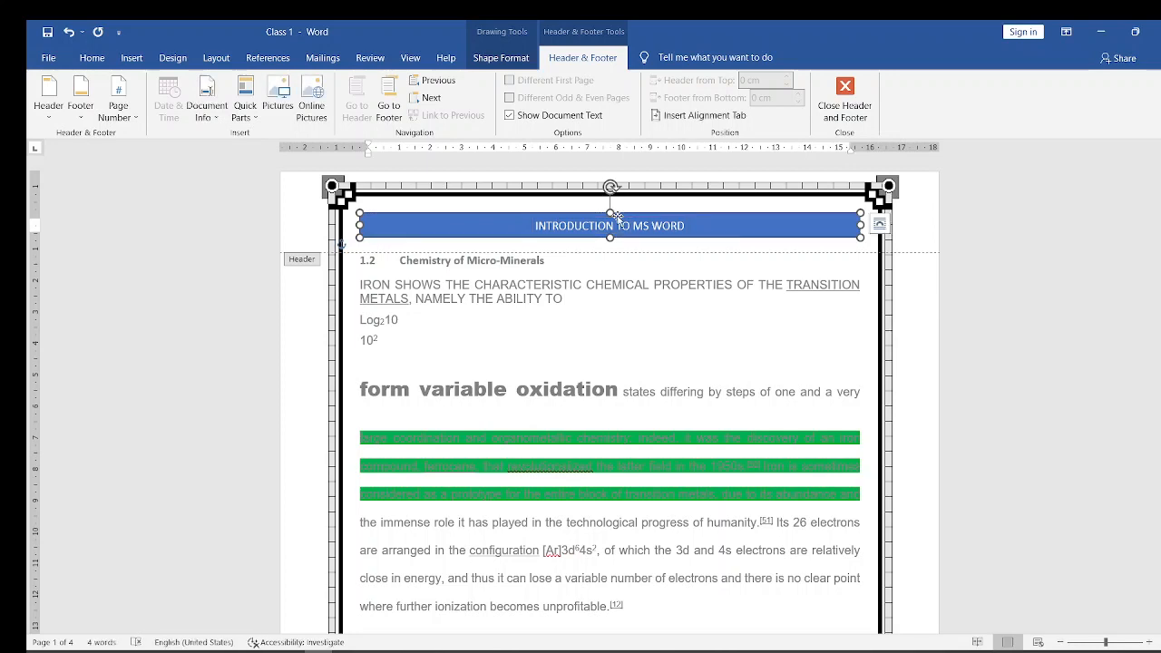
key(ctrl+l)
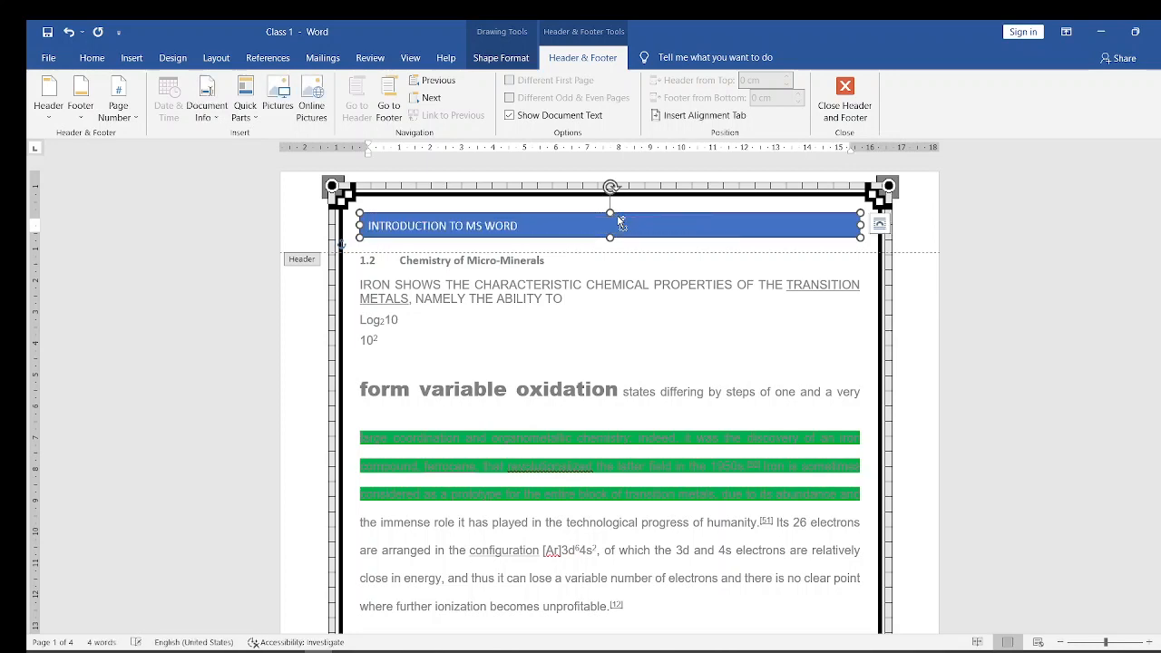
triple_click(485, 225)
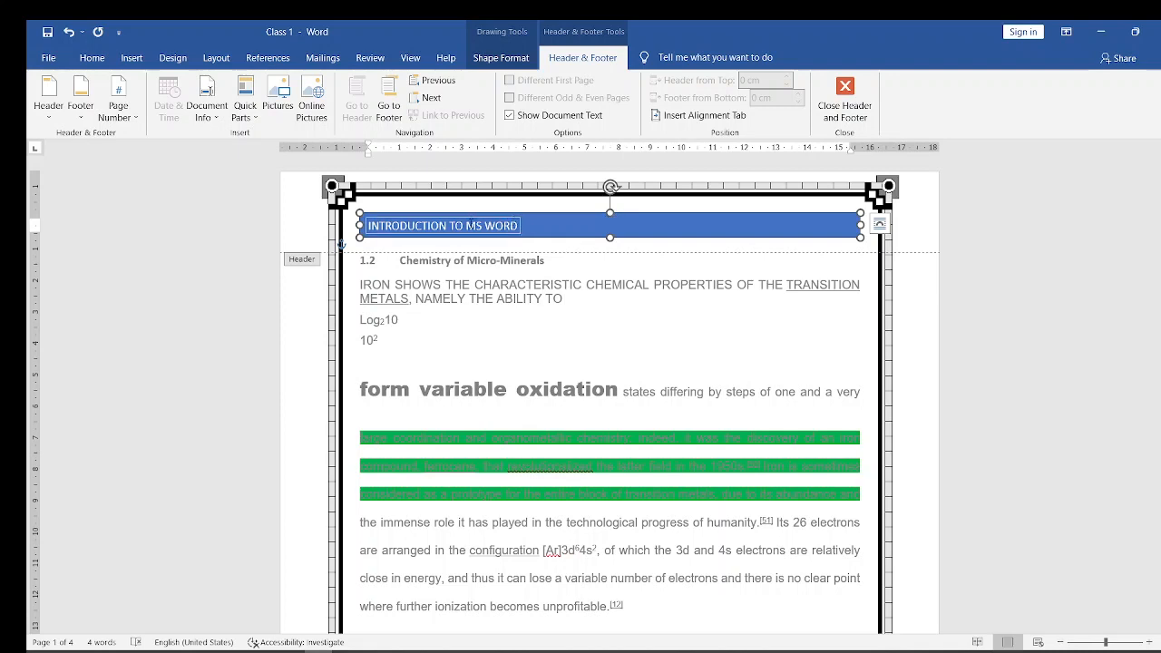
click(457, 224)
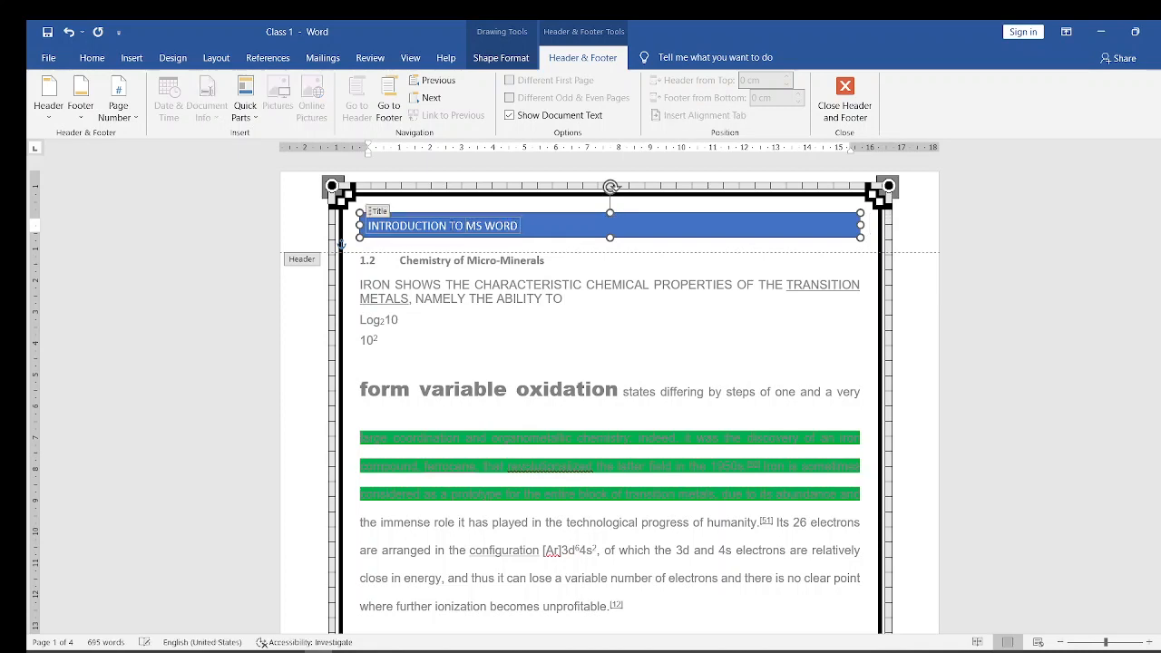
triple_click(434, 222)
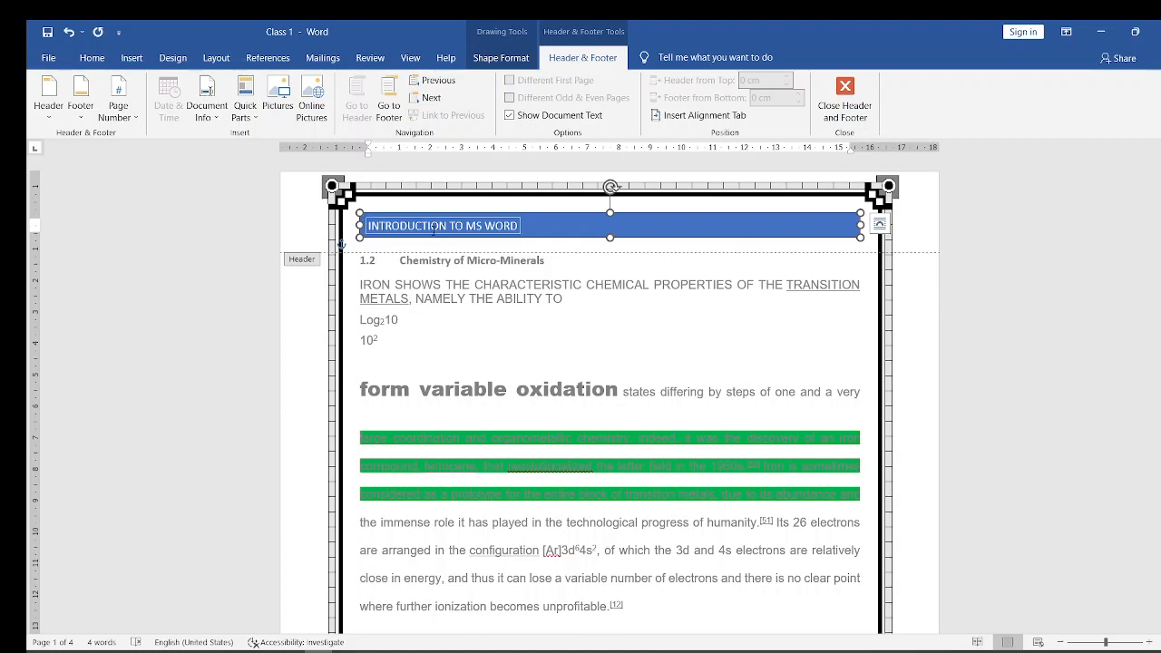
click(433, 228)
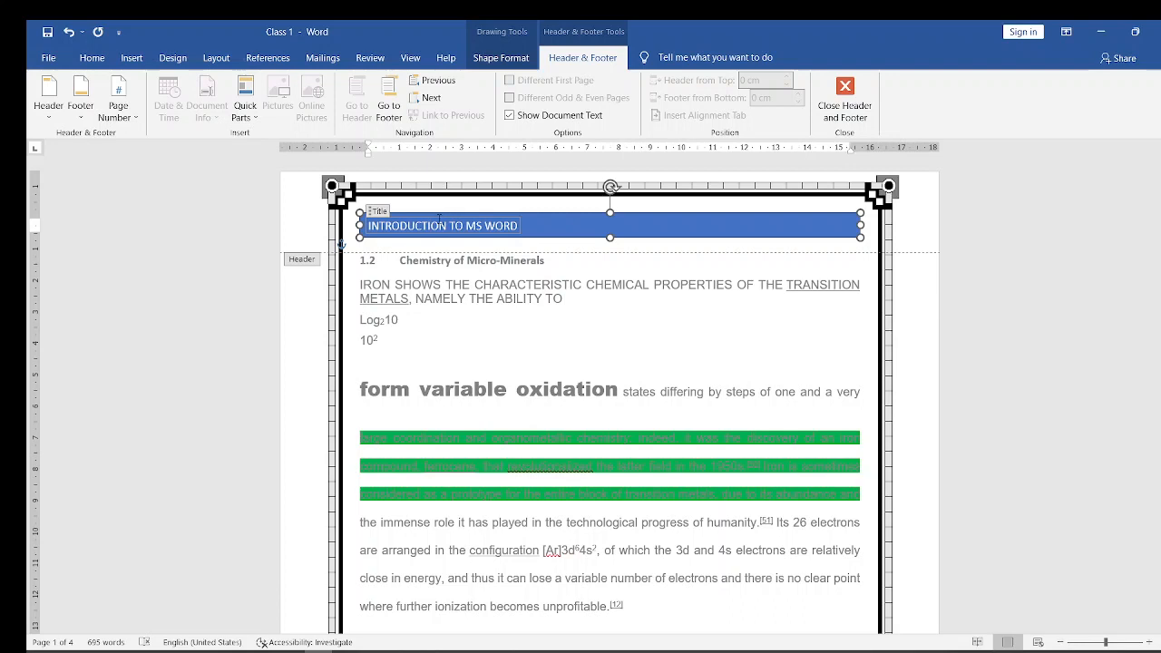
- Try right and centre alignment on the header's title text and restore its left alignment
click(445, 217)
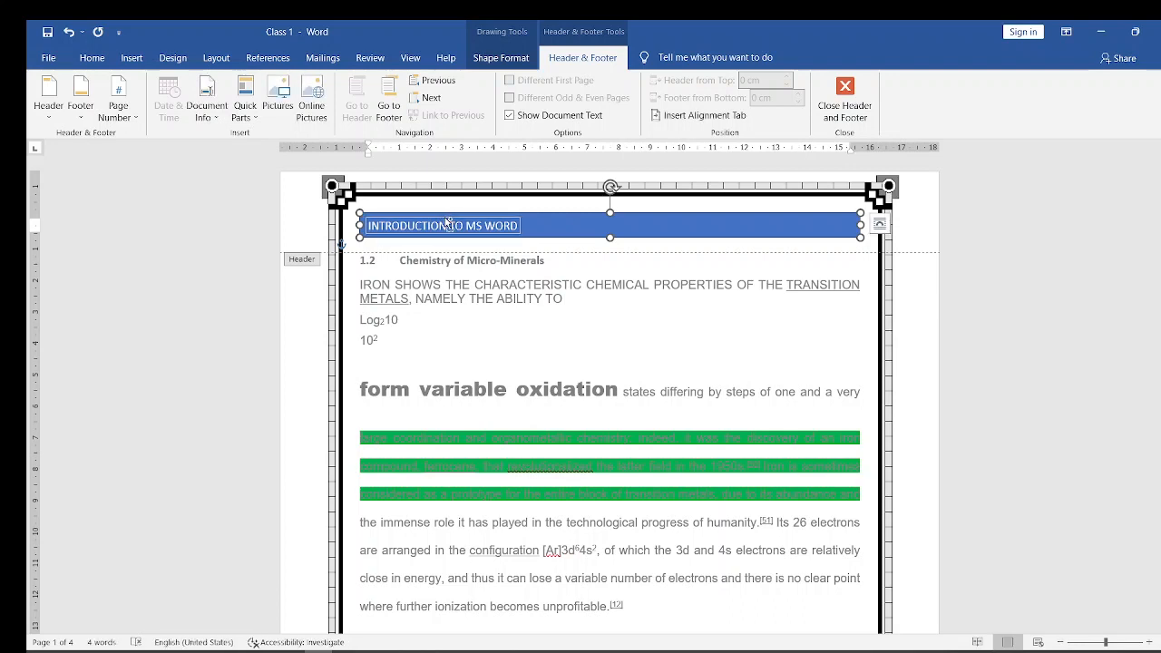
key(ctrl+r)
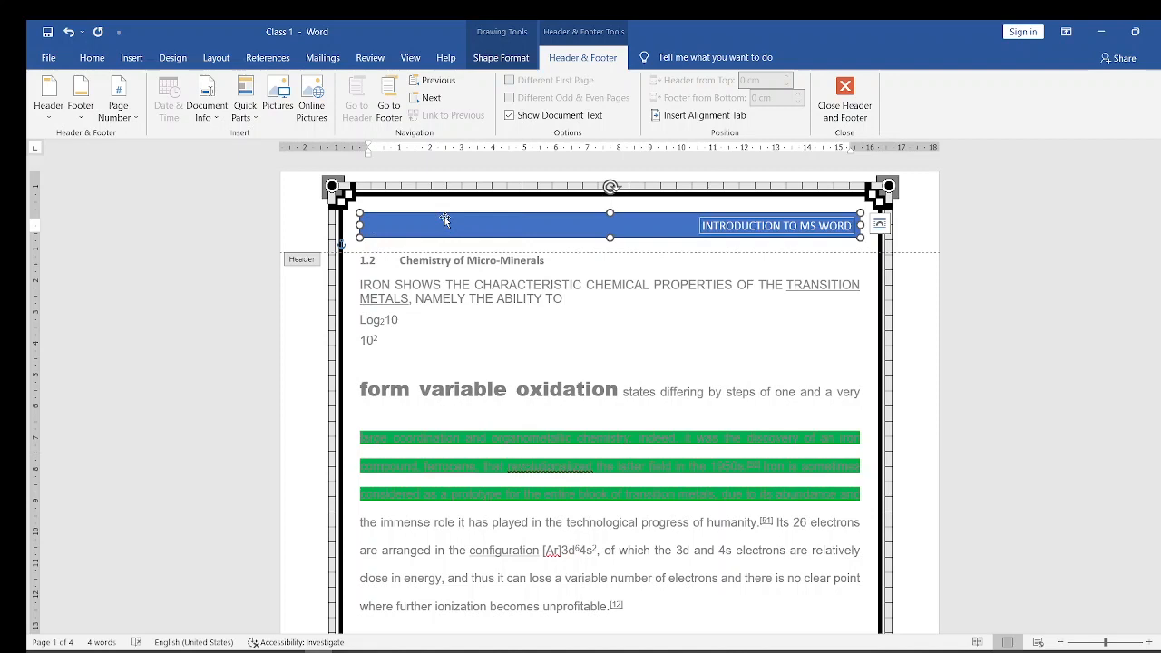
key(ctrl+e)
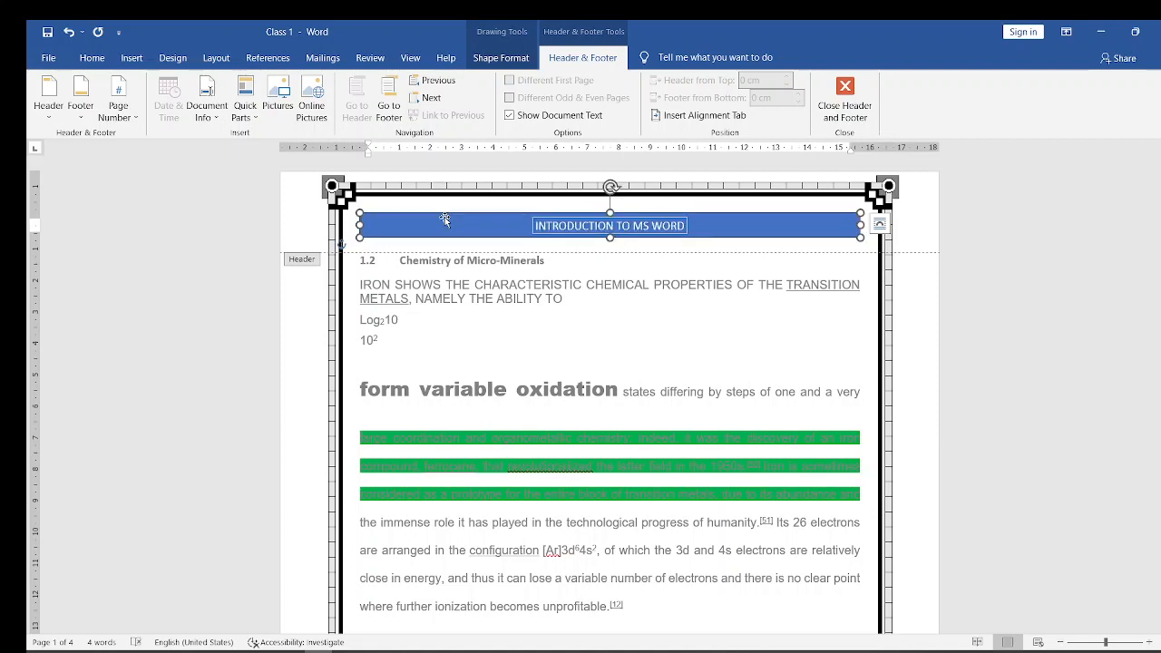
key(ctrl+l)
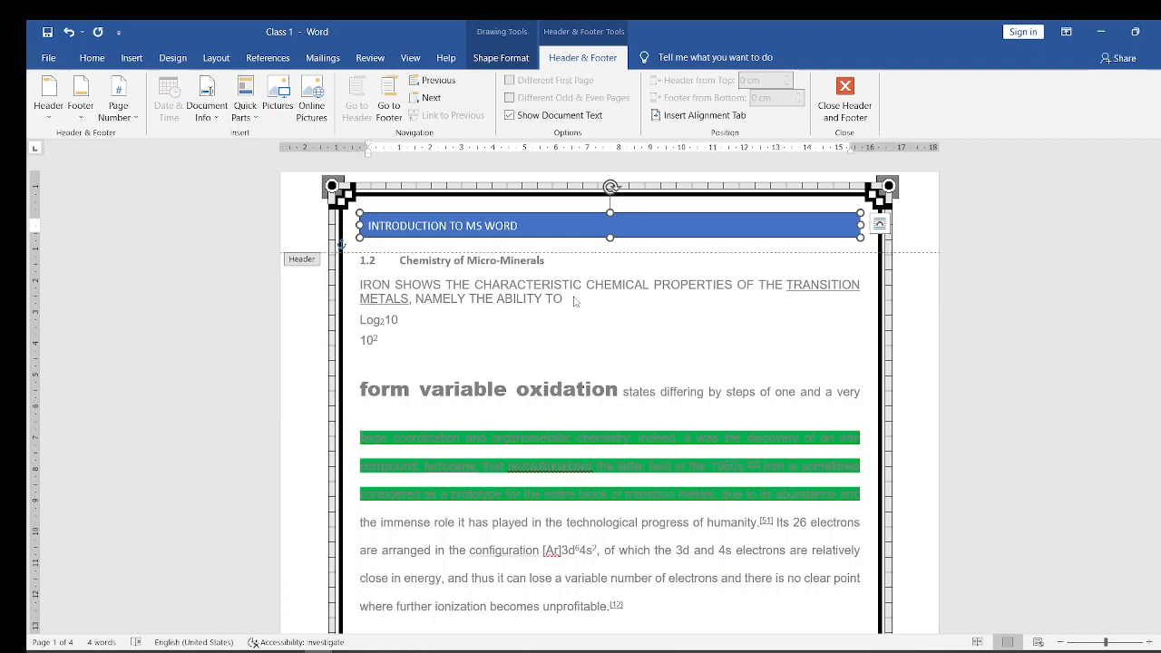
- Return to the document body and remove the decorative art border from the first page
click(540, 327)
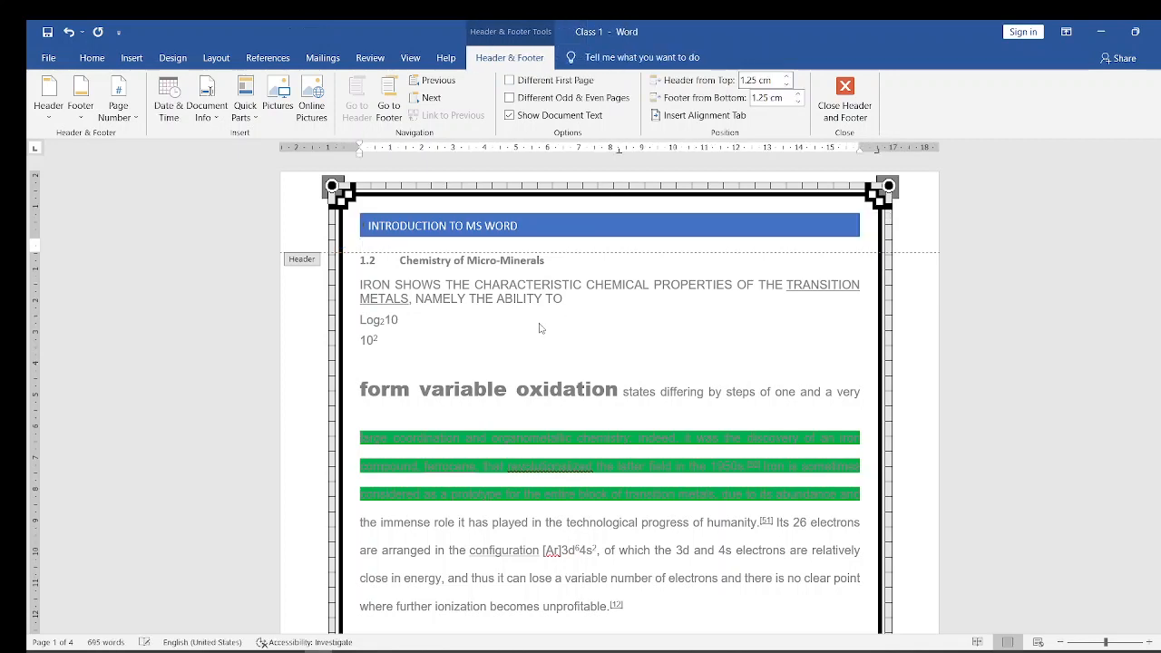
double_click(480, 306)
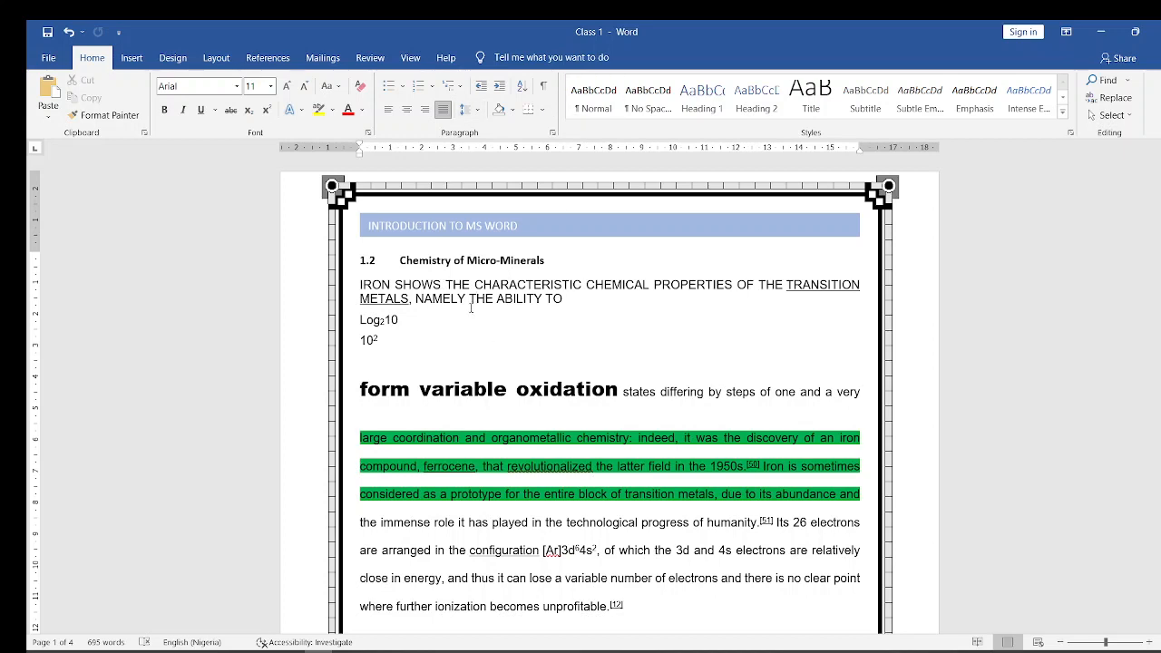
click(544, 110)
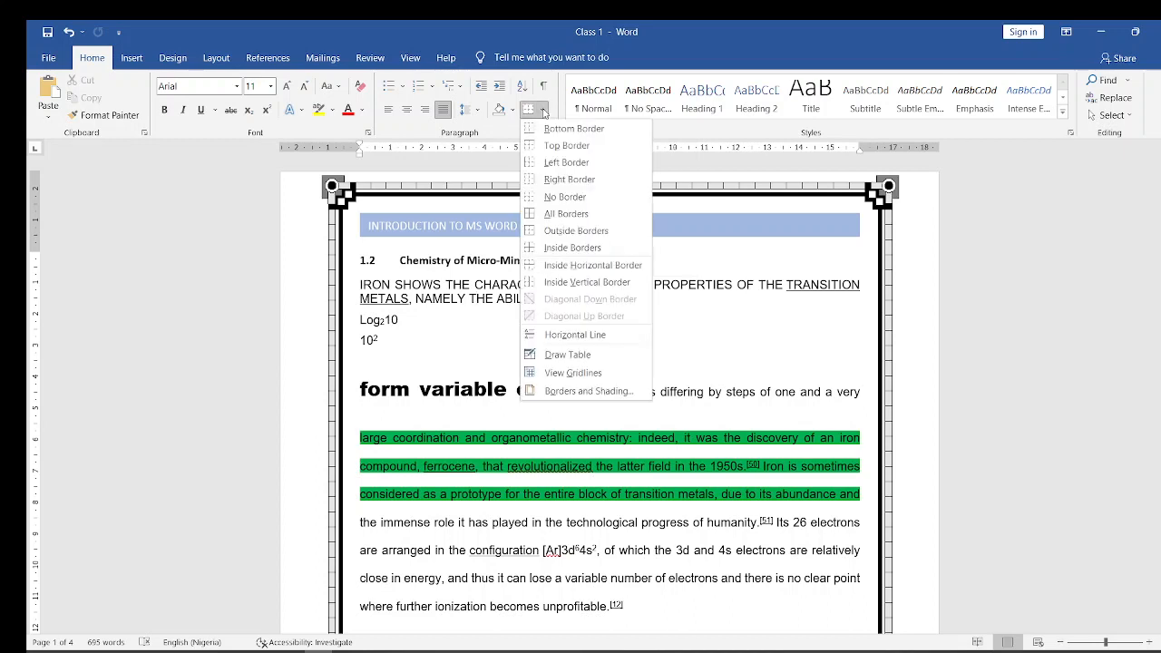
click(560, 392)
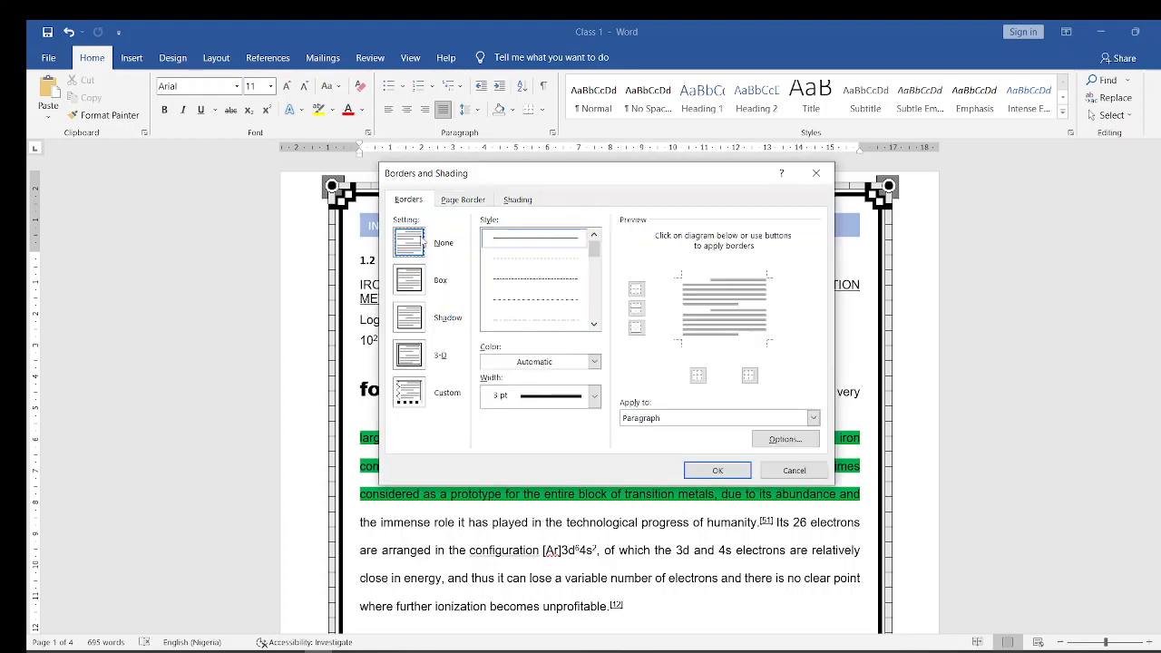
click(460, 201)
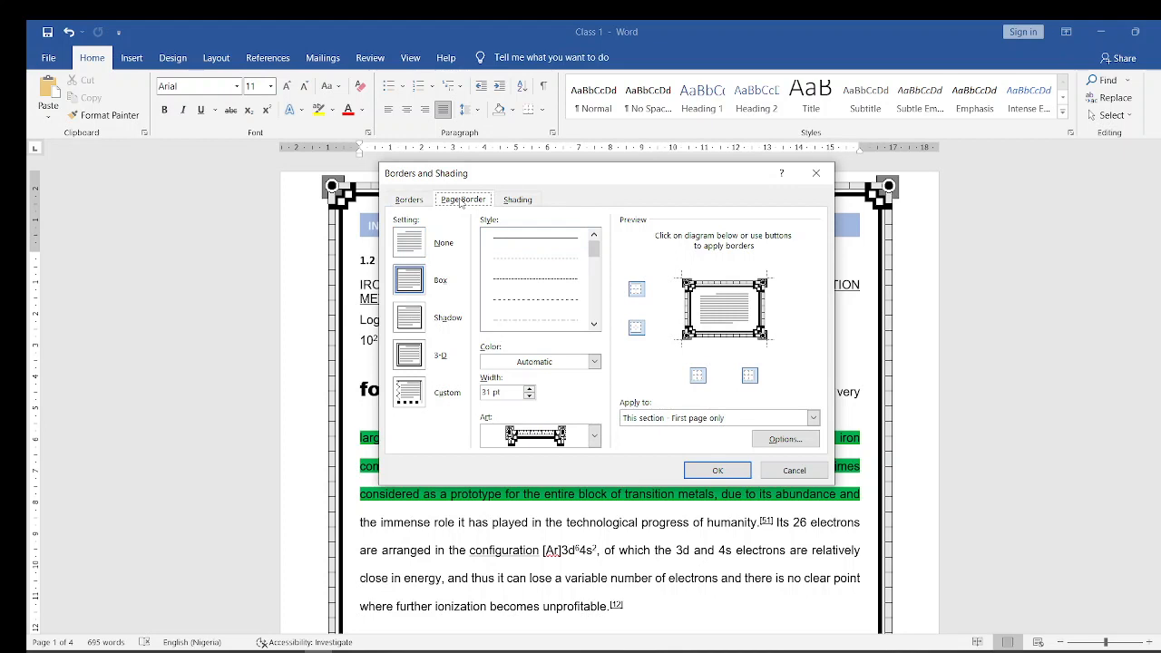
click(417, 245)
click(707, 476)
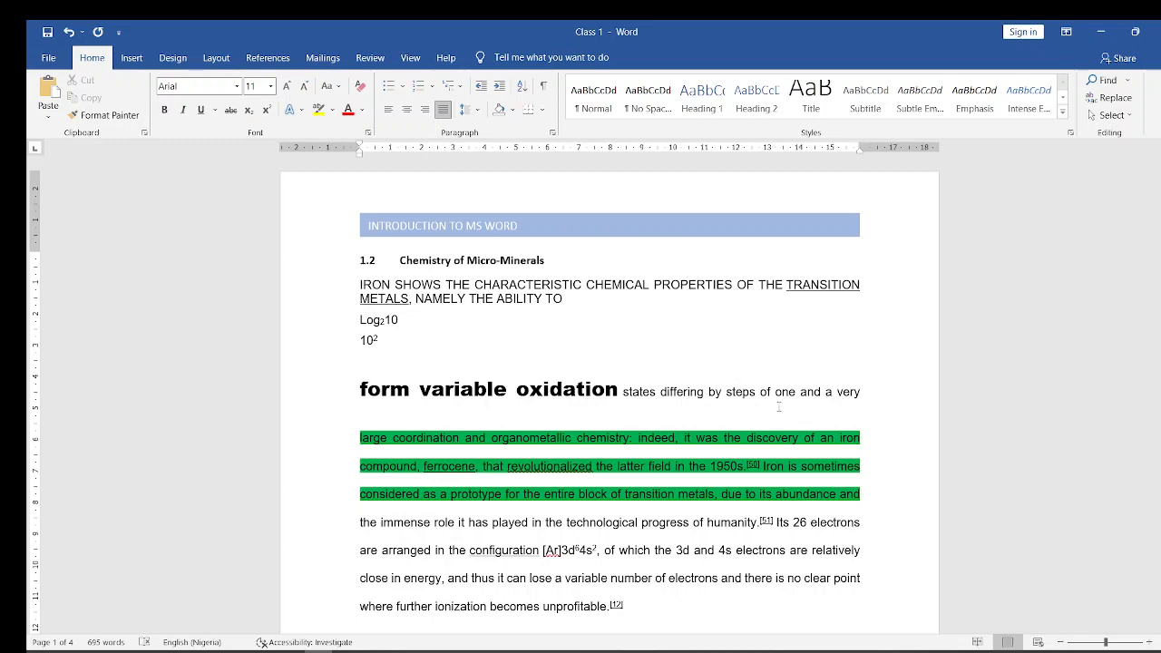
- Check the header on the following pages, return to page 1 and insert the built-in Blank footer
drag(1159, 196, 1160, 402)
scroll(610, 395, down, 1)
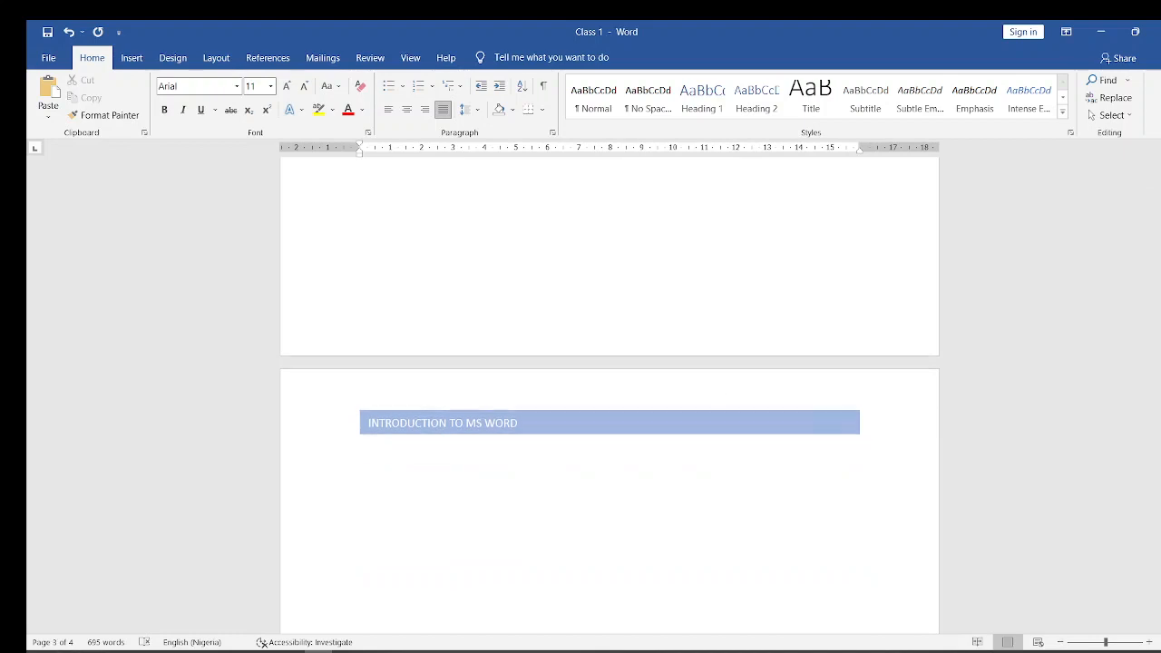
scroll(765, 281, down, 4)
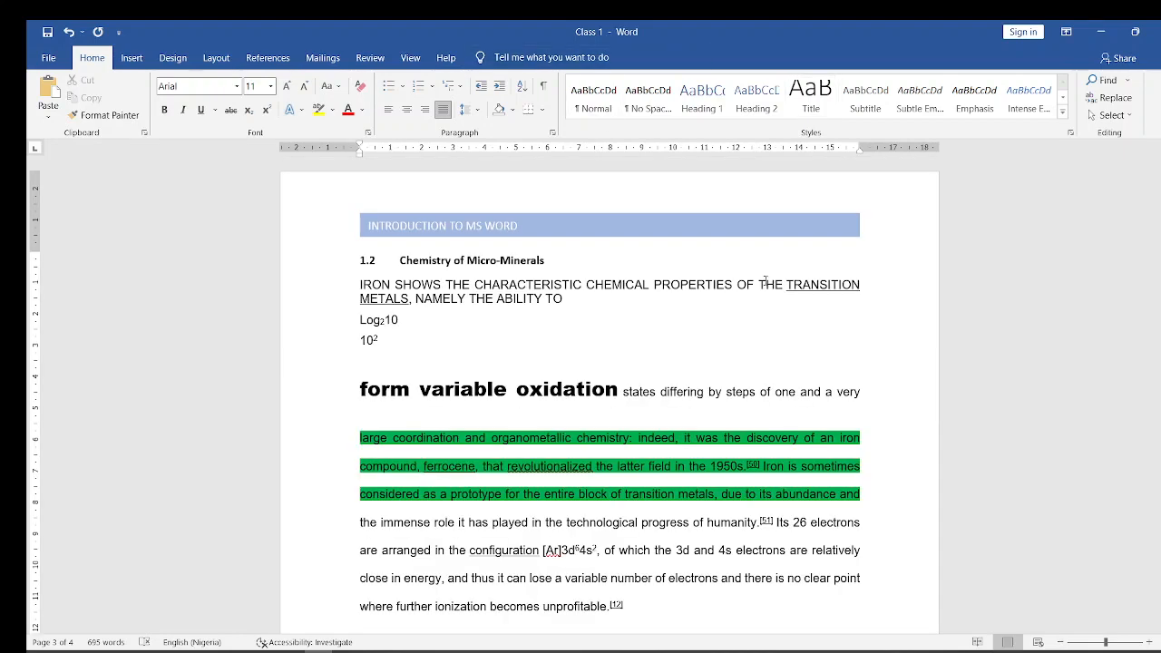
click(477, 300)
click(131, 58)
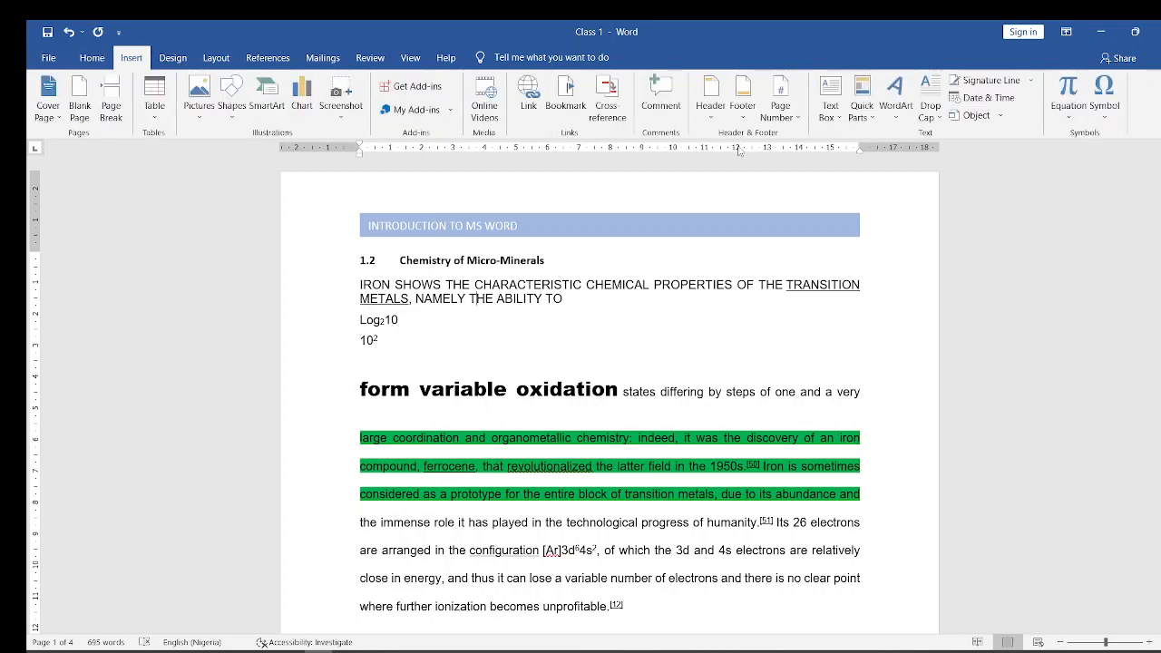
click(744, 107)
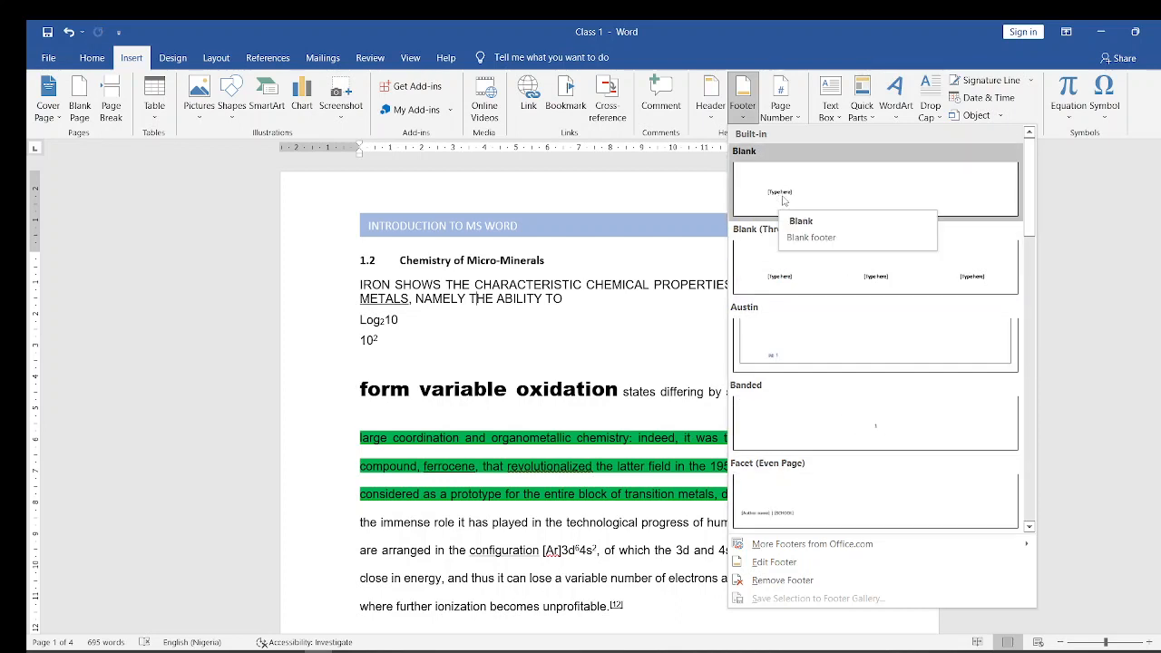
key(Escape)
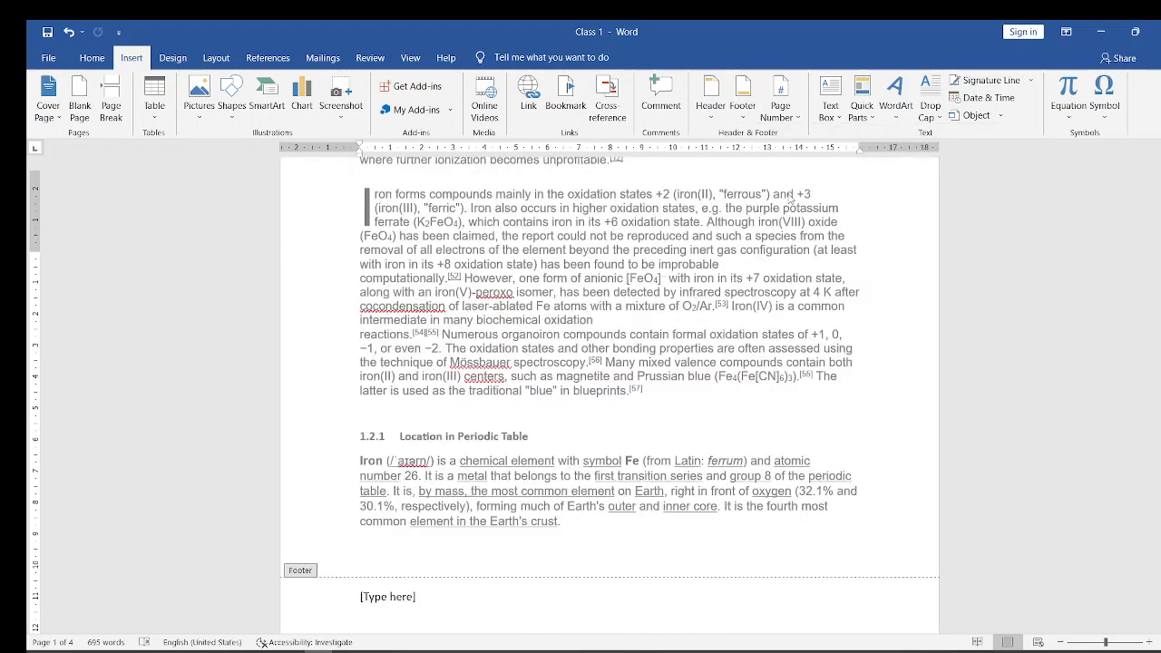
- Replace the footer's placeholder text with "Microsoft Word 3" and return to the document body
key(Caps_Lock)
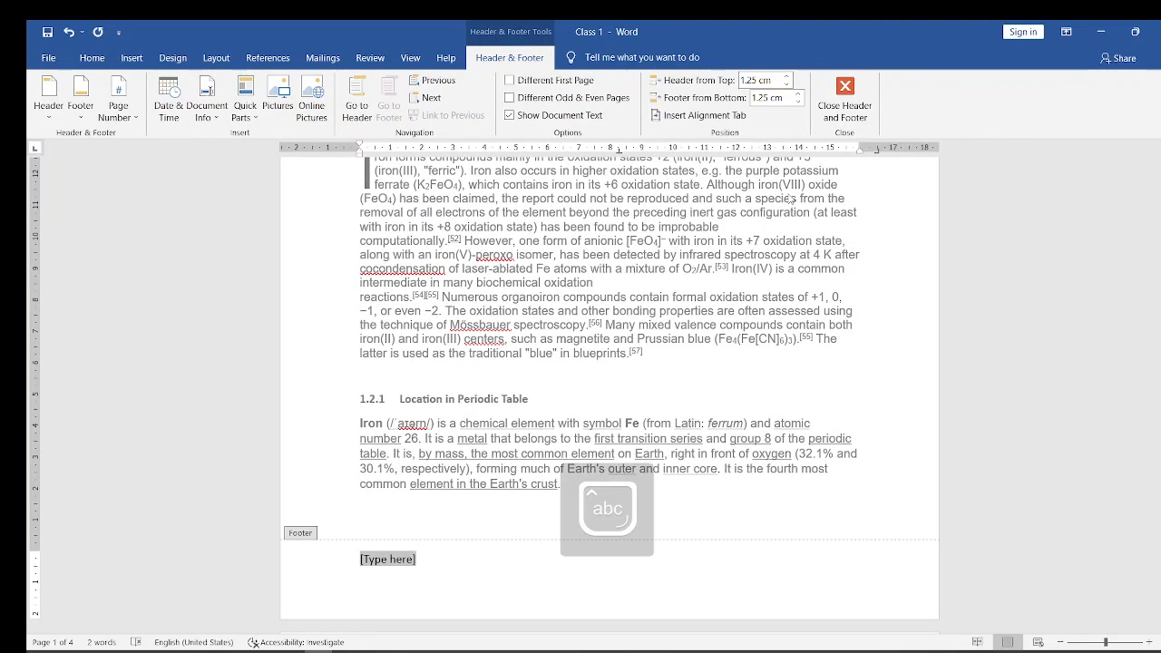
text(c)
key(Caps_Lock)
key(BackSpace)
key(Caps_Lock)
text(M)
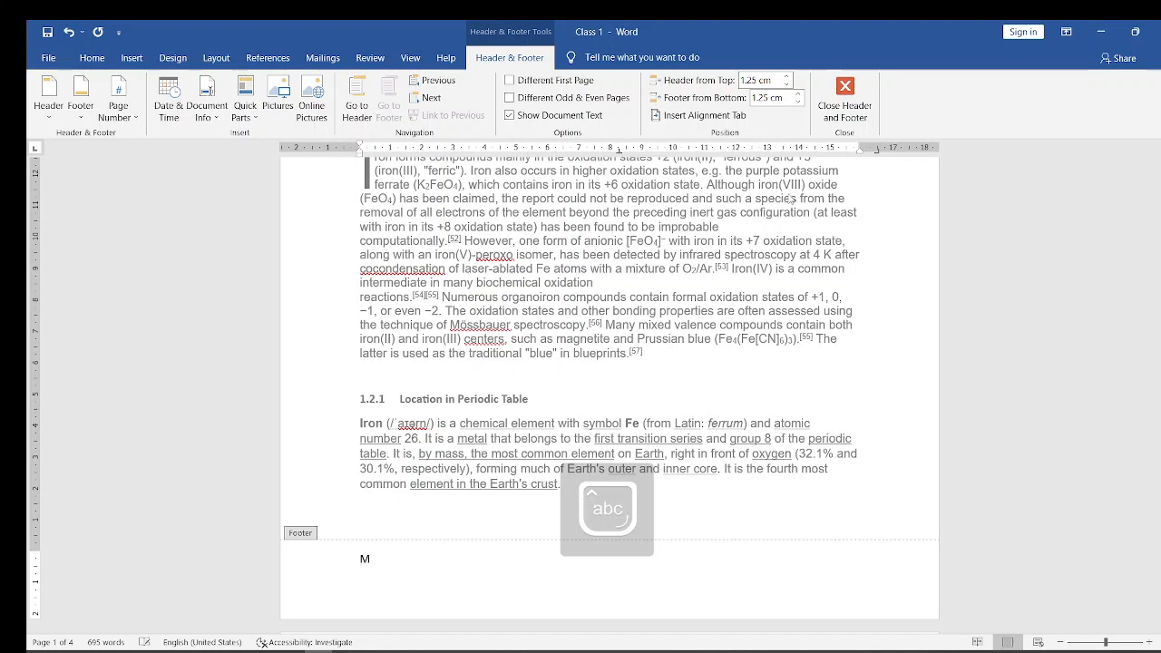
text(icrosoft Word )
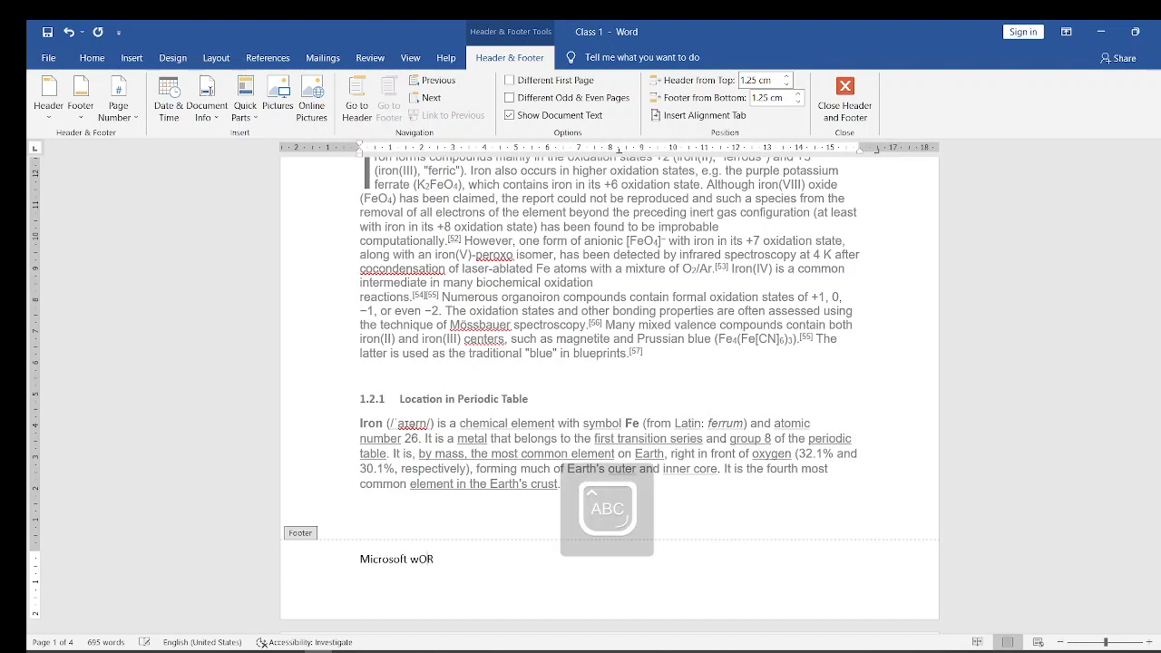
text(3)
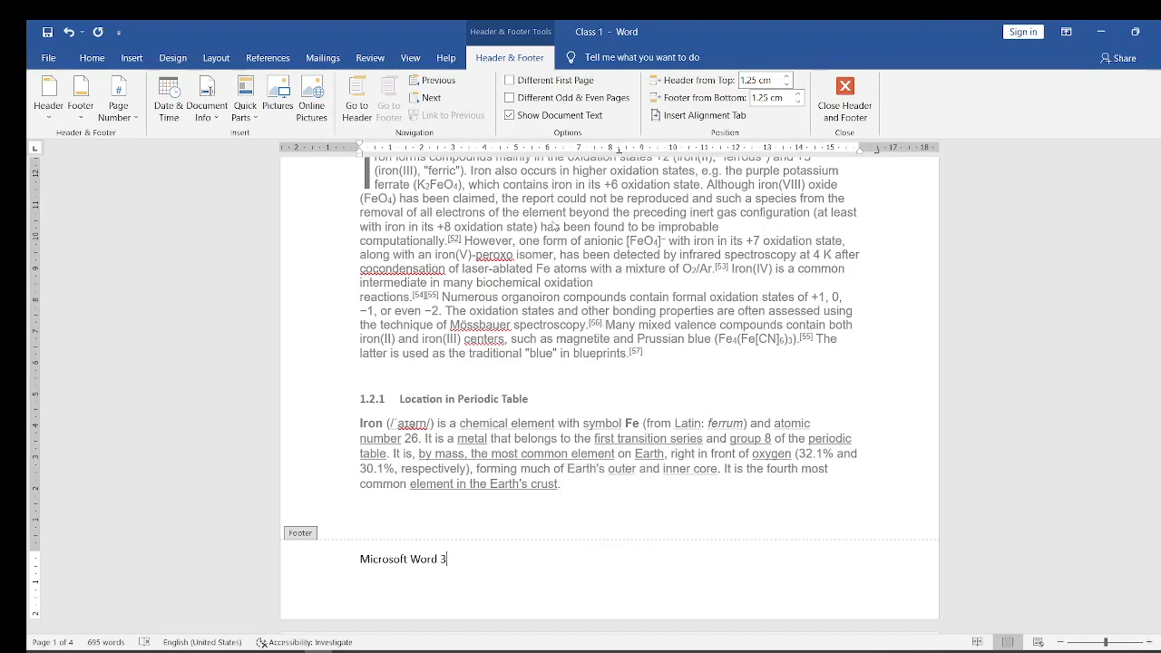
double_click(556, 226)
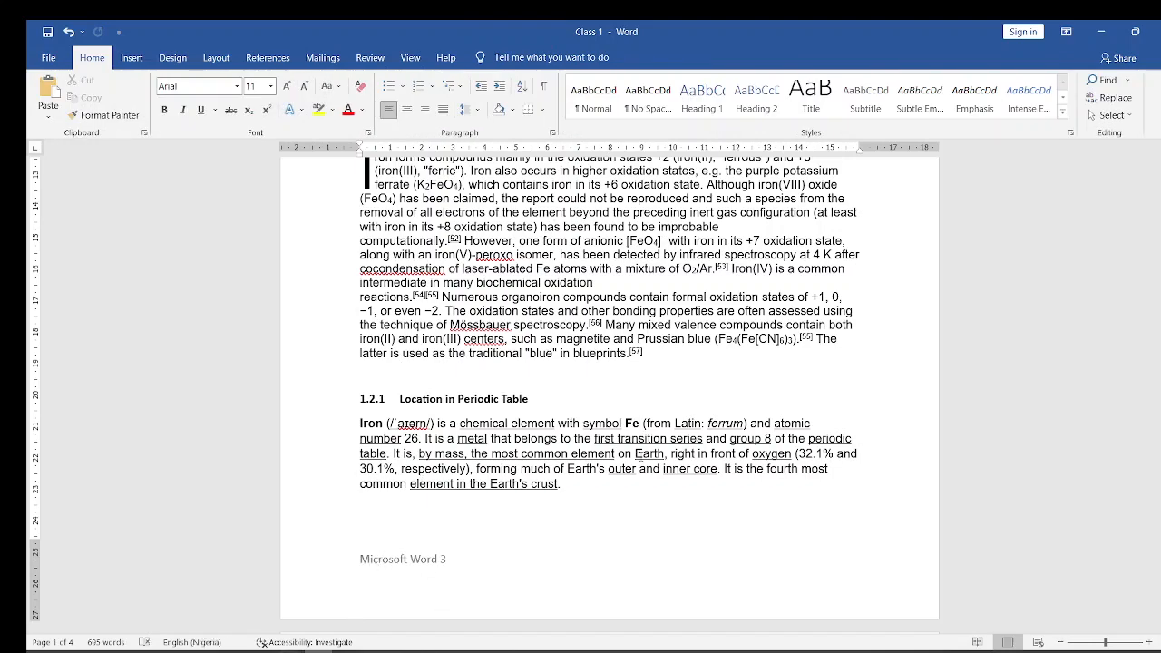
- Look through the header and footer on all pages up to page 4, and return to the document's beginning
scroll(536, 228, up, 10)
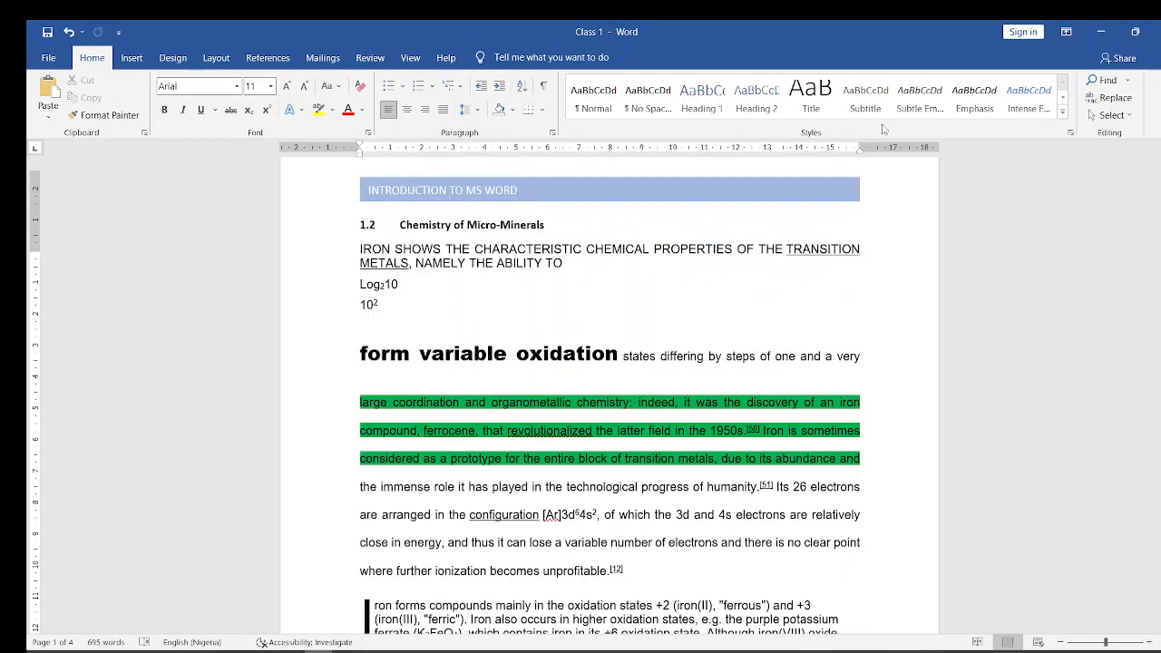
drag(1158, 202, 1158, 405)
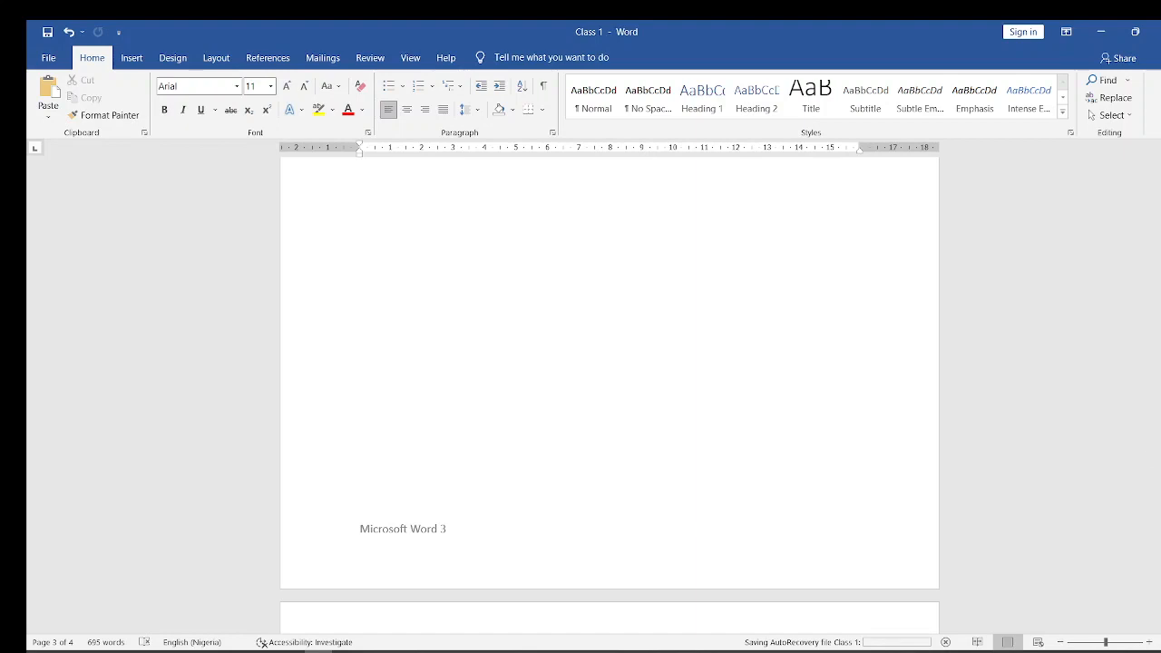
drag(1158, 496, 1159, 586)
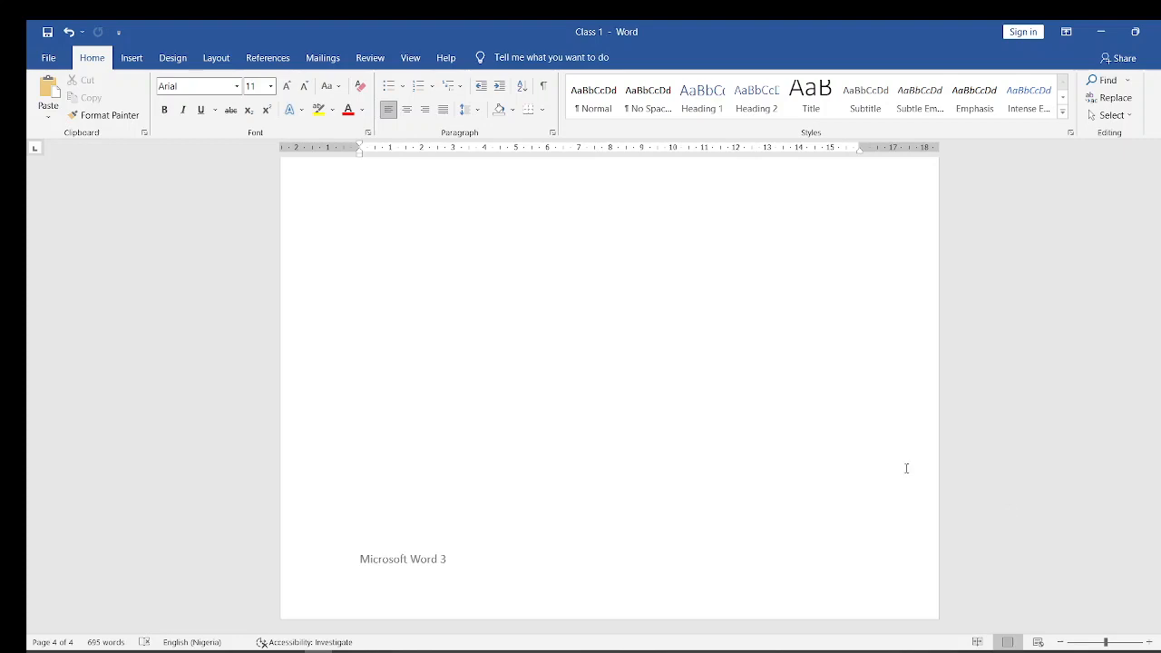
click(769, 481)
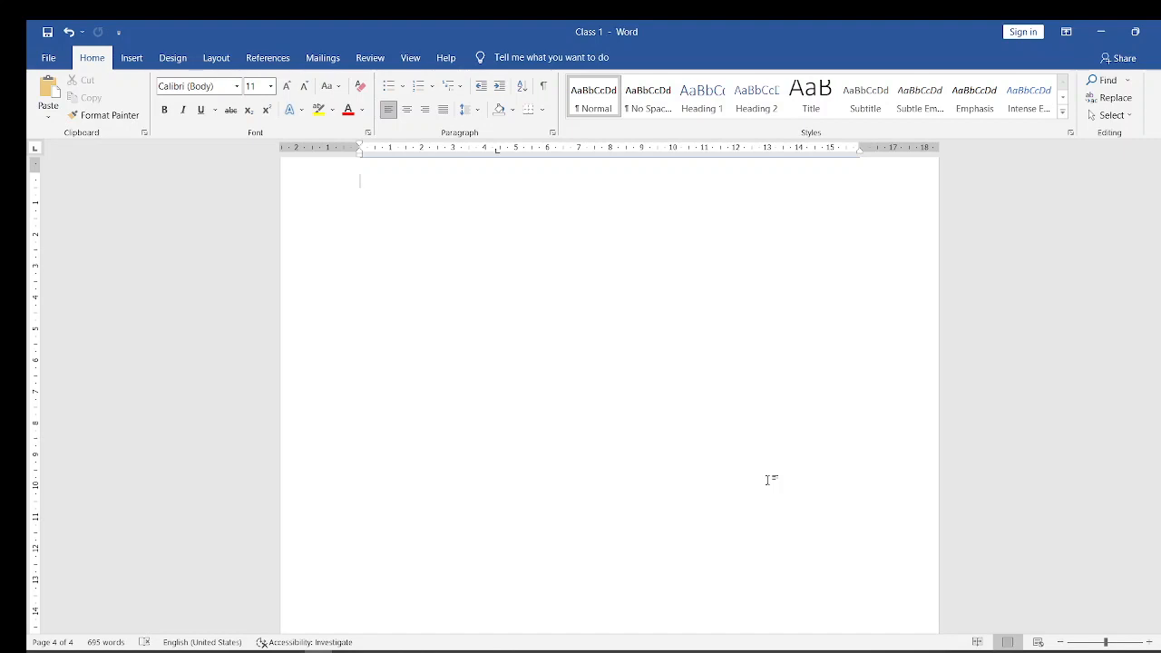
key(Down)
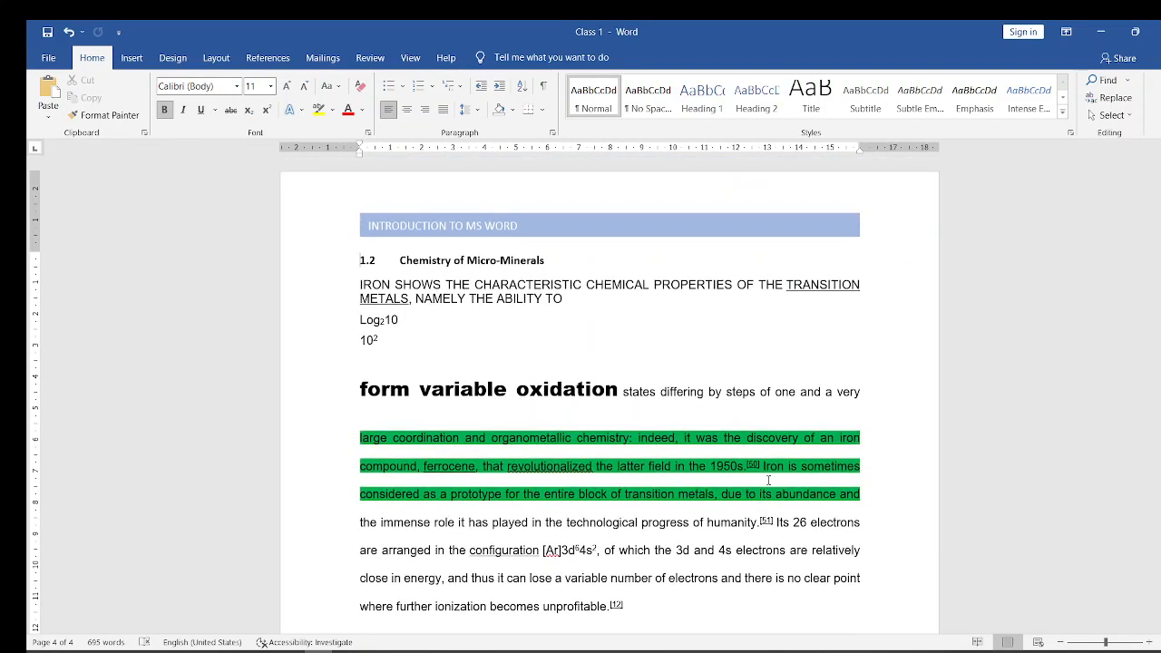
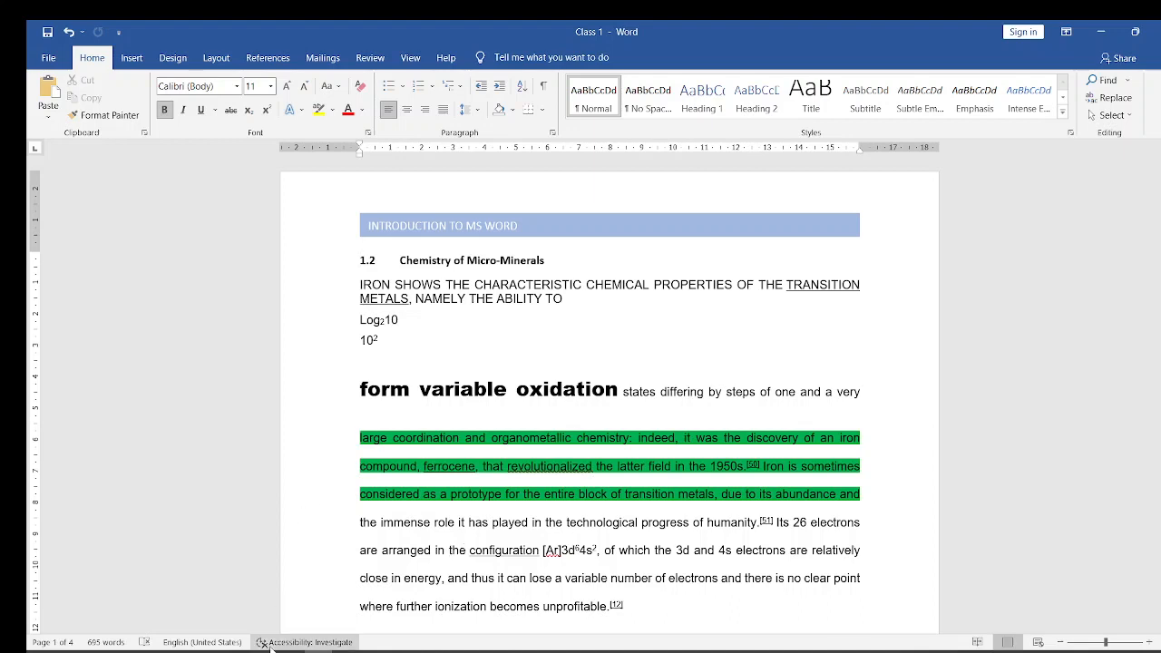
- Switch to the PowerPoint course presentation, go back to the "INSERTING PAGE NUMBERING" slide, and return to the Class 1 document in Word
mouse_move(299, 651)
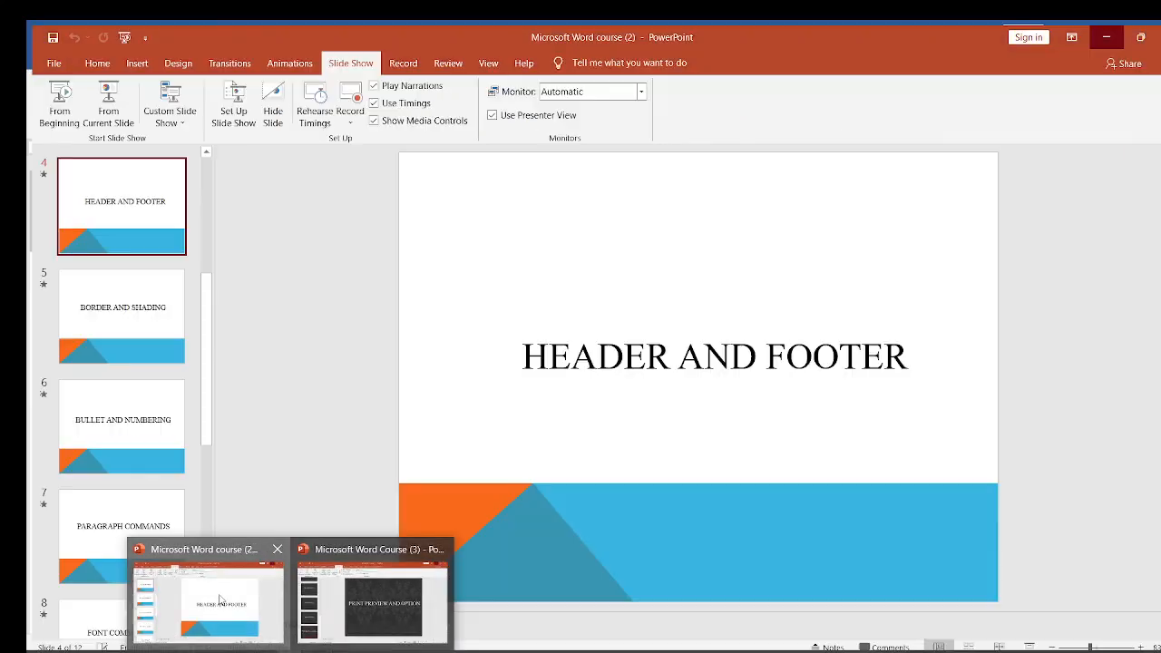
click(209, 594)
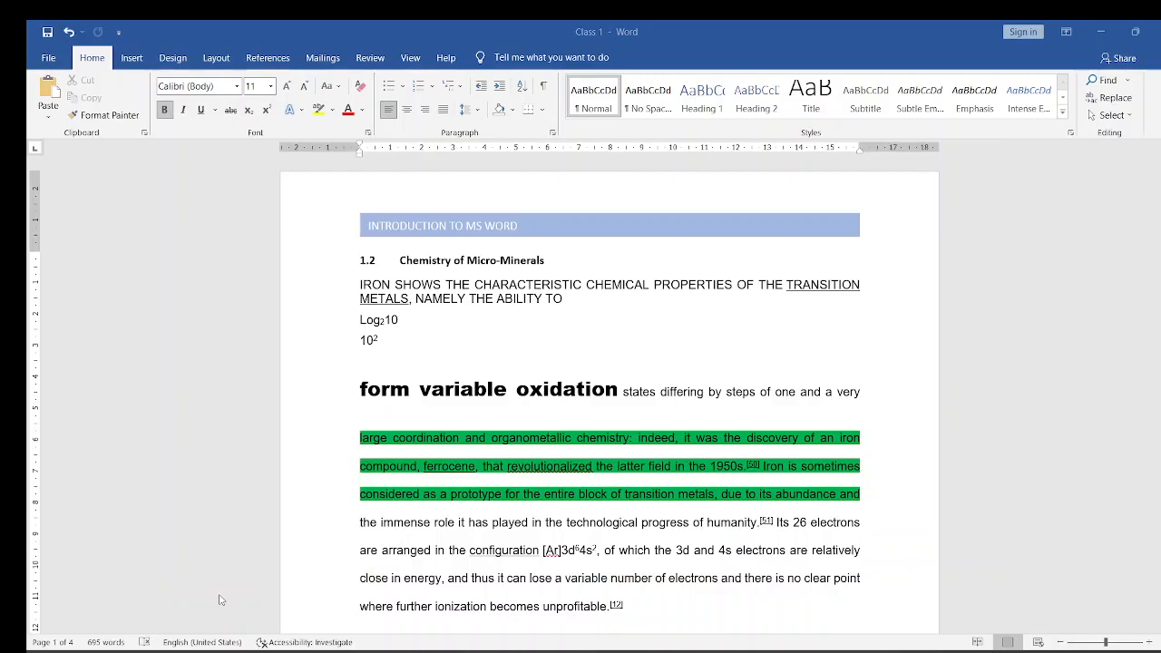
key(Up)
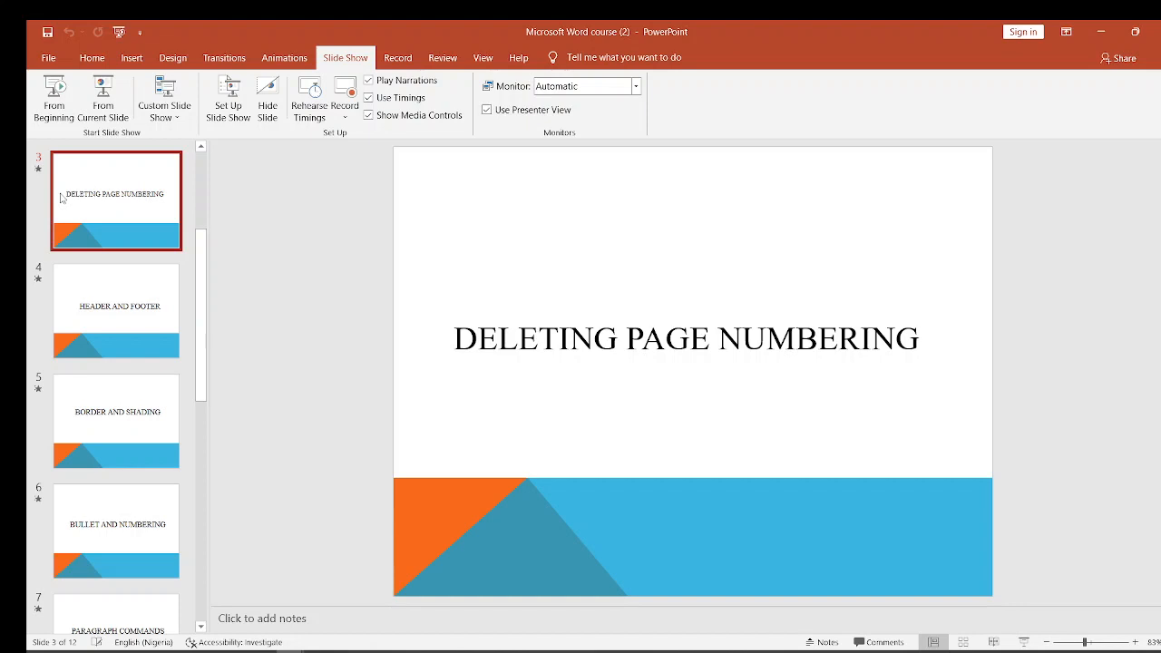
key(Up)
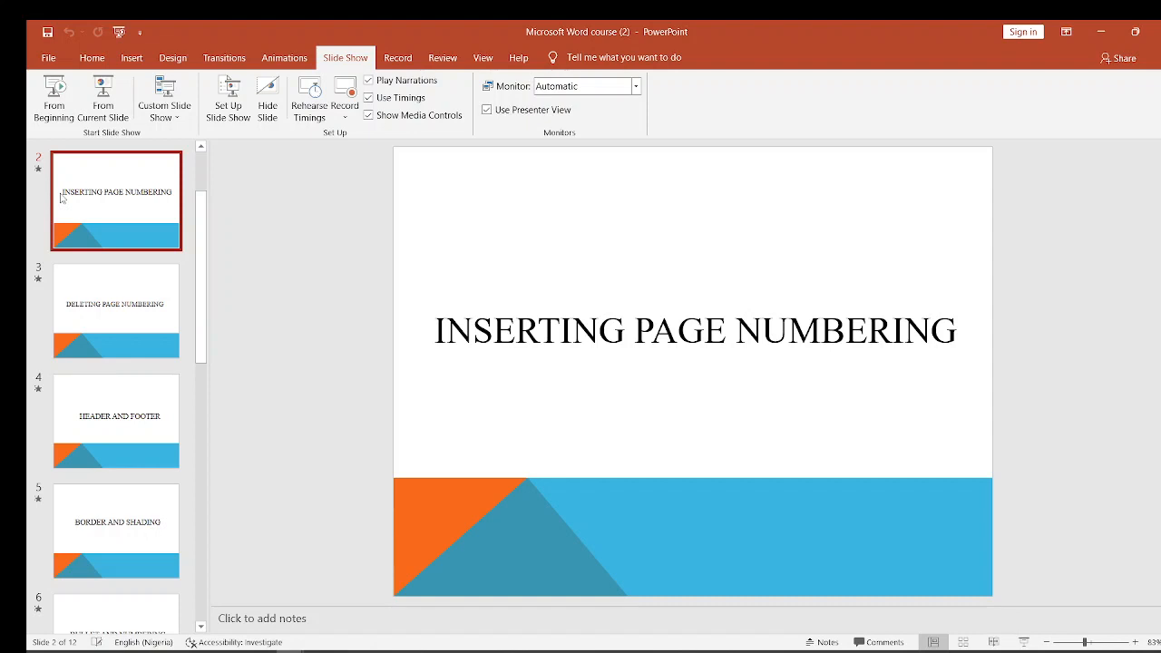
key(Up)
key(Down)
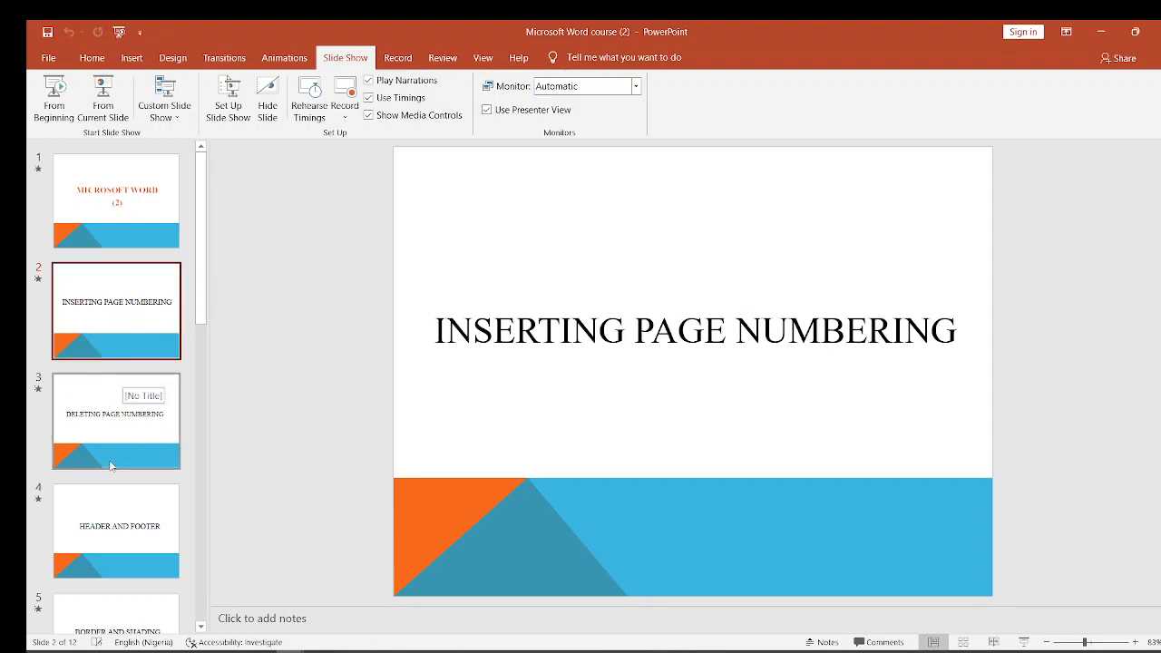
mouse_move(318, 651)
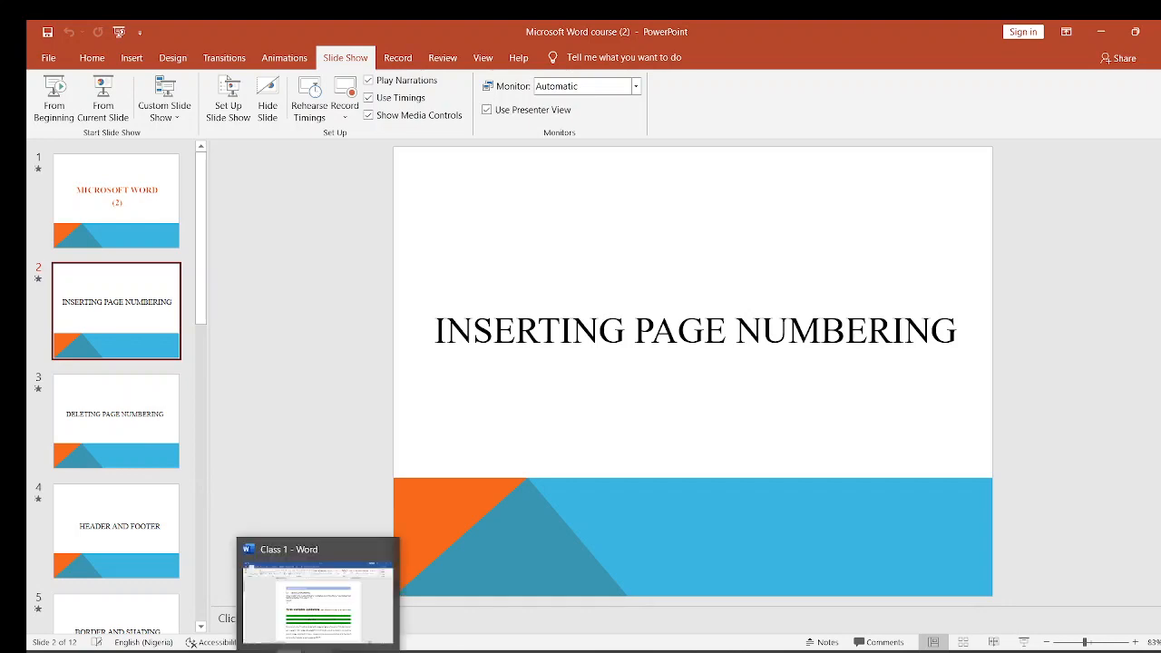
click(318, 599)
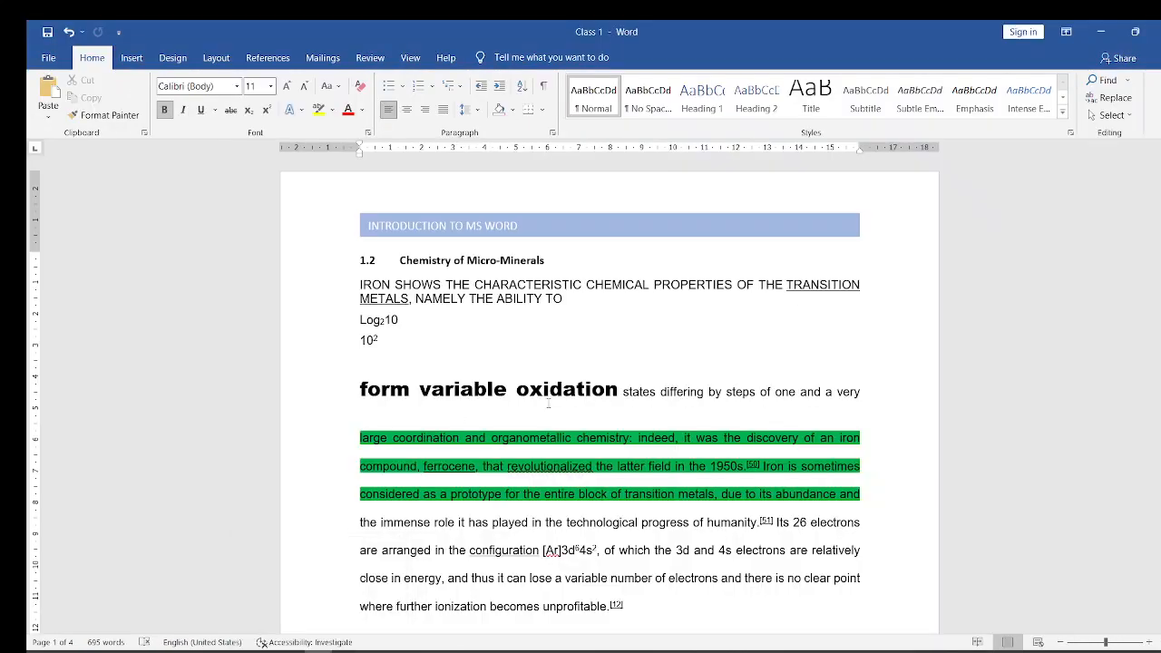
mouse_move(1159, 192)
mouse_down()
mouse_move(1160, 223)
mouse_move(1160, 193)
mouse_up()
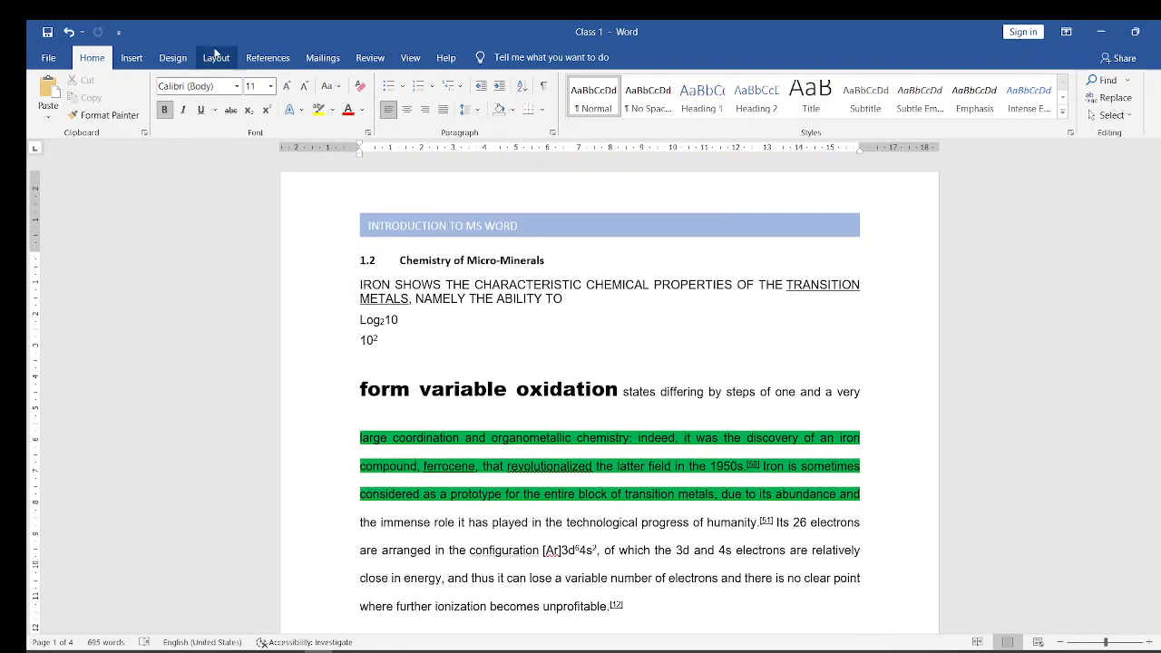
- Insert page numbers at the top of the page in the Plain Number 3 style and return to the document body
click(129, 59)
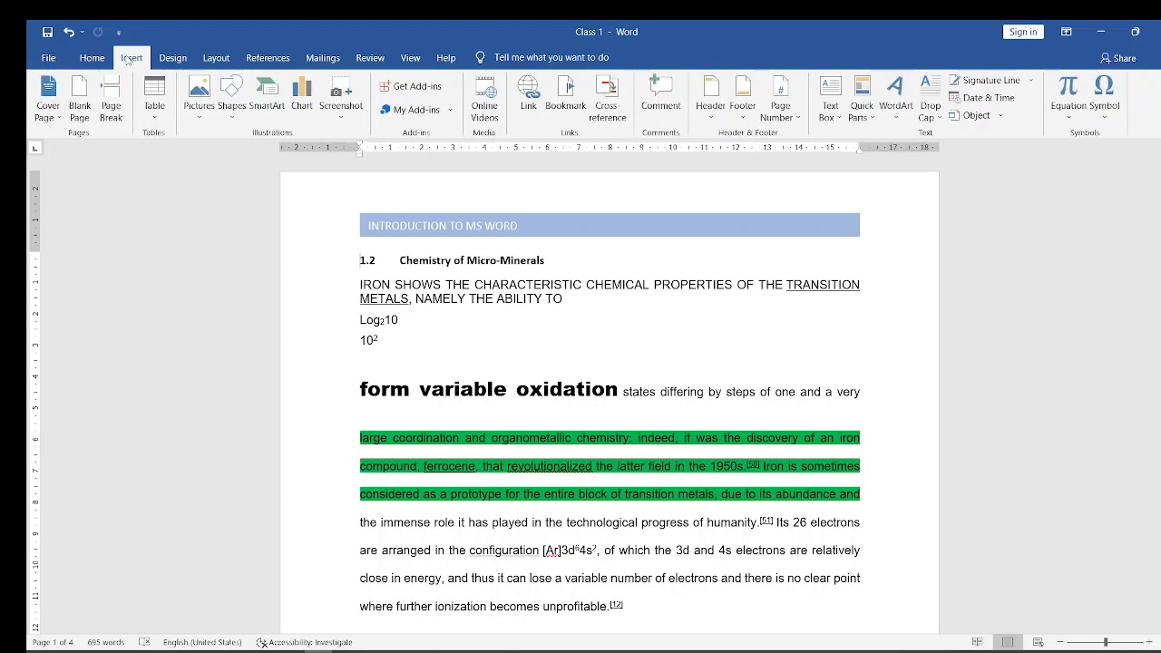
click(792, 120)
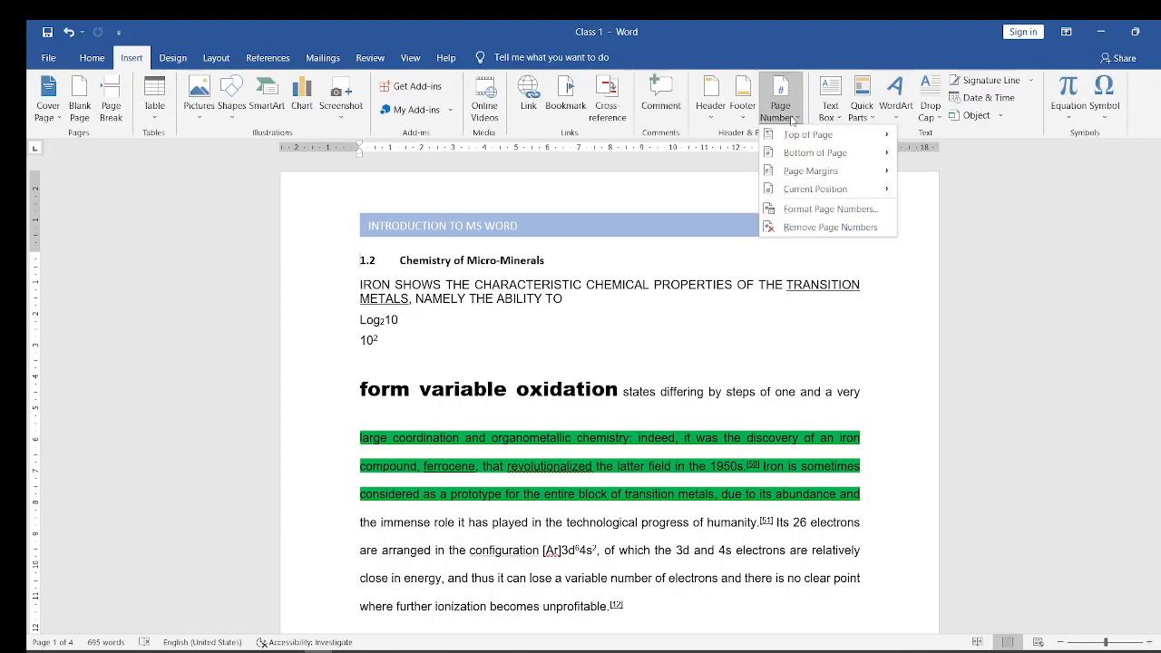
mouse_move(833, 135)
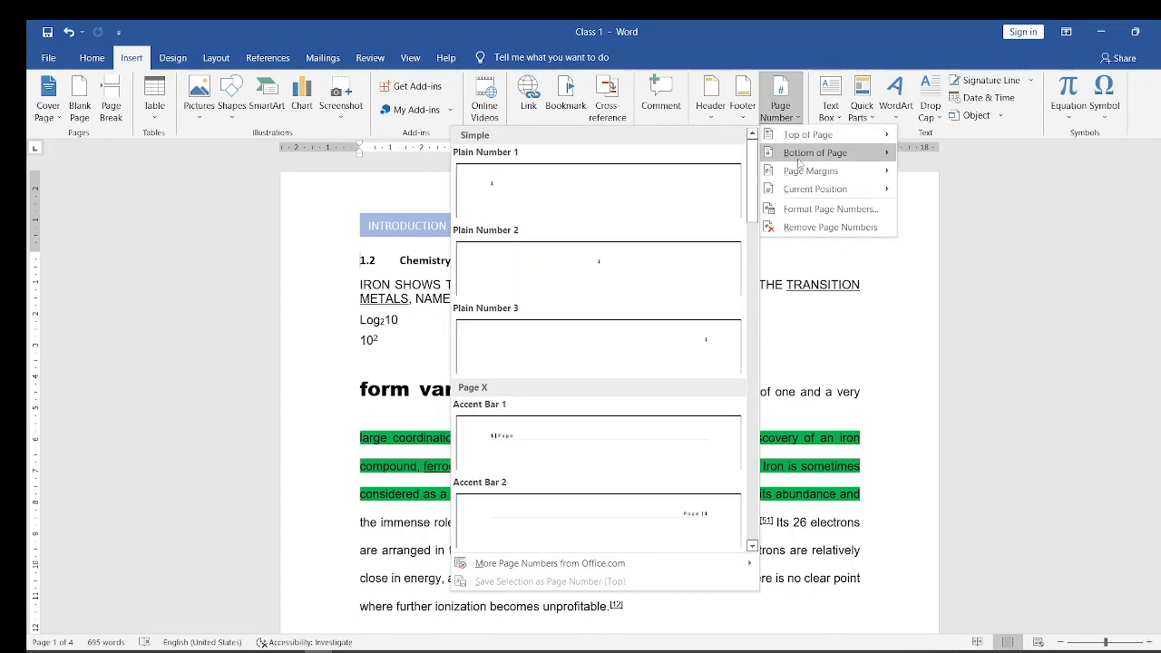
mouse_move(799, 159)
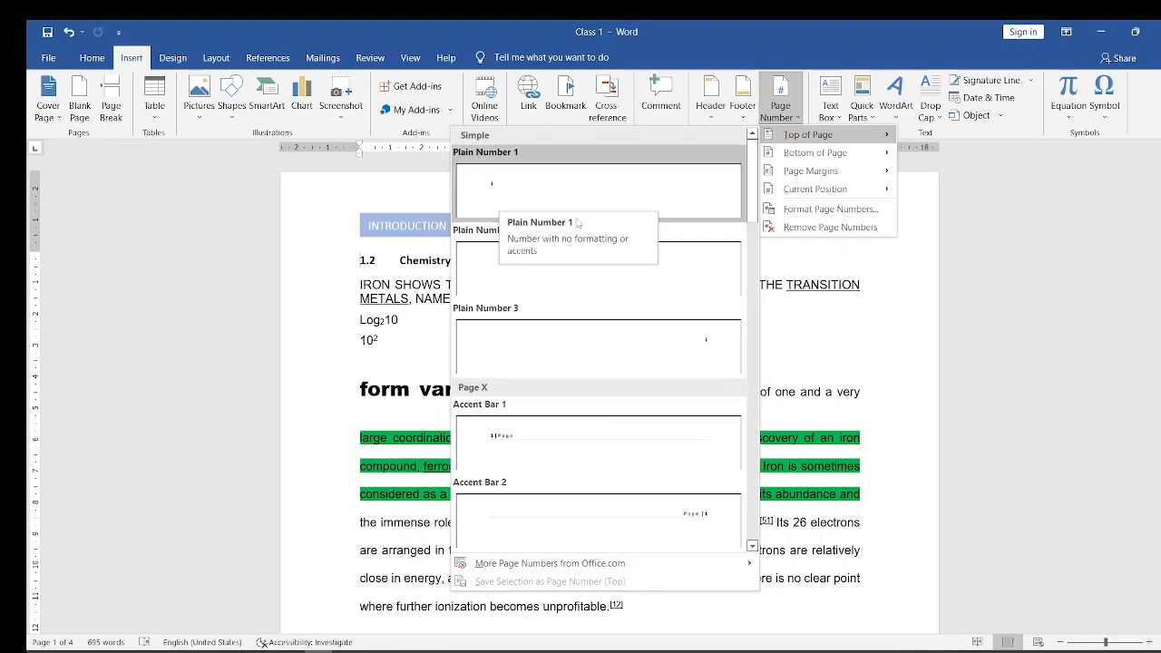
click(703, 344)
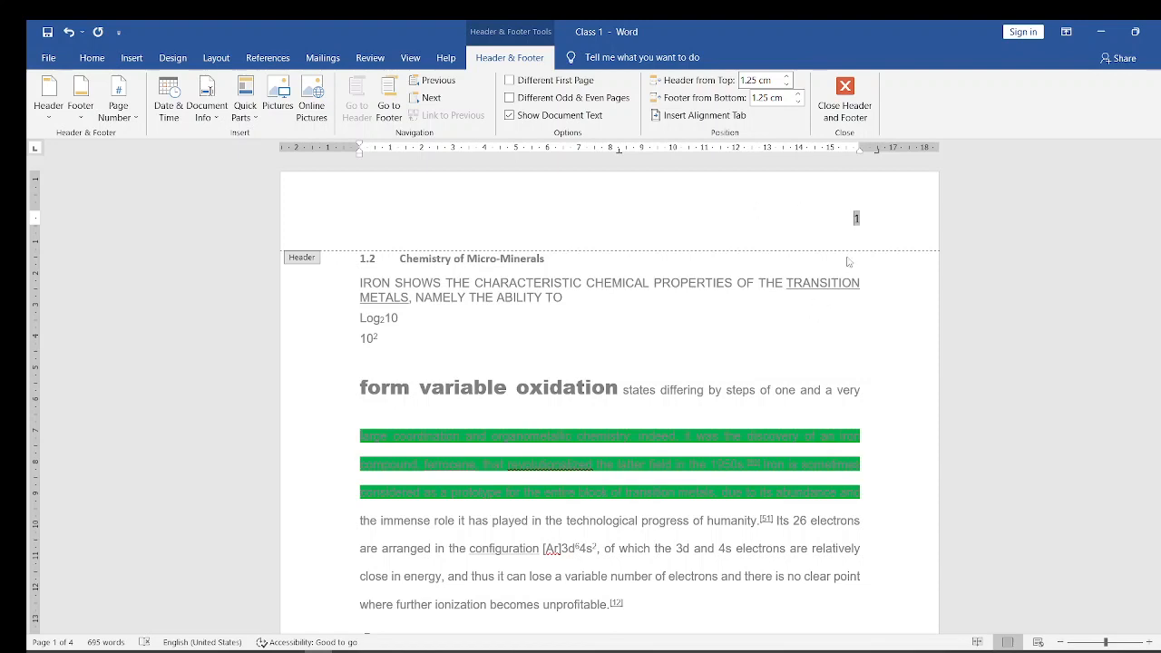
double_click(794, 313)
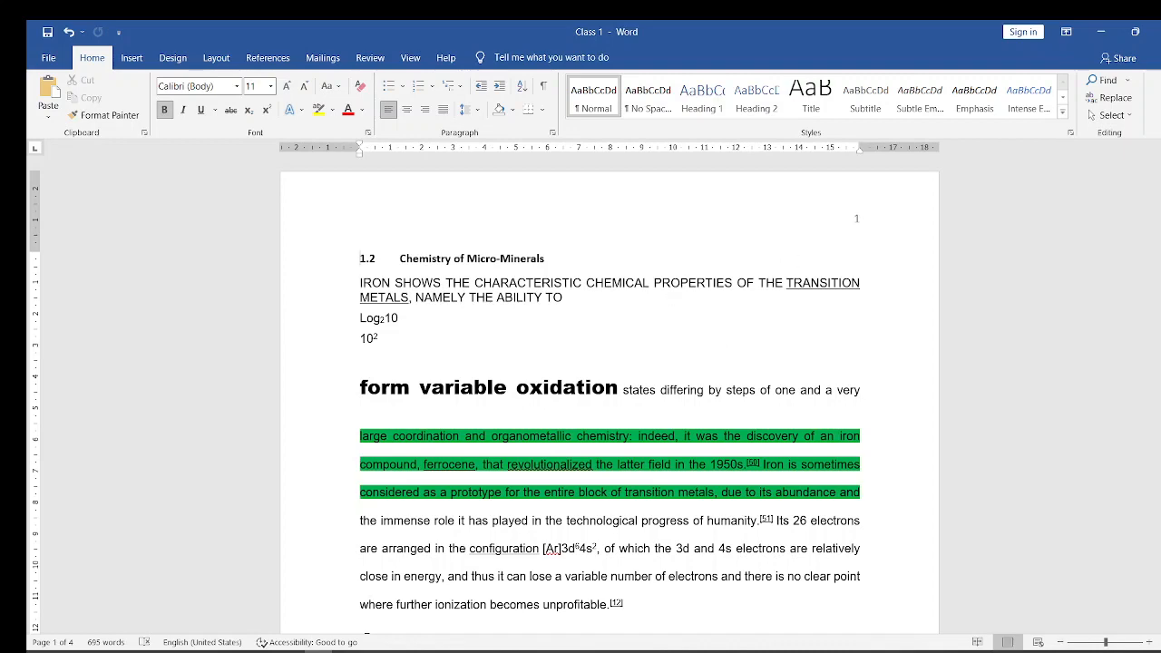
- Check the page numbers on the following pages and return to the beginning of the document
drag(1160, 204, 1159, 315)
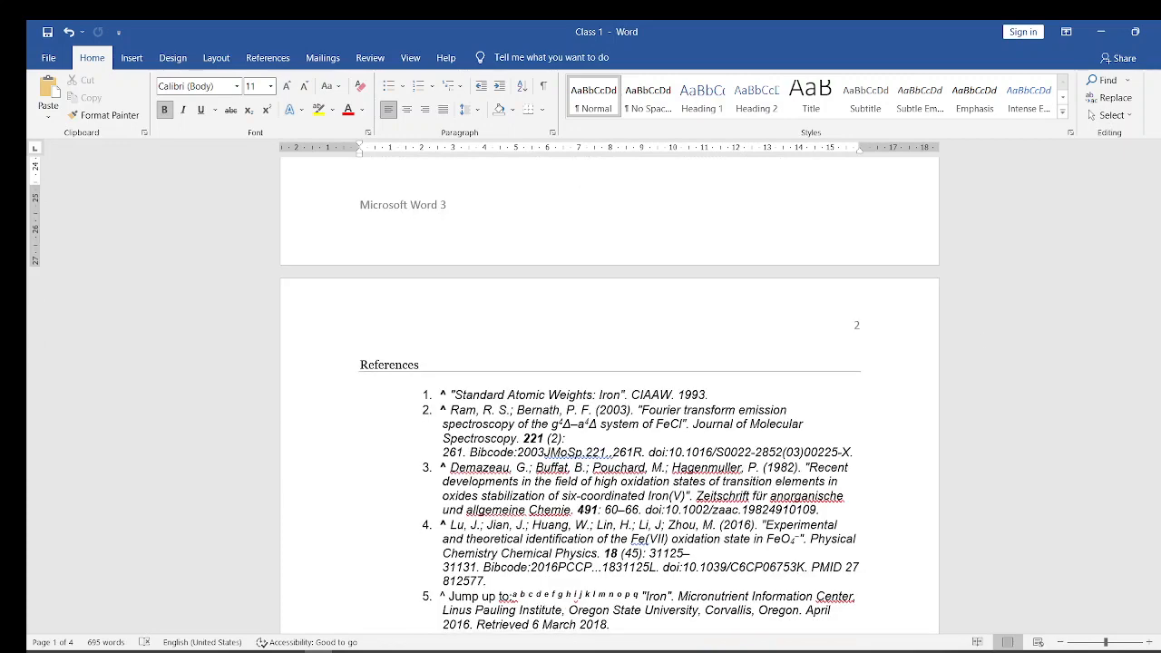
drag(1159, 326, 1160, 194)
scroll(778, 255, down, 5)
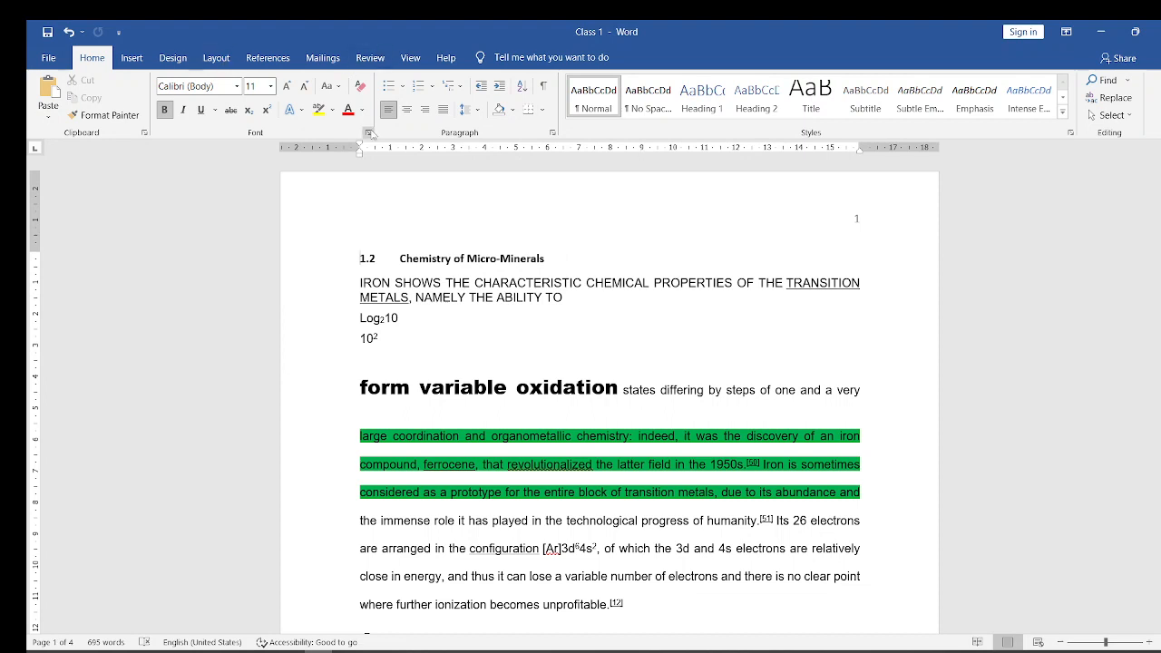
- Remove the page numbers from the document
click(132, 58)
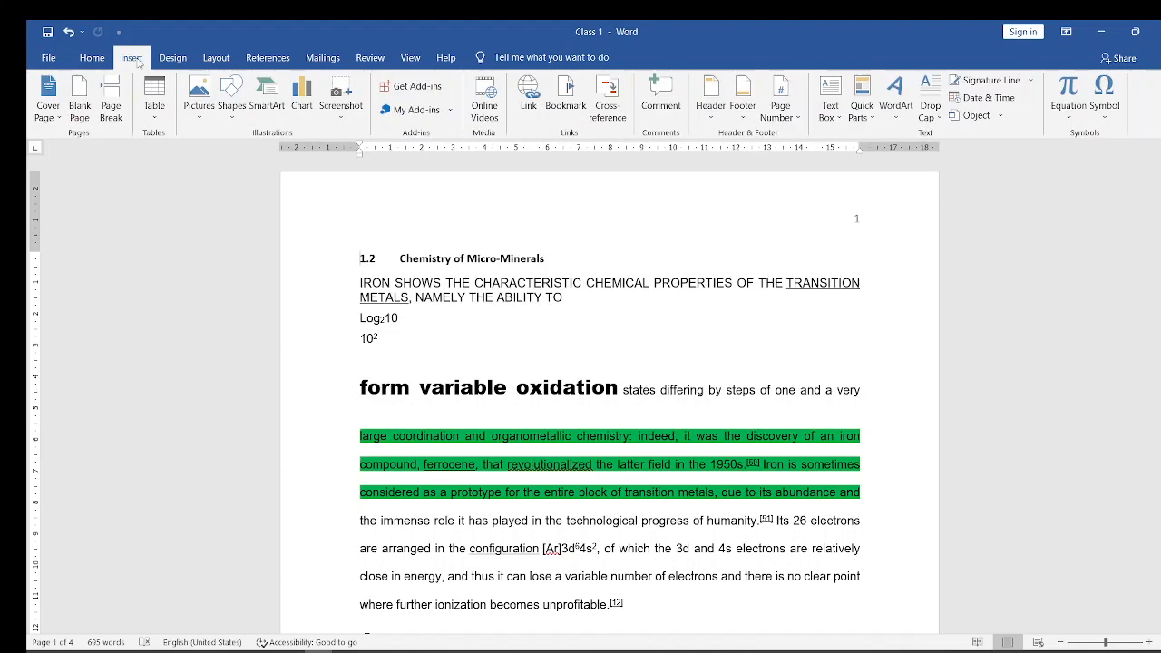
click(797, 122)
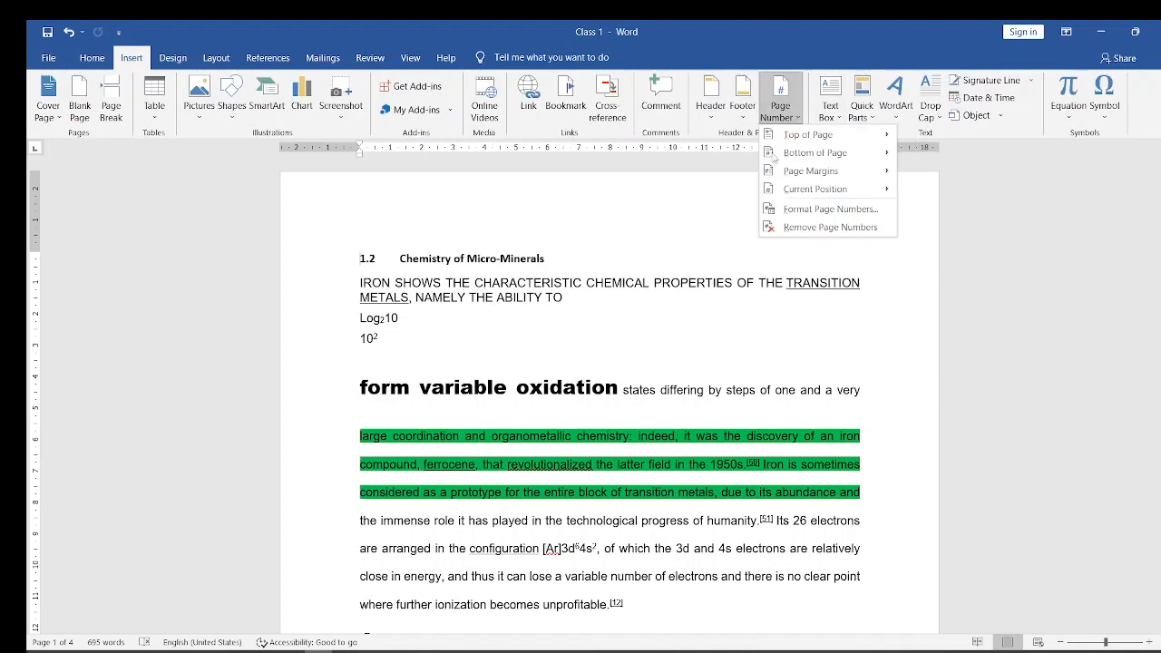
click(816, 227)
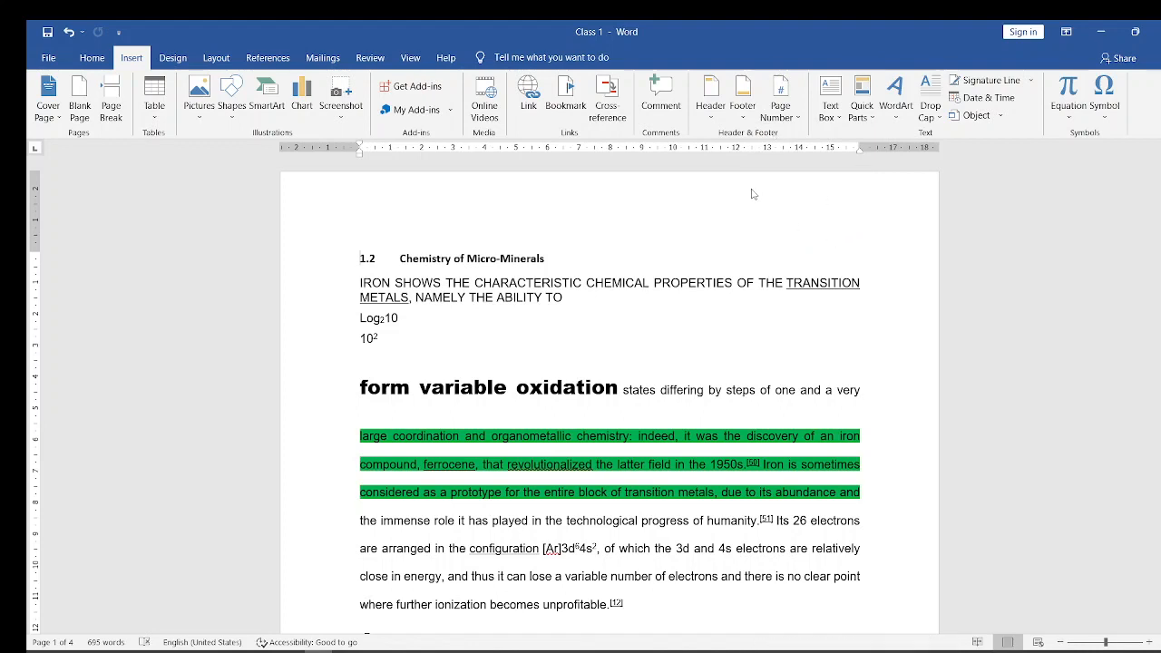
- Set the page number format to lowercase Roman numerals (i, ii, iii, ...)
click(799, 118)
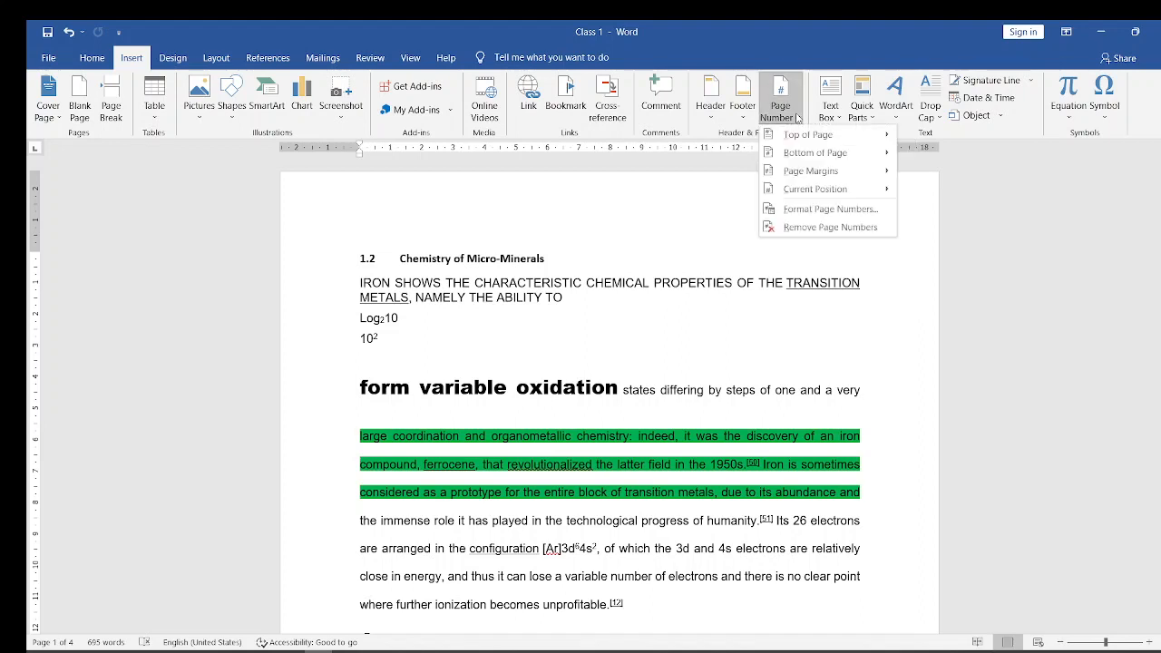
click(800, 209)
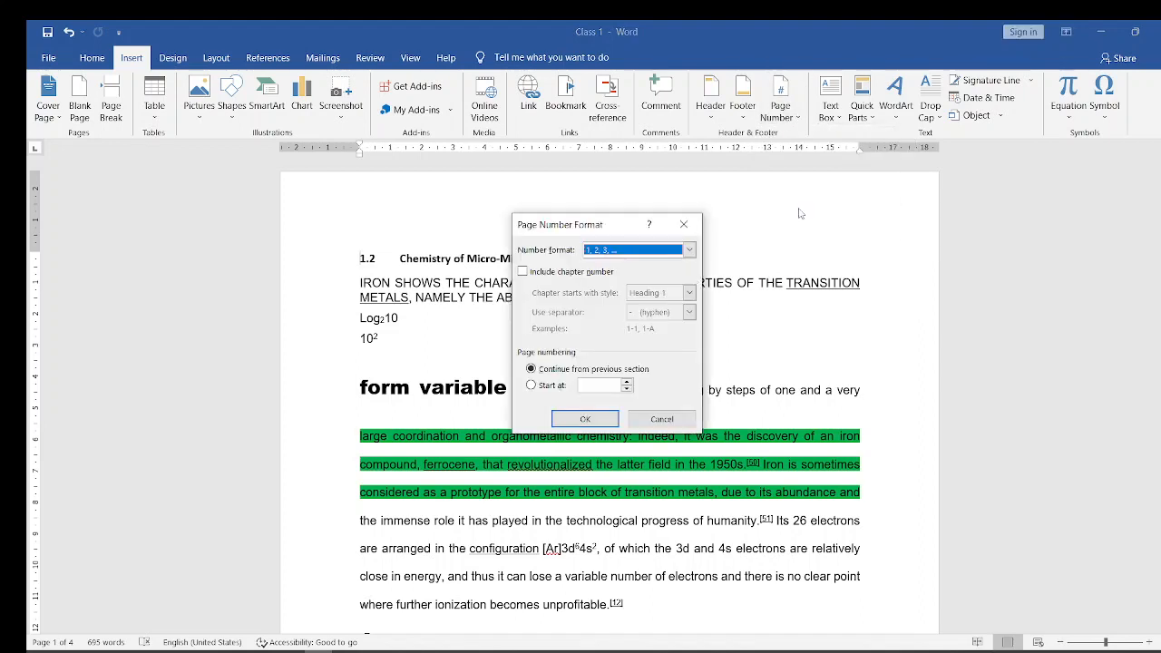
click(690, 249)
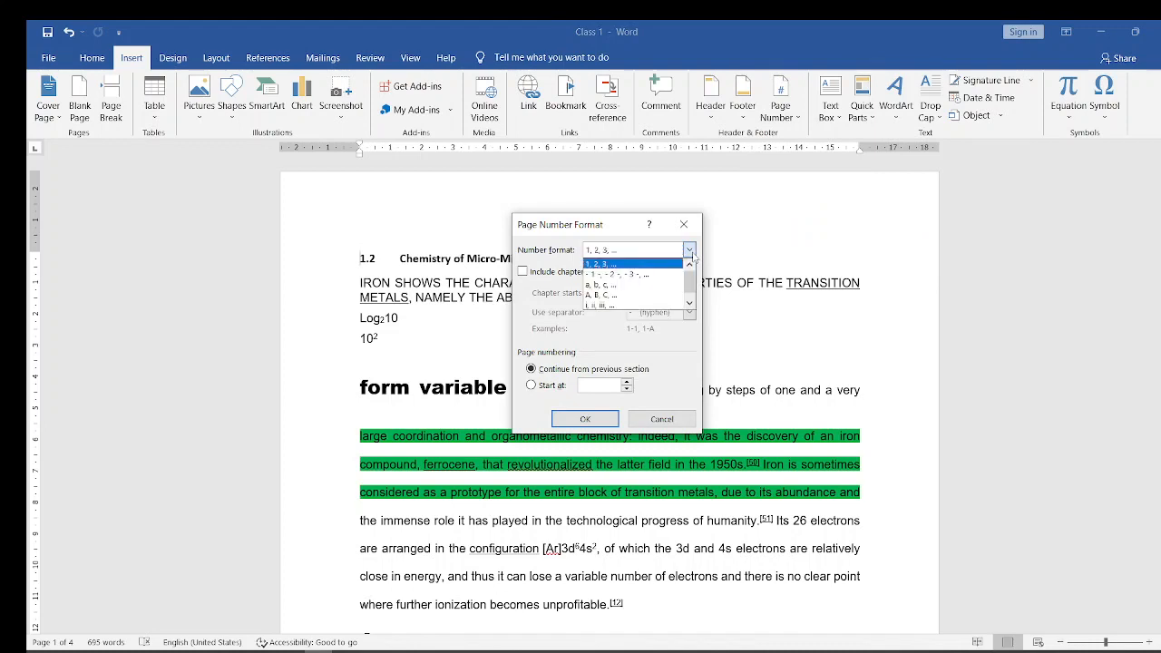
click(601, 306)
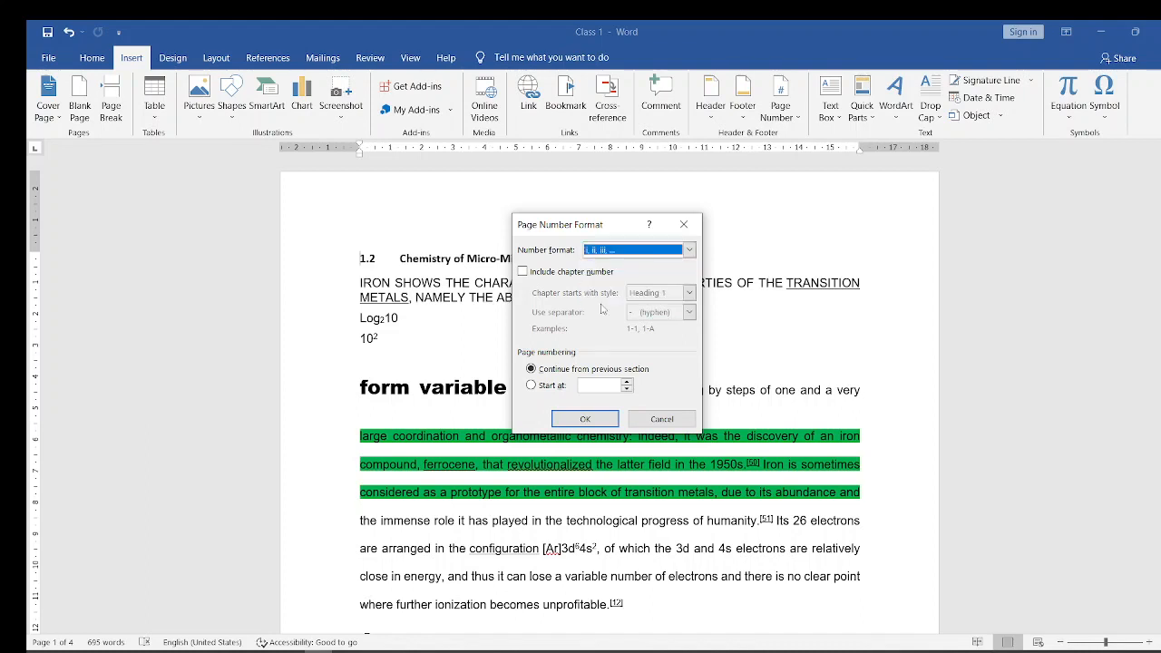
click(578, 424)
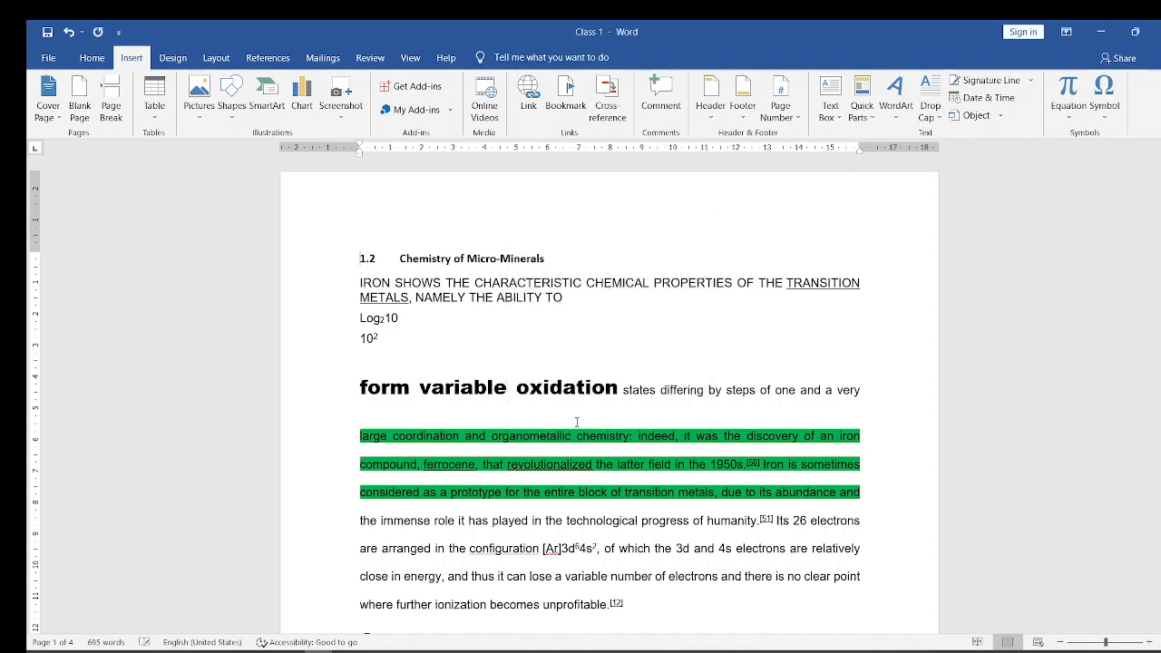
- Insert Plain Number 3 page numbering at the top of the page again and return to the document body
click(793, 117)
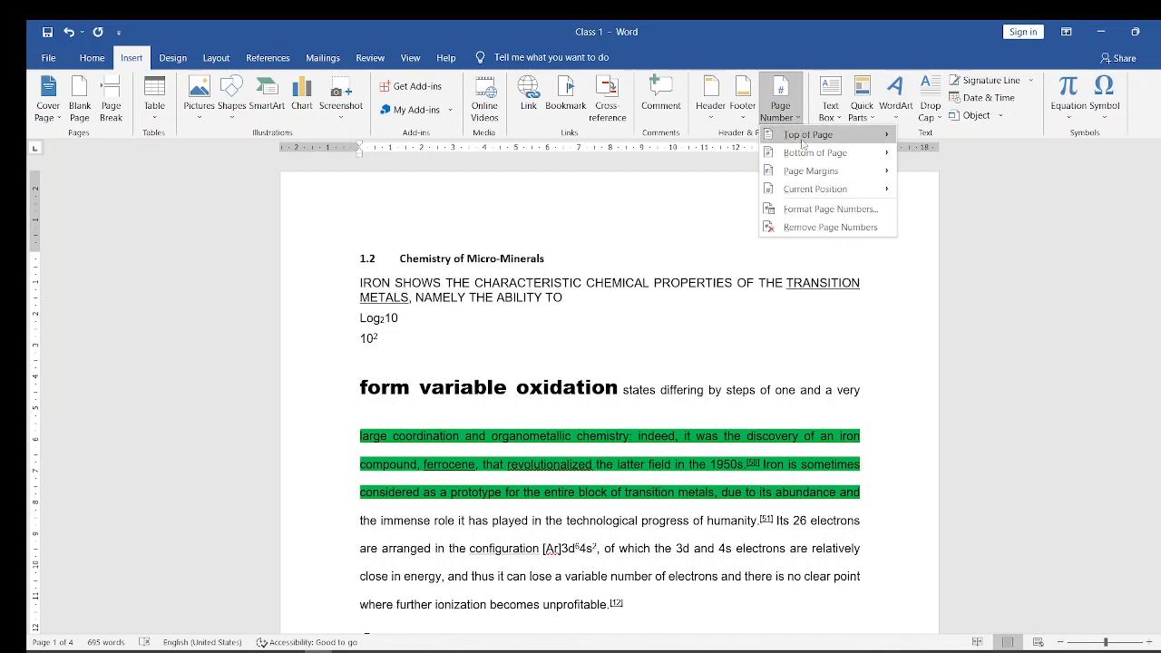
mouse_move(803, 136)
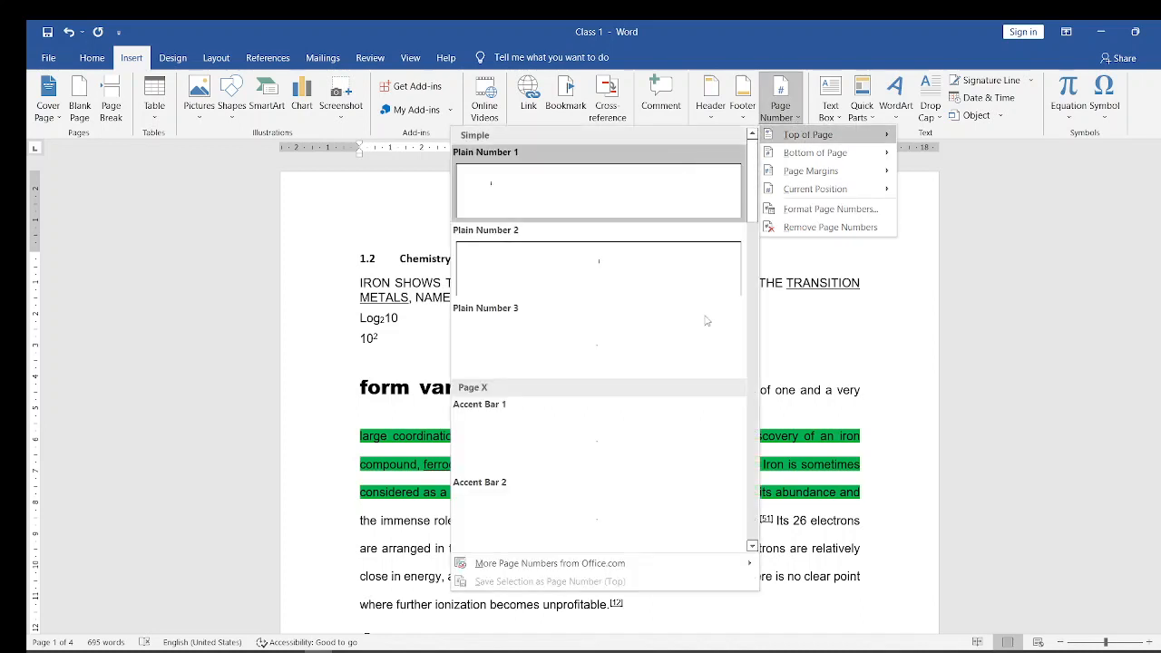
click(705, 357)
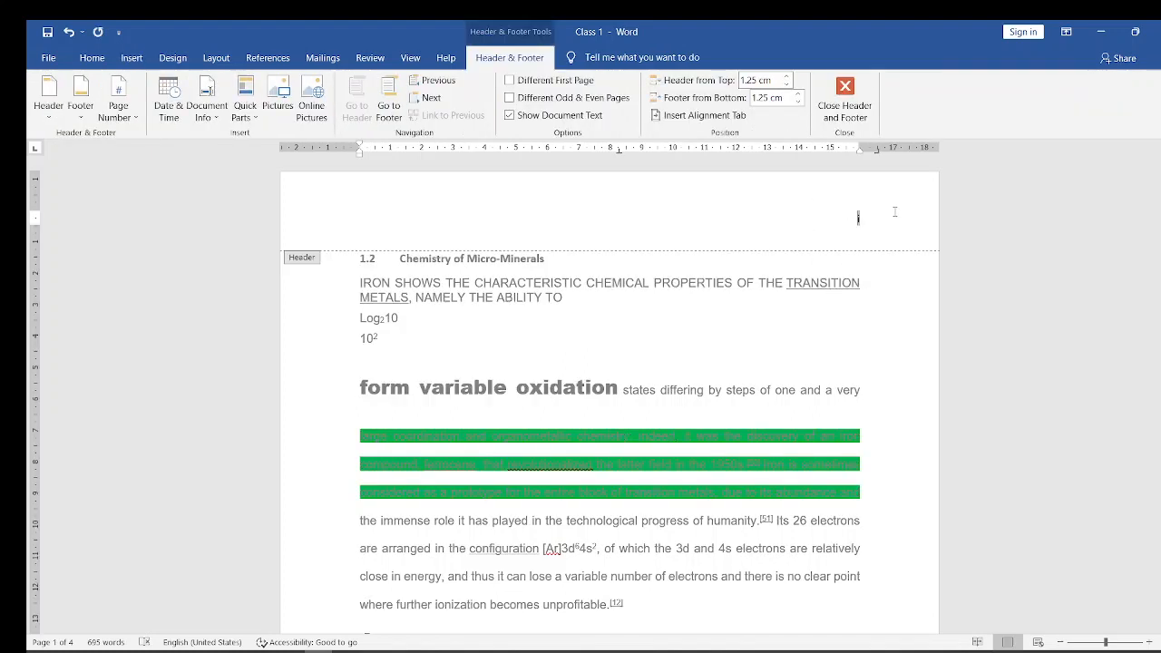
double_click(766, 316)
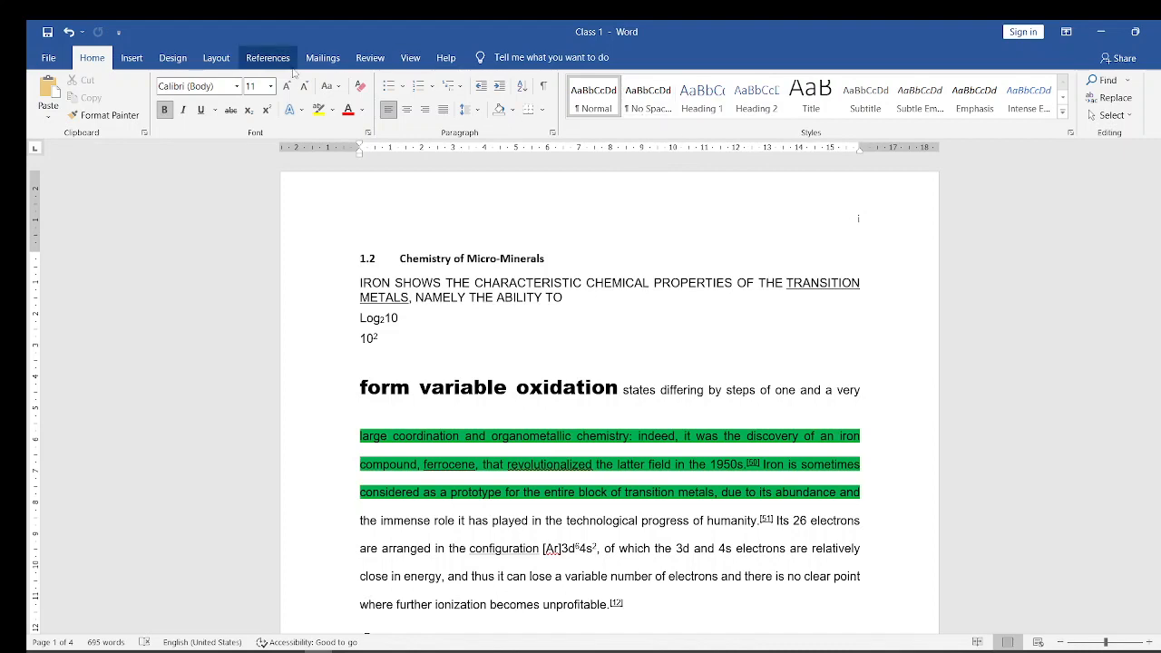
- Change the page number format to the dashed style "- 1 -, - 2 -, - 3 -, ..."
click(132, 57)
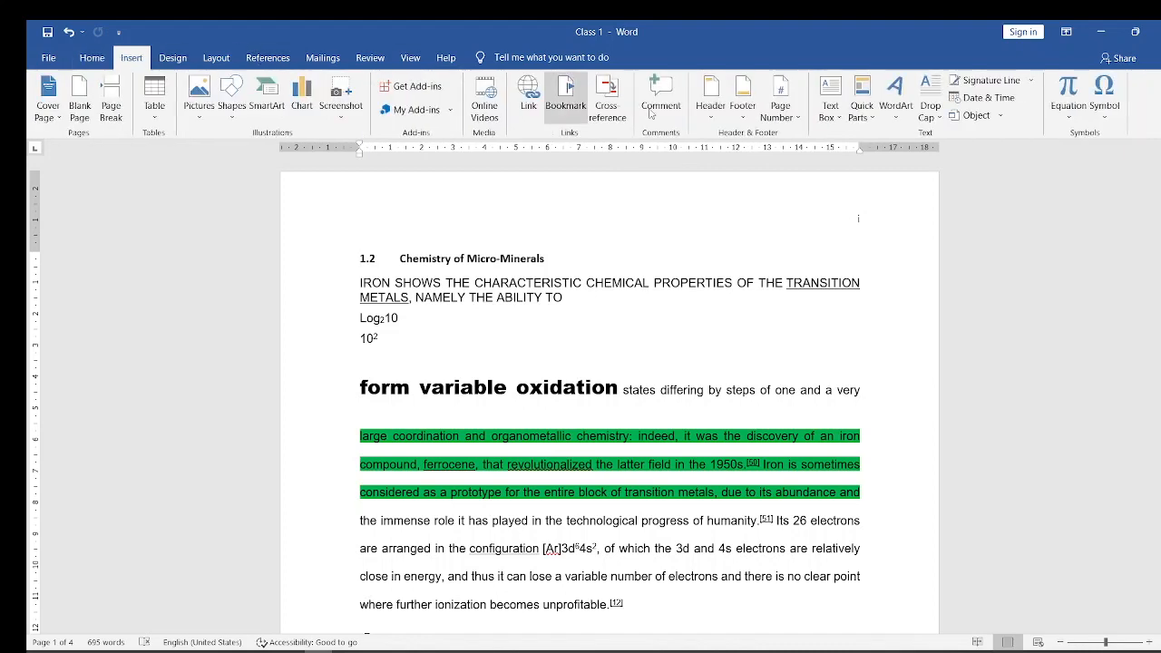
click(781, 107)
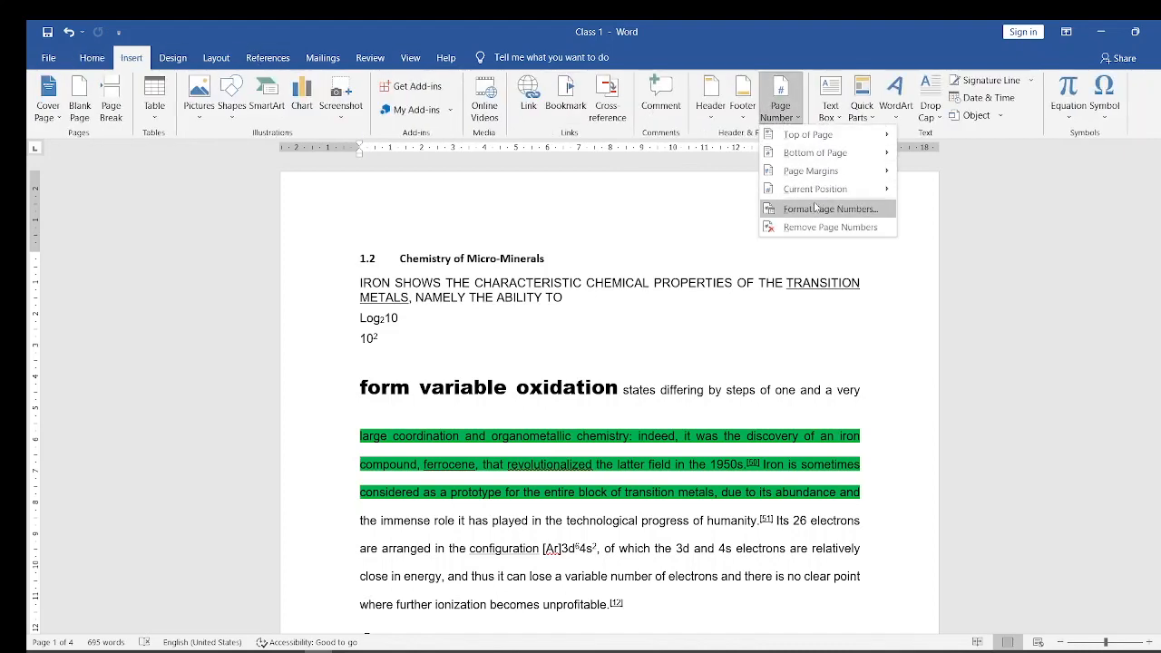
click(817, 210)
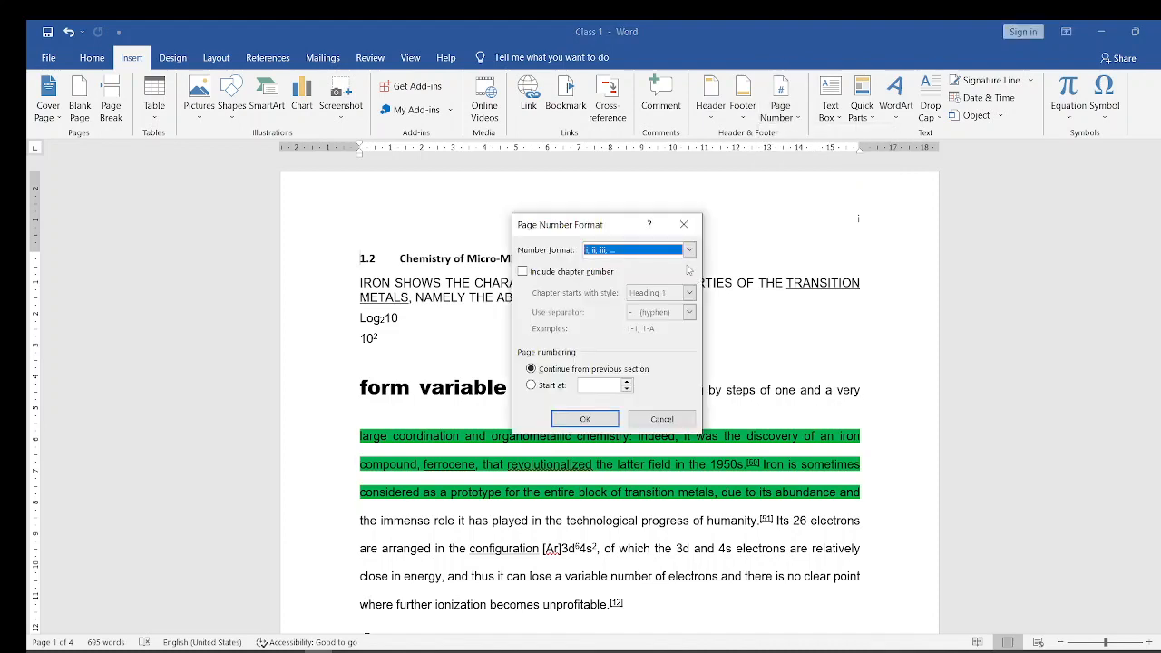
click(689, 251)
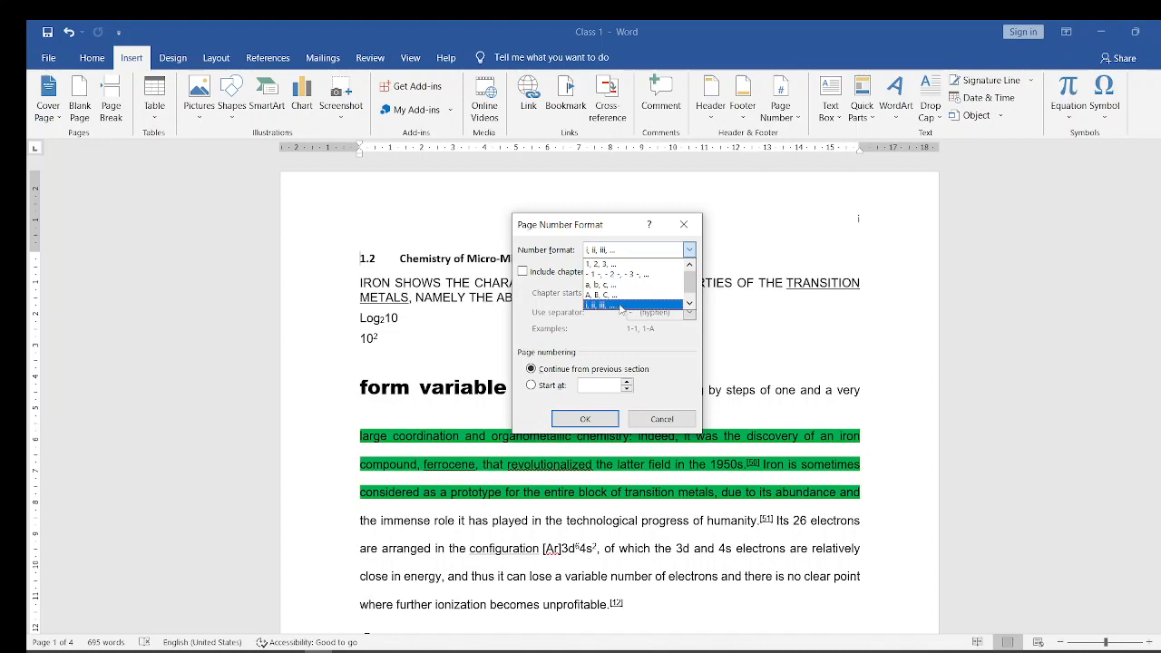
click(599, 265)
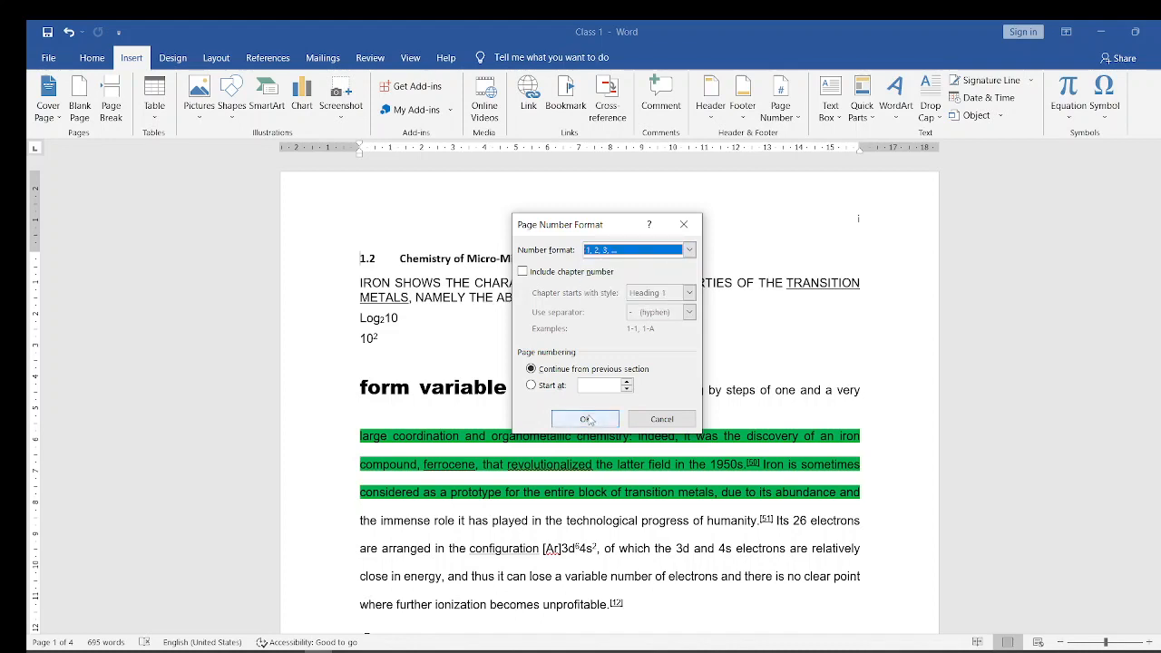
click(690, 250)
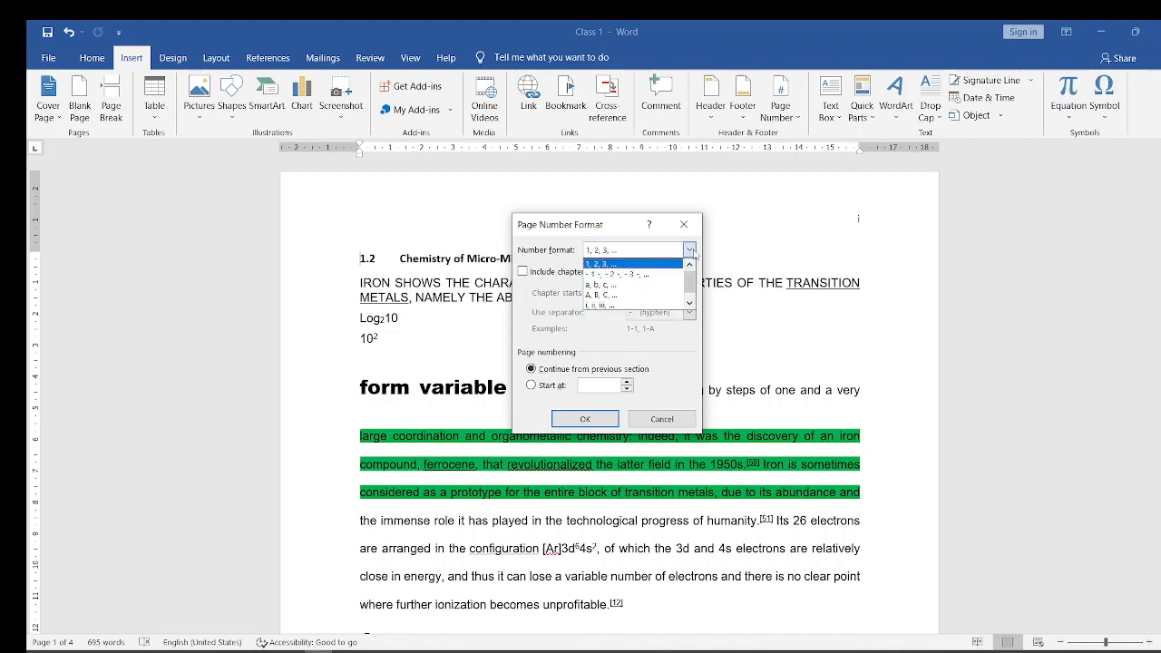
click(606, 275)
click(594, 420)
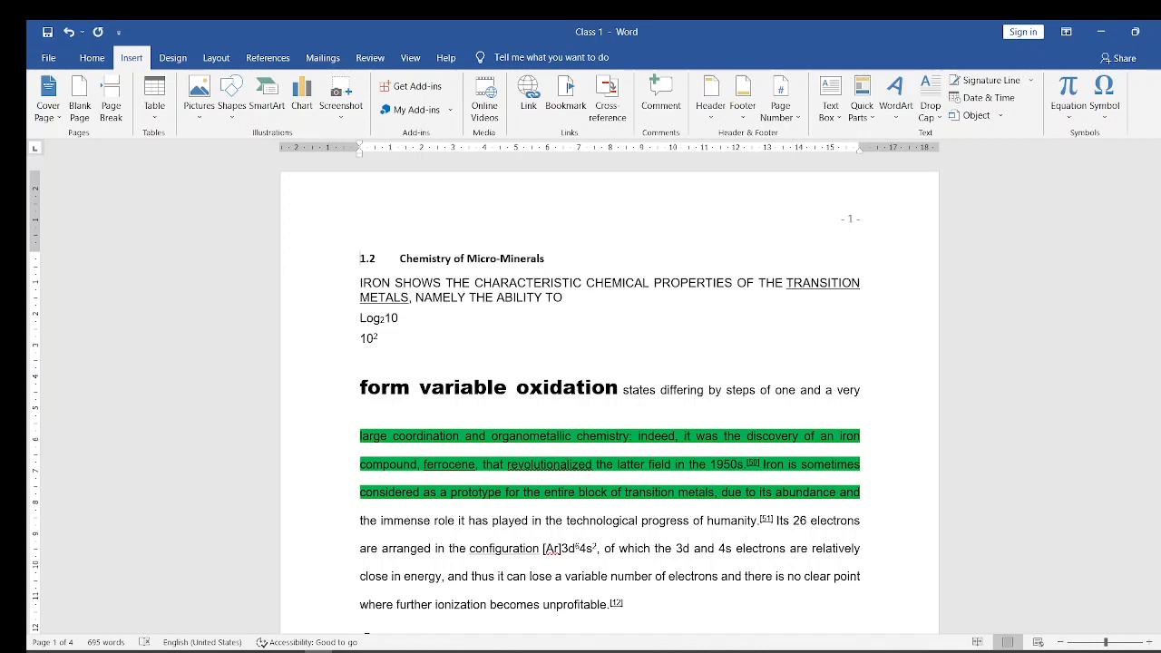
- Remove the dashed-style page numbers from the top of the document's pages
mouse_move(1160, 207)
mouse_down()
mouse_move(1160, 409)
mouse_move(1160, 207)
mouse_up()
click(782, 115)
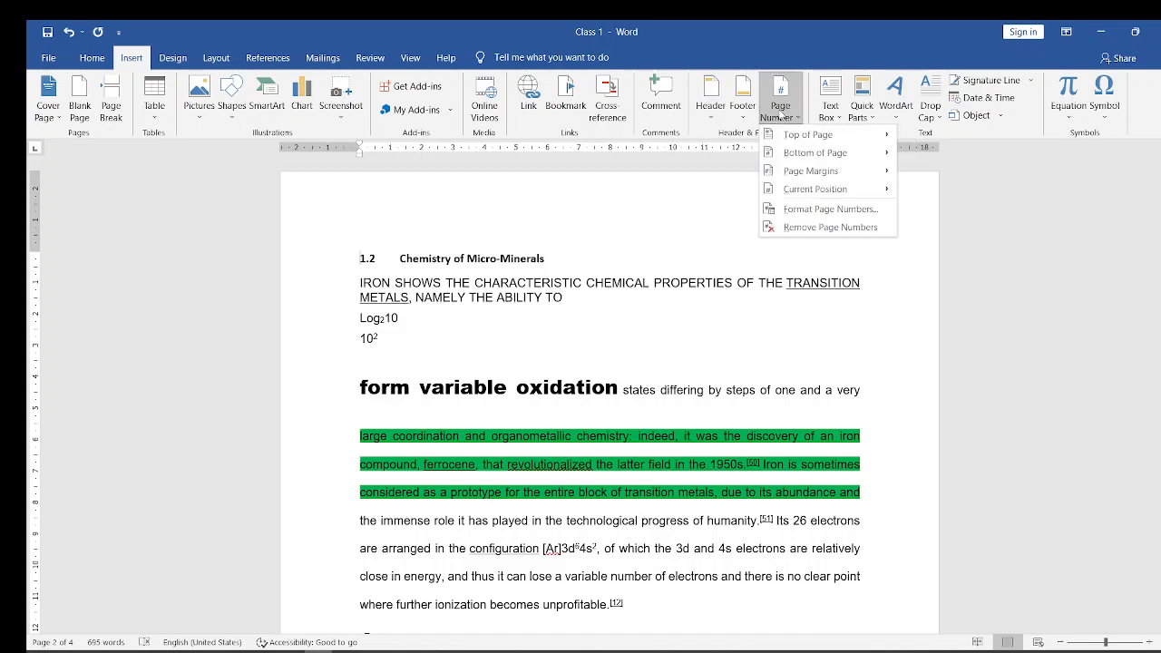
click(833, 229)
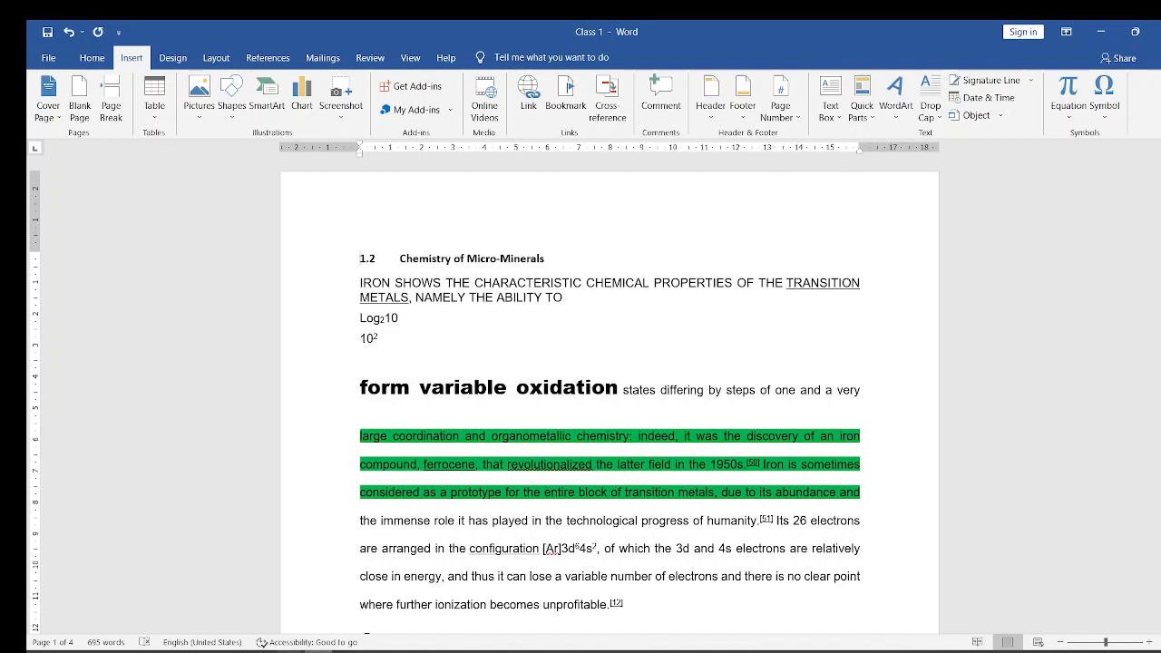
- Switch to PowerPoint, close the Microsoft Word course (2) presentation and go to the start of the Microsoft Word Course (3) slide list
click(237, 619)
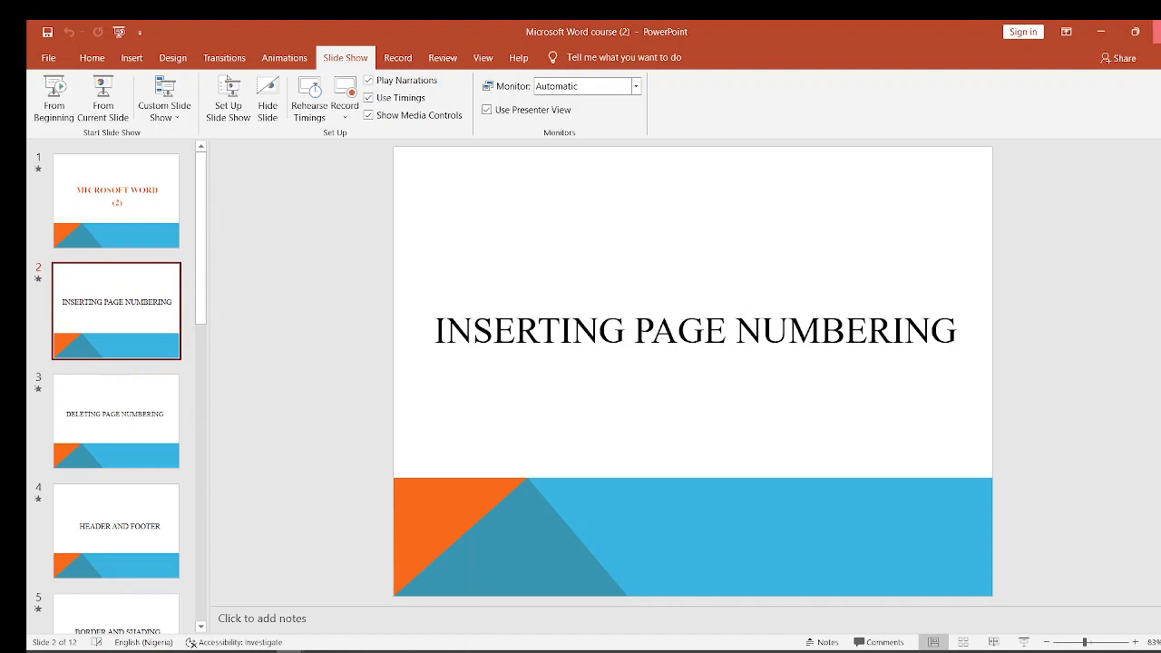
click(1158, 32)
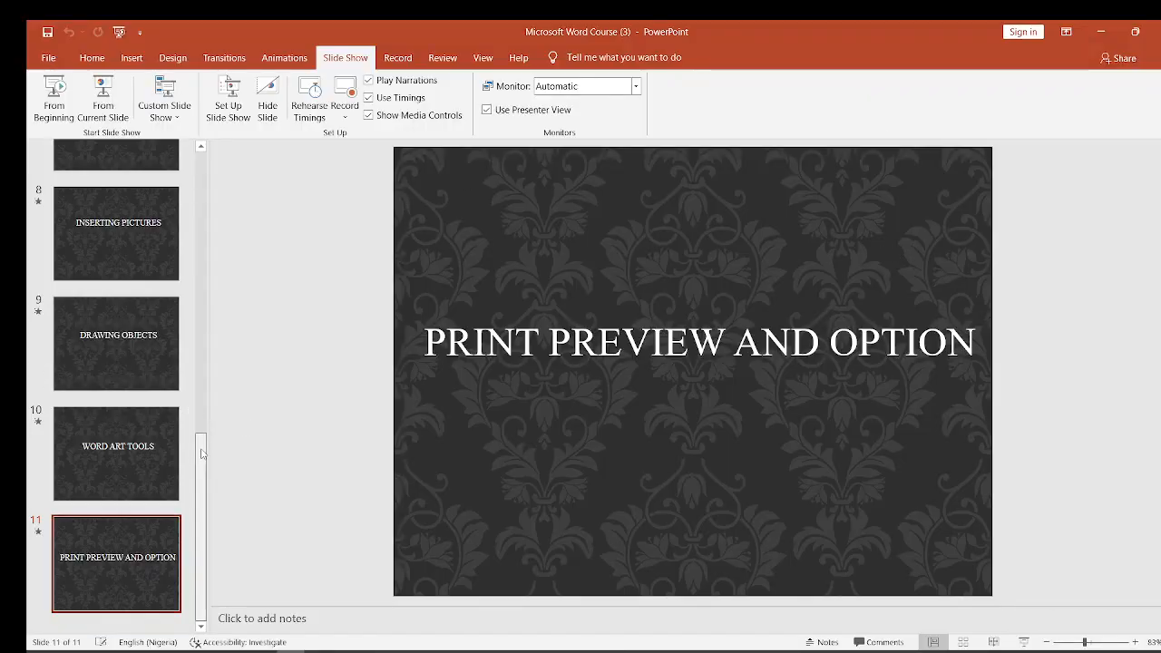
scroll(201, 454, up, 6)
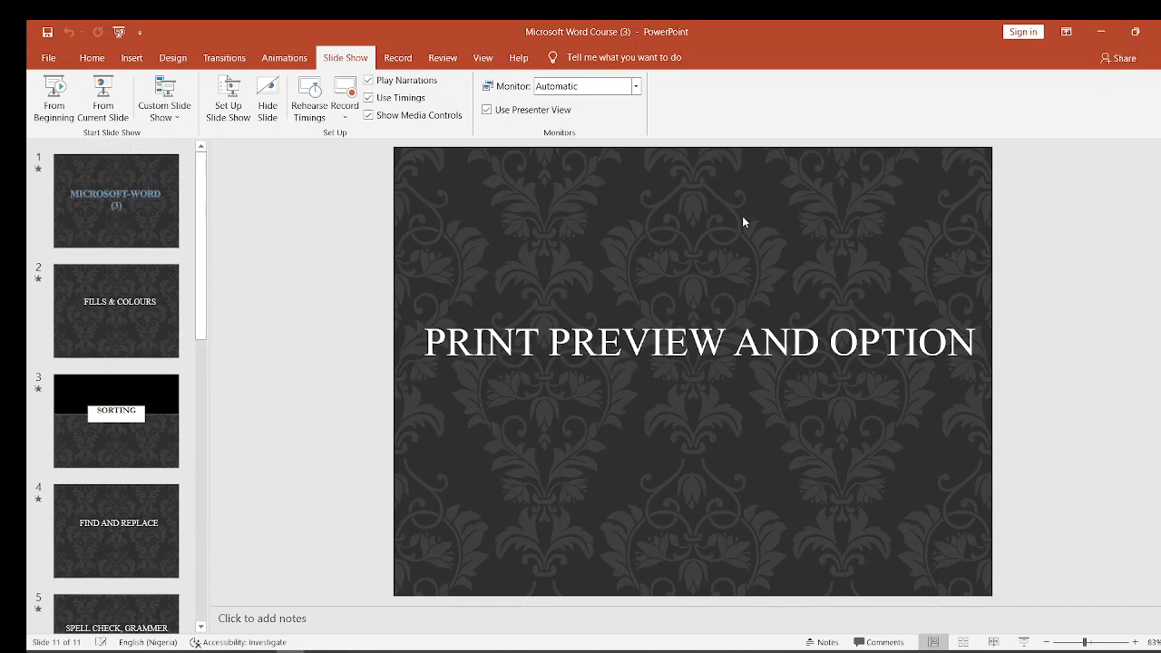
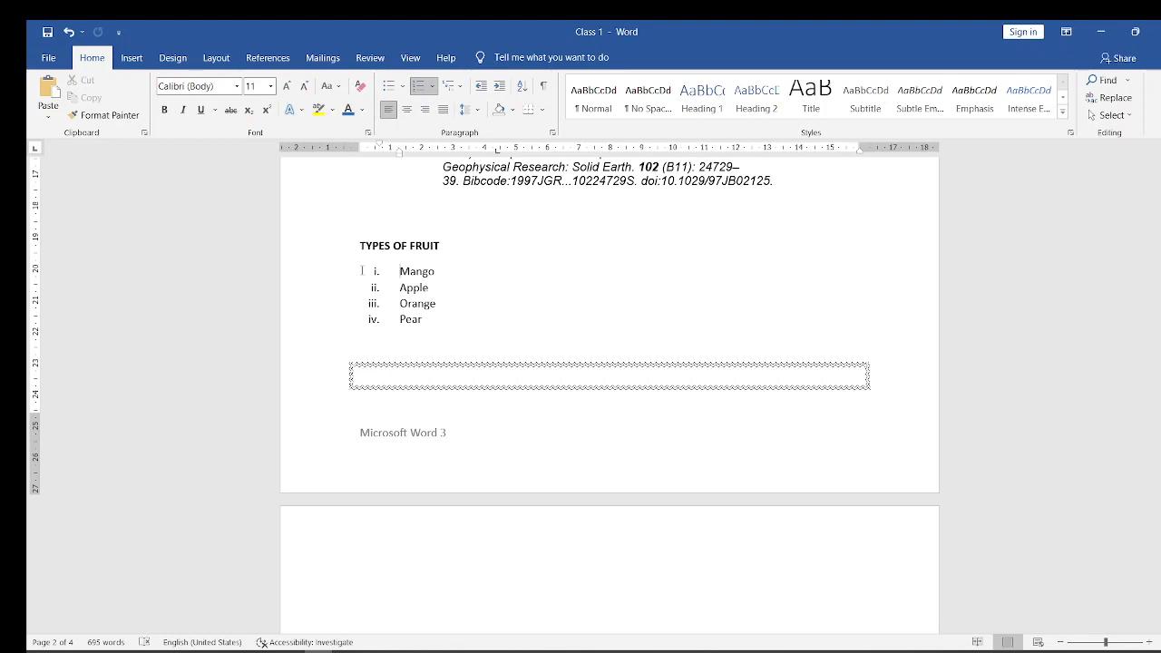
- Remove the Roman numbering from the four fruit names under TYPES OF FRUIT
drag(362, 270, 426, 323)
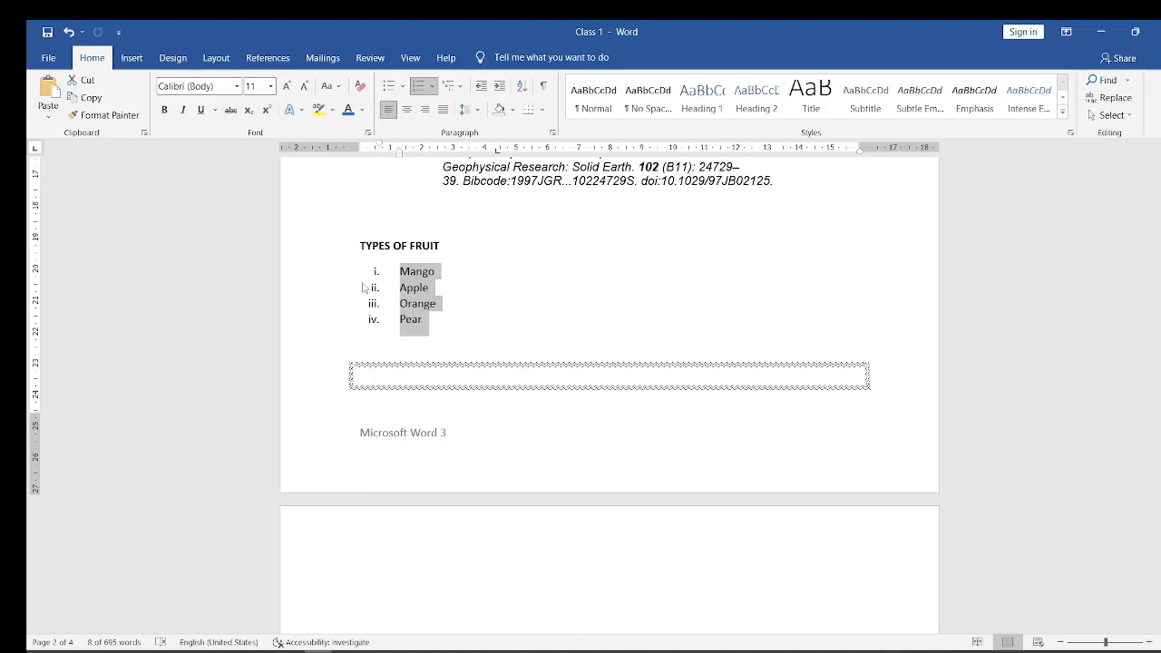
click(432, 86)
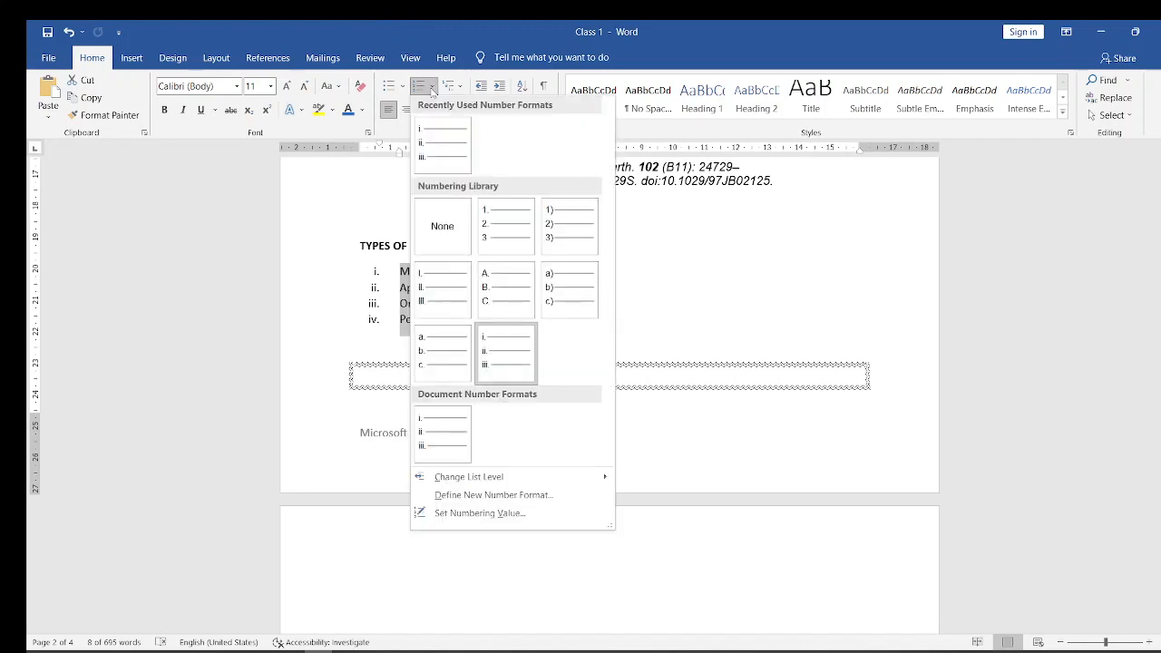
click(442, 226)
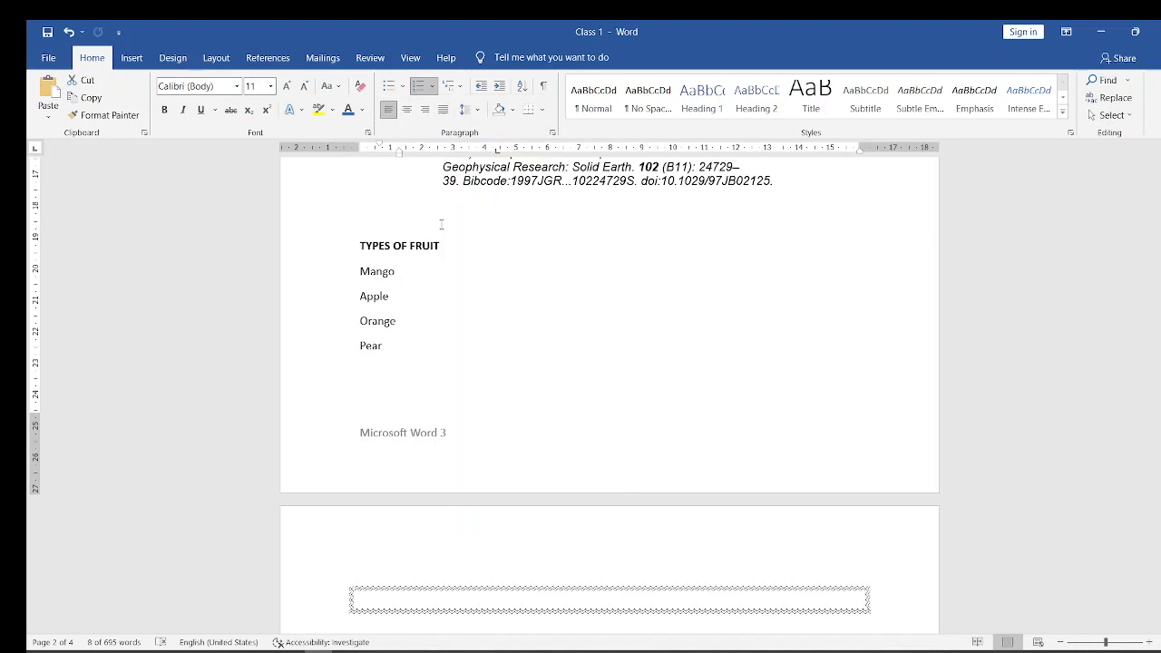
click(392, 315)
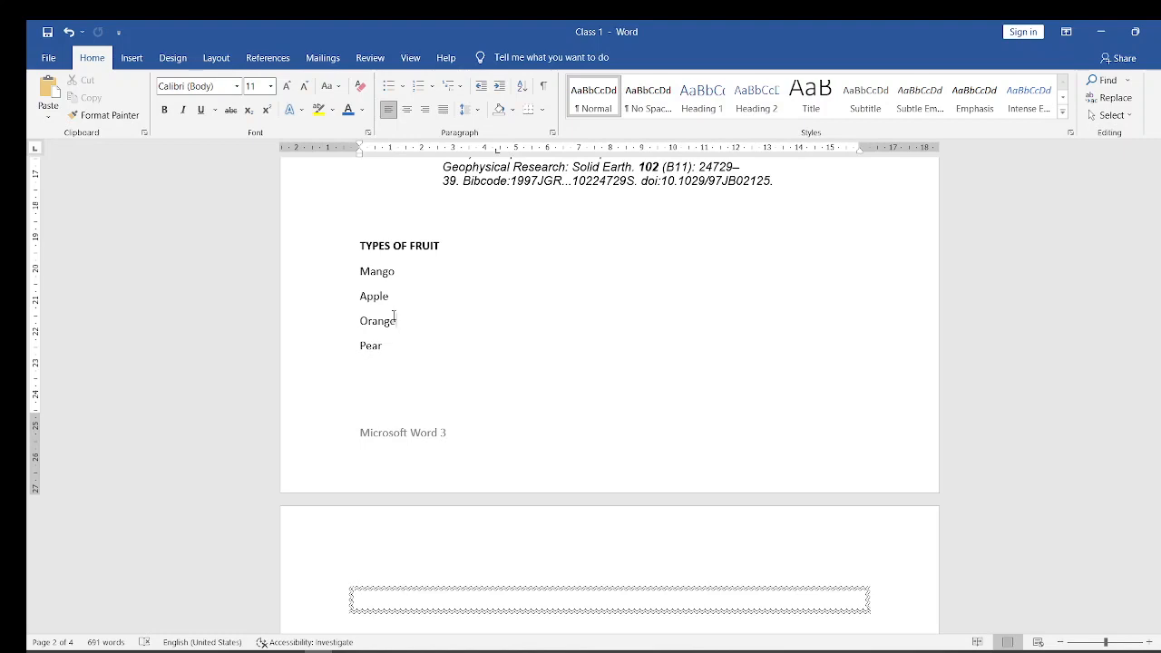
- Sort the fruit names under TYPES OF FRUIT by paragraphs as text in ascending order
drag(353, 273, 391, 350)
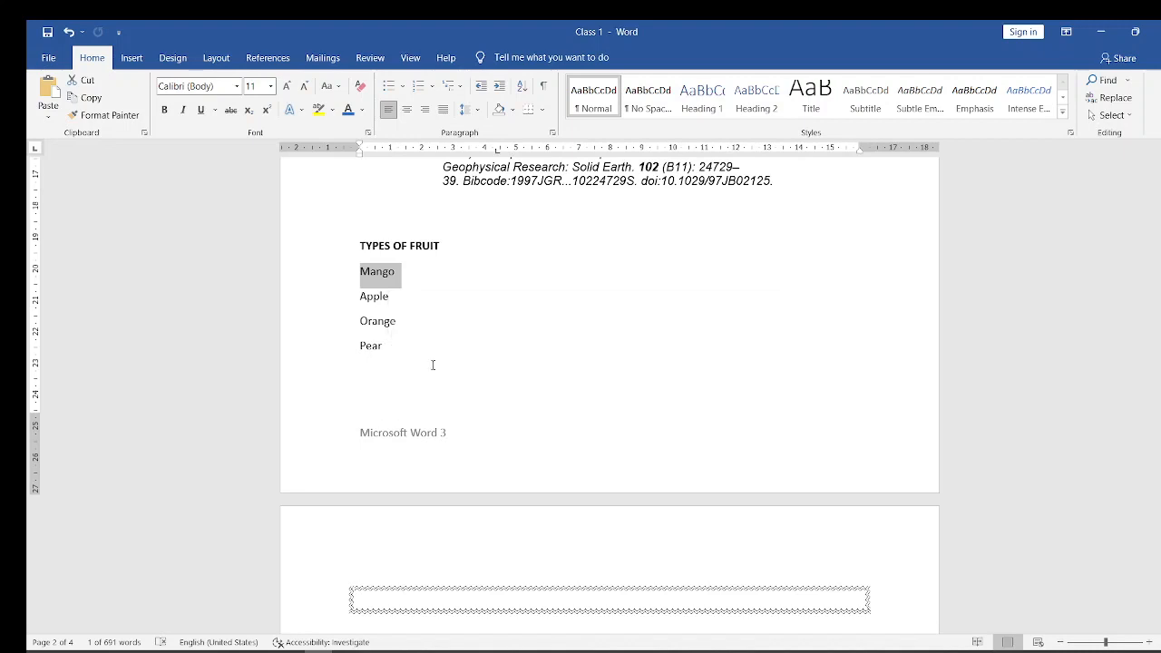
click(433, 364)
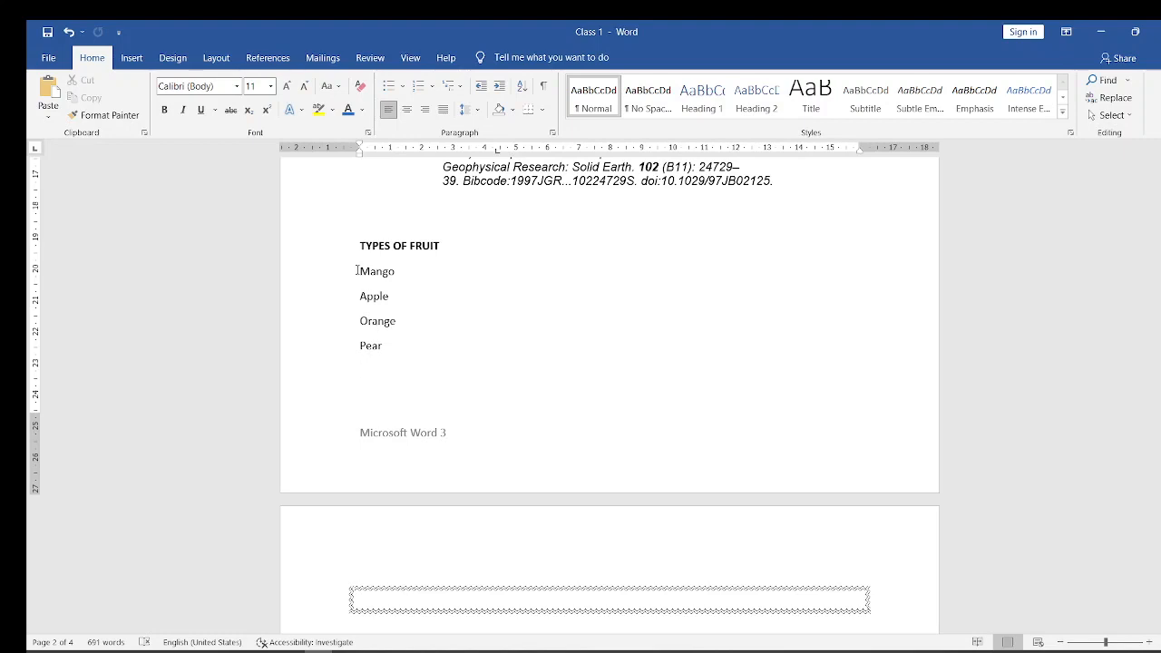
drag(358, 270, 409, 353)
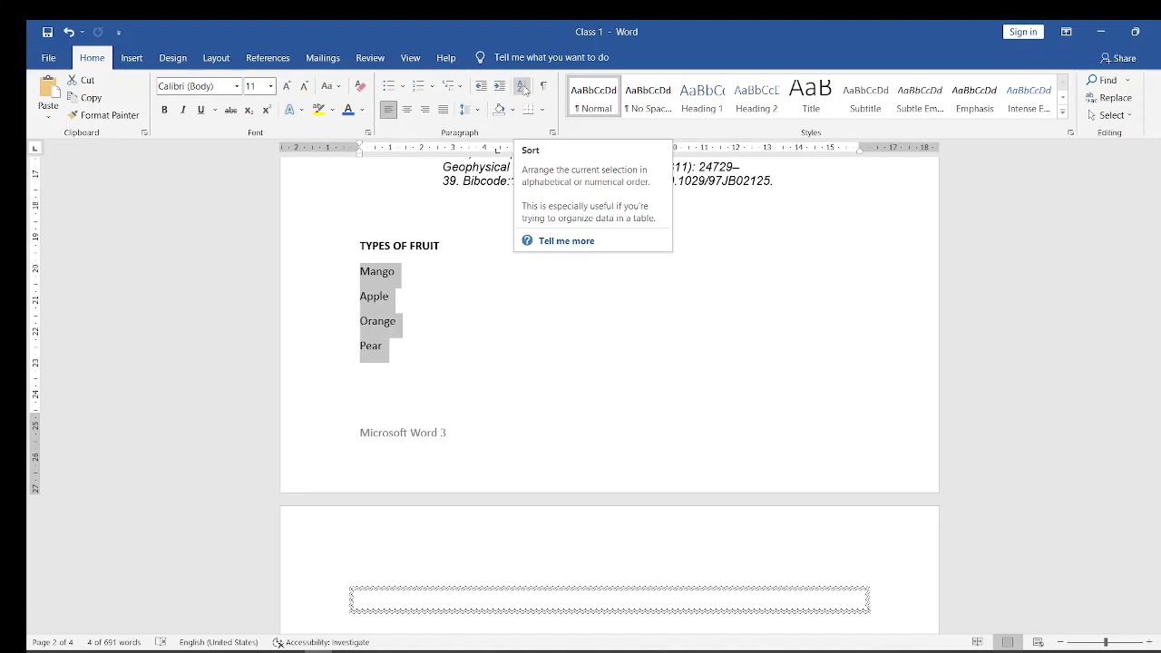
click(524, 88)
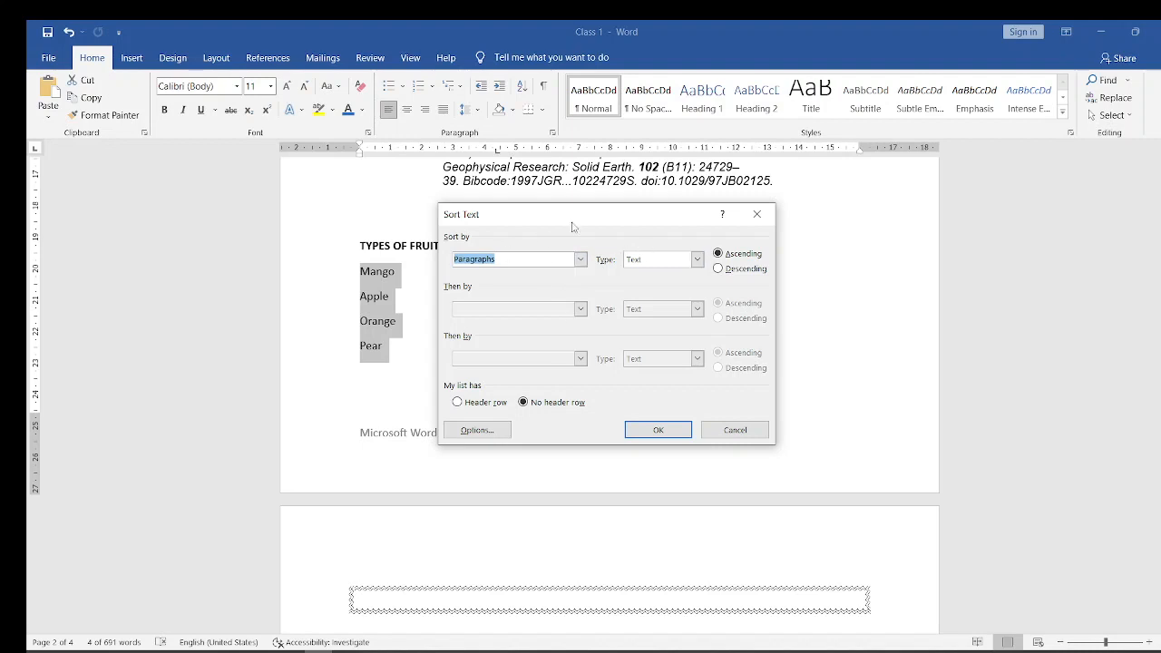
click(655, 431)
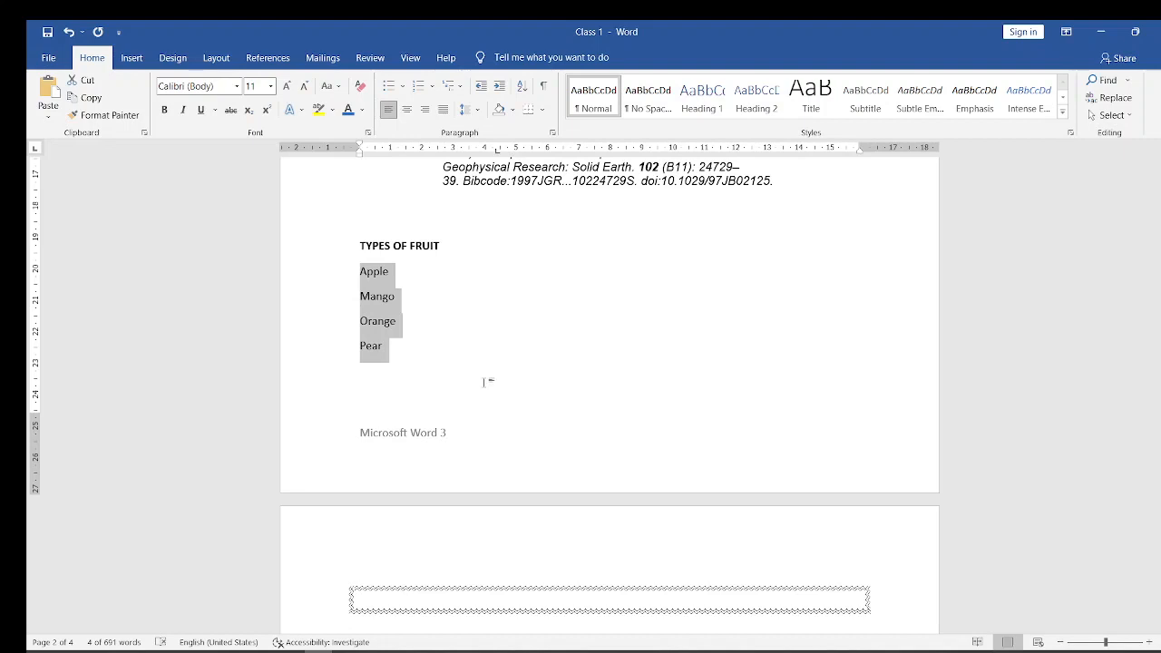
click(416, 280)
key(Home)
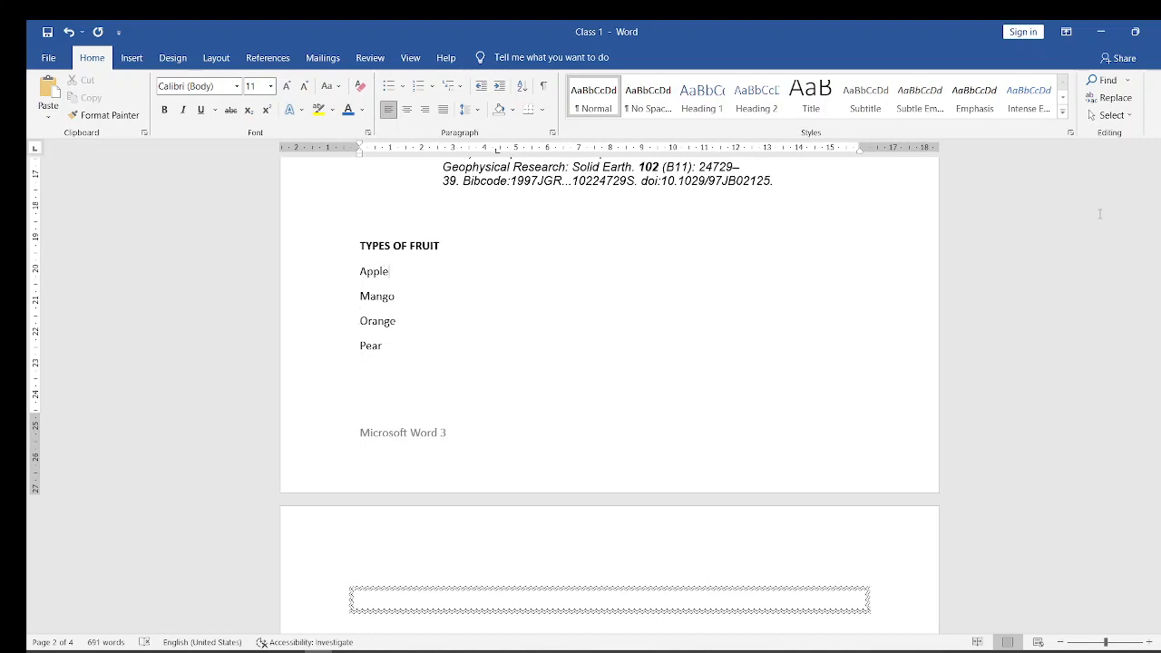
- Strip the list number and the "^ Jump up to" text with its superscript letters from the sixth reference
drag(1159, 368, 1124, 175)
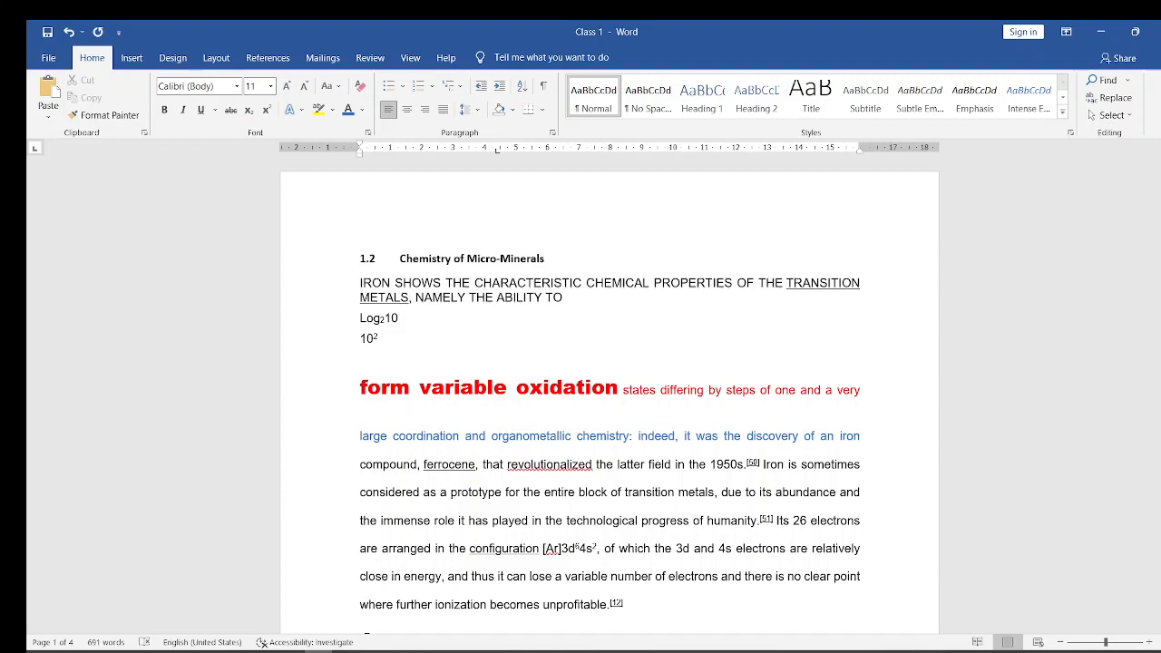
drag(1159, 195, 1158, 358)
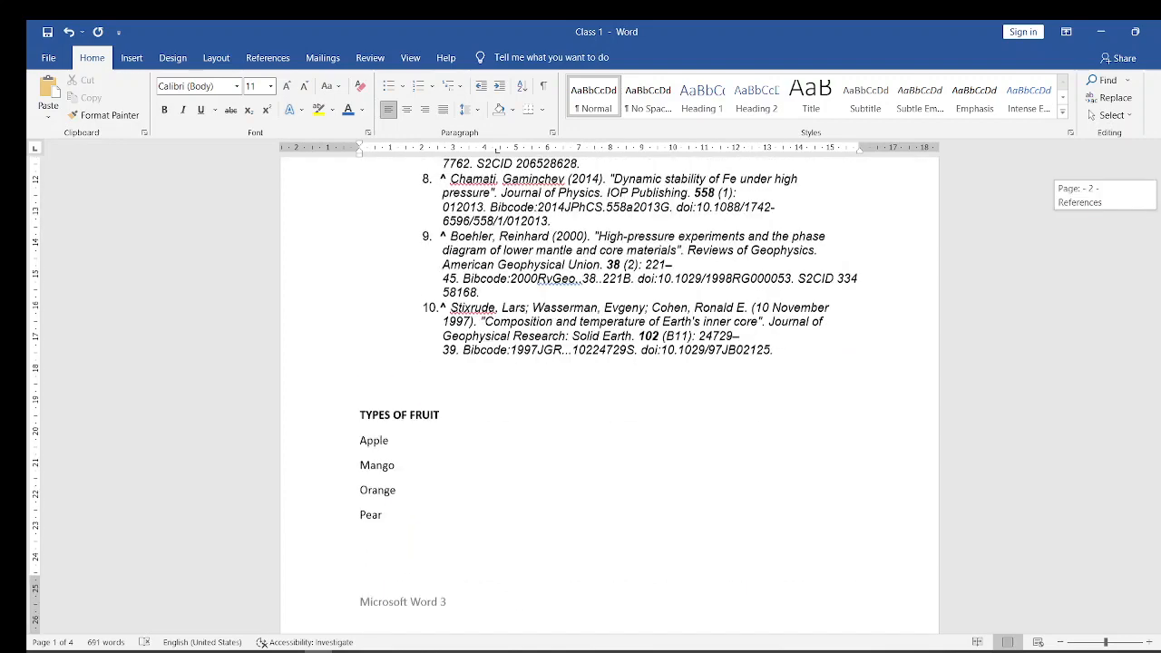
scroll(420, 431, up, 5)
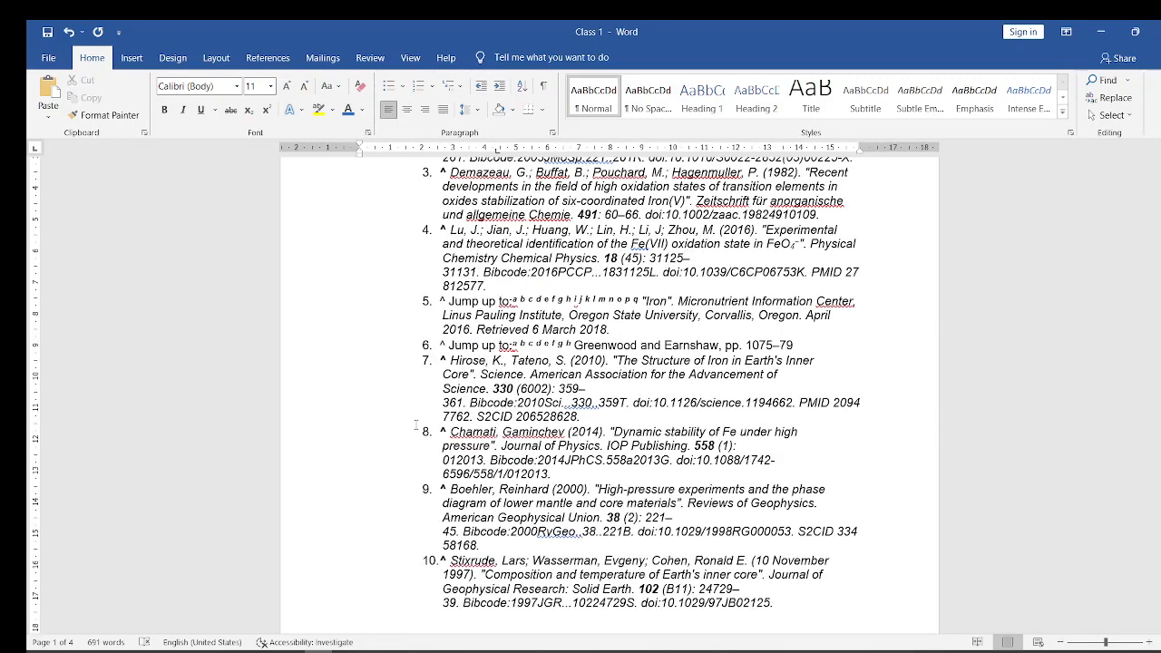
click(419, 430)
click(577, 361)
key(BackSpace)
key(BackSpace)
key(BackSpace)
key(BackSpace)
key(BackSpace)
key(BackSpace)
key(BackSpace)
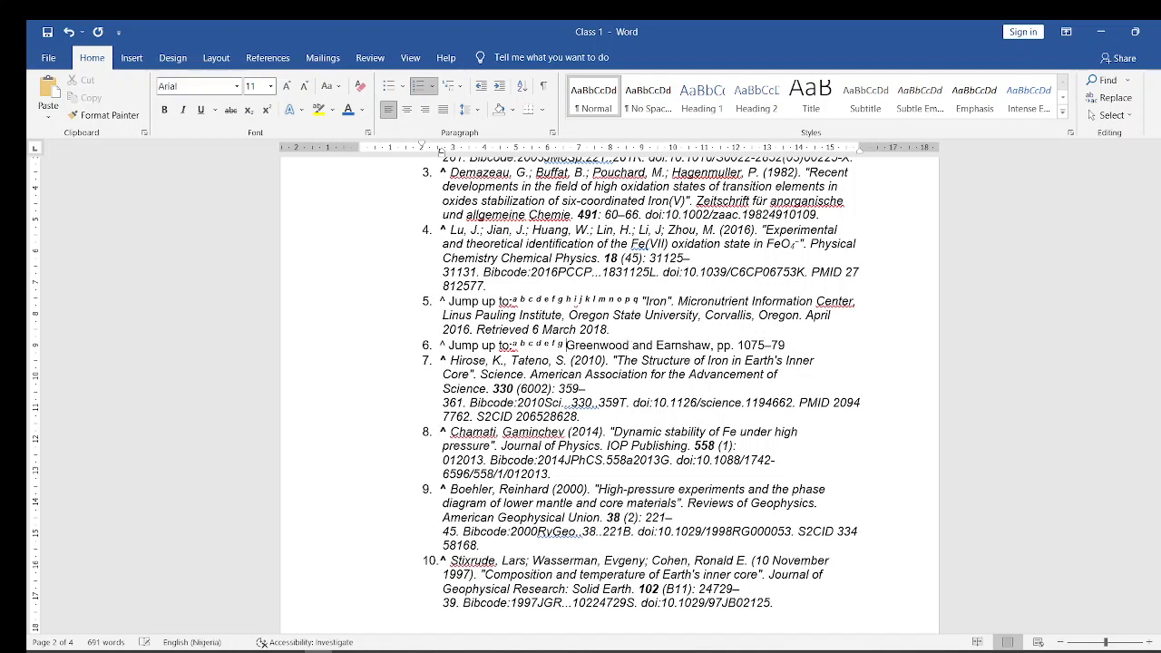
key(BackSpace)
key(BackSpace)
key(BackSpace)
key(BackSpace)
key(BackSpace)
key(BackSpace)
key(BackSpace)
key(BackSpace)
key(BackSpace)
key(BackSpace)
key(BackSpace)
key(BackSpace)
key(BackSpace)
key(BackSpace)
key(BackSpace)
key(BackSpace)
key(BackSpace)
key(BackSpace)
key(BackSpace)
key(BackSpace)
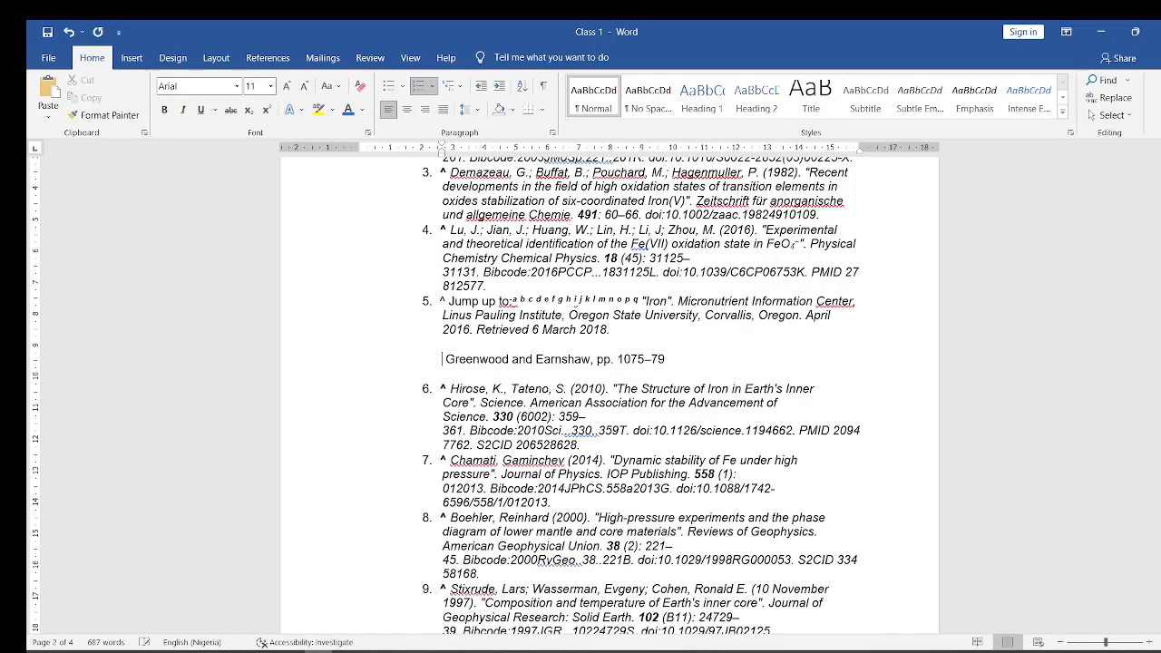
key(BackSpace)
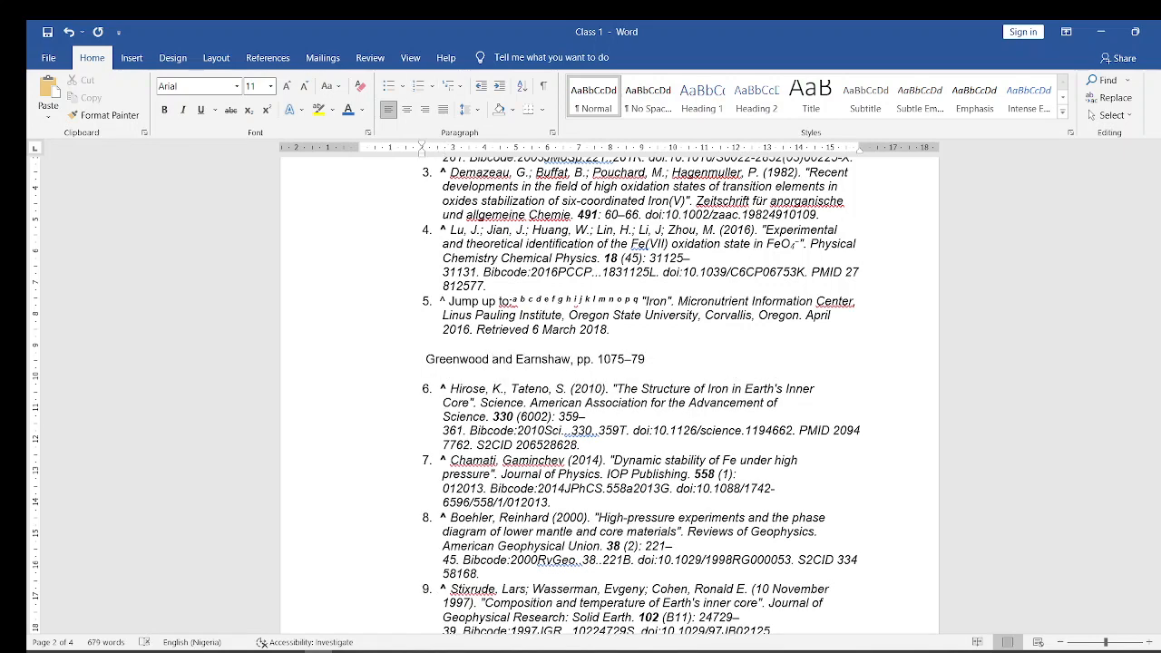
- Remove the list number and caret from "The Structure of Iron in Earth's Inner Core" reference, keeping it as its own paragraph
click(442, 389)
text(00)
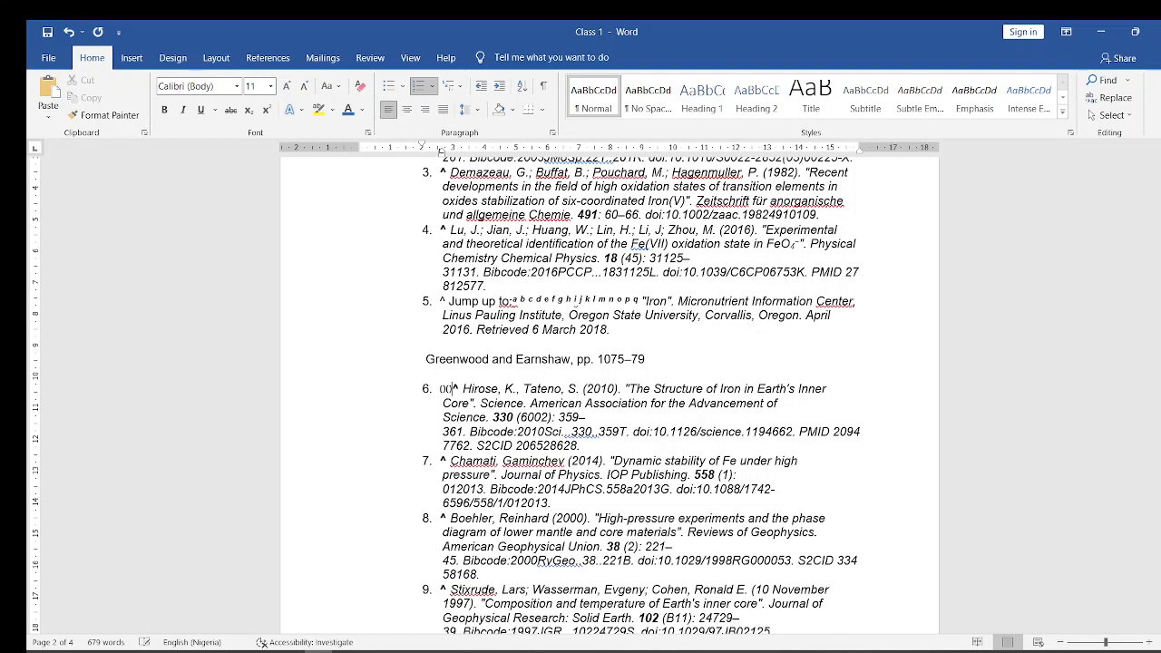
key(Right)
key(Right)
key(Right)
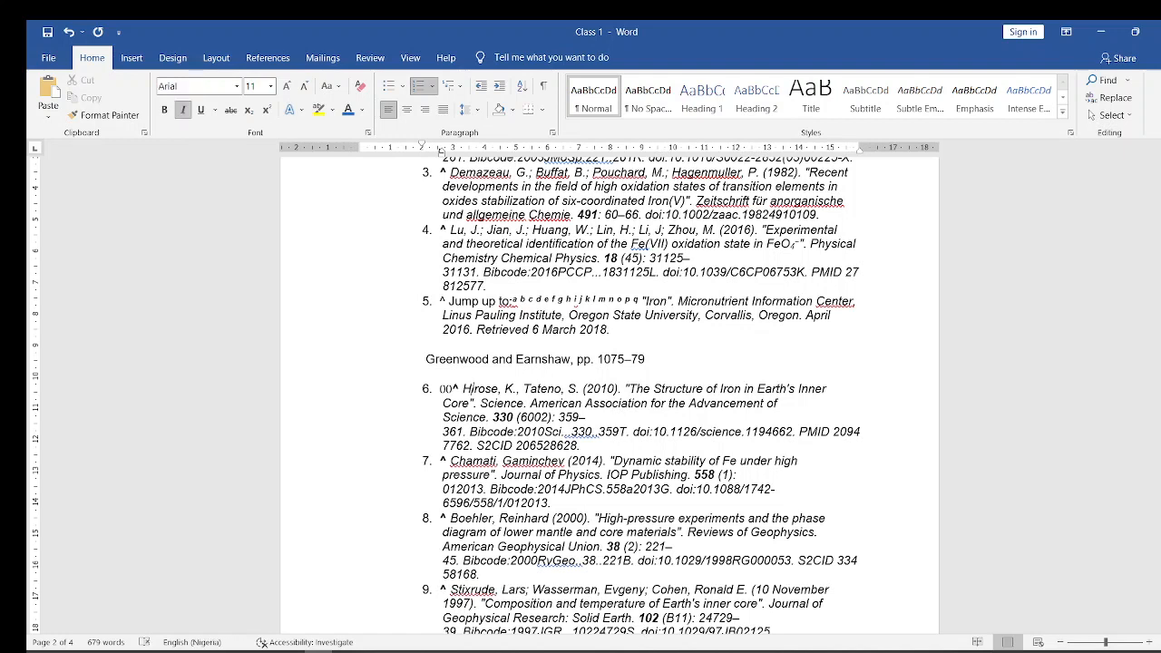
key(Left)
key(BackSpace)
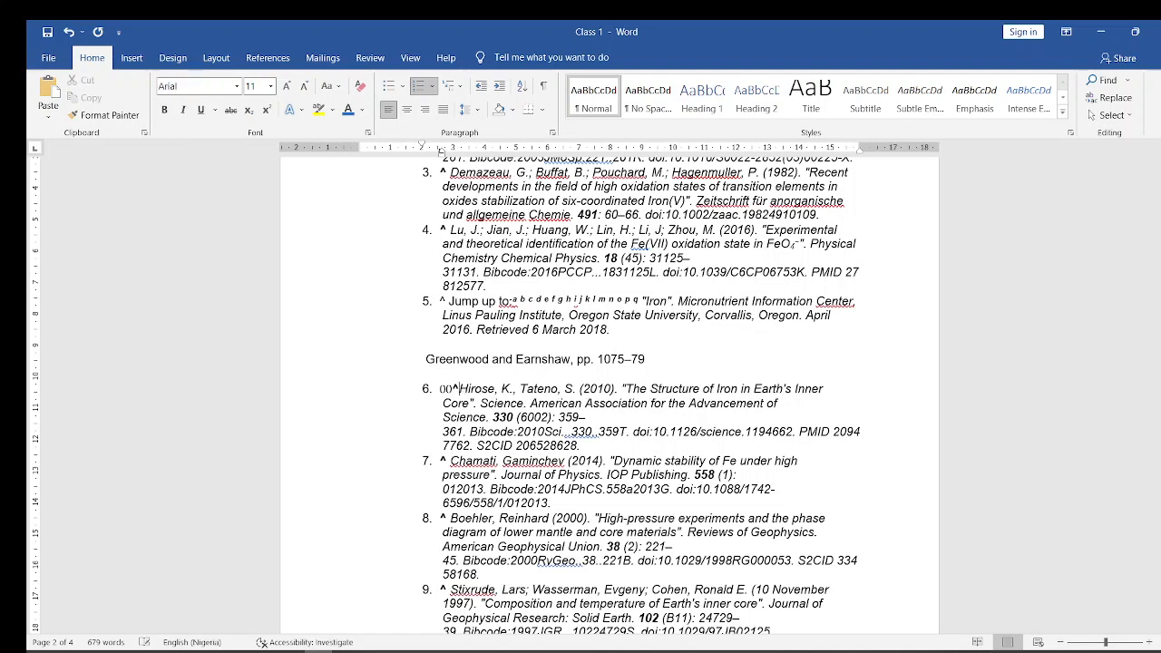
key(BackSpace)
key(BackSpace)
key(BackSpace)
key(BackSpace)
key(BackSpace)
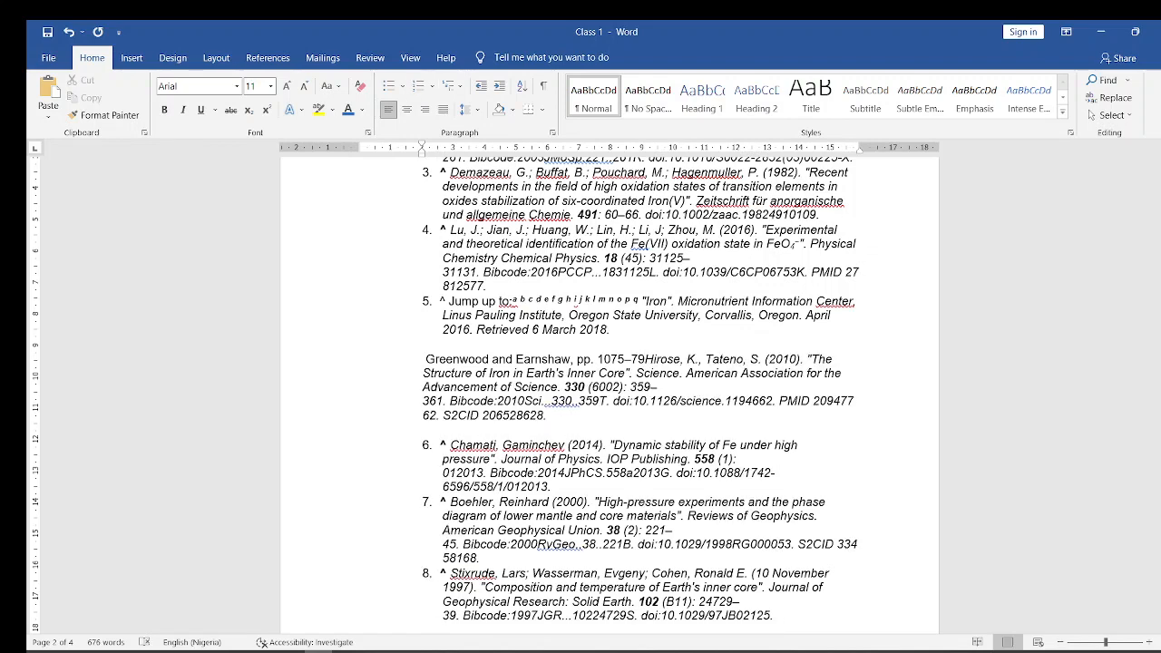
key(Return)
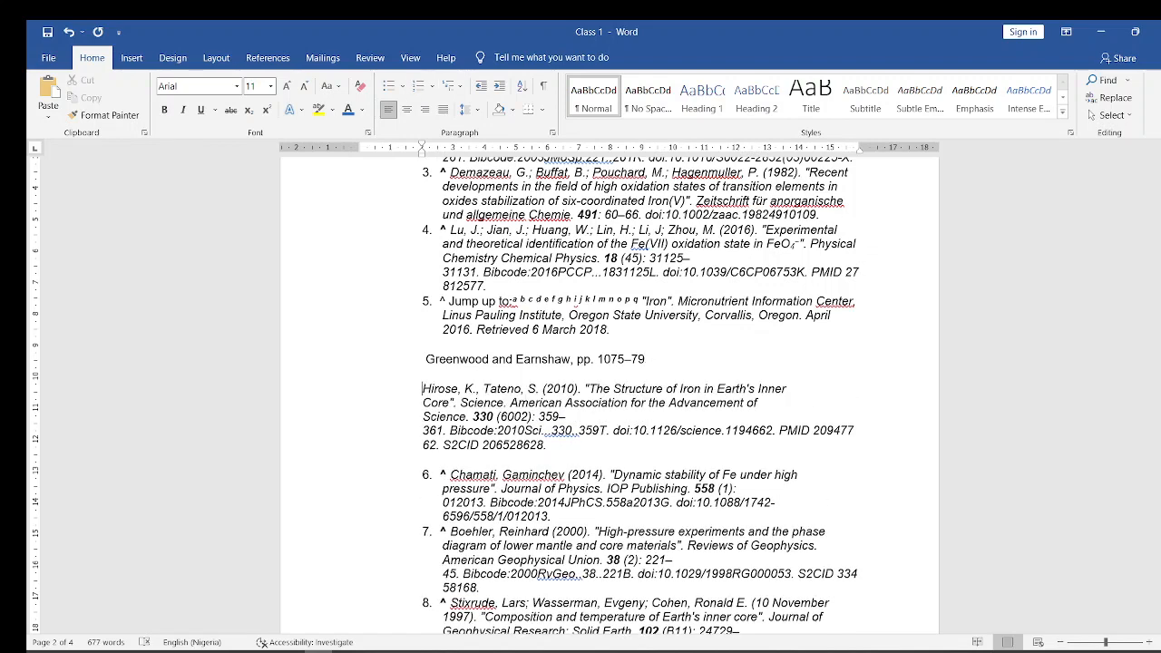
- Remove the list number, caret and indent from the "Dynamic stability of Fe under high pressure" reference
key(Down)
key(Down)
key(Down)
key(Down)
click(453, 476)
key(BackSpace)
key(BackSpace)
key(BackSpace)
key(BackSpace)
key(BackSpace)
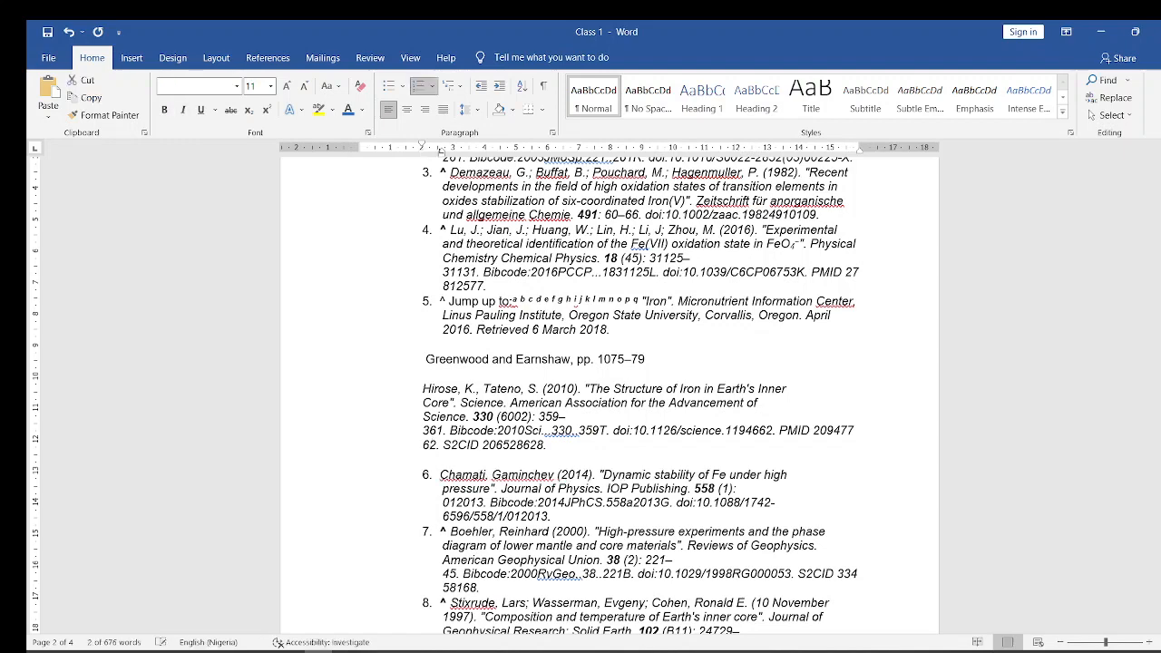
- Move the "pp. 1075–79" and "The Structure of Iron in Earth's Inner Core" references out to the page margin as separate paragraphs
click(425, 359)
key(BackSpace)
key(BackSpace)
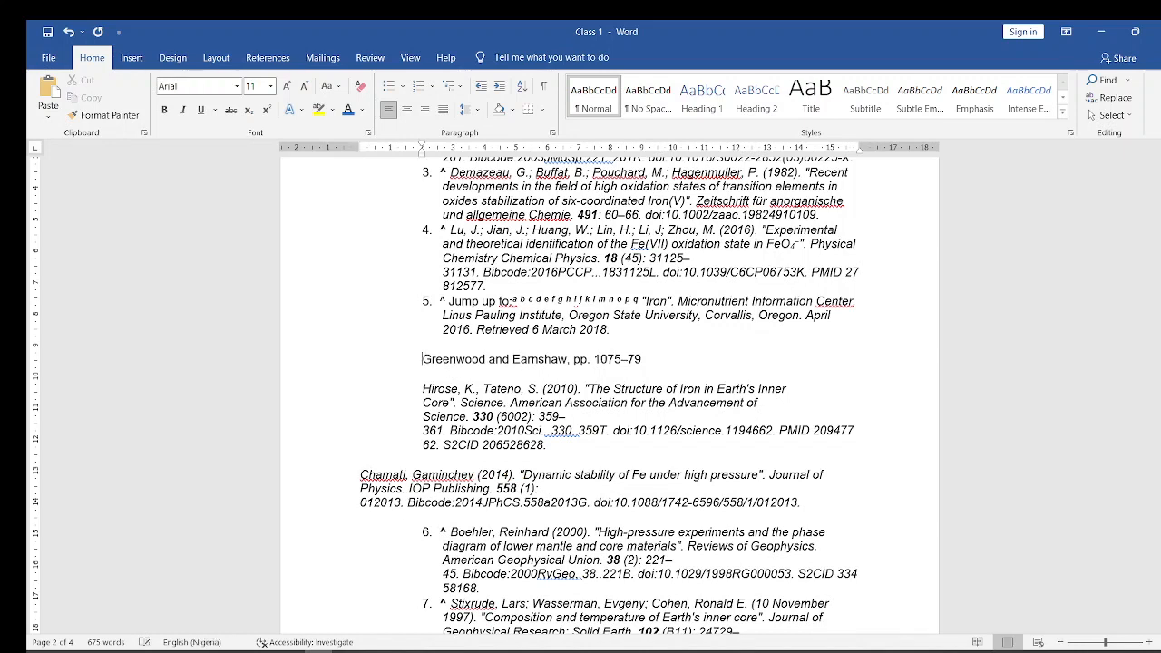
click(422, 388)
key(BackSpace)
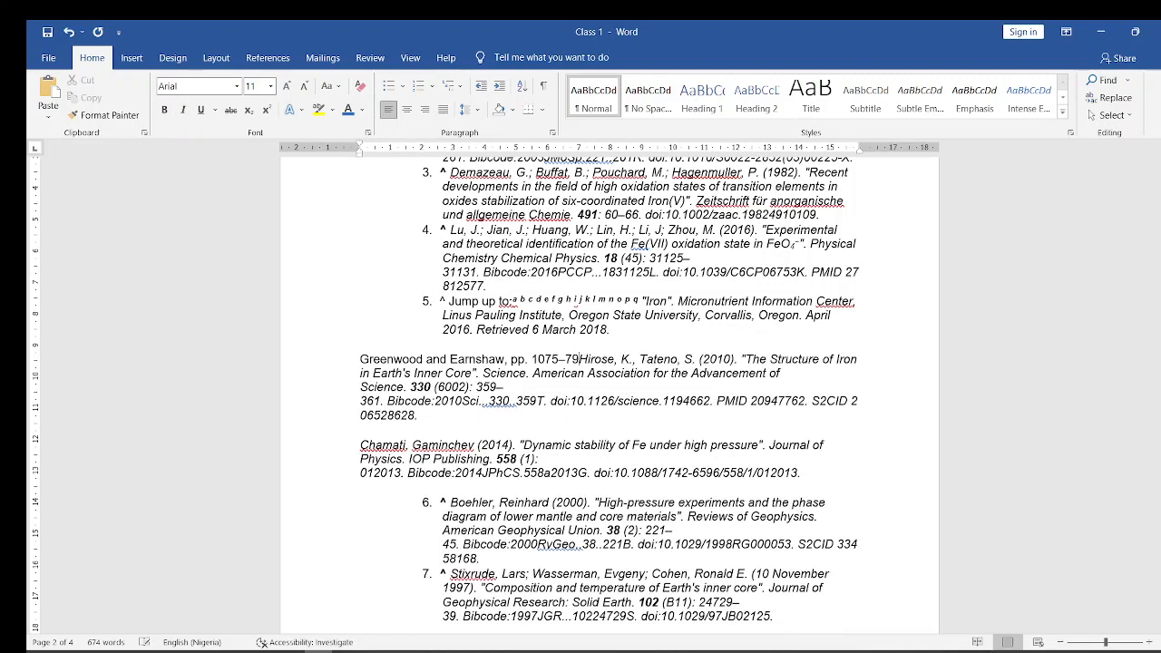
key(Return)
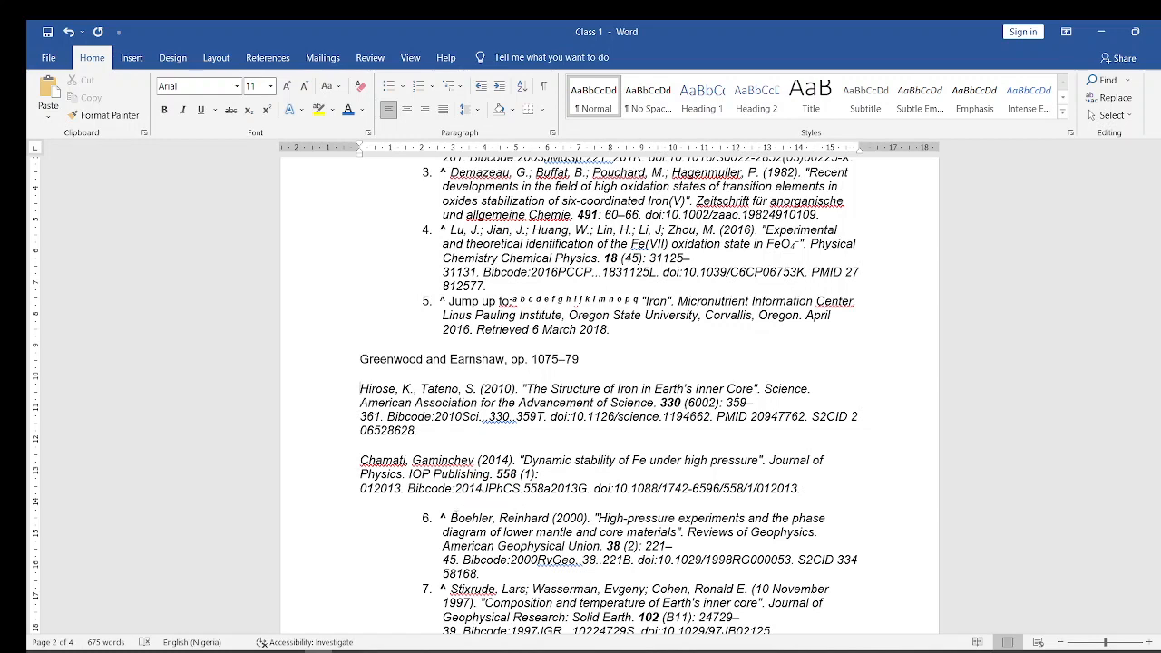
- Remove the list numbers, carets and indents from the last two references, published in 2000 and 1997
click(451, 518)
key(BackSpace)
key(BackSpace)
key(BackSpace)
key(BackSpace)
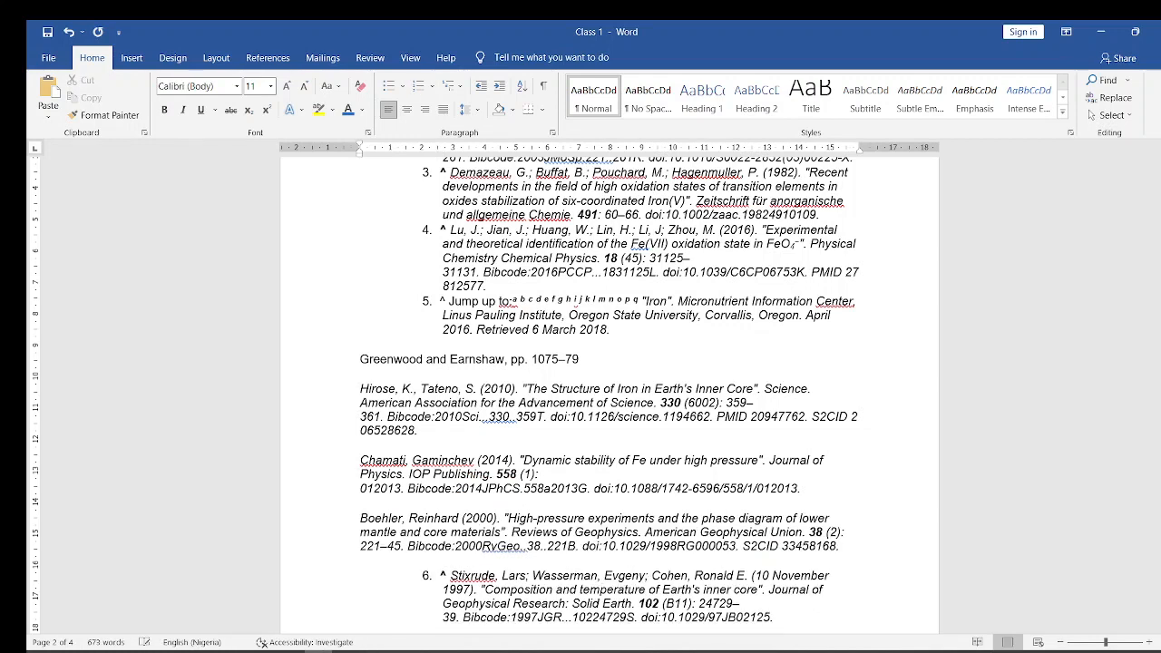
click(451, 575)
key(BackSpace)
key(BackSpace)
key(BackSpace)
key(BackSpace)
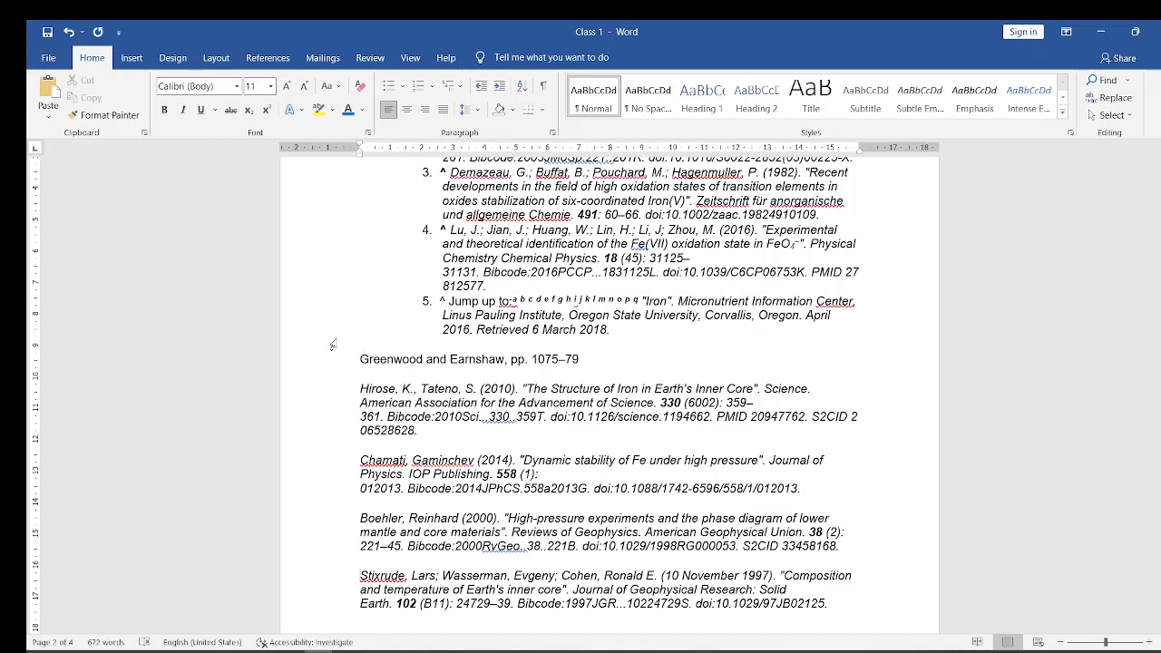
- Sort the five unnumbered references by paragraphs as text in ascending order, restoring the sort if it is undone
scroll(332, 344, up, 1)
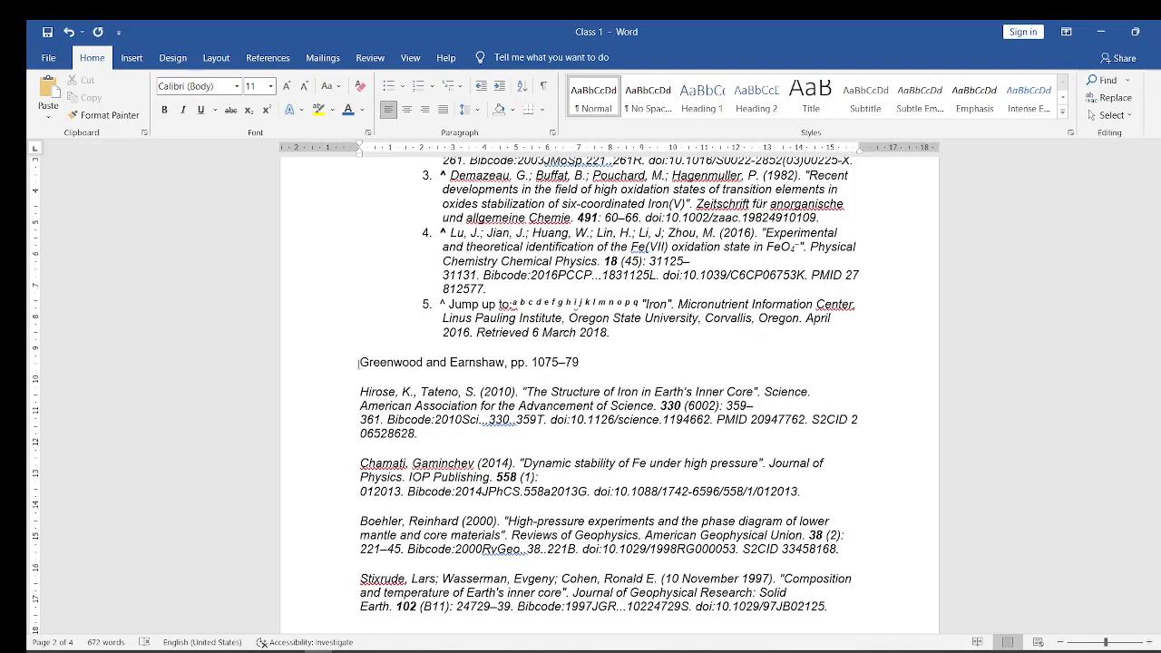
drag(359, 362, 833, 512)
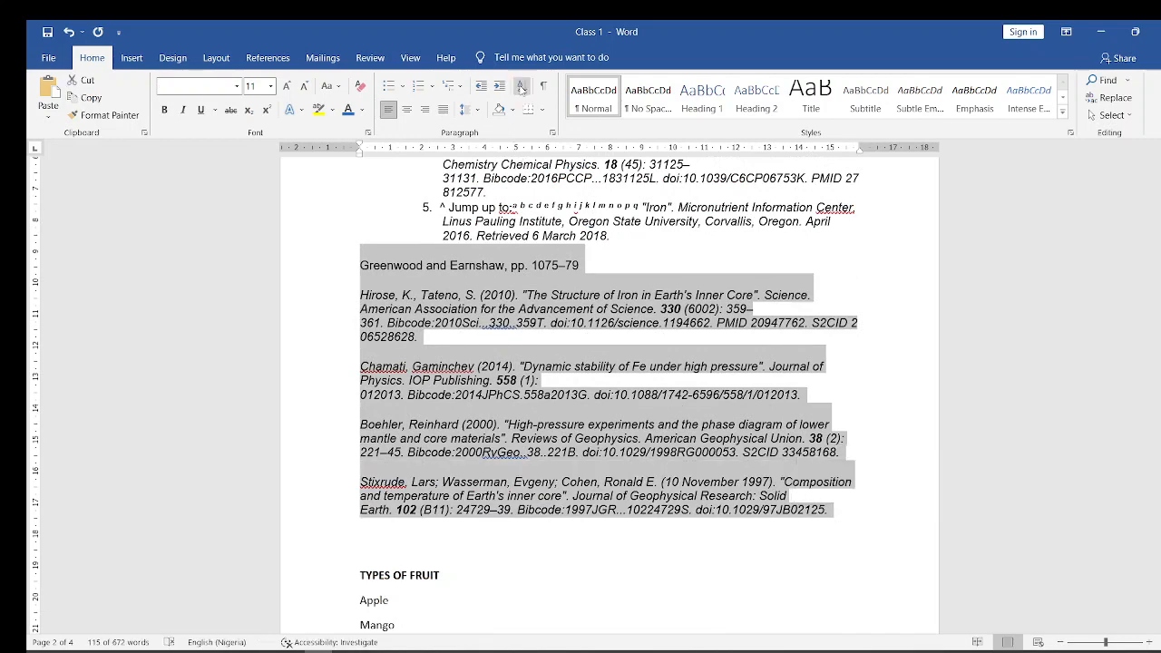
click(523, 87)
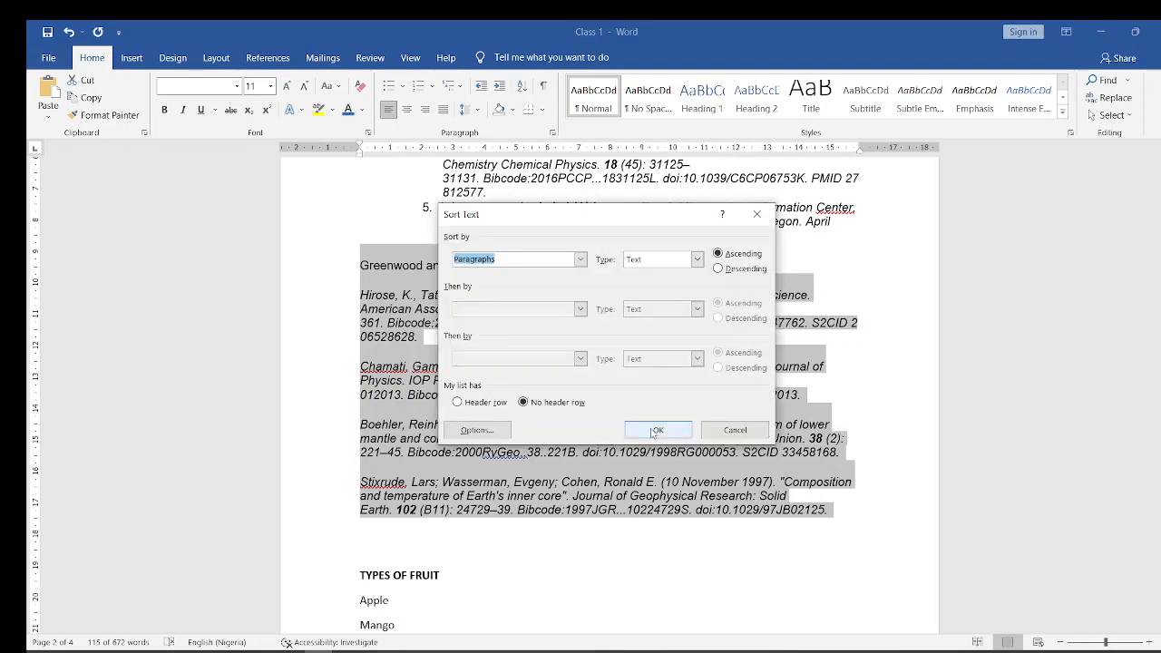
click(656, 430)
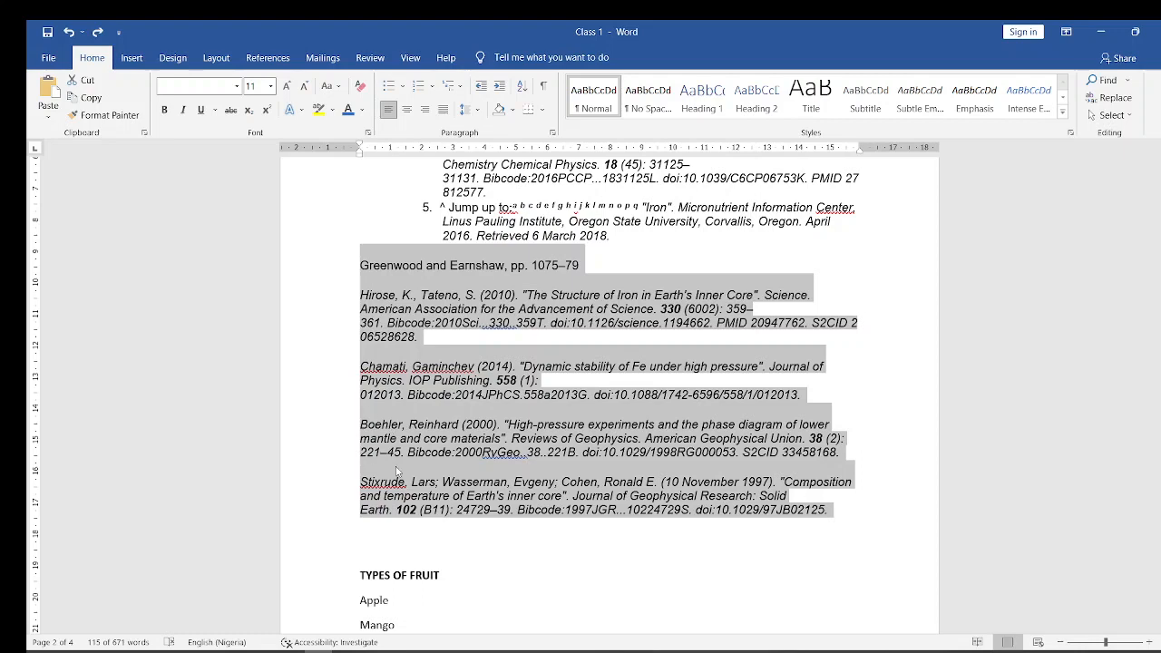
key(ctrl+y)
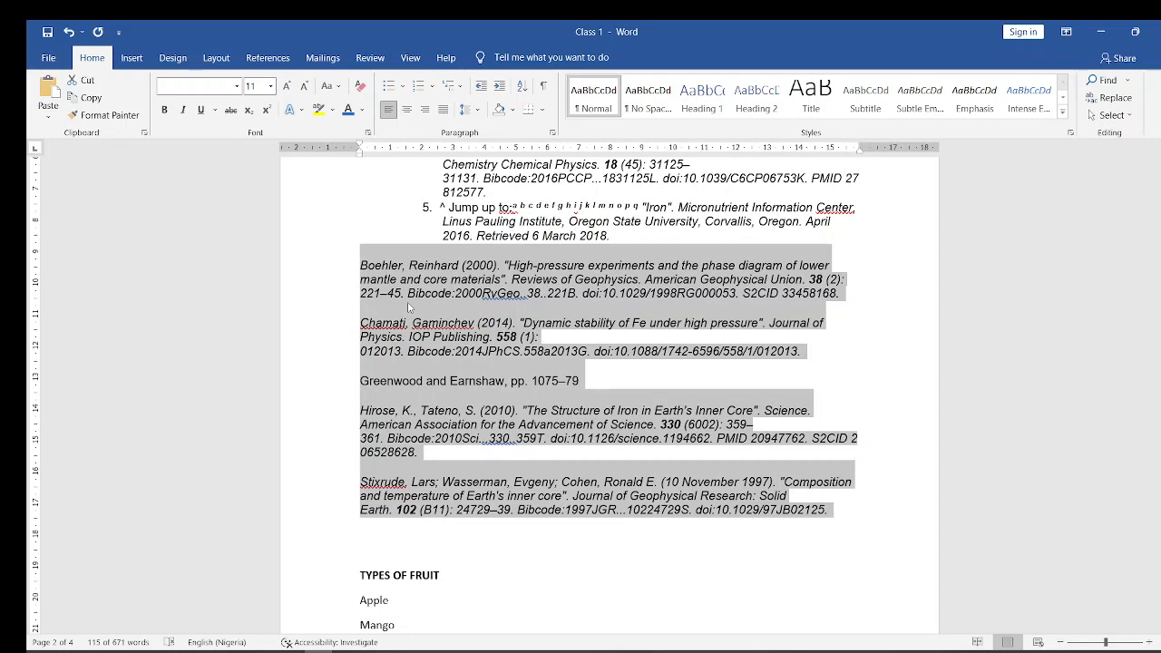
- Apply a hanging indent to the five sorted references and switch to the Microsoft Word Course (3) presentation in PowerPoint
key(ctrl+t)
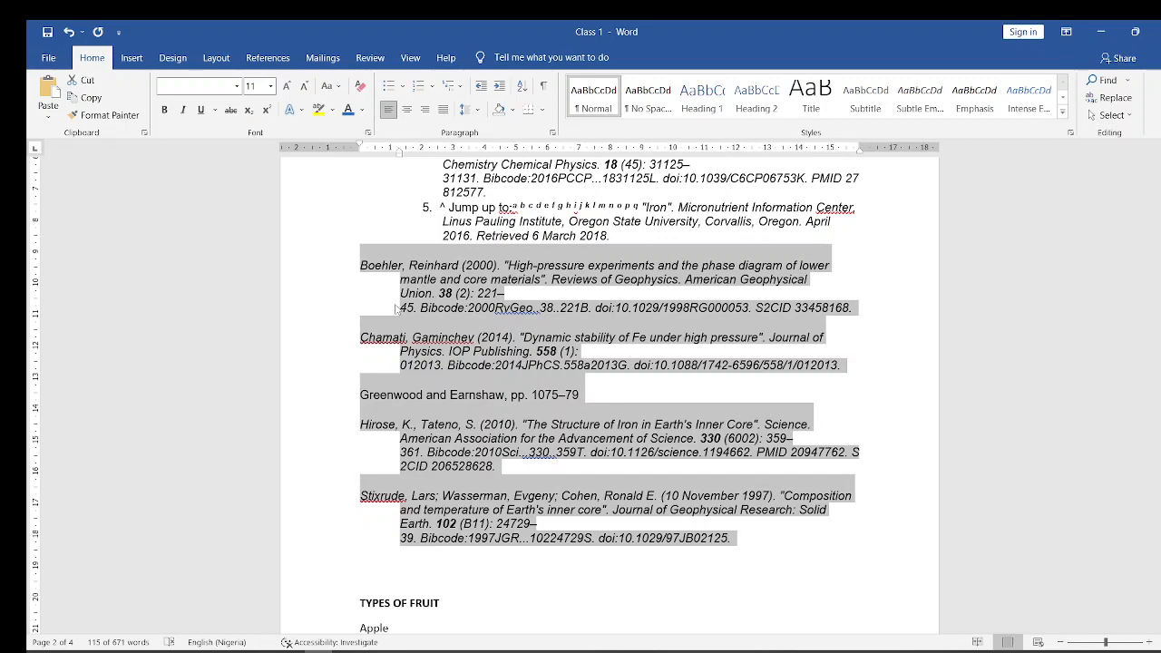
click(396, 310)
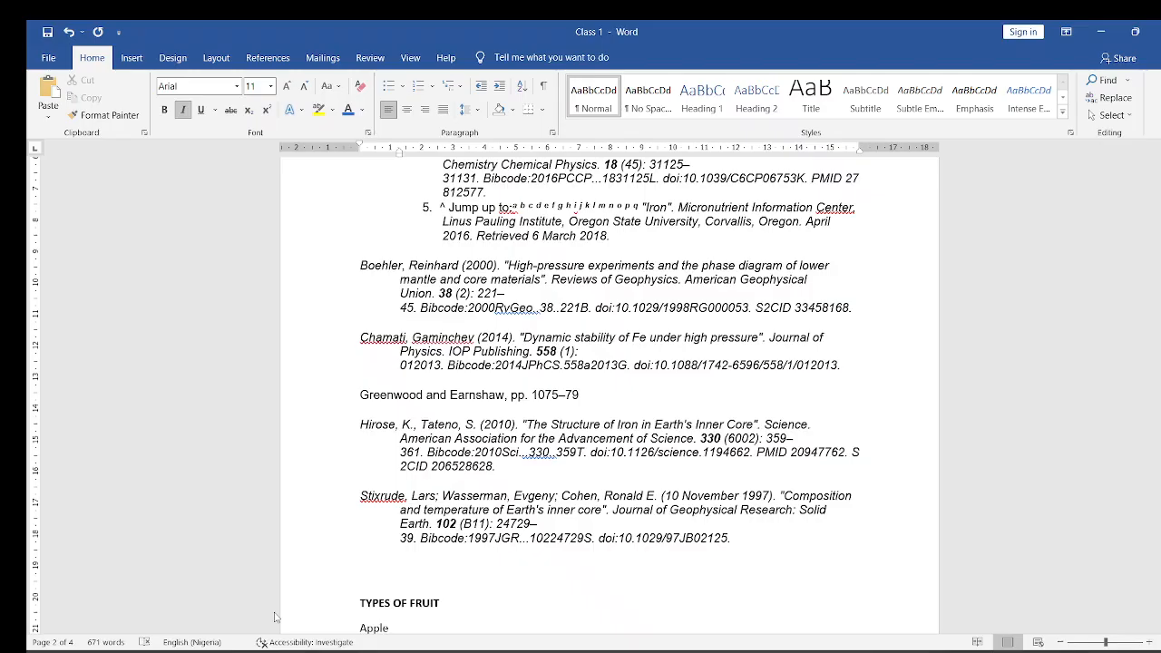
click(275, 617)
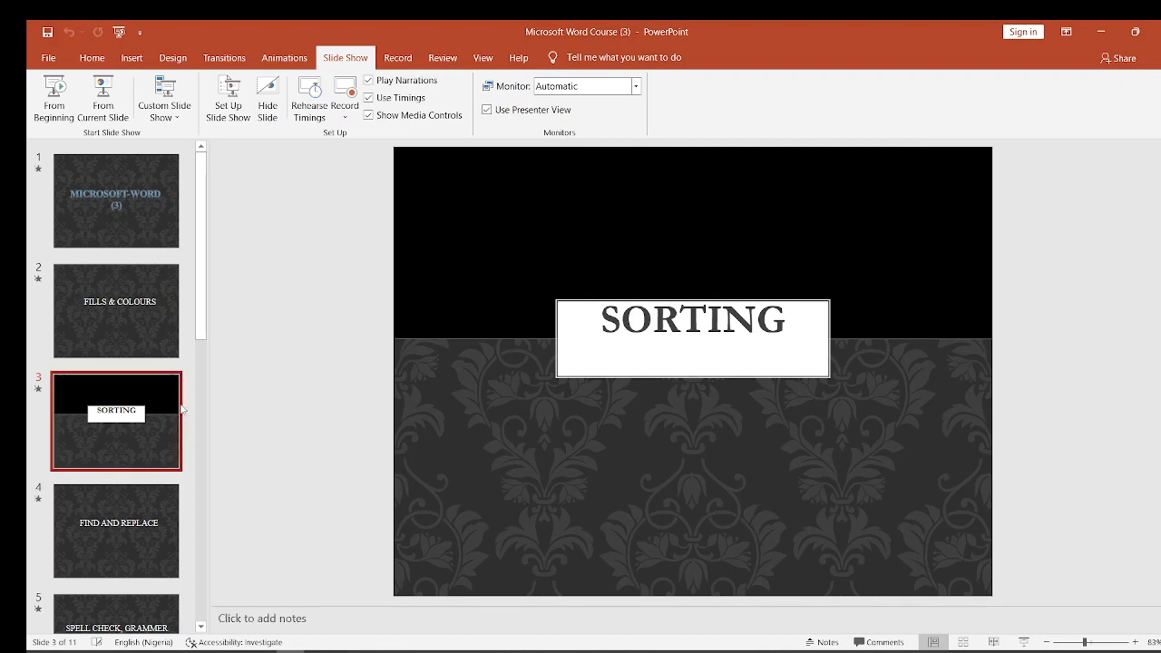
- Show the "Find and Replace" slide of the presentation and return to the Class 1 document in Word
mouse_move(262, 652)
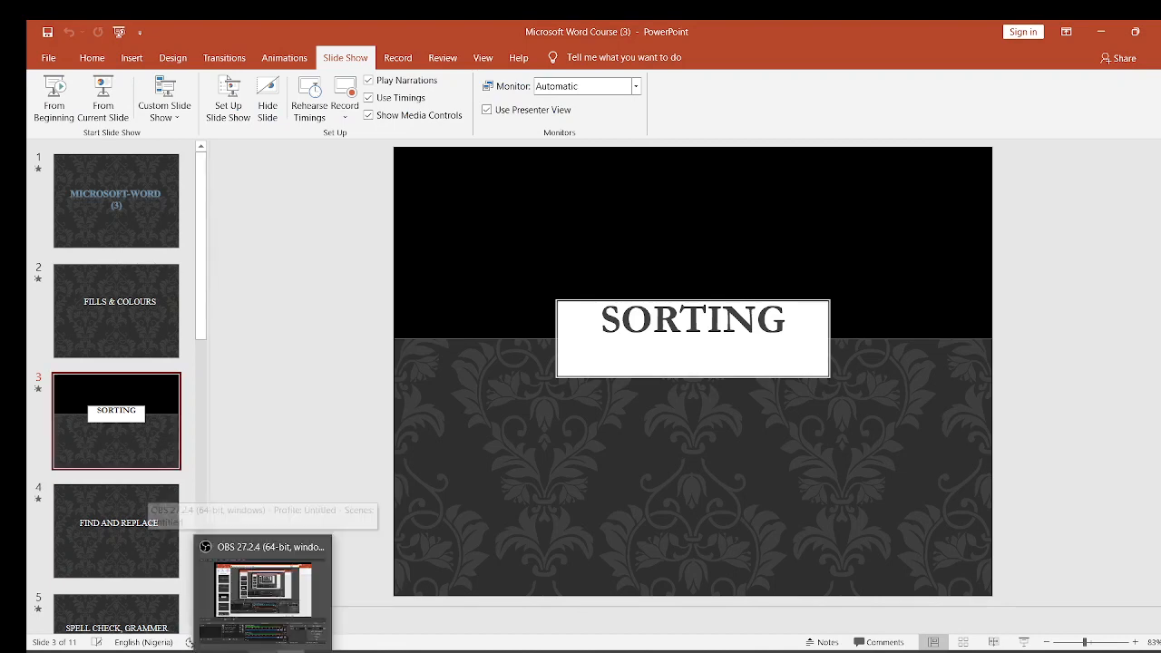
click(161, 515)
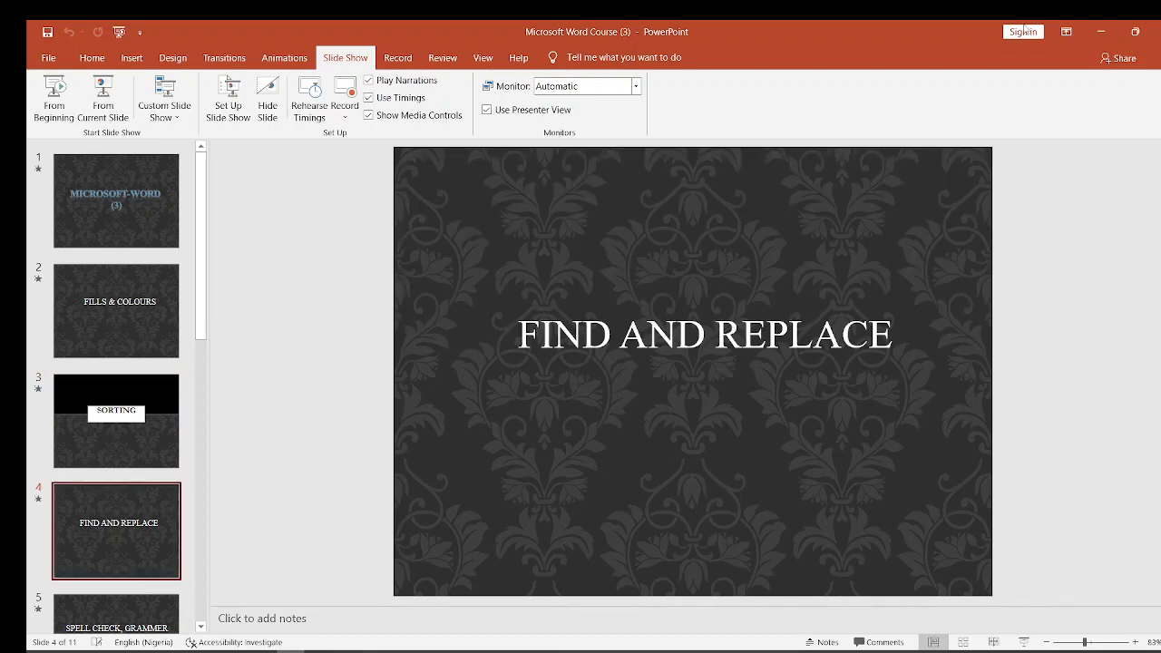
click(1109, 32)
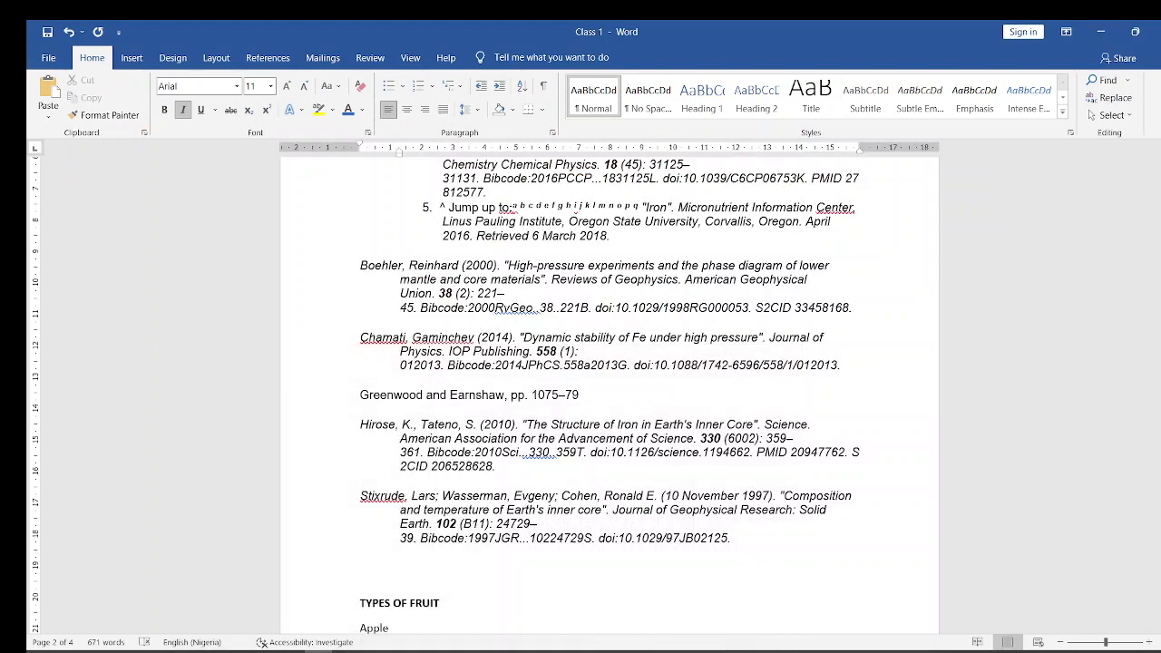
- Search the document for "Iron" and review the highlighted matches back to the start of the document
drag(1159, 337, 1159, 243)
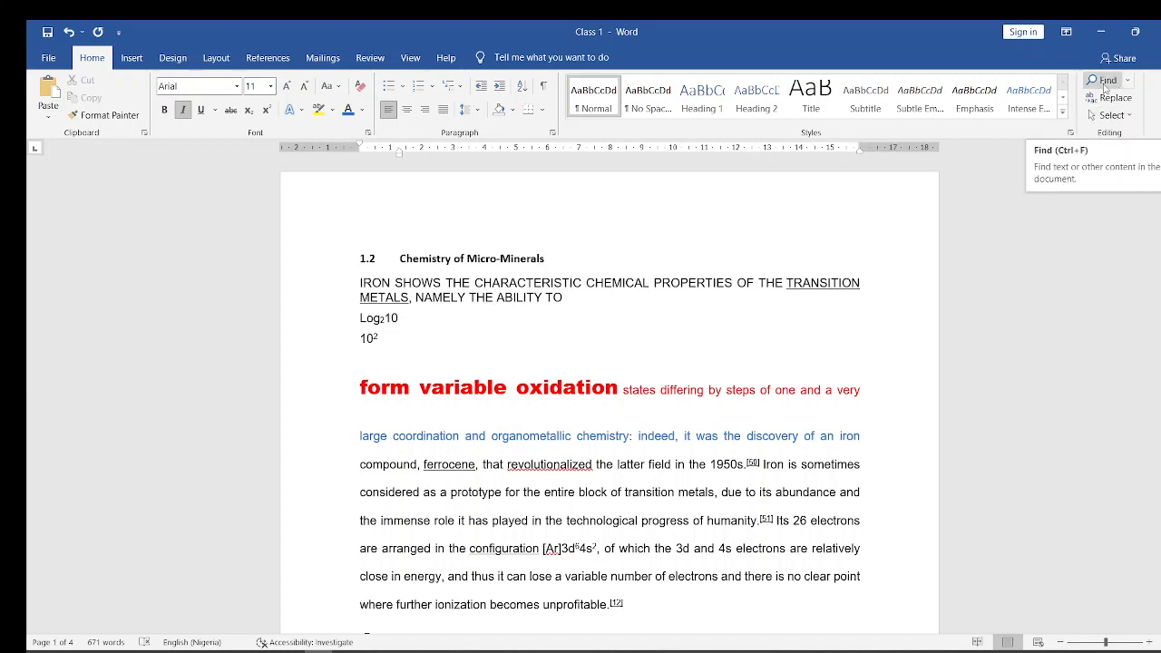
click(1105, 87)
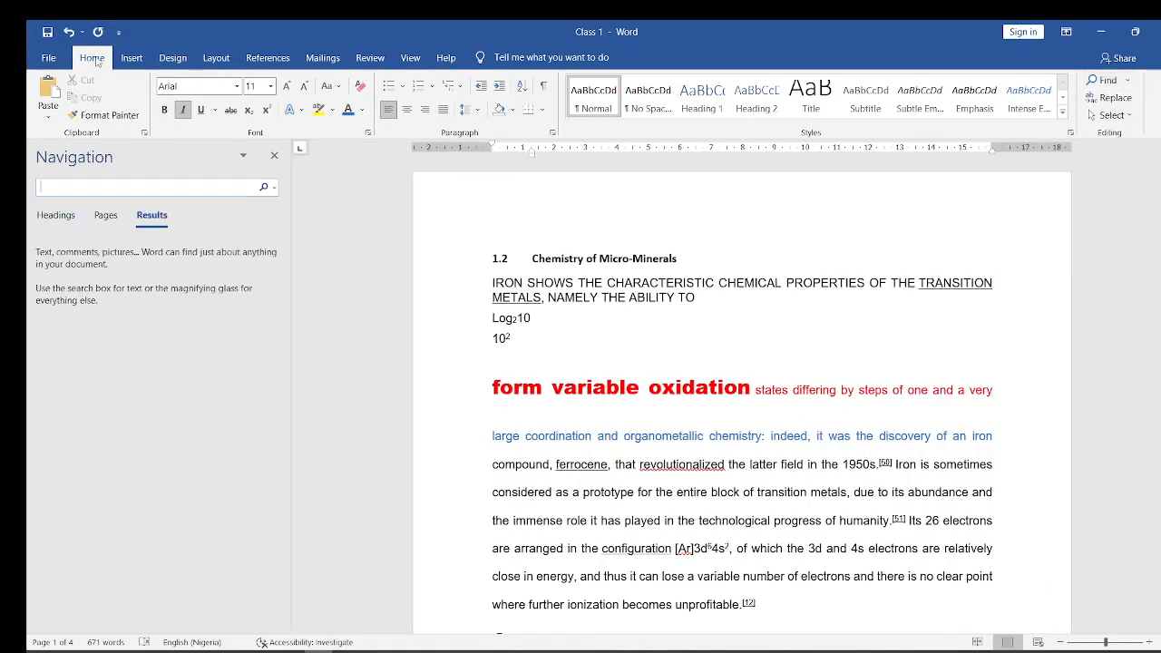
key(Caps_Lock)
text(I)
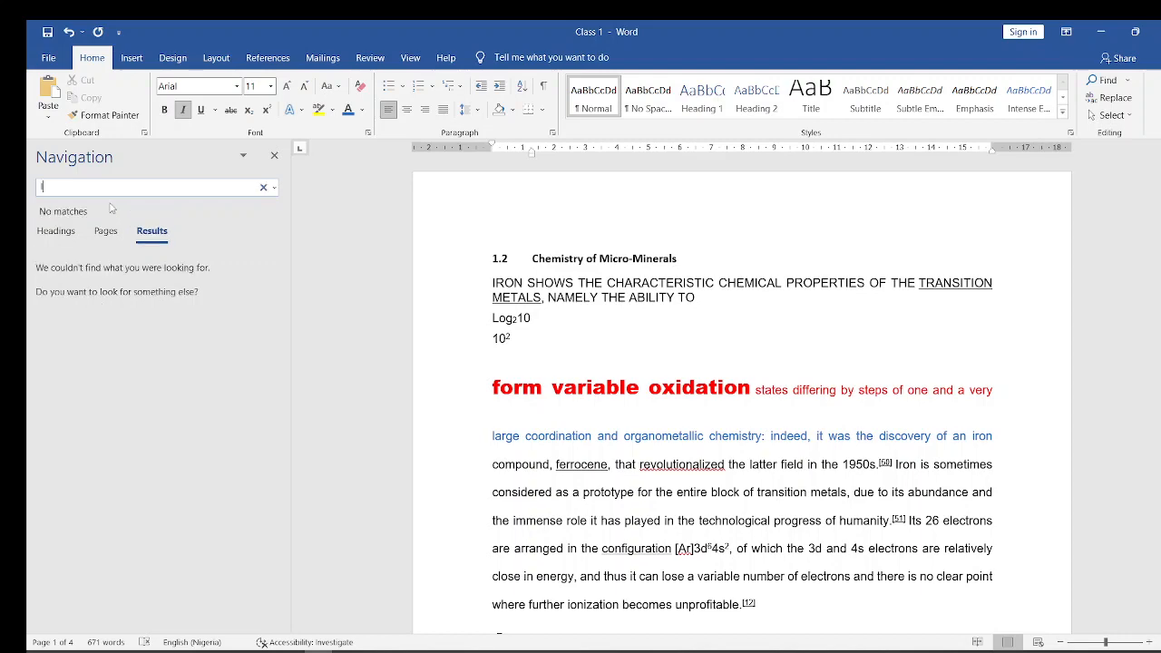
key(Caps_Lock)
text(ron)
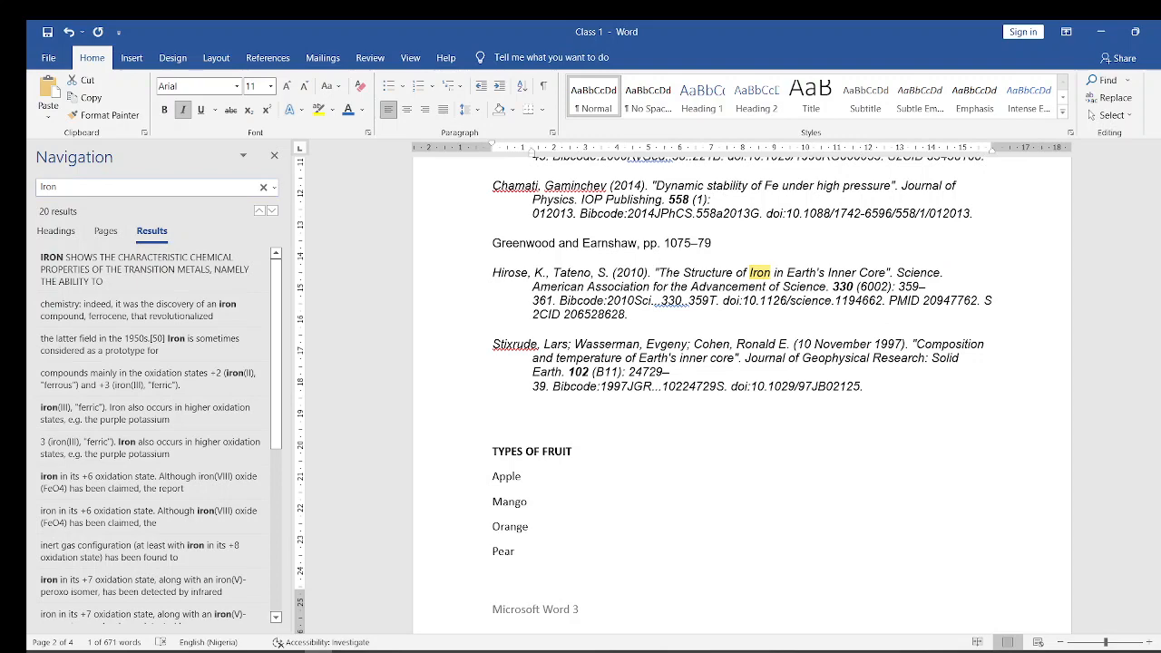
scroll(742, 392, up, 15)
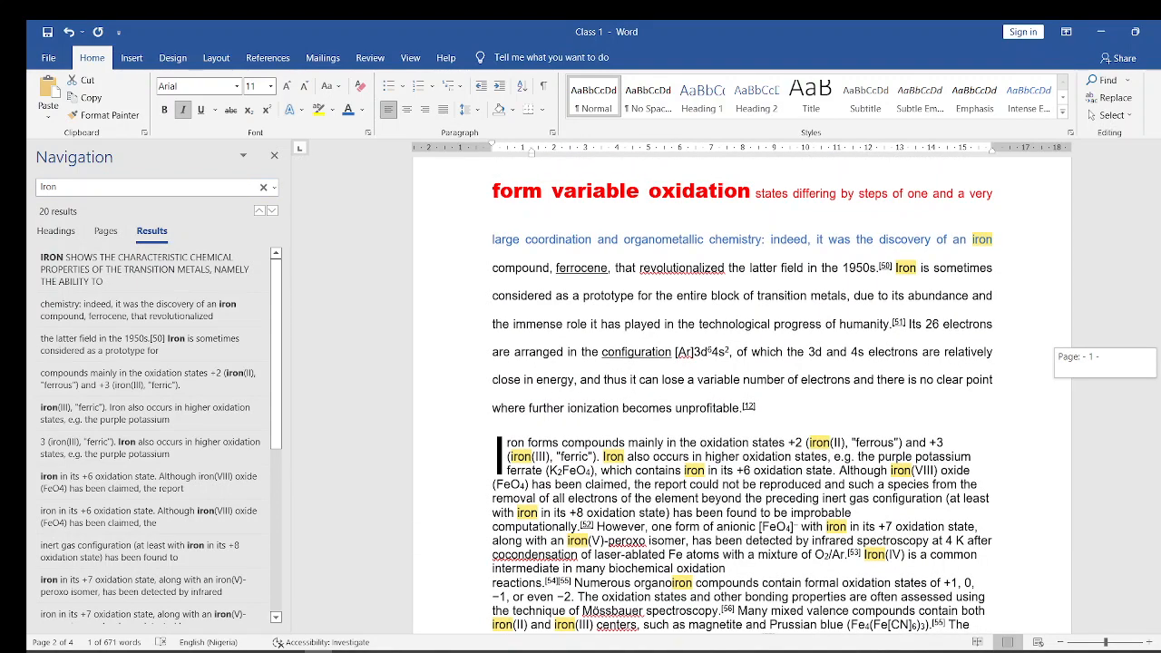
scroll(742, 392, up, 4)
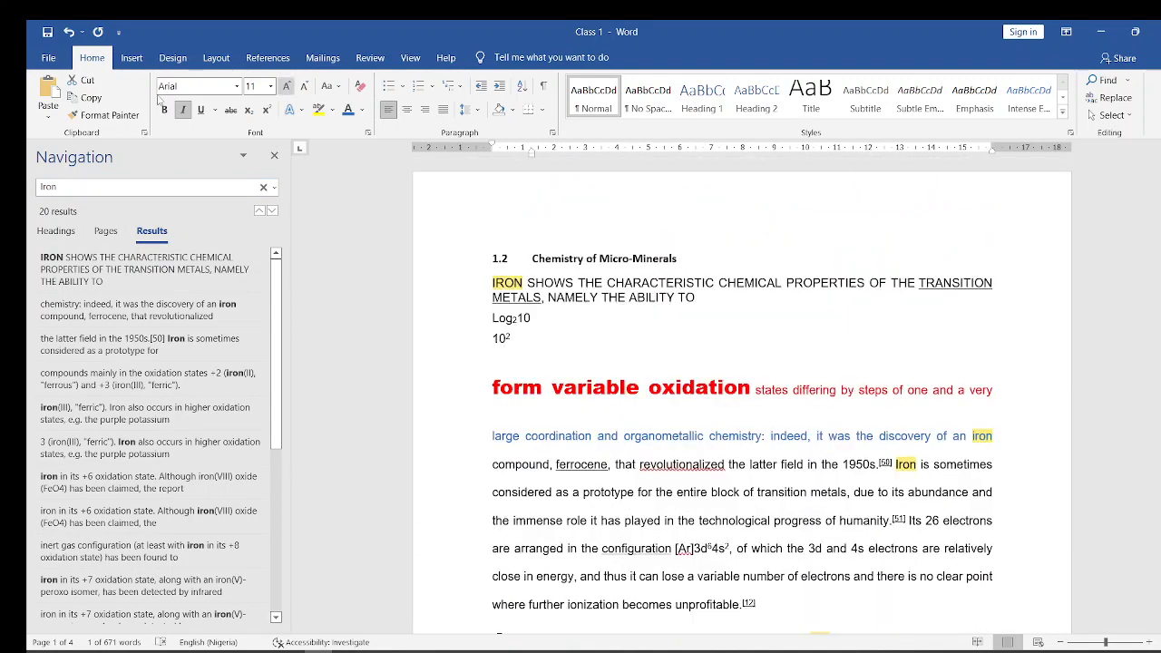
- Replace the search term with the surname of the first author in the second numbered reference
double_click(66, 186)
key(BackSpace)
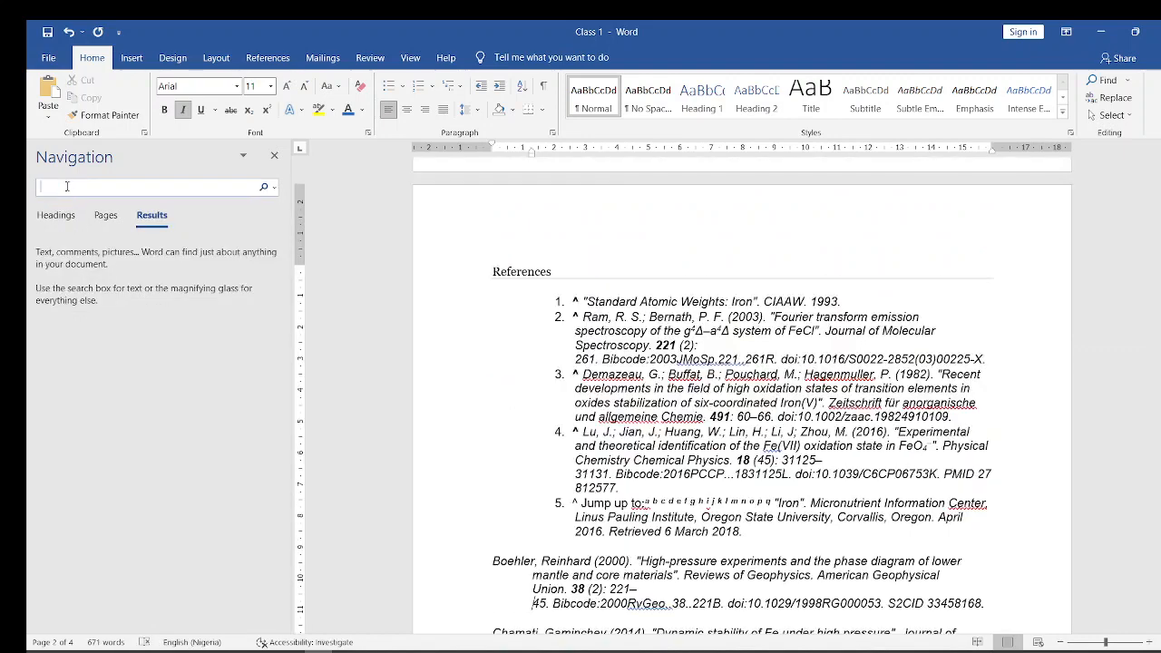
key(Caps_Lock)
text(E)
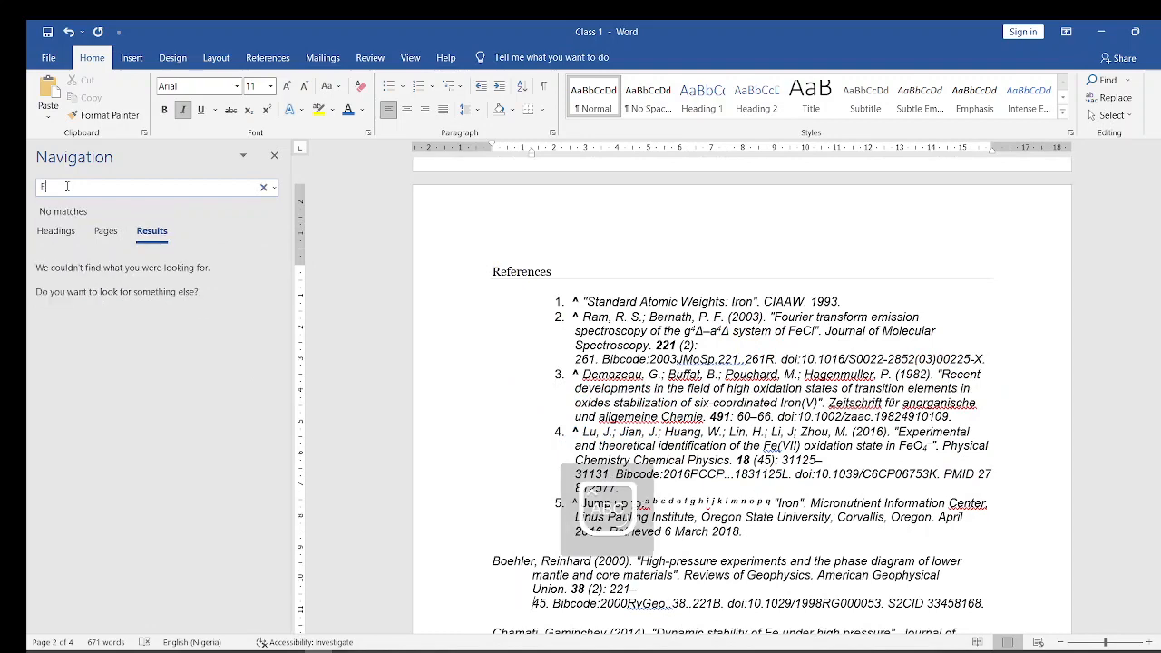
key(BackSpace)
text(rAM)
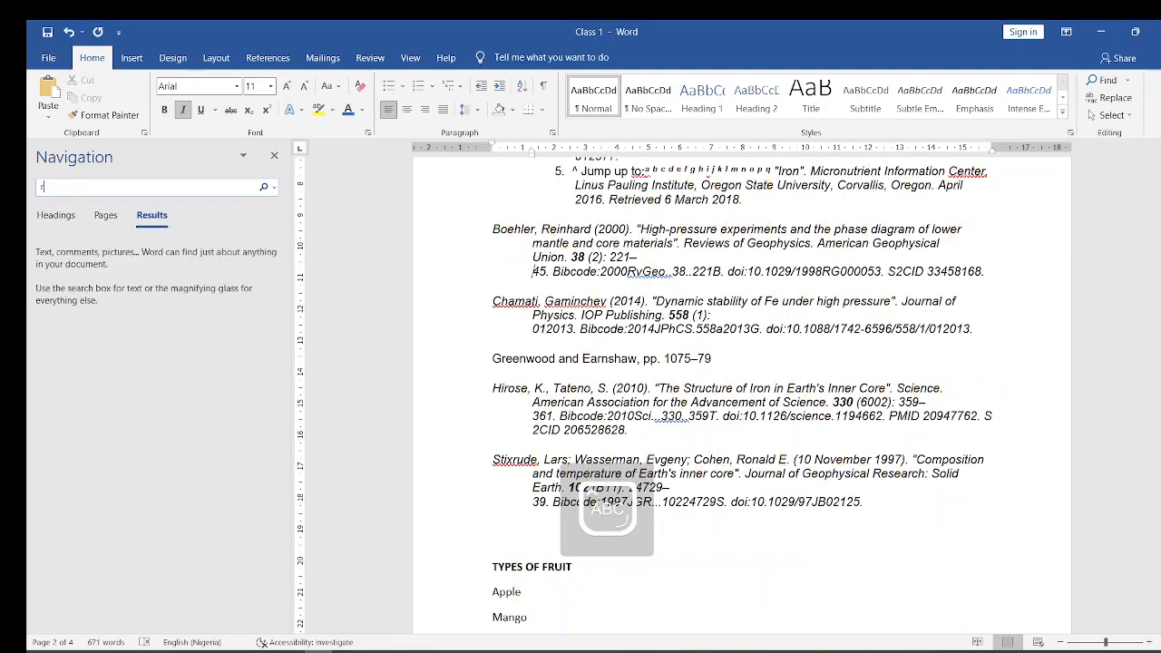
key(BackSpace)
key(BackSpace)
key(BackSpace)
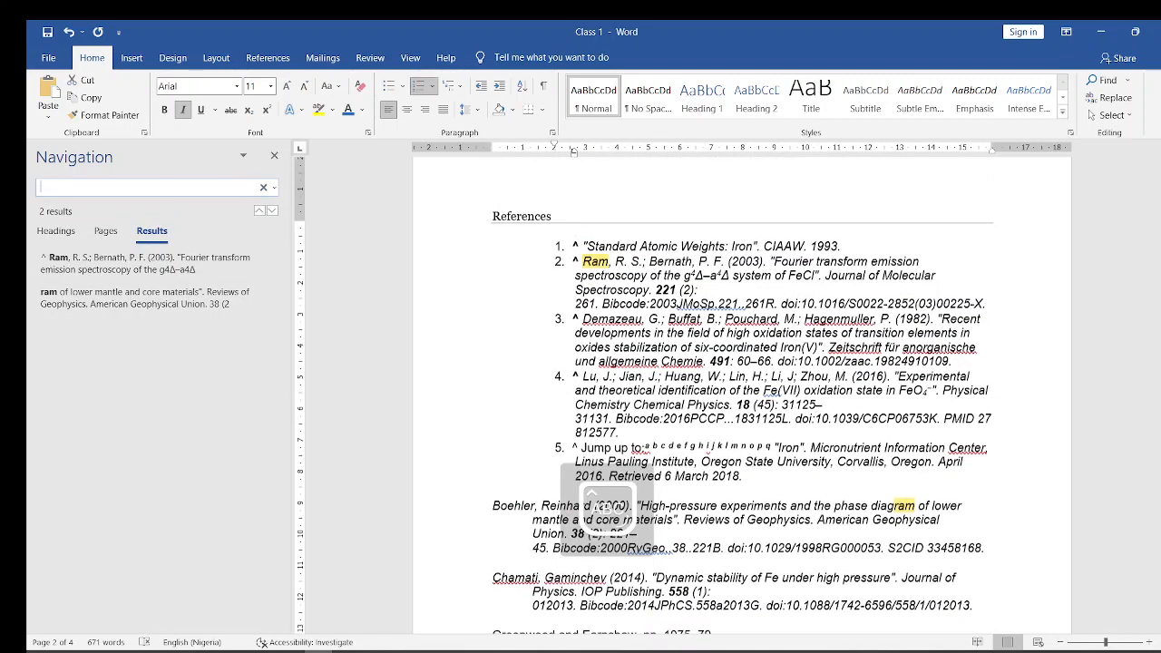
key(Caps_Lock)
text(Ram)
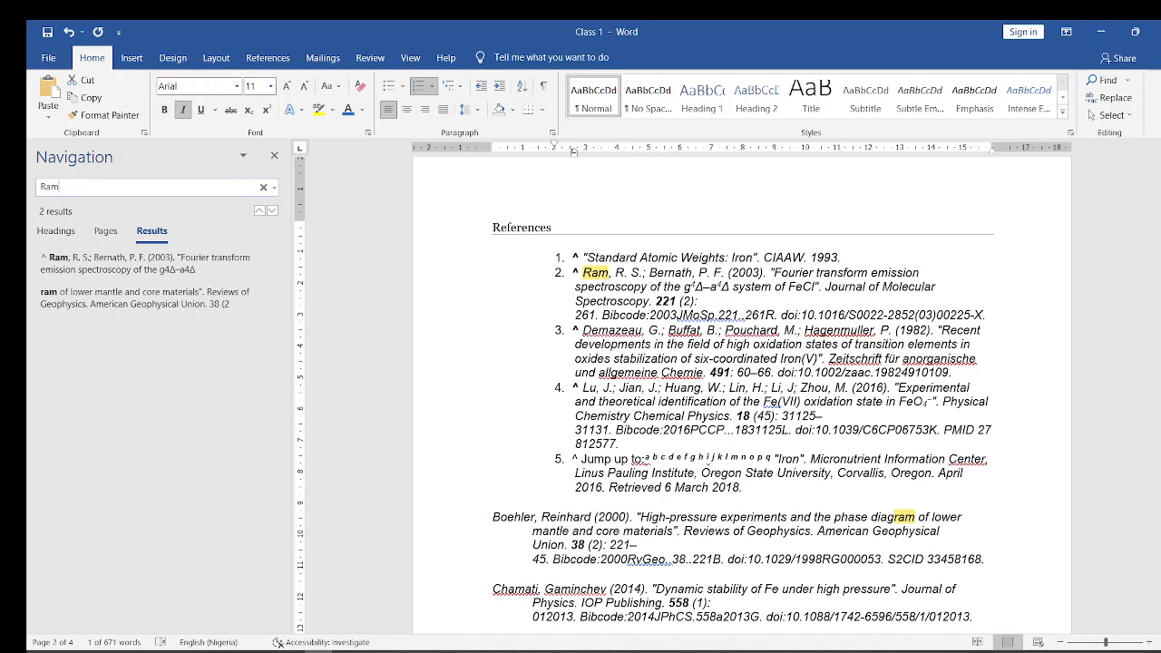
- Delete the first author's surname in the second numbered reference and enter it again
scroll(1108, 293, up, 3)
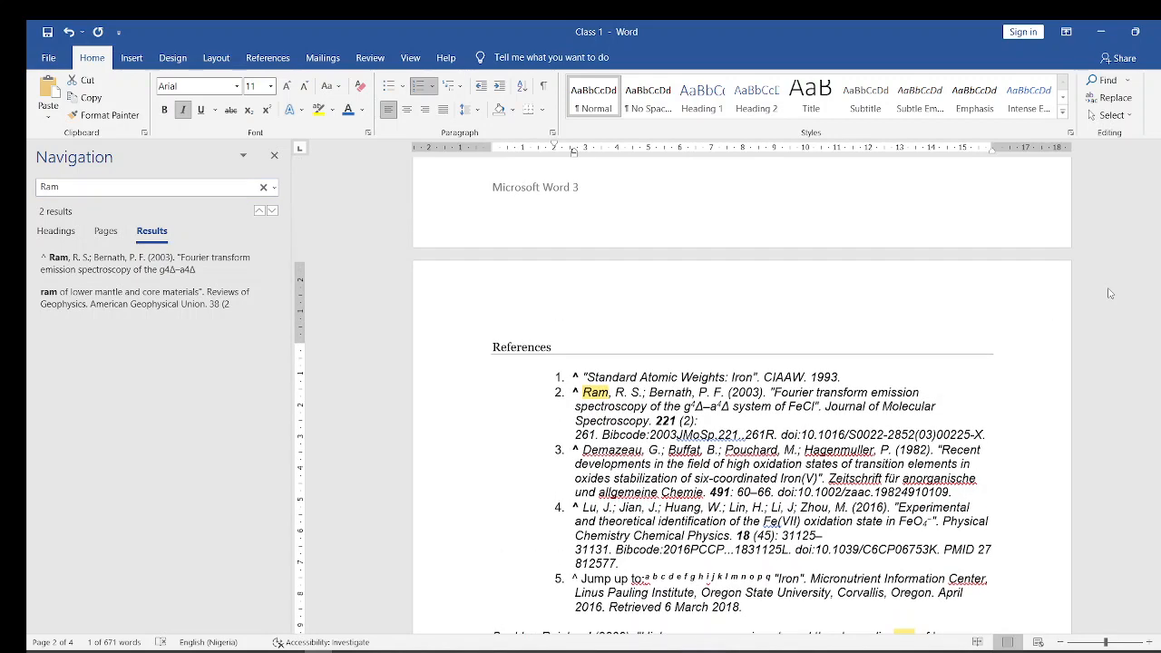
click(612, 395)
key(BackSpace)
key(BackSpace)
key(BackSpace)
key(BackSpace)
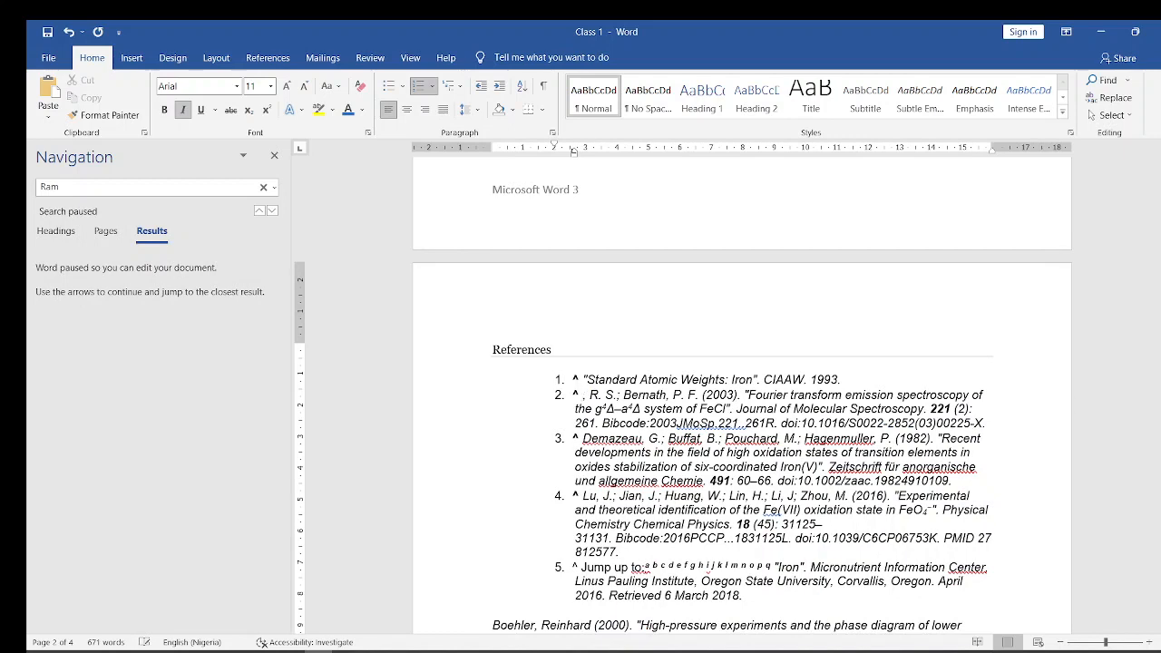
text(Ram)
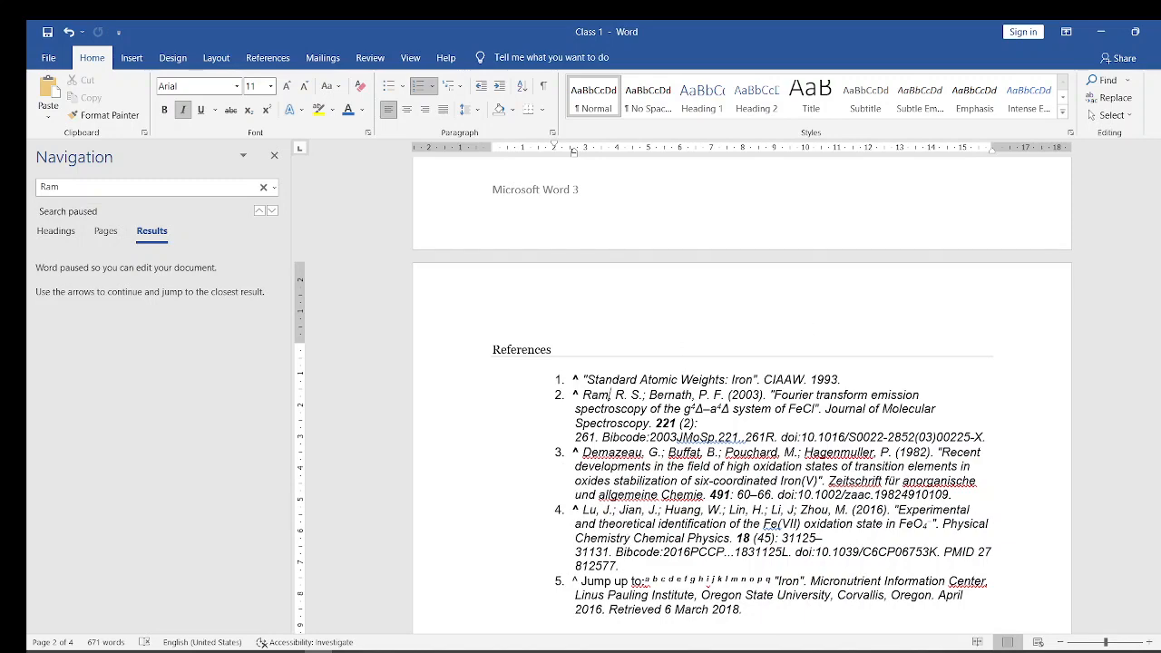
- Clear the document search and set up a replacement of "Iron" with "Zinc"
drag(1158, 283, 1159, 217)
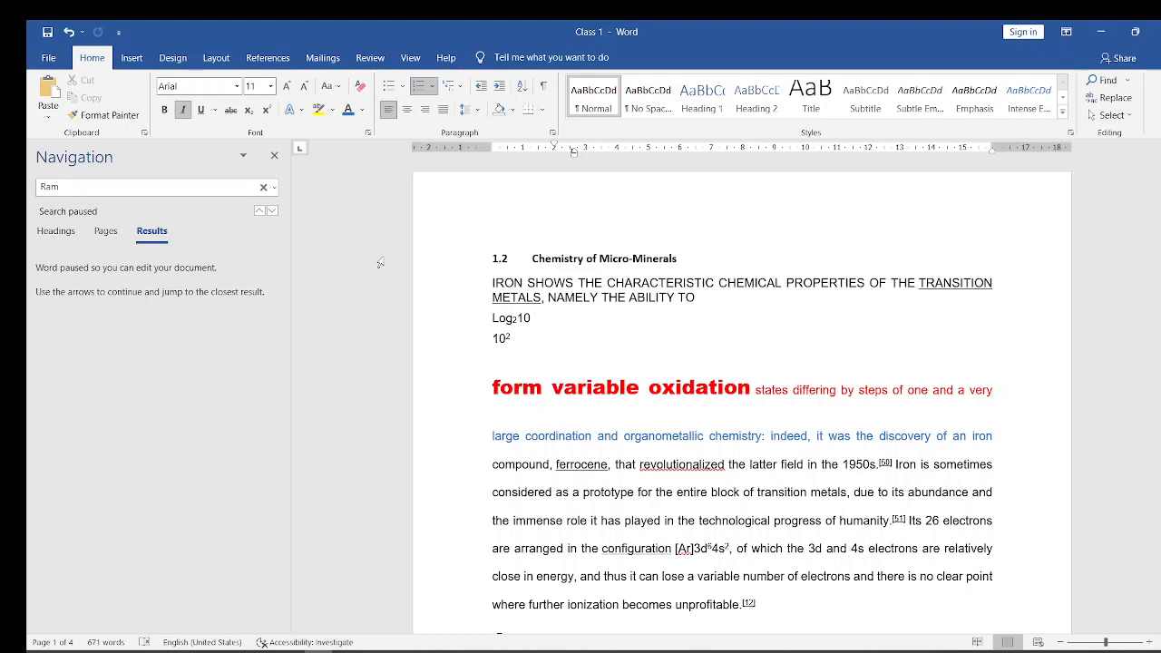
click(261, 188)
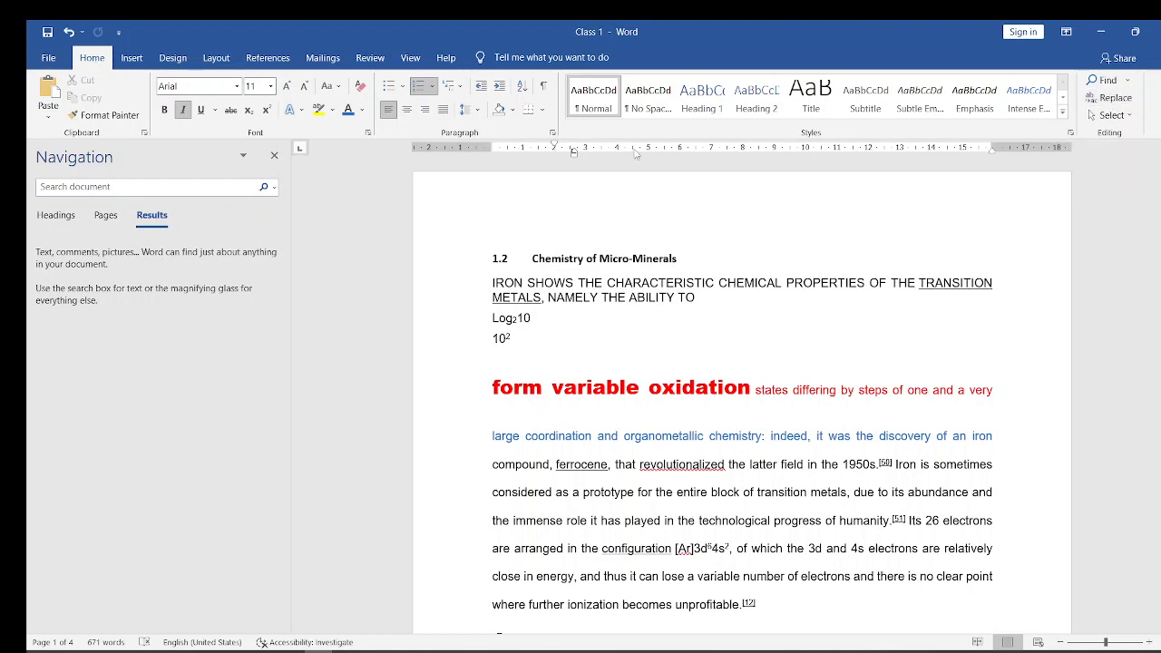
click(1118, 99)
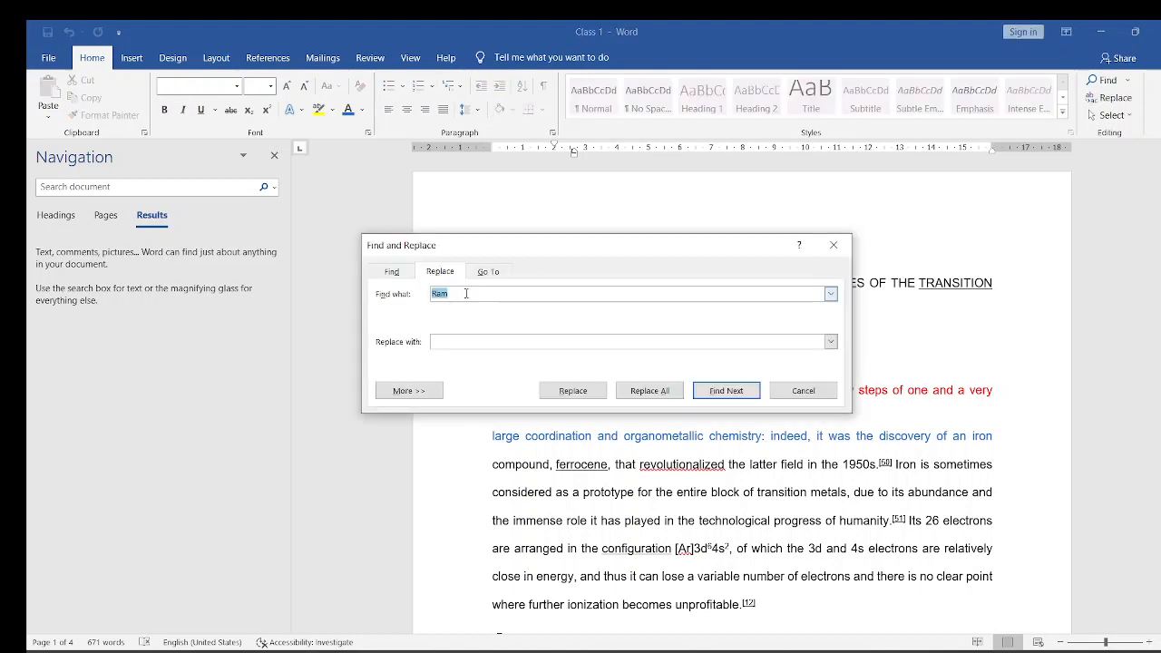
key(BackSpace)
text(Iron)
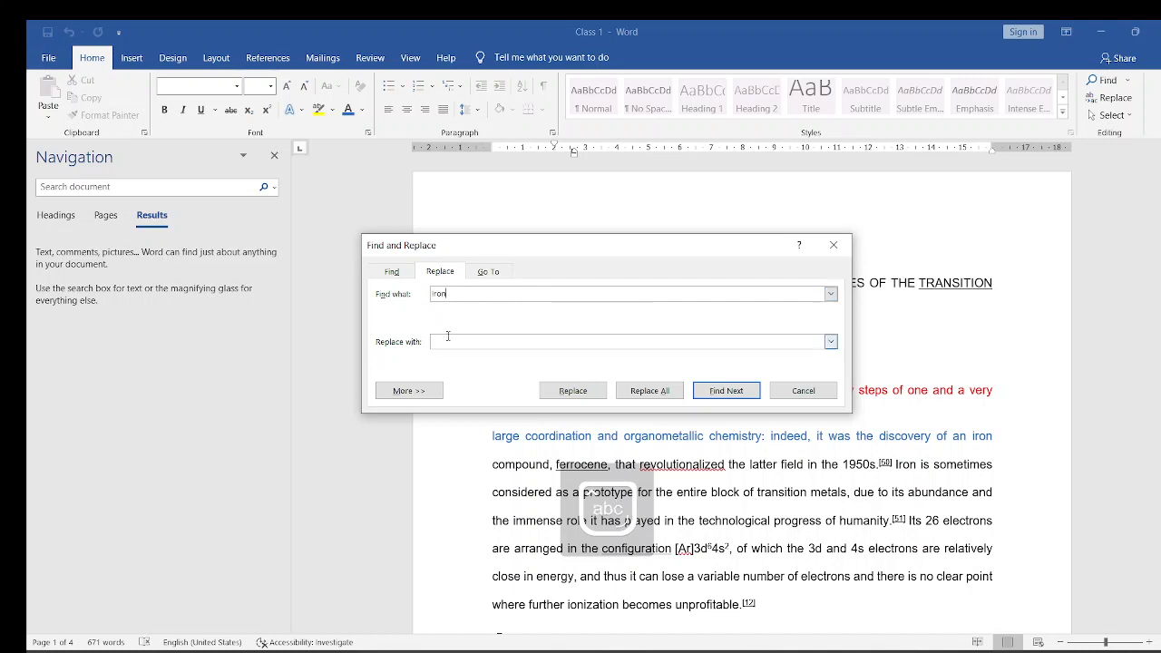
click(468, 345)
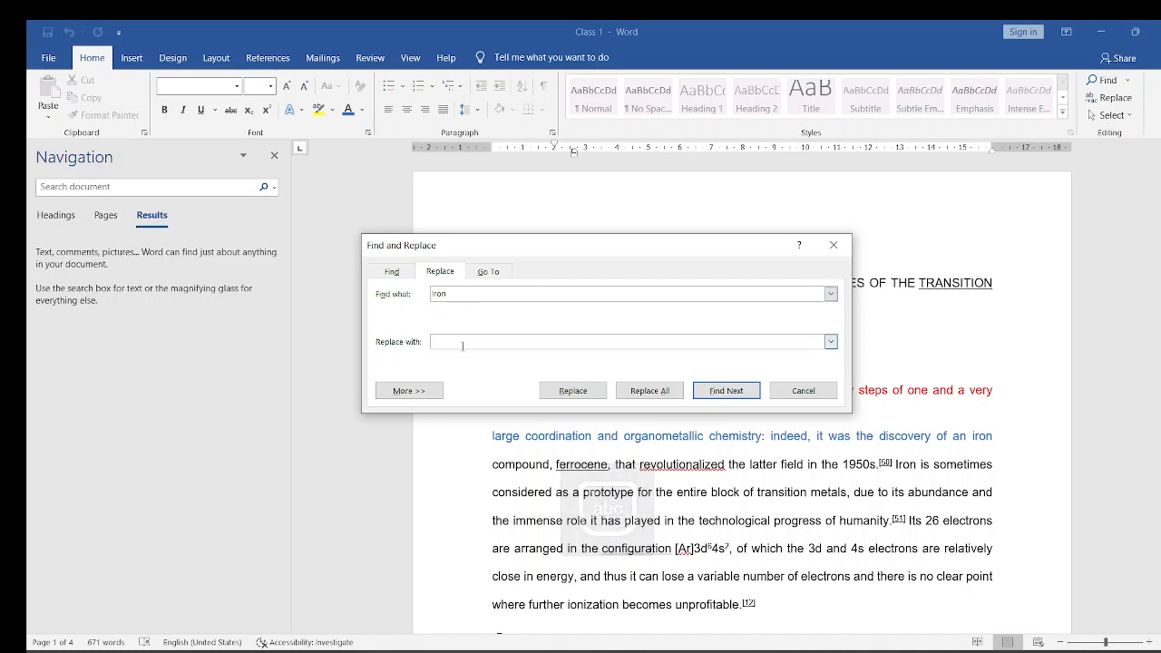
text(Z)
key(Caps_Lock)
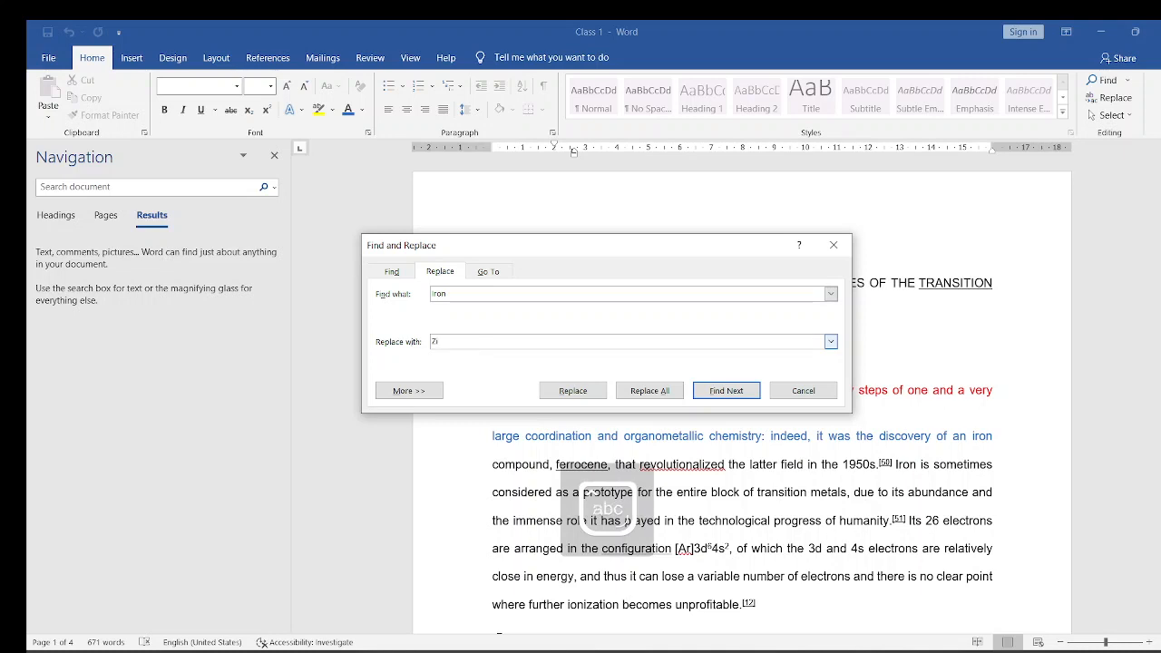
text(inc)
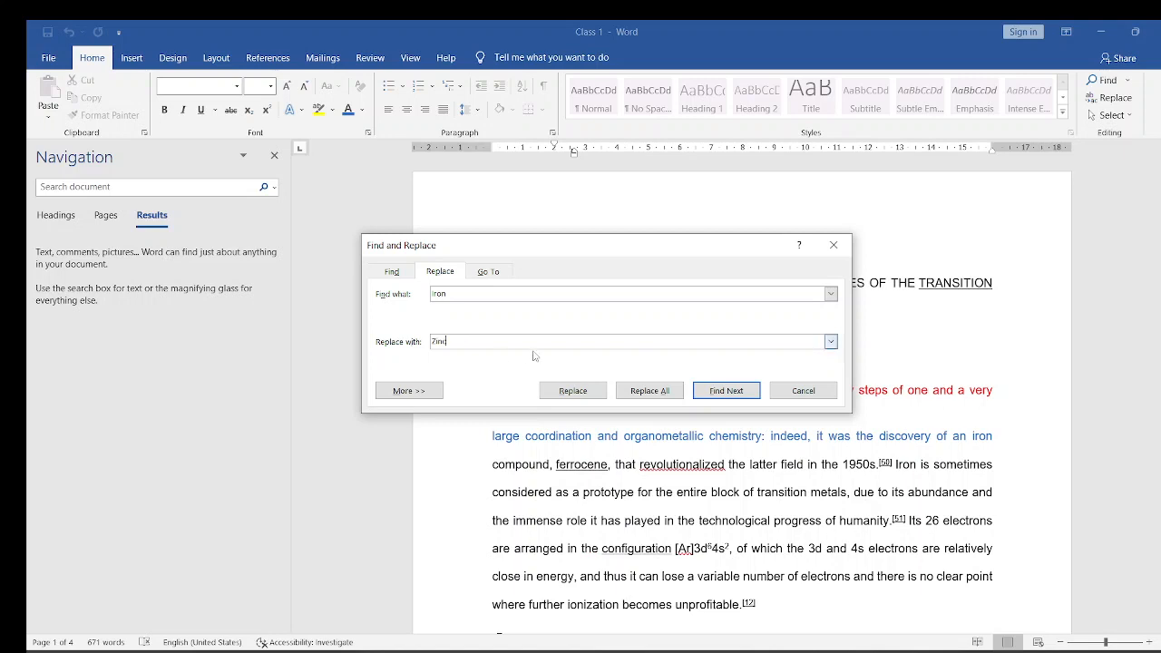
- Replace all occurrences of "Iron" with "Zinc", close the replacement dialog and return to the document's beginning
click(652, 393)
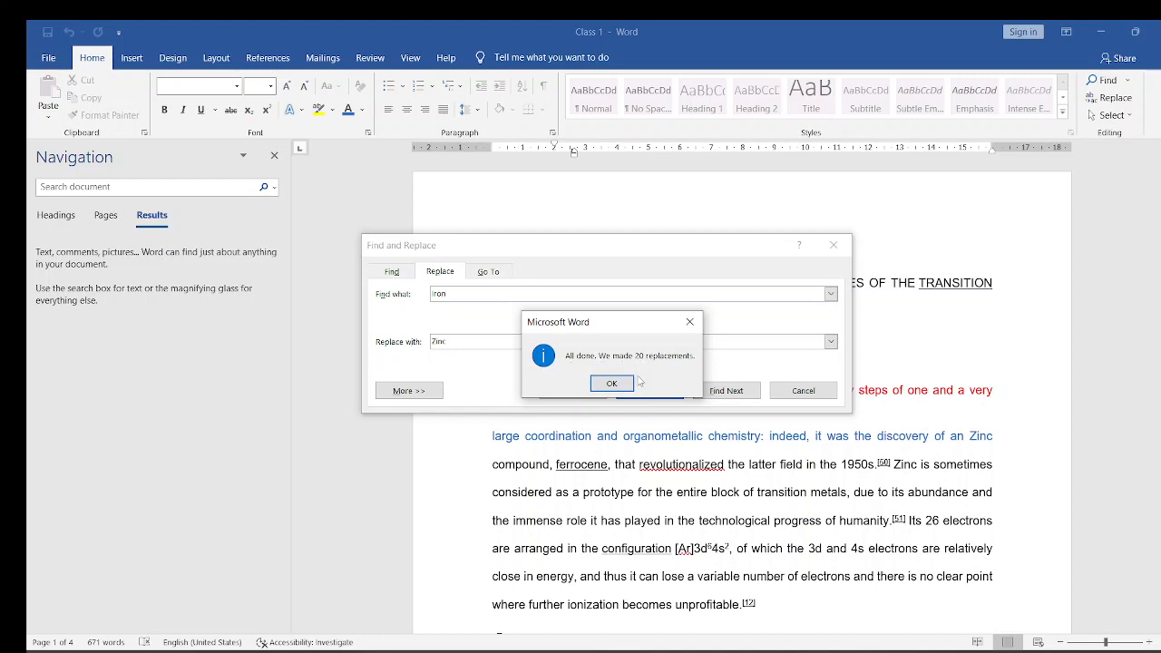
click(612, 383)
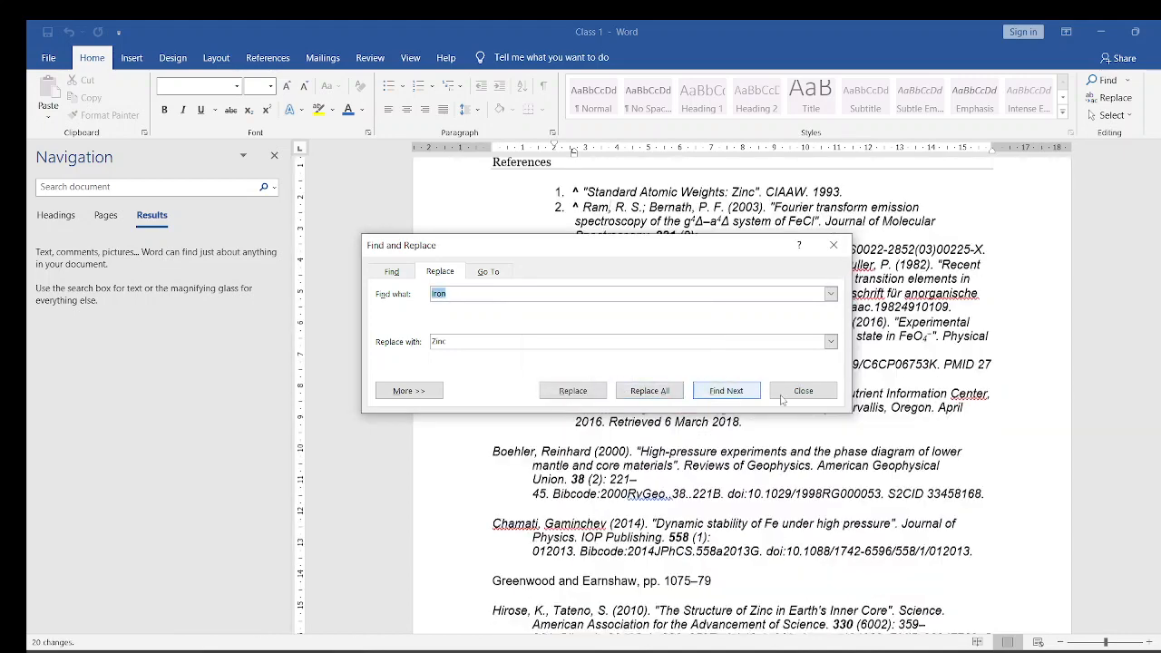
click(803, 392)
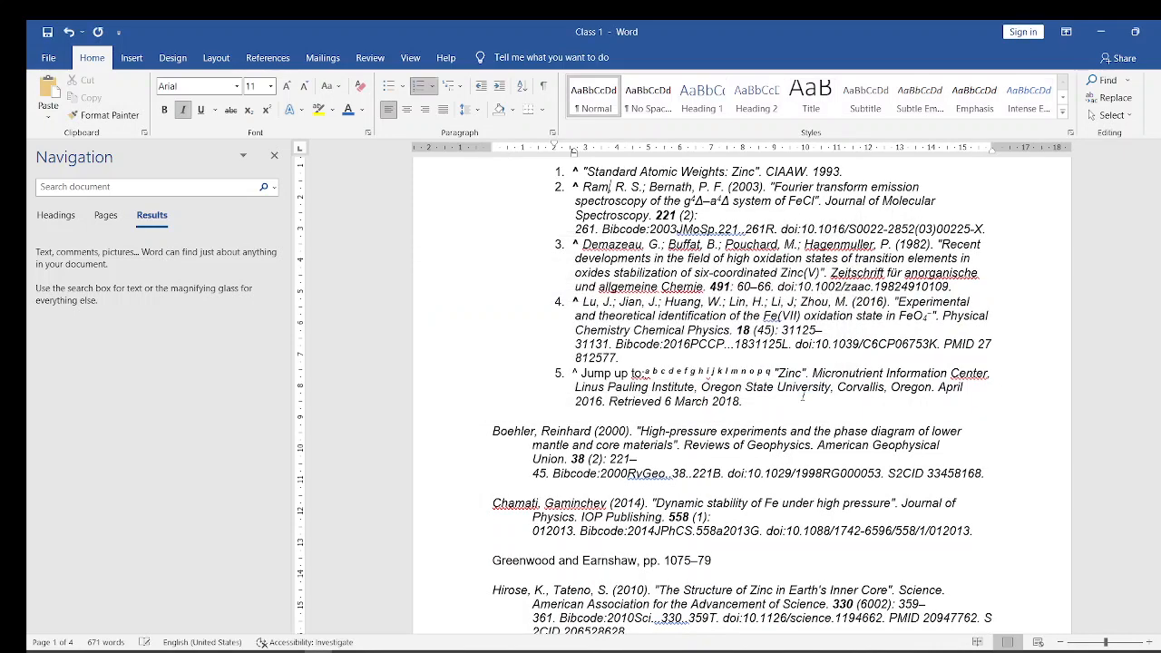
drag(1160, 323, 1160, 297)
drag(1159, 196, 1159, 186)
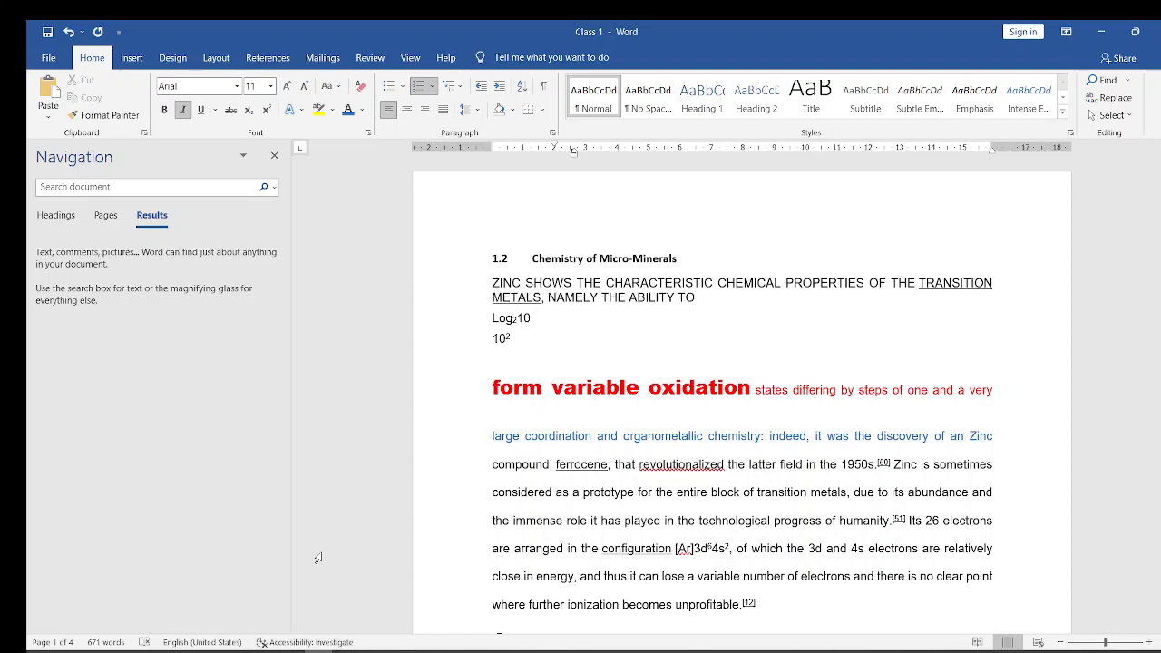
- Switch to the PowerPoint presentation, show the "Spell Check, Grammer and the Saving" slide, and return to the Class 1 document in Word
mouse_move(304, 651)
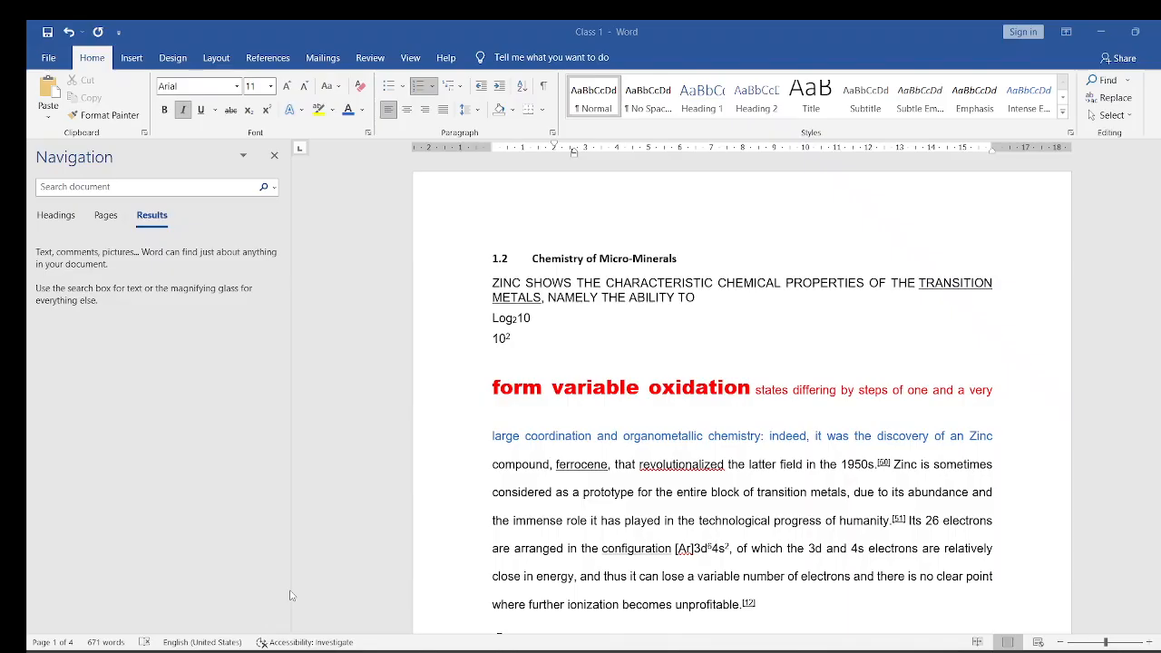
click(292, 596)
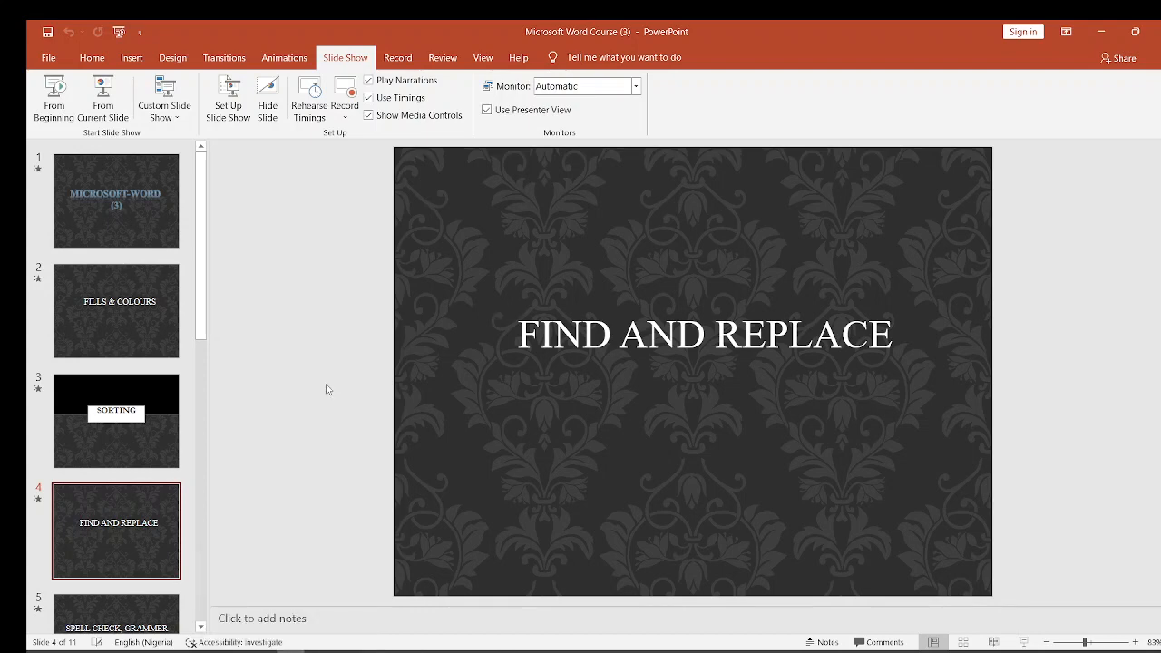
key(Down)
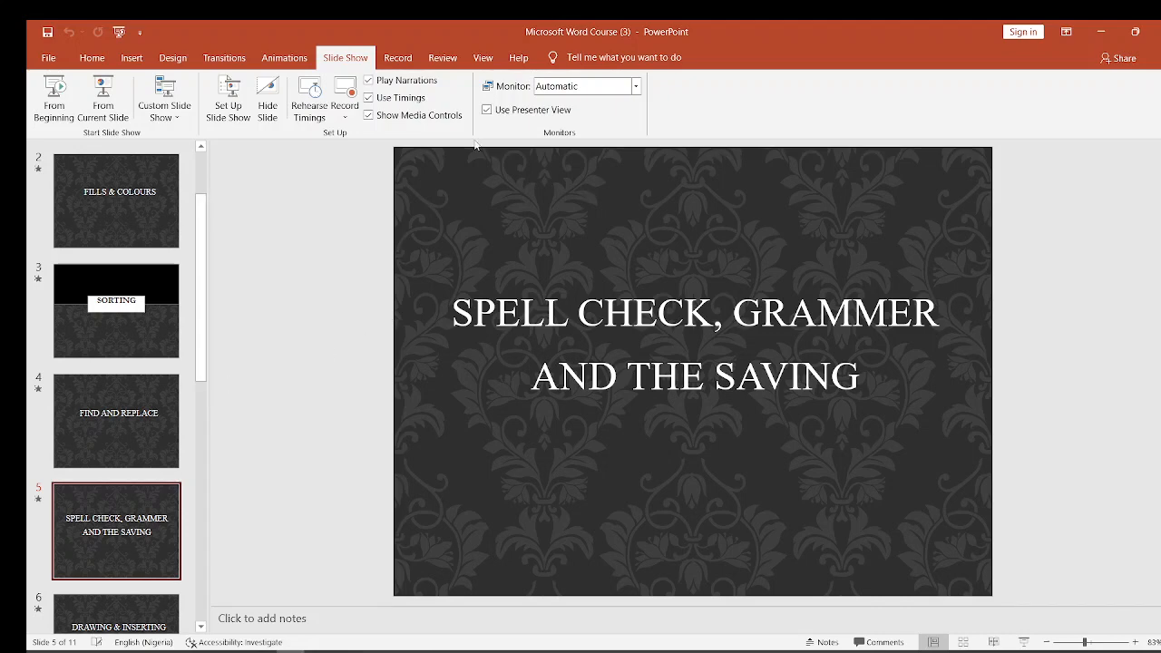
click(1096, 31)
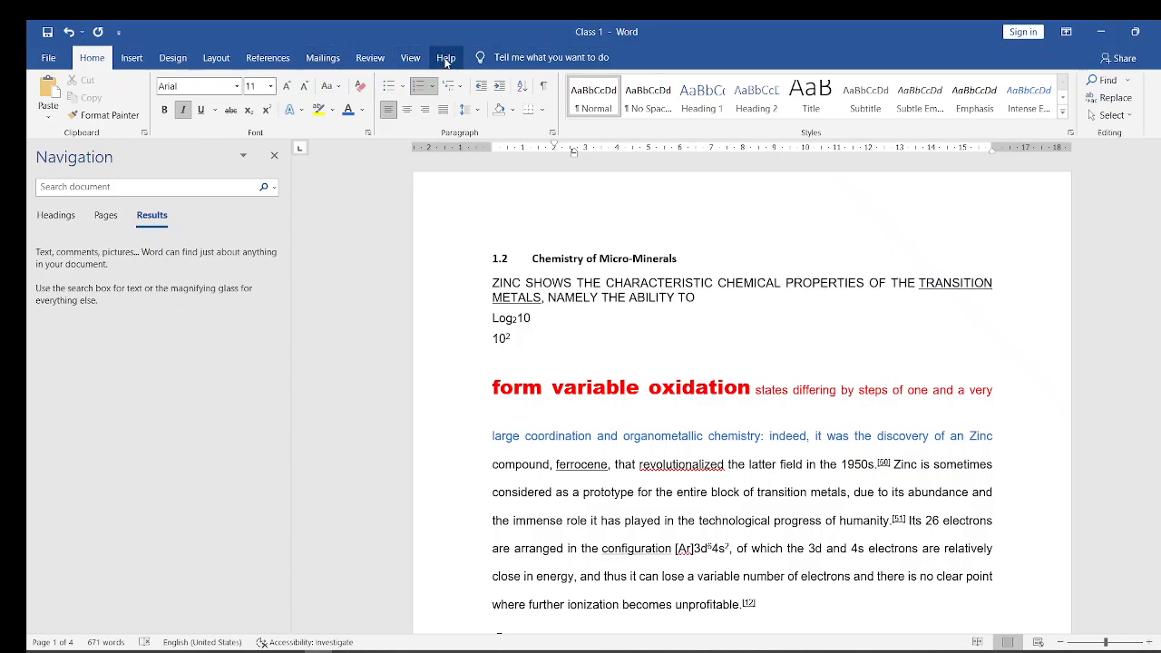
click(411, 58)
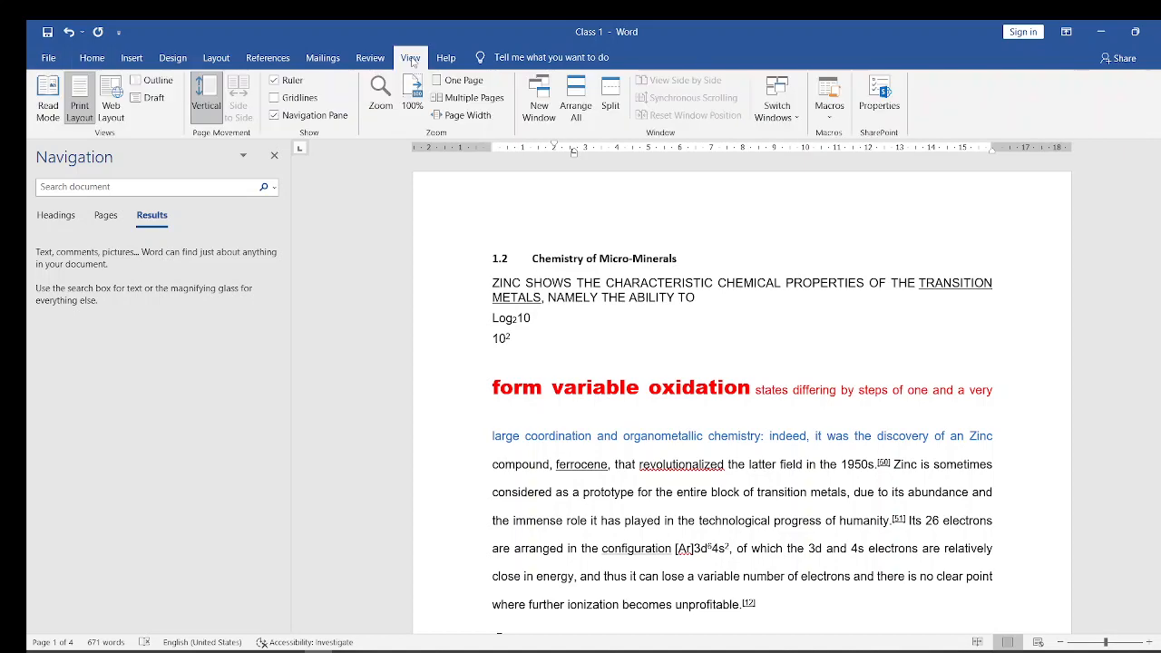
click(369, 59)
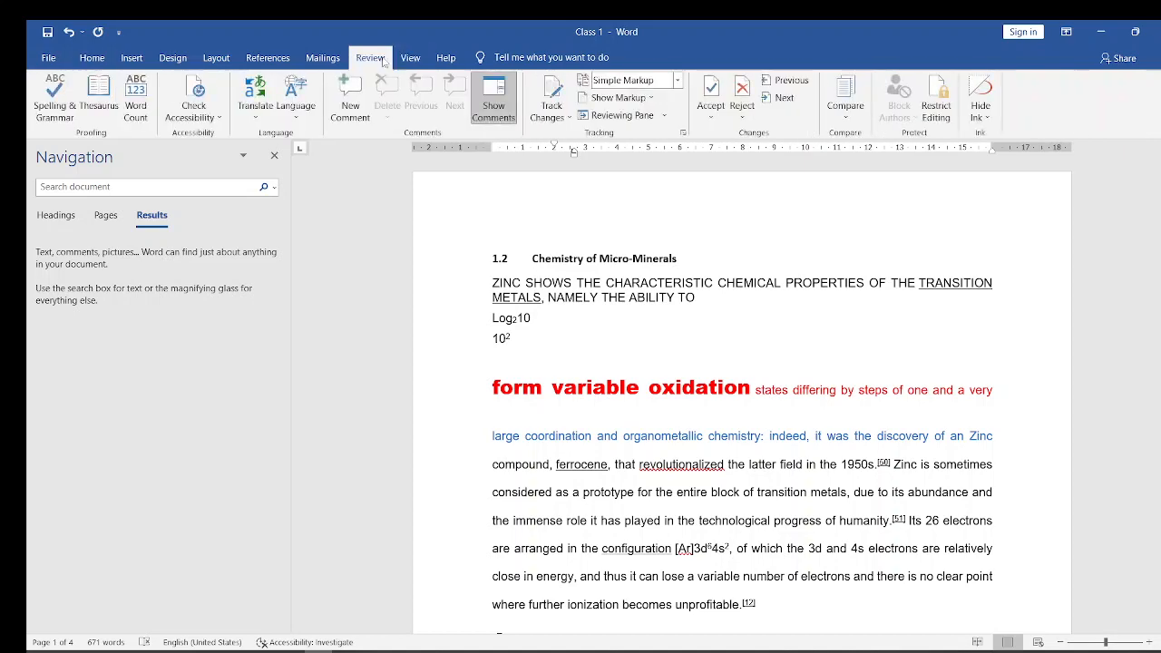
click(89, 60)
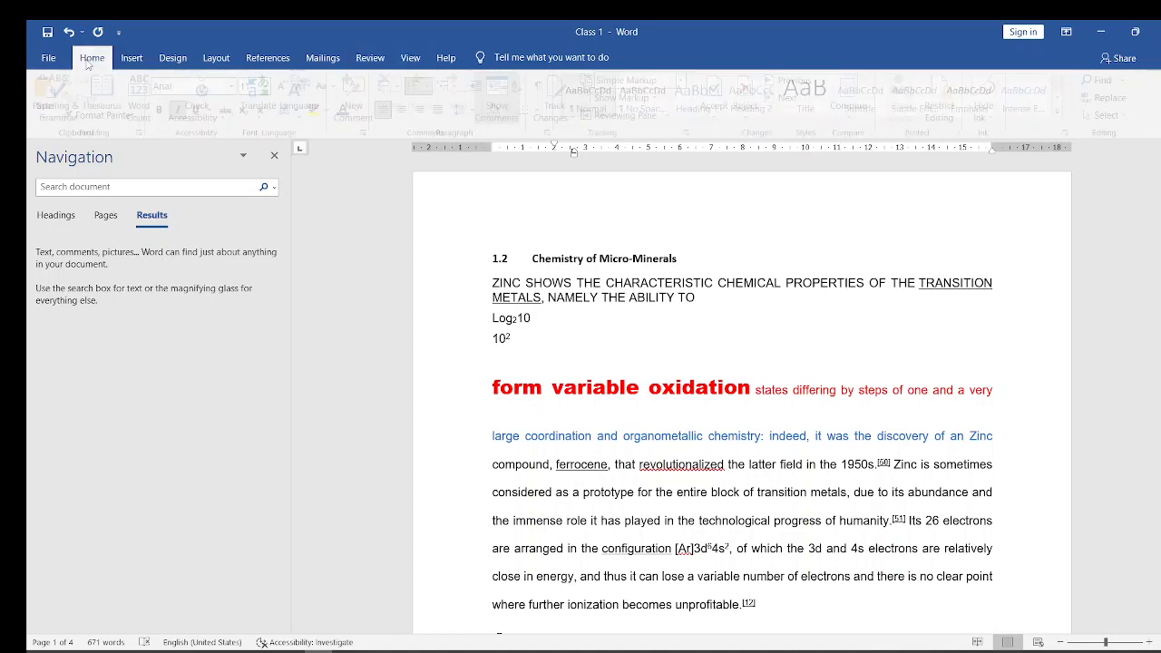
- Show the word count statistics for the Class 1 document and close them
click(371, 60)
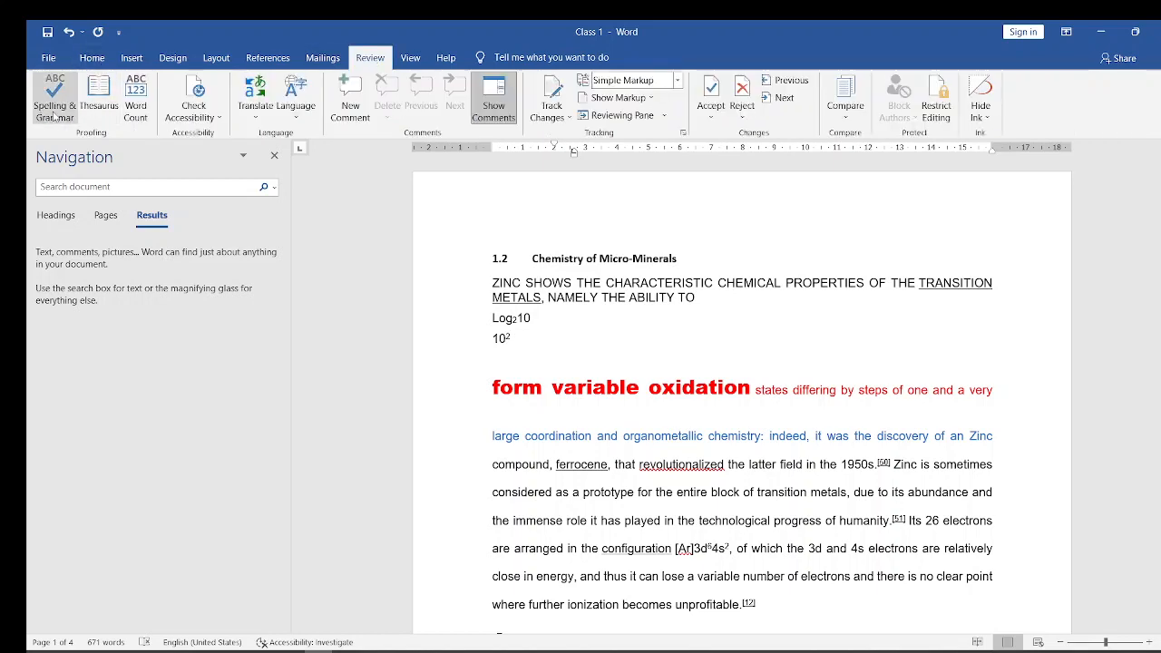
click(136, 103)
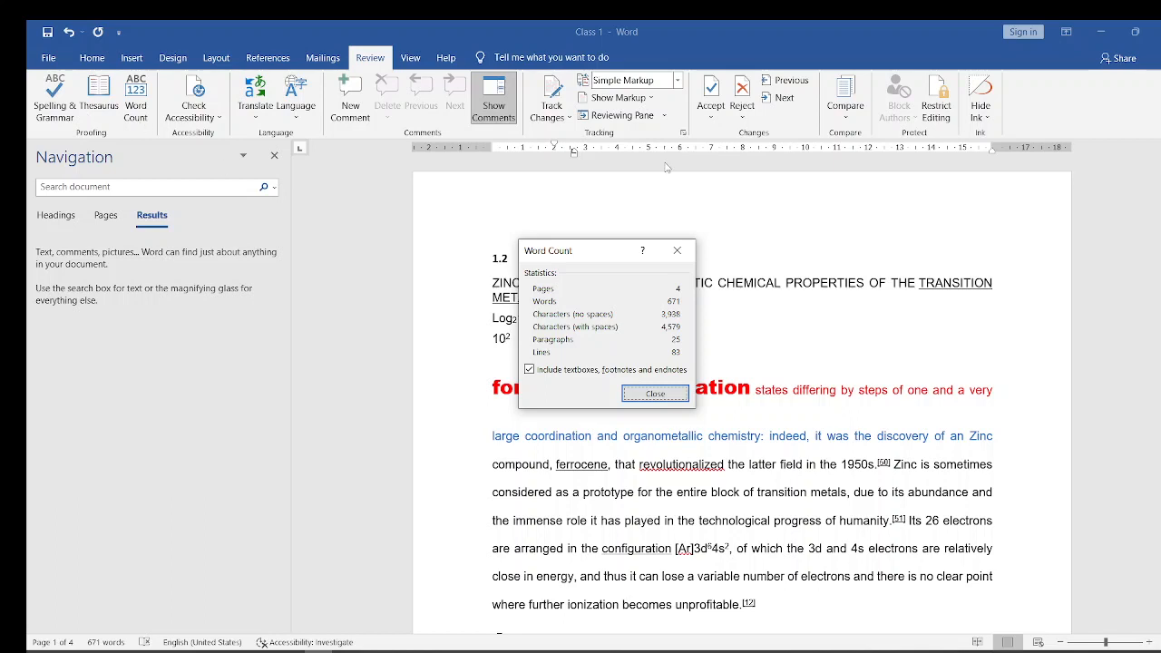
click(676, 251)
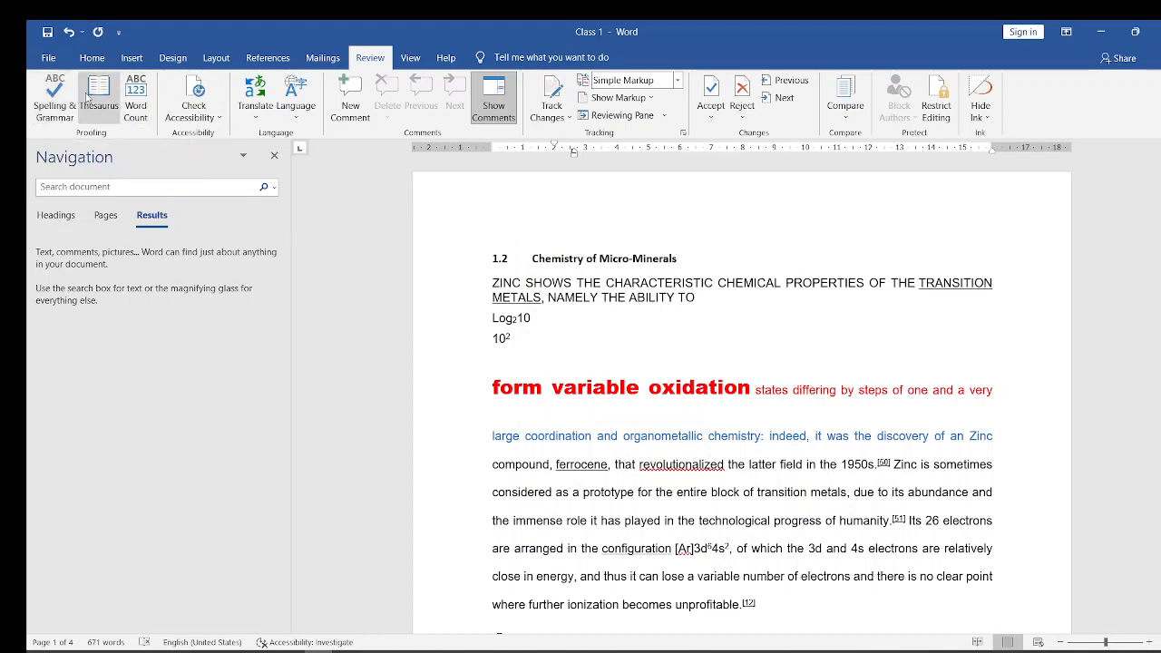
- Run the spelling and grammar check, examine the grammar suggestion for the Bibcode text in the second reference, and close the check
click(54, 109)
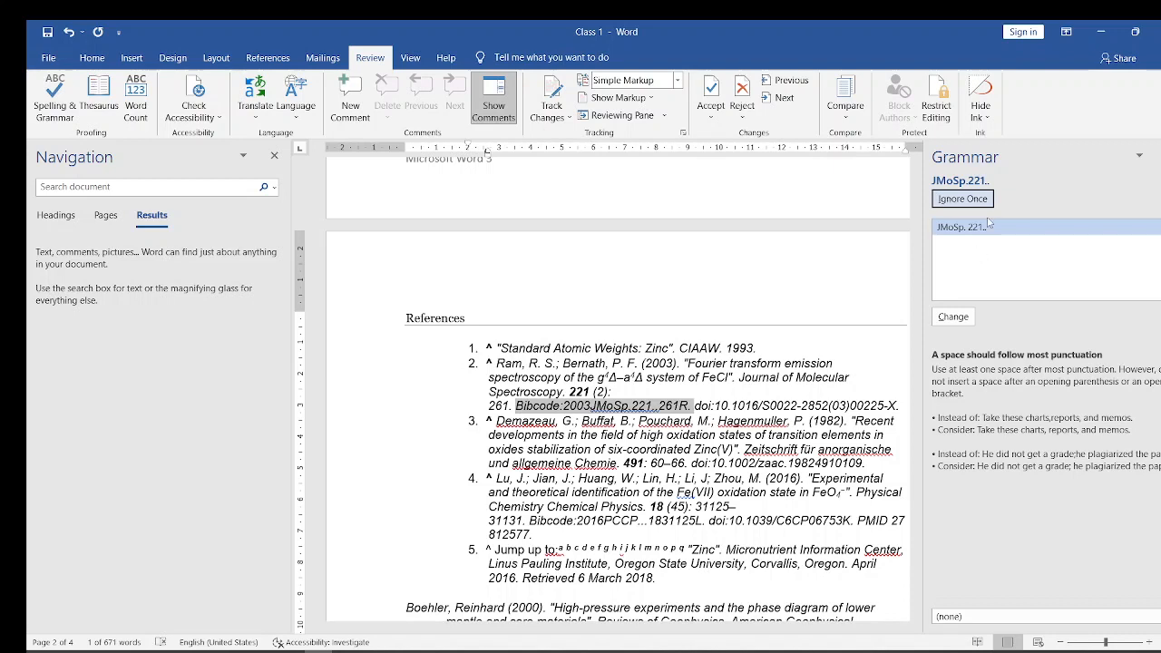
click(990, 227)
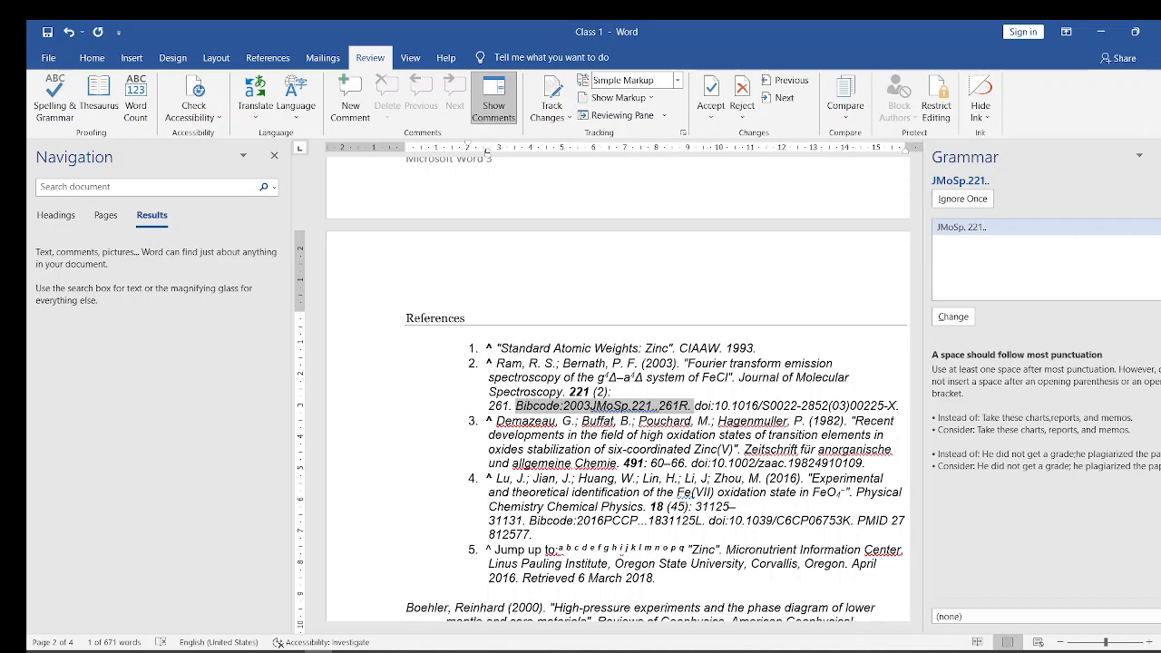
click(92, 109)
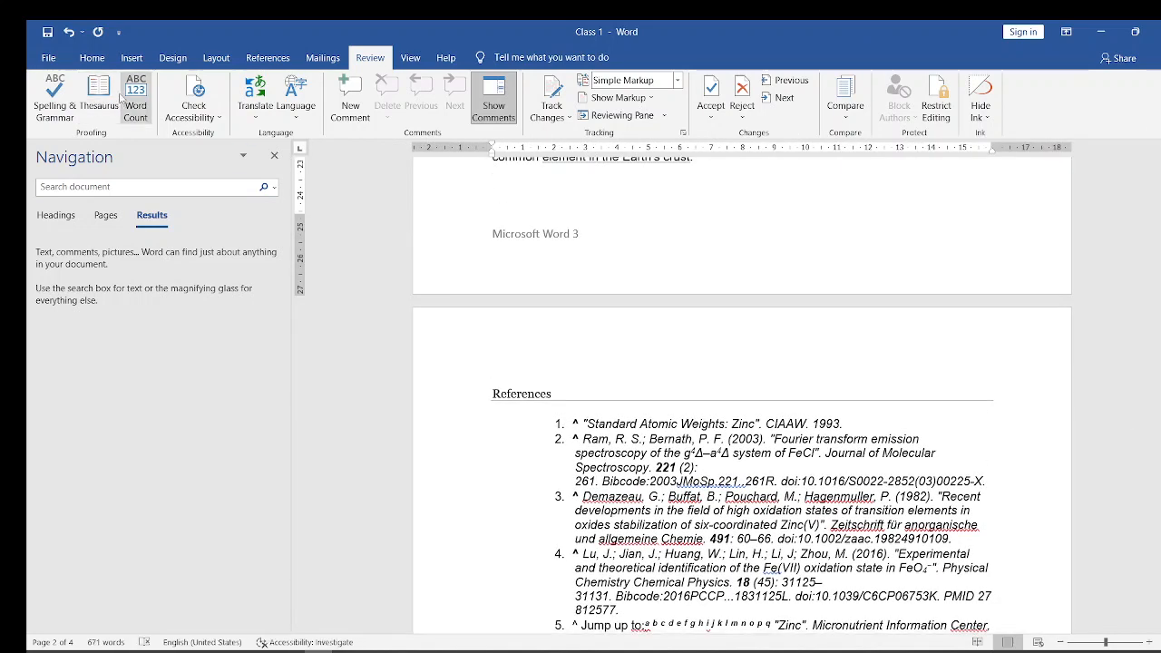
click(50, 104)
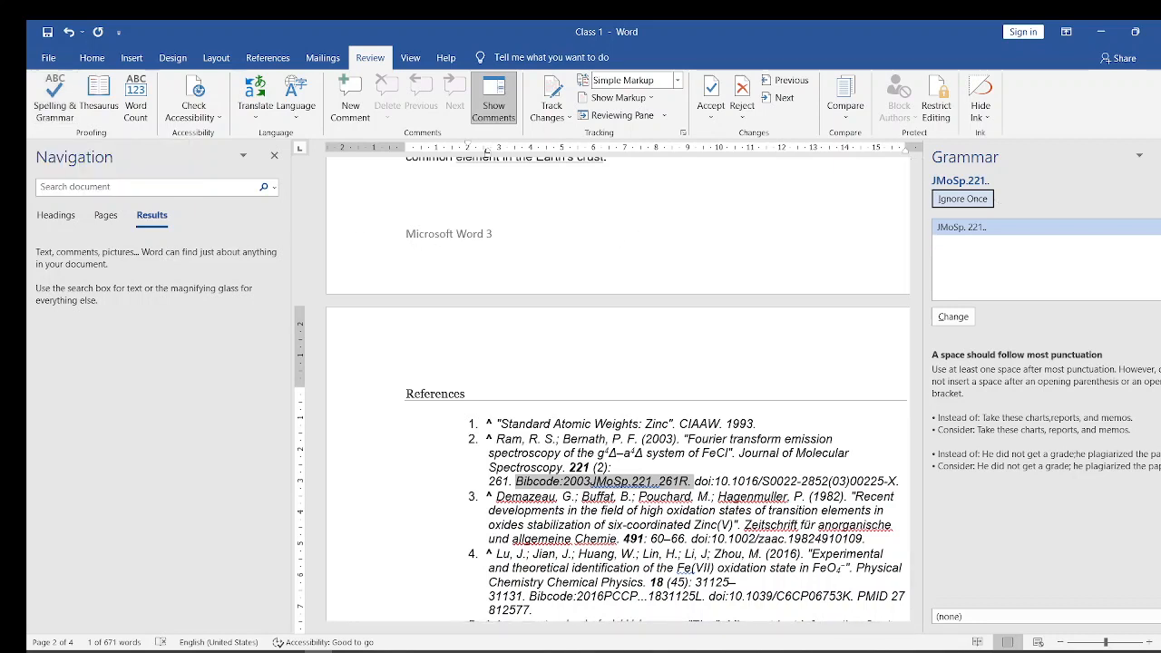
drag(924, 237, 1111, 237)
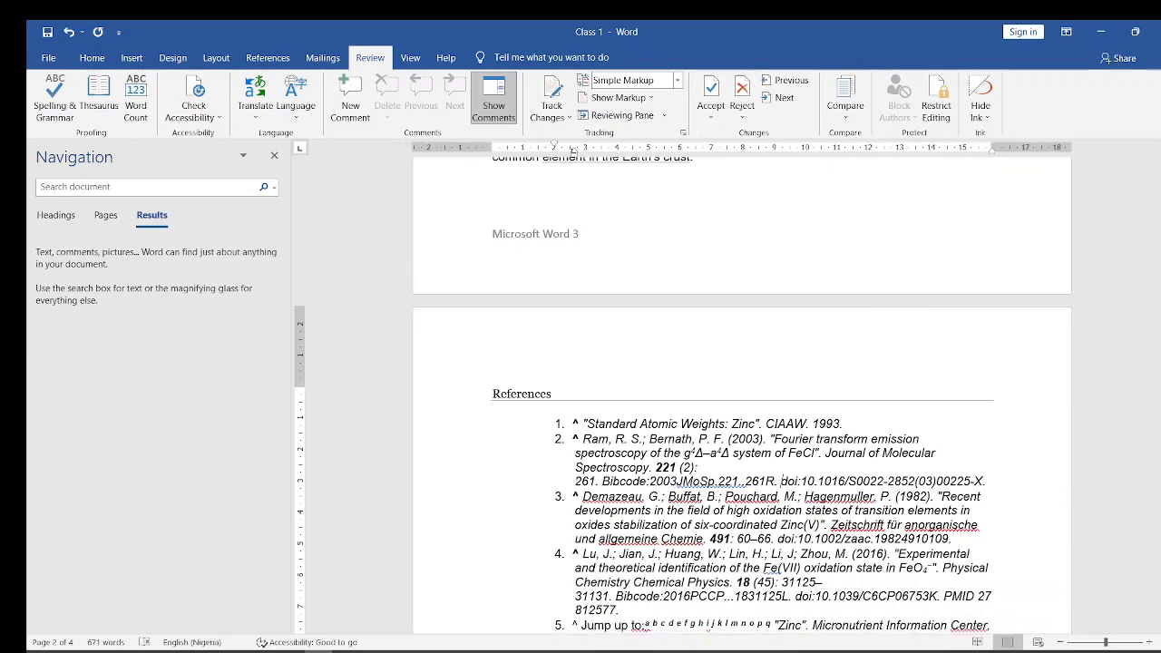
- Enter a person's first name on the blank line above "TYPES OF FRUIT" on page 2
drag(1160, 295, 1160, 418)
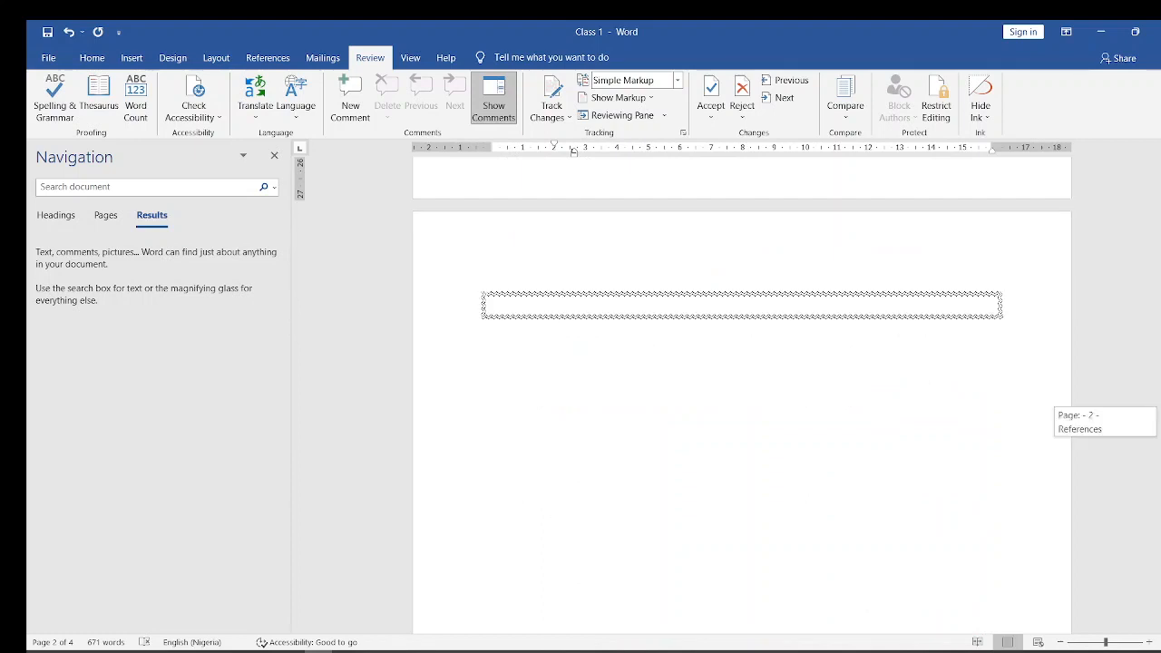
scroll(812, 290, up, 5)
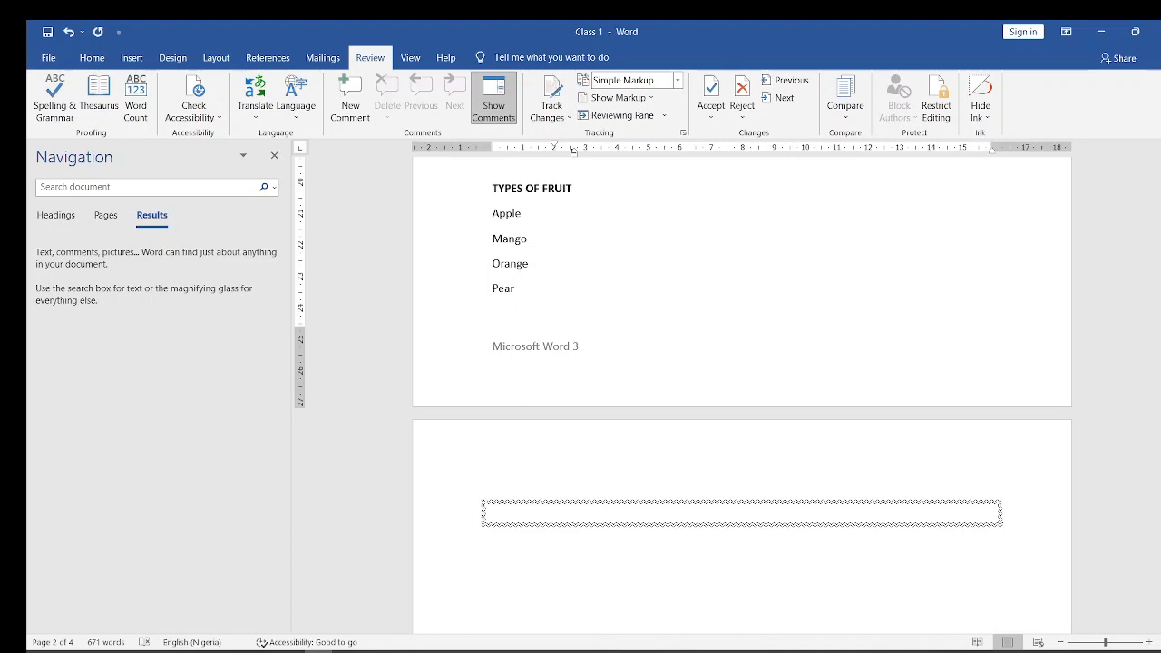
scroll(525, 352, up, 2)
click(525, 352)
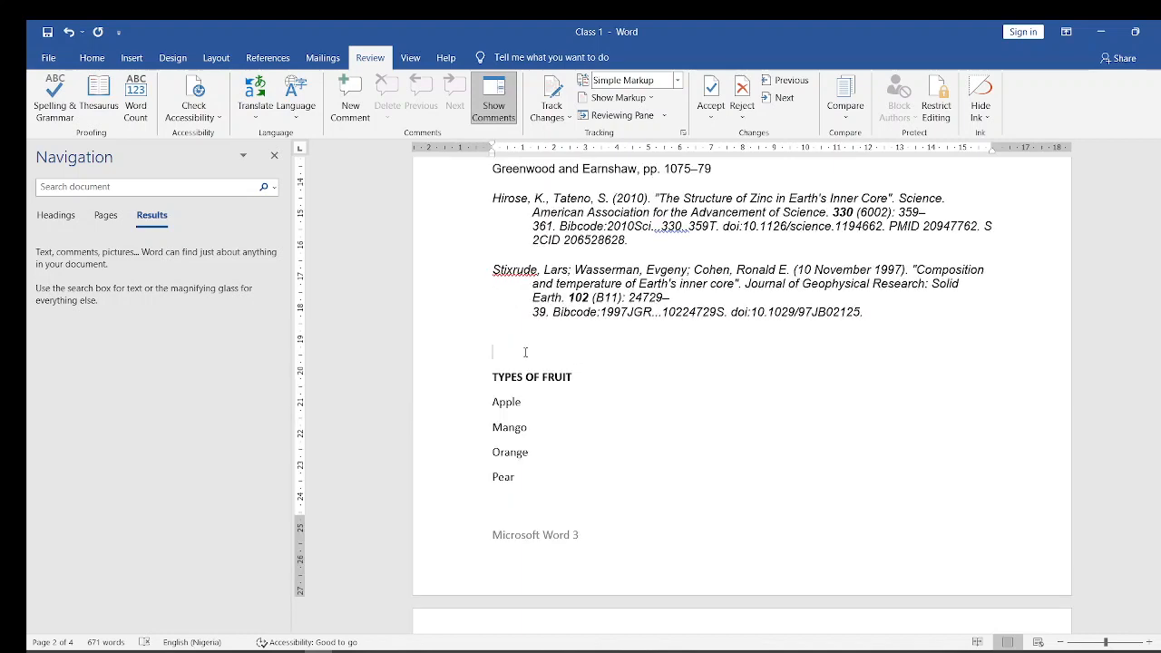
text(A)
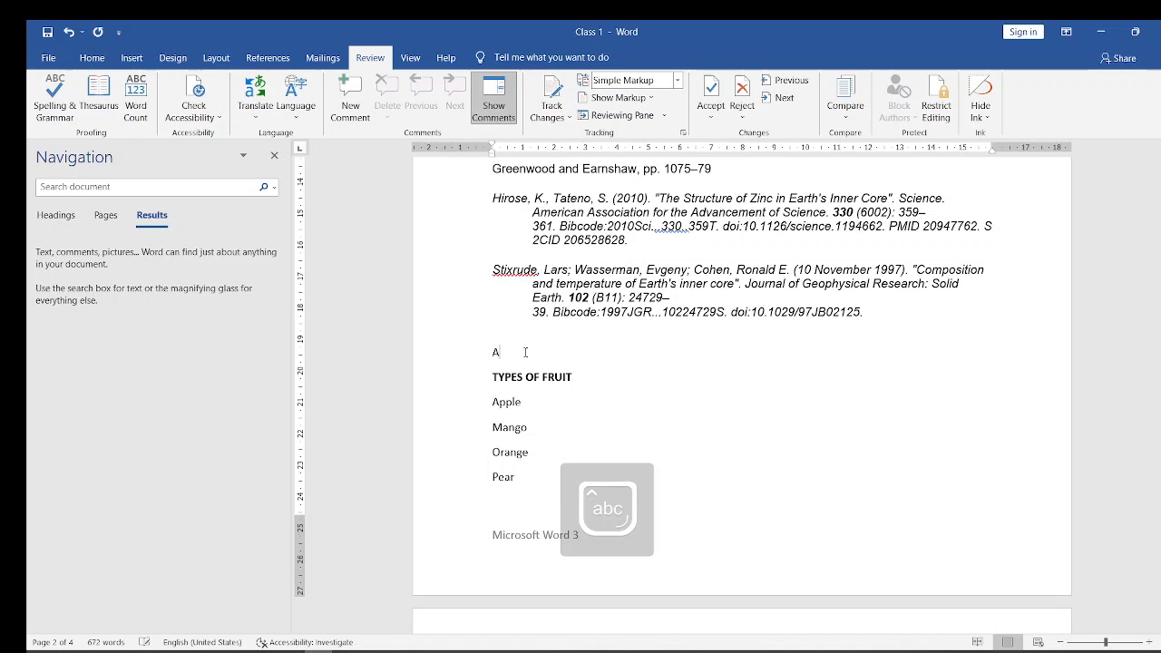
text(niekan)
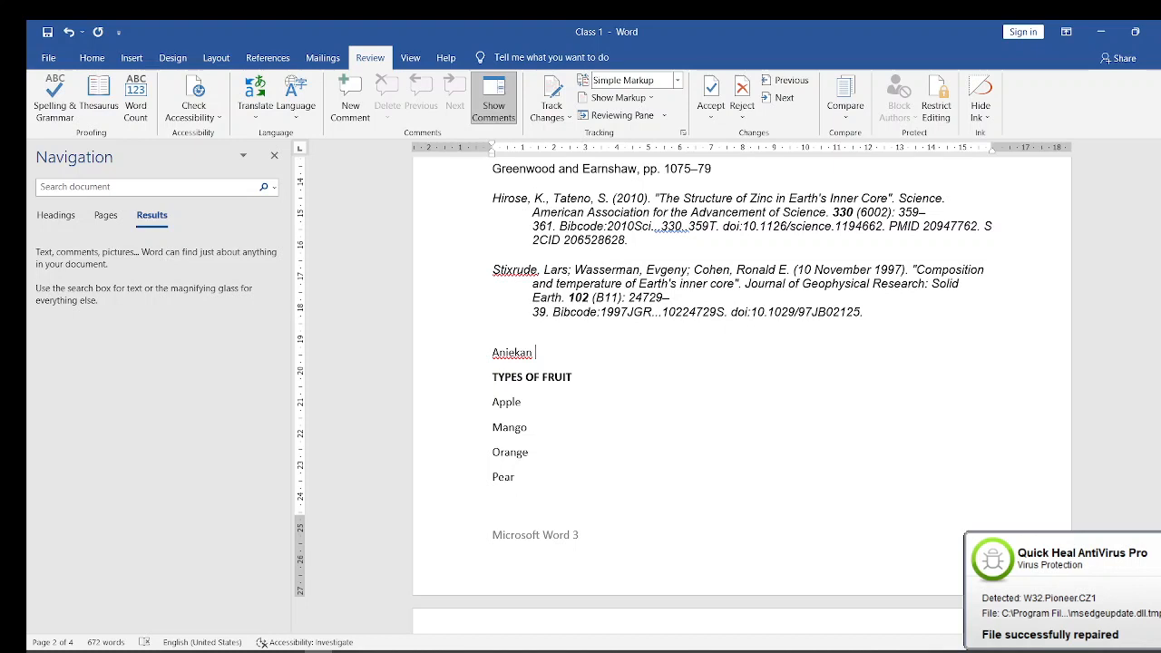
- Spell-check the entered first name, add it to the dictionary, continue checking the rest of the document, and close the check
drag(552, 353, 490, 353)
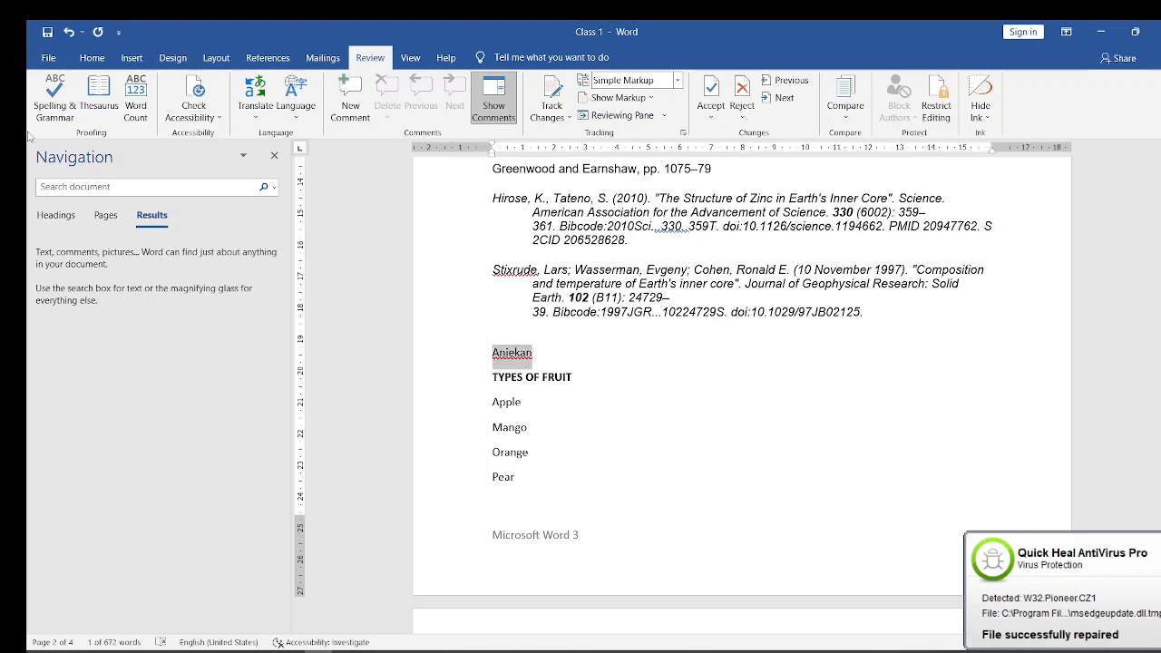
click(55, 108)
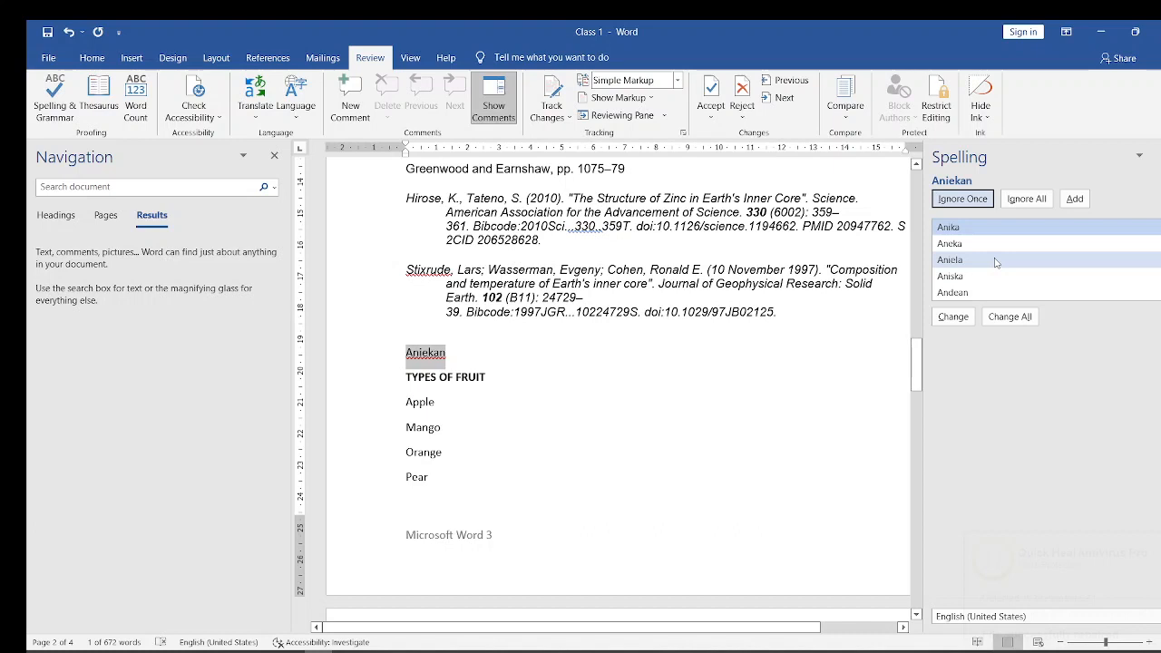
click(1073, 199)
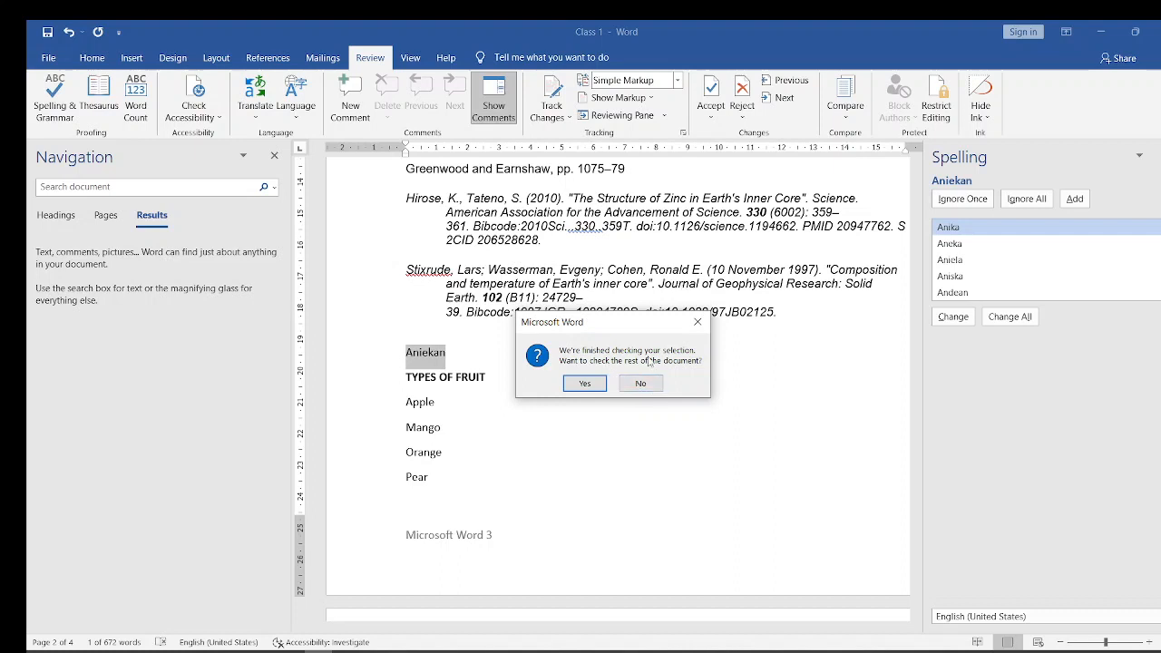
click(586, 384)
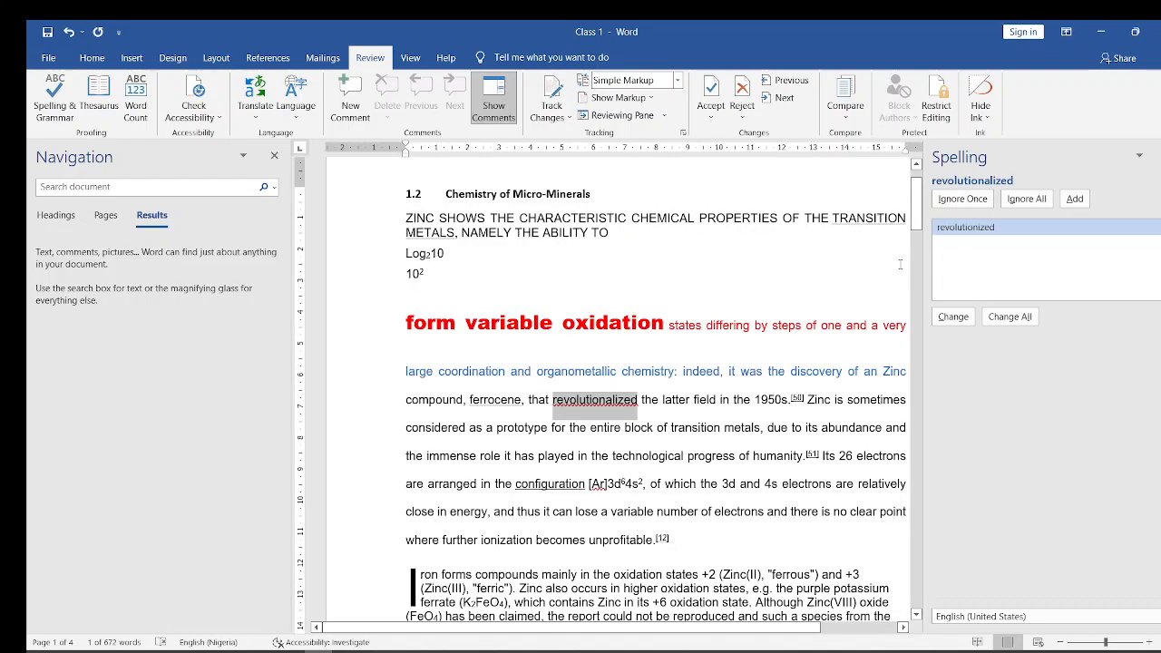
click(965, 233)
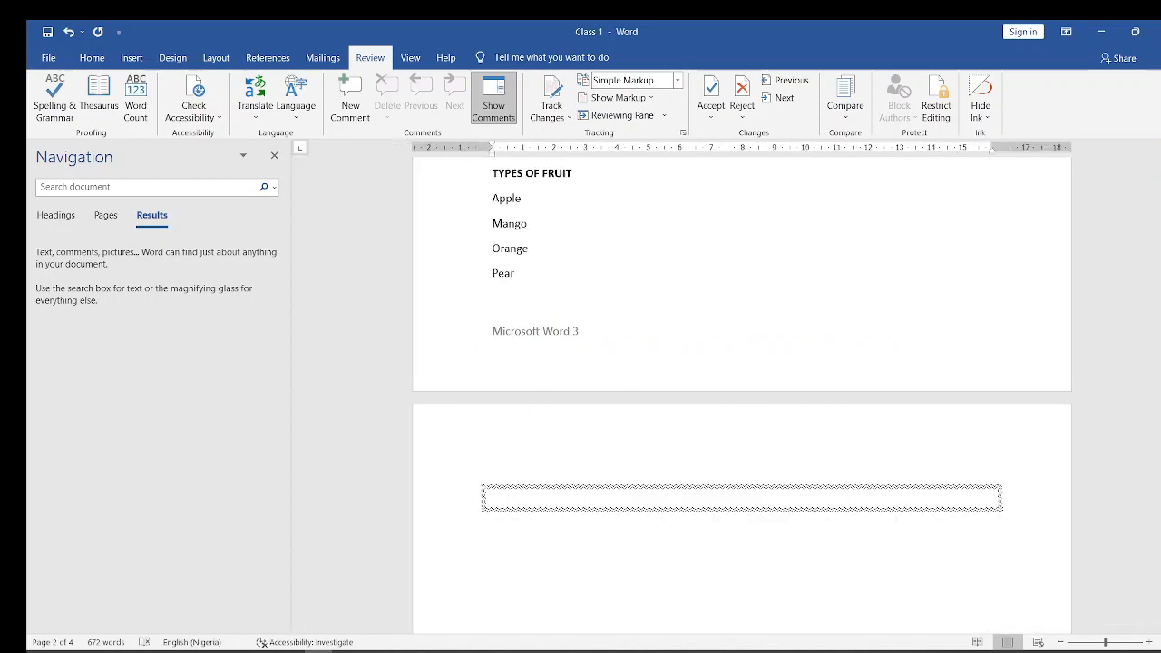
- Run the spelling check again on the first name above "TYPES OF FRUIT" and agree to check the rest of the document
scroll(535, 362, up, 3)
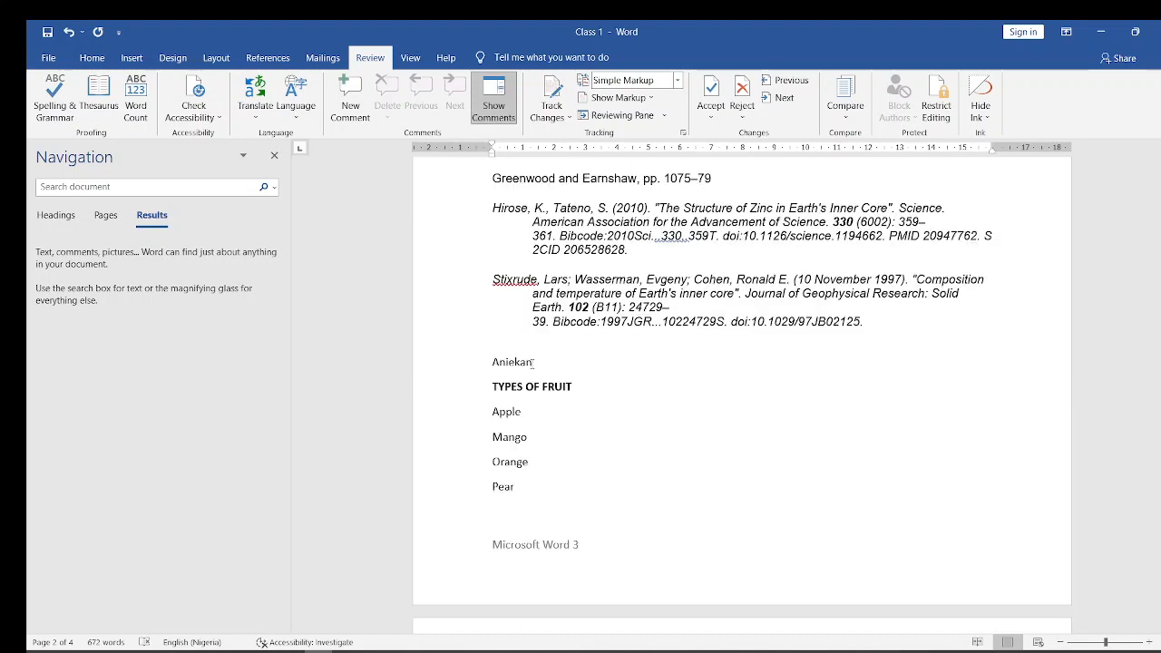
double_click(534, 362)
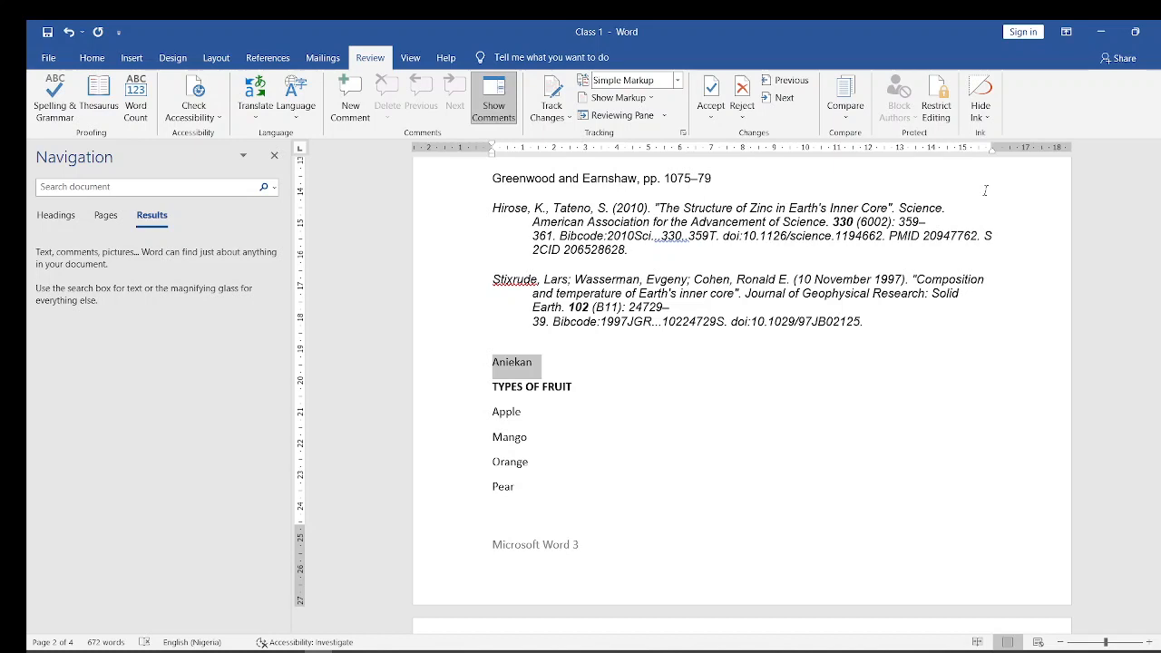
key(F7)
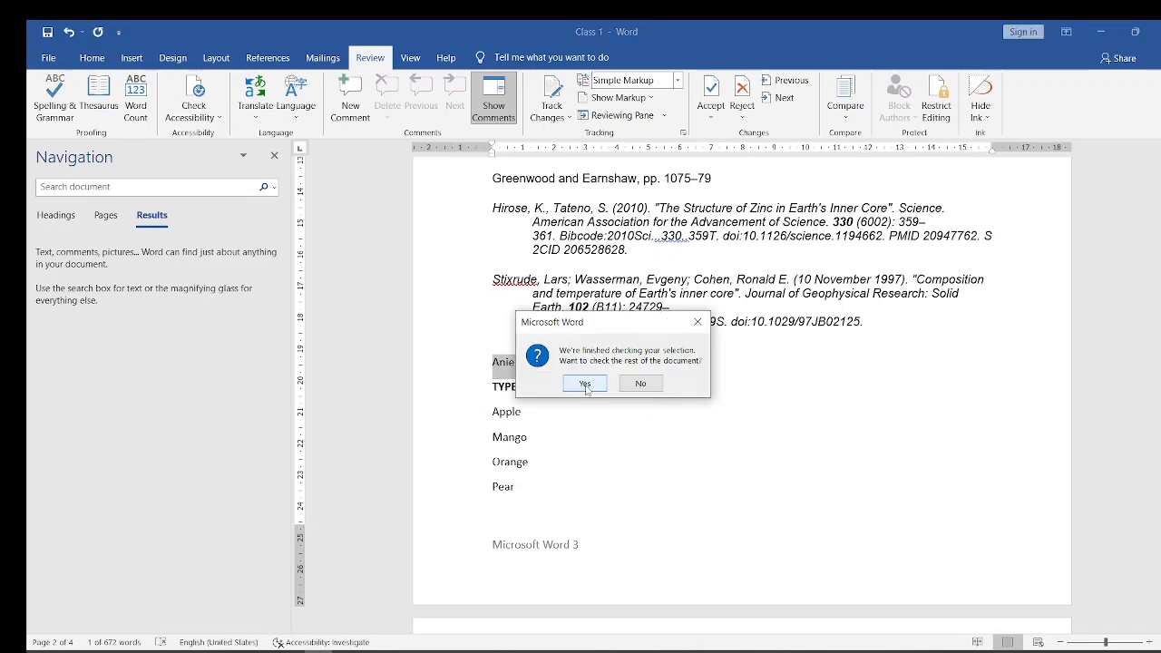
click(585, 384)
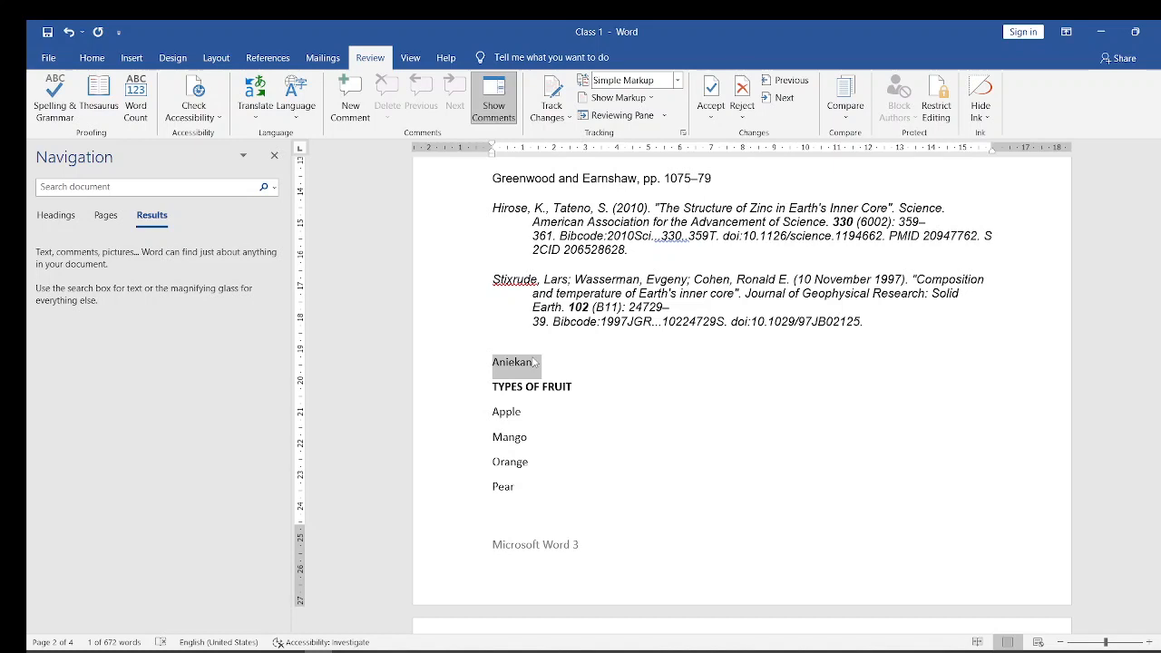
- Add the nonsense word "shgnsgnfn" after the first name above "TYPES OF FRUIT"
click(534, 362)
text(shgns)
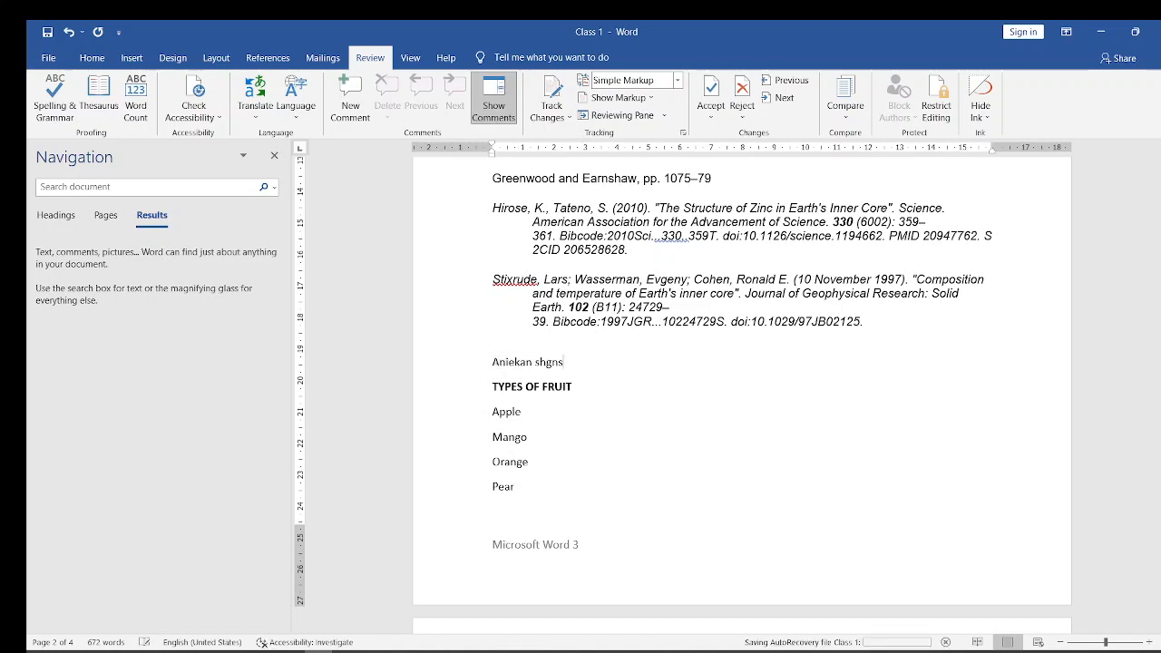
text(gnfn)
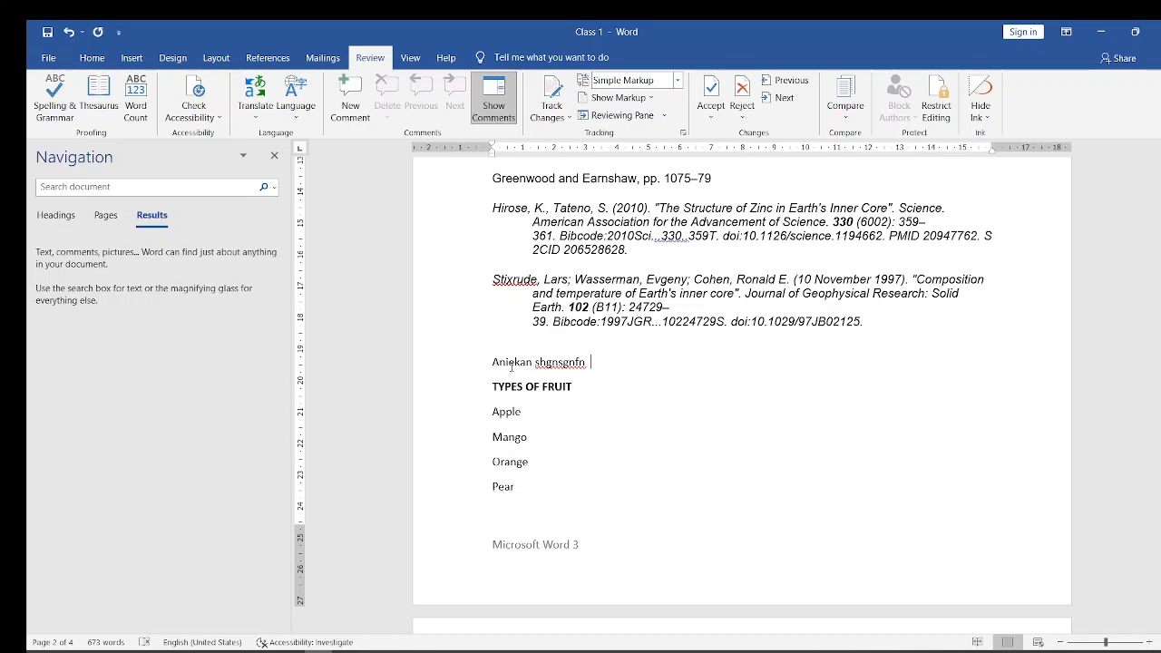
- Enter the same first name at the end of the last reference and delete it again
click(887, 327)
key(Caps_Lock)
text(A)
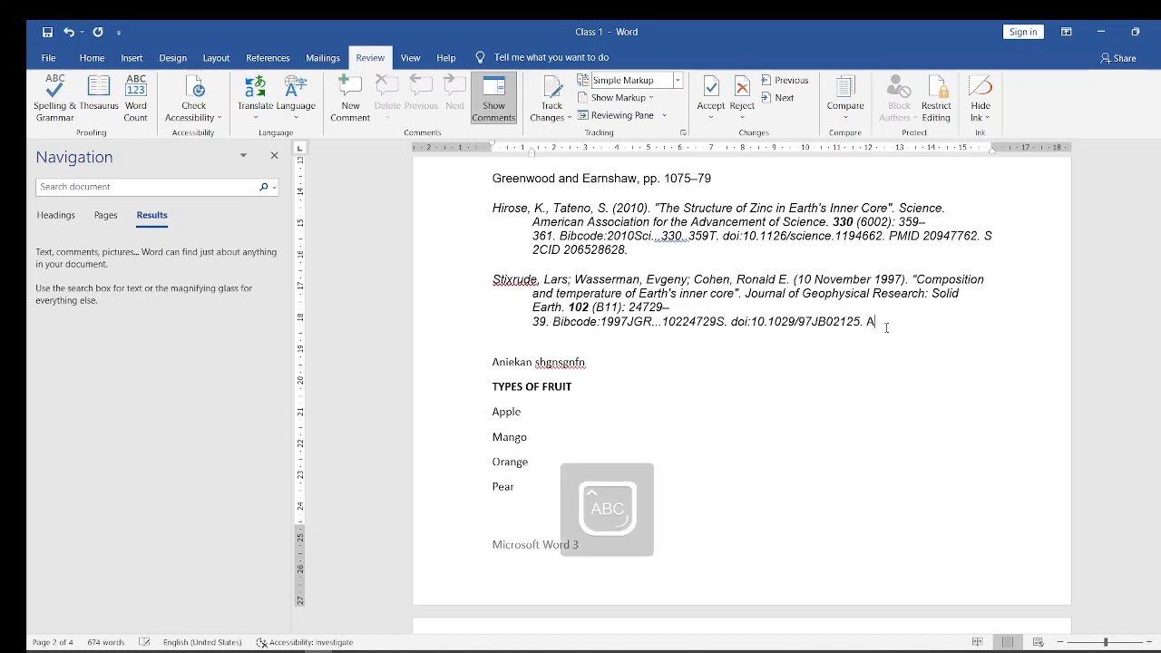
key(Caps_Lock)
text(niekan)
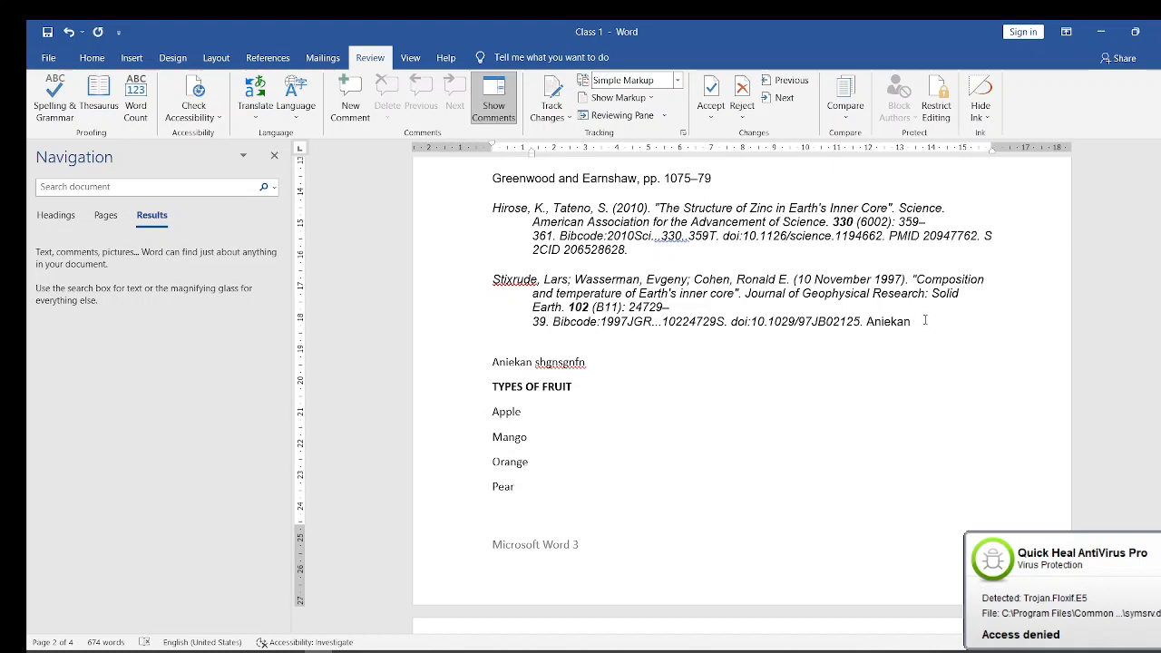
key(BackSpace)
key(BackSpace)
key(BackSpace)
key(BackSpace)
key(BackSpace)
key(BackSpace)
key(BackSpace)
key(BackSpace)
key(BackSpace)
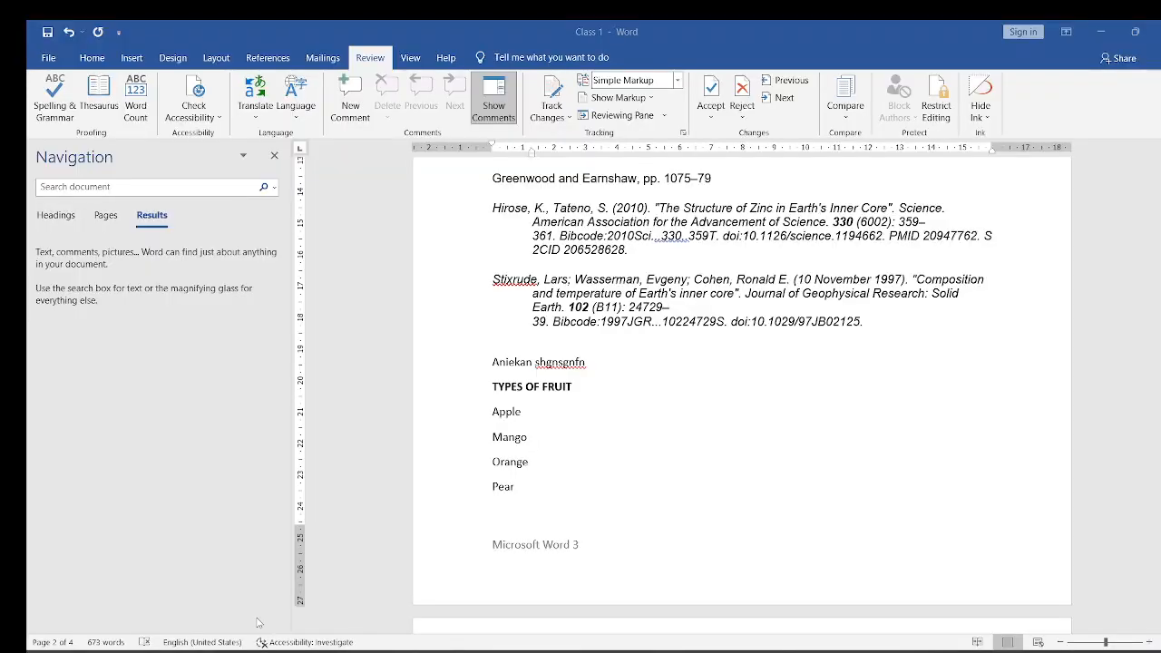
- Check the current slide in PowerPoint, return to Word, and save the Class 1 document
click(291, 650)
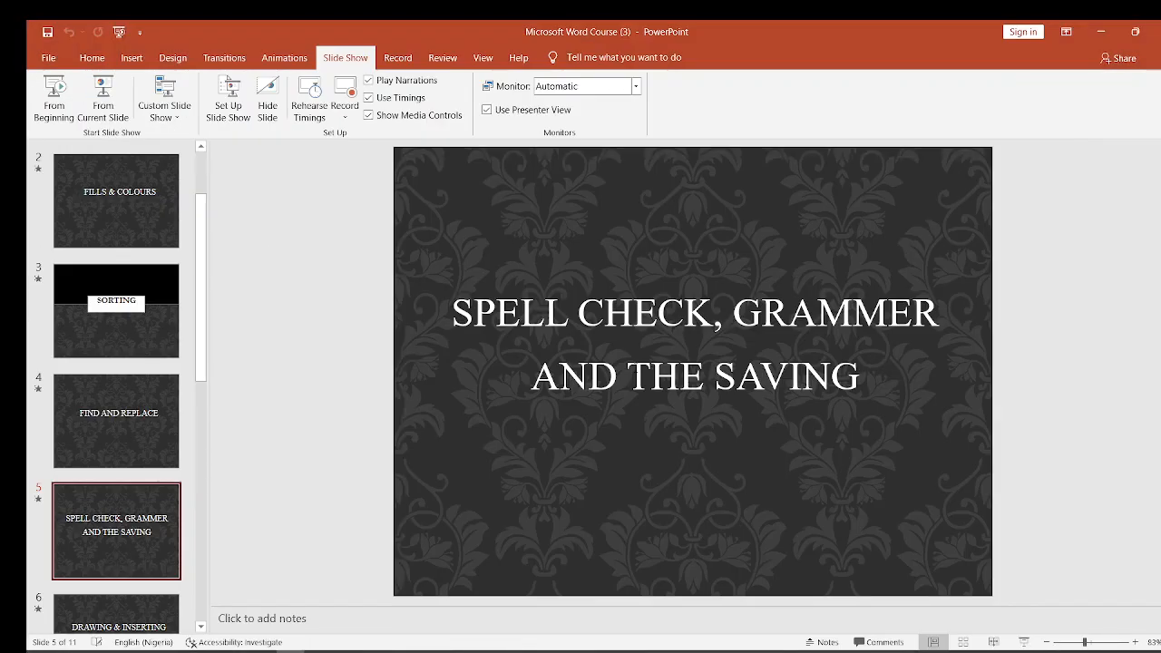
click(1100, 32)
key(ctrl+s)
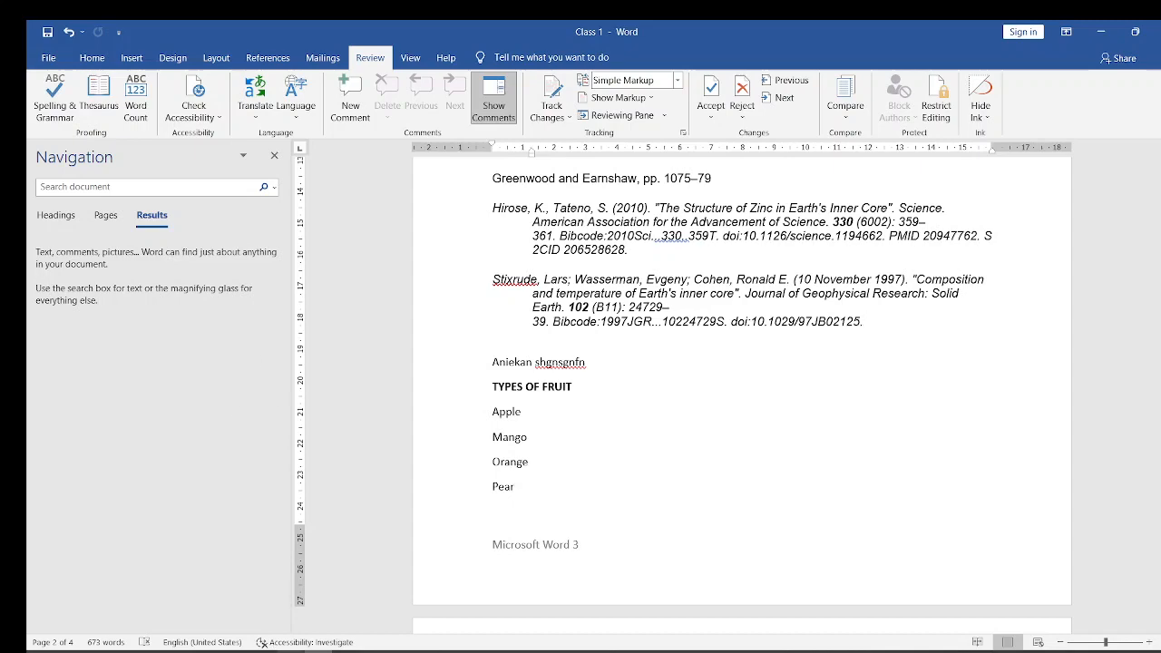
- Switch to the PowerPoint presentation, show the "Drawing & Inserting Table" slide, and return to the Class 1 document in Word
mouse_move(290, 651)
click(315, 576)
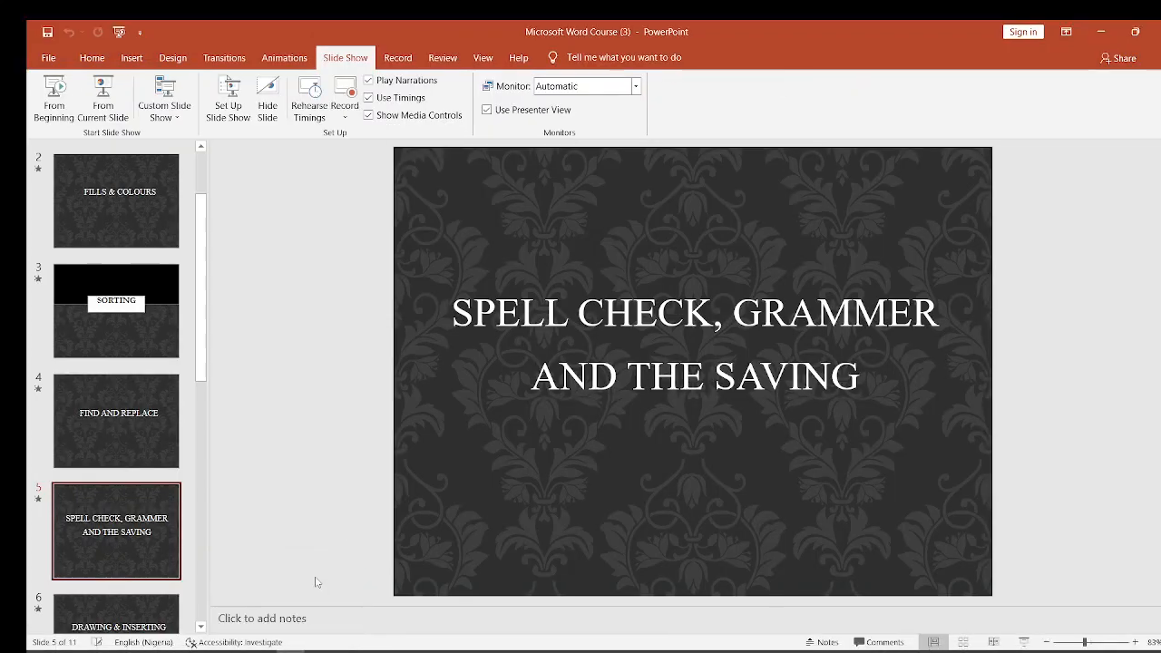
key(Down)
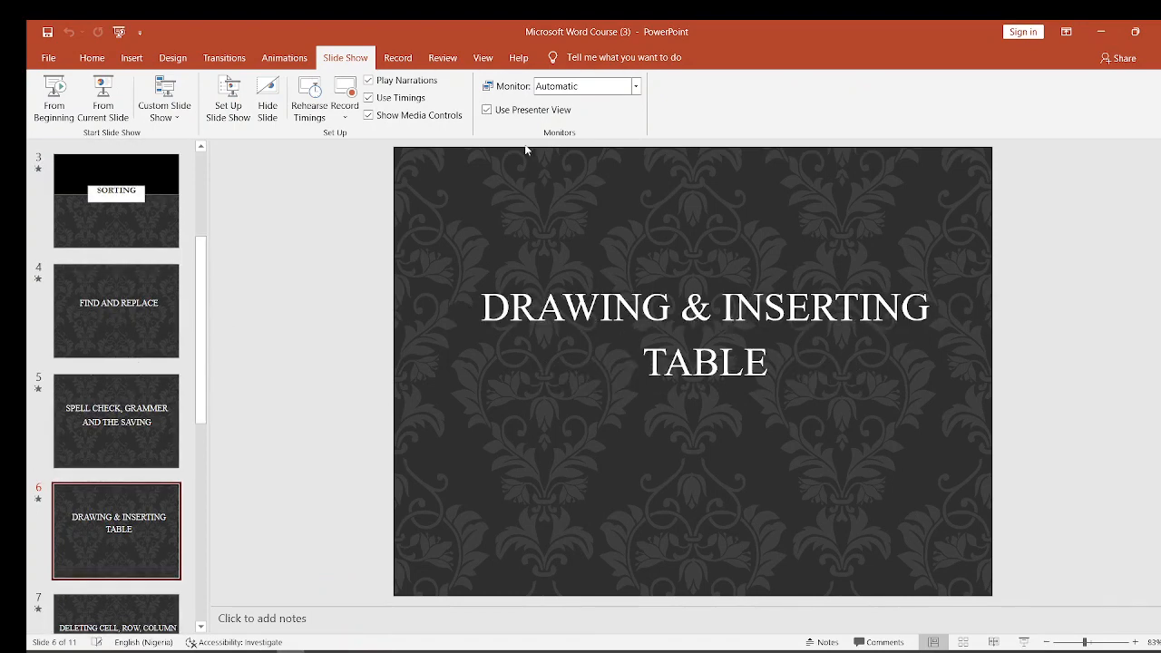
click(1101, 40)
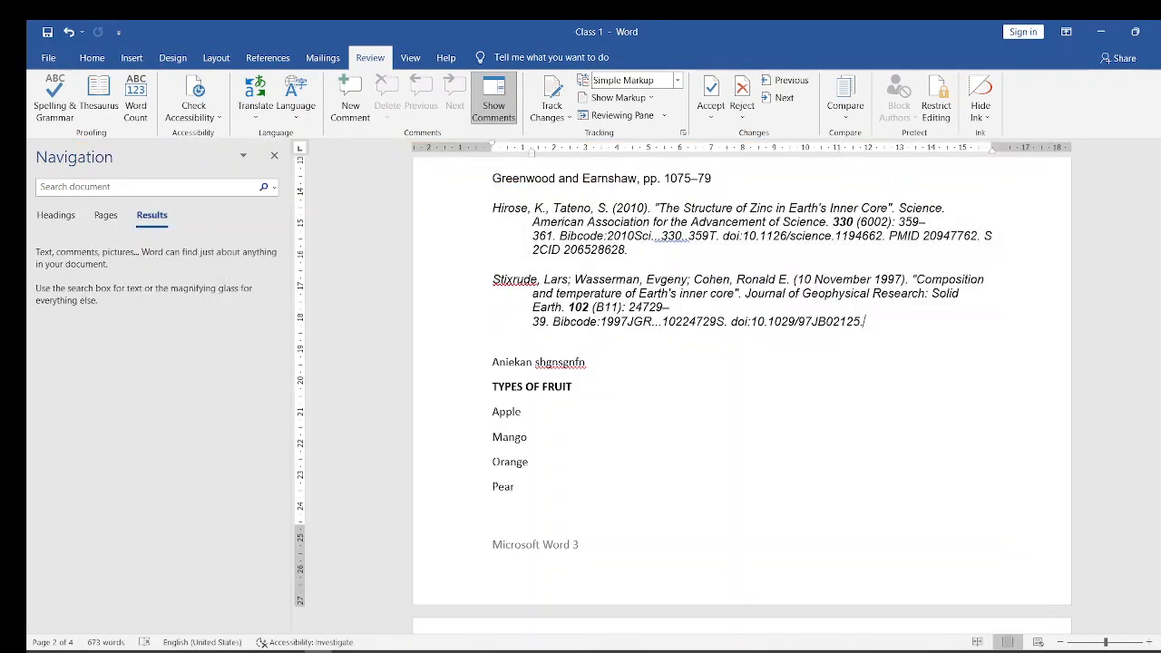
- Insert a table with 4 columns and 5 rows on the blank third page
drag(1160, 367, 1159, 431)
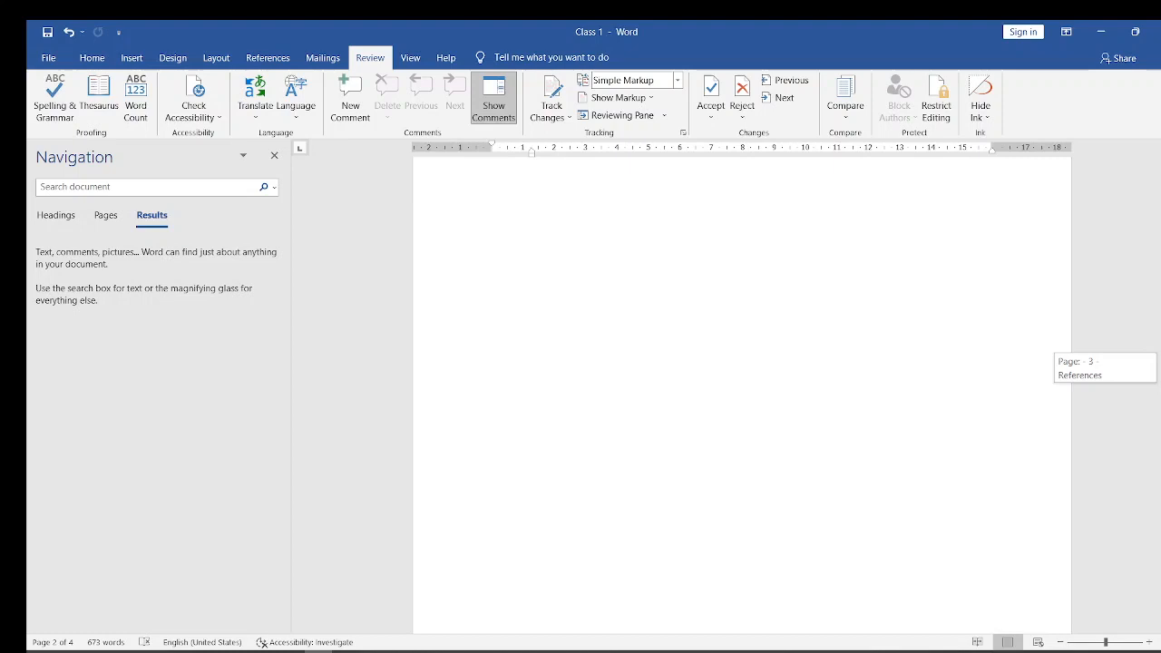
drag(1160, 367, 1160, 385)
scroll(512, 318, down, 5)
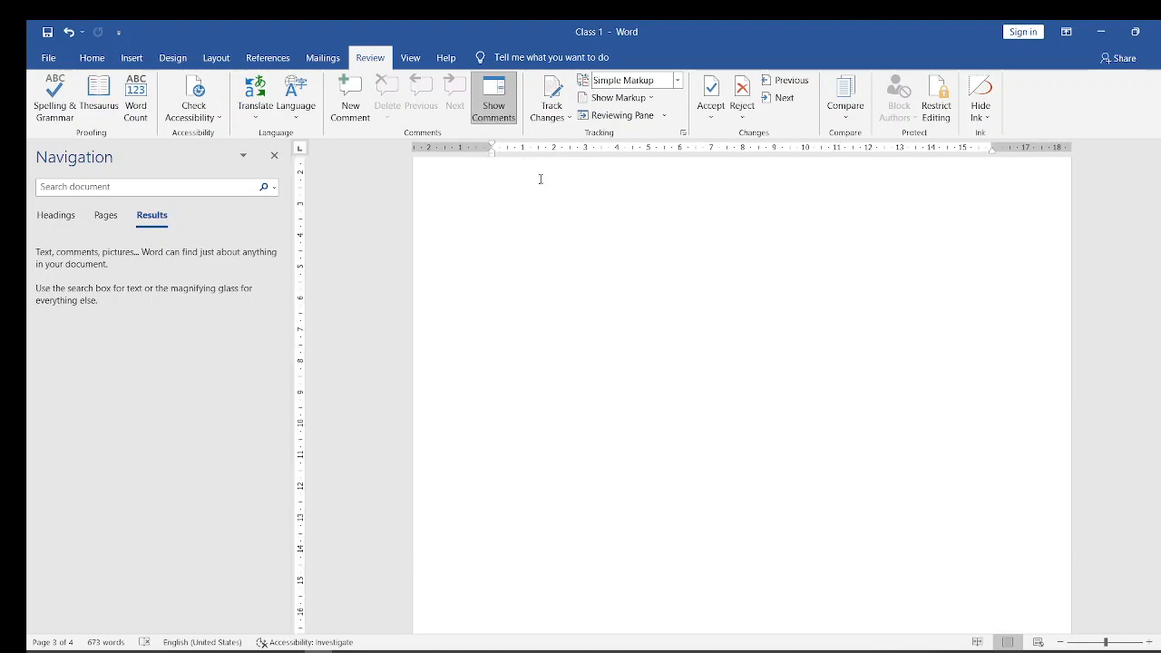
click(94, 62)
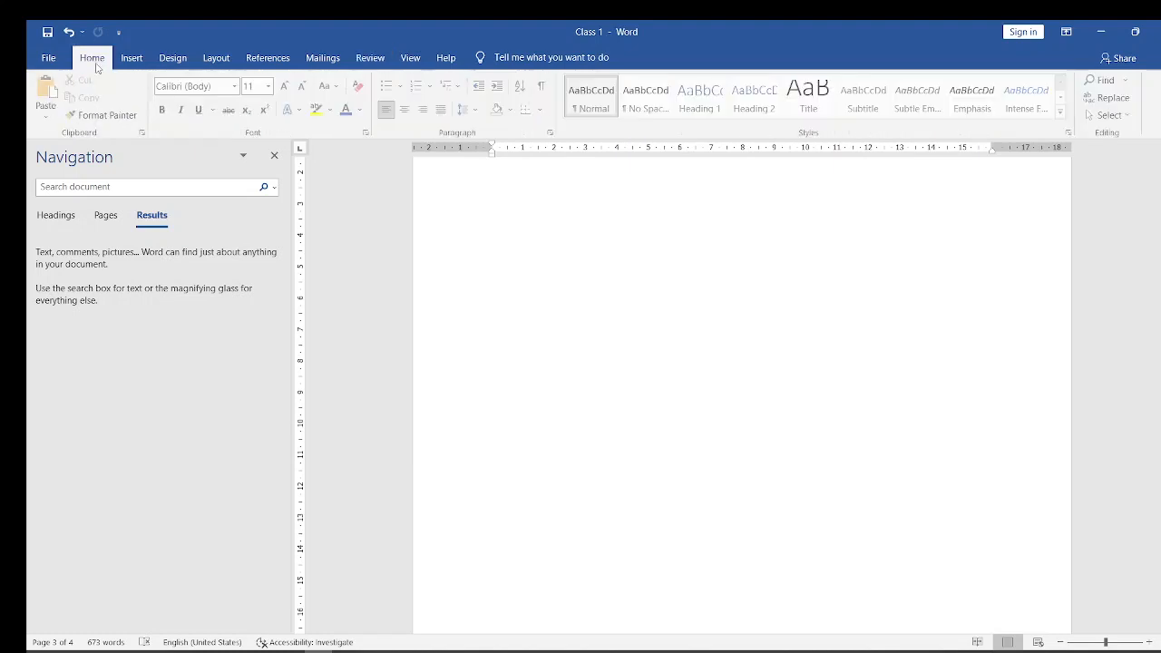
click(128, 60)
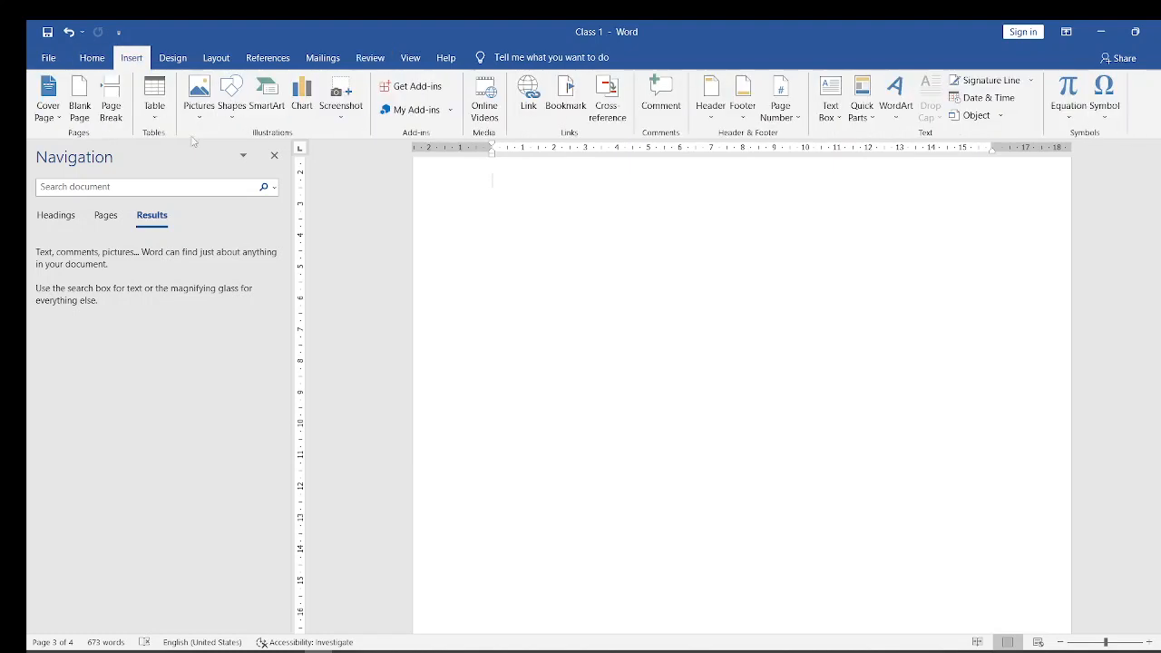
click(154, 101)
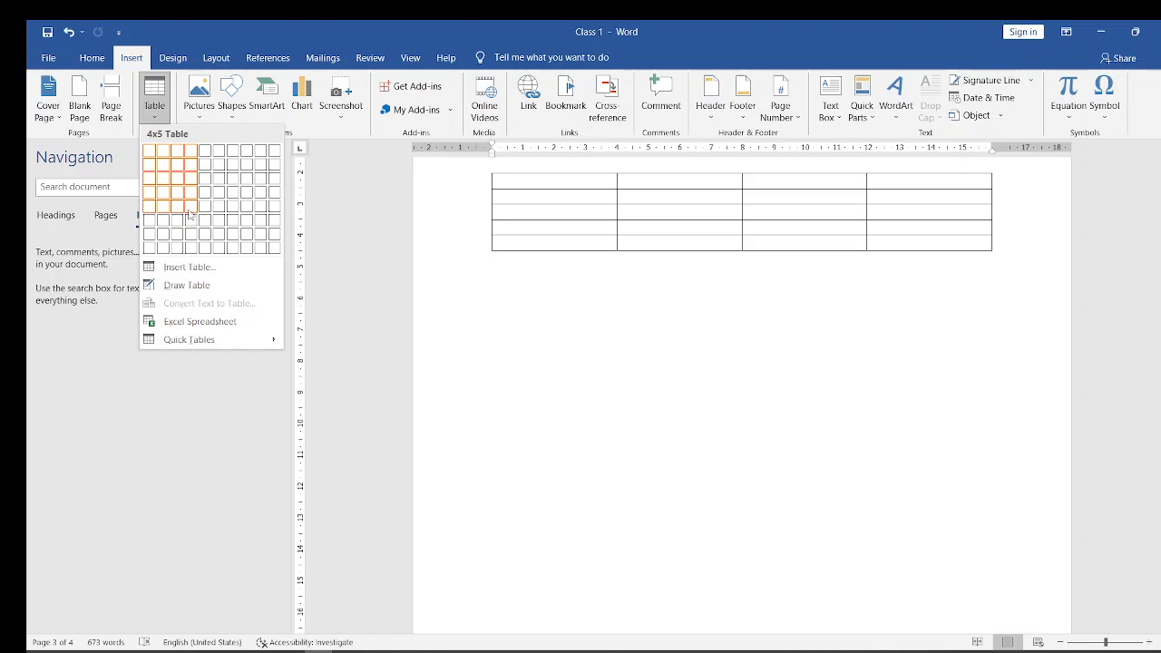
click(190, 214)
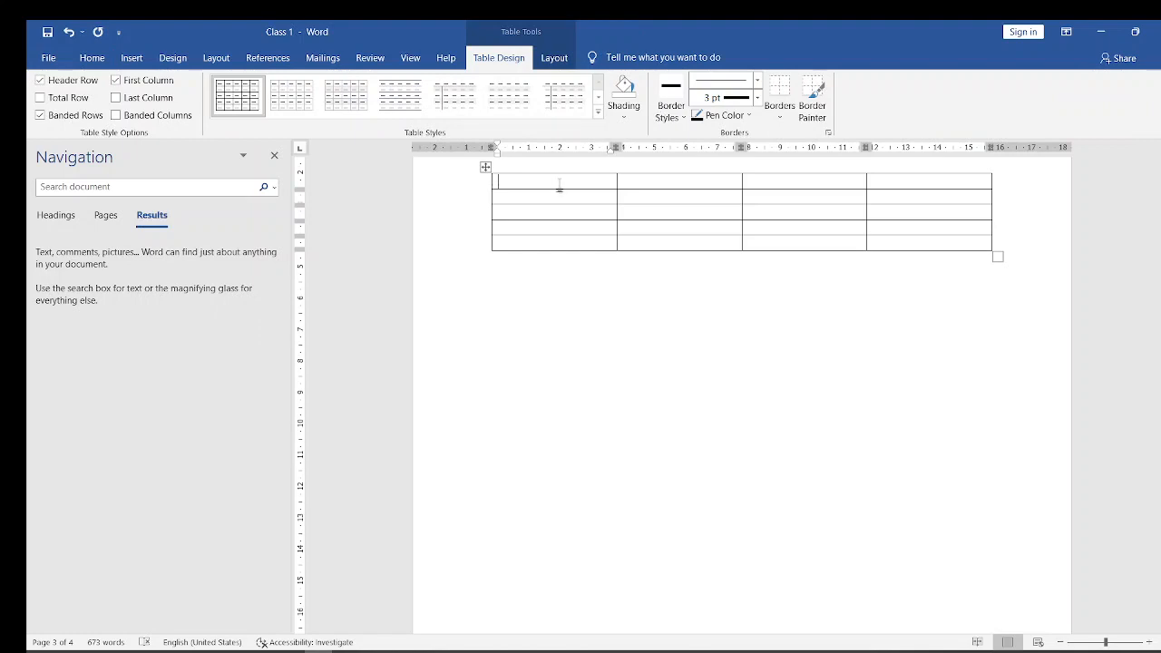
- Enter "Nshkzvhzlj\s" and "Kjnvkjn\j\" in the first two cells of the top row, and "hvb" below the second
text(nshkzvhzlj\s)
key(Tab)
text(kjnvkjn)
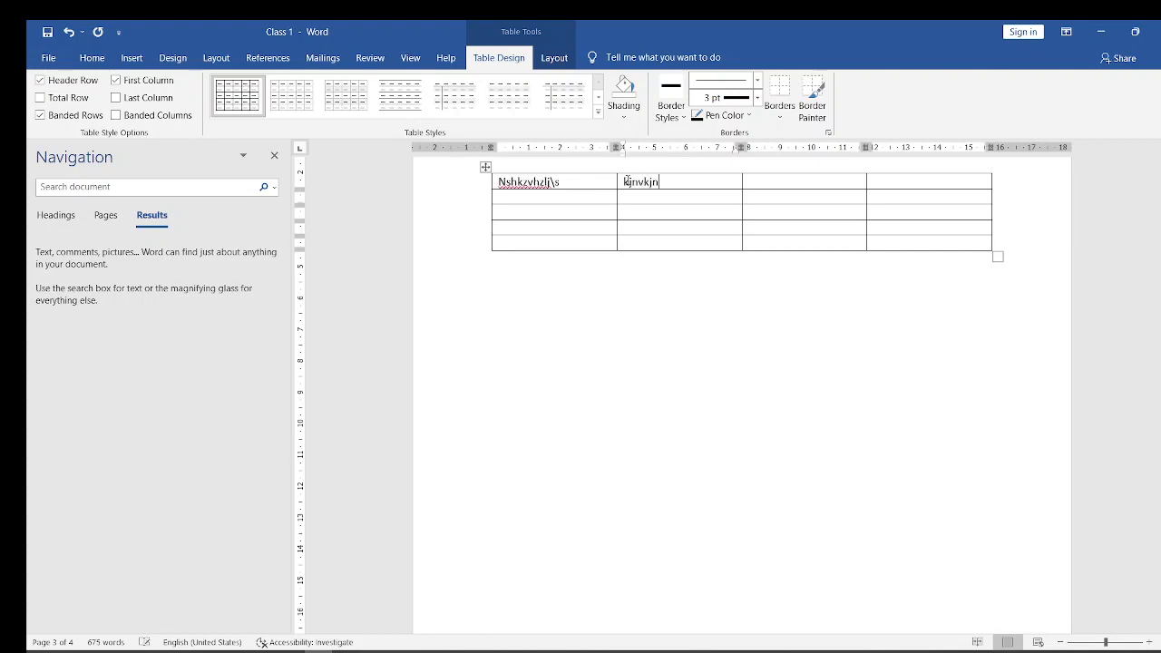
text(\j\)
key(Down)
text(hvb)
- Fill the third row with "iuhgohid", "snvkb", "knln" and "Nkdnl", and enter "knbkn" in the fourth row's last cell
click(526, 215)
text(iuhgohid)
click(658, 209)
text(snvkb)
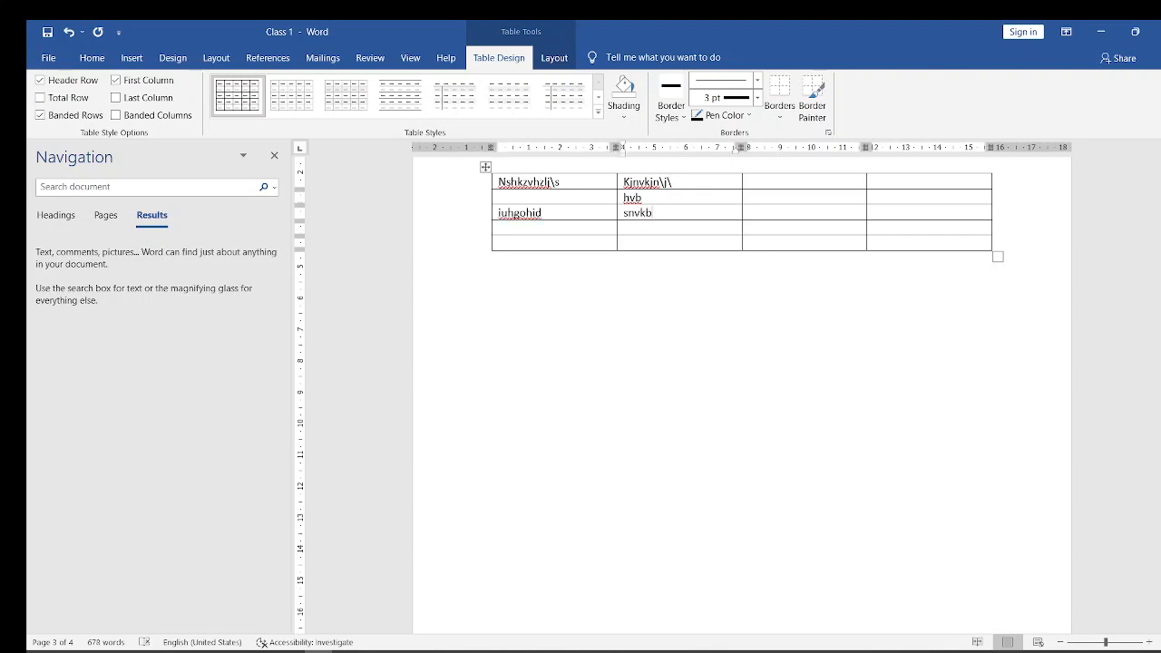
click(750, 213)
text(knln)
click(874, 213)
text(nkdnl)
click(874, 228)
text(knbkn)
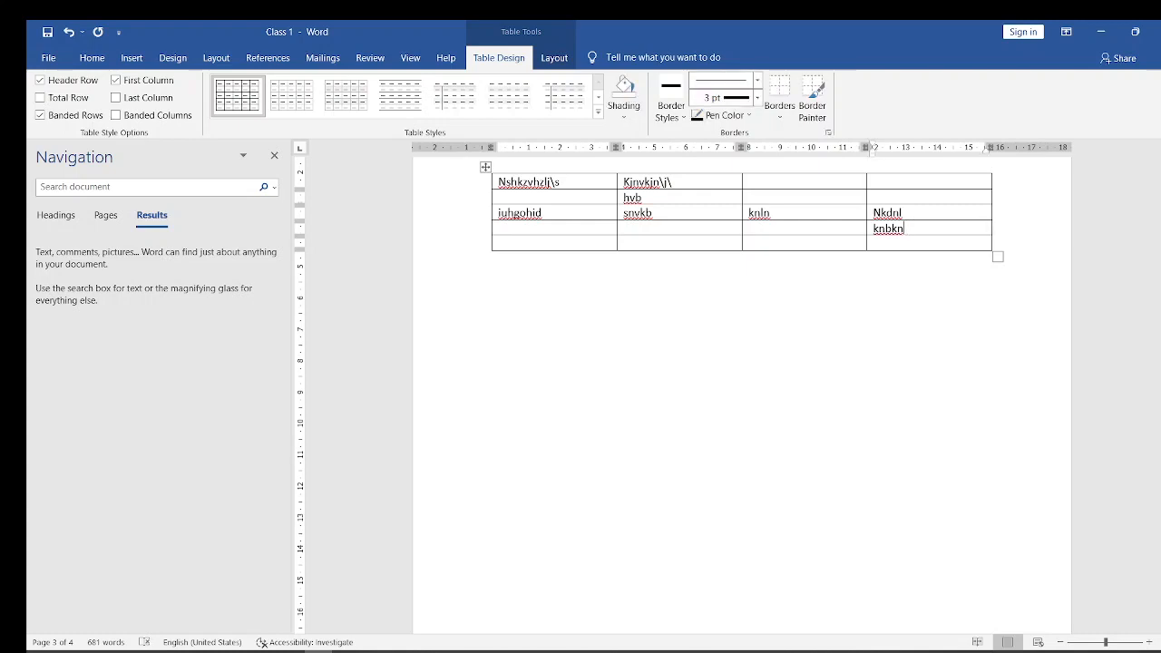
key(Tab)
text(=)
key(BackSpace)
drag(877, 164, 933, 237)
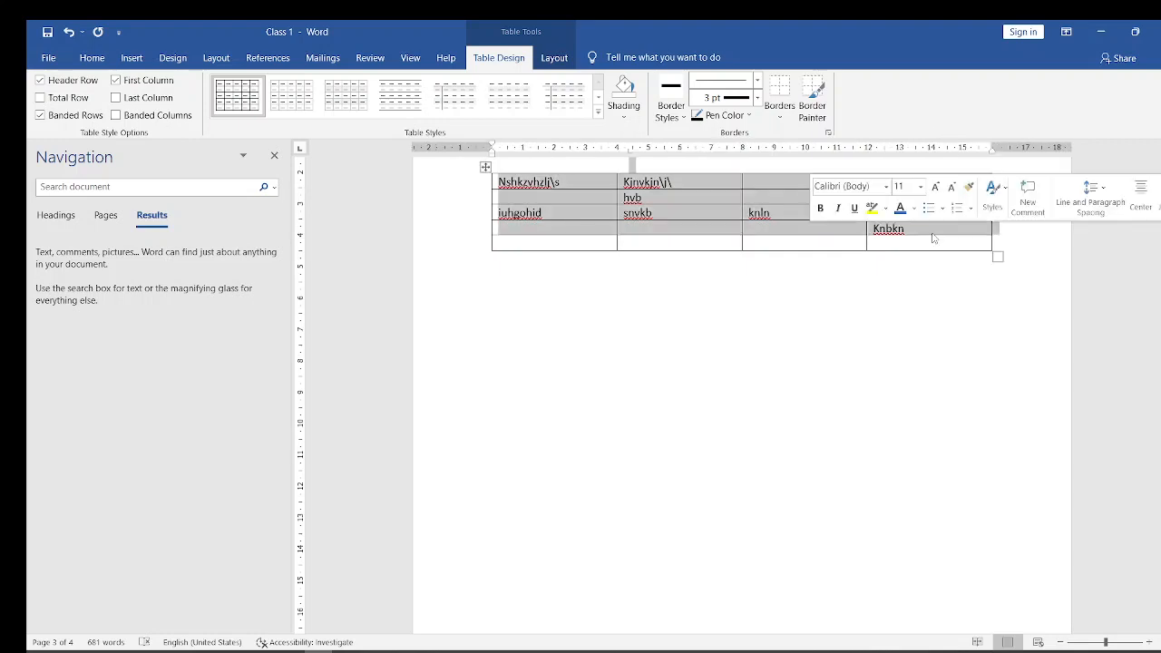
click(932, 240)
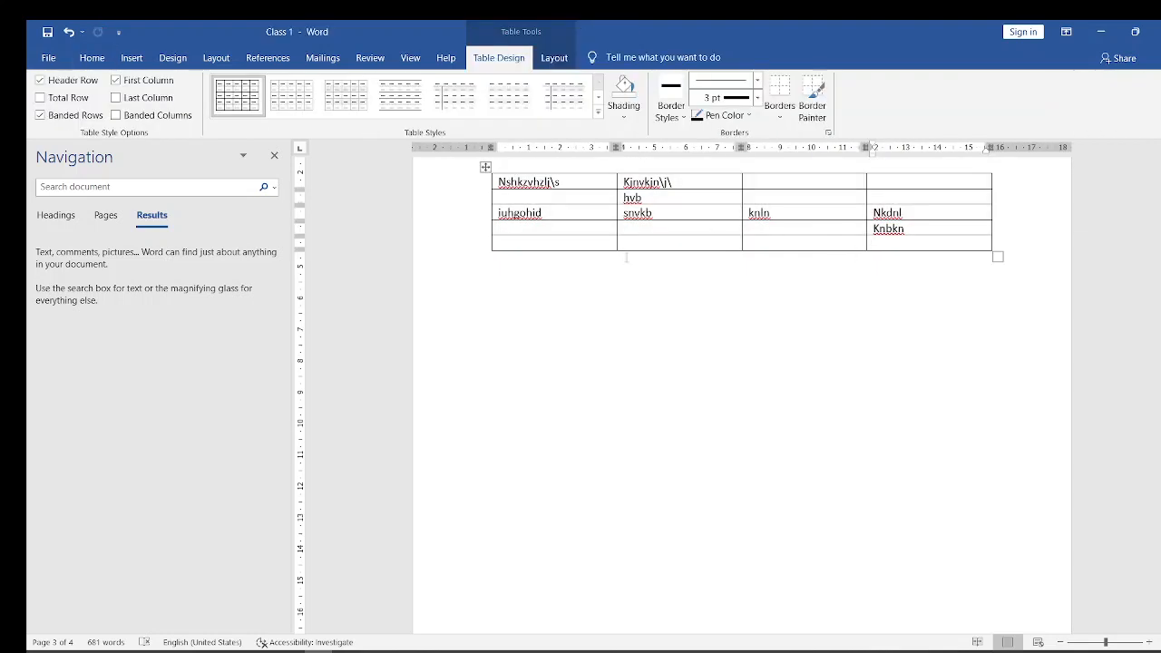
- Draw the outer frame of a new table below the first one, about 15.1 cm wide and 3.4 cm high
click(540, 303)
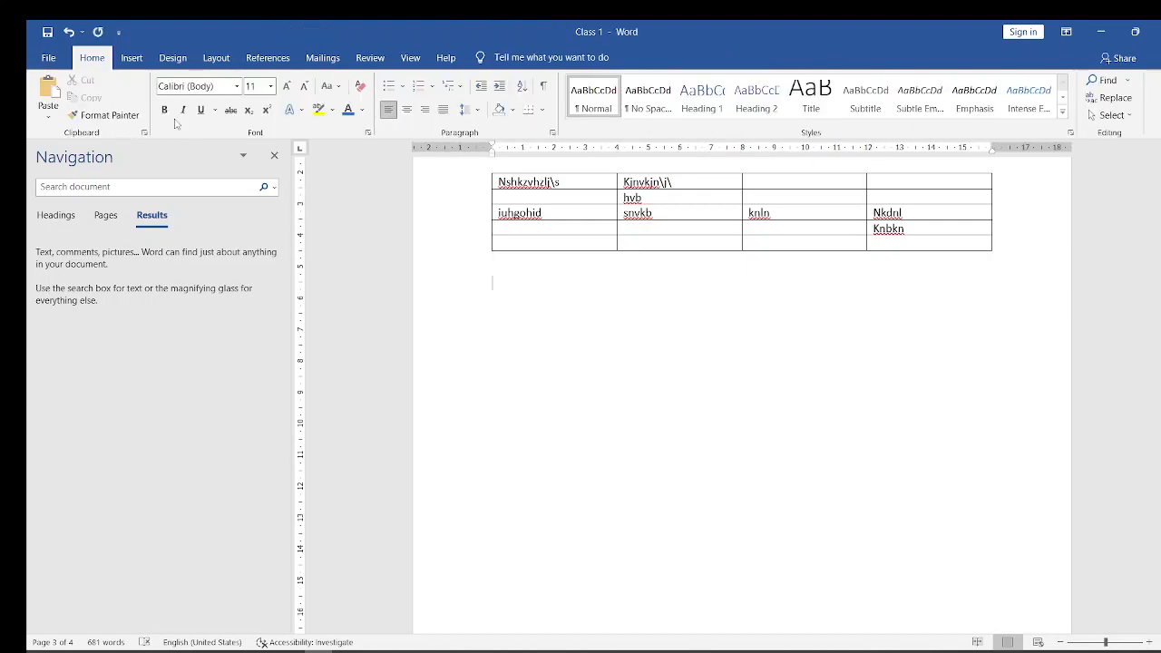
click(129, 66)
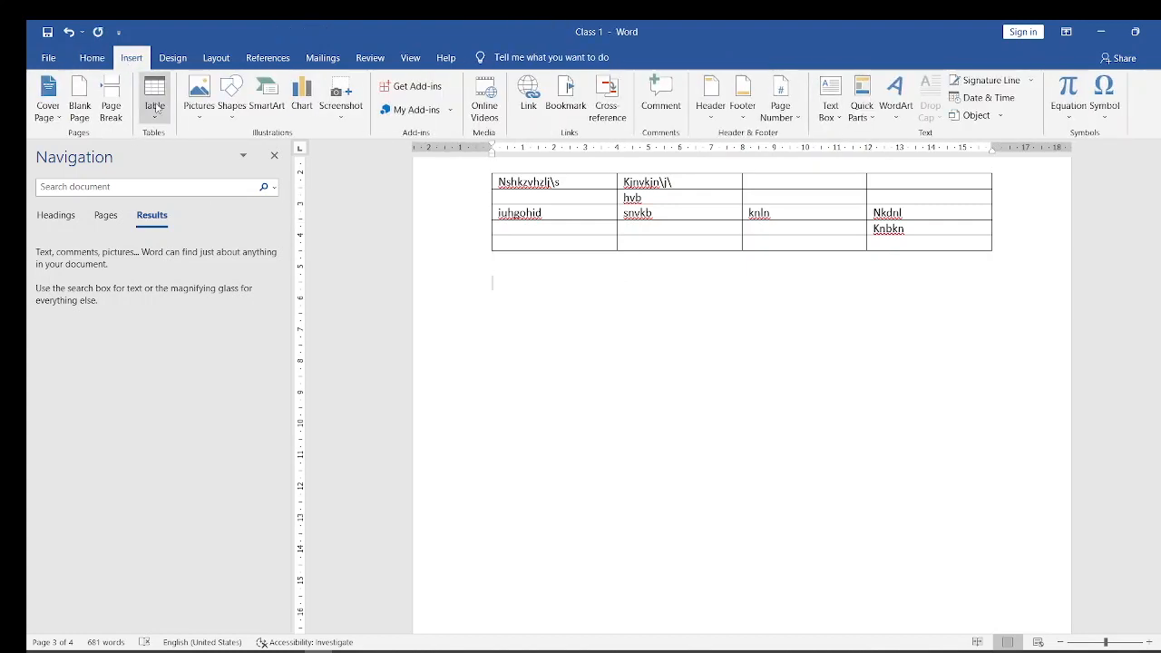
click(154, 102)
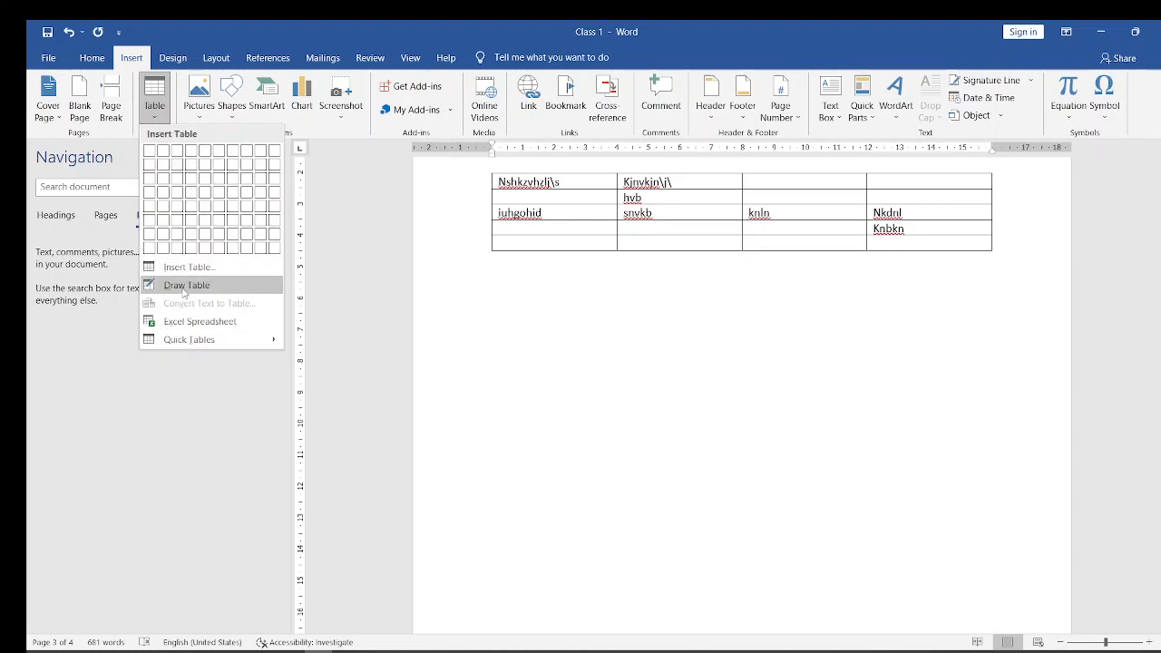
click(184, 287)
mouse_move(511, 301)
mouse_down()
mouse_move(544, 387)
mouse_move(545, 421)
mouse_move(730, 374)
mouse_move(928, 363)
mouse_move(989, 409)
mouse_up()
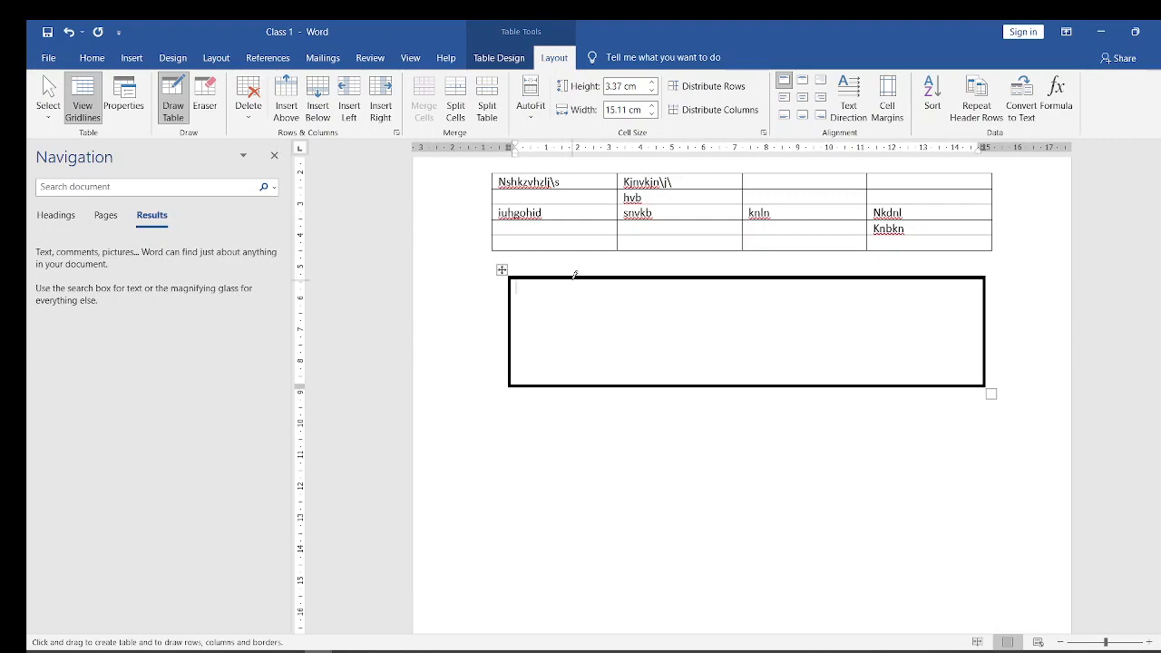
- Draw four vertical lines inside the new table frame to divide it into five columns
drag(572, 277, 578, 363)
drag(649, 272, 647, 366)
drag(715, 280, 719, 358)
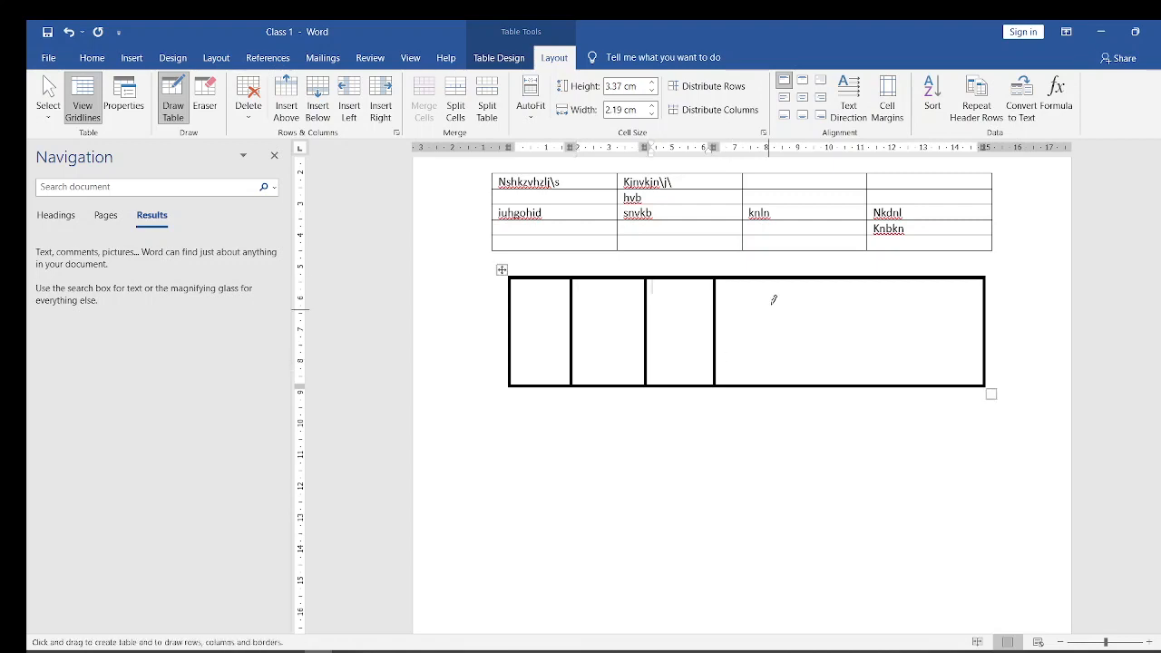
drag(786, 281, 799, 385)
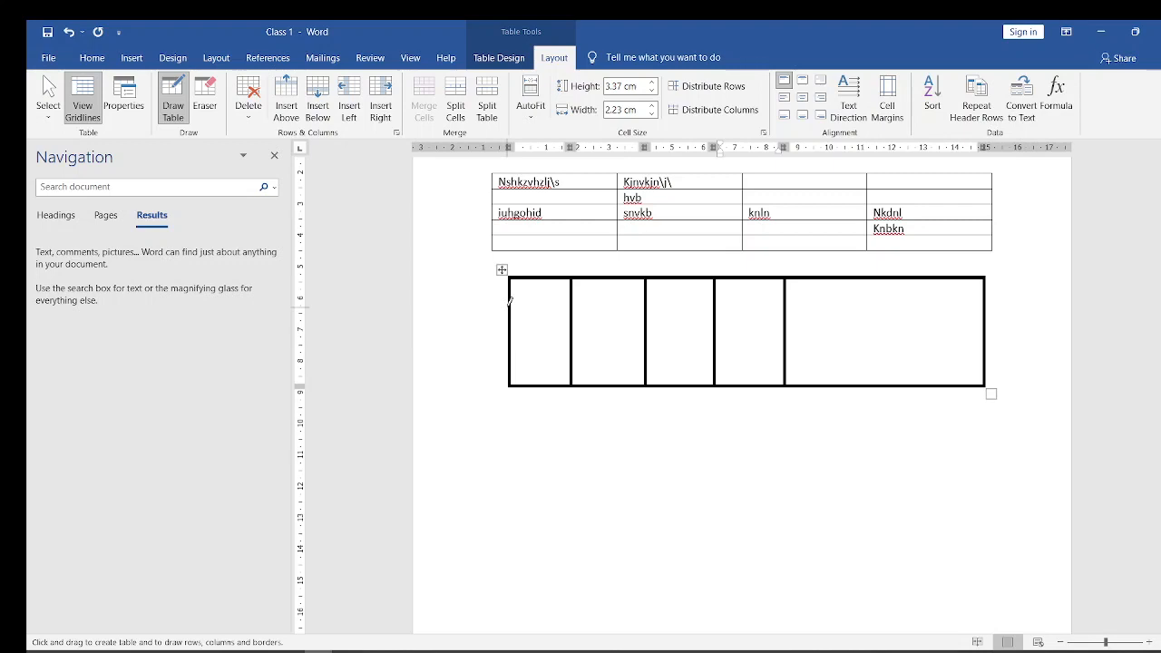
- Draw three horizontal lines across the drawn table to make four rows, and stop drawing
drag(510, 303, 984, 301)
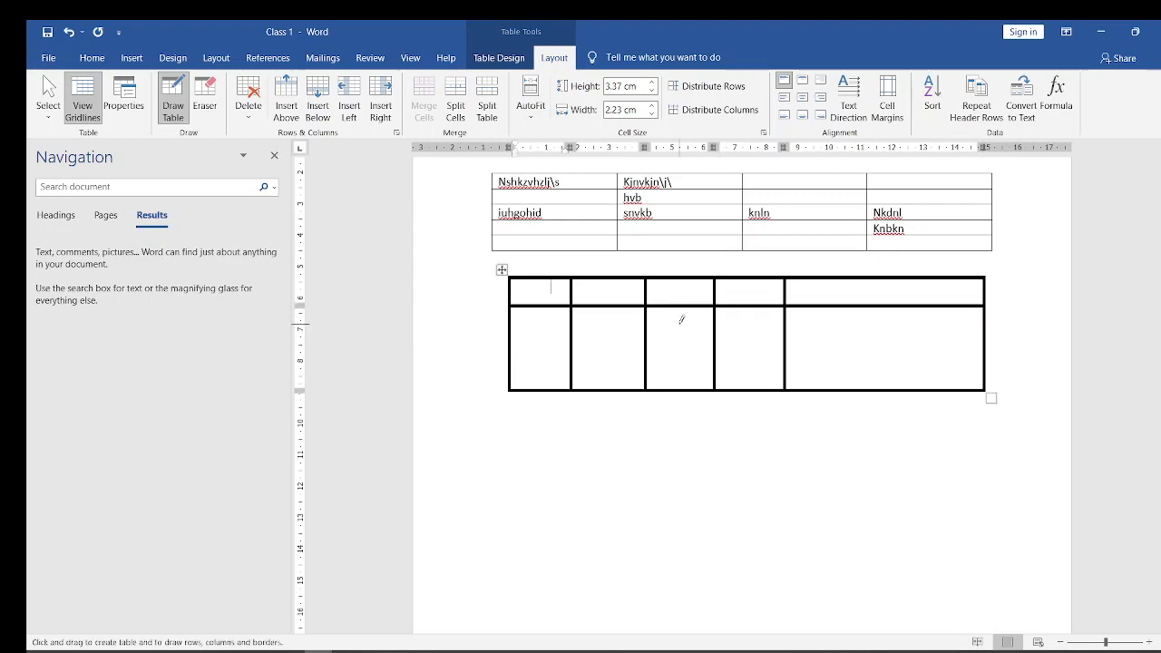
drag(511, 336, 988, 328)
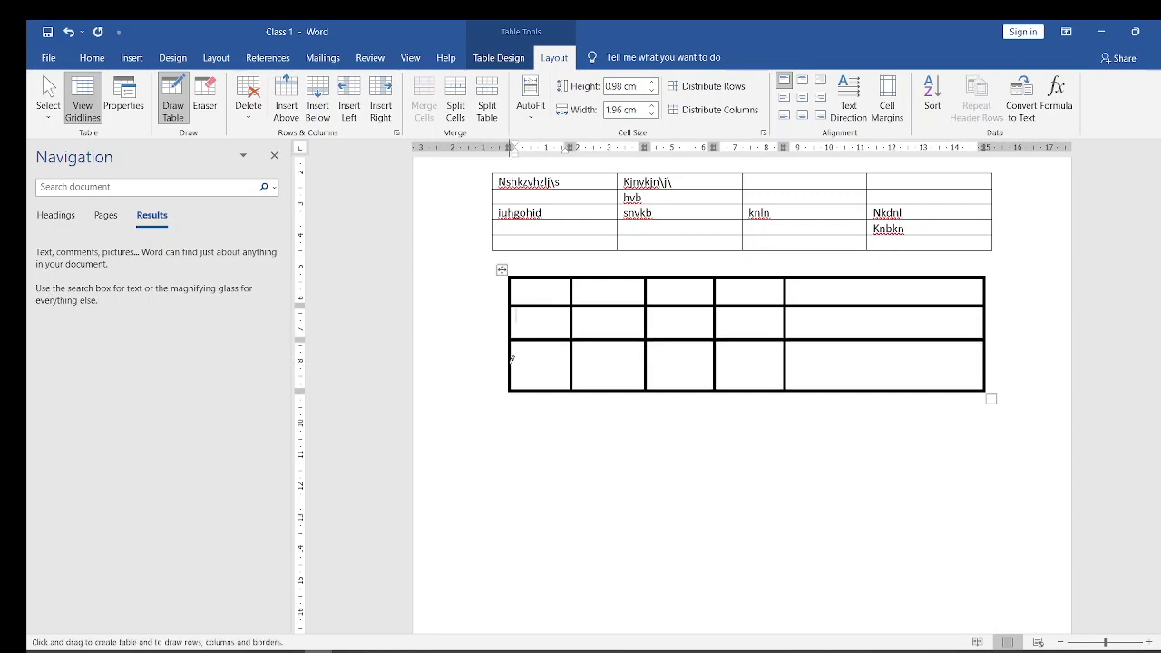
drag(512, 359, 964, 350)
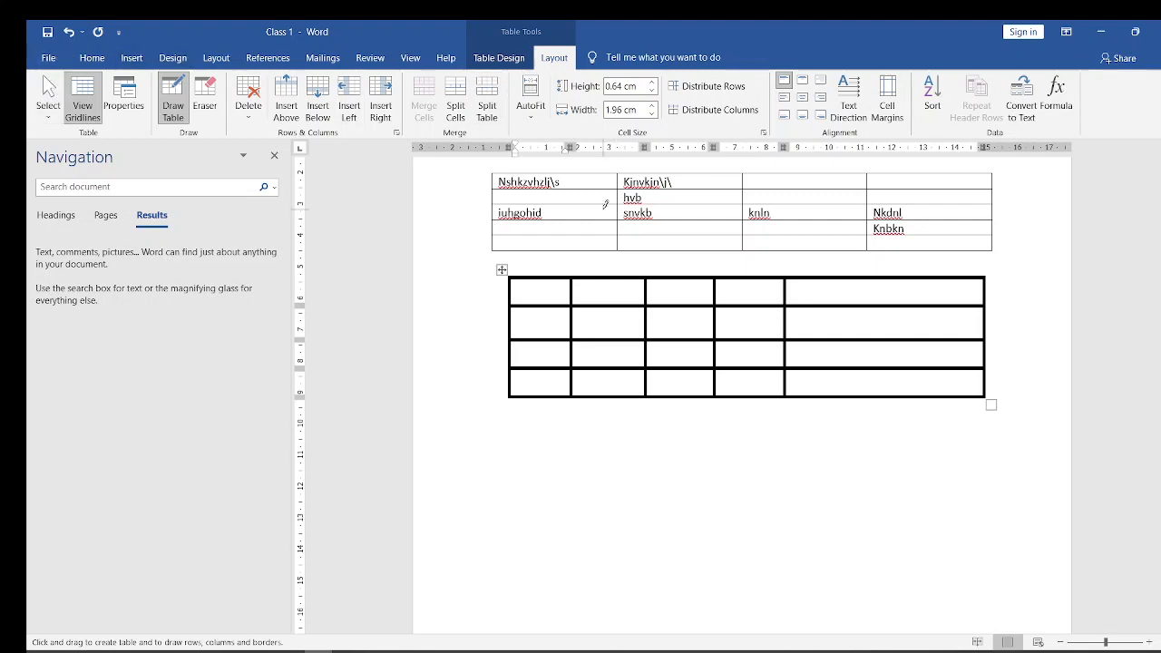
click(92, 57)
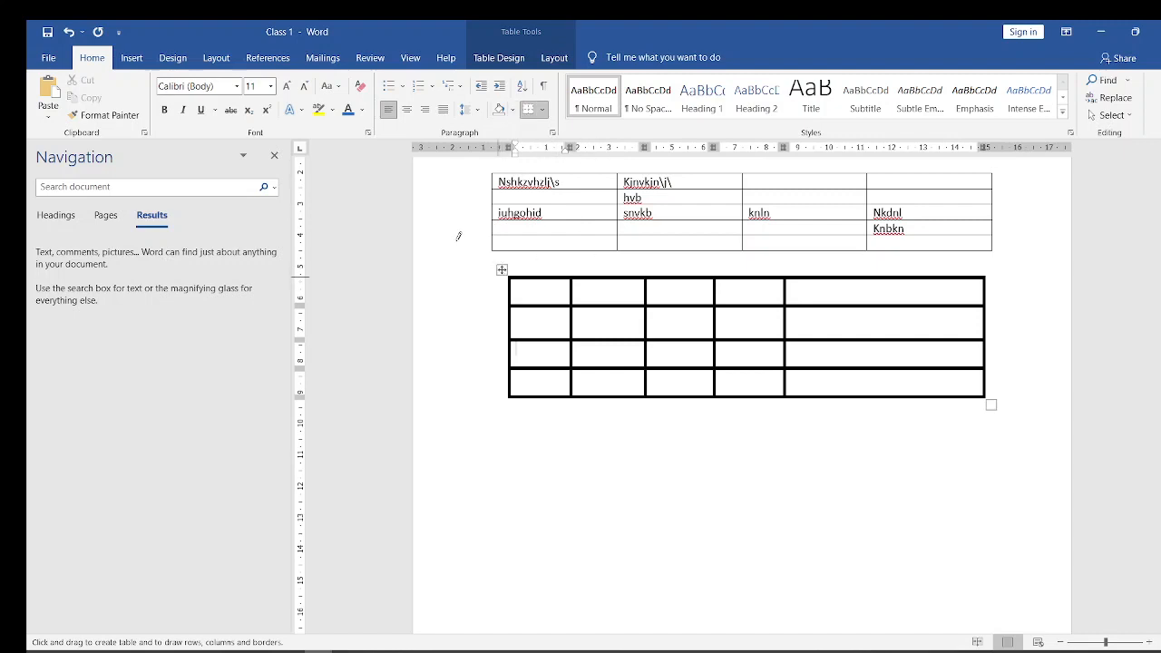
key(Escape)
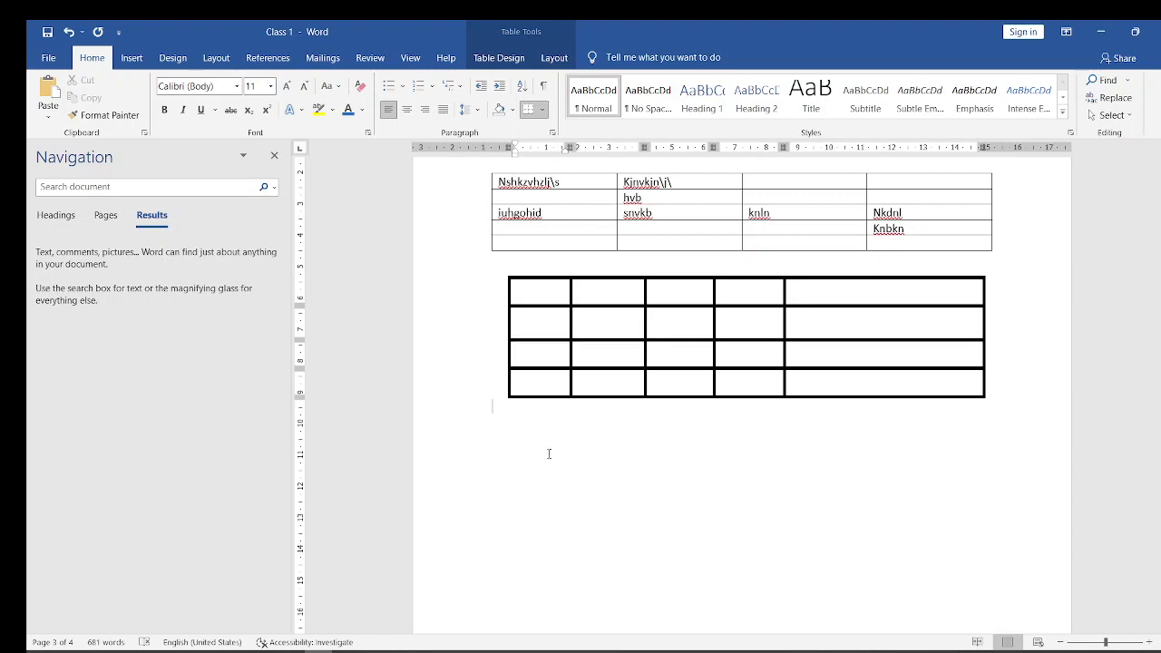
click(495, 305)
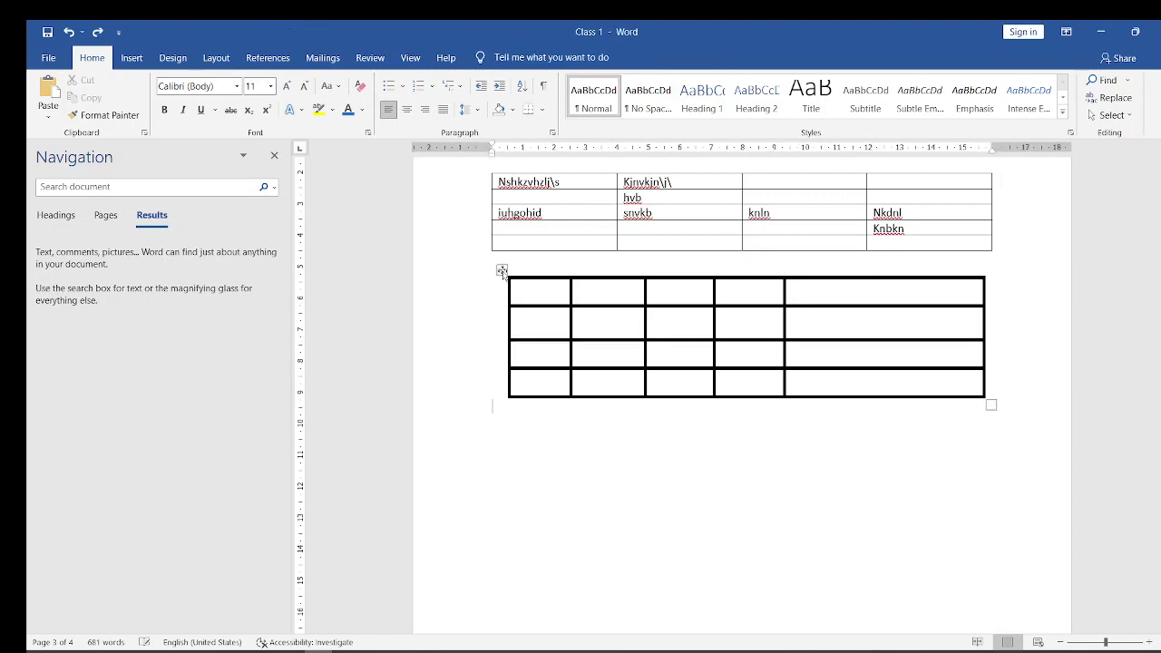
click(503, 274)
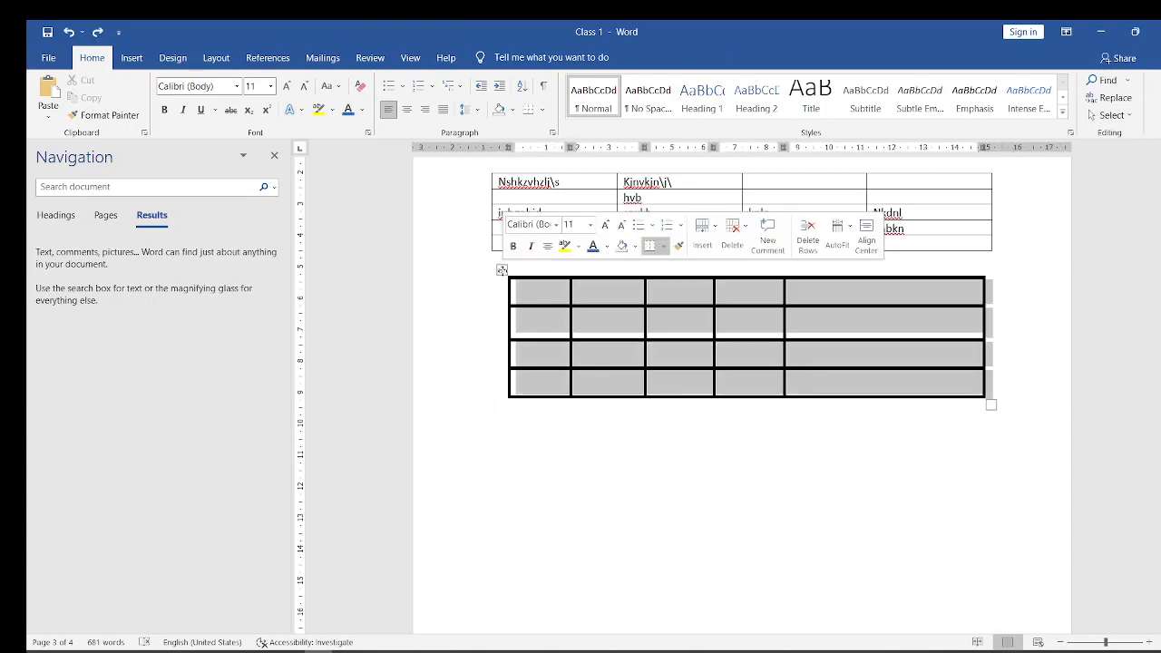
click(578, 448)
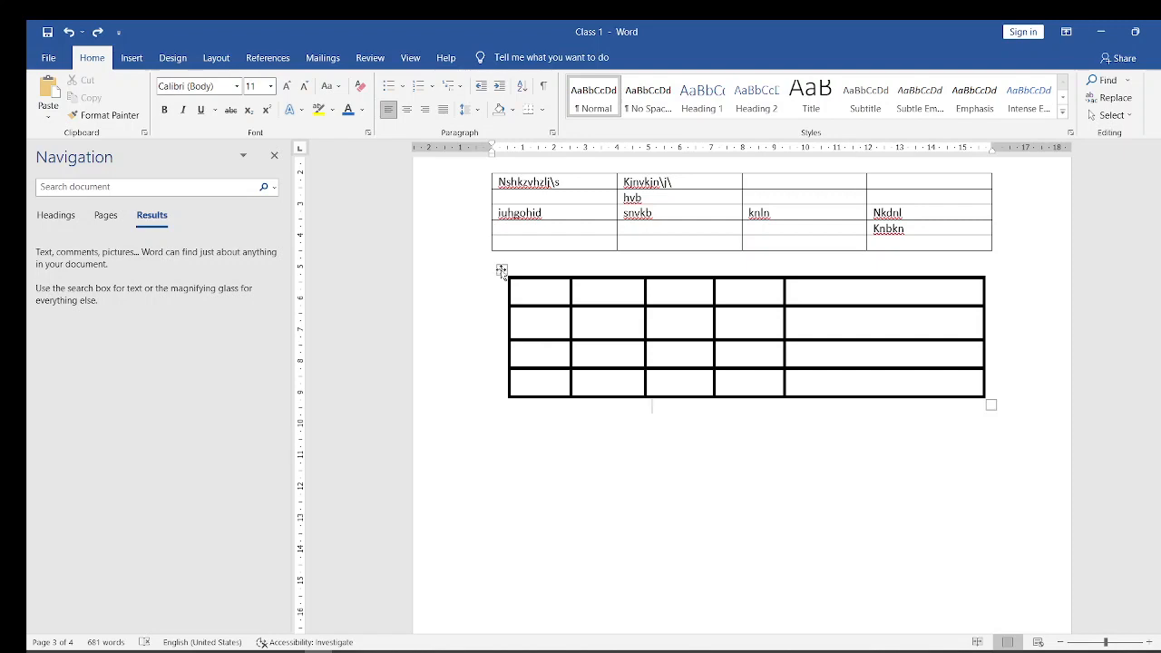
- Apply solid 1 pt borders to the whole drawn table through Borders and Shading
click(502, 270)
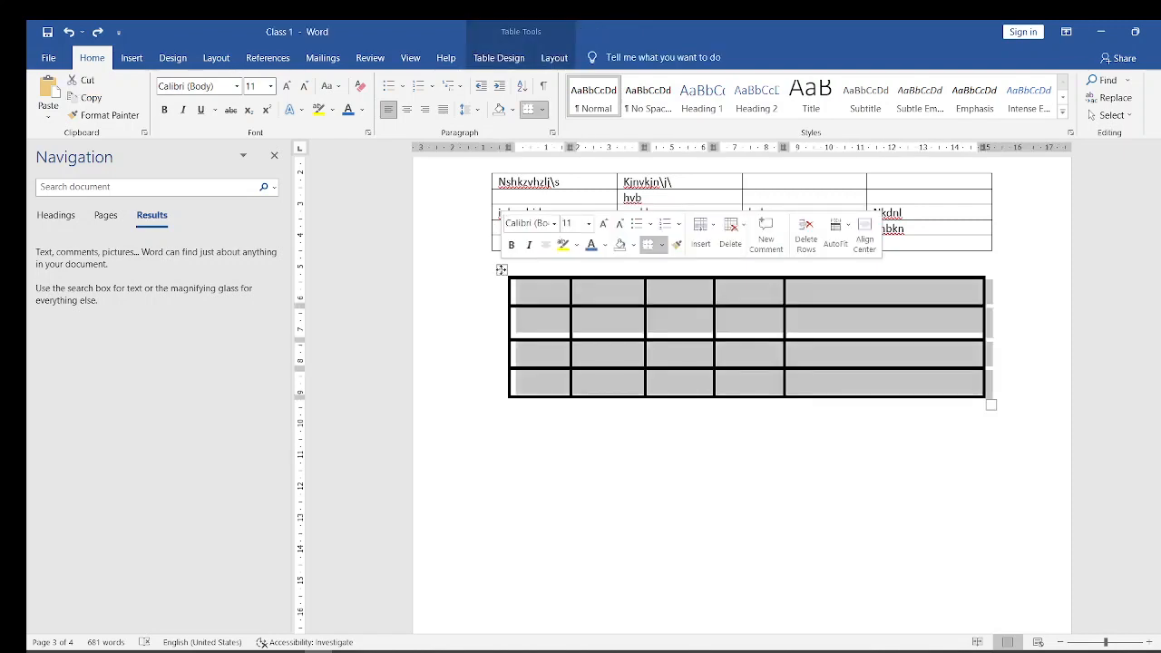
click(542, 110)
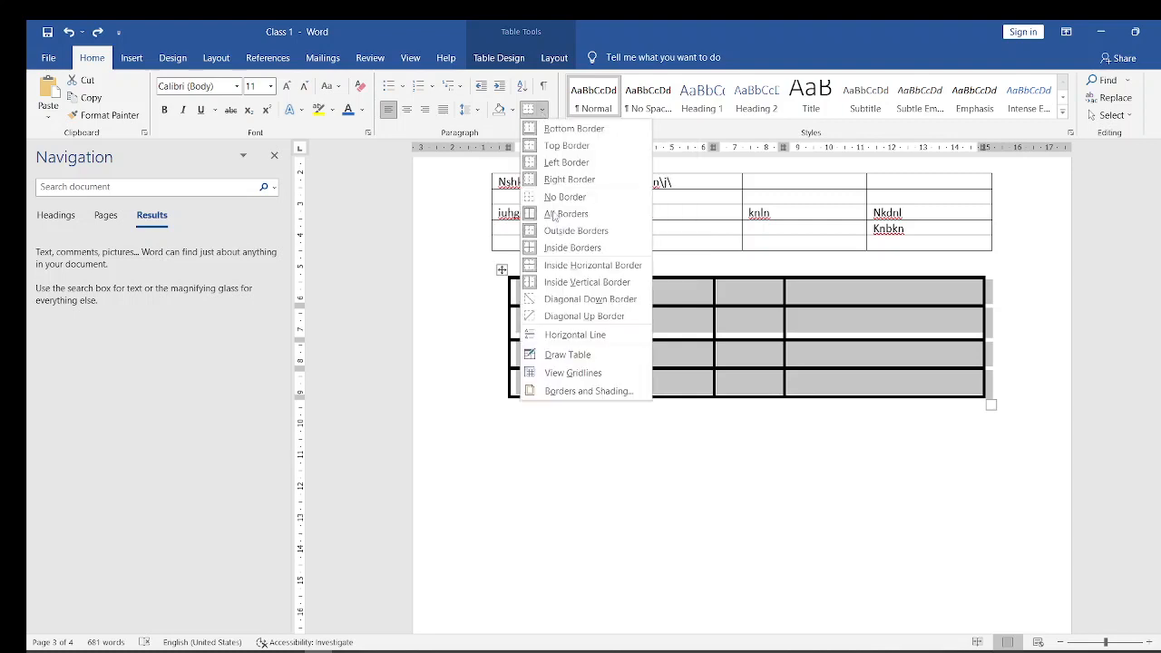
click(562, 391)
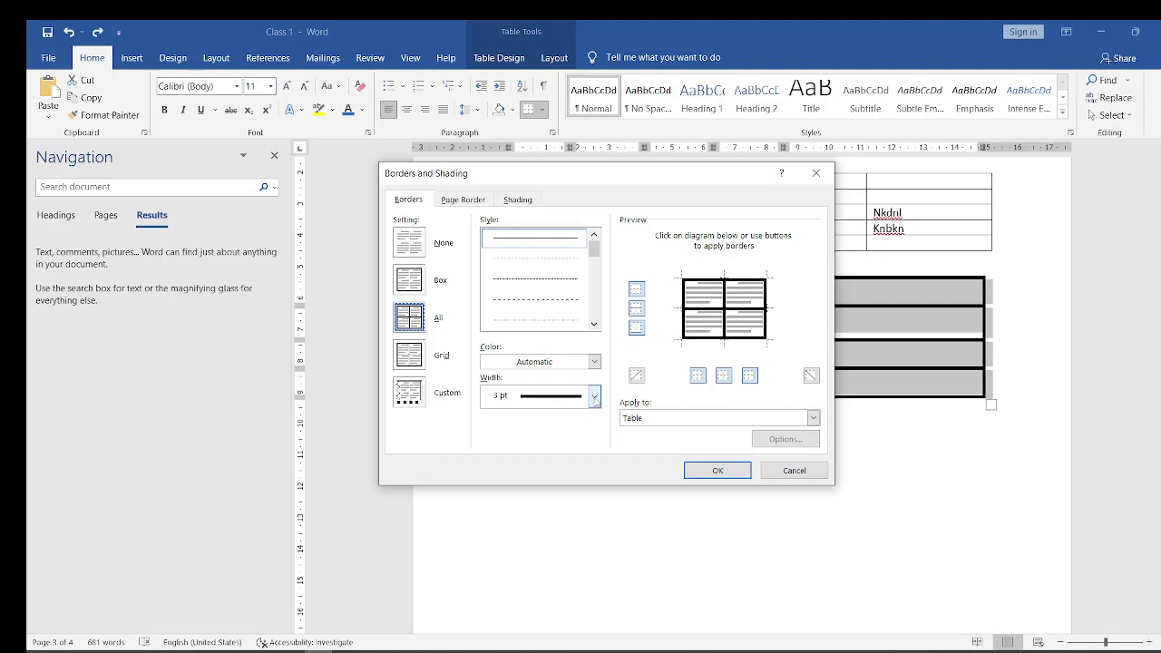
scroll(594, 250, down, 2)
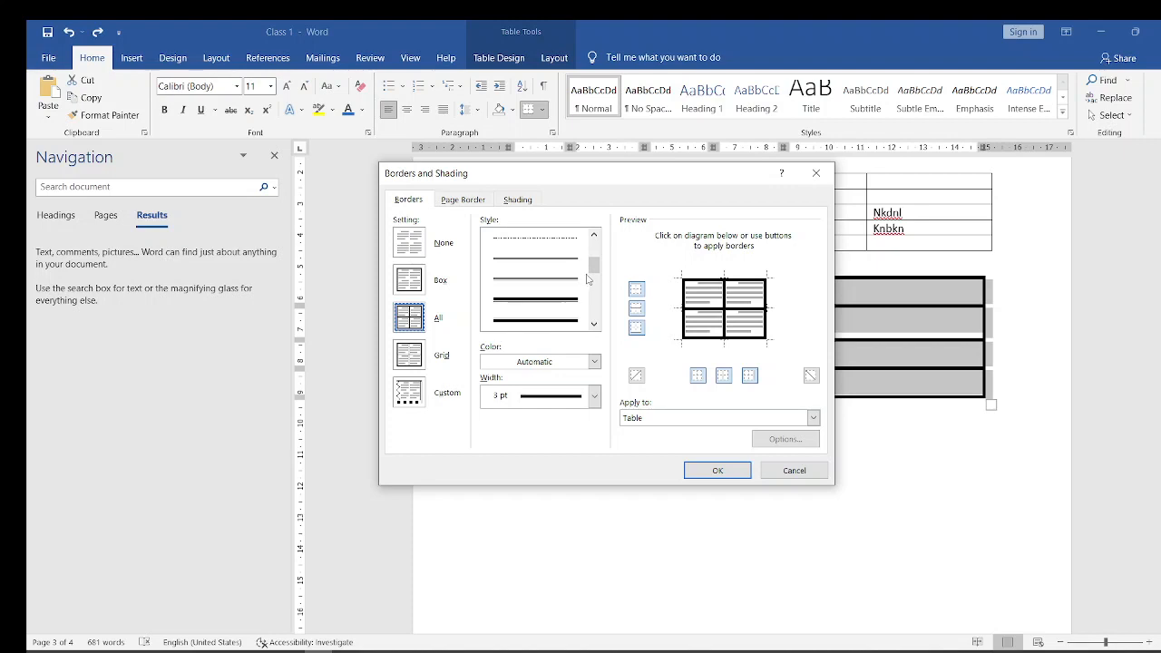
drag(597, 266, 600, 245)
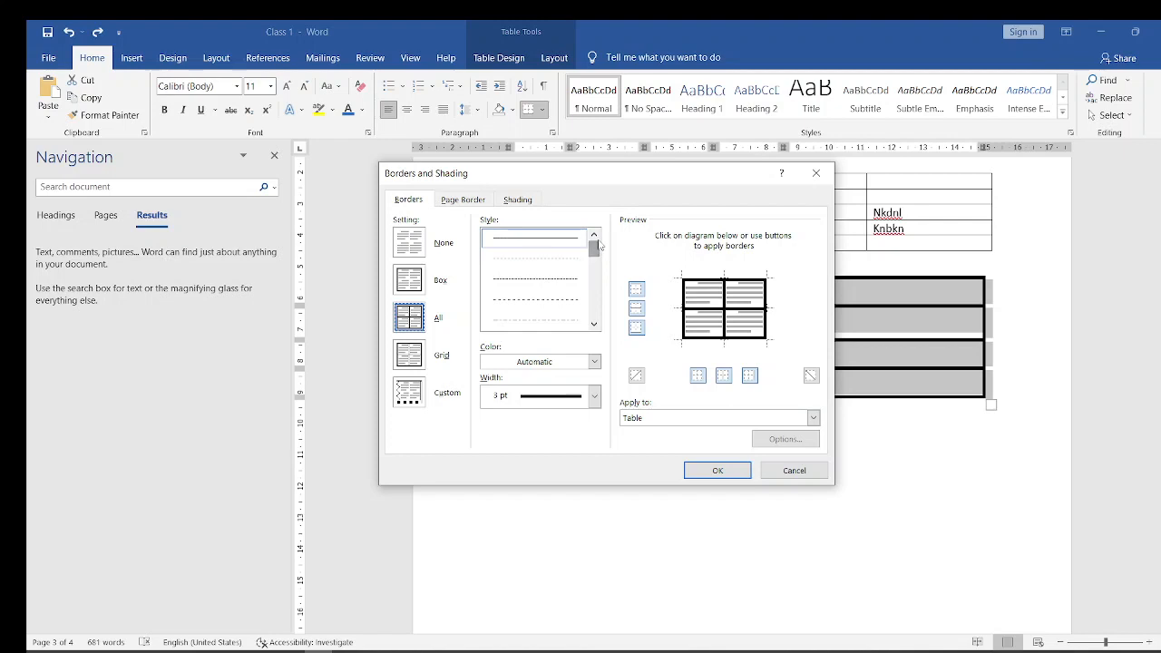
click(530, 245)
click(595, 398)
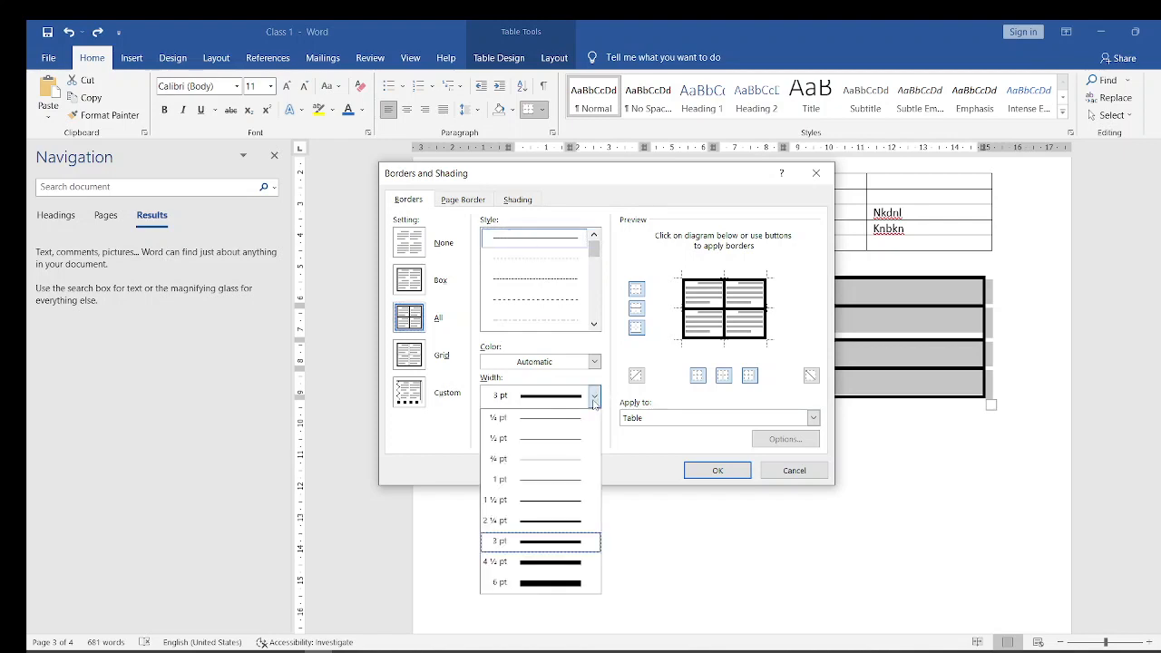
click(544, 485)
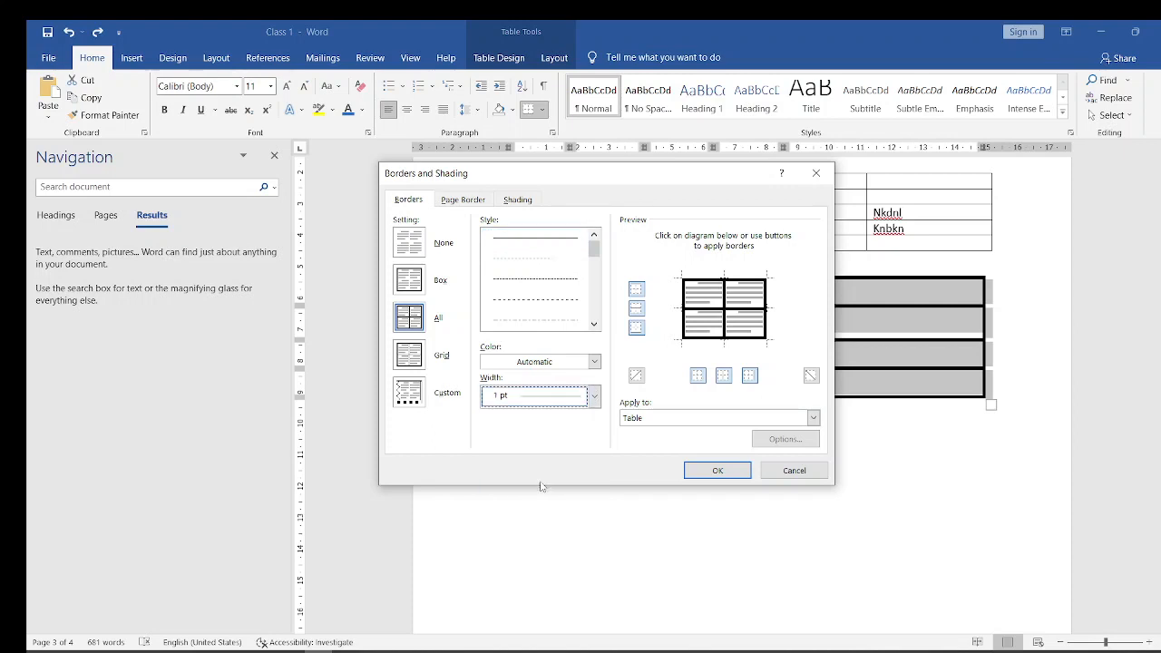
click(717, 469)
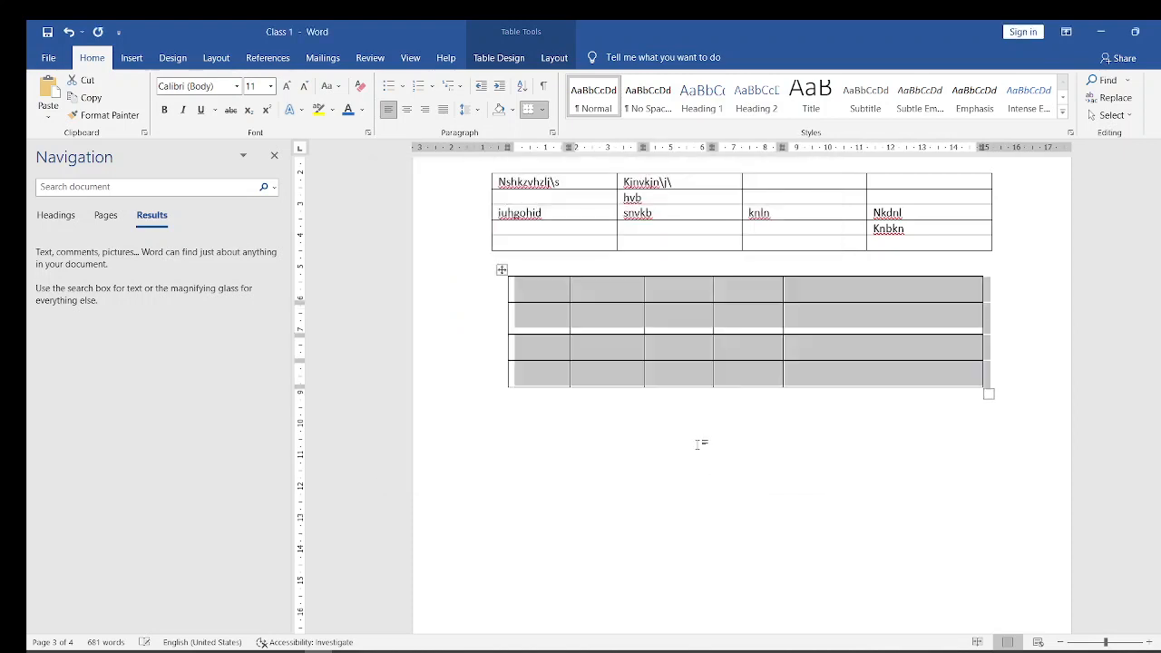
click(686, 410)
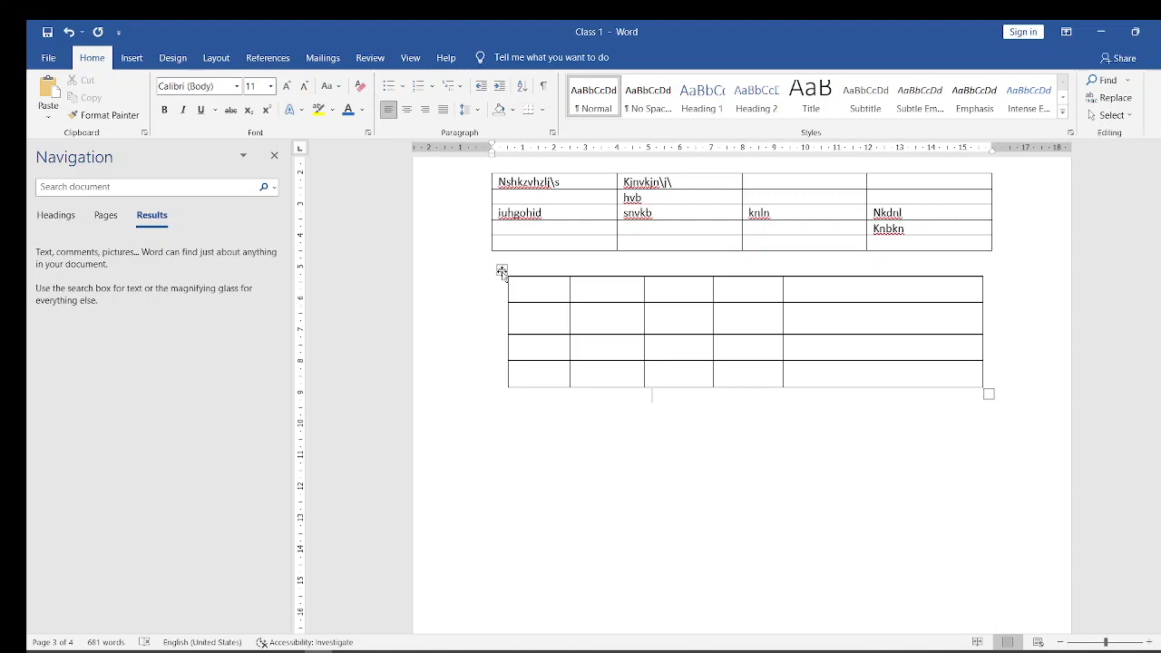
- Apply thick compound-line borders, 3 pt wide, to every cell of the drawn table through Borders and Shading
click(502, 272)
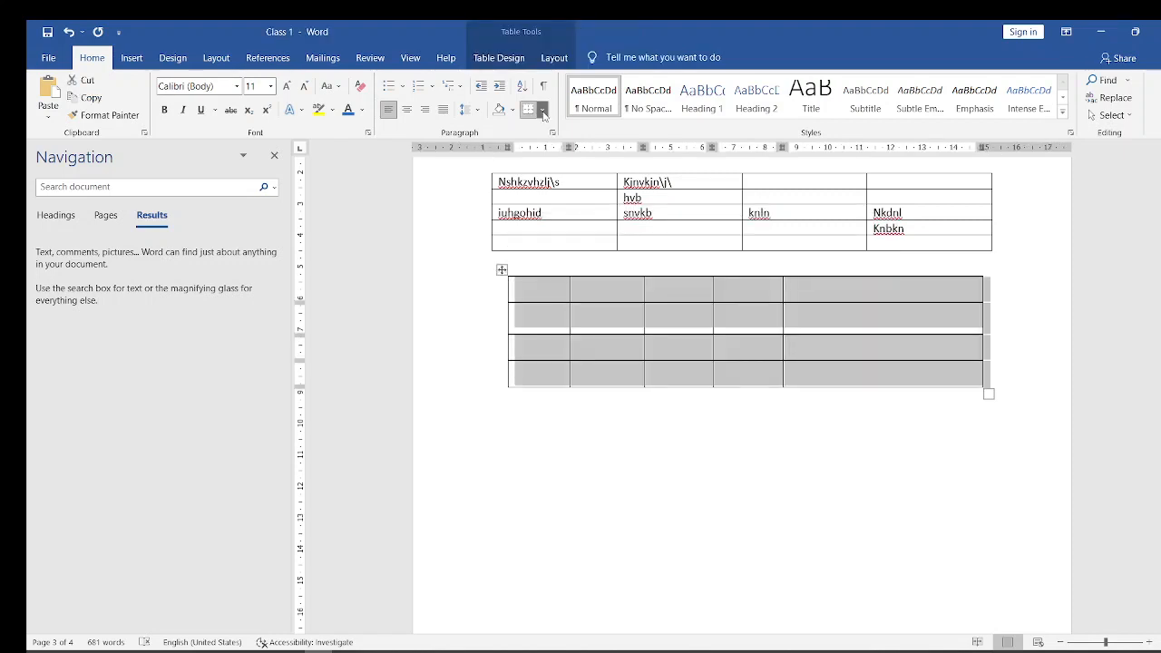
click(542, 110)
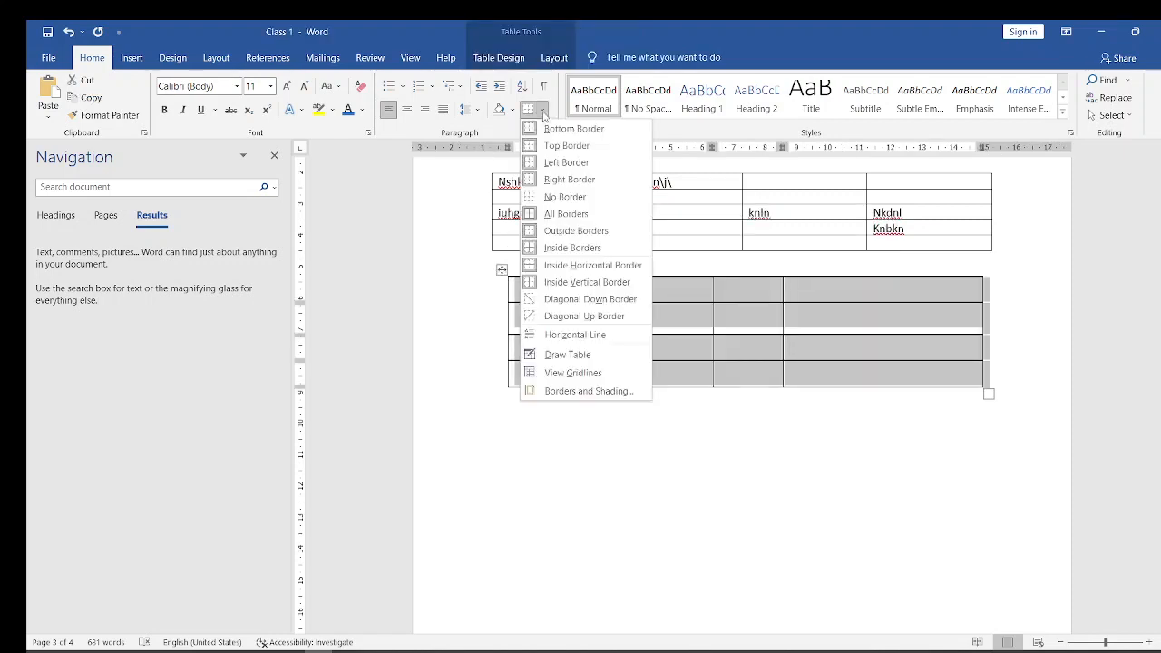
click(554, 390)
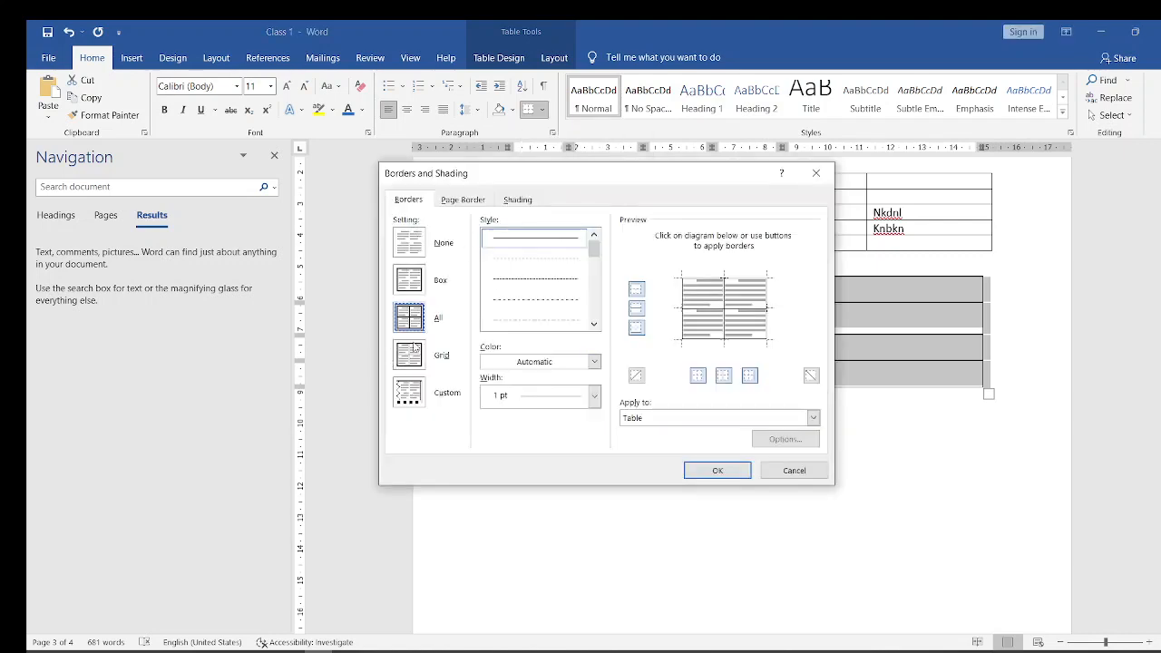
scroll(597, 263, down, 1)
scroll(597, 263, down, 3)
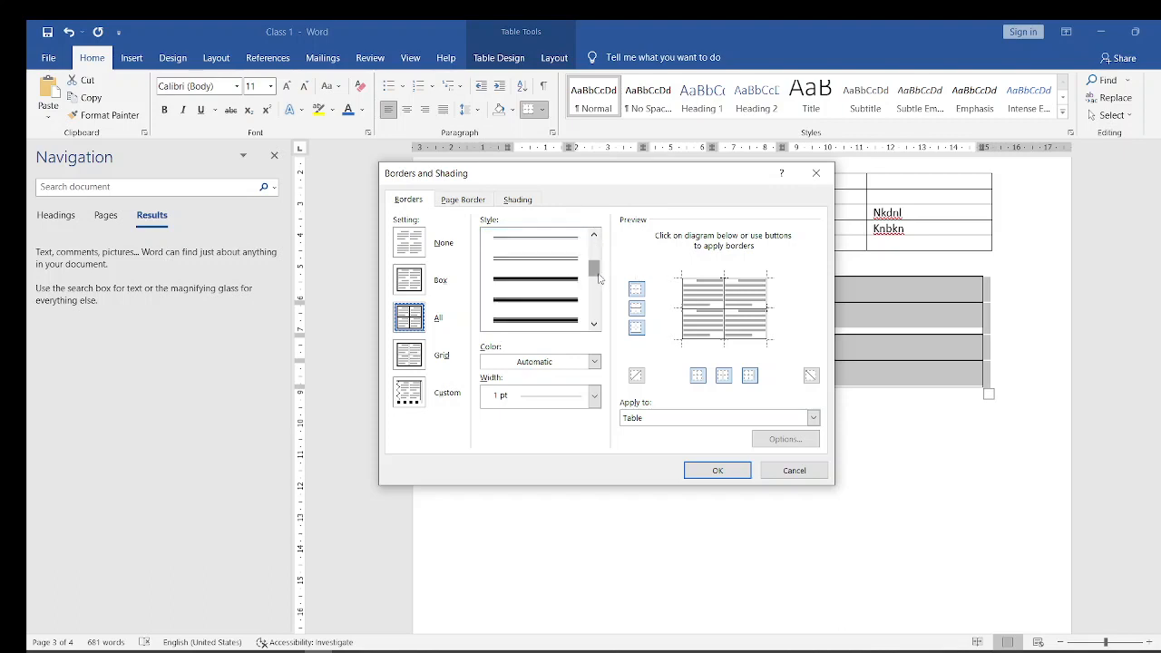
click(534, 321)
click(531, 324)
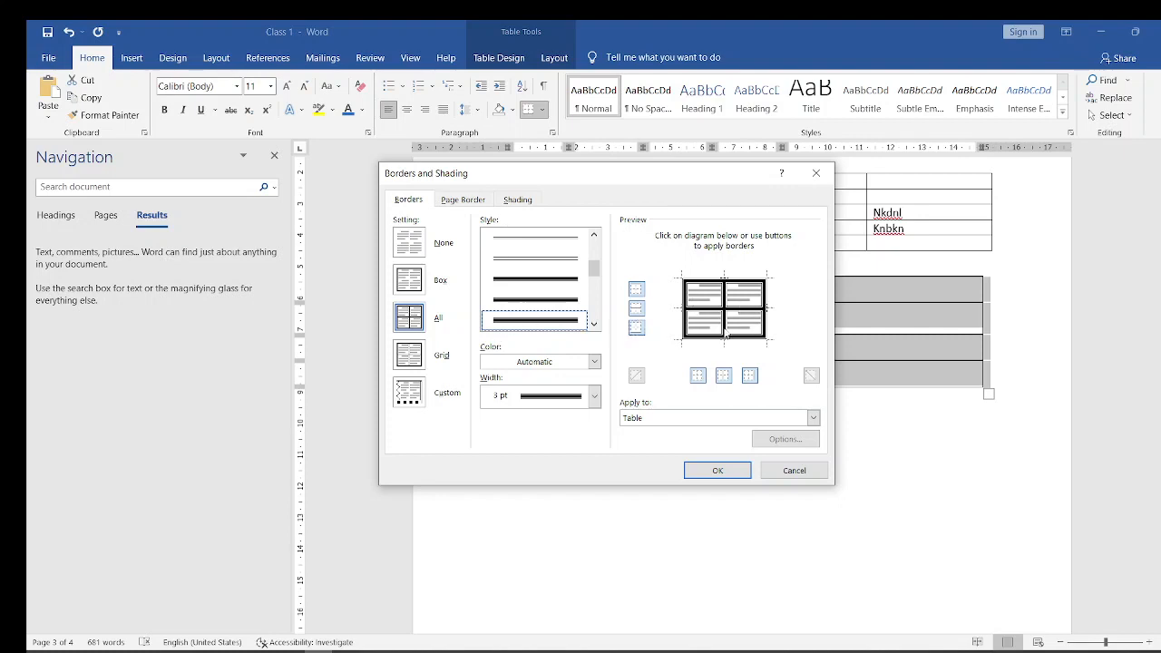
click(711, 470)
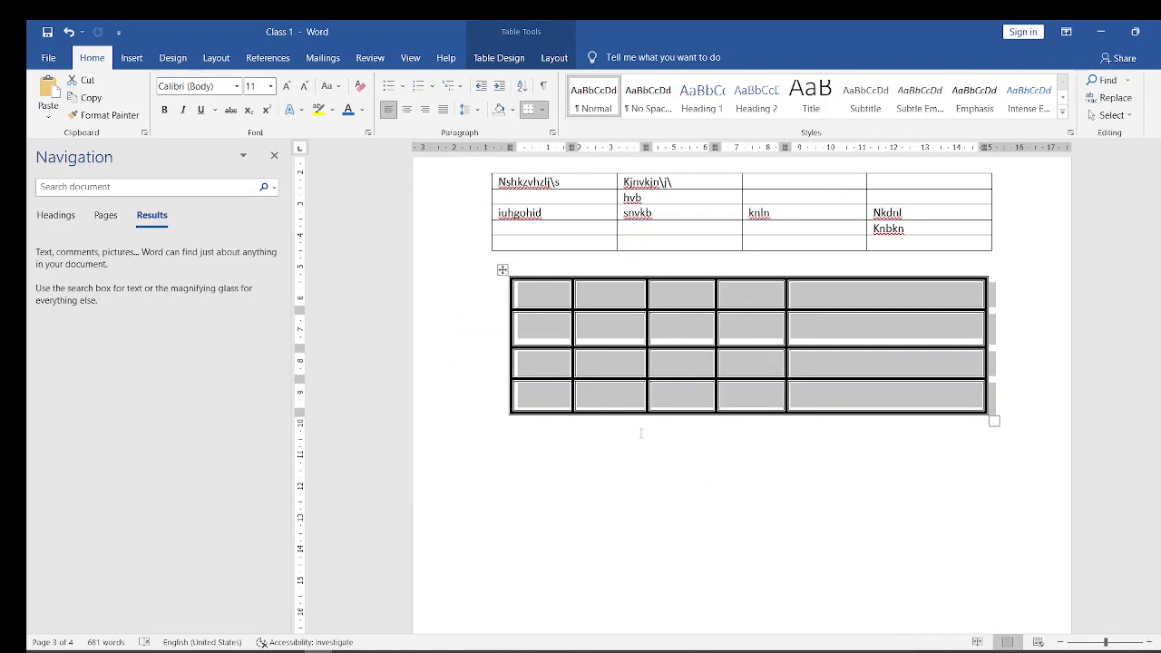
click(640, 505)
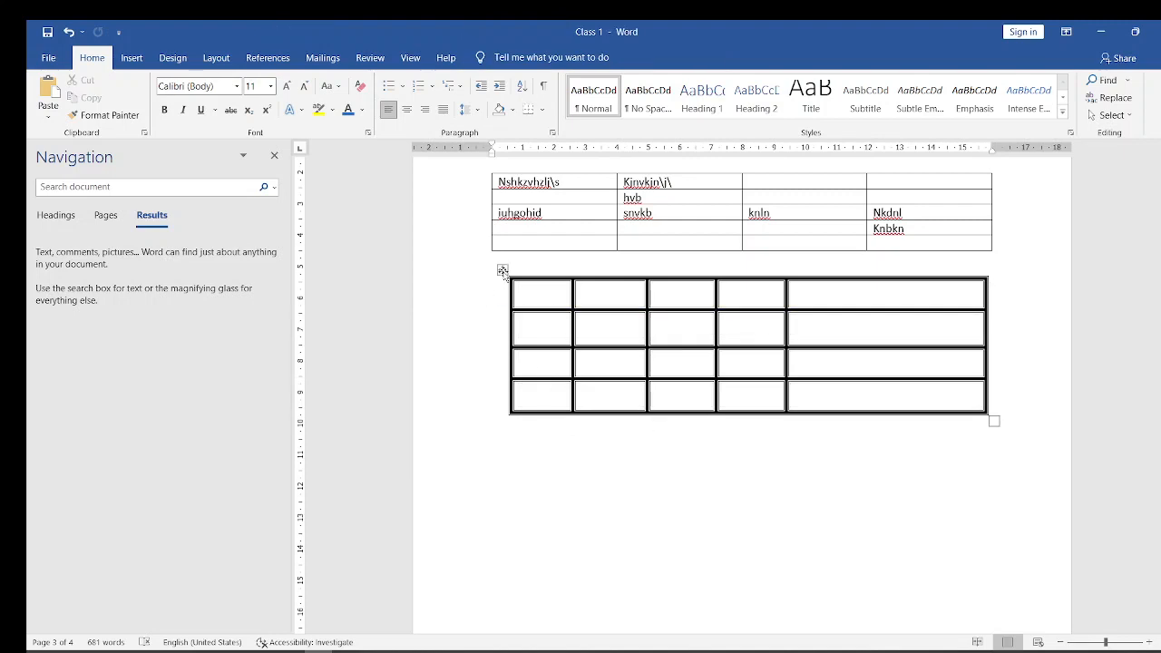
- Remove all borders from the drawn table with the None setting in Borders and Shading, and undo the removal
click(503, 270)
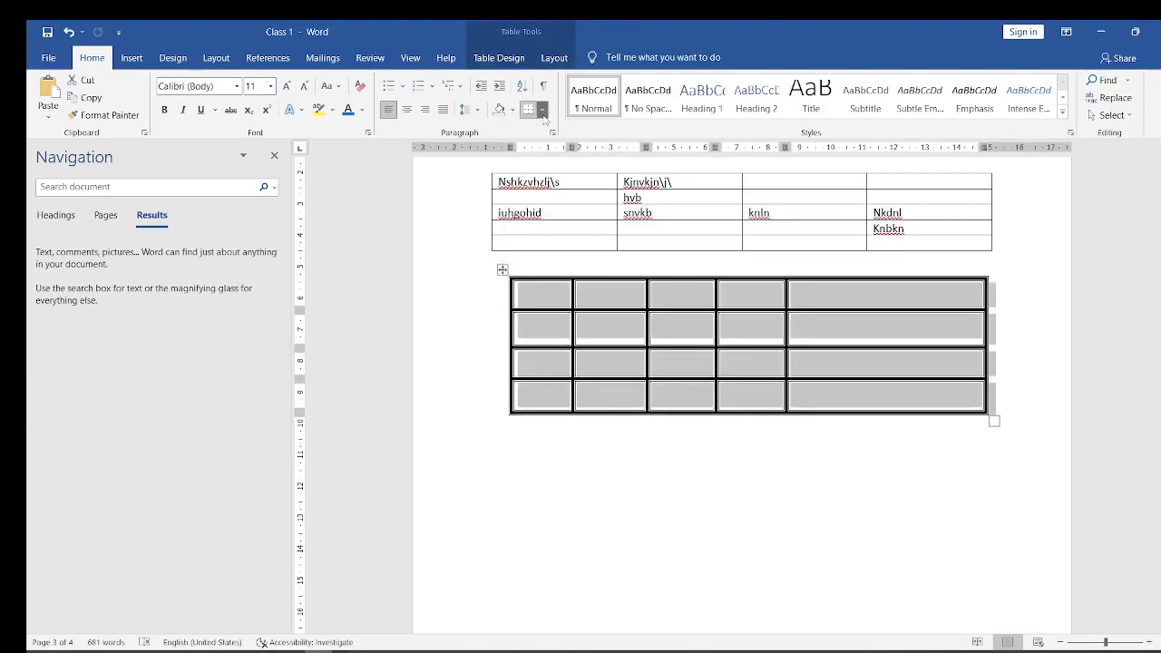
click(543, 109)
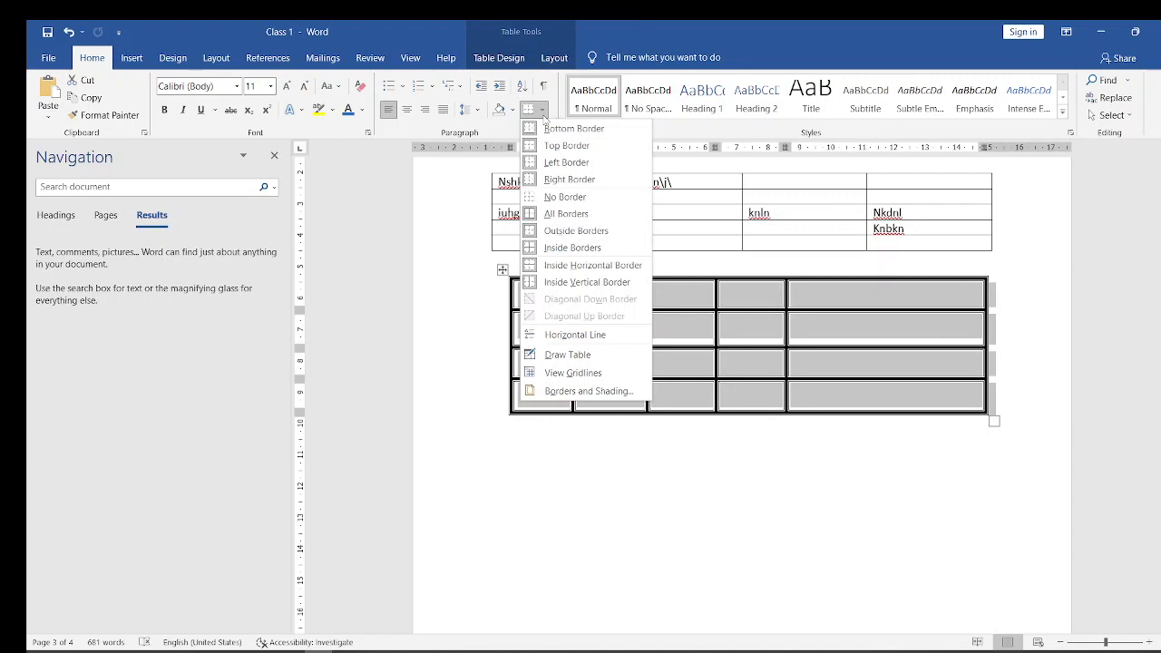
click(568, 396)
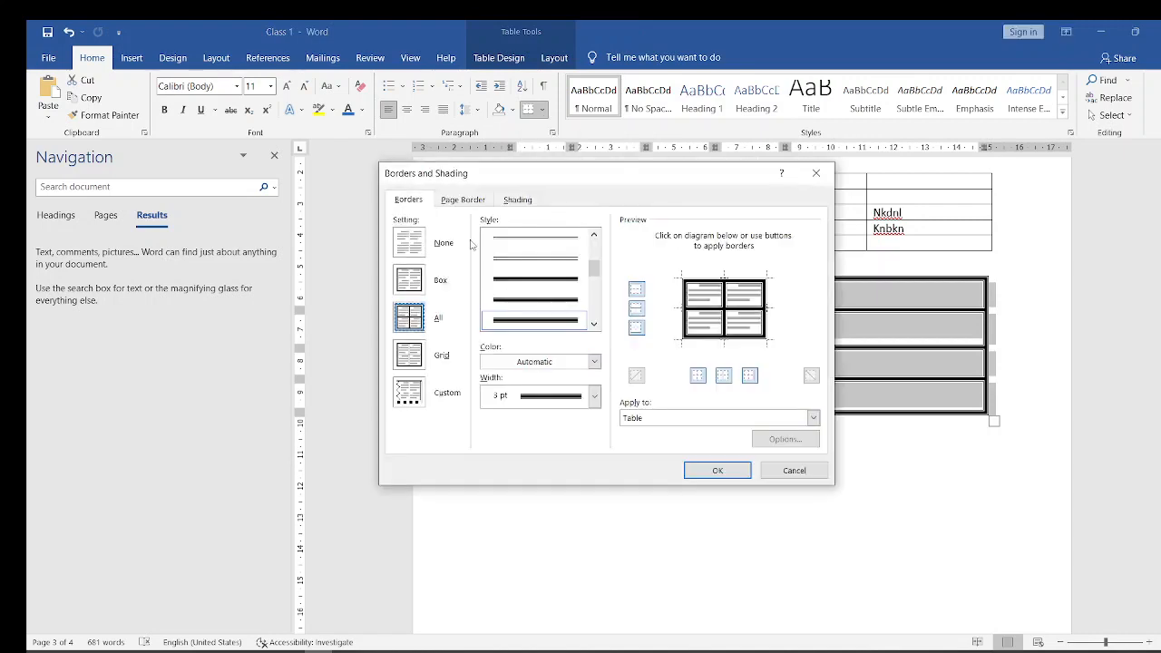
click(444, 243)
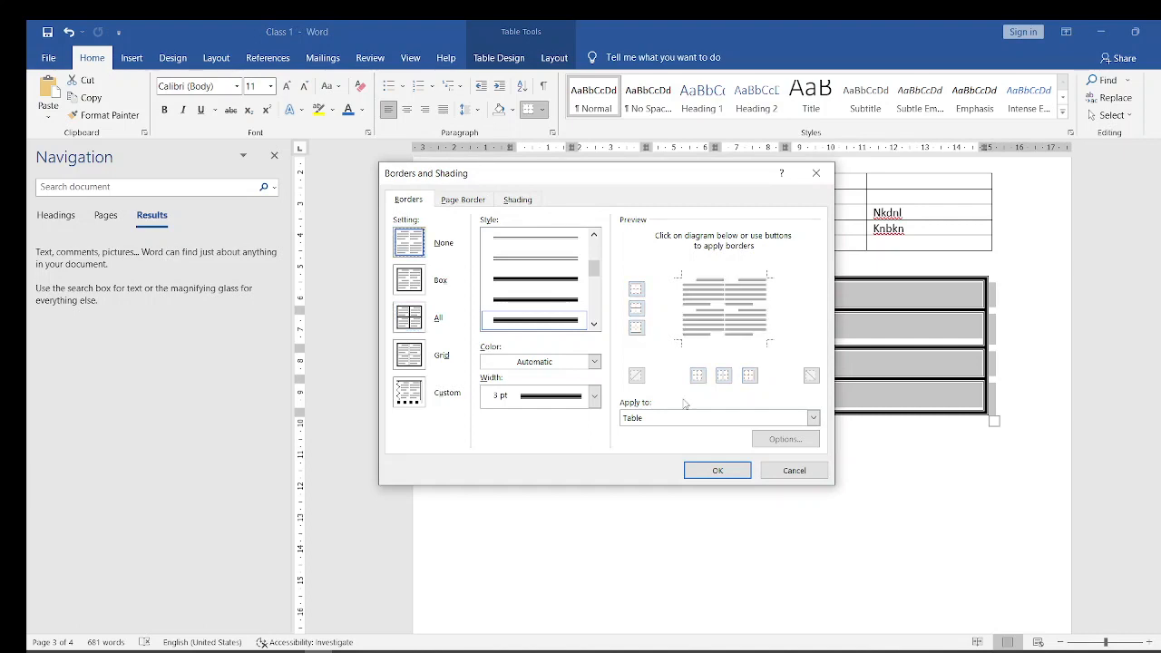
click(722, 476)
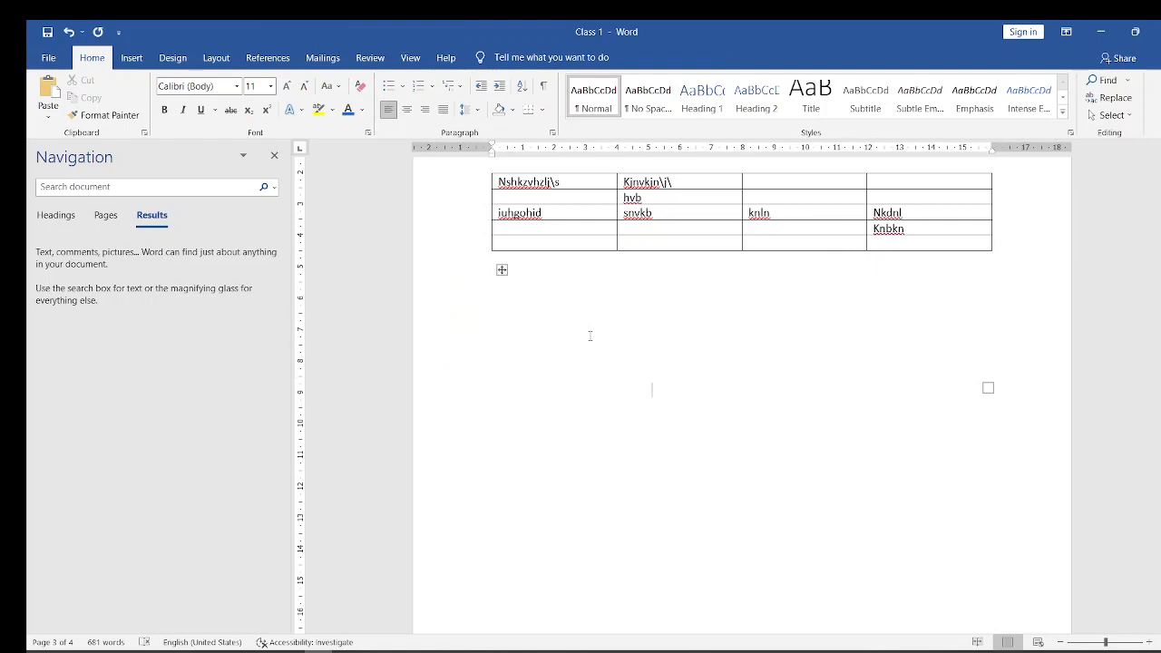
key(ctrl+z)
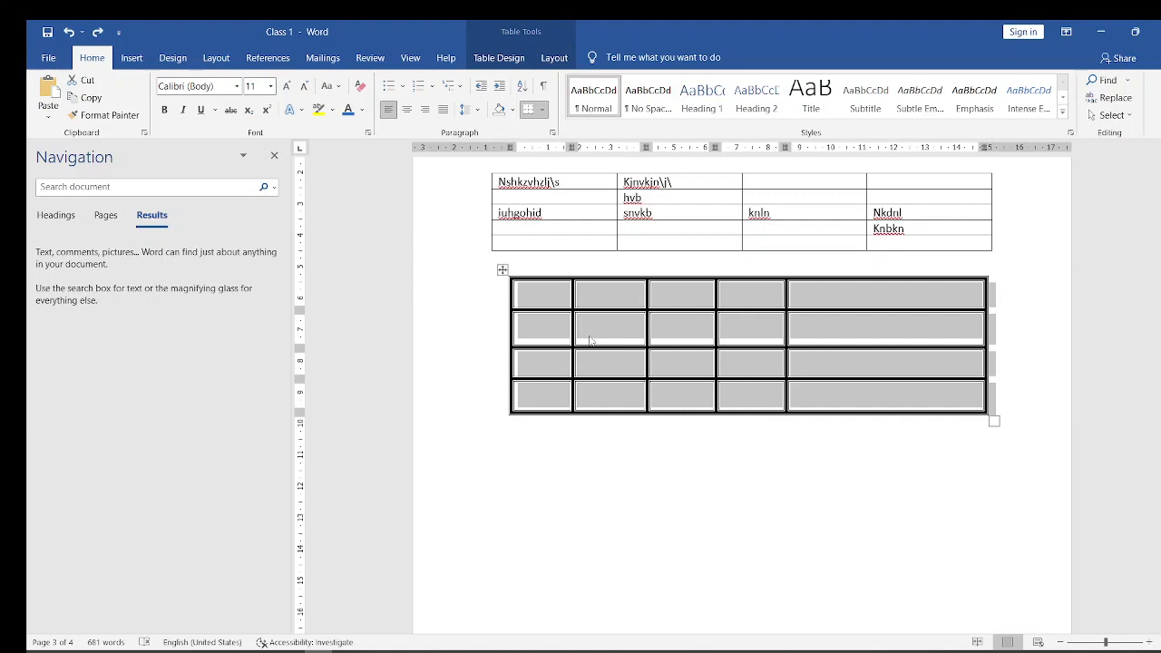
- Enter the sample text "No;djnb;djjndj" on the line below the drawn table and delete it again
click(568, 476)
text(No;djnb;djjndj)
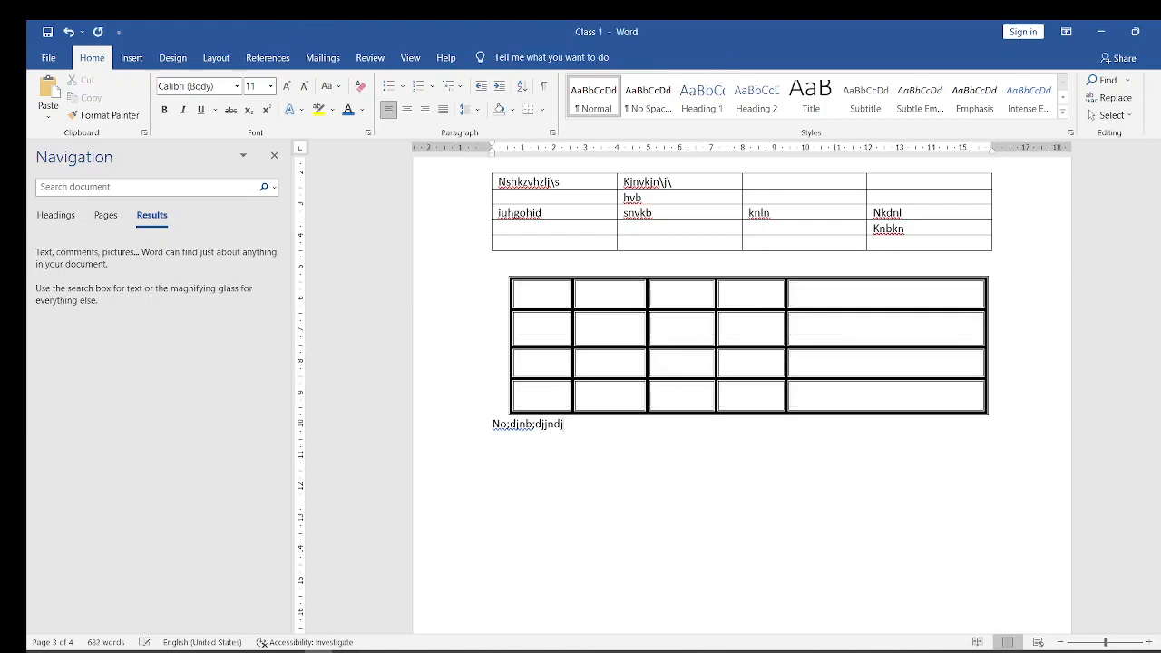
key(ctrl+shift+Left)
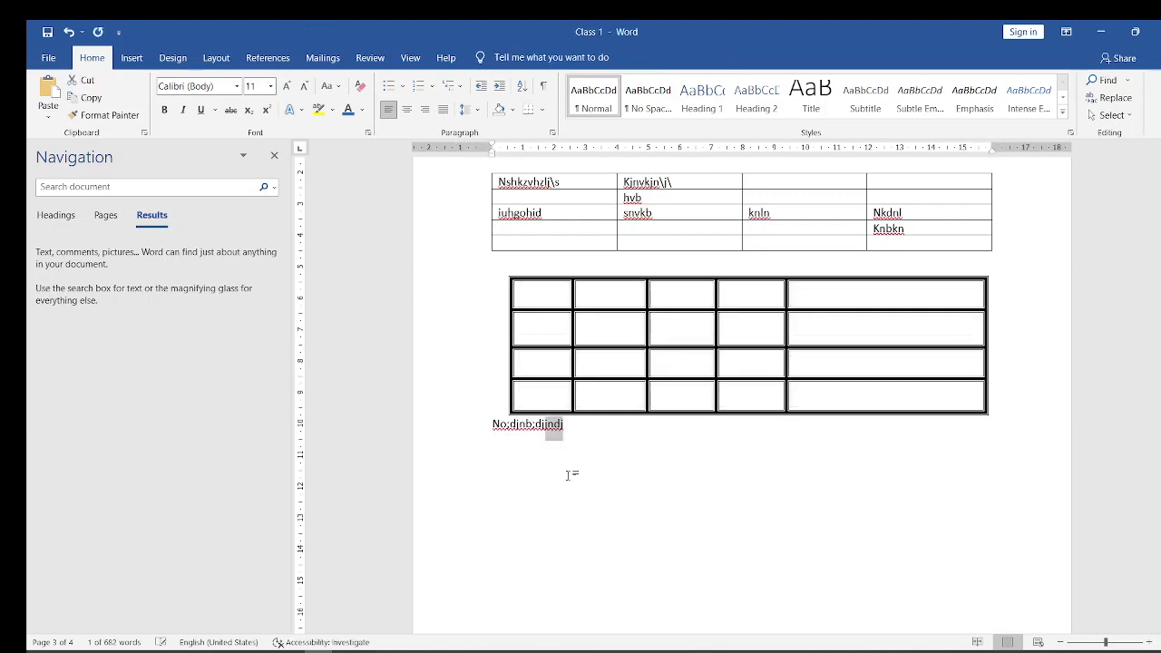
key(shift+Right)
key(shift+Right)
key(shift+Right)
key(shift+Right)
key(shift+Right)
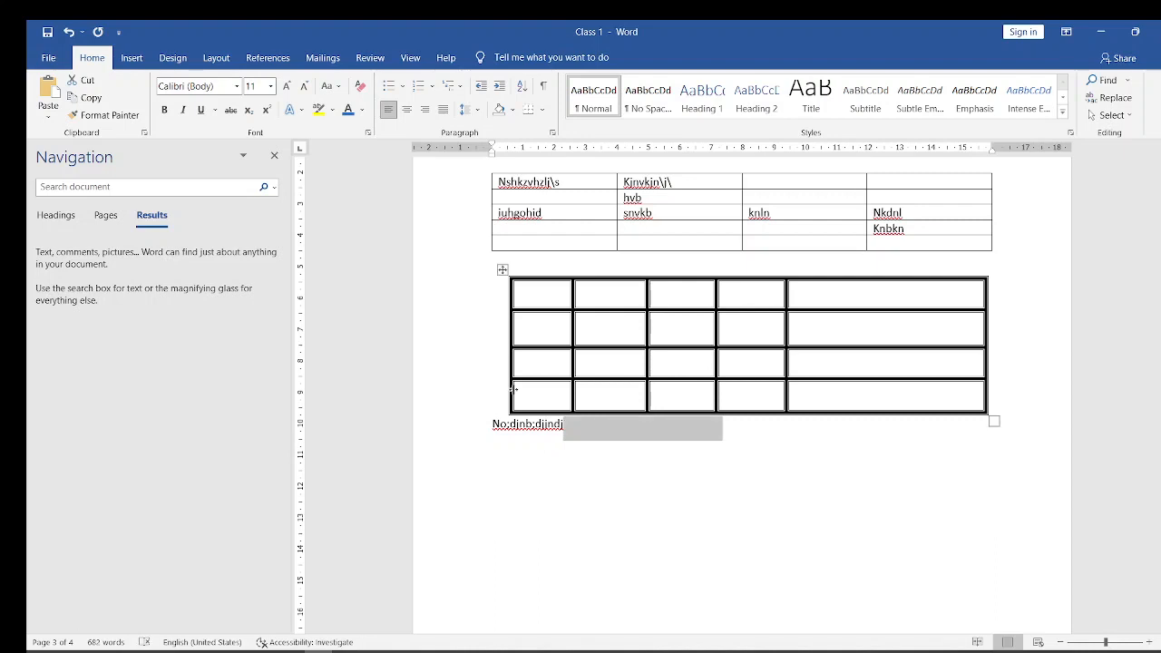
key(BackSpace)
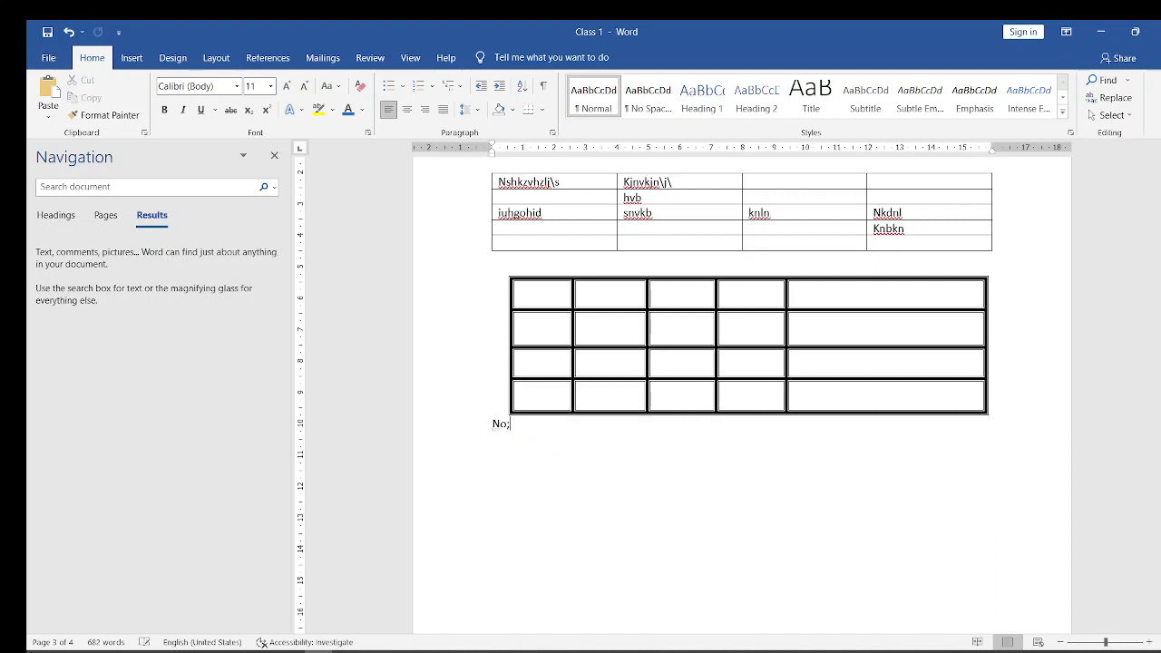
key(BackSpace)
key(BackSpace)
key(BackSpace)
- Delete the whole drawn table and undo the deletion, doing this twice
click(502, 269)
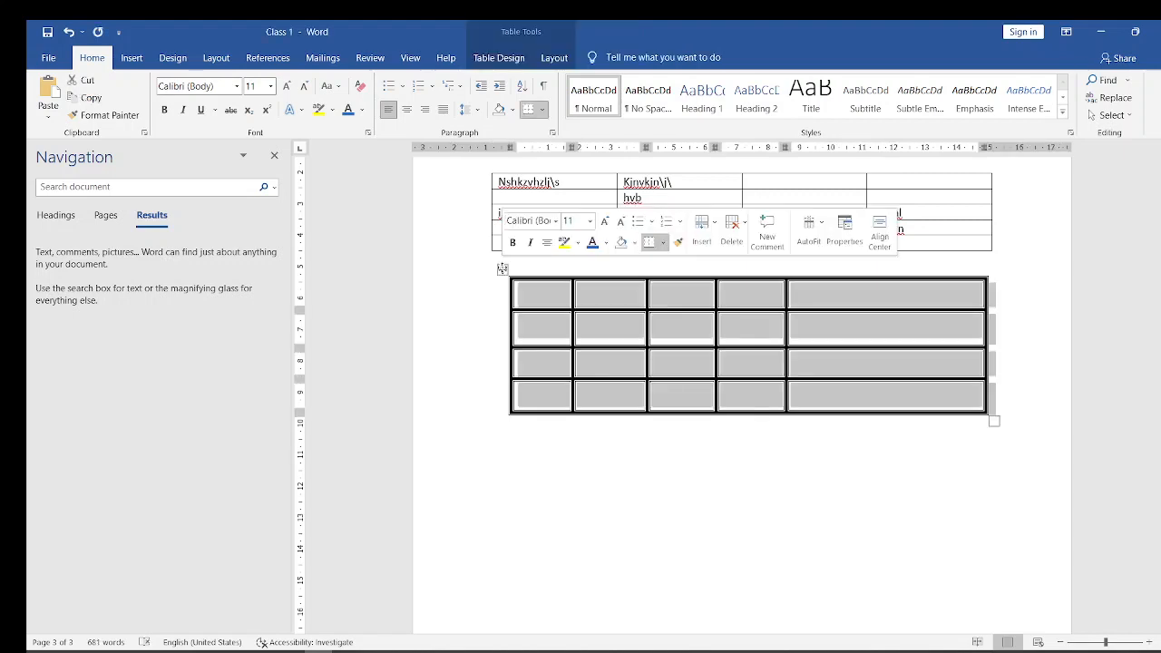
key(BackSpace)
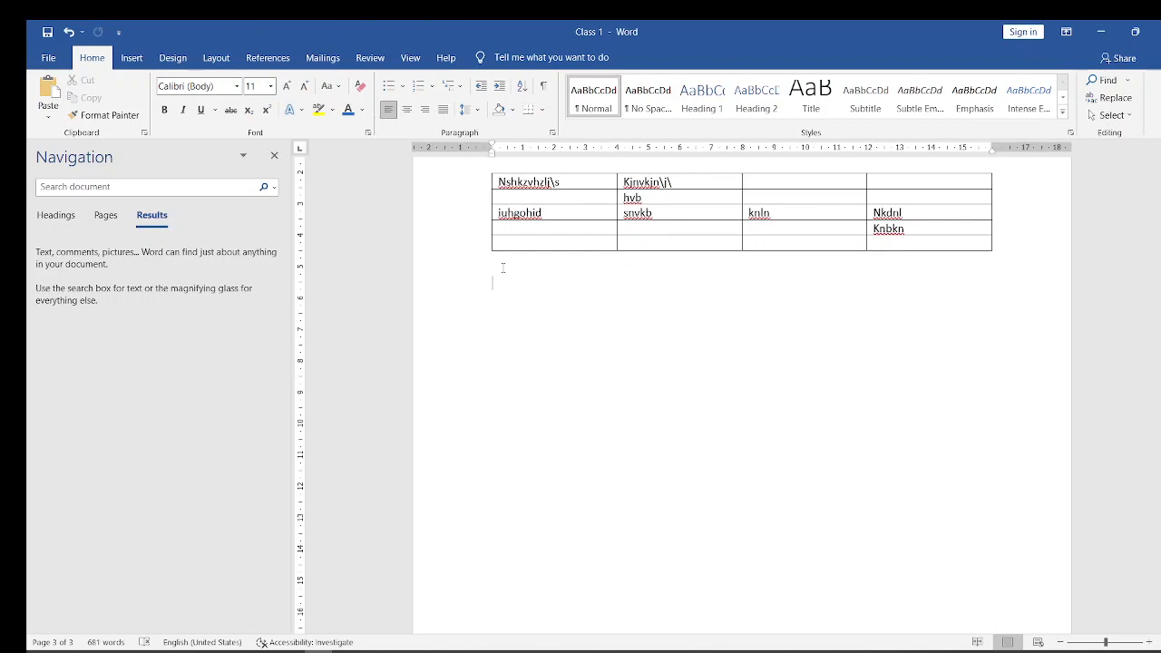
key(ctrl+z)
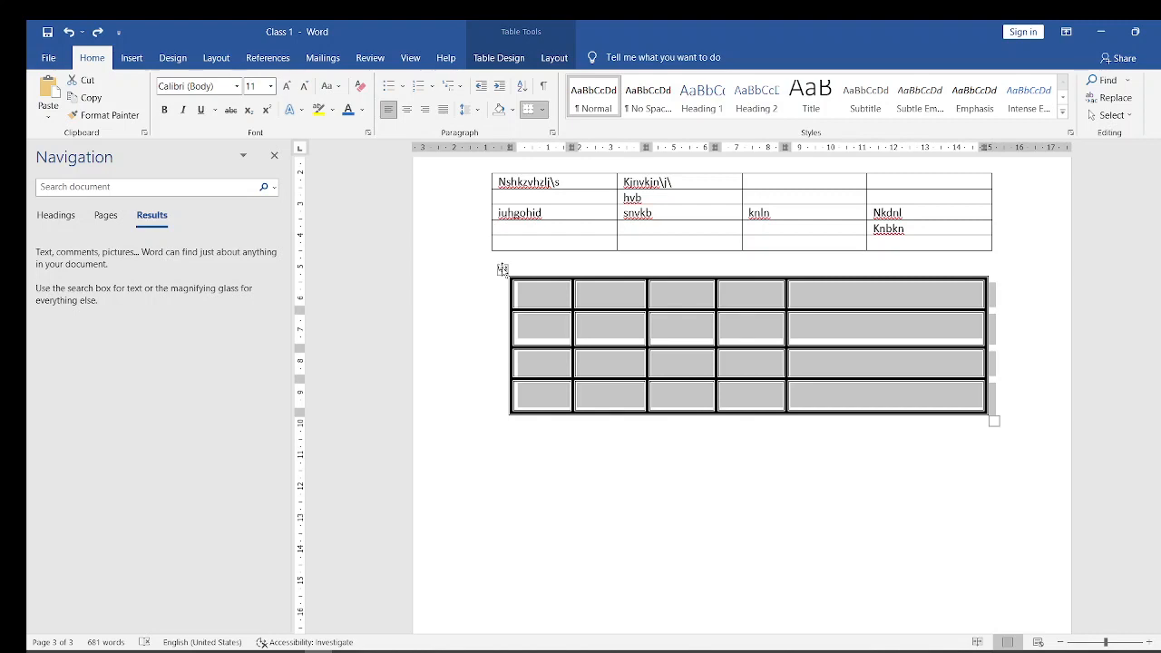
key(BackSpace)
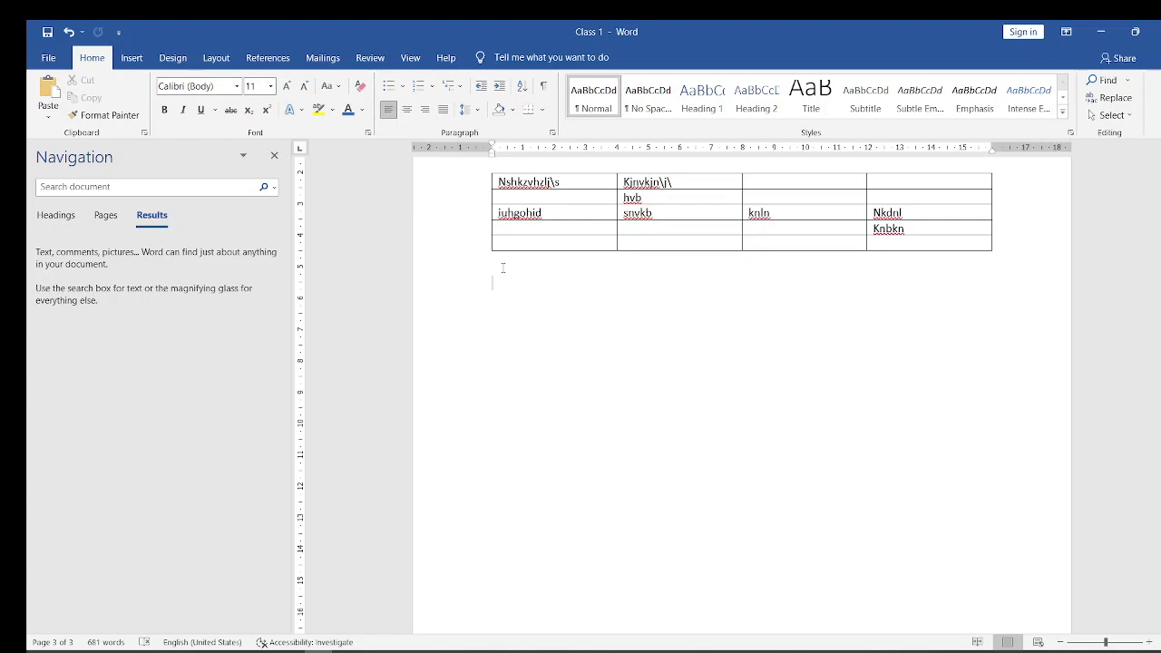
key(ctrl+z)
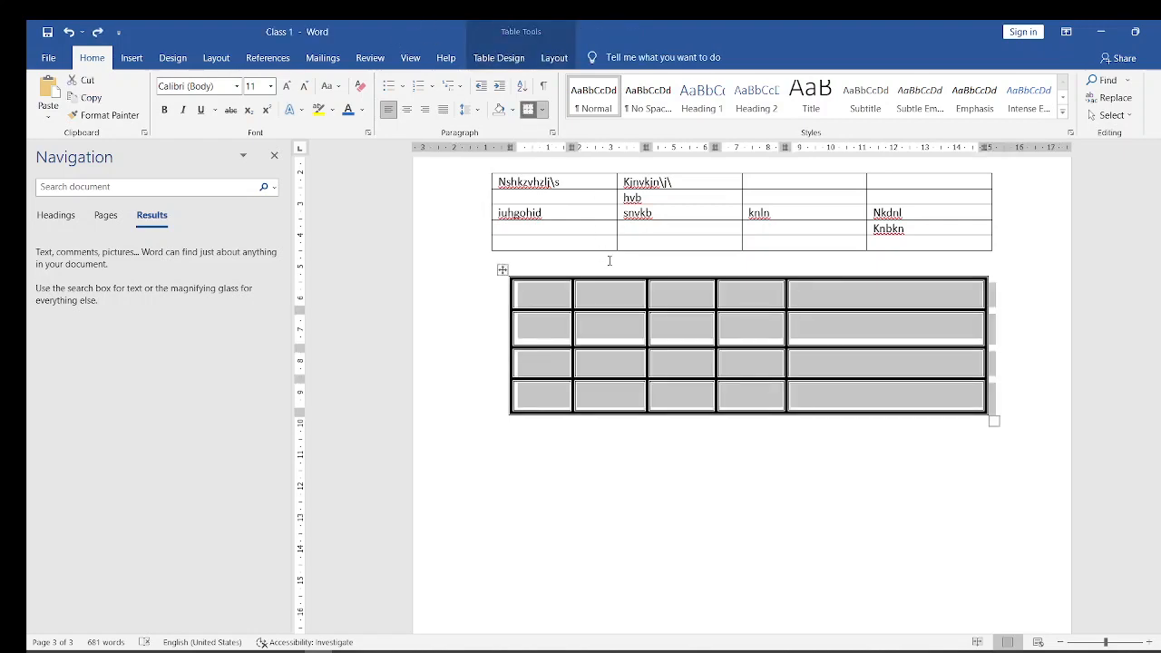
- Apply a solid 1 pt Box border around the drawn table through Borders and Shading, and undo it
click(543, 109)
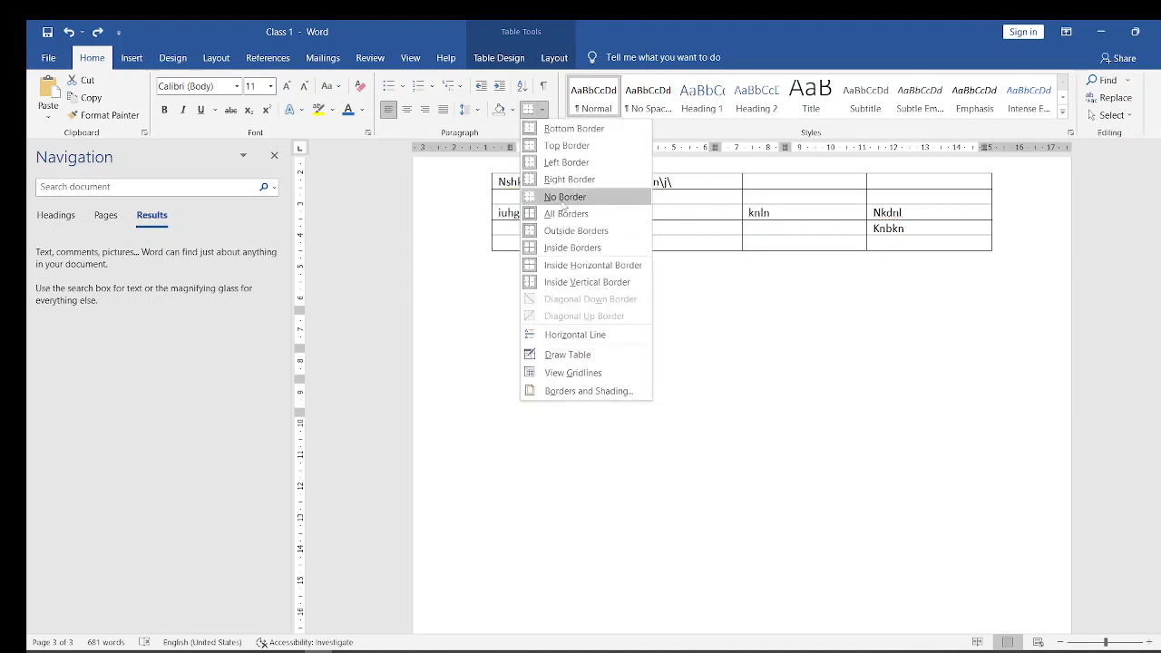
click(575, 392)
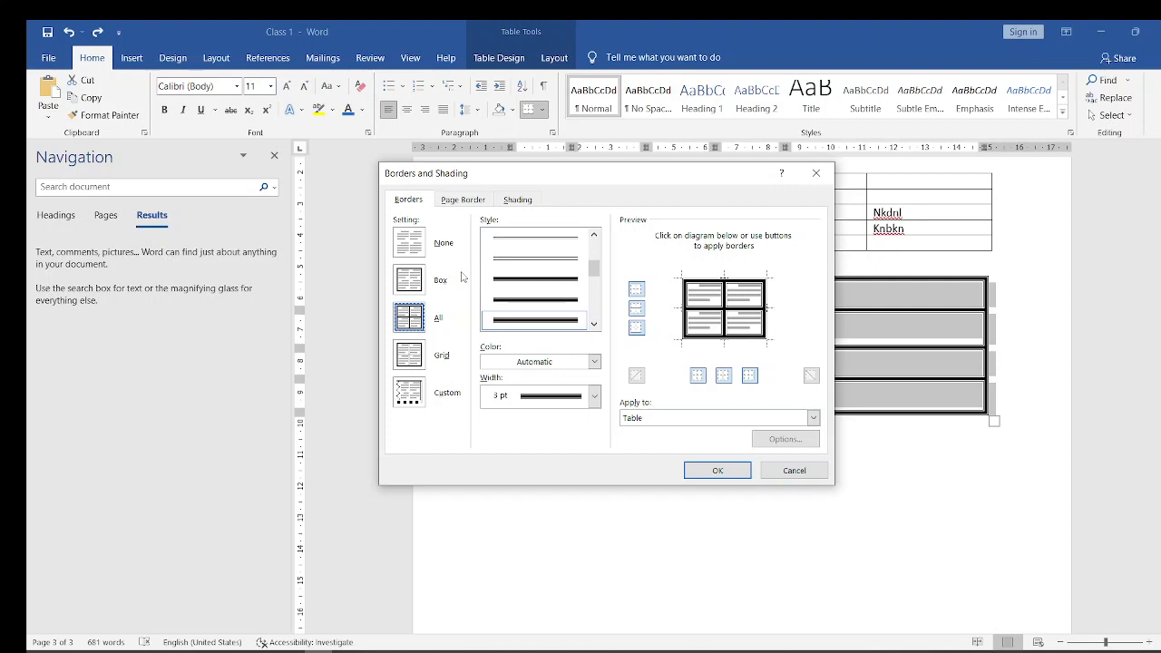
click(409, 282)
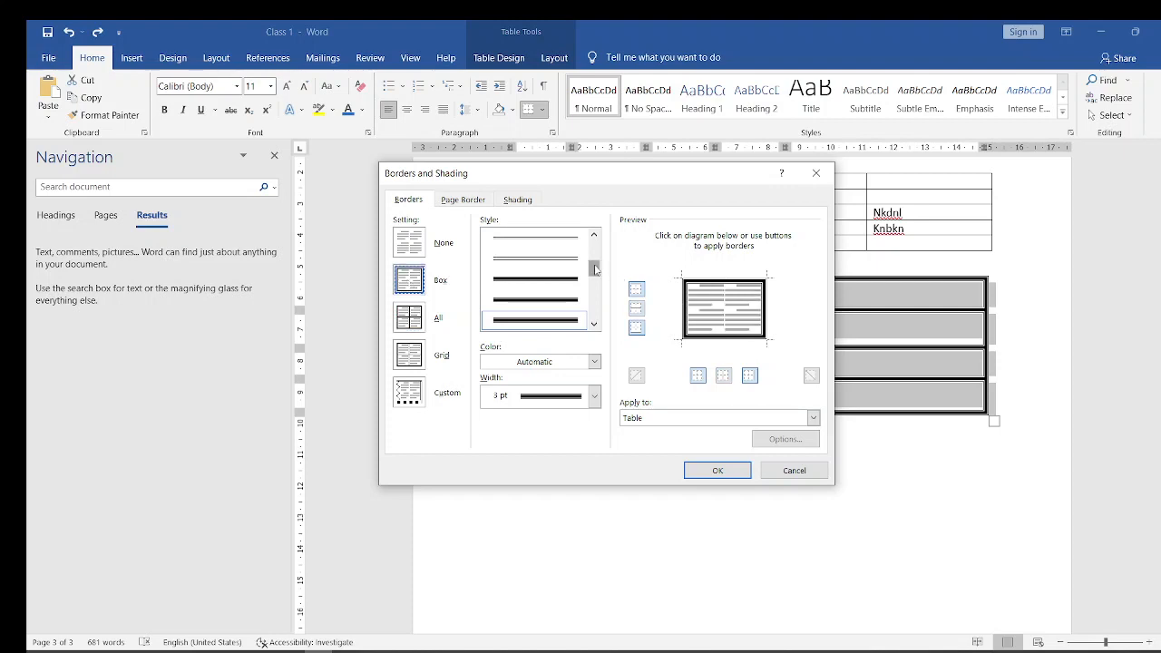
drag(595, 270, 572, 238)
click(571, 238)
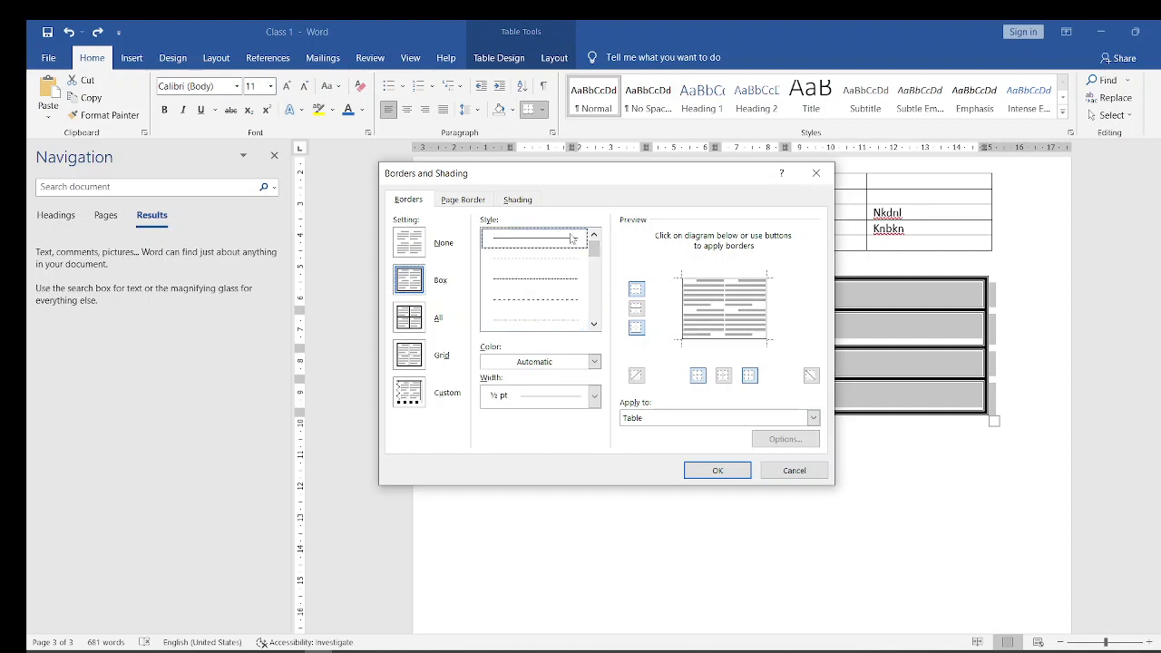
click(595, 396)
click(596, 396)
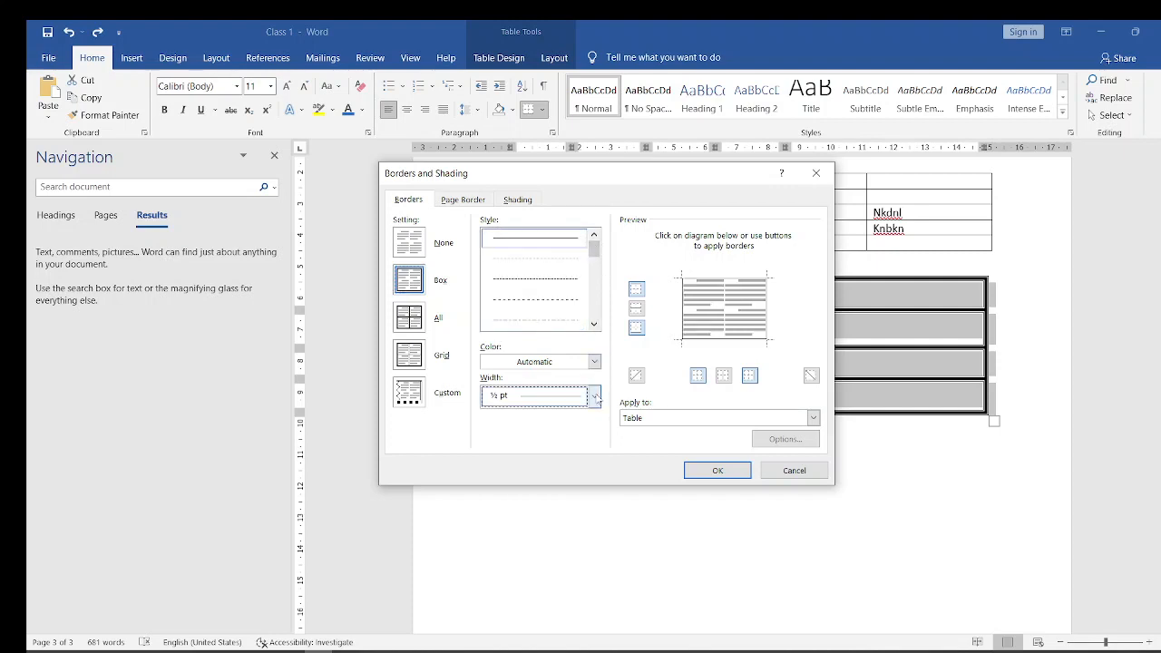
click(595, 397)
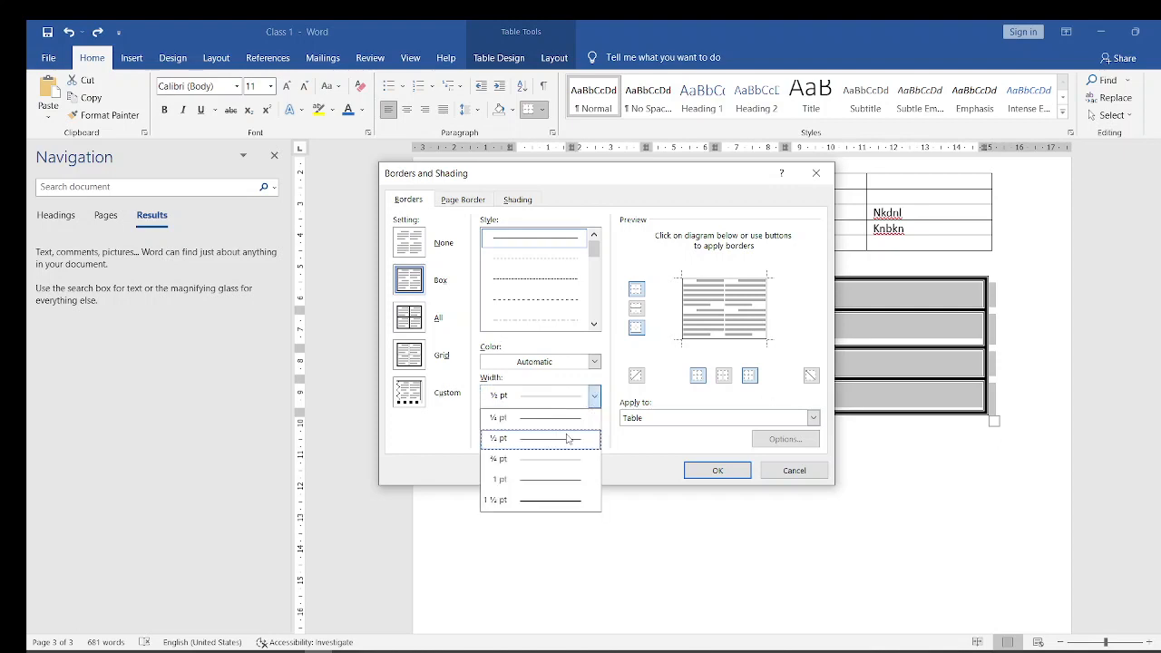
click(535, 484)
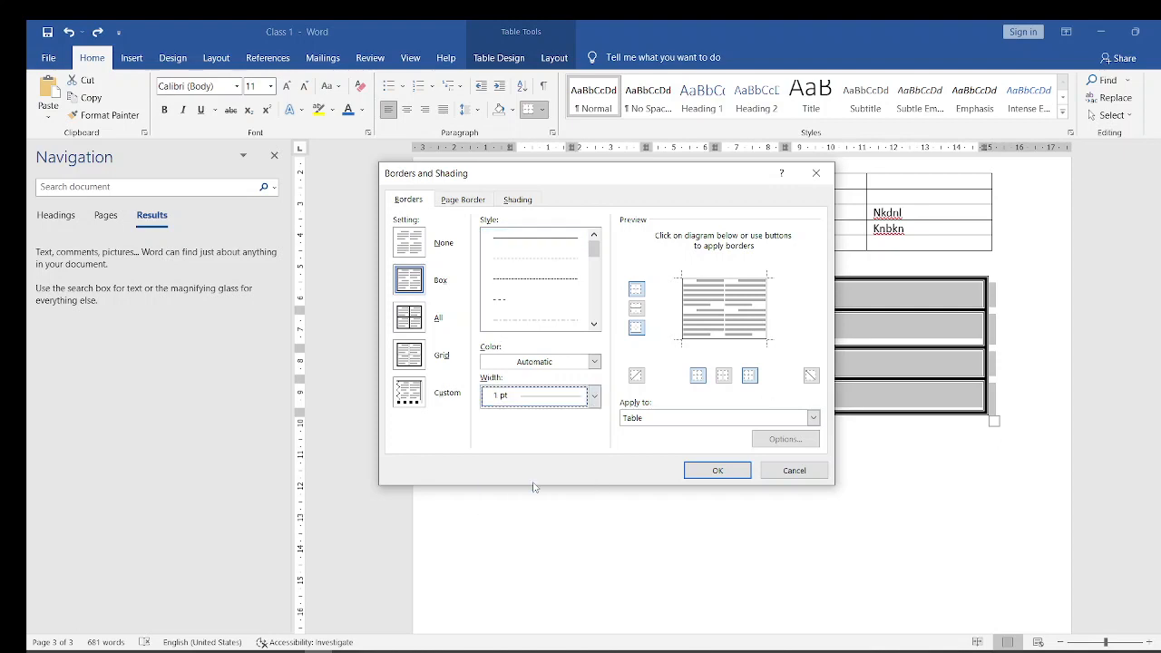
click(718, 470)
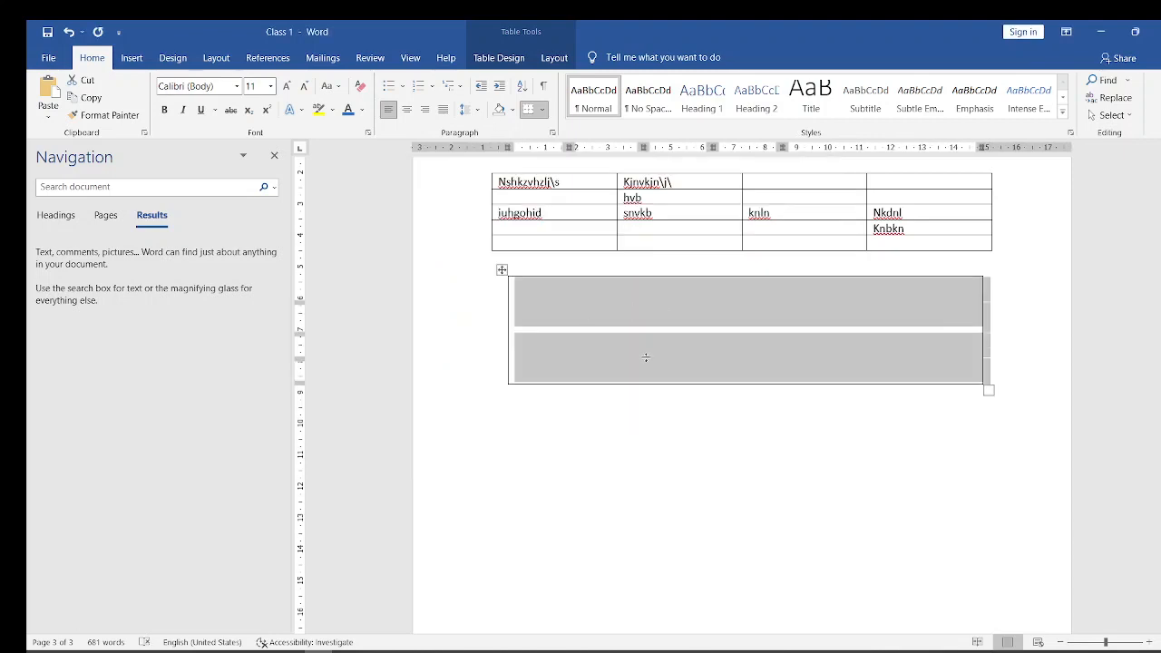
click(610, 425)
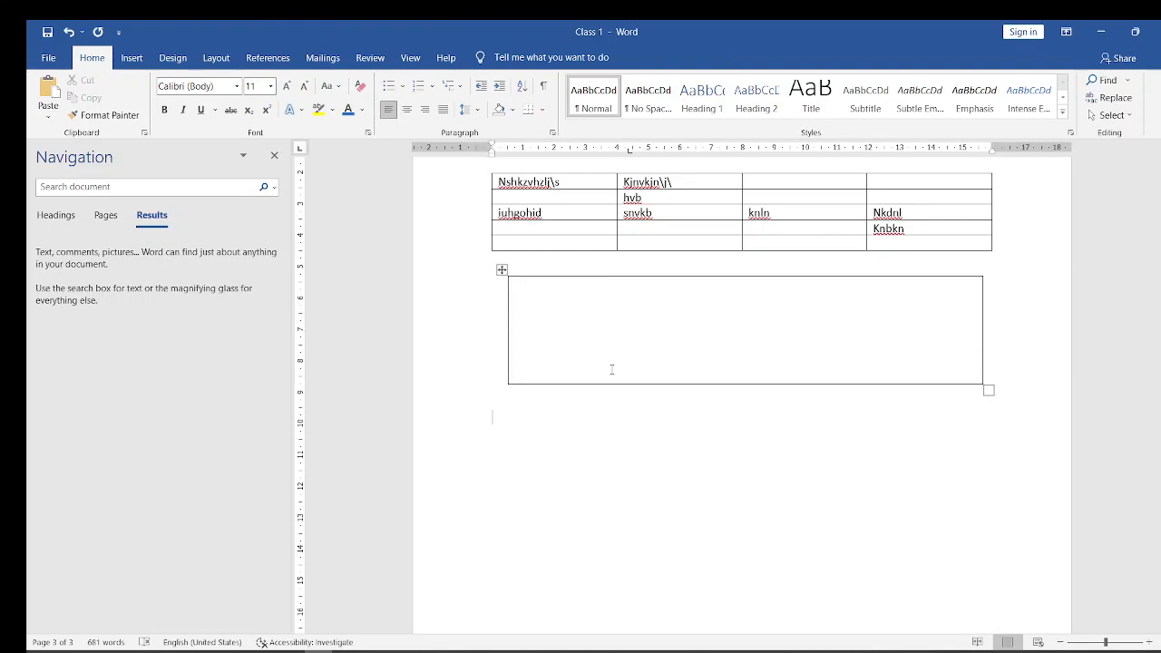
click(613, 372)
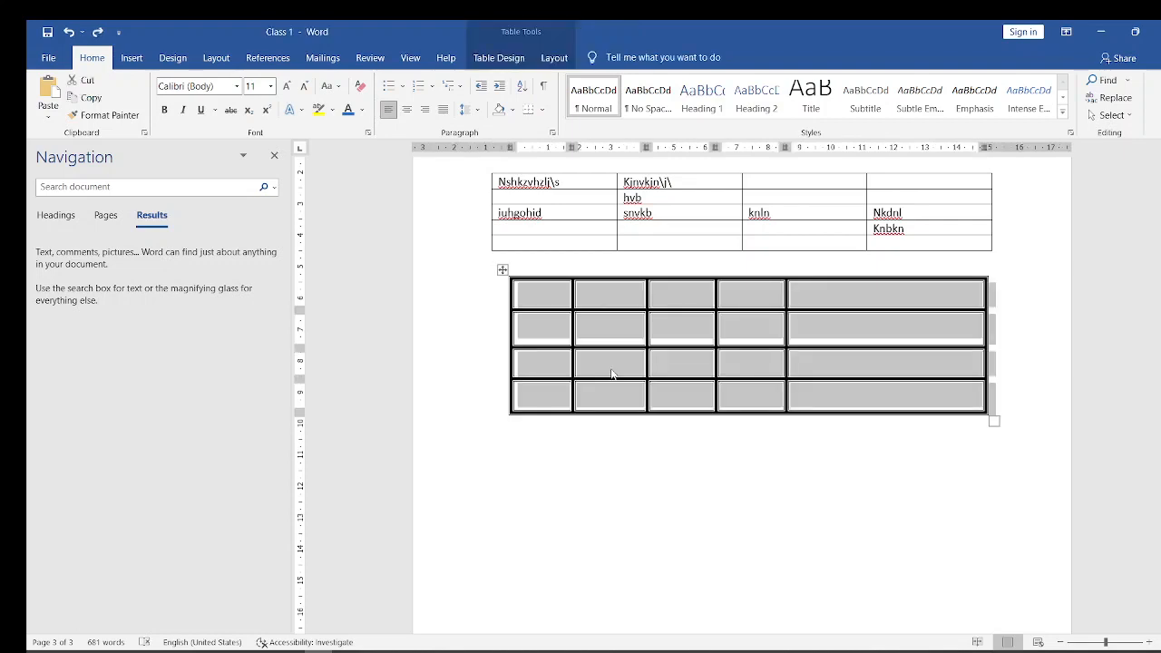
click(613, 373)
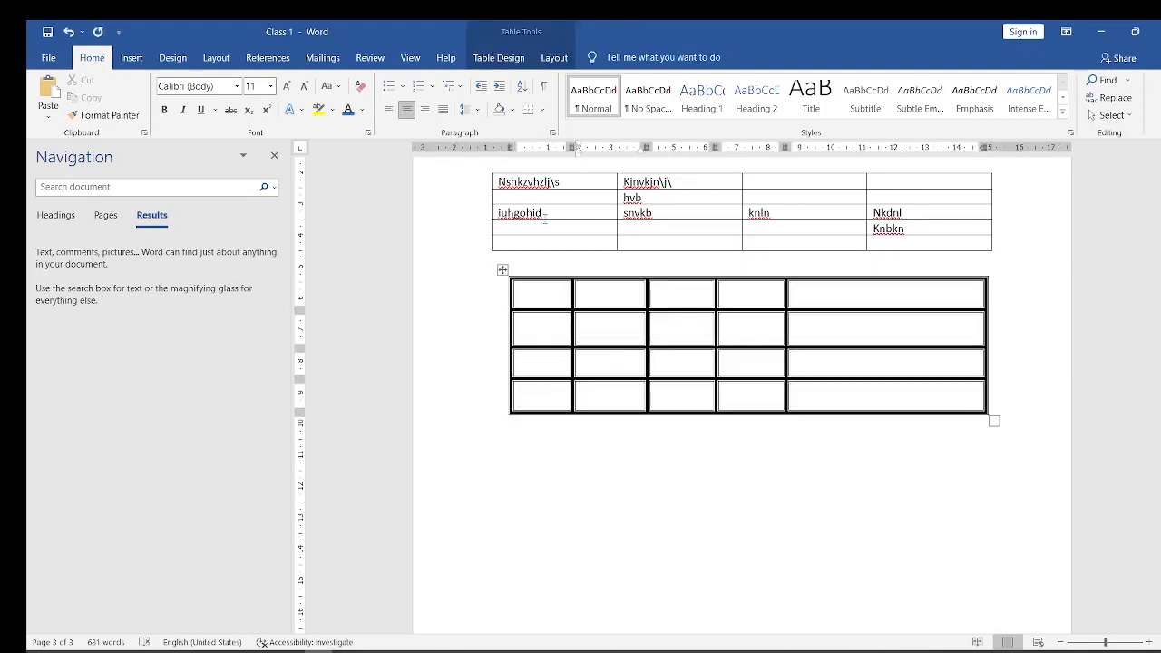
click(503, 271)
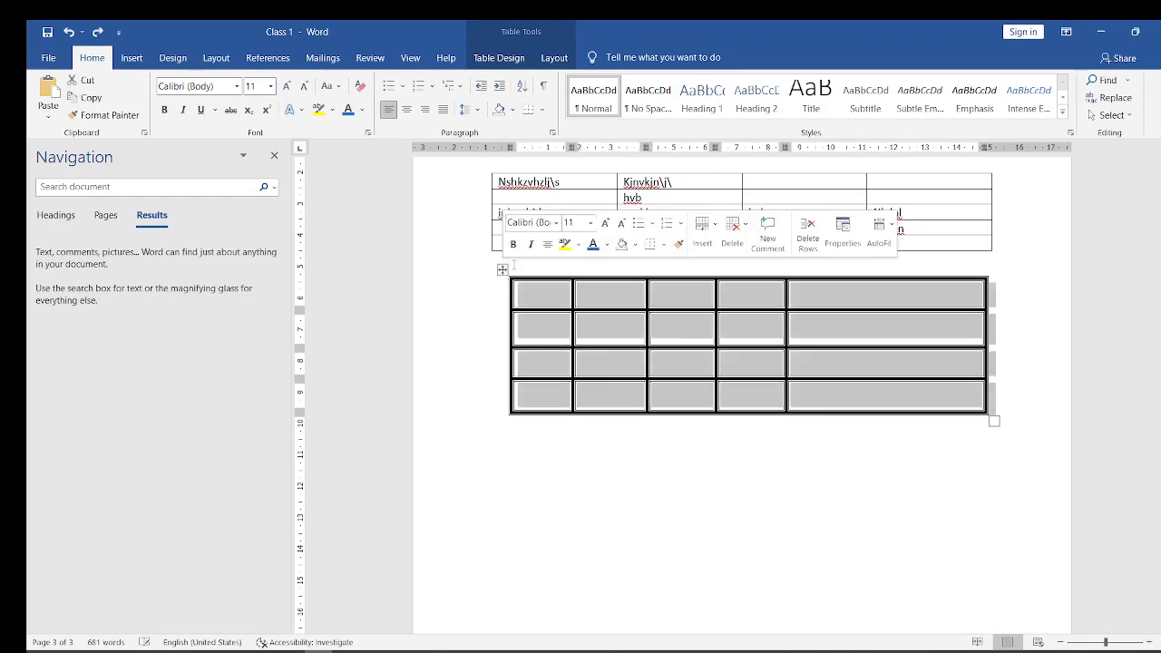
click(544, 110)
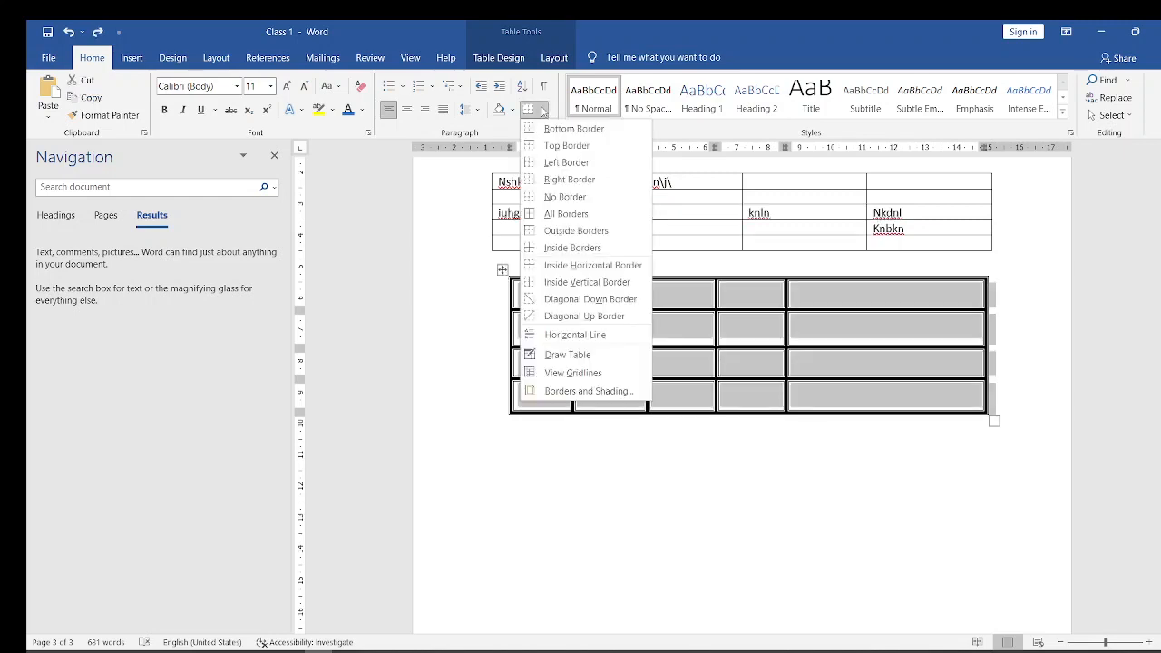
click(568, 391)
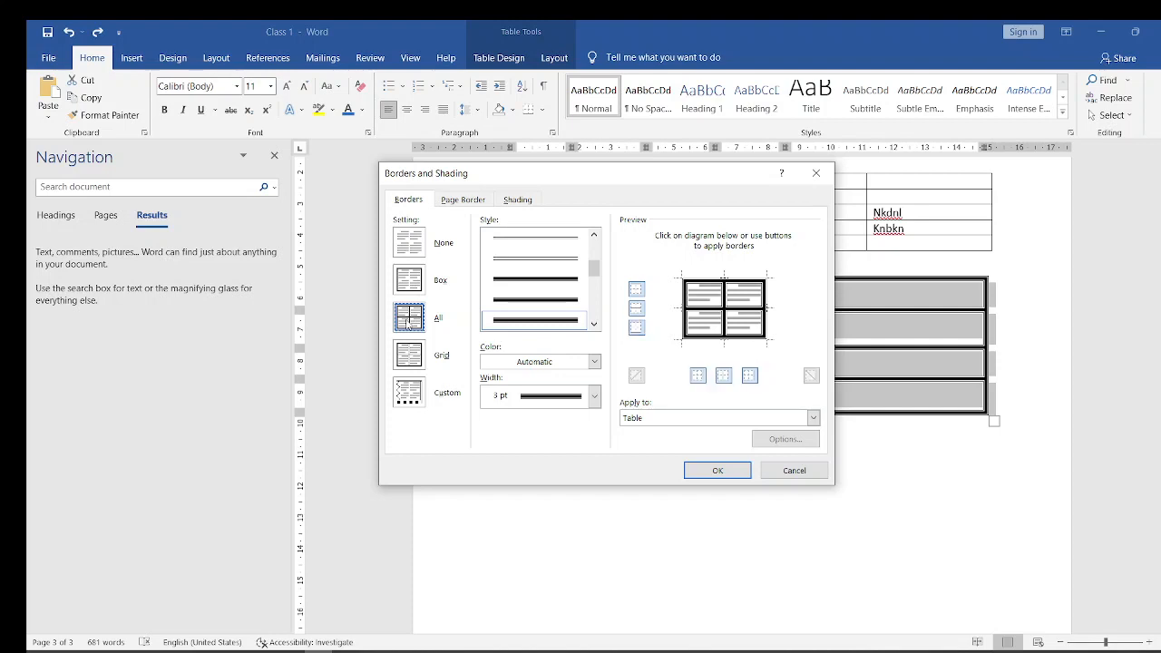
click(794, 470)
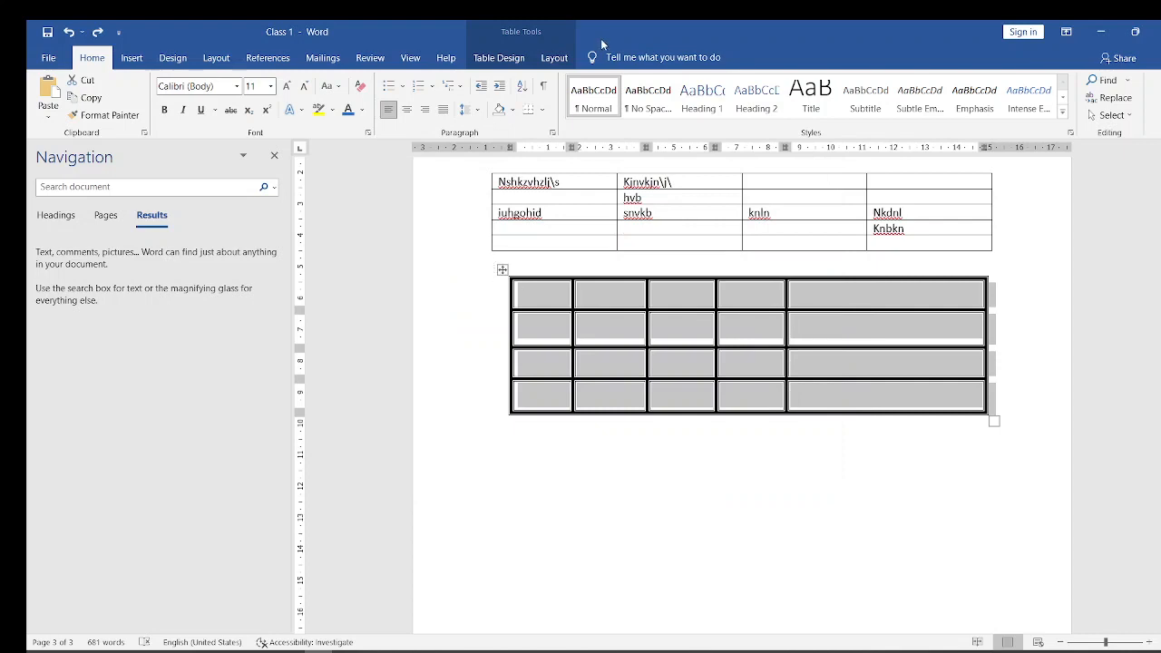
- Apply All borders with a solid single line, 1 pt wide, to the drawn table through Borders and Shading
click(543, 109)
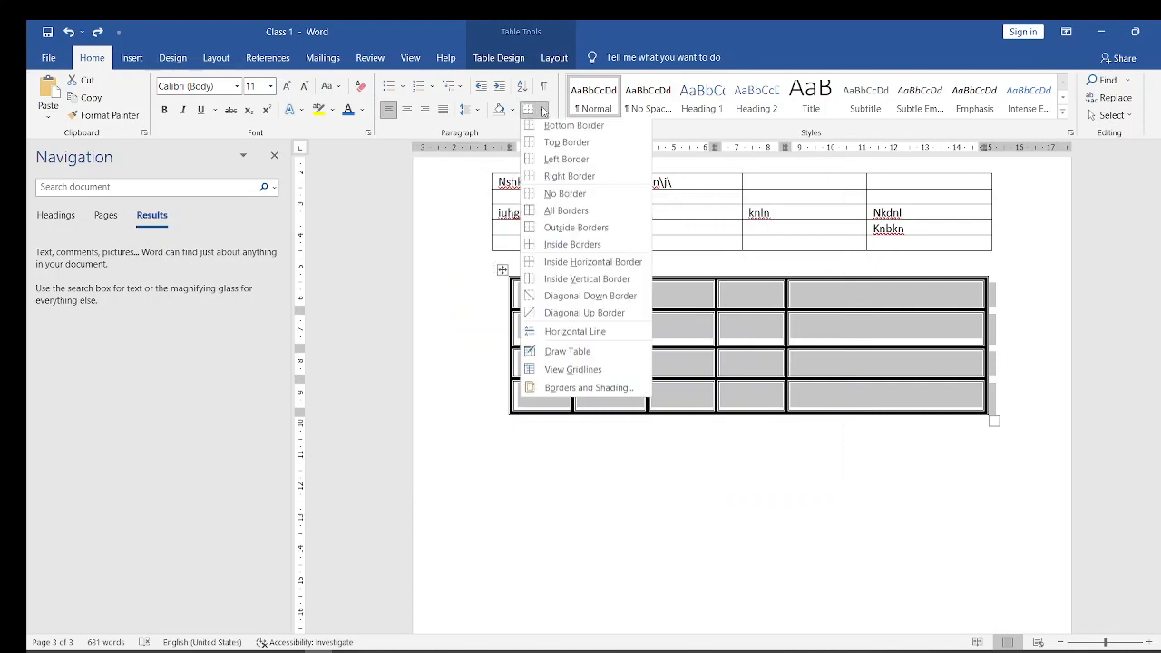
click(562, 390)
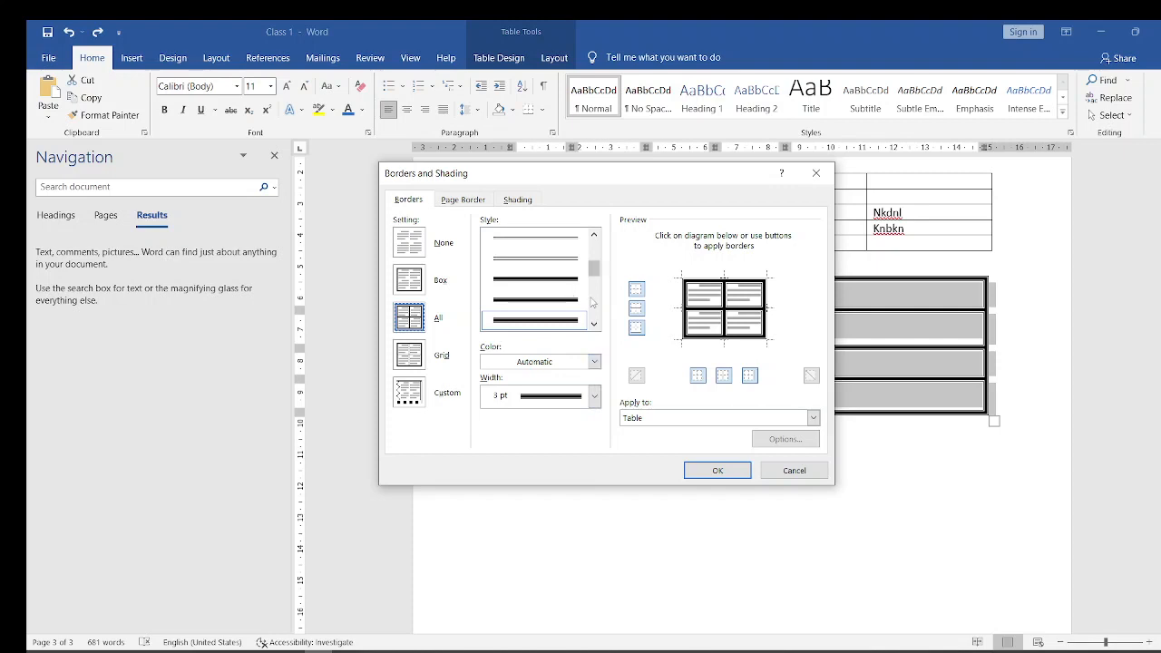
drag(594, 267, 594, 241)
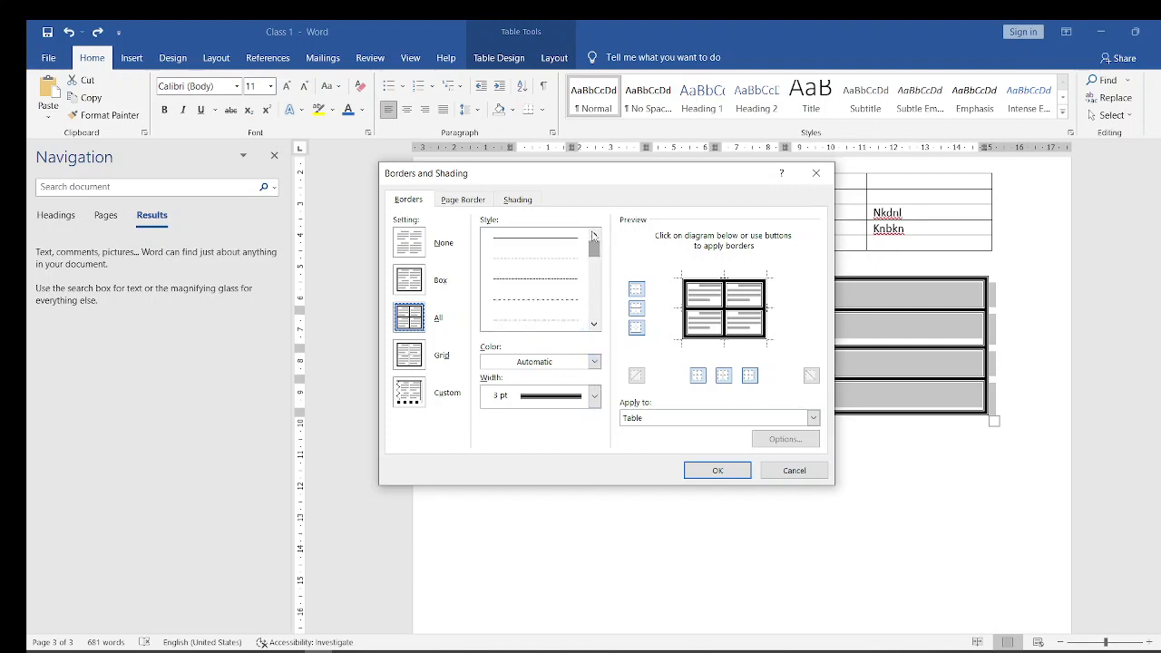
click(567, 236)
click(565, 237)
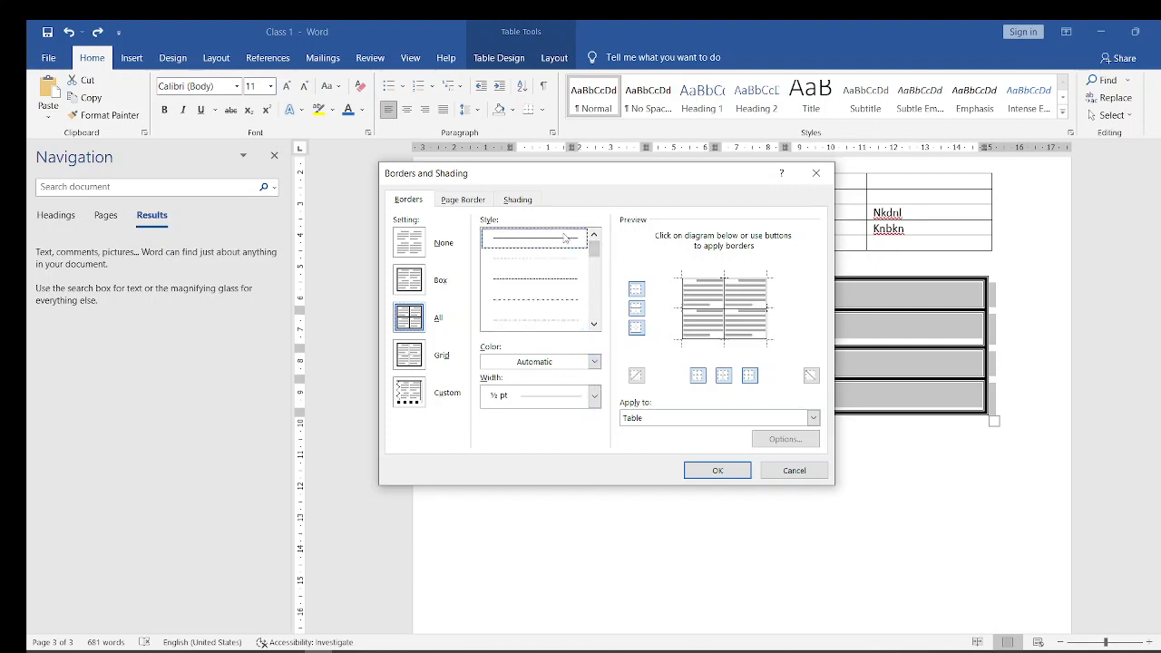
click(596, 401)
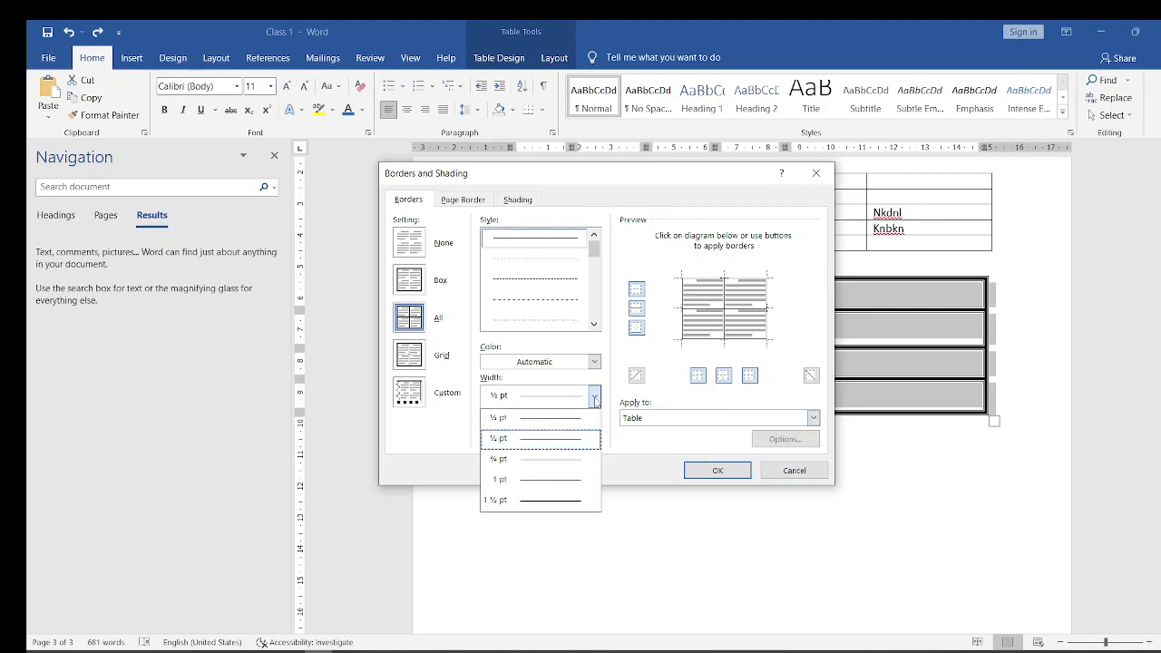
click(531, 479)
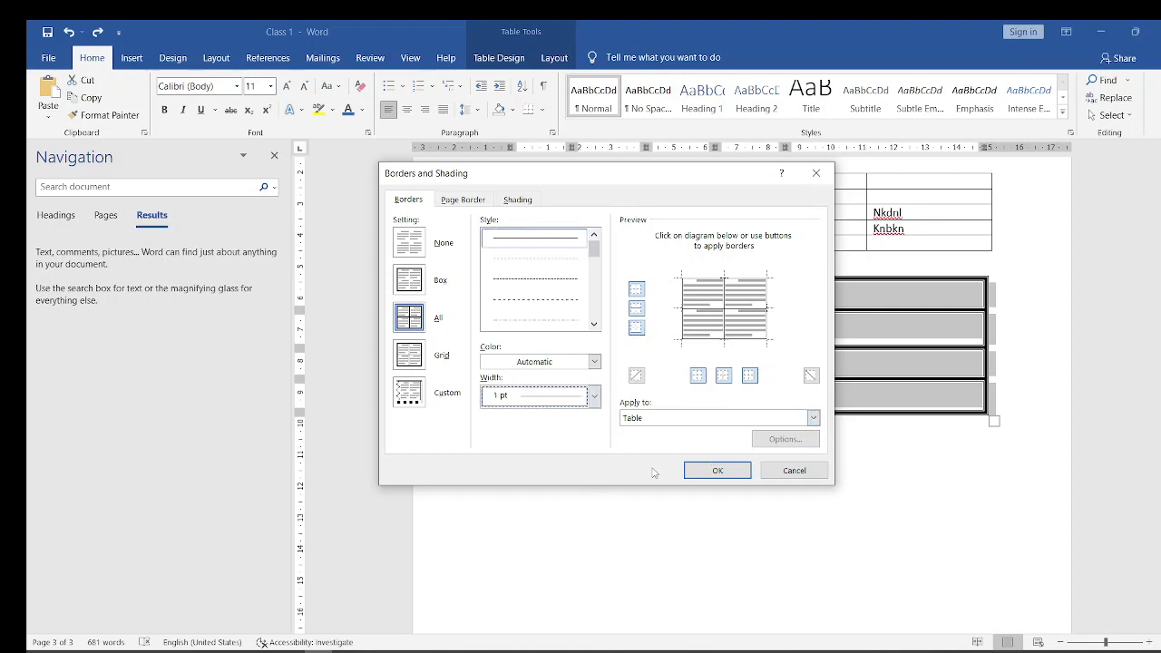
click(708, 479)
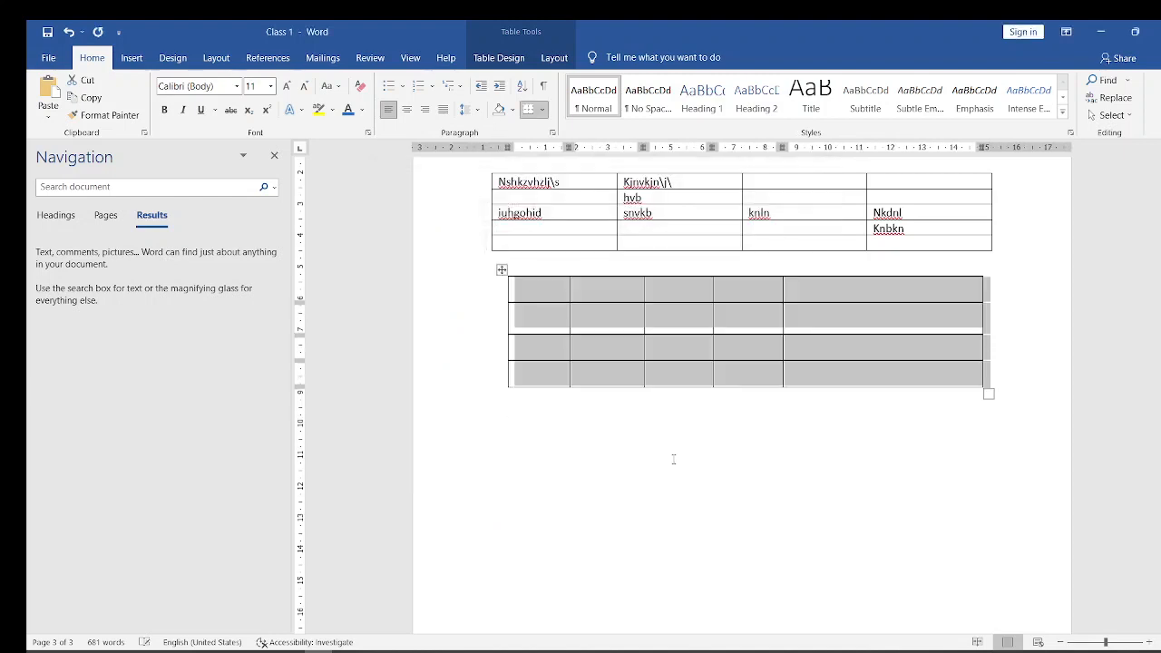
click(673, 459)
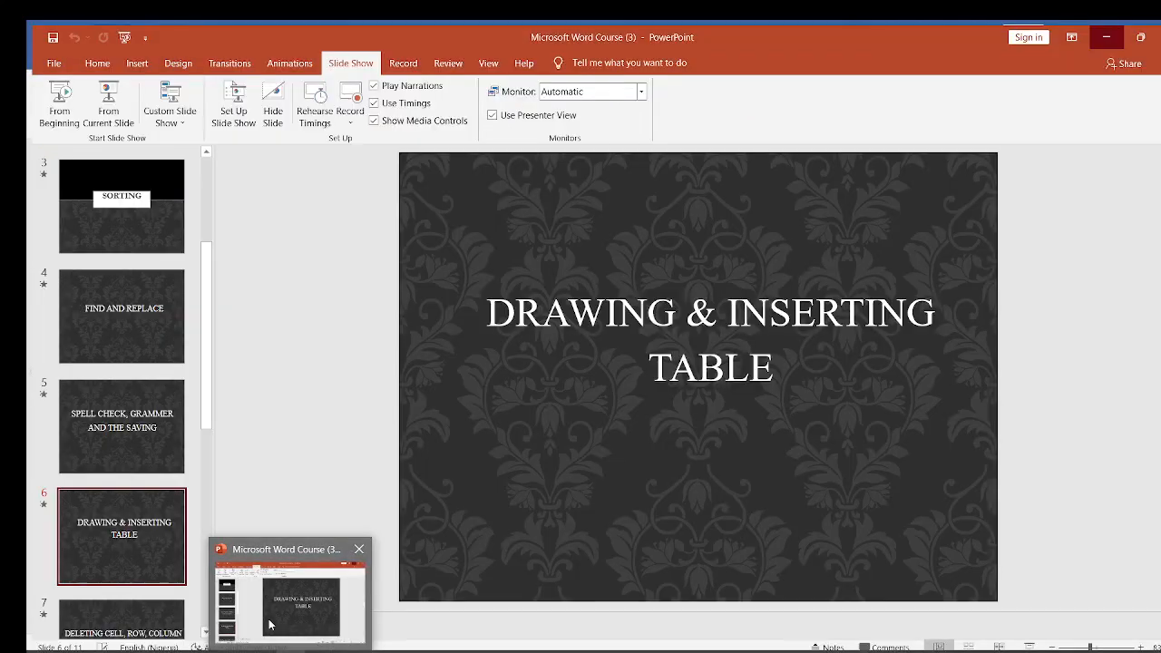
- Switch to the Microsoft Word Course (3) presentation in PowerPoint and go to the slide on deleting cell, row and column
click(269, 622)
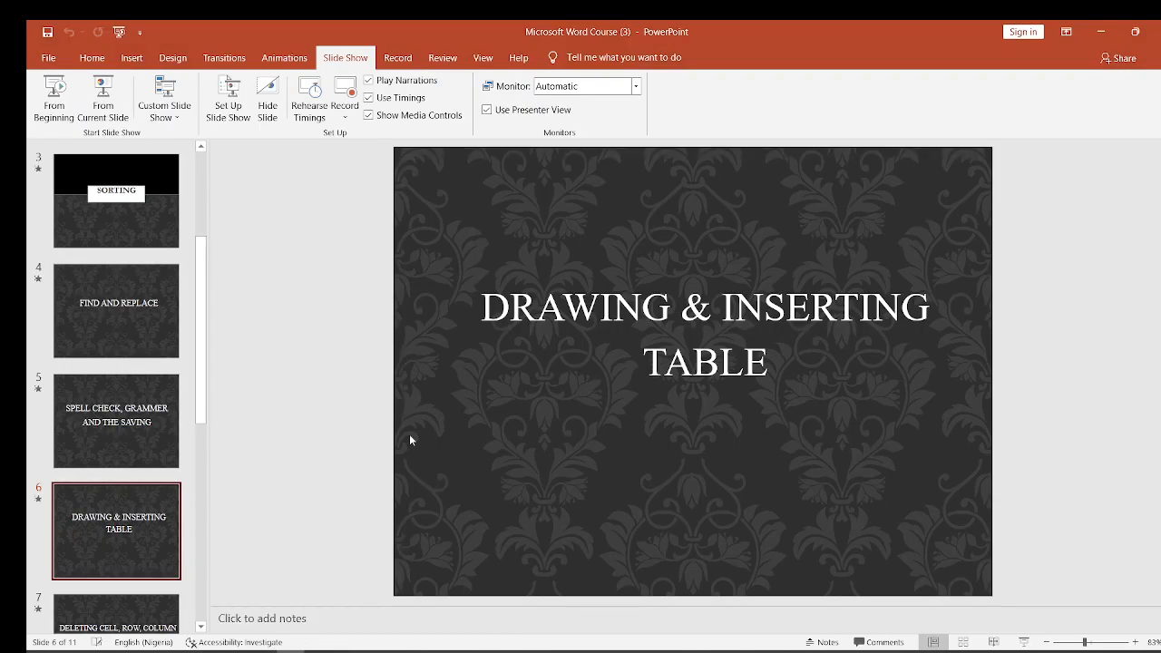
key(Down)
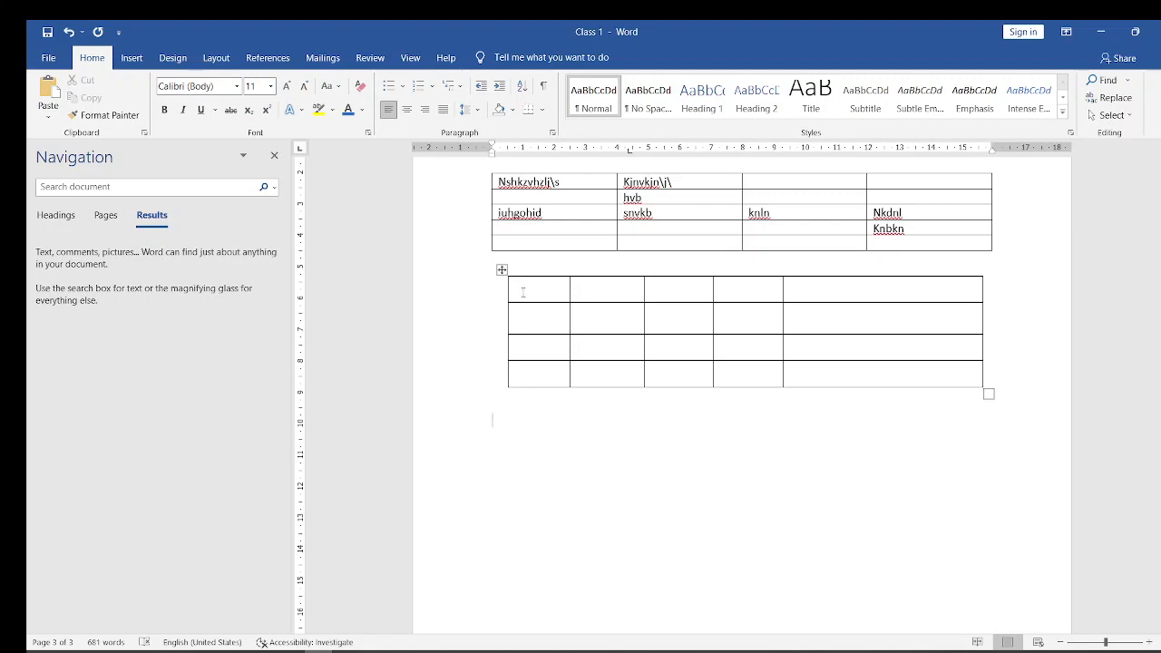
- Back in the Class 1 document in Word, delete the first column of the drawn table
drag(529, 282, 537, 370)
click(522, 284)
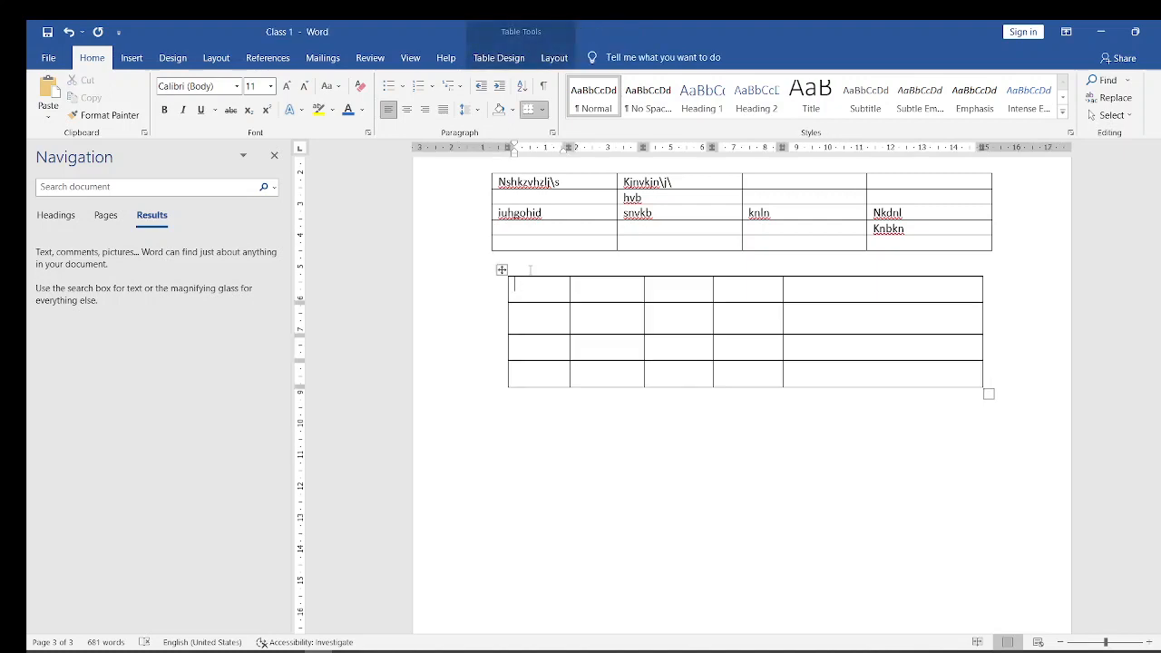
drag(521, 300, 532, 377)
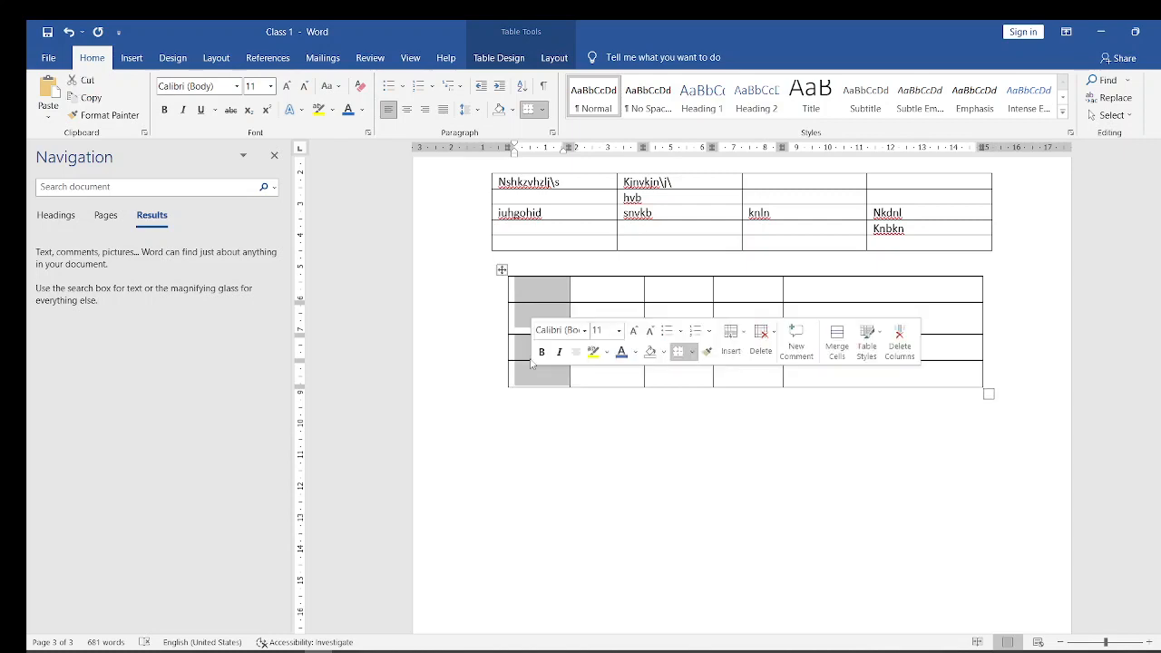
right_click(523, 294)
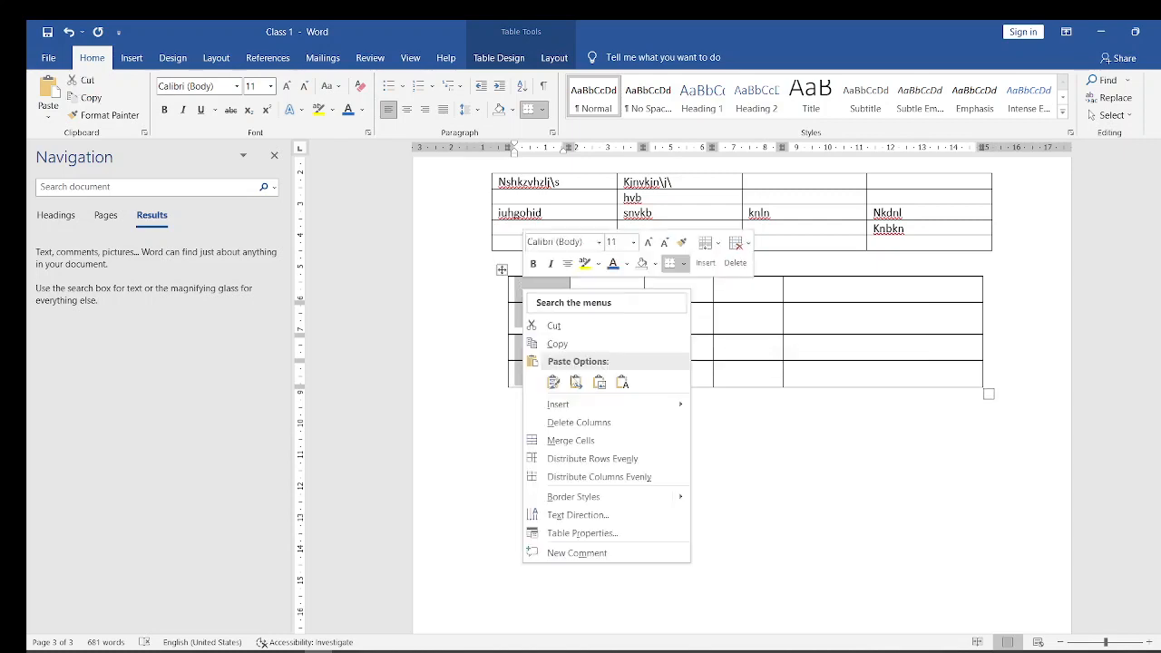
click(565, 424)
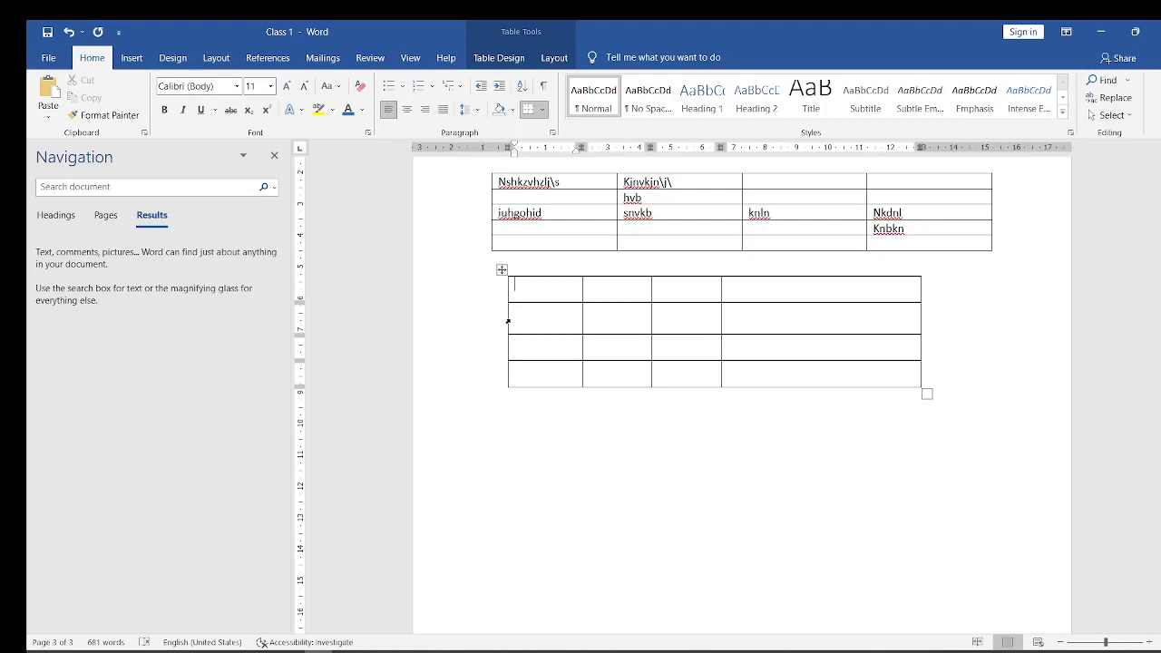
- Delete the second row of the drawn table with the Delete entire row option
click(508, 321)
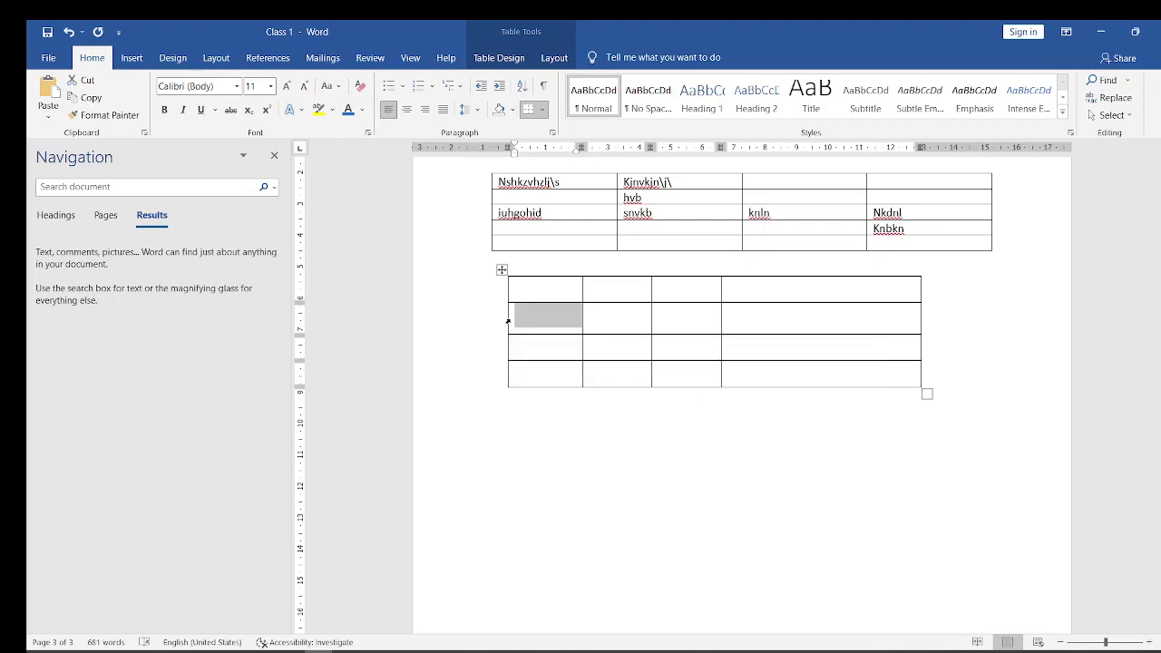
double_click(508, 321)
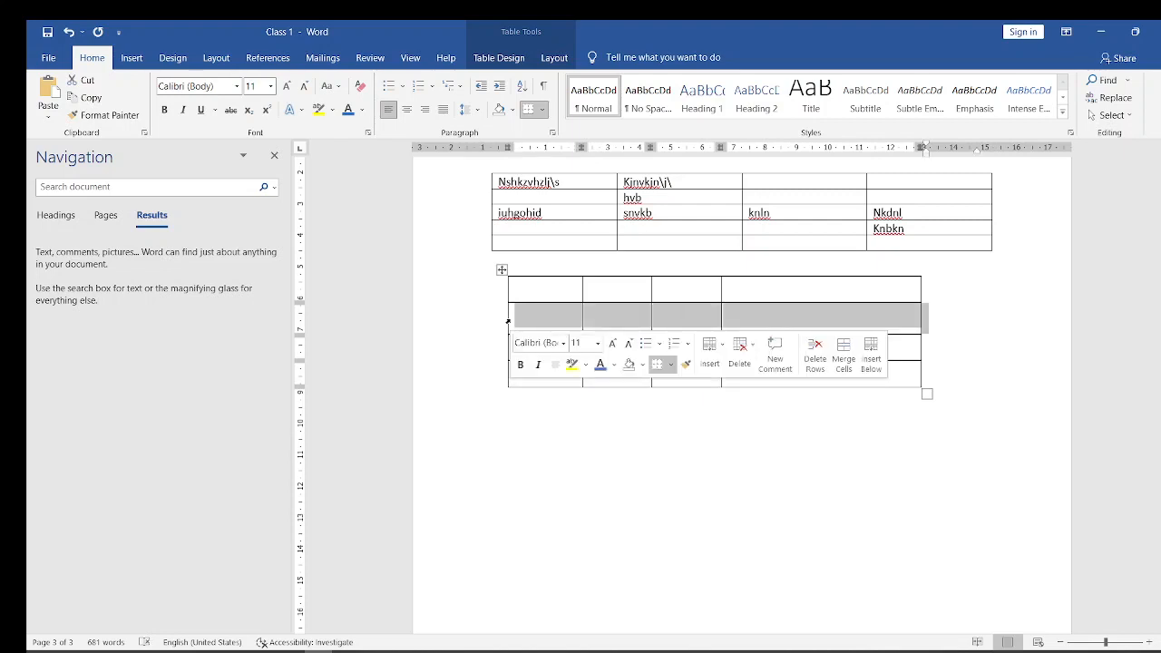
drag(537, 319, 792, 320)
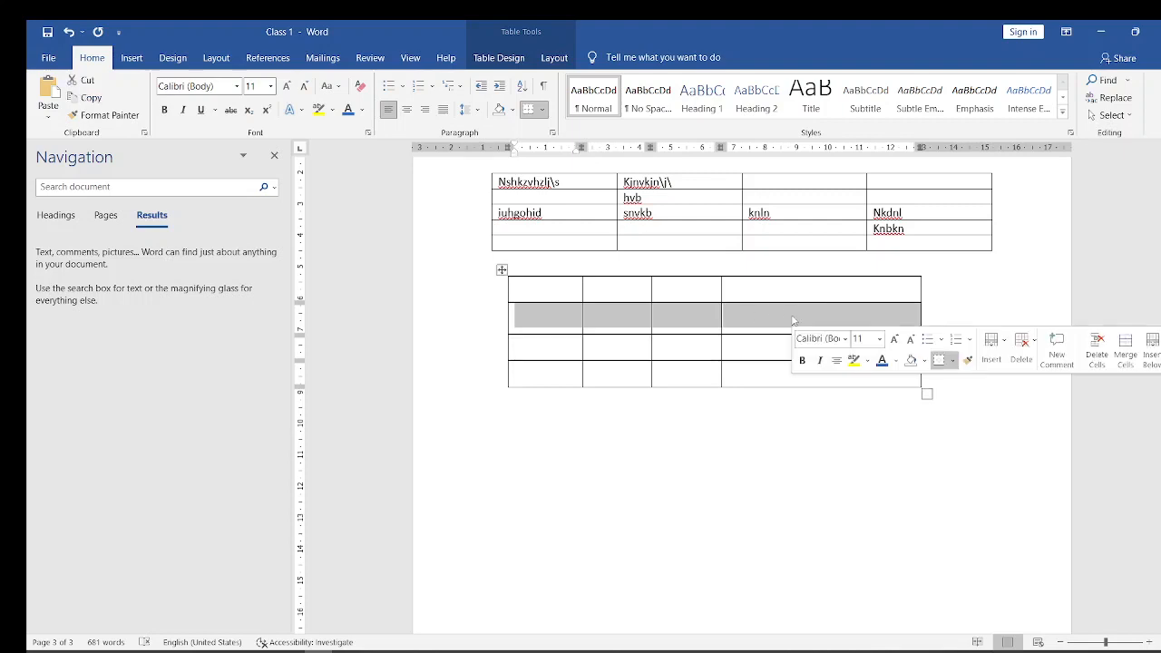
right_click(528, 319)
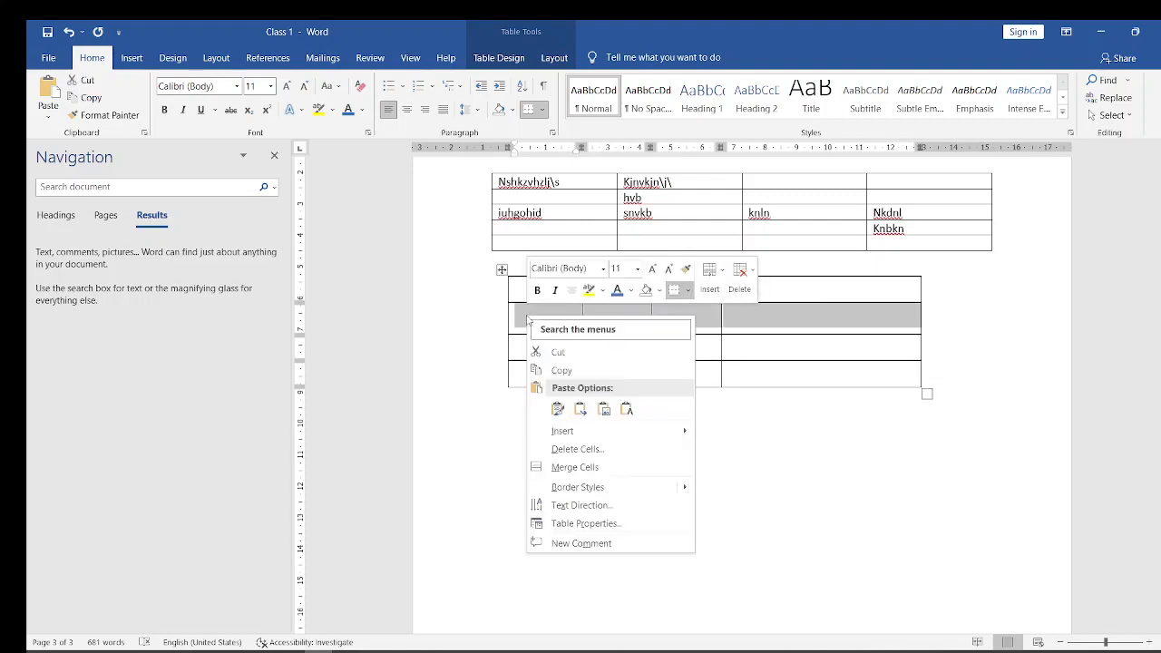
click(570, 450)
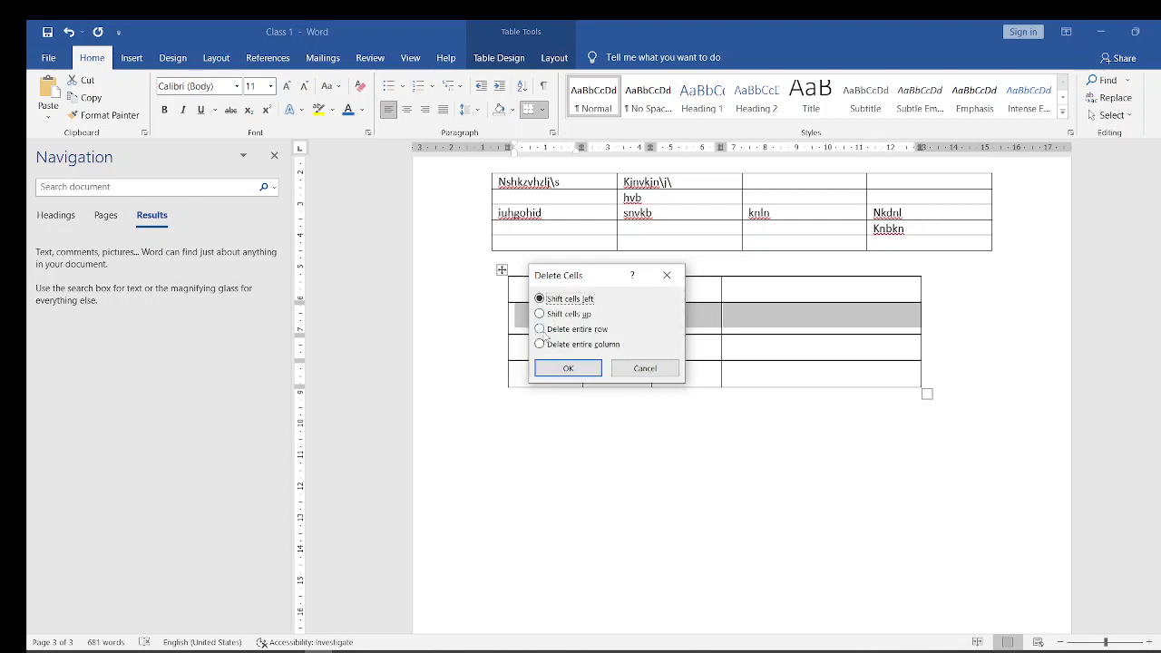
click(541, 331)
click(568, 372)
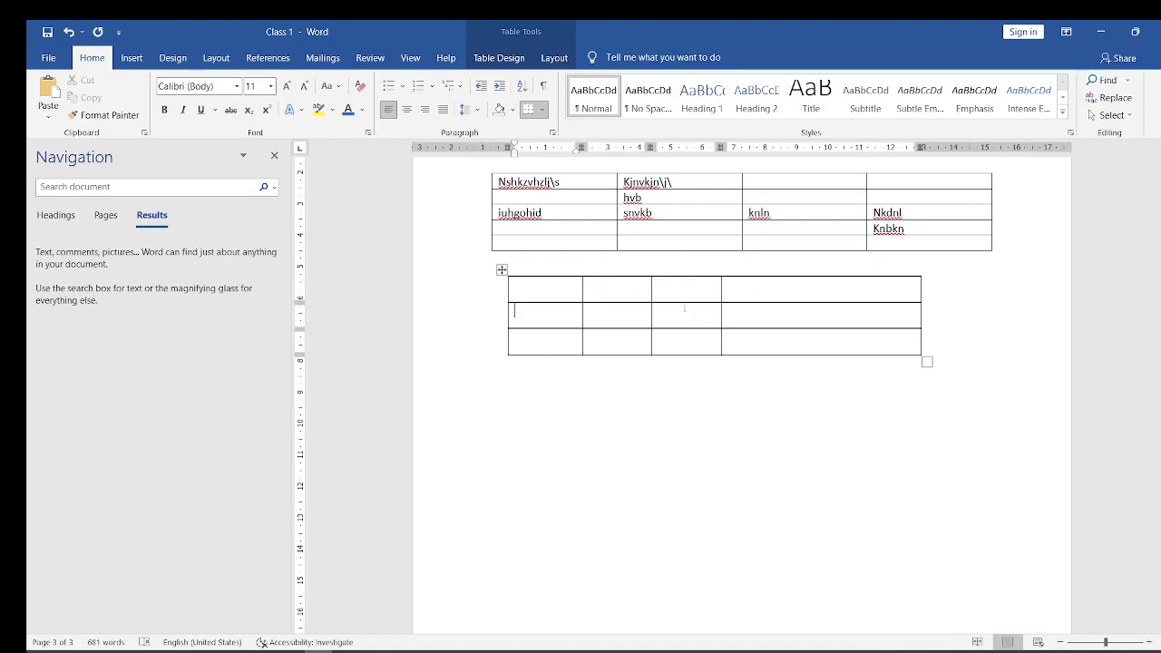
- Delete the third cell in the drawn table's second row with the Shift cells left option
click(655, 316)
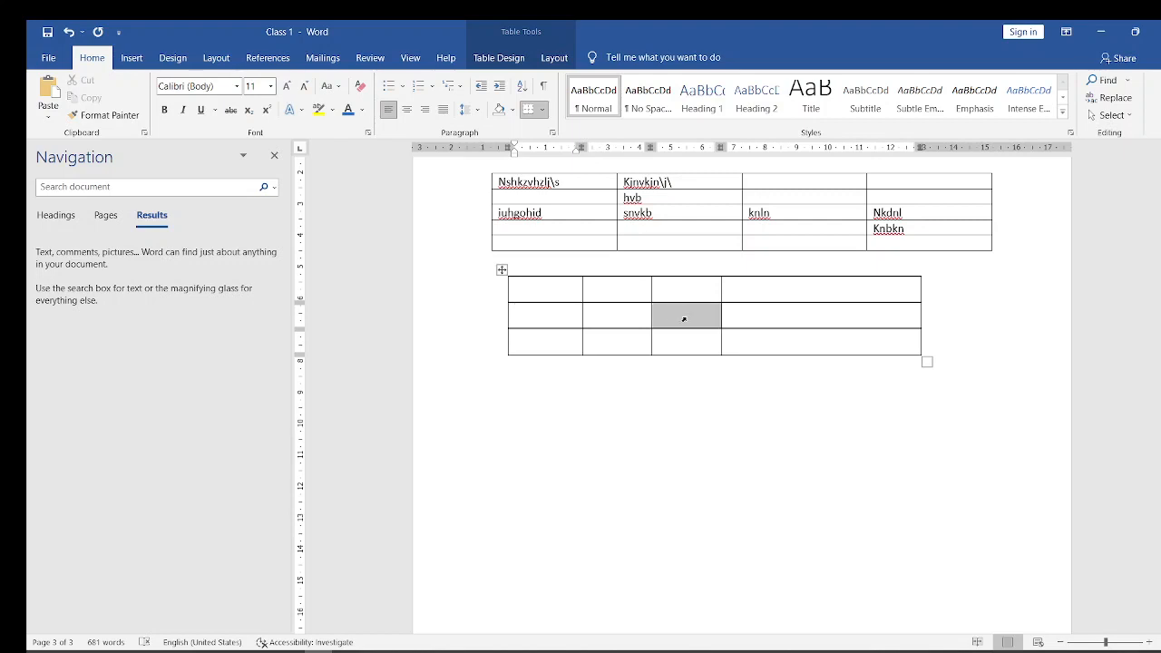
right_click(684, 320)
click(662, 311)
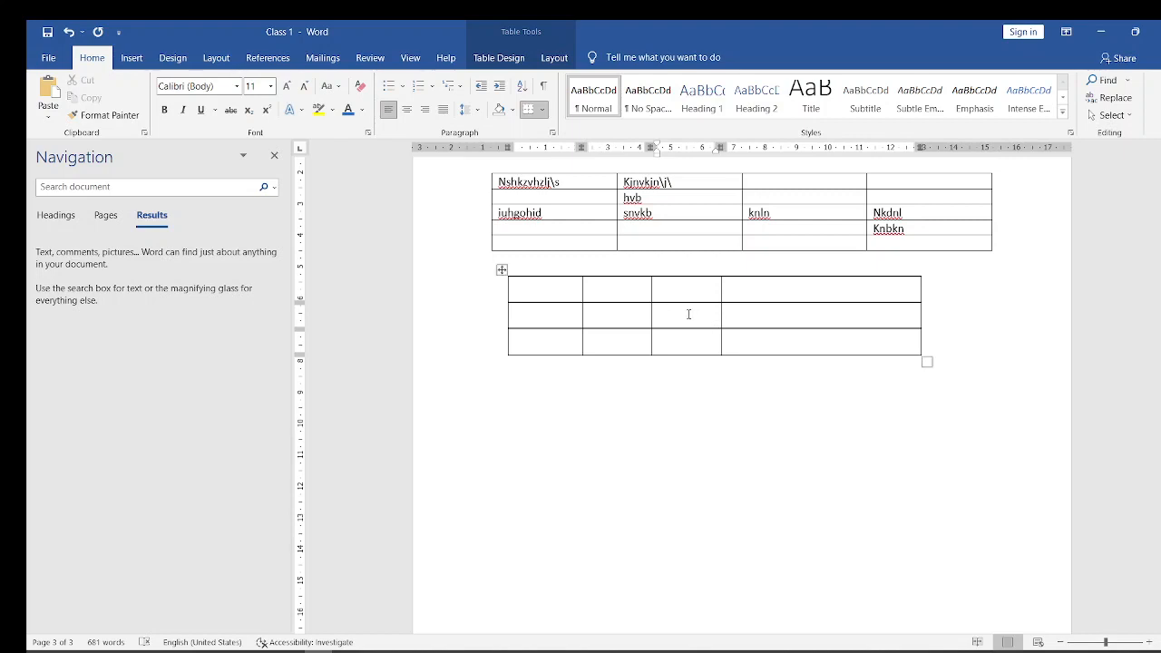
double_click(688, 314)
click(688, 314)
double_click(688, 314)
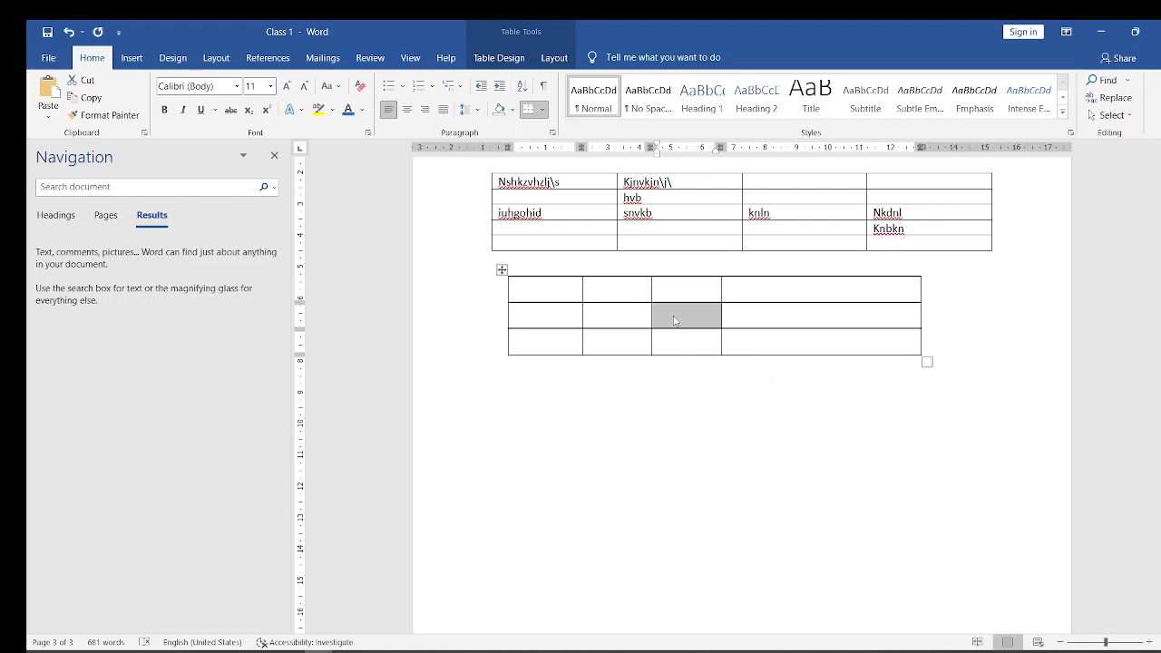
right_click(674, 319)
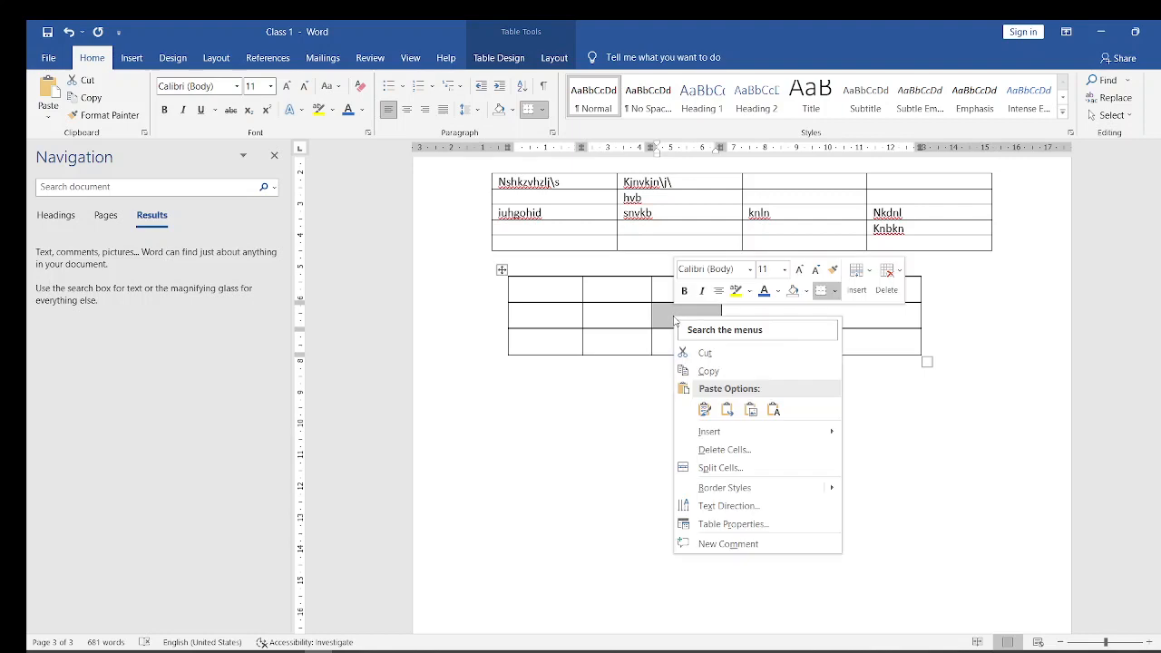
click(721, 450)
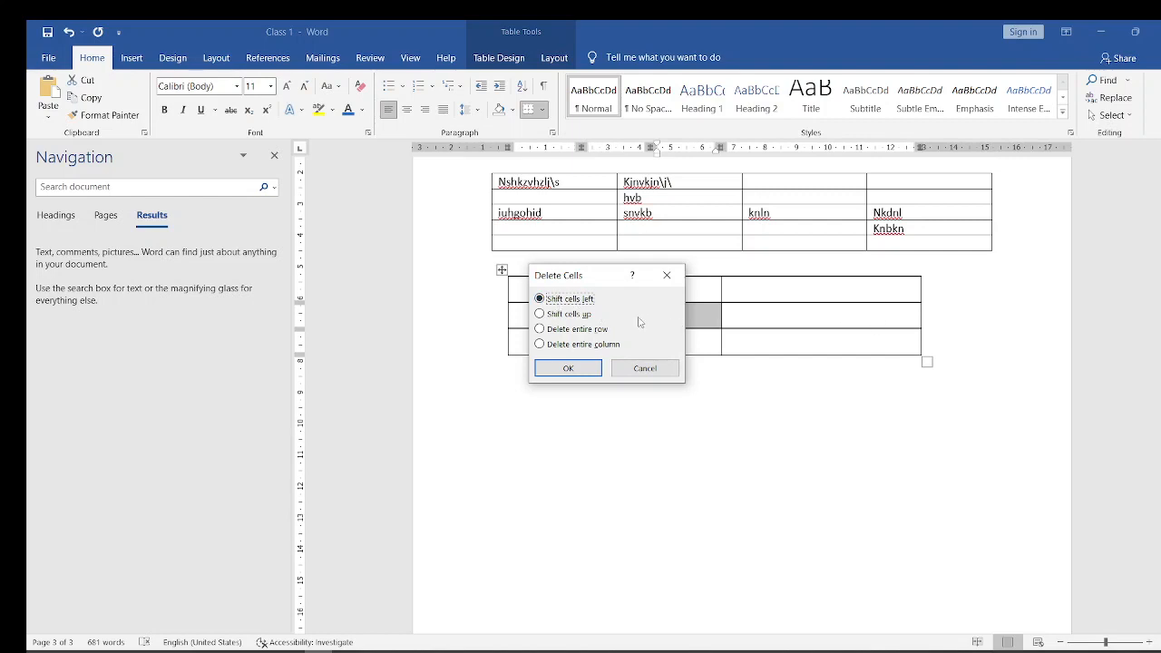
click(570, 369)
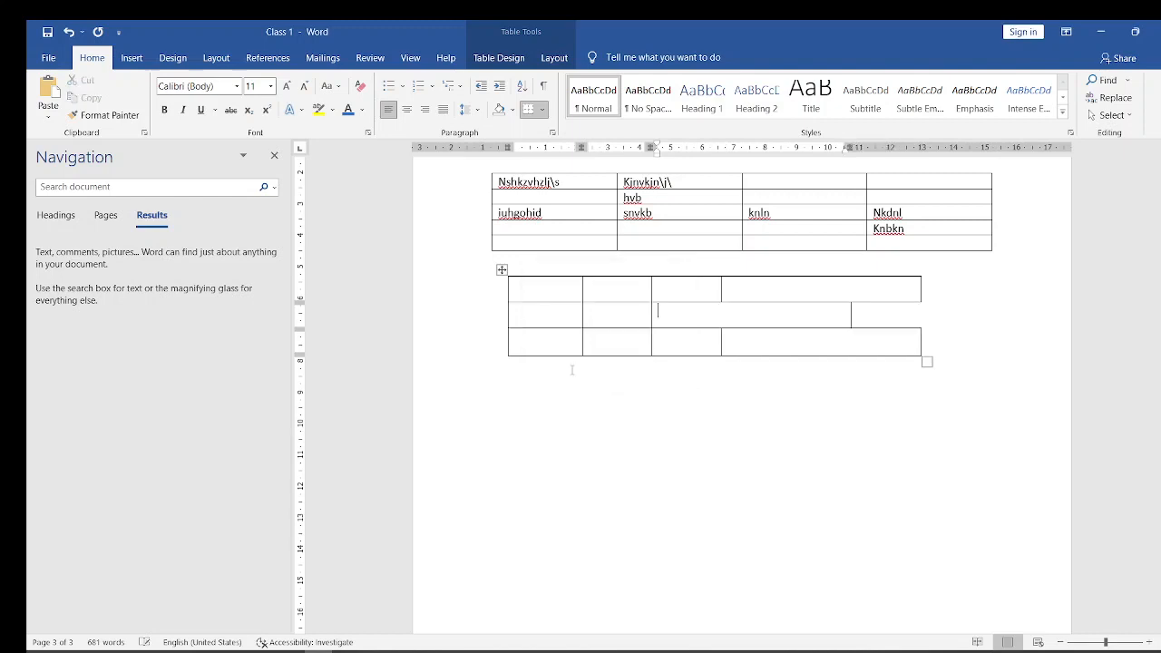
click(672, 317)
drag(530, 292, 774, 296)
click(552, 296)
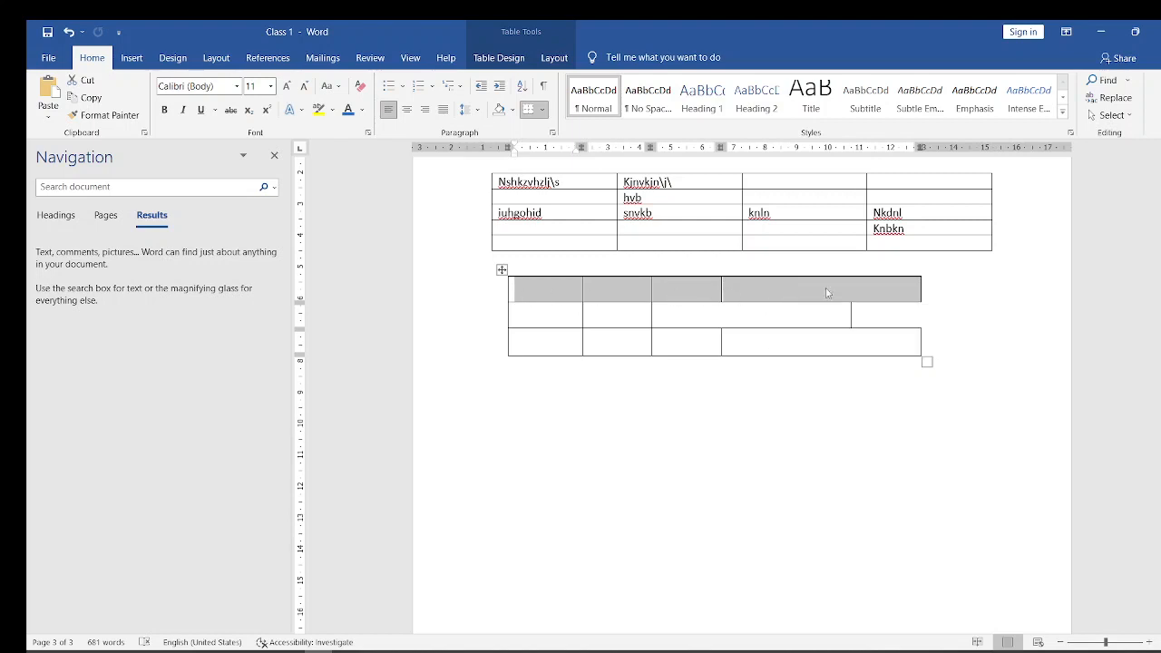
click(541, 294)
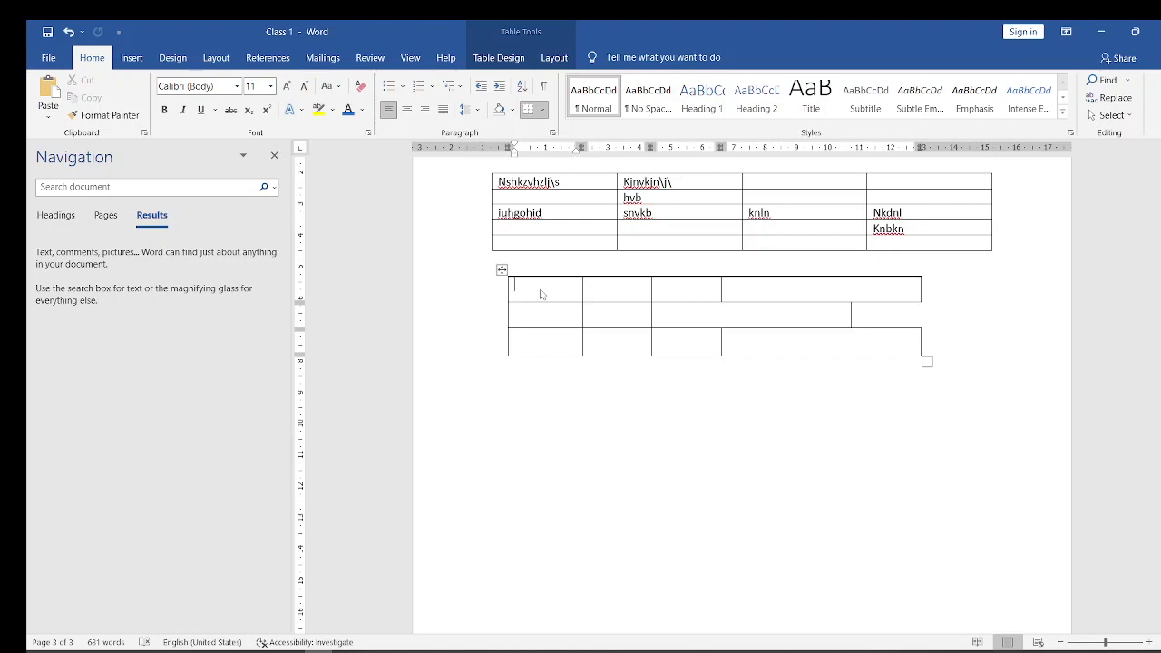
drag(536, 291, 852, 295)
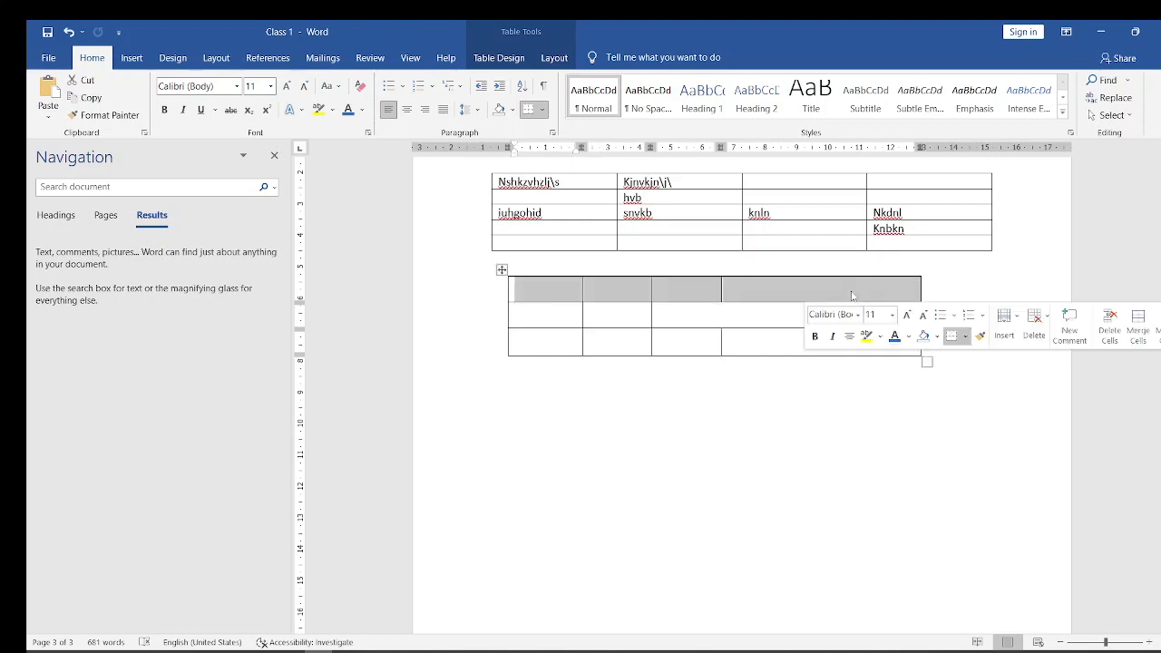
click(541, 292)
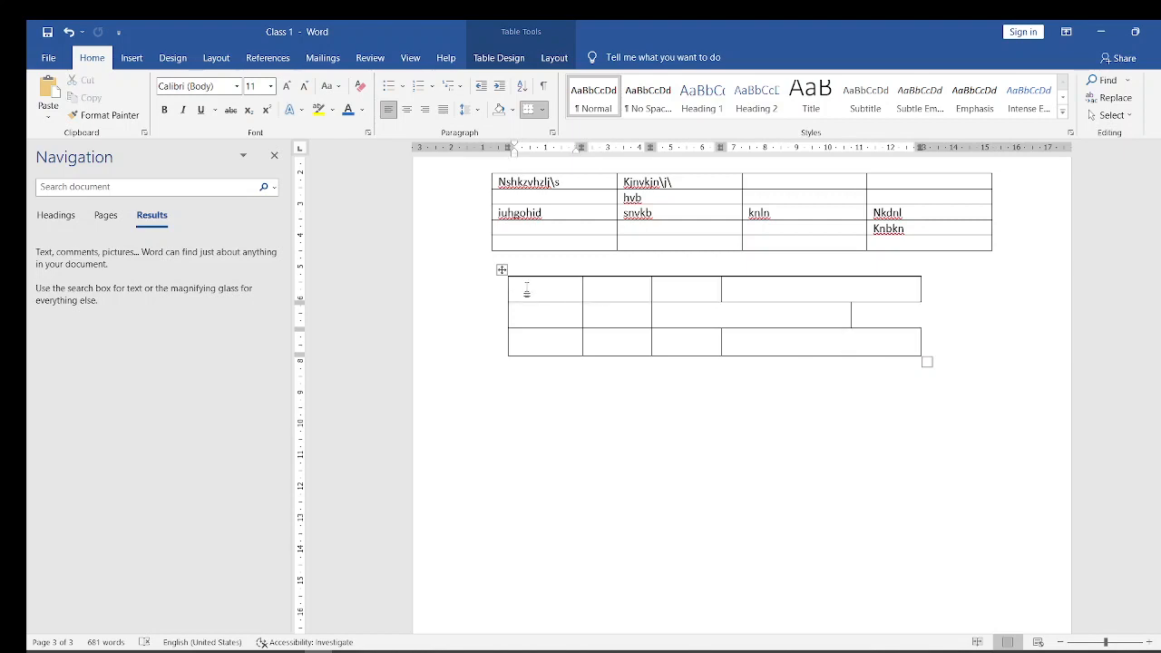
- Merge all the cells in the first row of the drawn table into one cell
drag(526, 290, 784, 287)
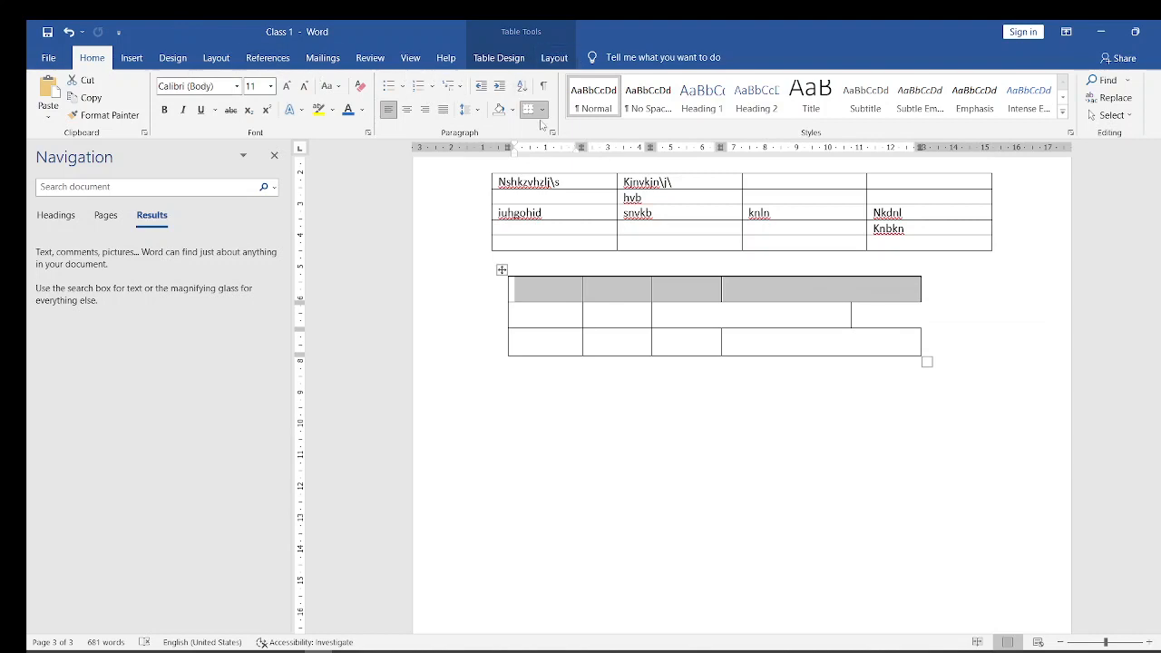
click(514, 62)
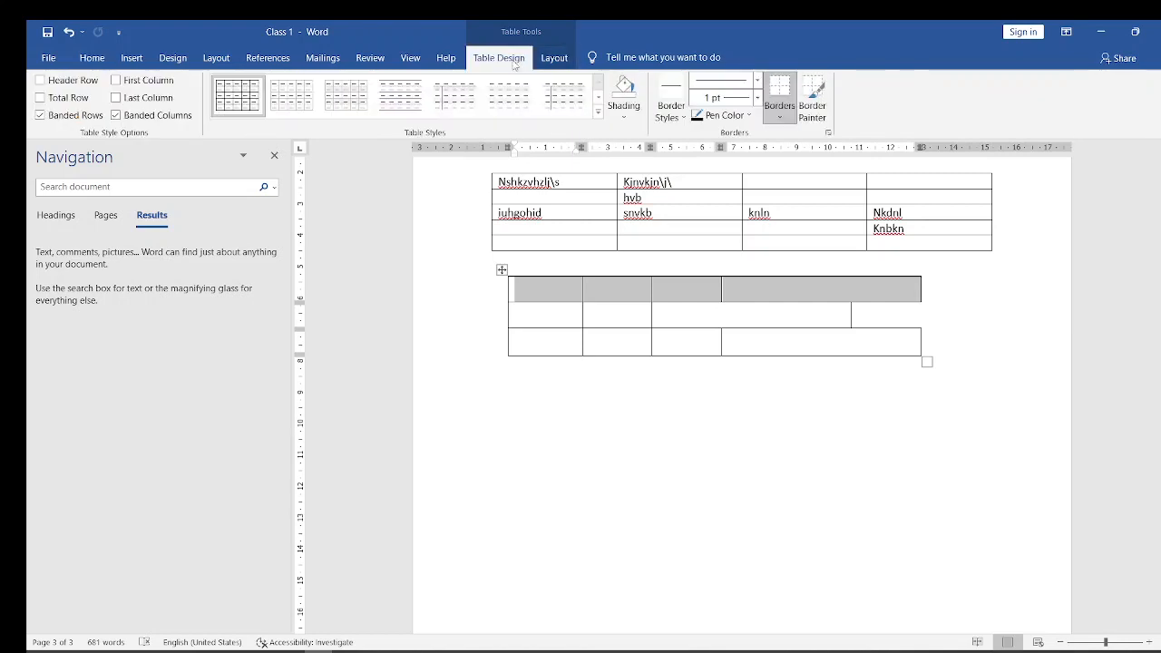
click(556, 58)
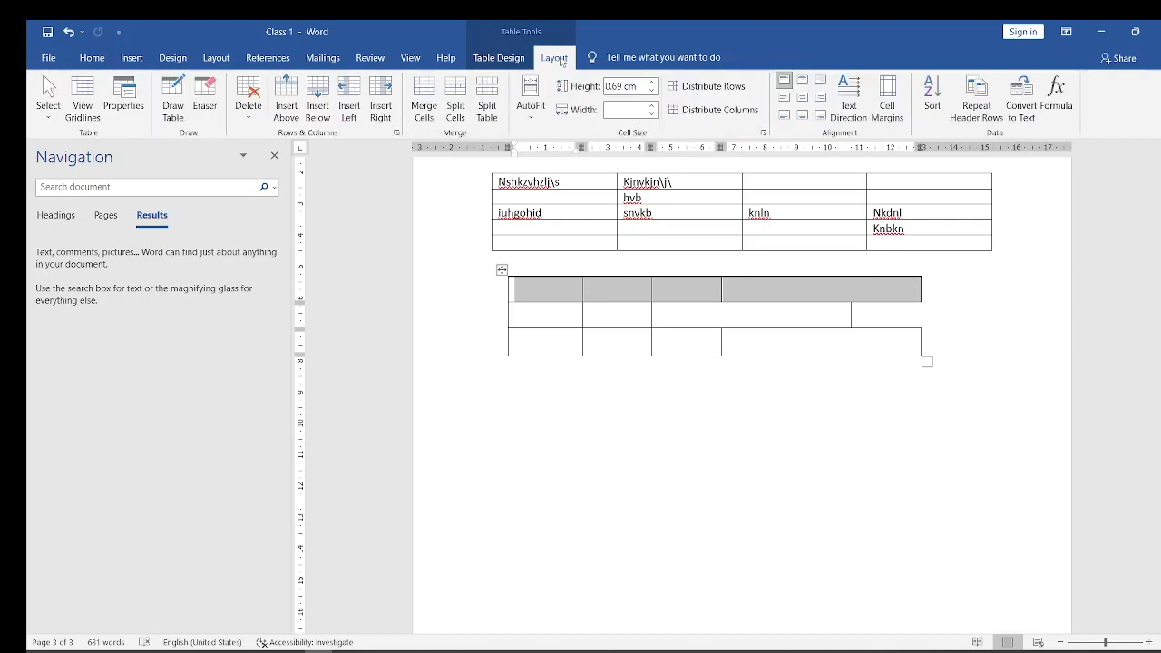
click(422, 97)
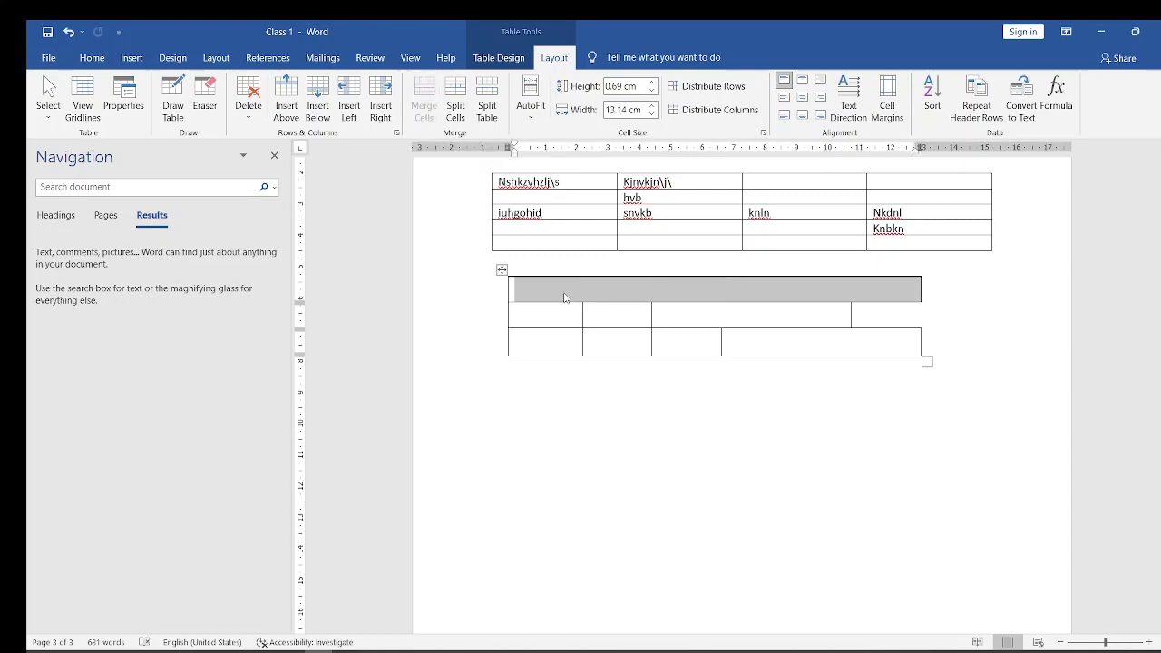
- Enter the title "Table of Contents" in the merged first row of the drawn table
click(687, 285)
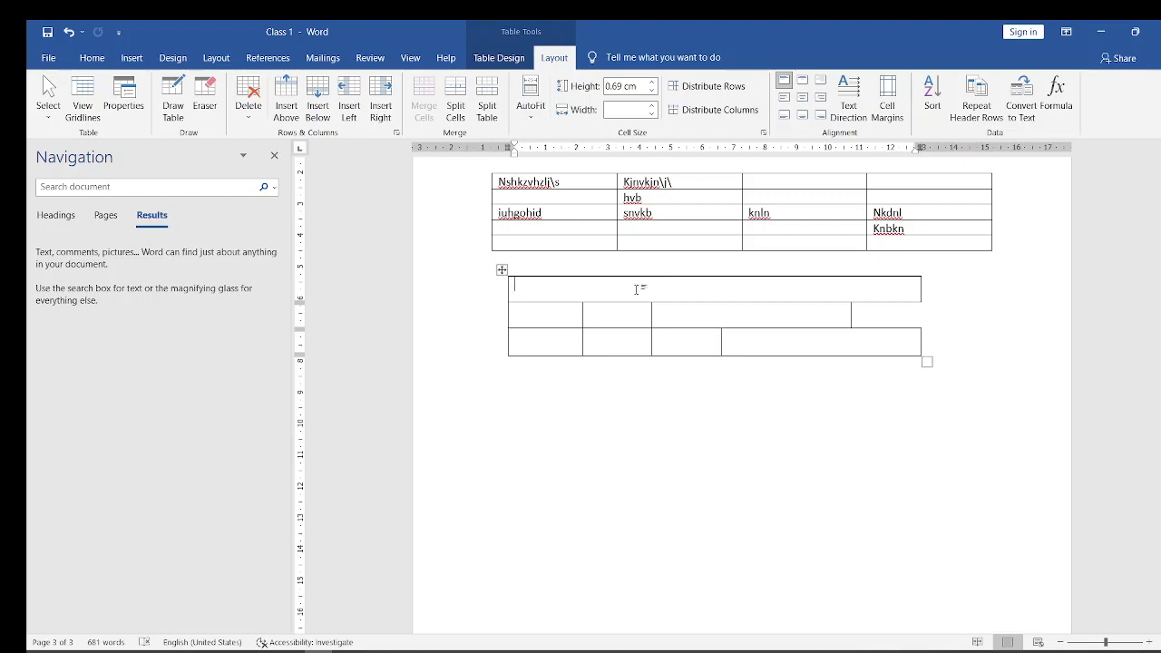
key(Caps_Lock)
text(Tabl)
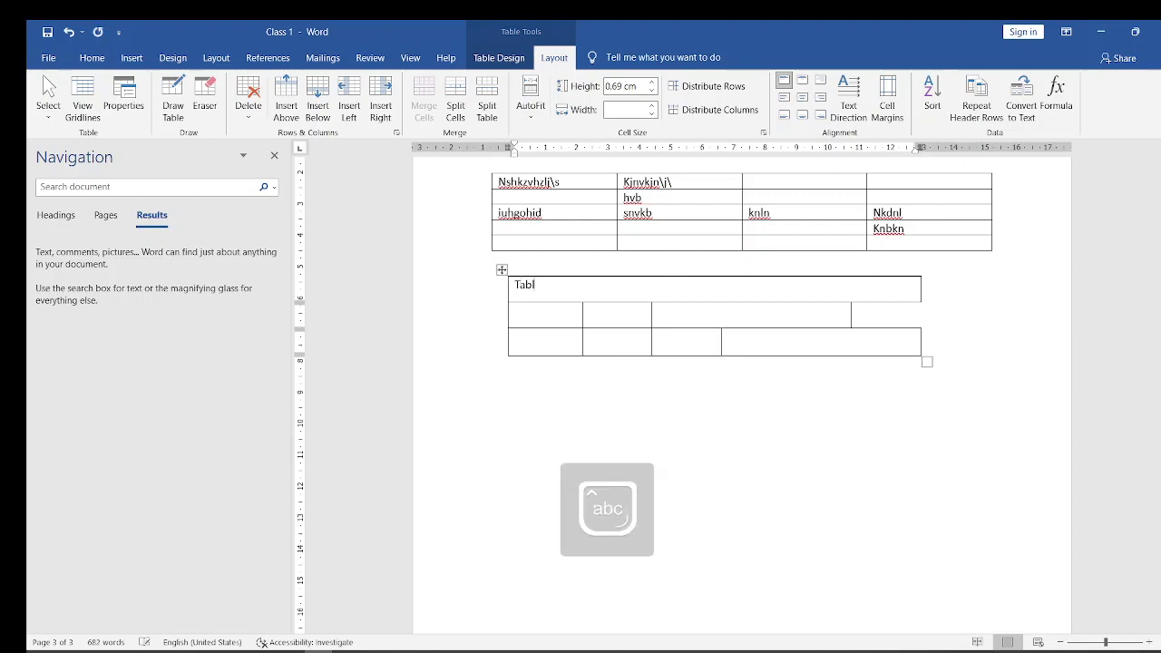
text(e of Contents)
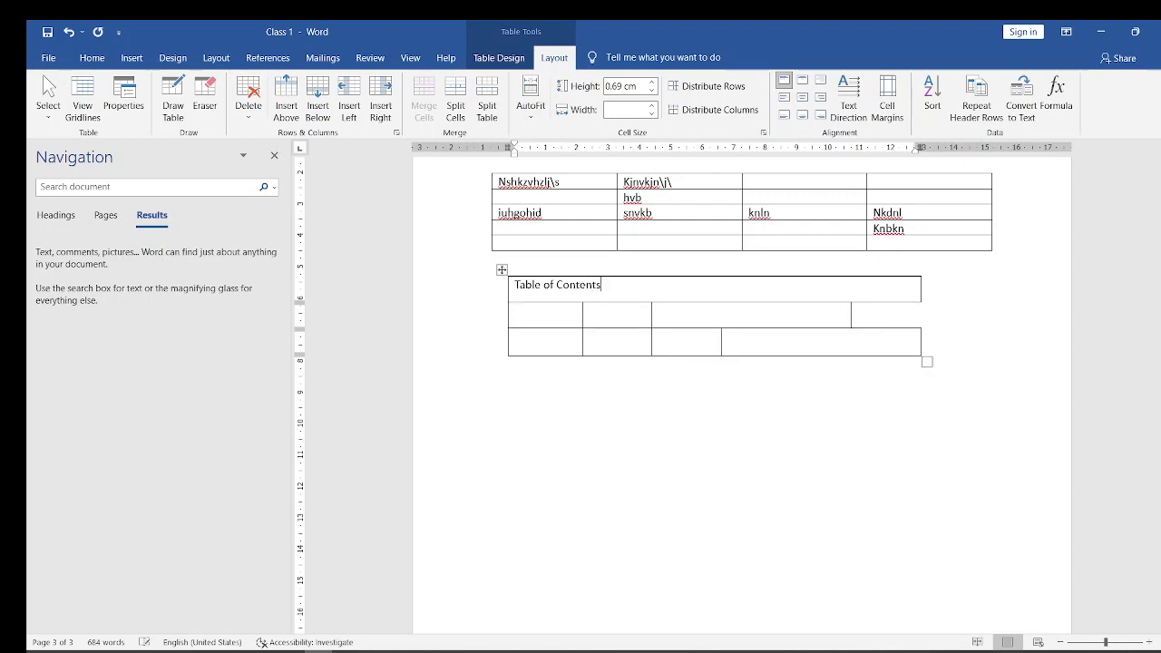
- Center the "Table of Contents" title in its cell and make it bold
key(shift+Left)
key(shift+Left)
key(shift+Left)
key(shift+Left)
key(shift+Left)
key(shift+Left)
key(shift+Left)
key(shift+Left)
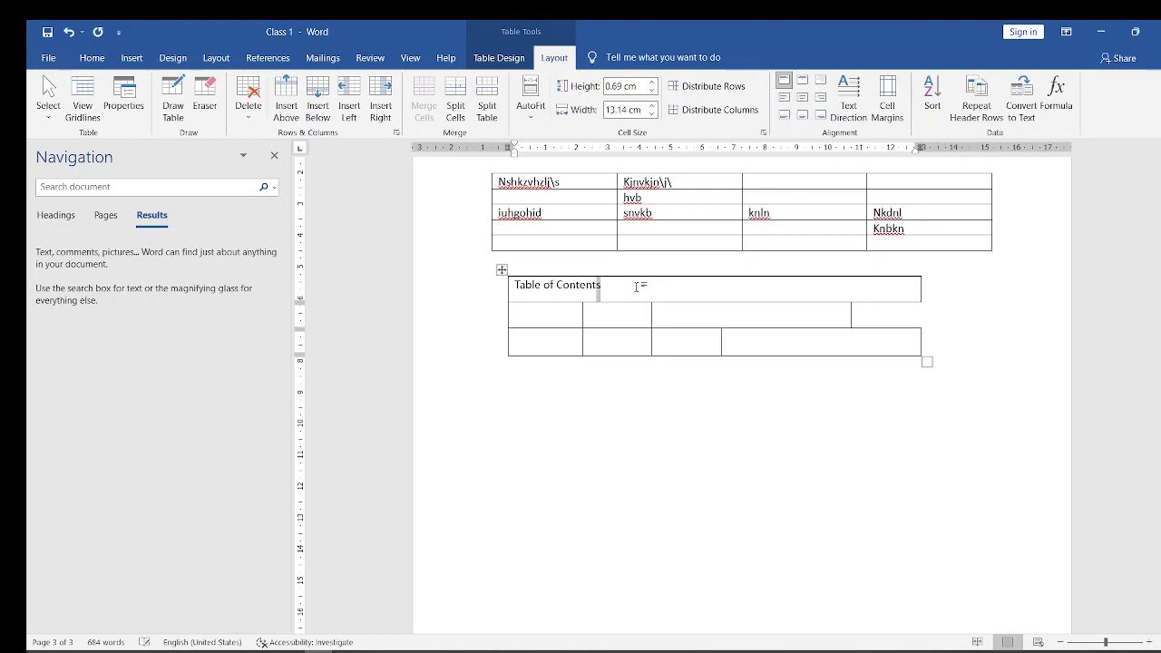
key(shift+Left)
key(shift+Left)
key(shift+Left)
key(shift+Left)
key(shift+Left)
key(shift+Left)
key(shift+Left)
key(shift+Left)
key(shift+Left)
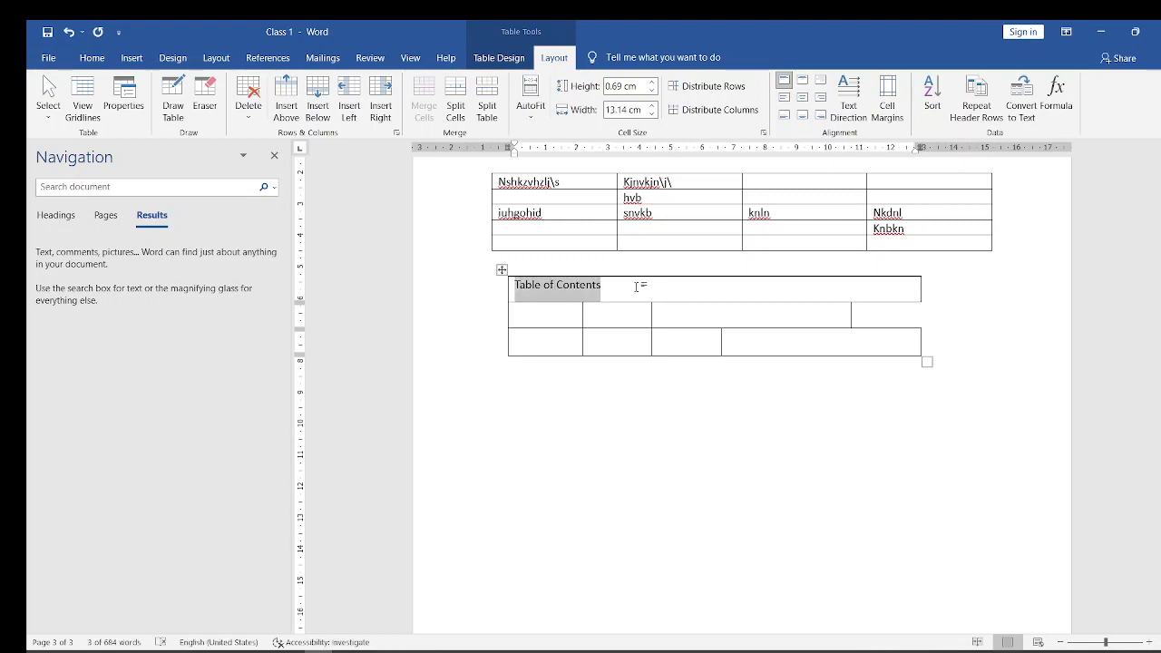
key(ctrl+e)
key(ctrl+b)
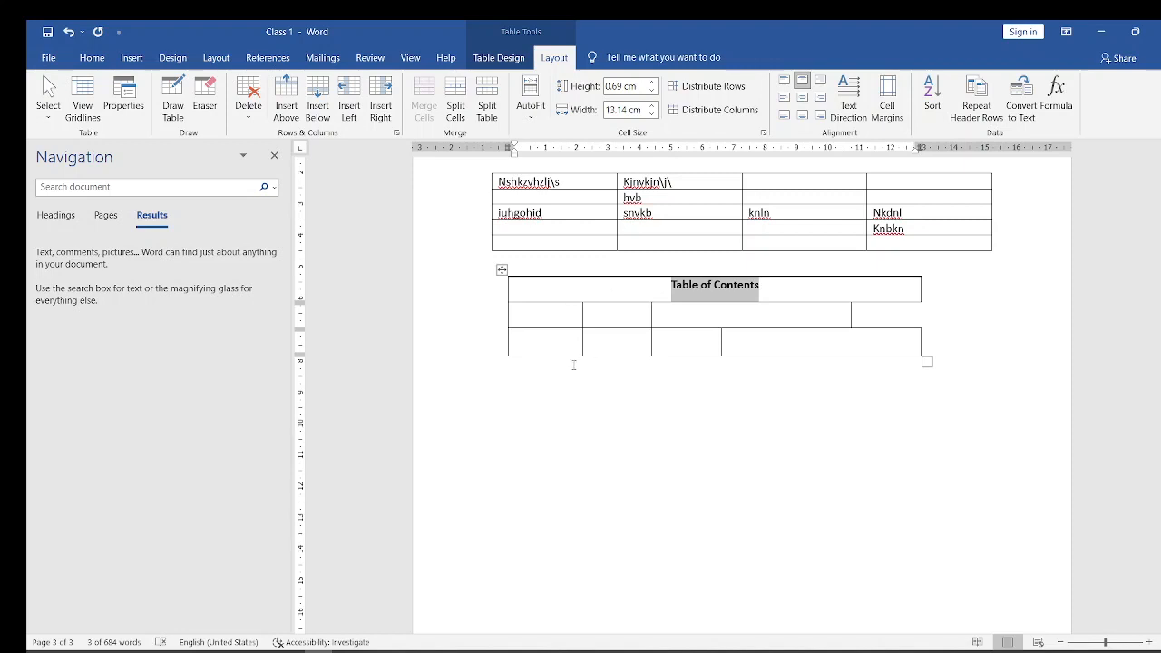
- Merge the last three cells in the third row of the drawn table
drag(601, 346, 796, 345)
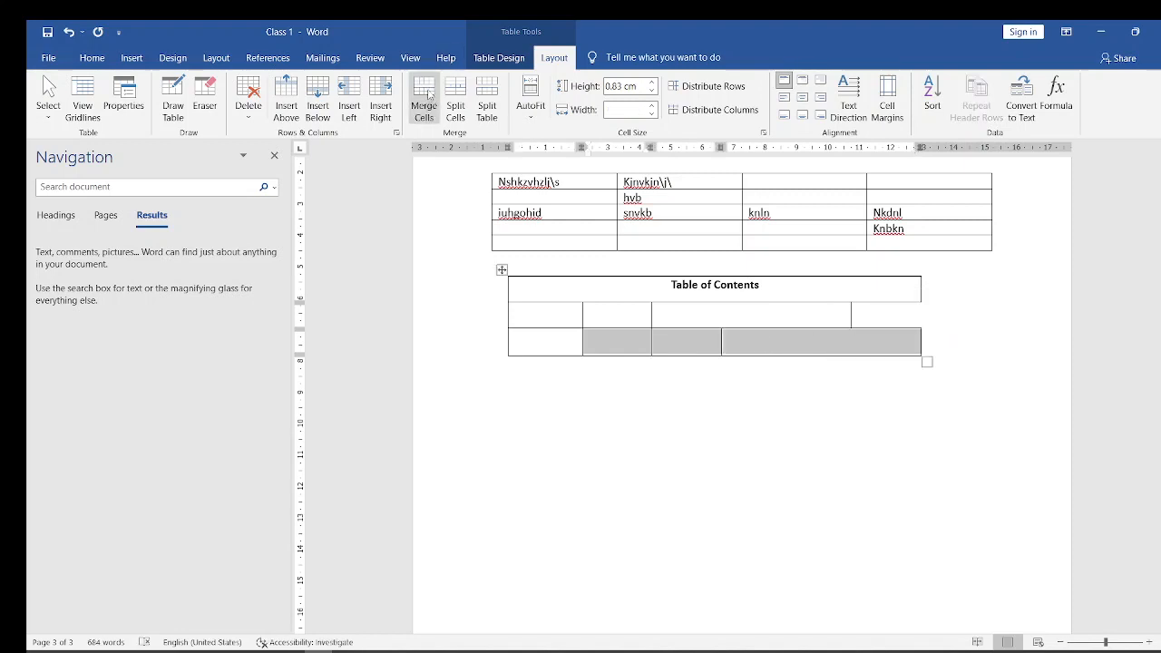
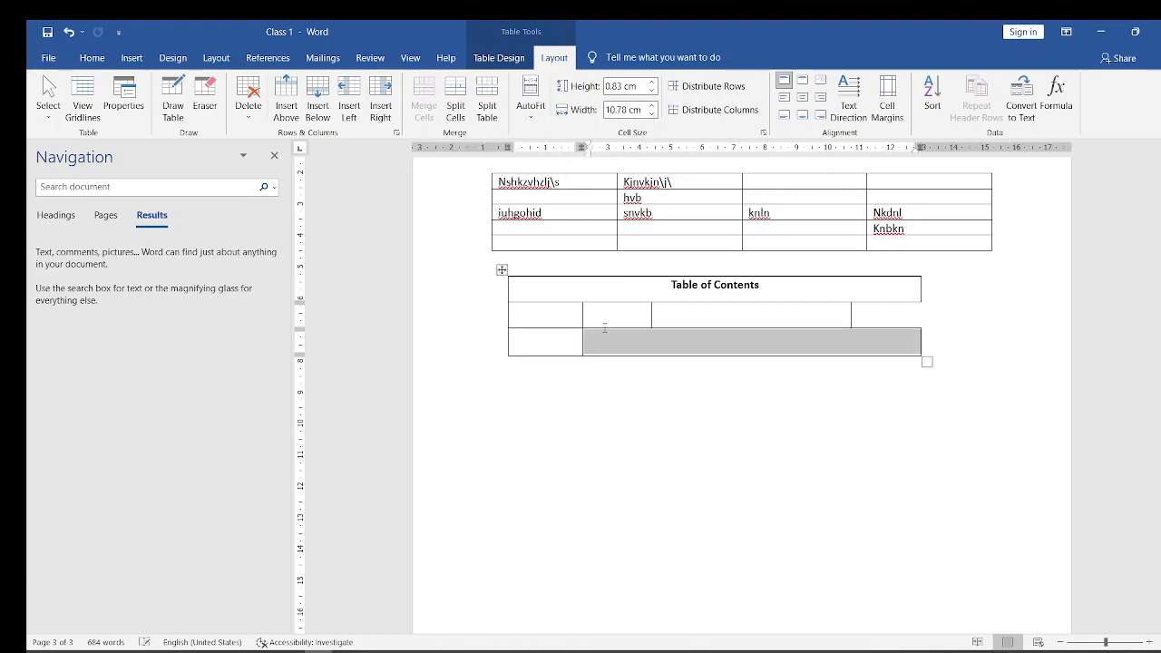
- Switch to the PowerPoint presentation, display the "Inserting Pictures" slide, and return to the Class 1 document in Word
click(635, 347)
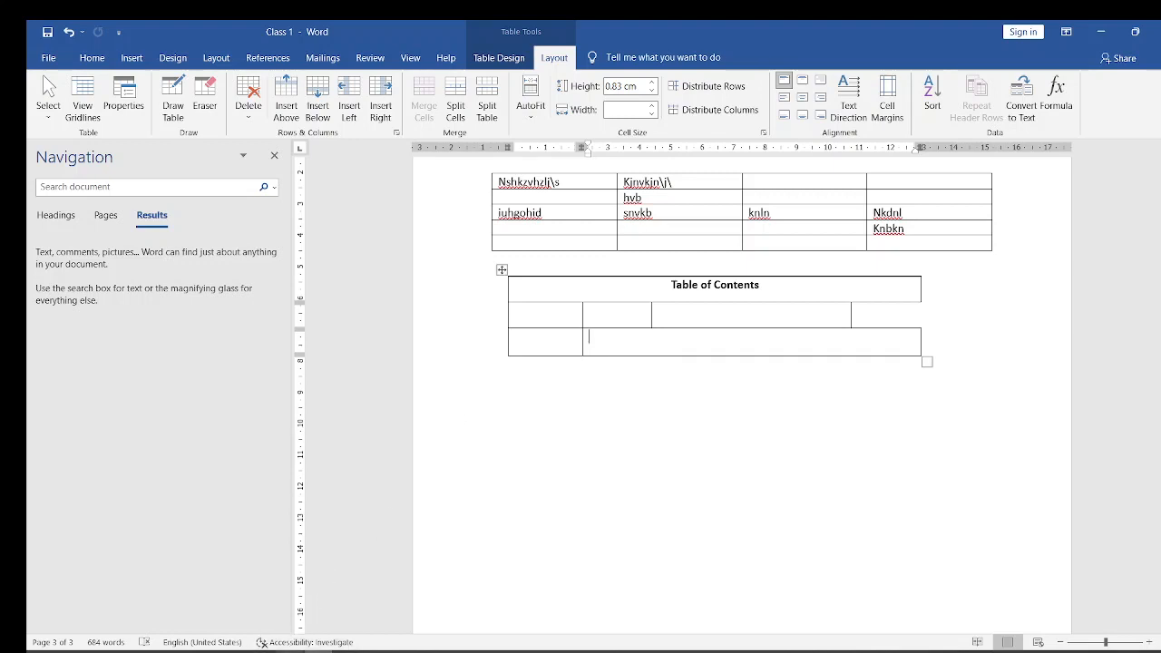
click(302, 615)
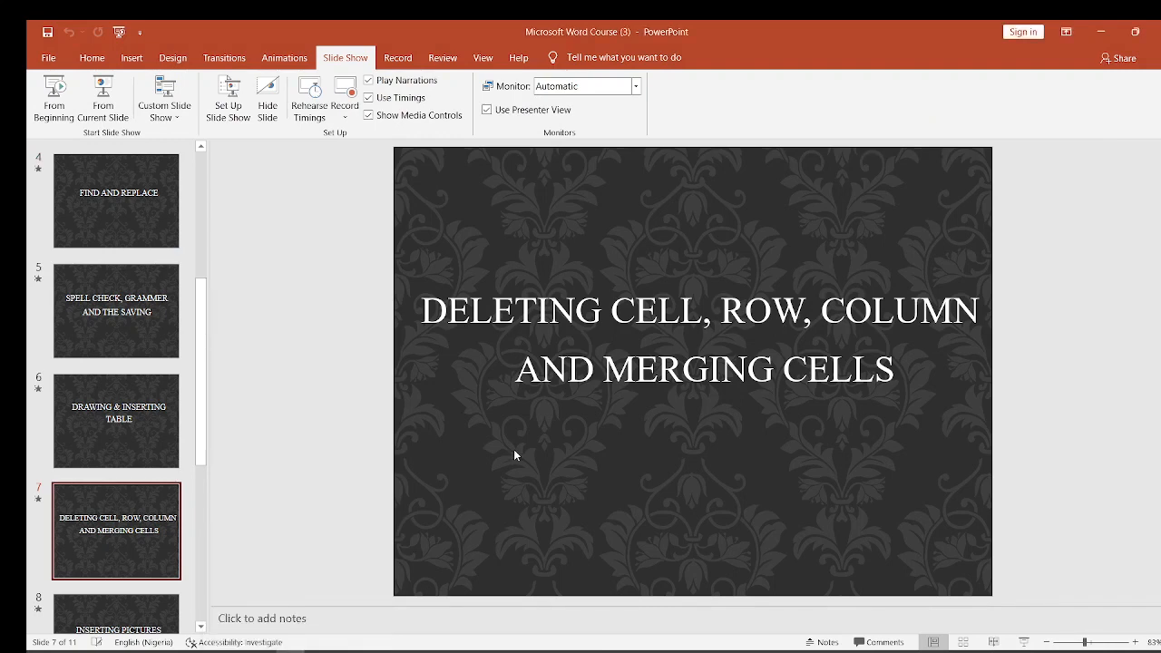
scroll(514, 449, down, 1)
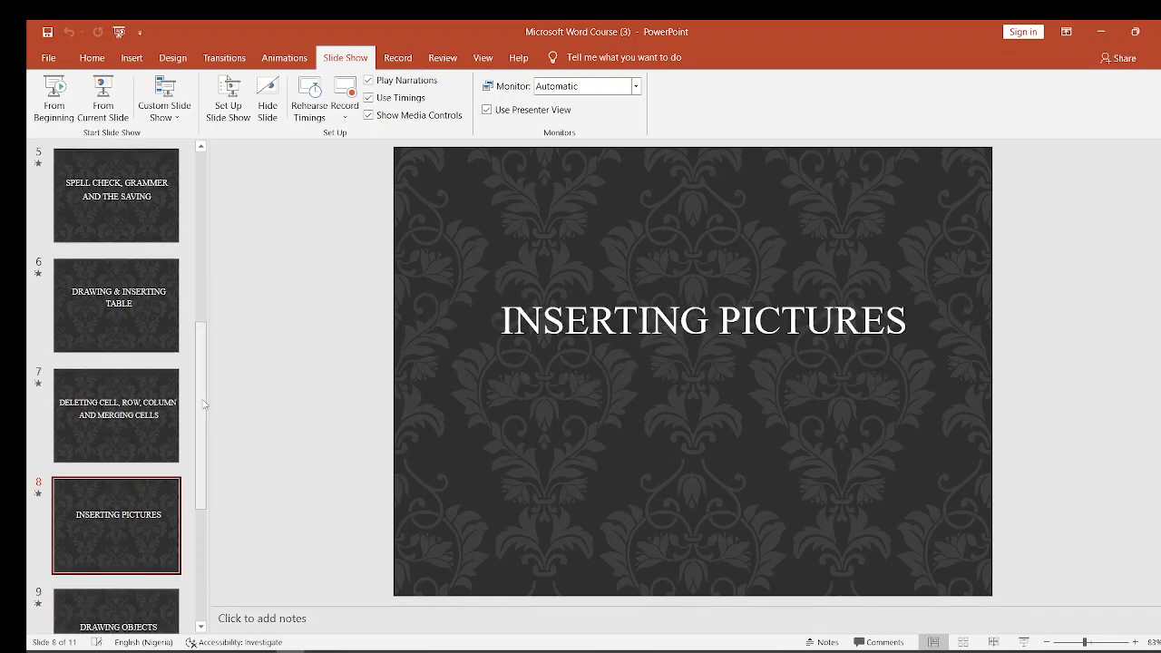
drag(204, 404, 211, 448)
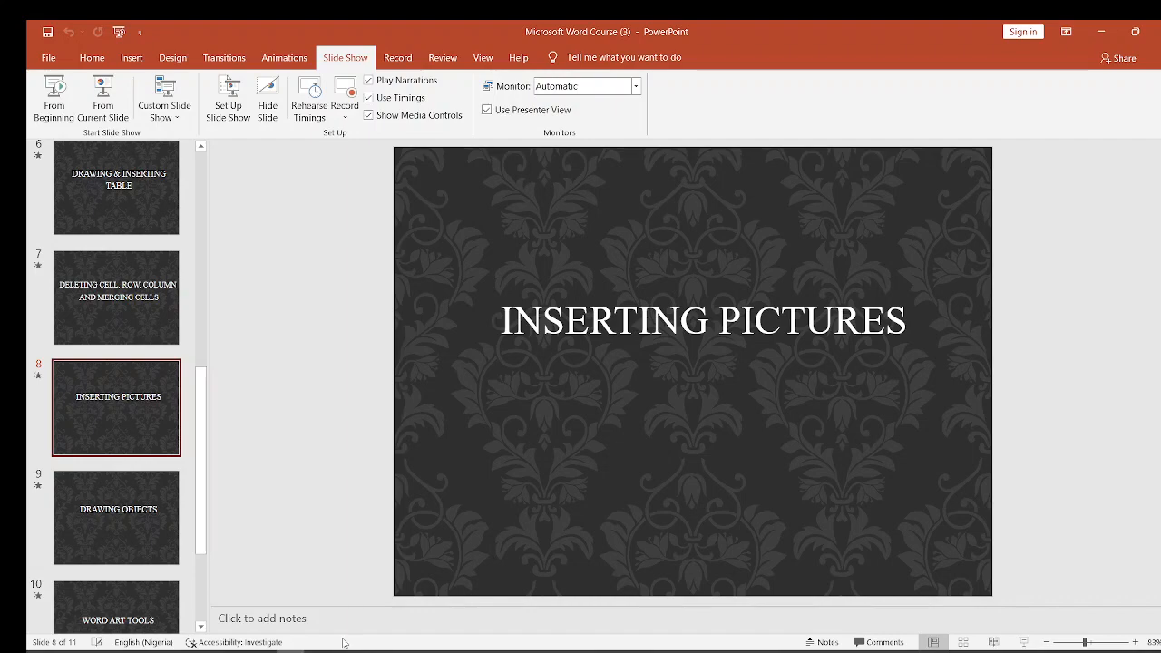
click(1100, 32)
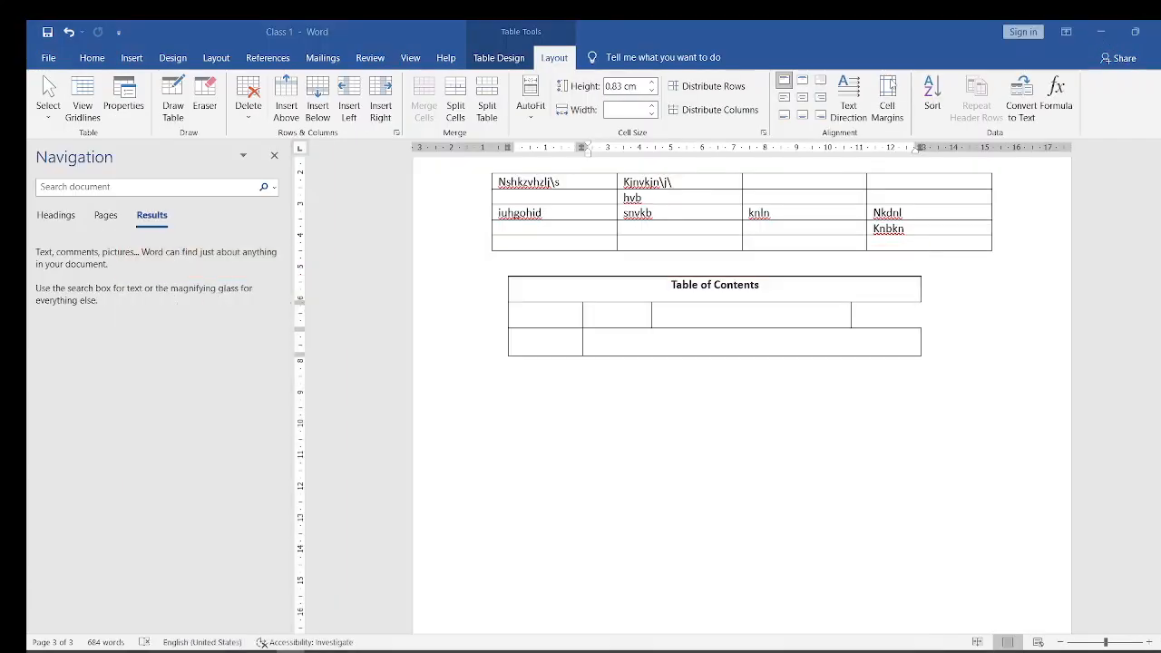
- Insert the picture "contact image i" from this device's Pictures folder below the drawn table
click(680, 420)
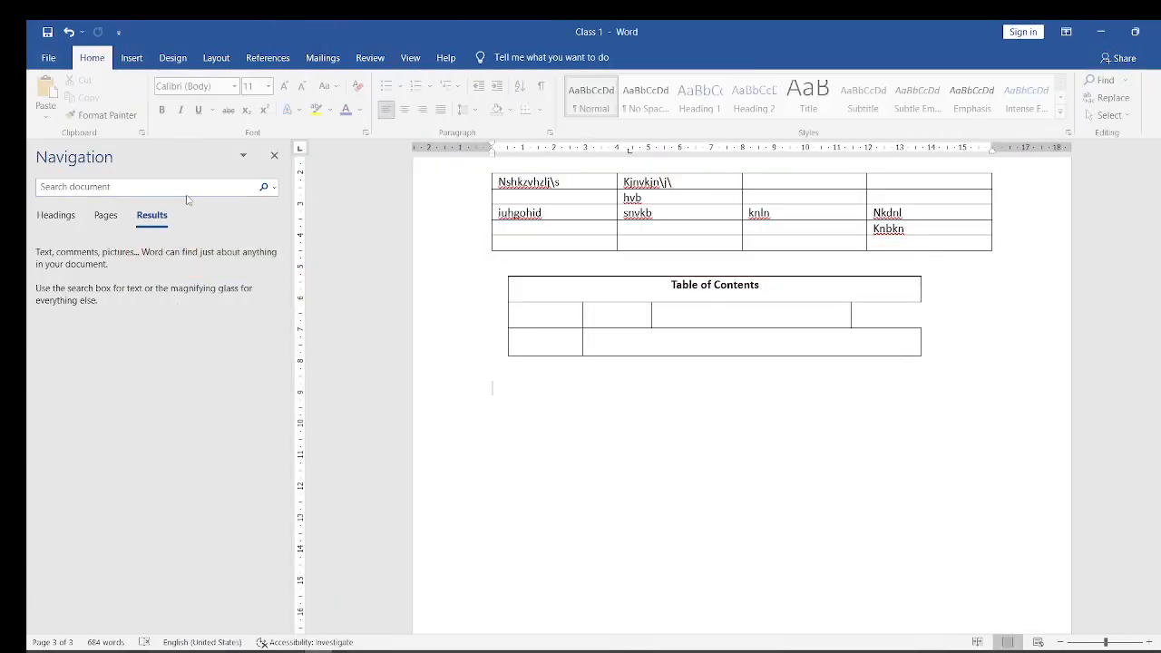
click(132, 58)
click(197, 114)
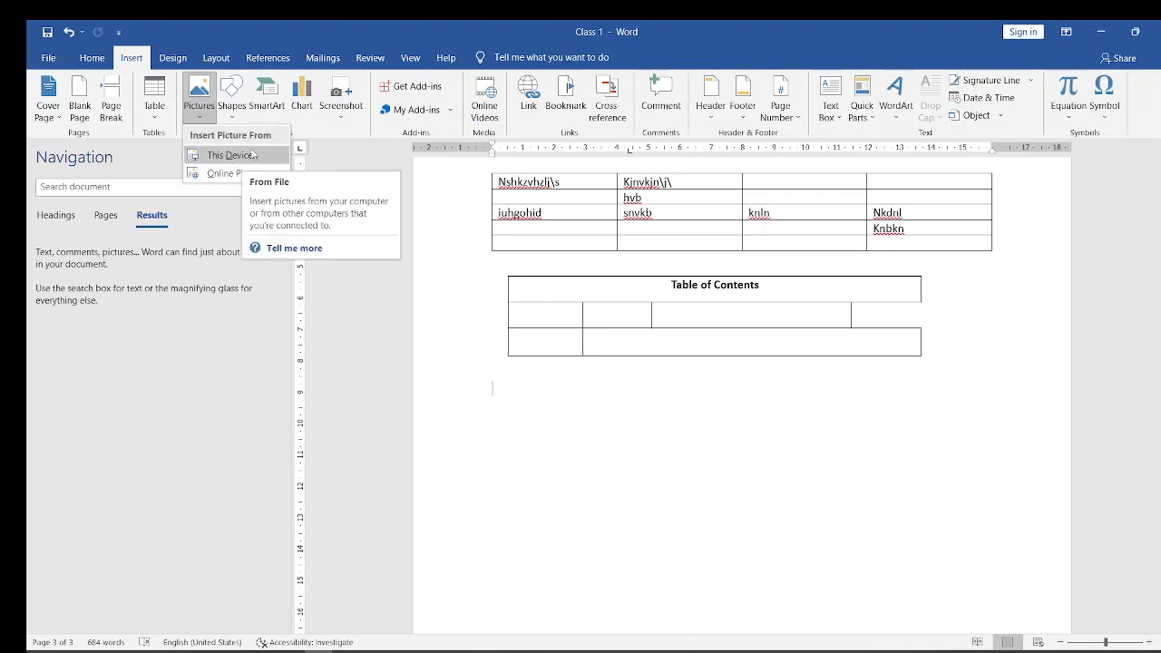
click(230, 157)
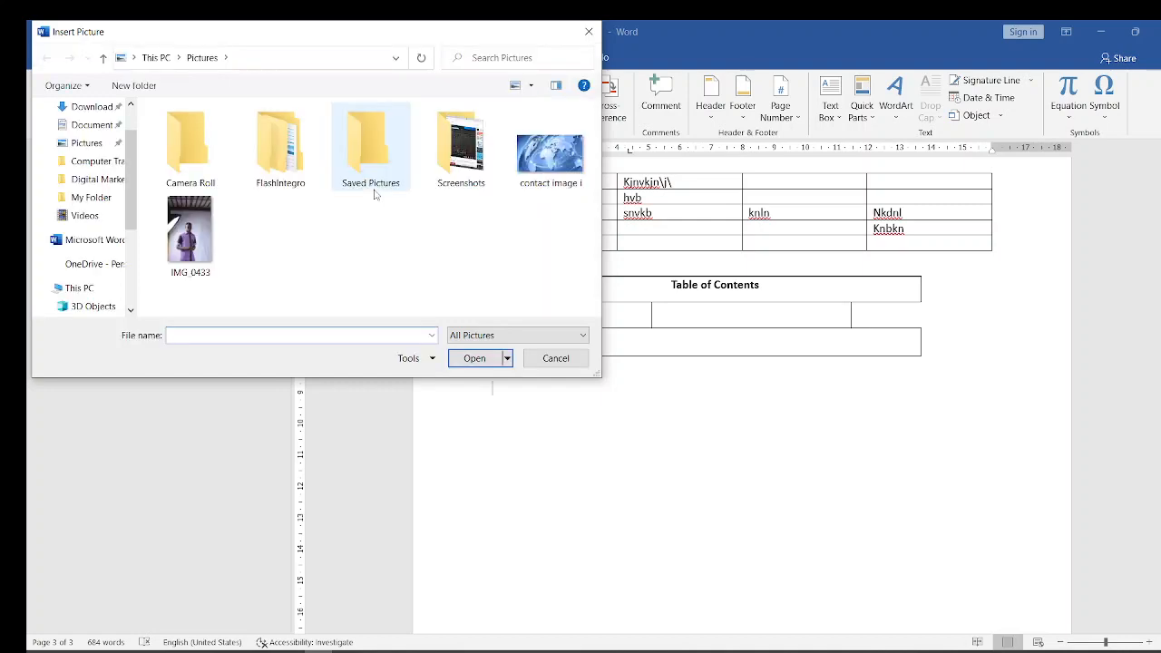
click(555, 163)
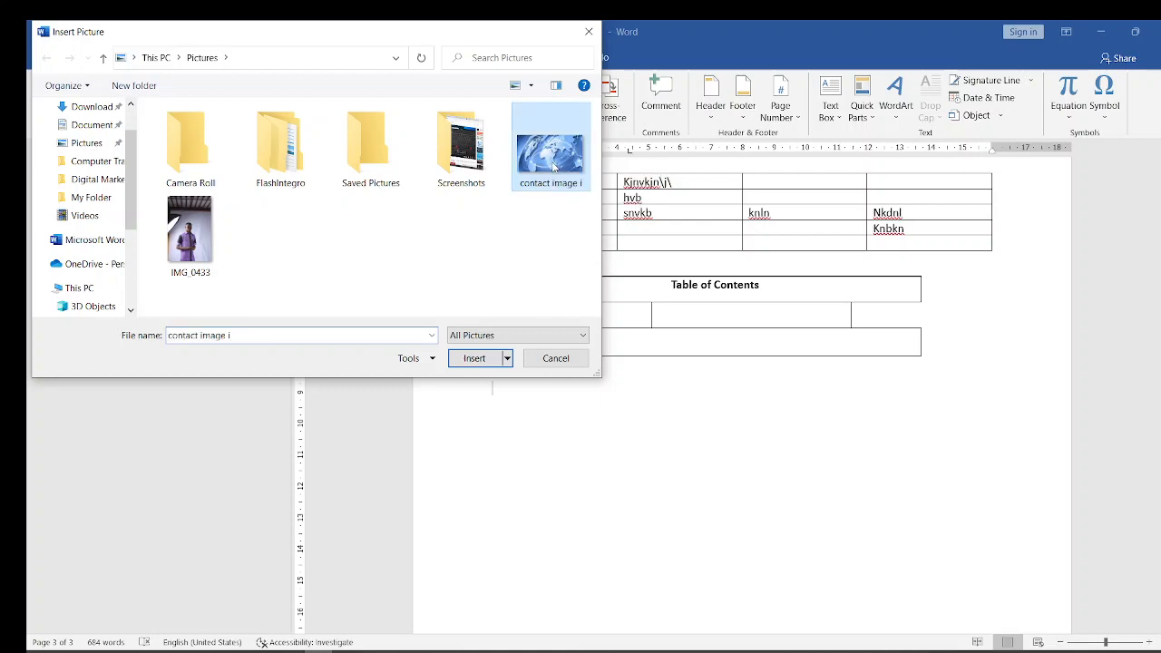
click(479, 360)
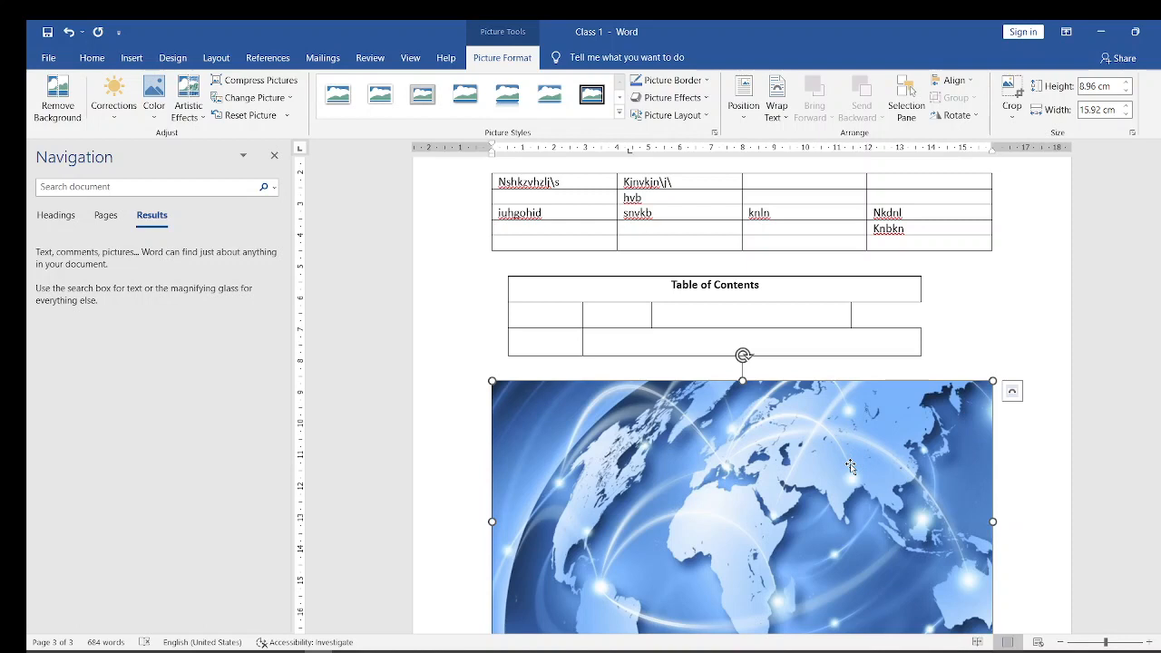
- Try several preset picture styles on the inserted world map picture, ending with the soft-edged one
click(436, 104)
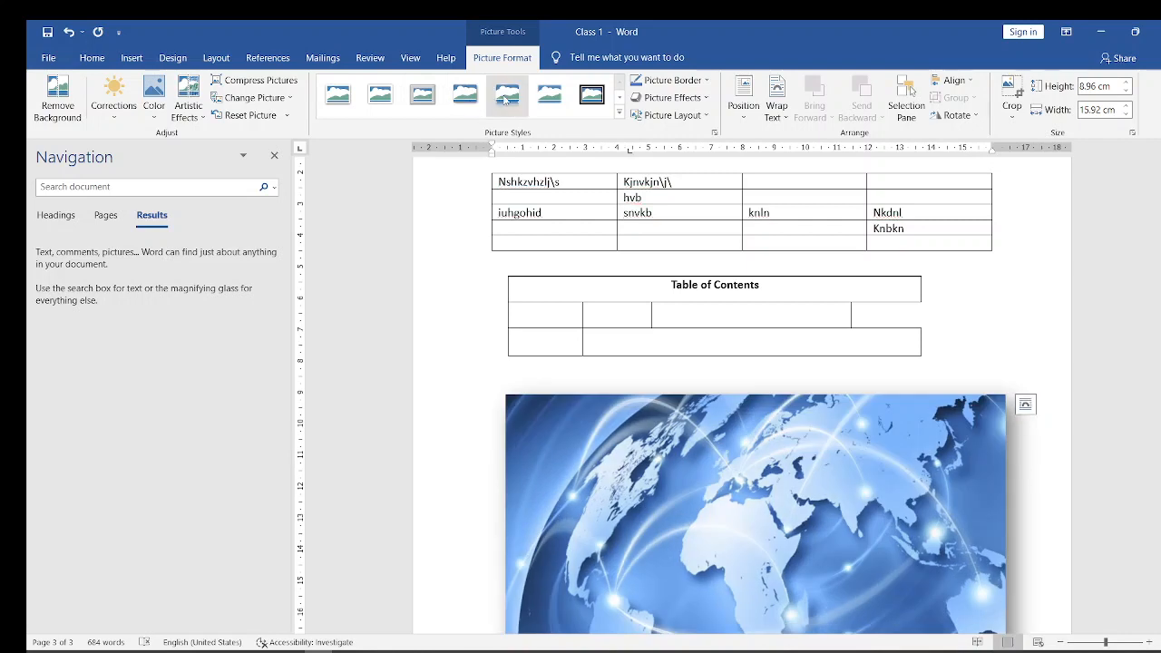
click(505, 101)
click(544, 102)
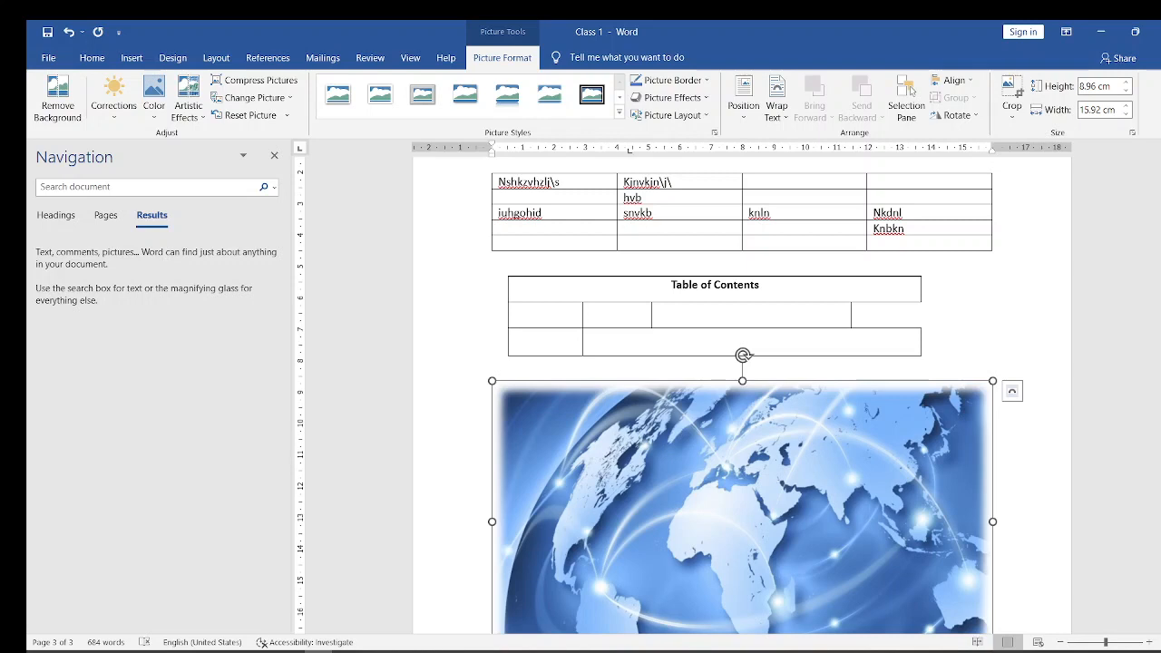
- Apply the white-framed picture style with two snipped diagonal corners to the world map picture
scroll(761, 261, down, 2)
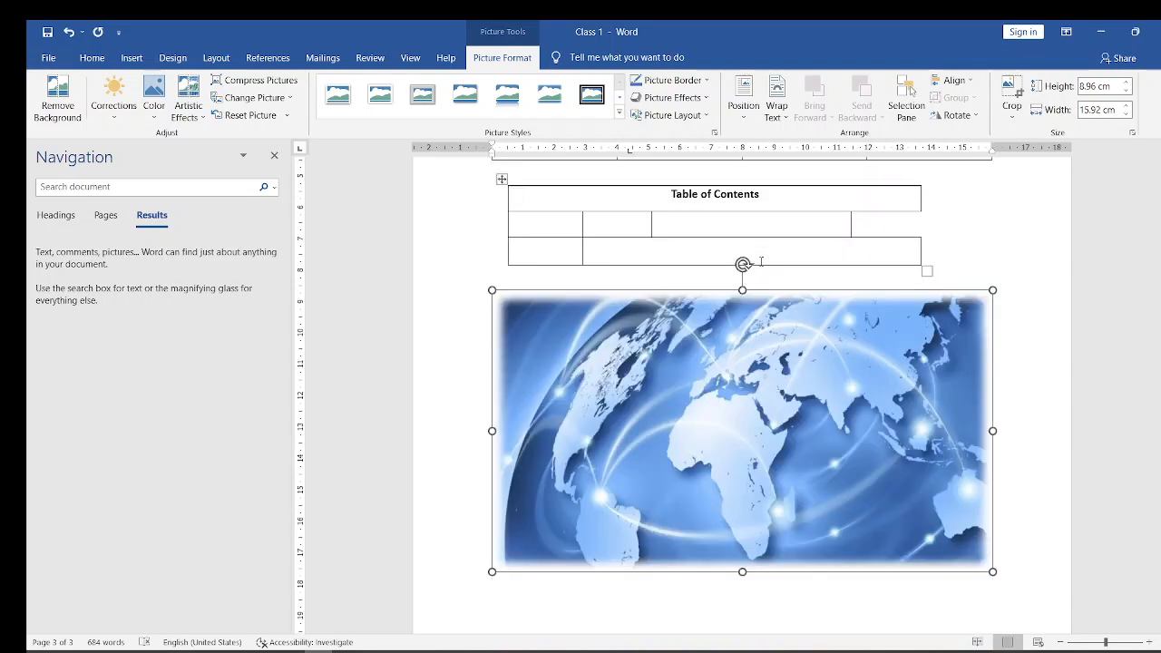
click(620, 113)
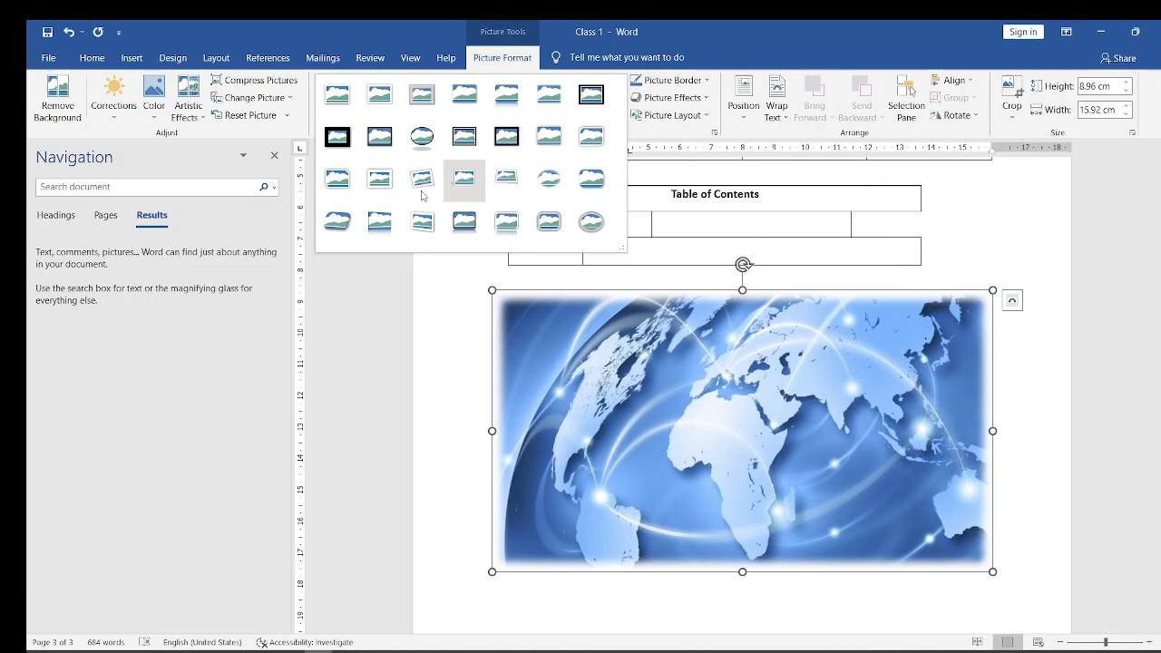
click(330, 190)
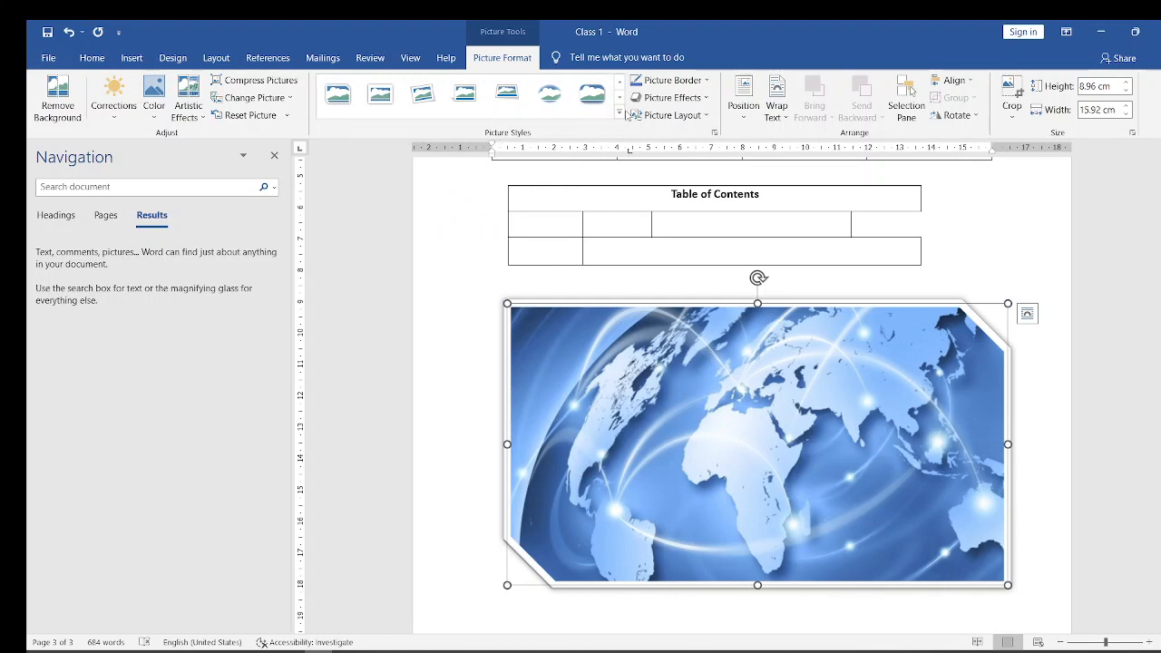
click(672, 287)
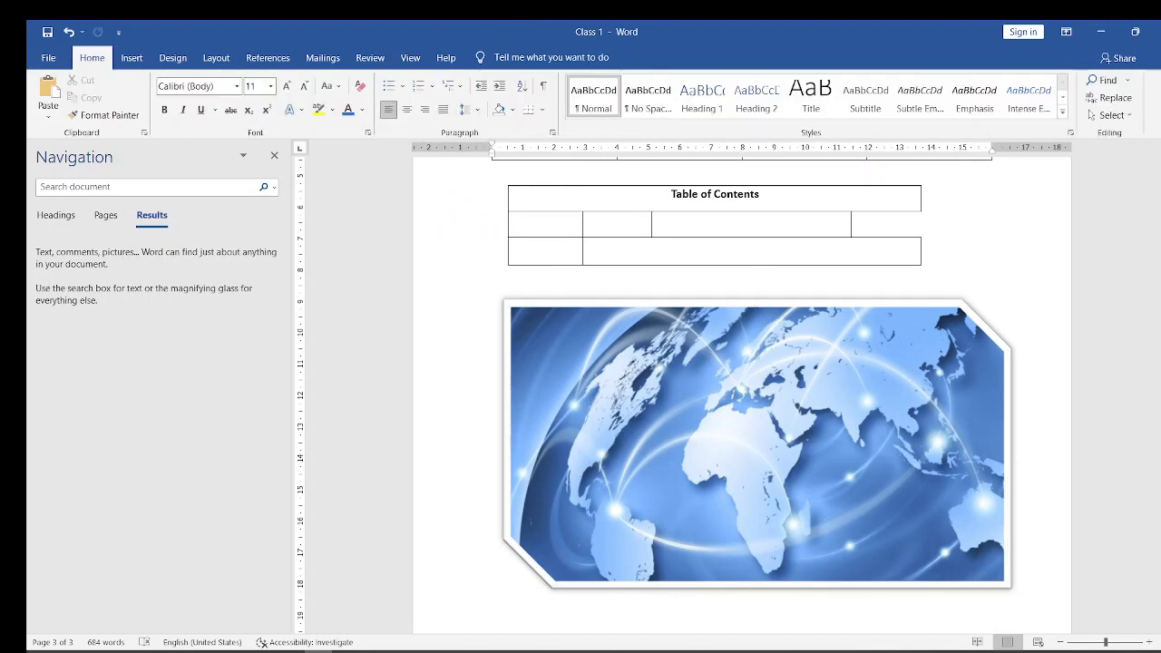
- Switch to the PowerPoint presentation, display the "Drawing Objects" slide, and return to the Word document
scroll(1043, 597, down, 5)
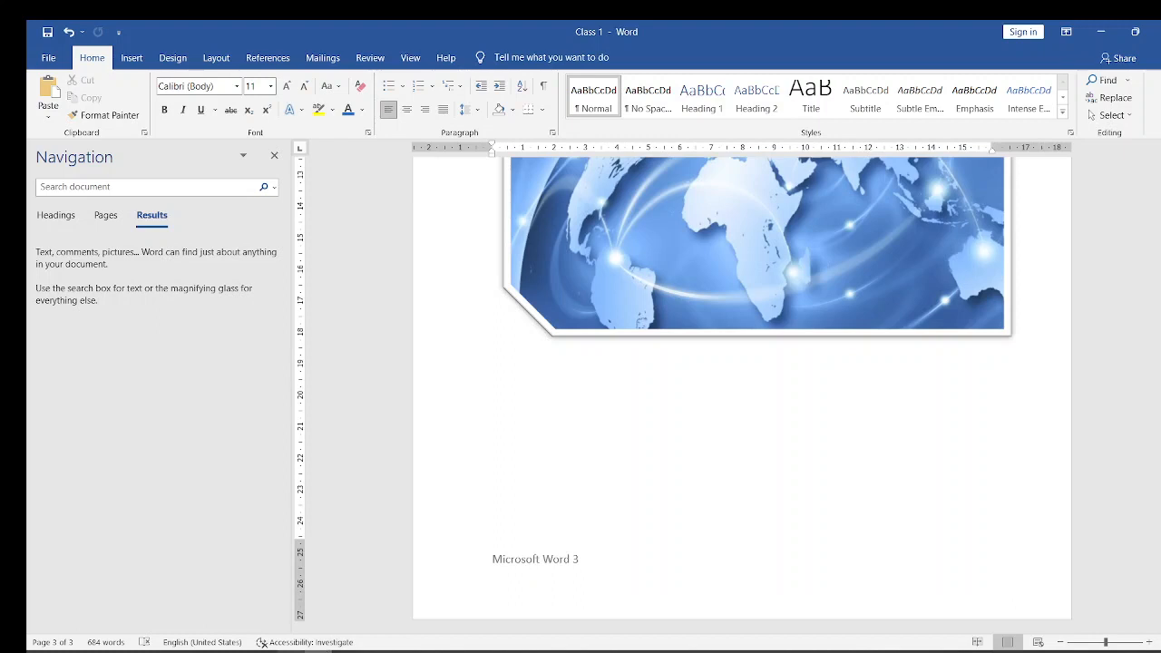
mouse_move(290, 650)
click(280, 613)
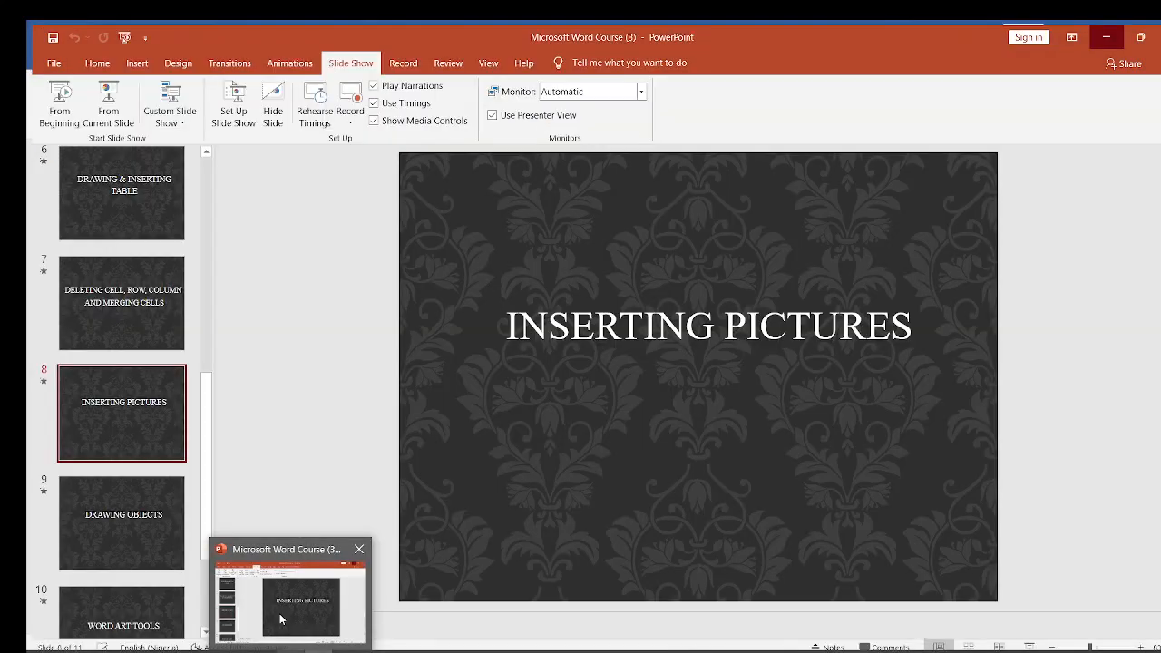
click(108, 512)
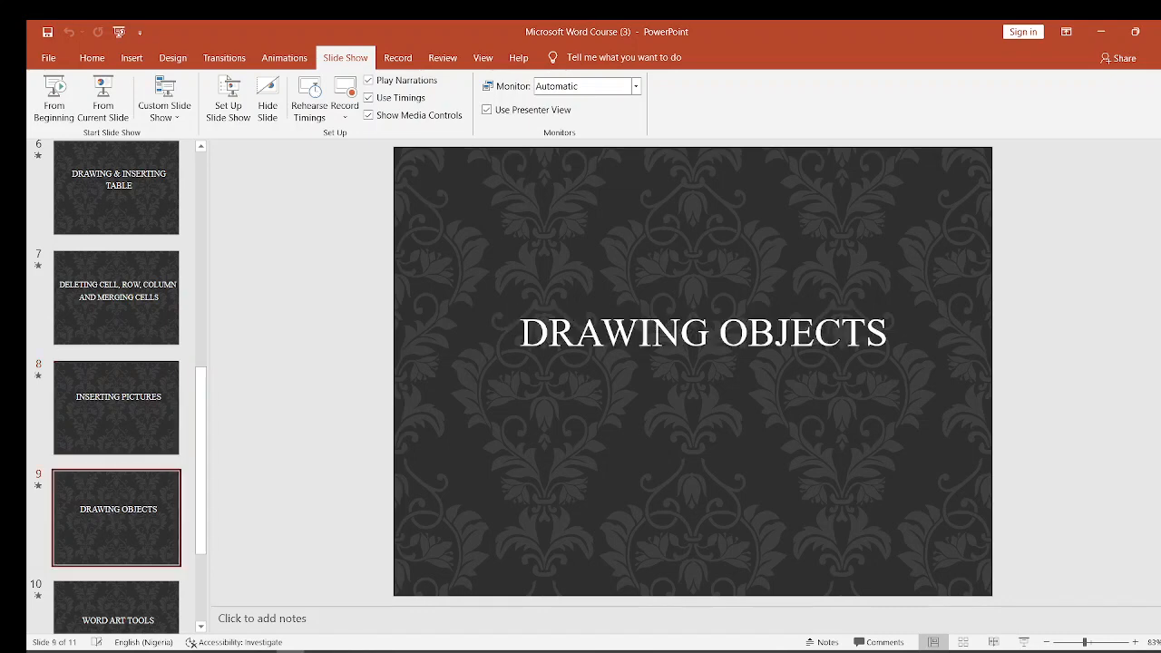
click(317, 652)
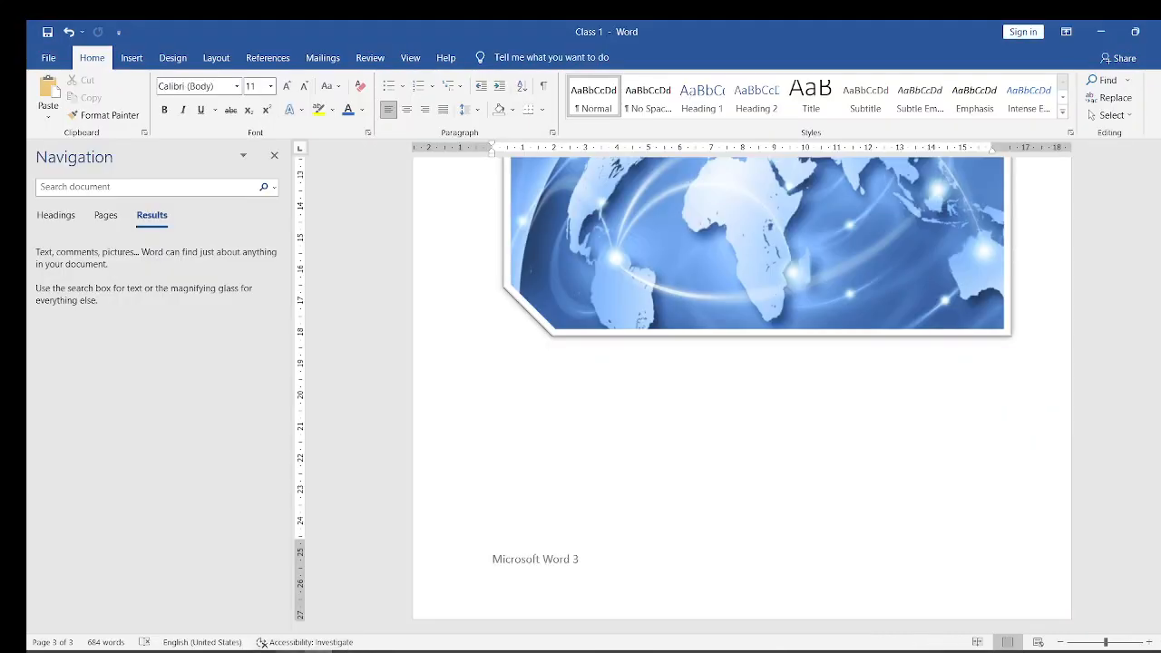
click(263, 626)
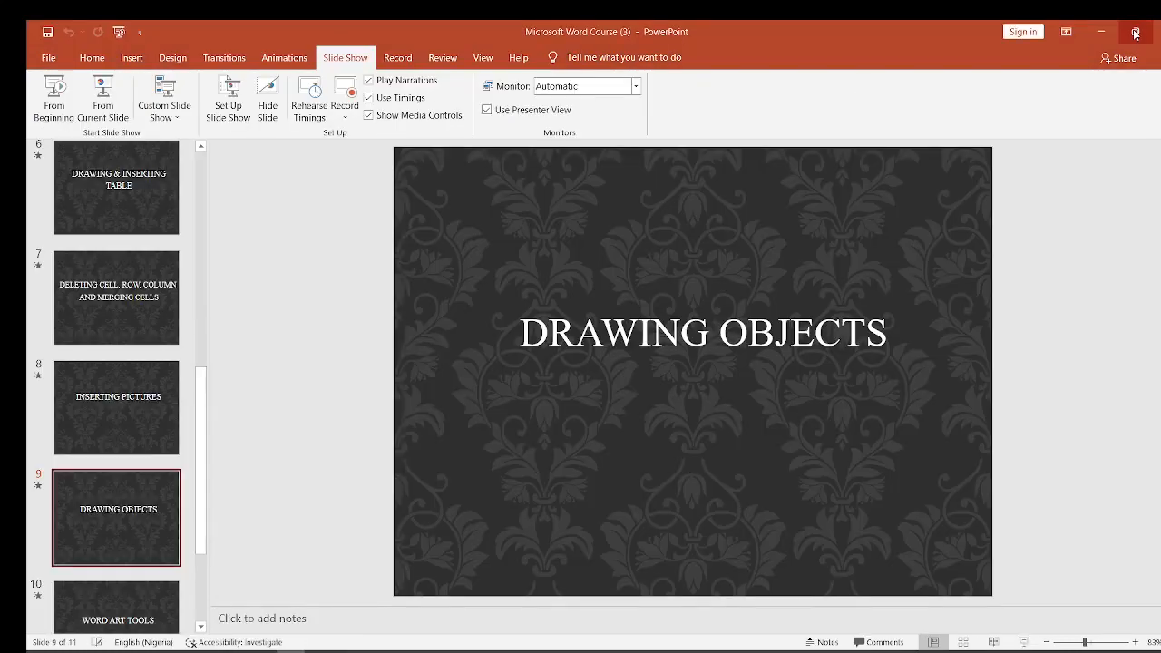
click(1101, 32)
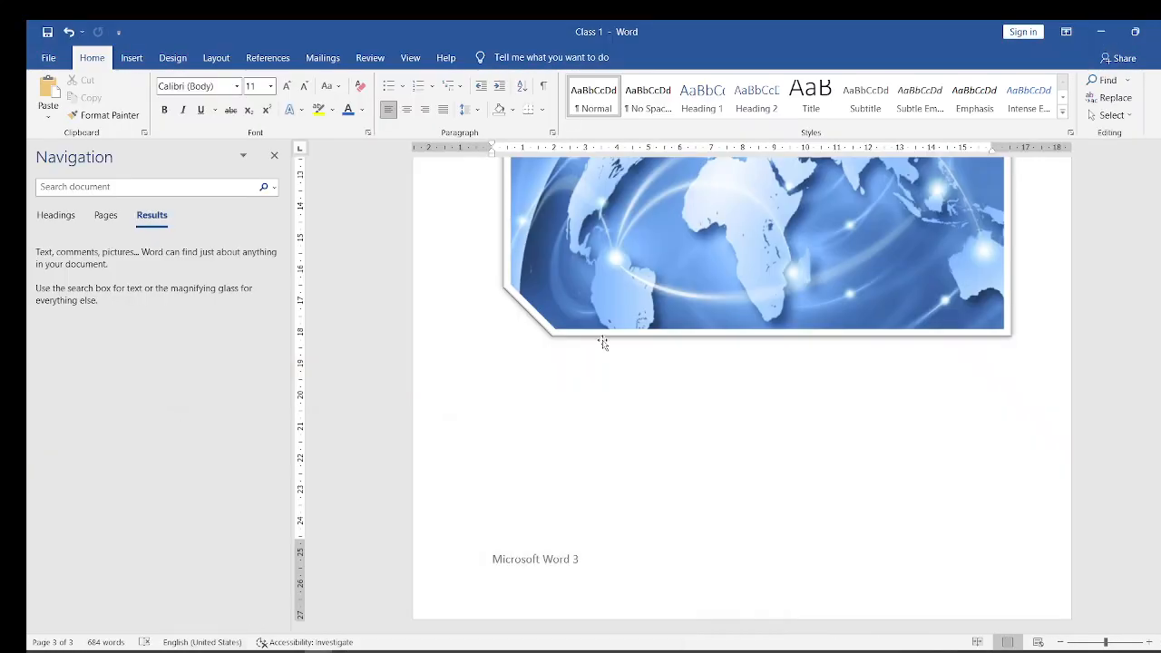
- Delete the world map picture below the drawn table
click(551, 373)
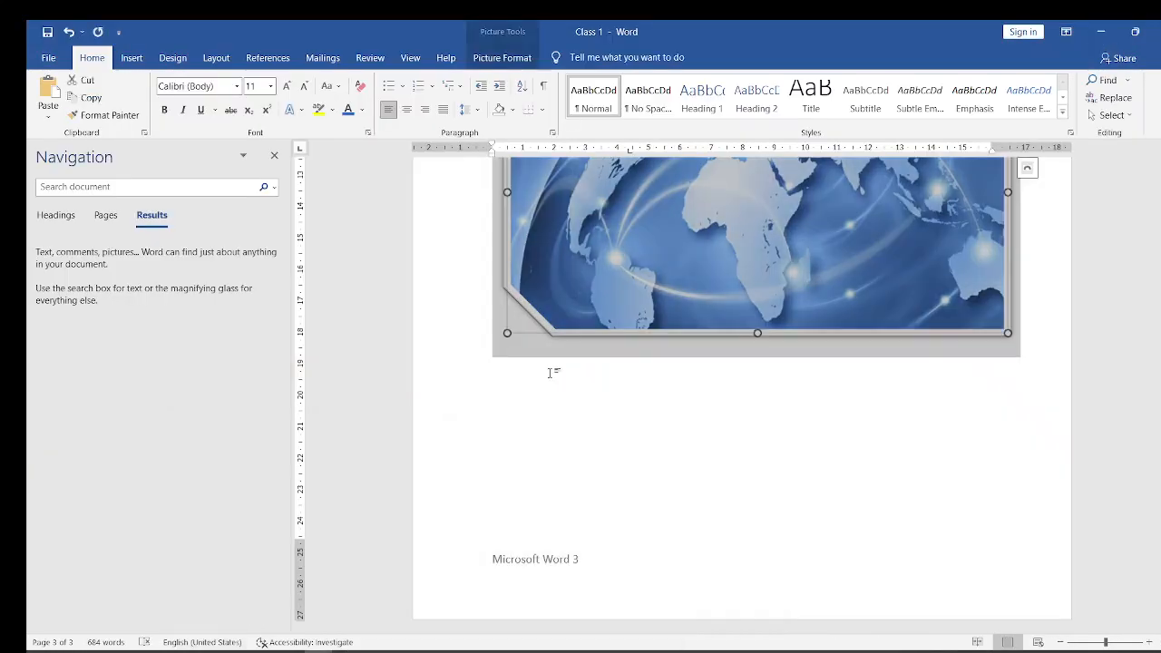
click(560, 427)
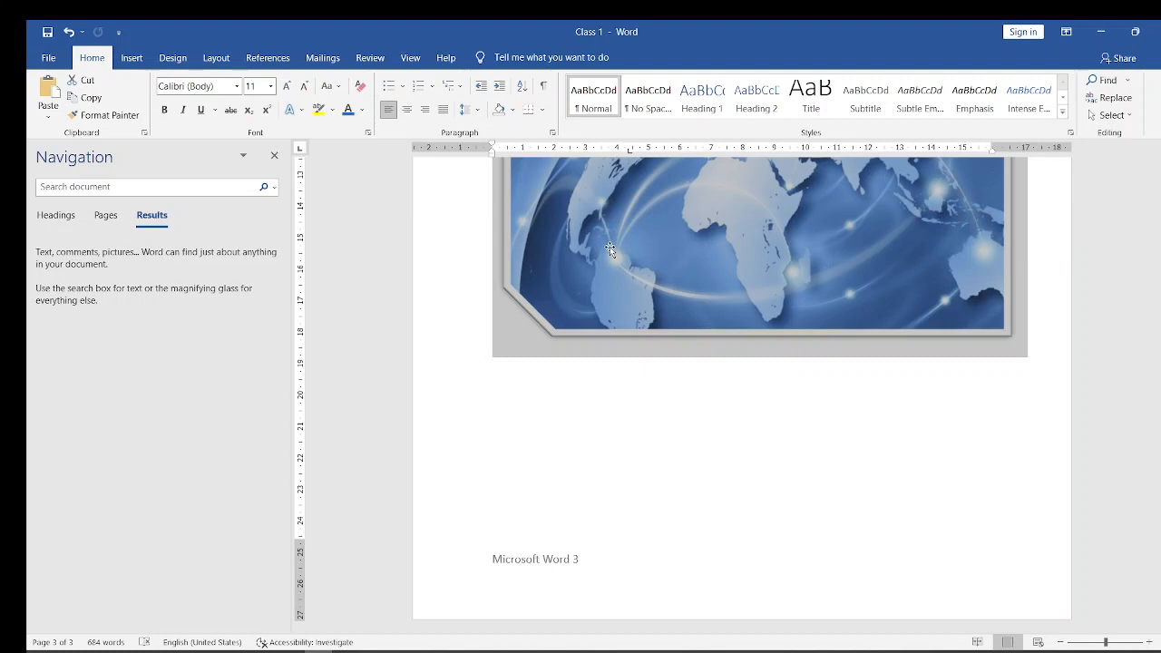
key(Delete)
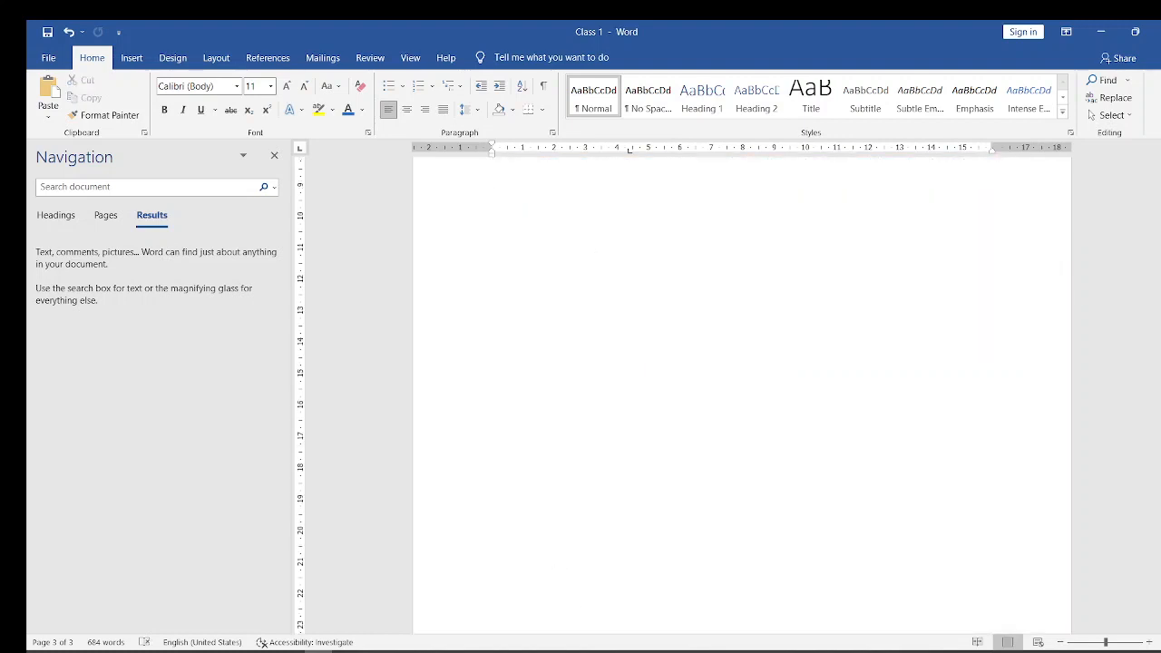
- Draw a flowchart Sequential Access Storage shape about 5.2 cm wide and 3.6 cm high in the blank area below the drawn table
drag(1158, 575, 1158, 566)
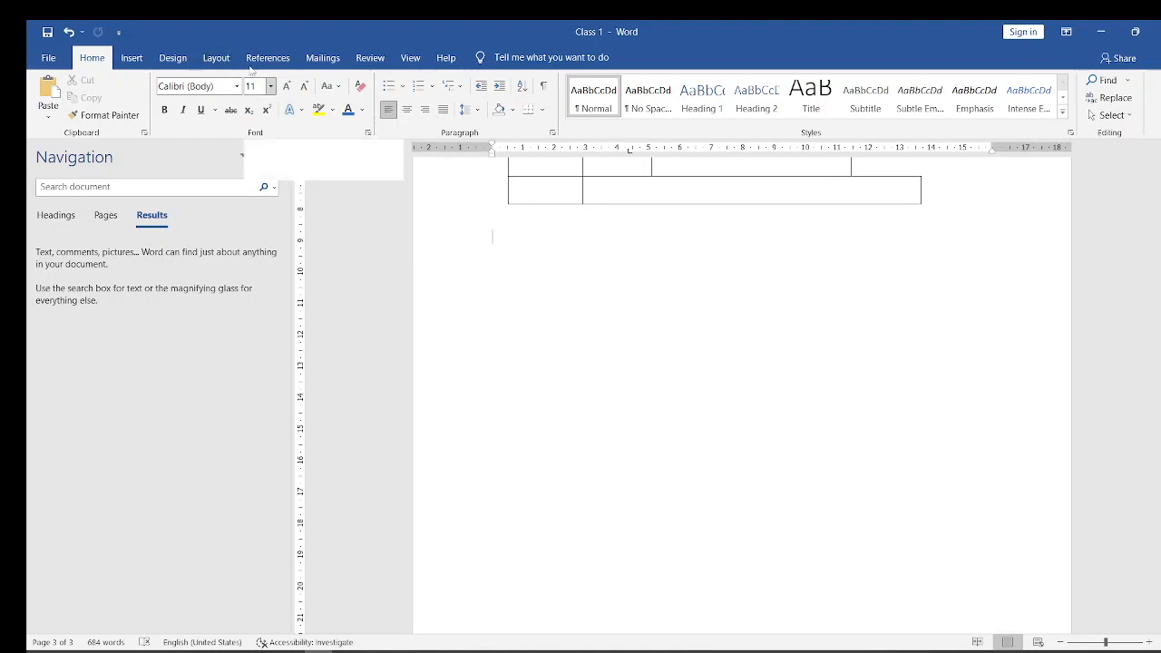
click(127, 60)
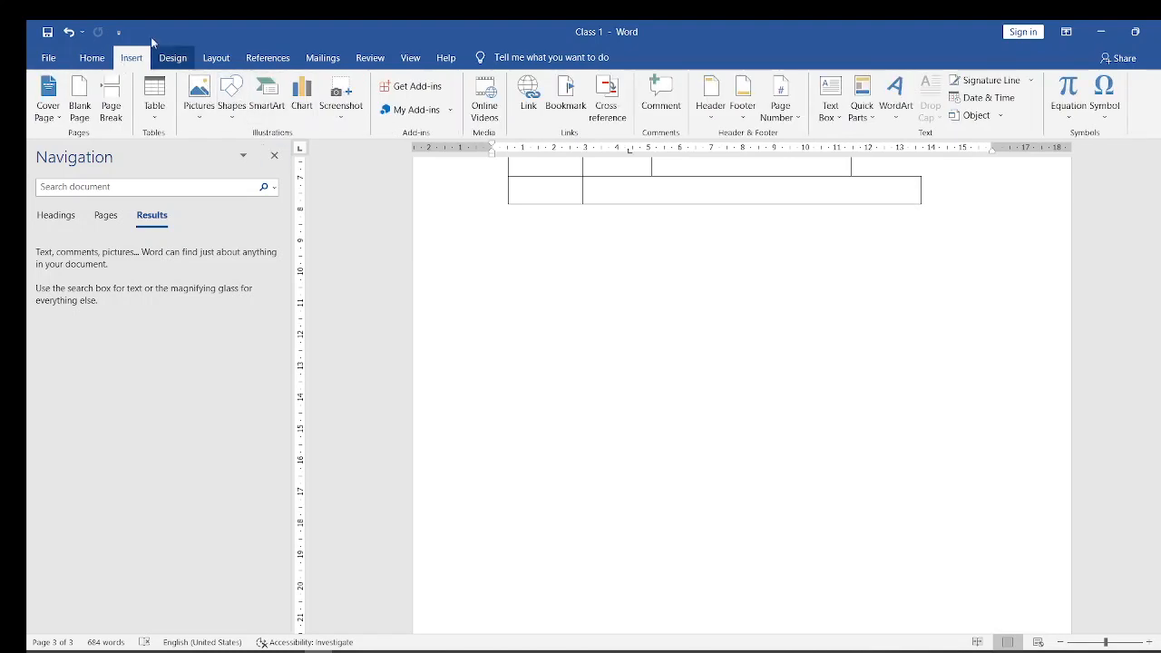
click(94, 62)
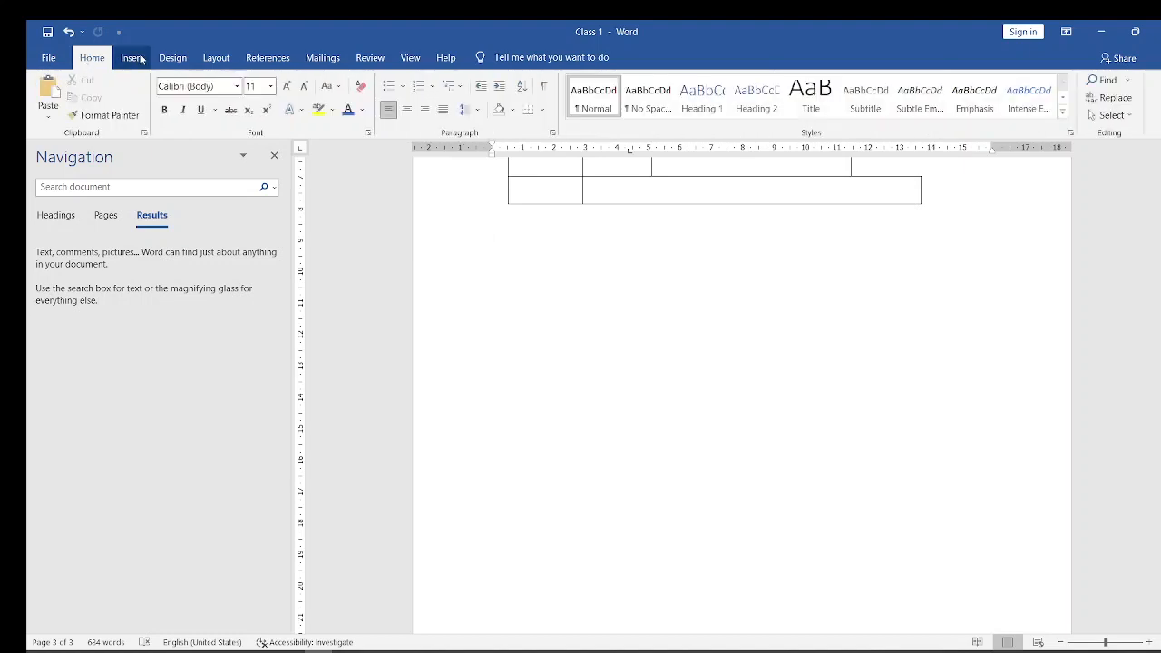
click(132, 59)
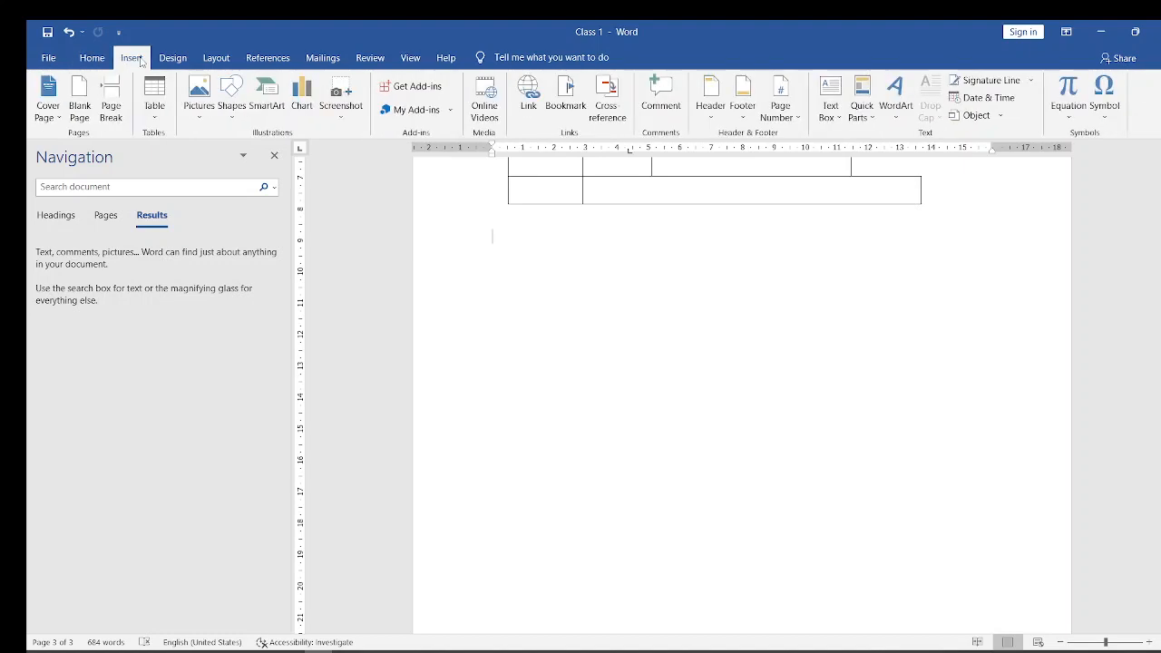
click(233, 101)
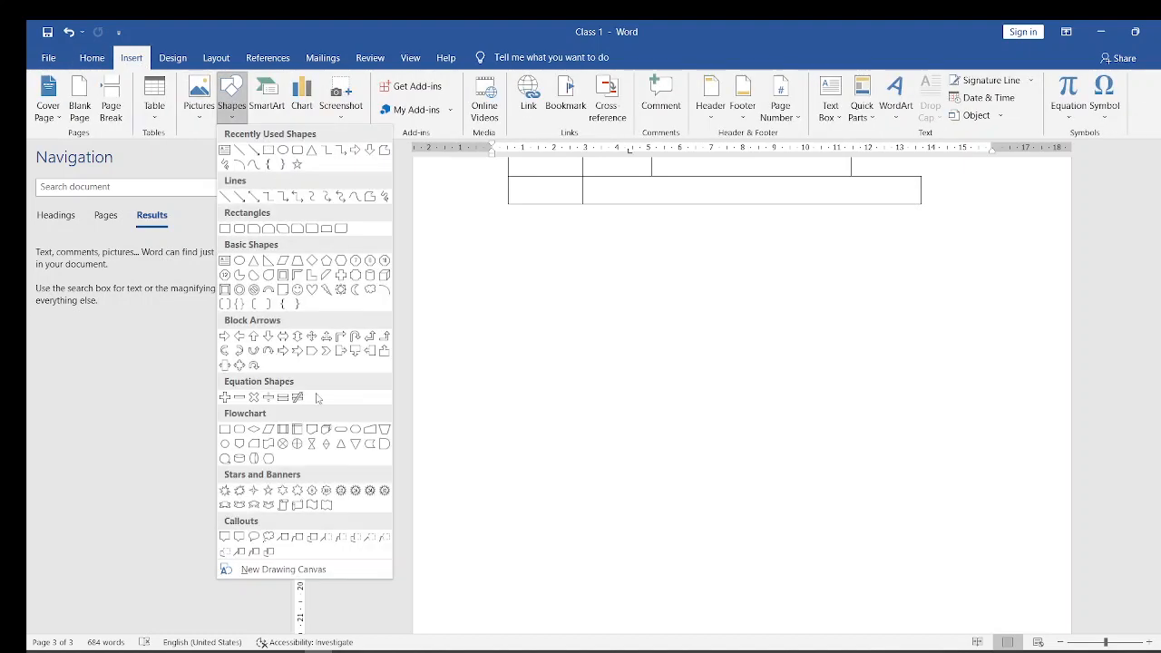
click(226, 459)
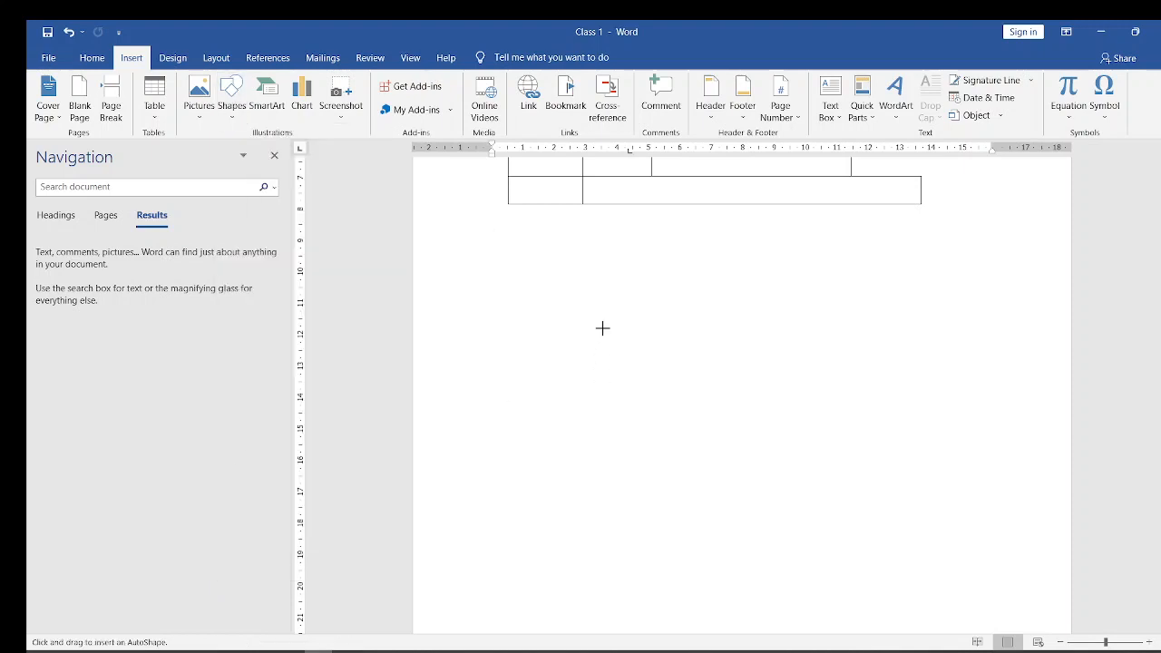
drag(606, 315, 769, 428)
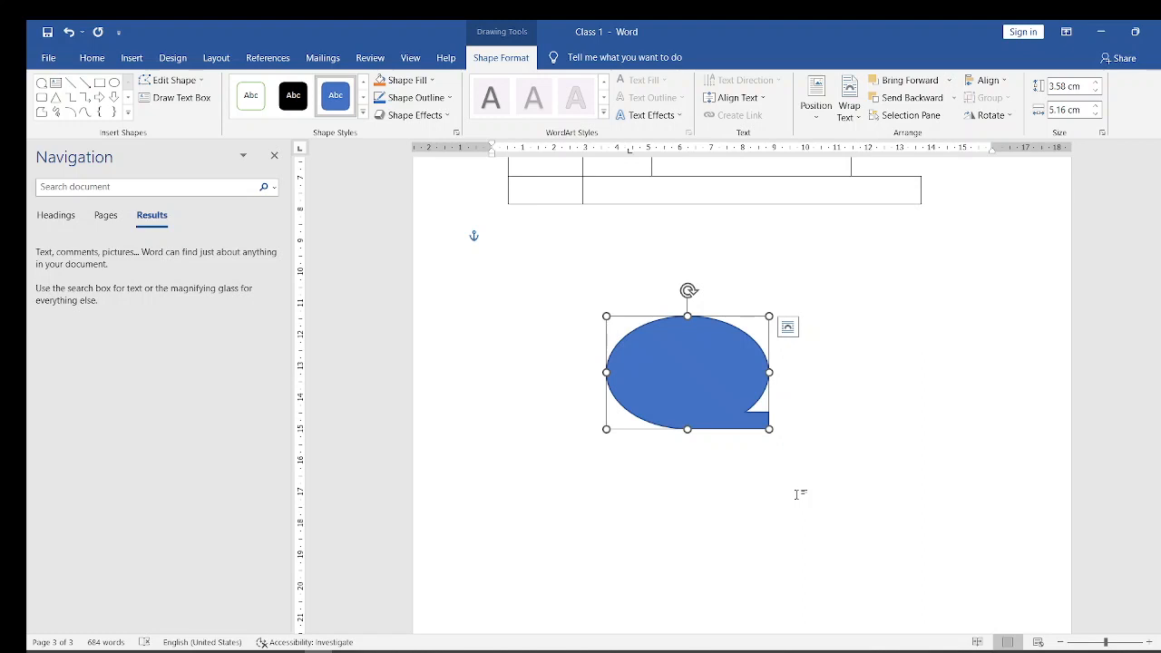
- Draw an upward block arrow about 6.3 cm wide and 3.2 cm high below the flowchart shape
click(129, 114)
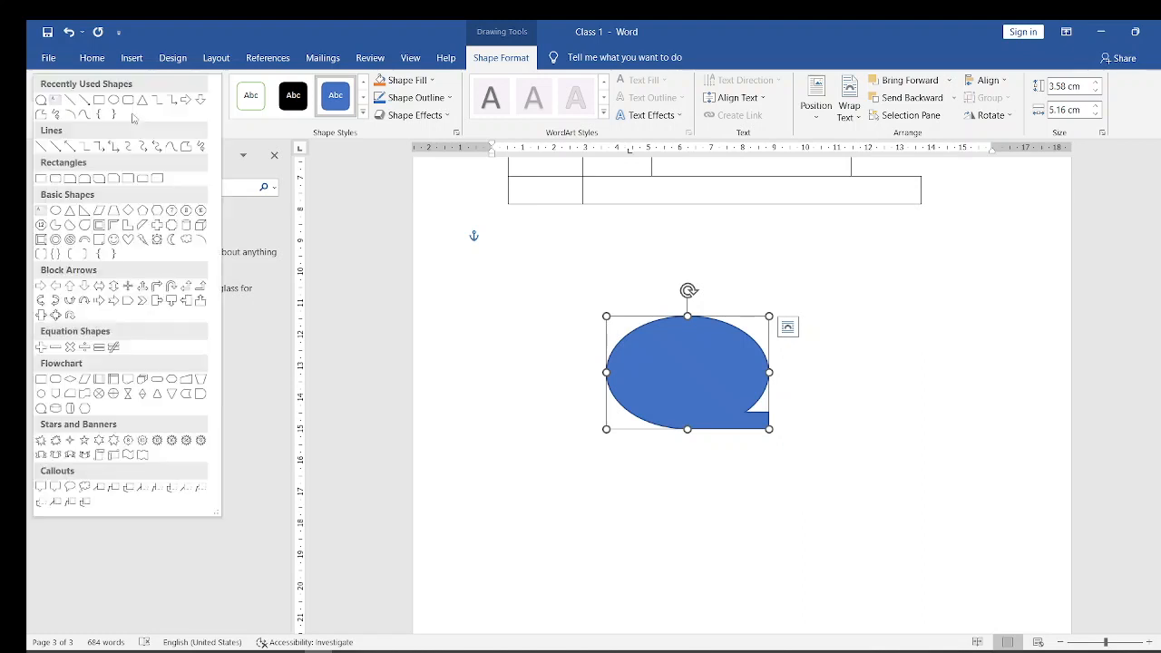
click(71, 285)
drag(642, 488, 840, 588)
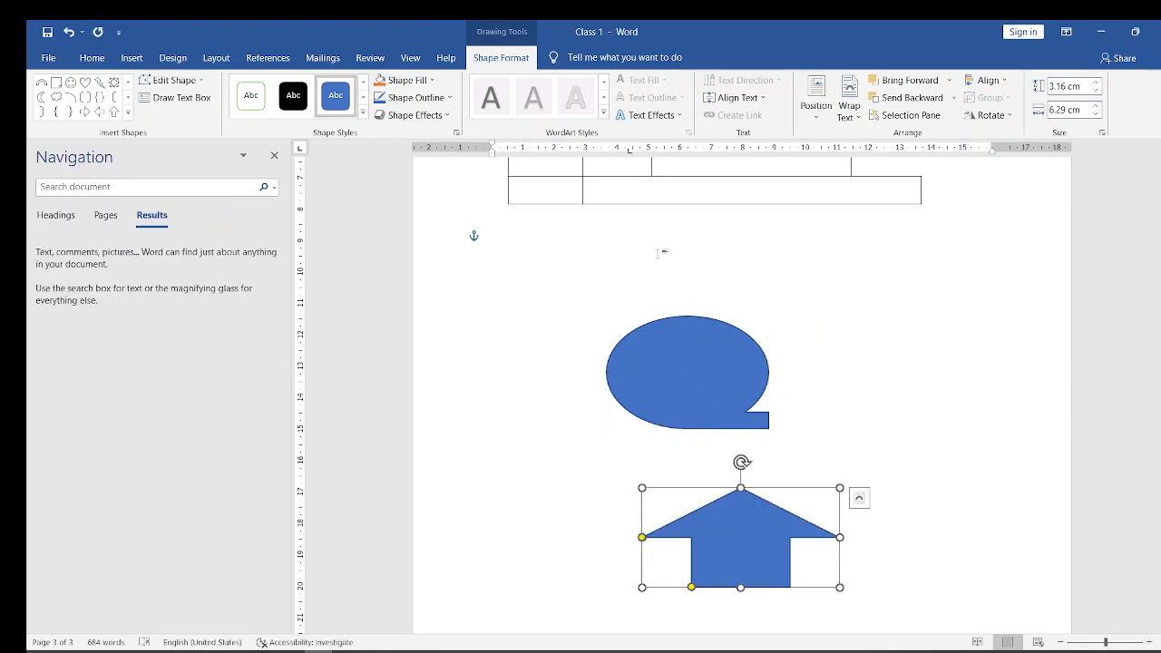
- Fill the upward block arrow with the standard yellow color
click(126, 113)
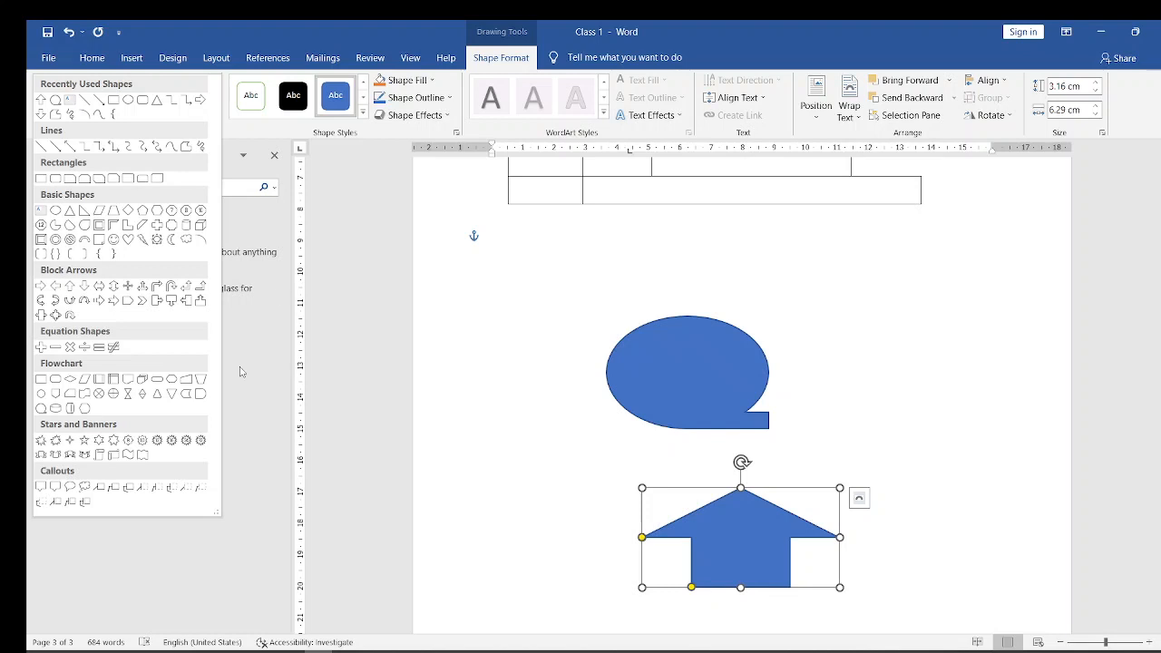
click(647, 370)
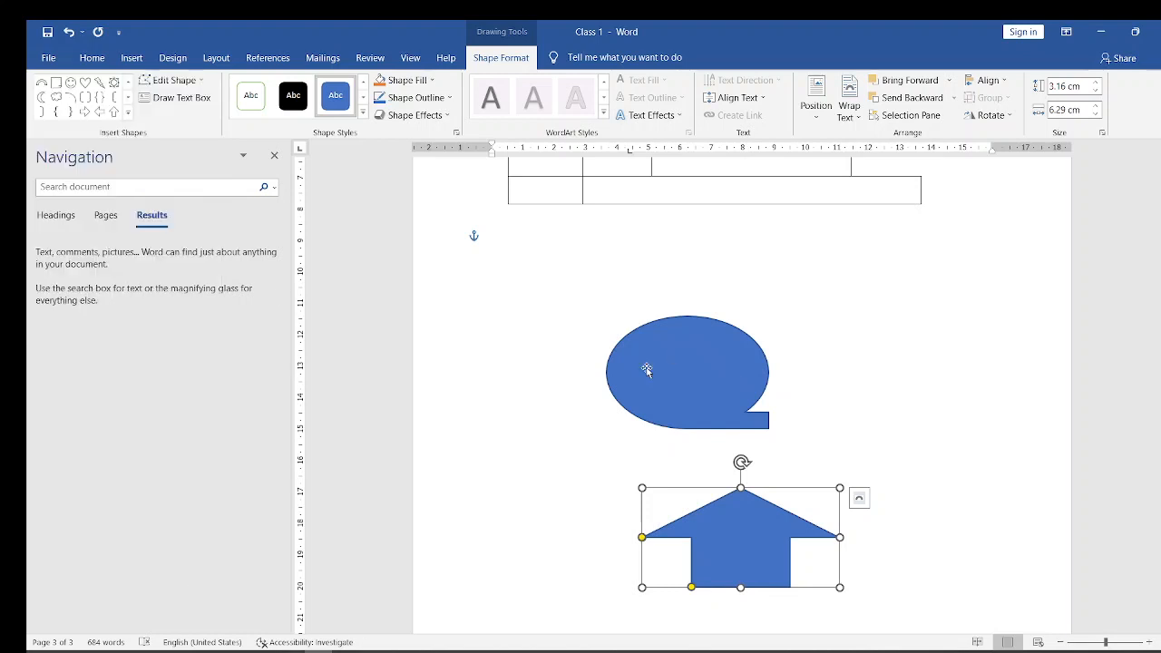
click(435, 80)
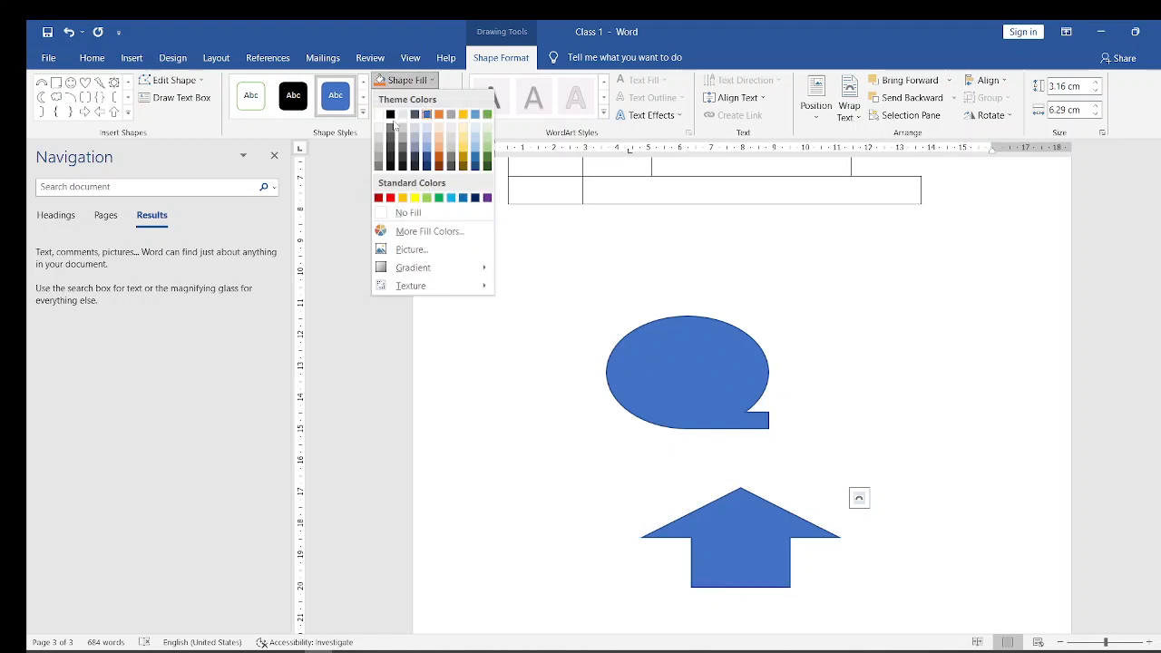
click(415, 198)
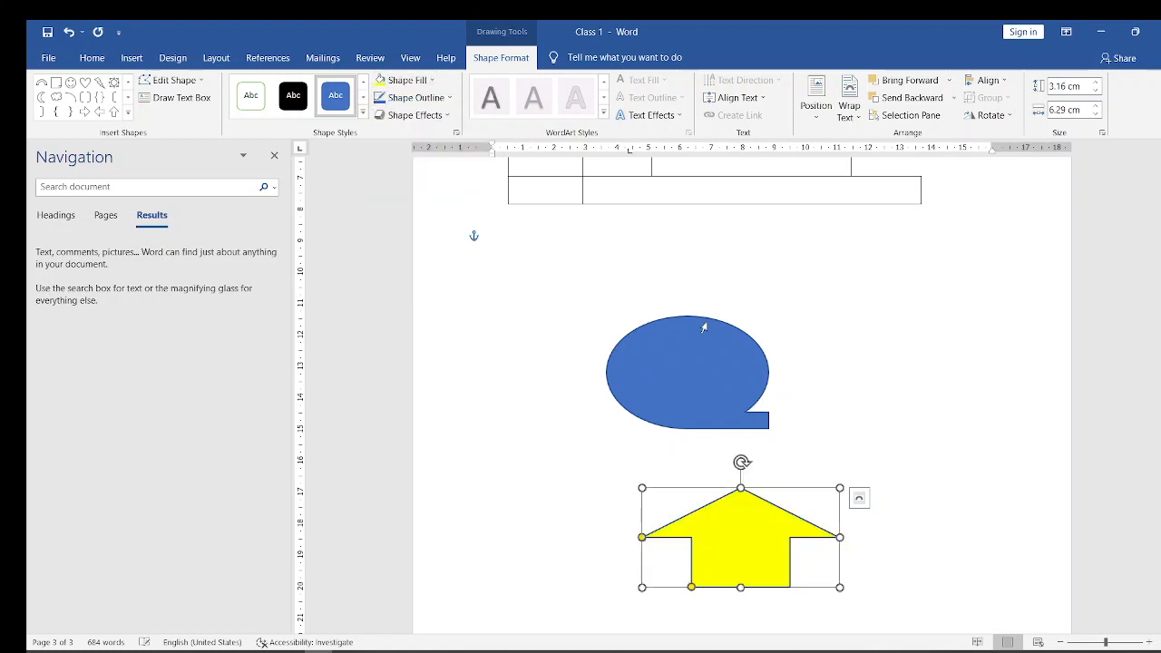
- Fill the flowchart Sequential Access Storage shape above the arrow with the standard green color
click(679, 355)
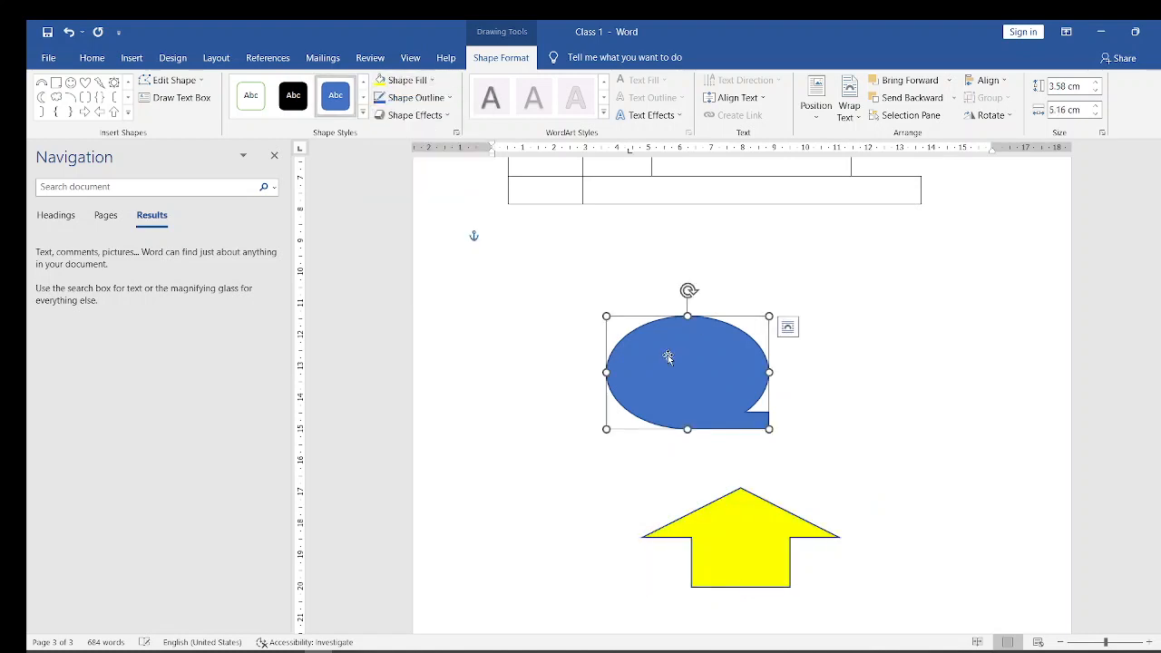
click(433, 80)
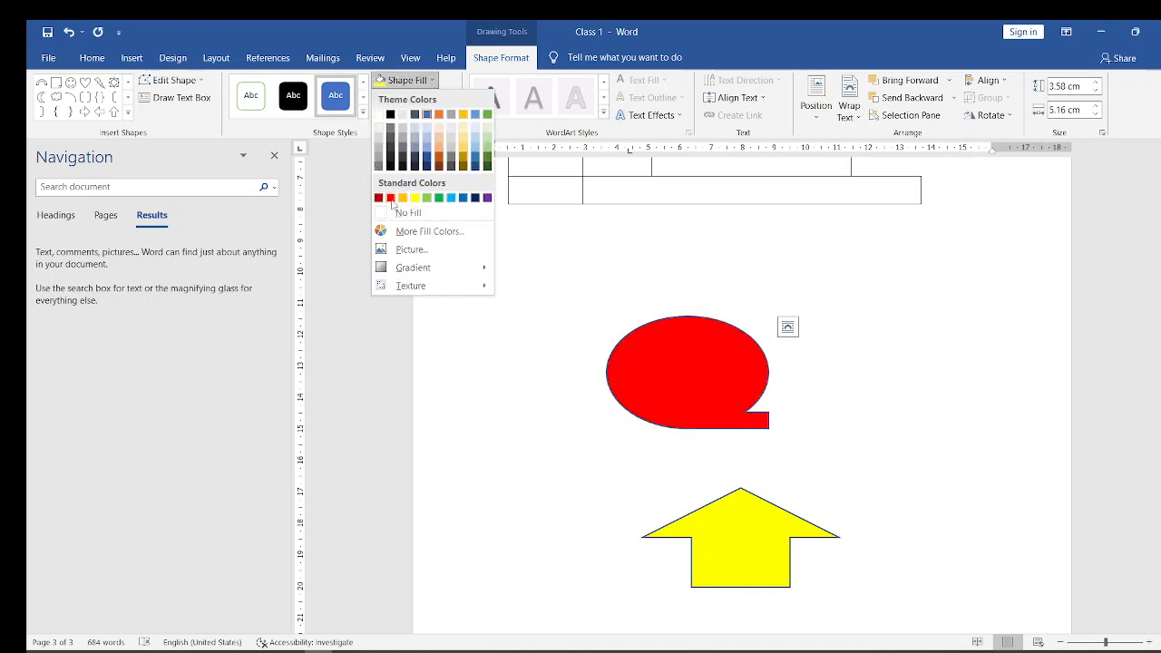
click(439, 198)
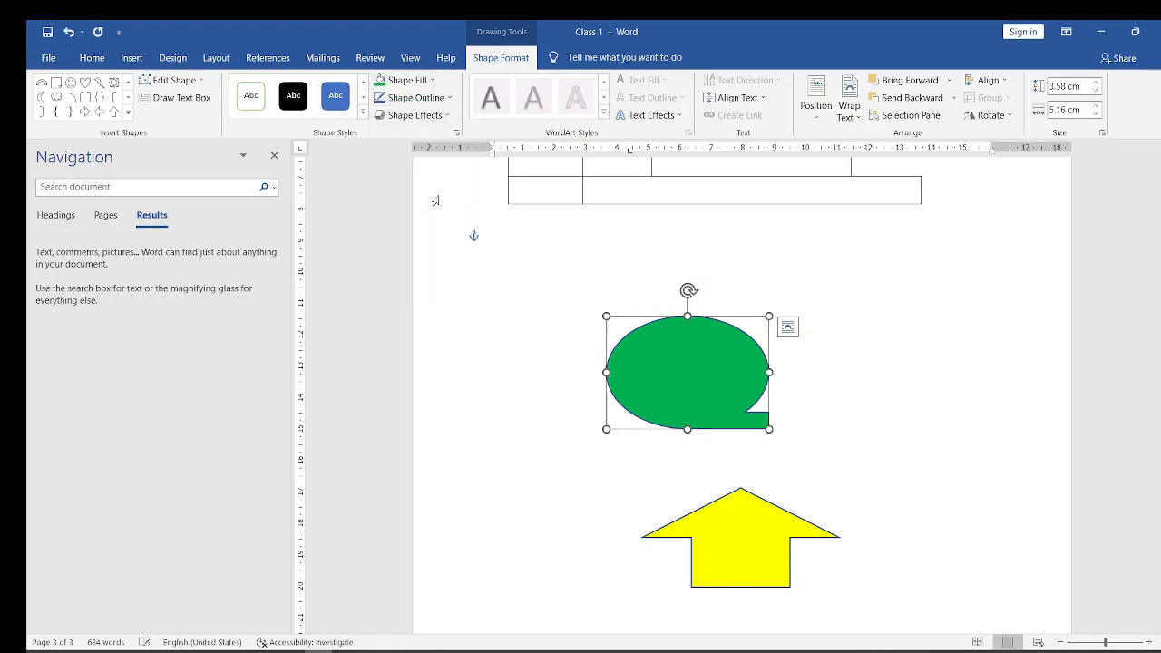
- Set the green flowchart shape's outline to Orange, Accent 2, and view the available shape effects
click(450, 98)
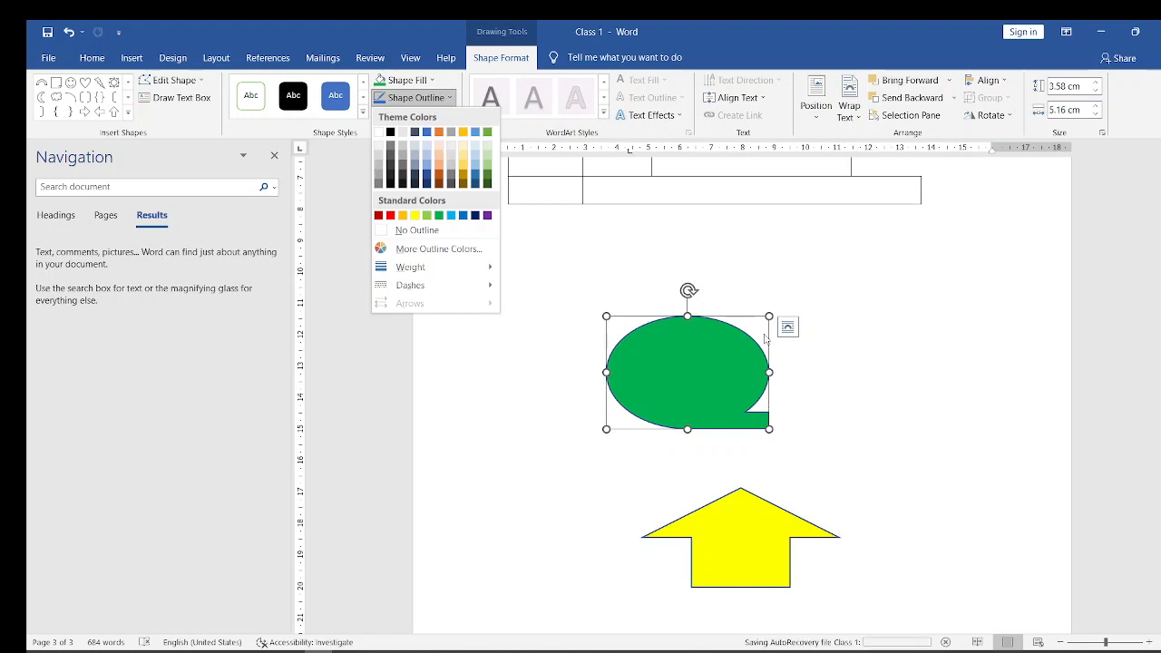
click(441, 136)
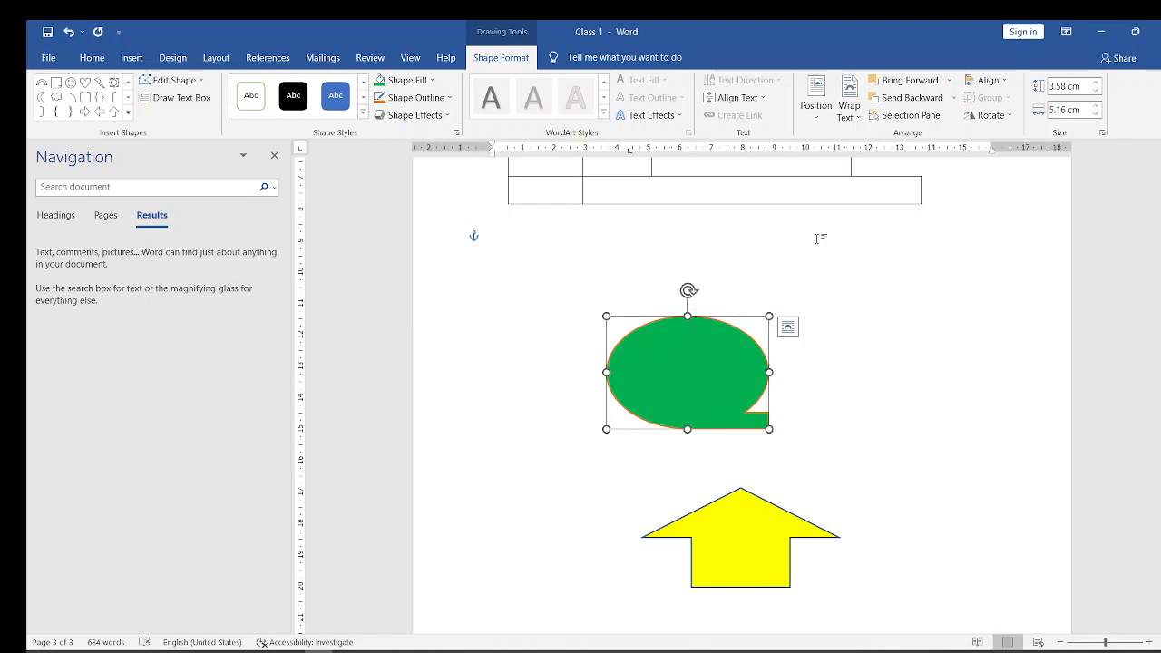
click(450, 120)
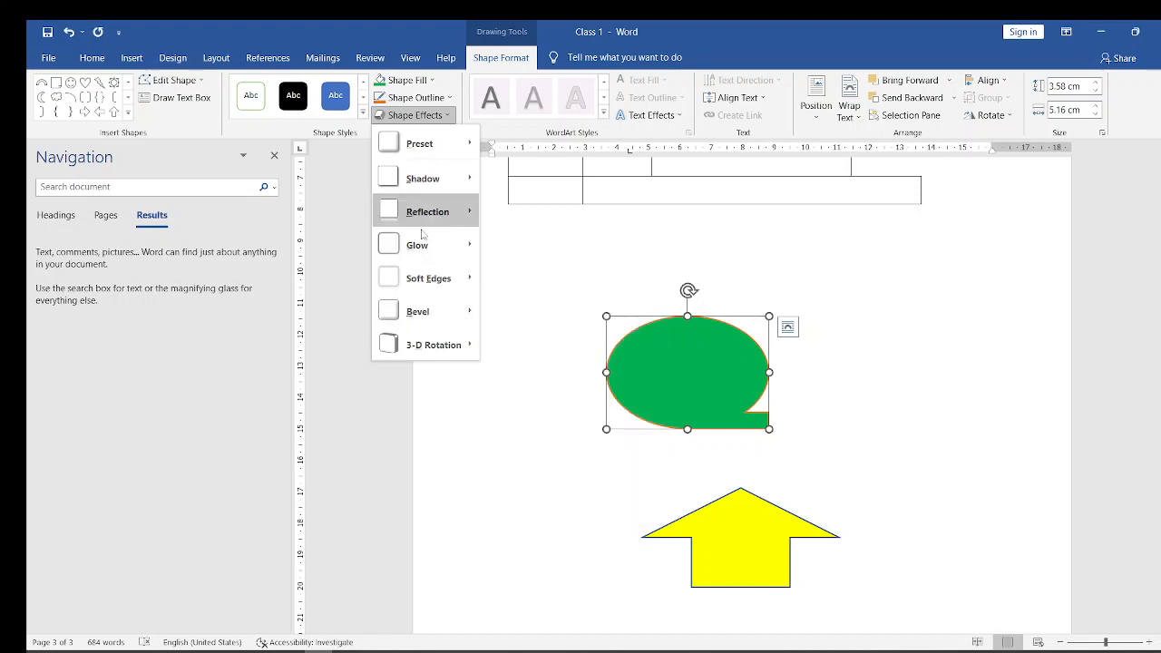
mouse_move(423, 177)
click(929, 293)
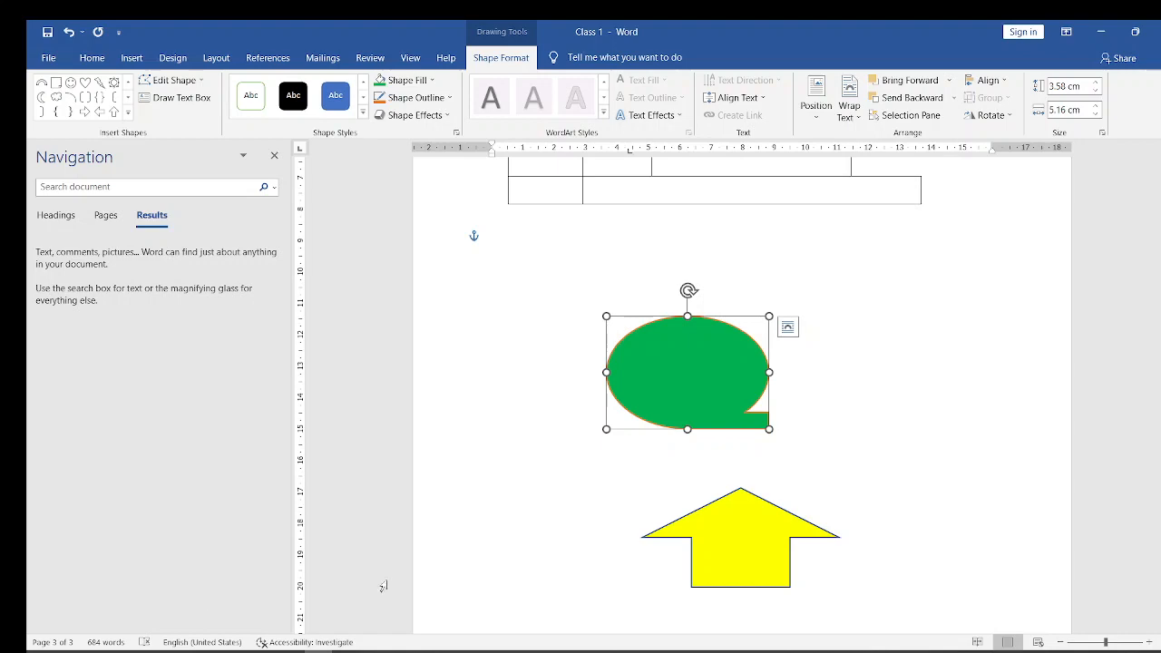
- Switch to the PowerPoint presentation, display the "Word Art Tools" slide, and return to the Word document
mouse_move(262, 646)
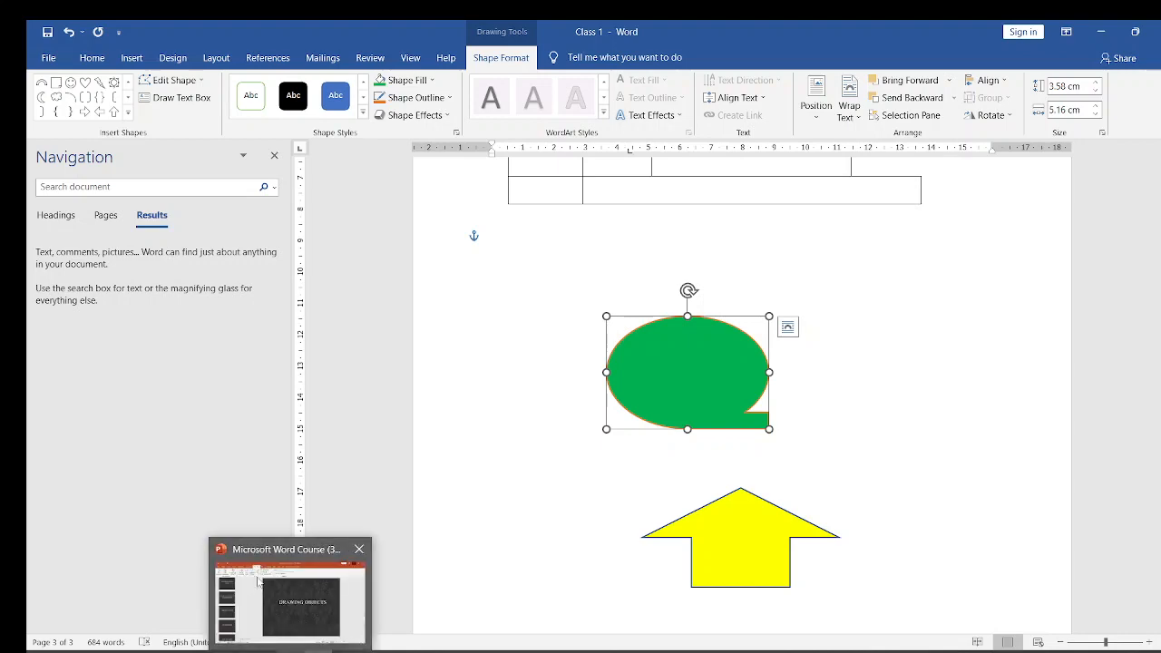
click(259, 583)
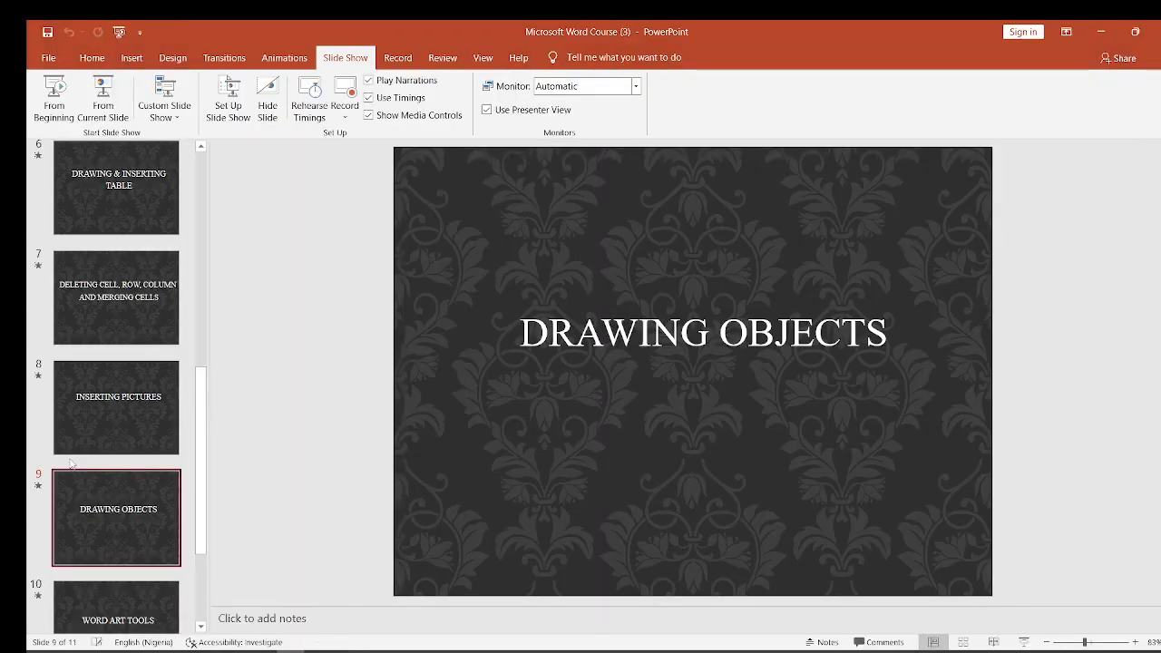
key(Down)
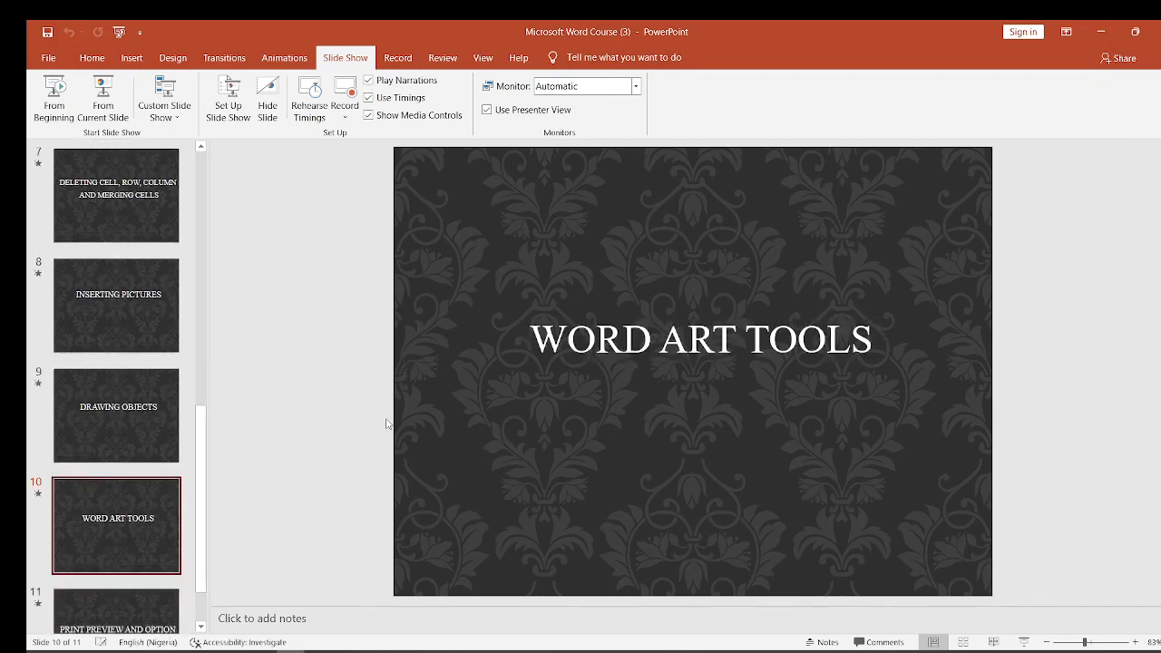
key(Down)
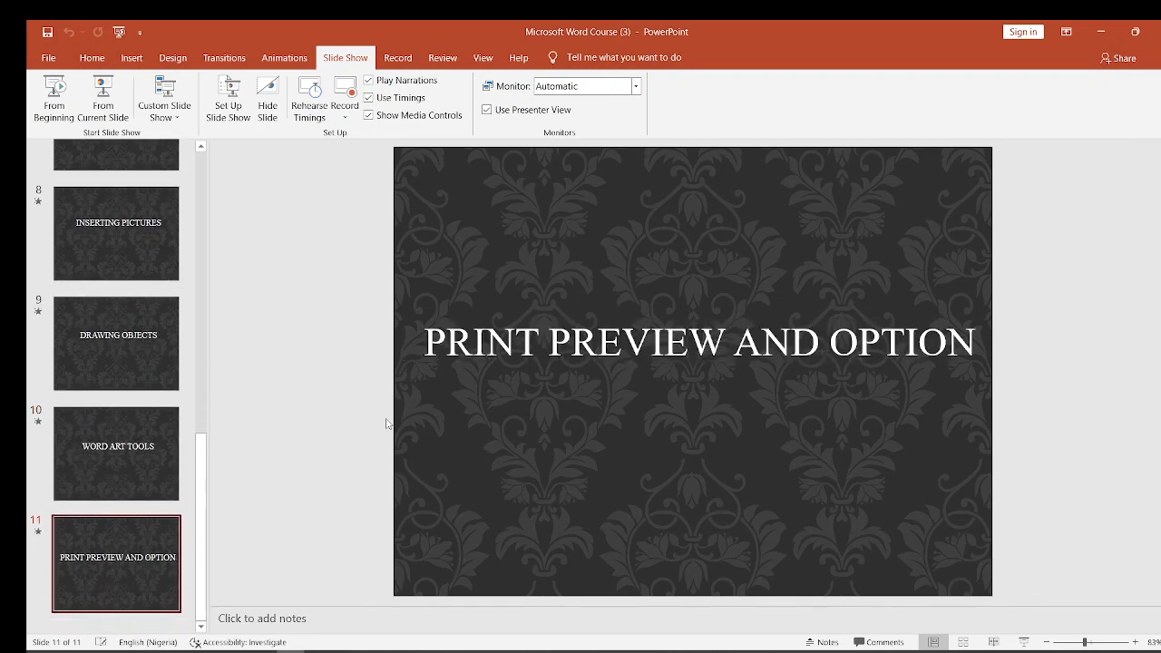
key(Up)
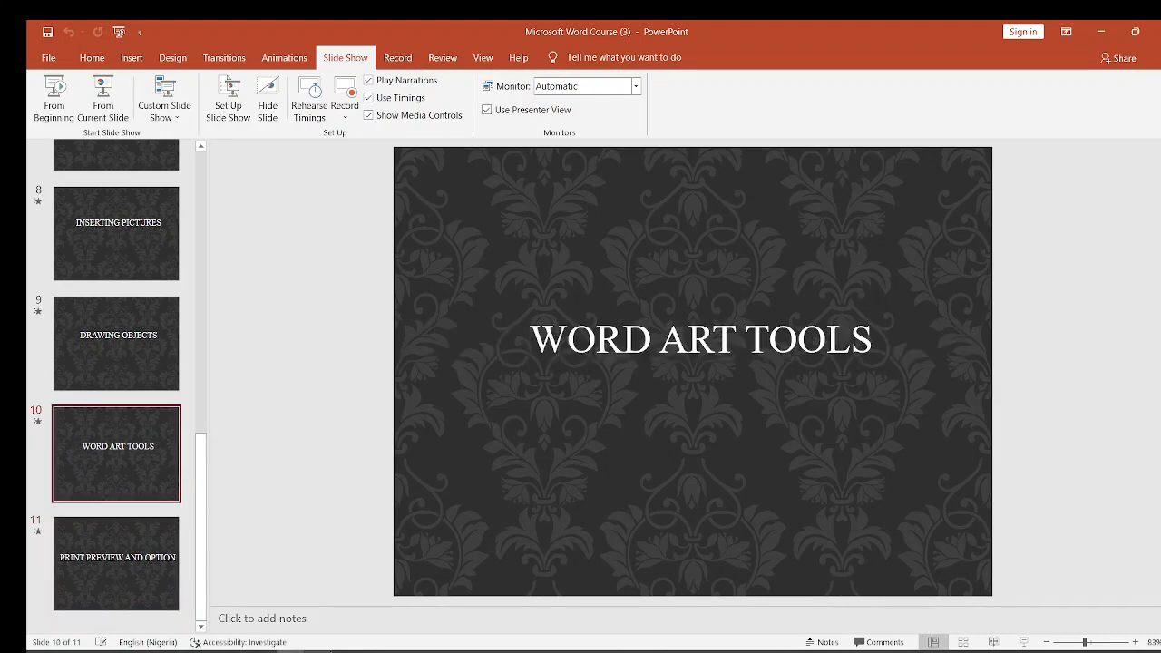
click(317, 651)
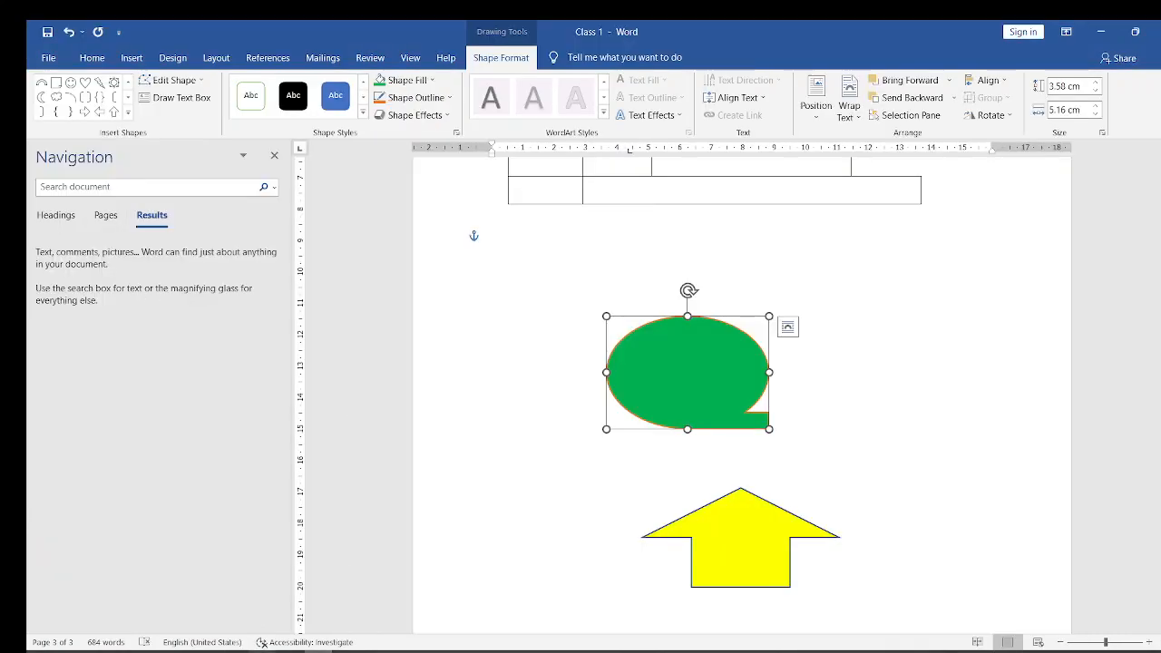
mouse_move(290, 652)
click(270, 618)
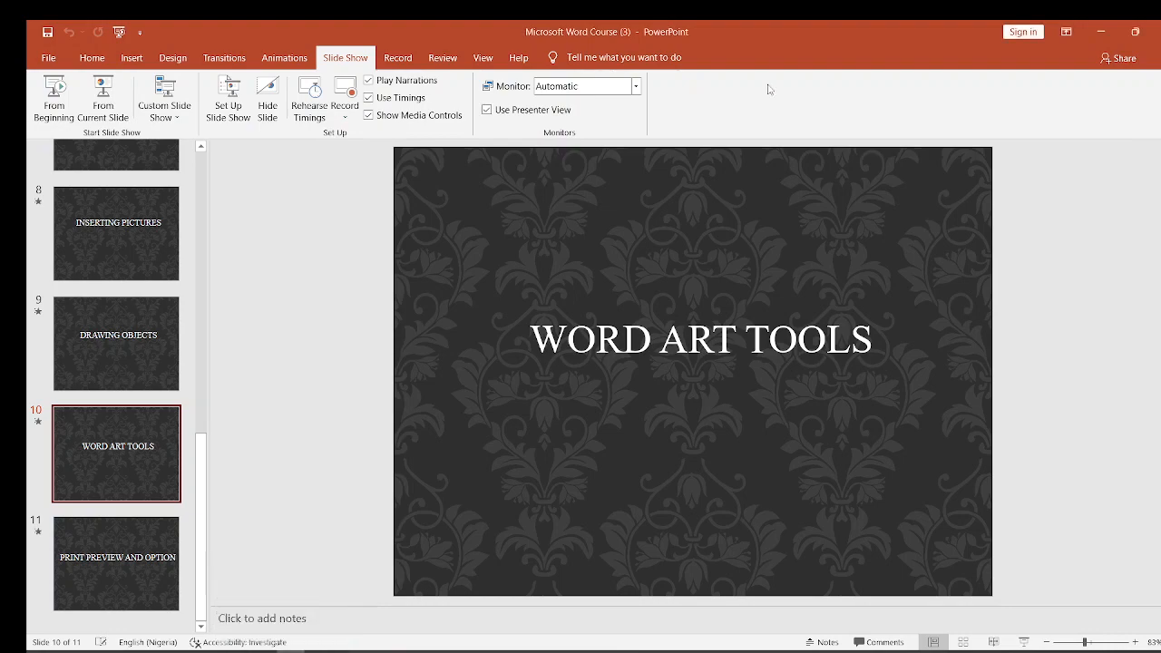
click(1102, 33)
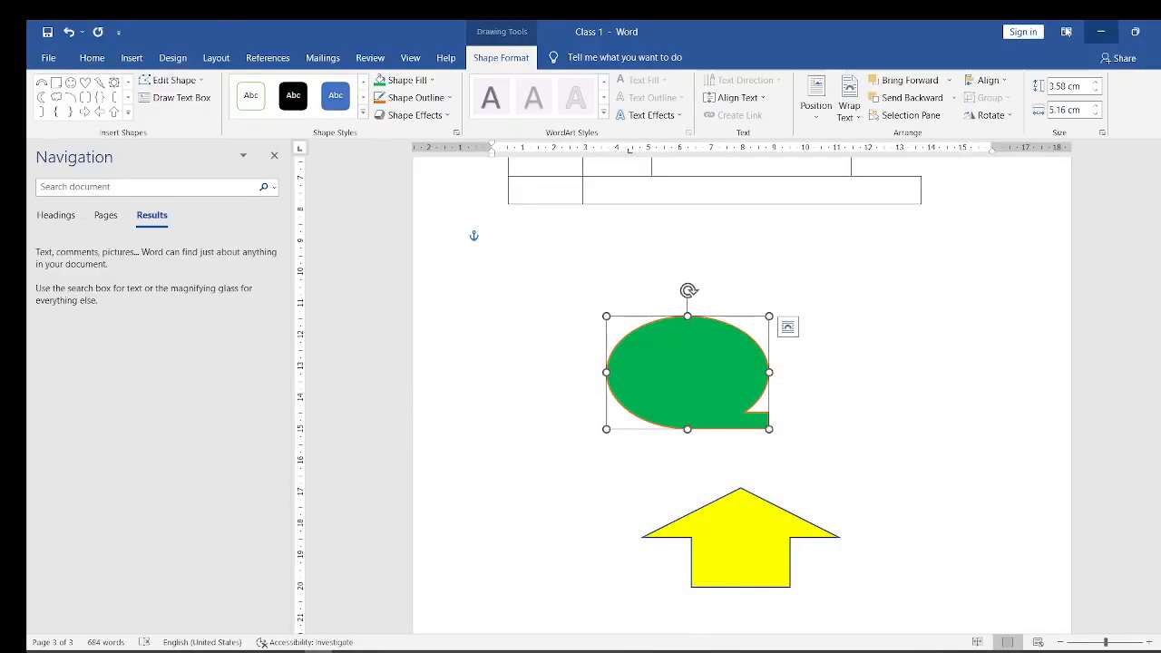
click(1108, 34)
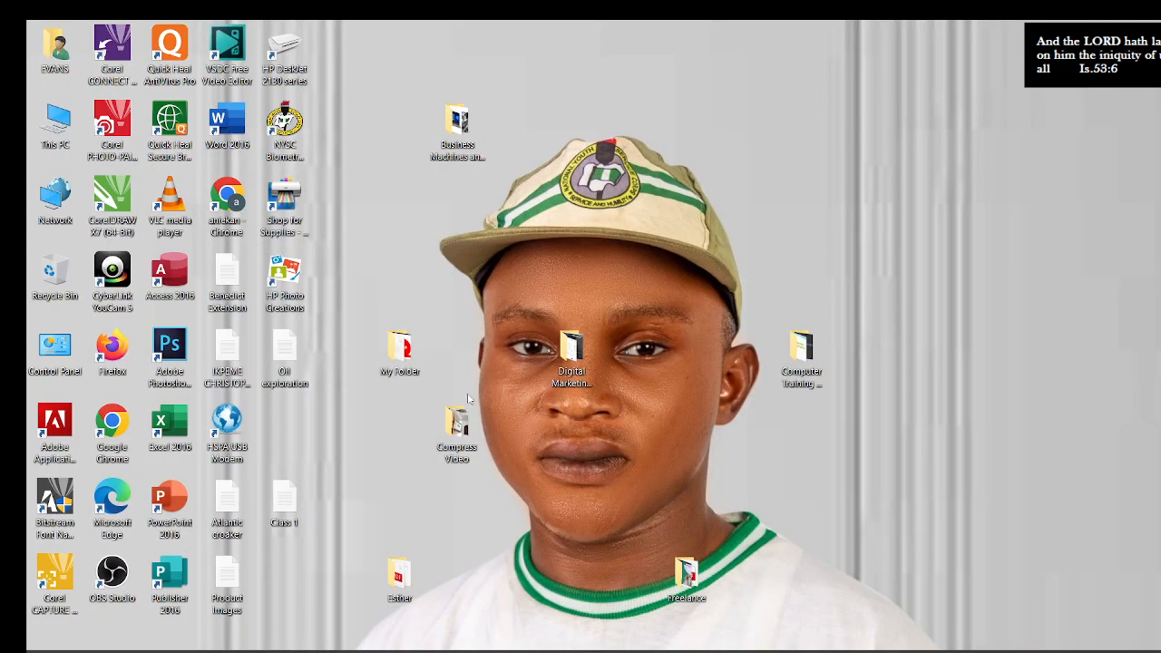
click(458, 651)
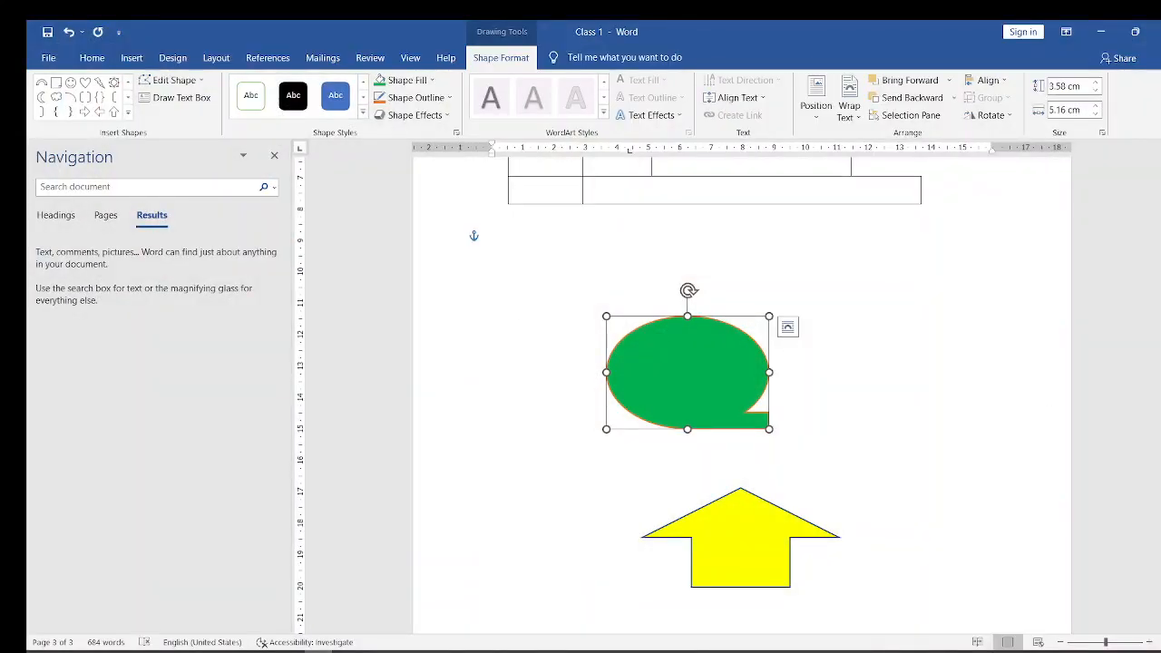
- Enter the word "Tutorial" in the blank paragraph above the green flowchart shape
scroll(959, 505, down, 3)
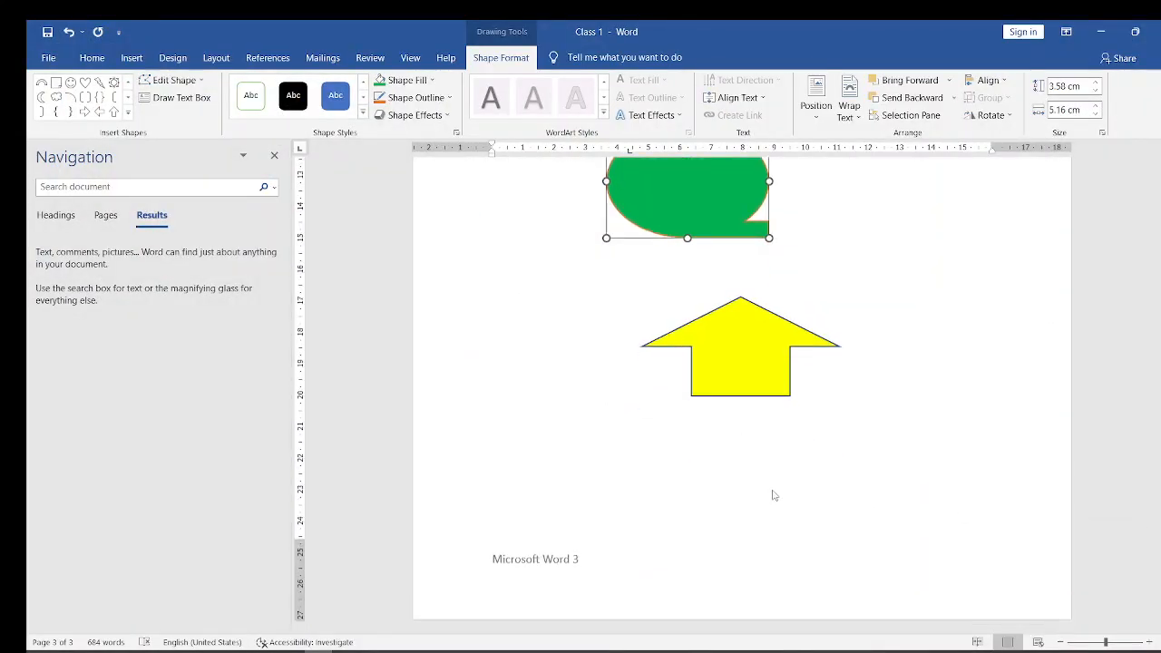
scroll(736, 444, up, 2)
click(662, 407)
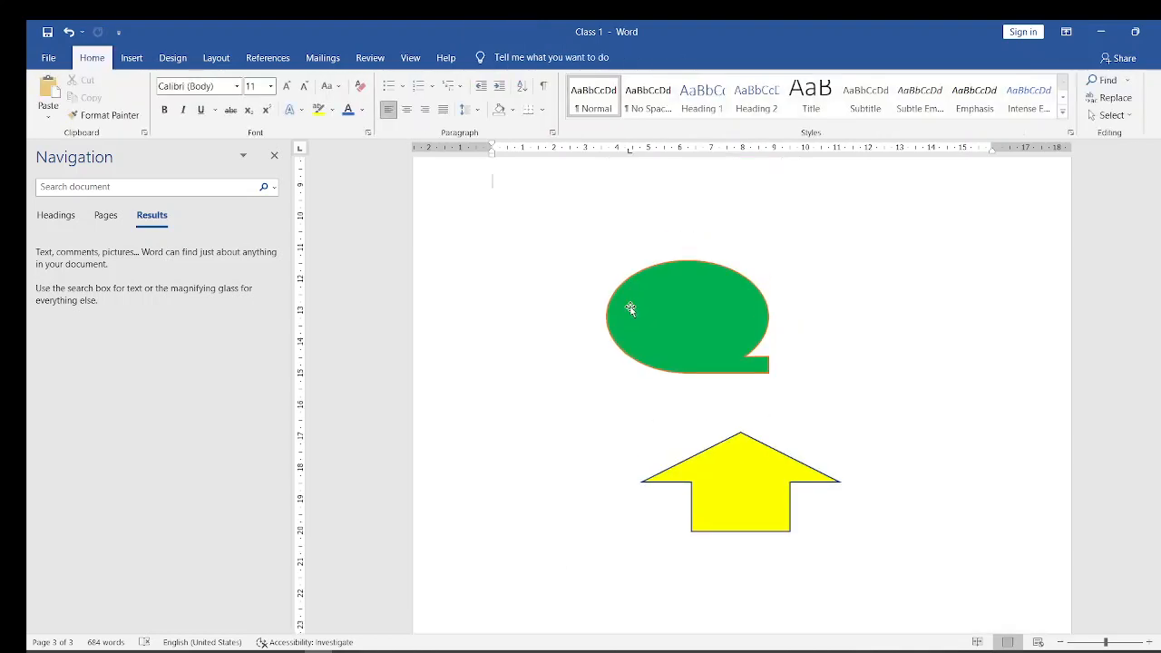
key(Caps_Lock)
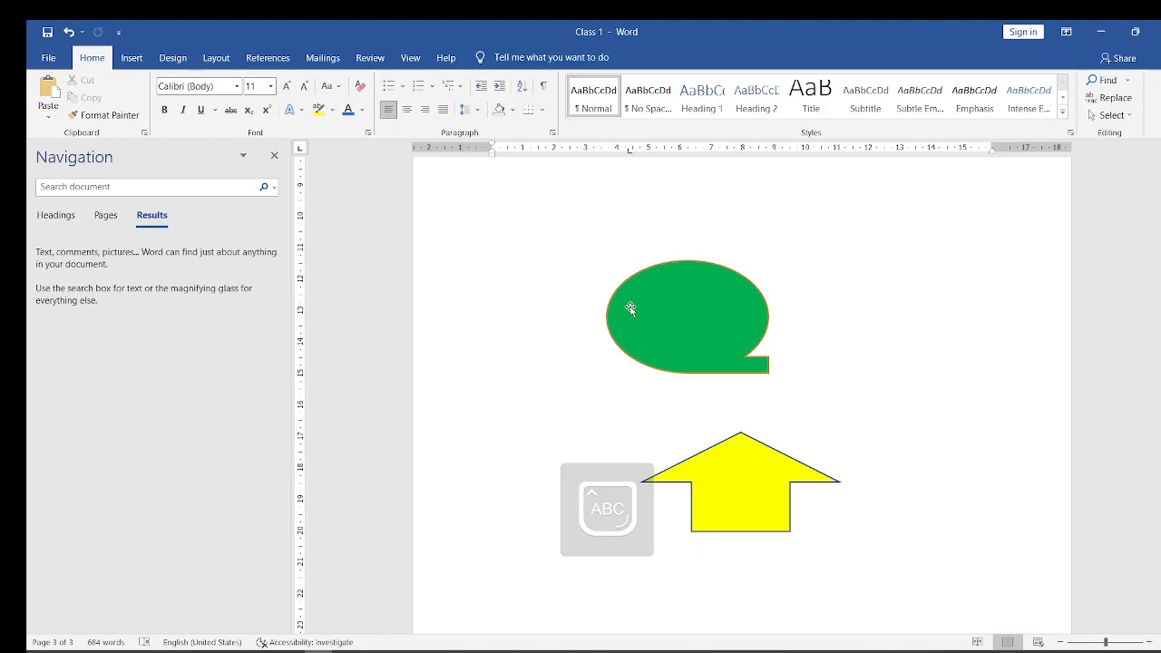
text(T)
key(Caps_Lock)
key(Caps_Lock)
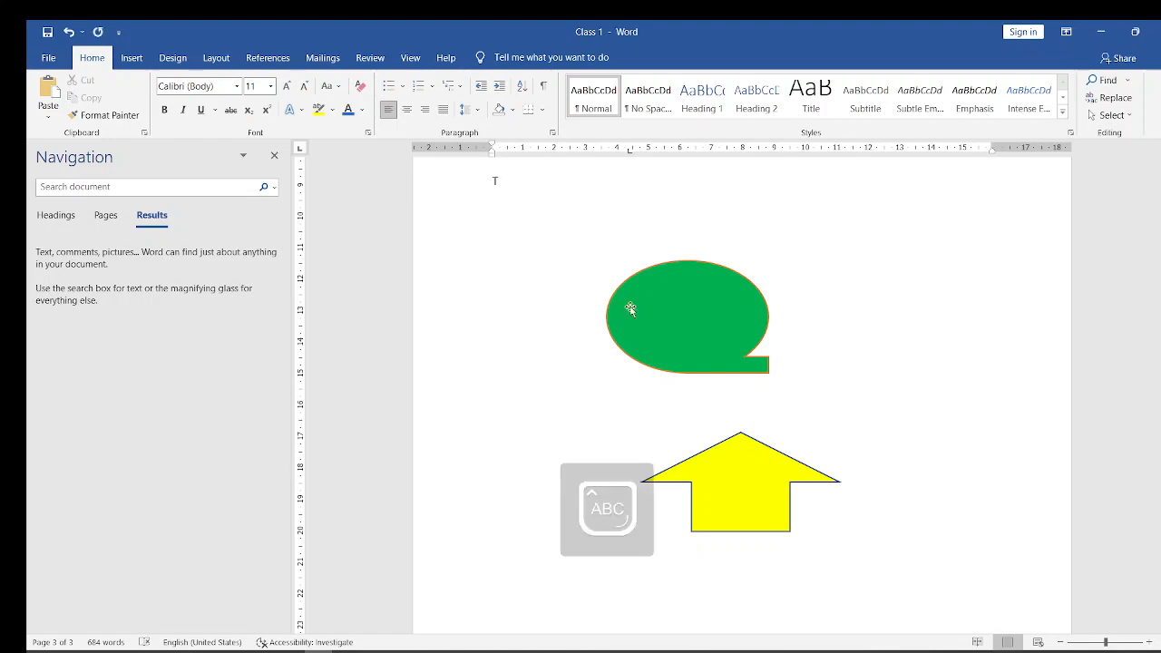
key(Caps_Lock)
text(utorial)
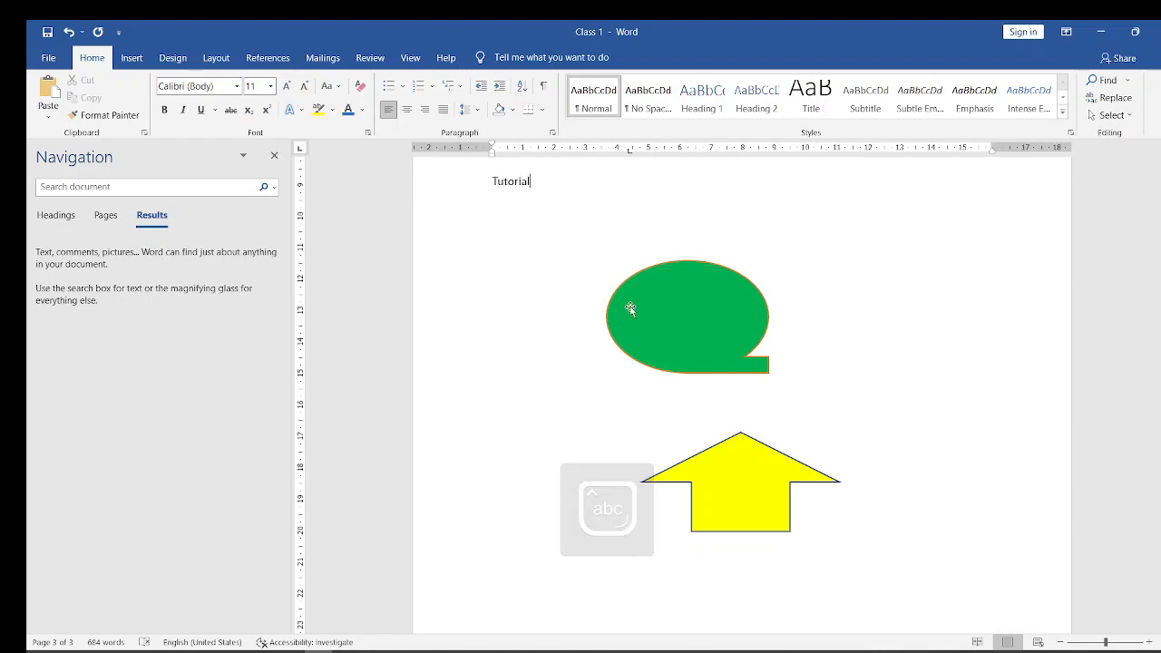
- Try to turn the "Tutorial" text into WordArt with black fill, white outline and blue hard shadow
key(shift+Left)
key(shift+Left)
key(shift+Left)
key(shift+Left)
key(shift+Left)
key(shift+Left)
key(shift+Left)
key(shift+Left)
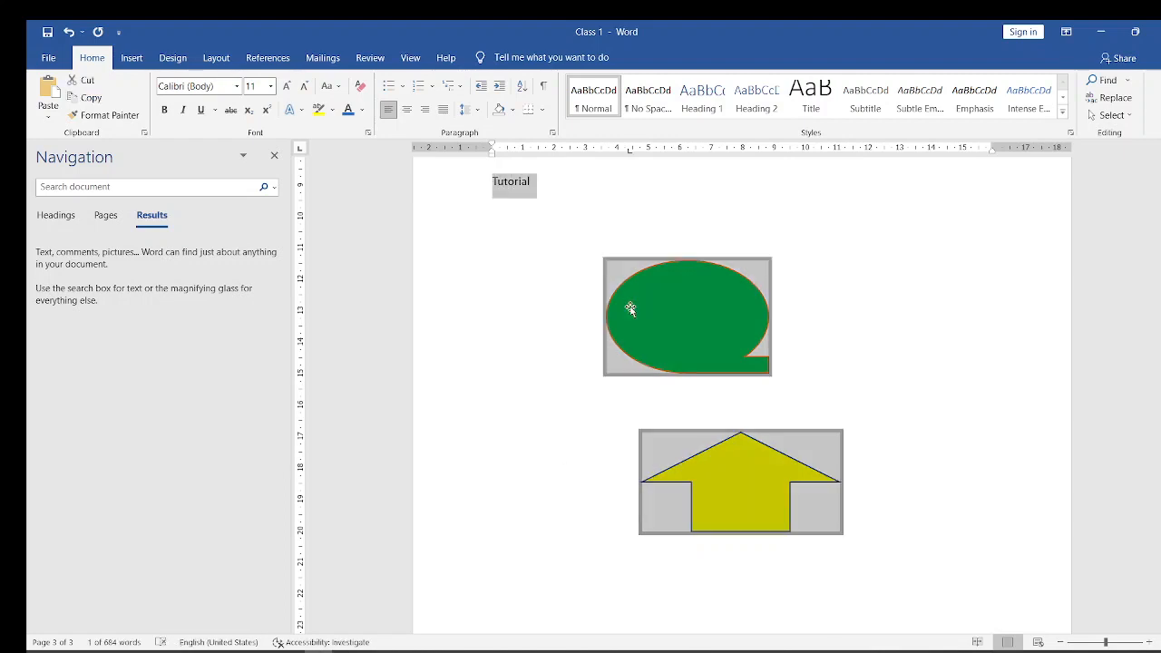
key(shift+Right)
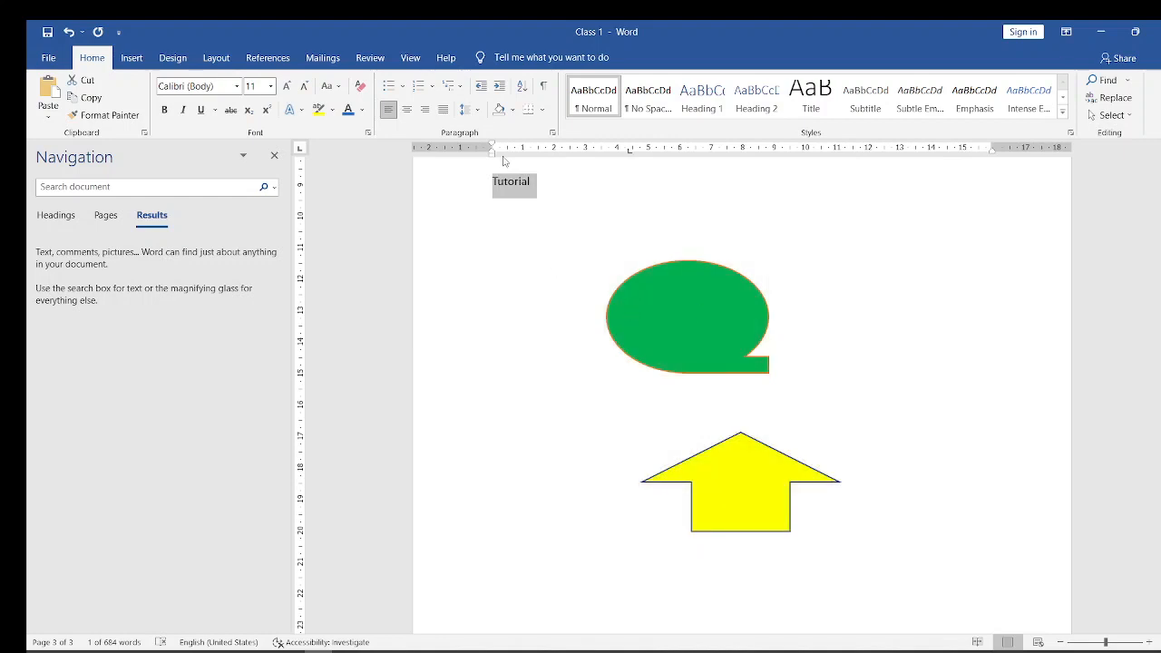
key(shift+Right)
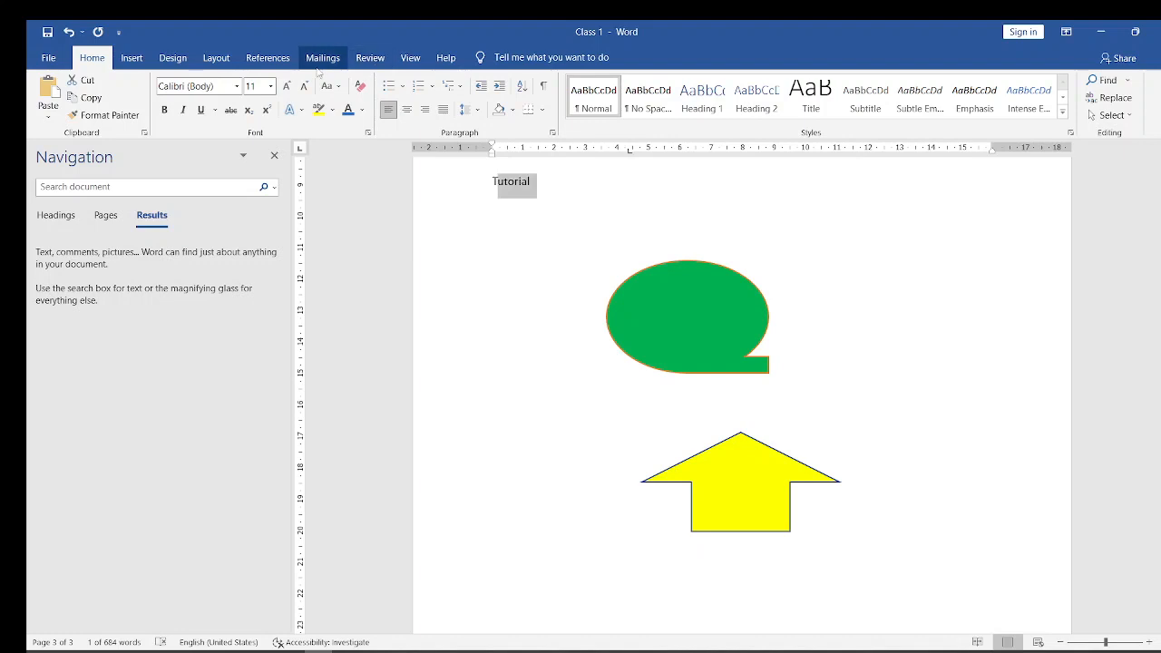
click(132, 60)
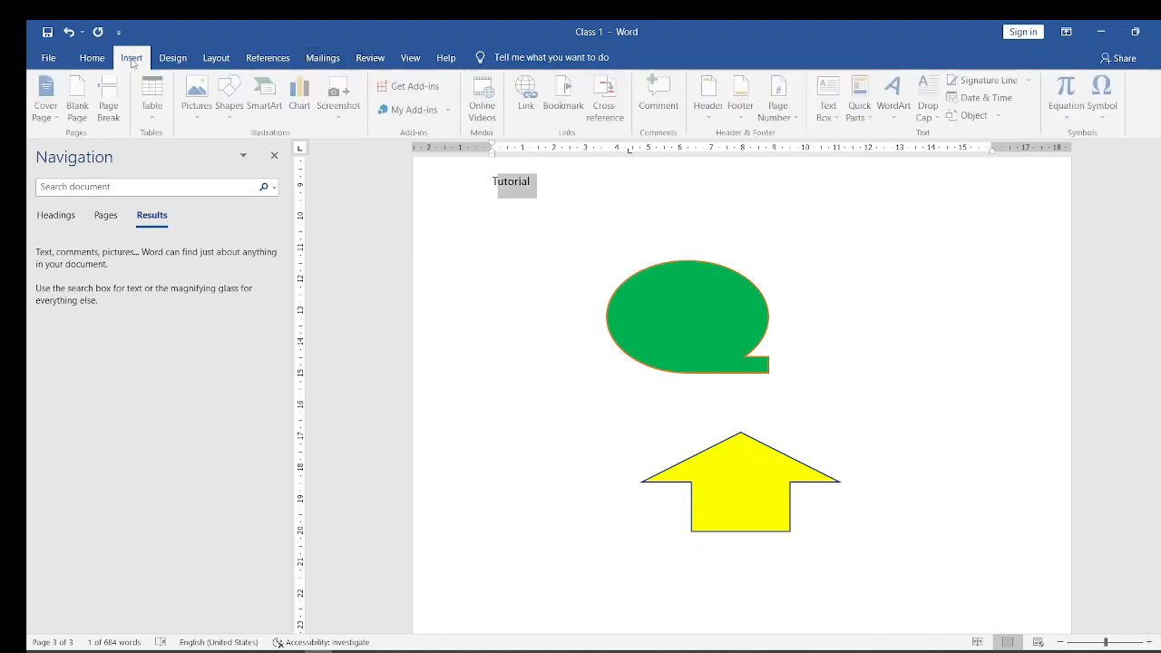
click(900, 113)
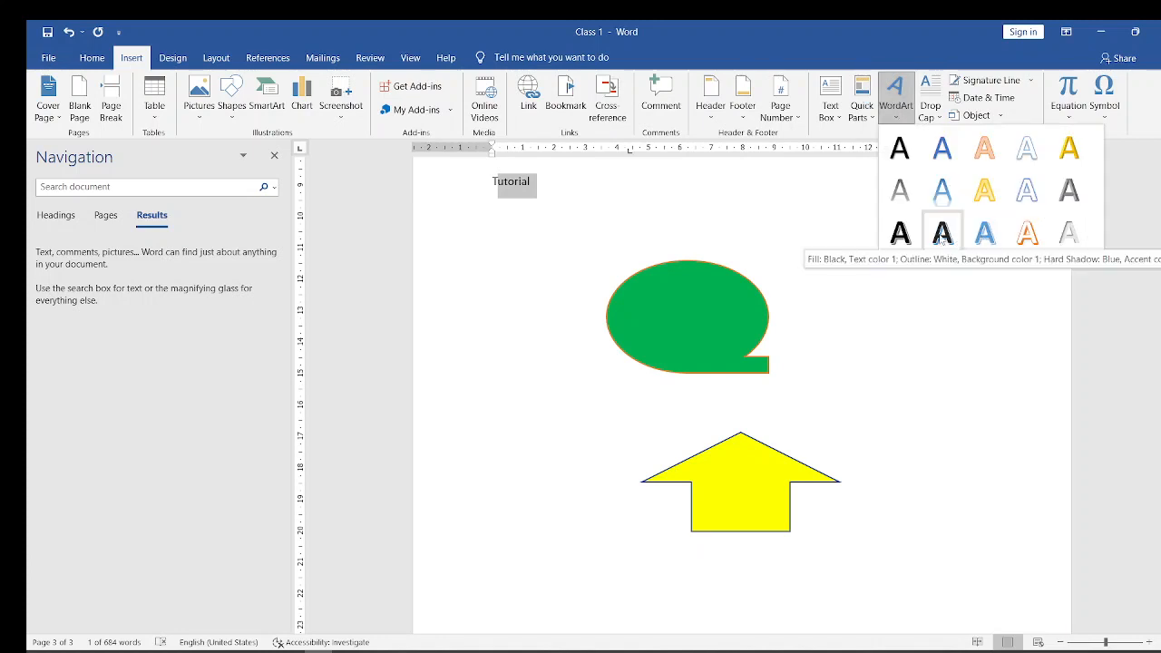
click(940, 239)
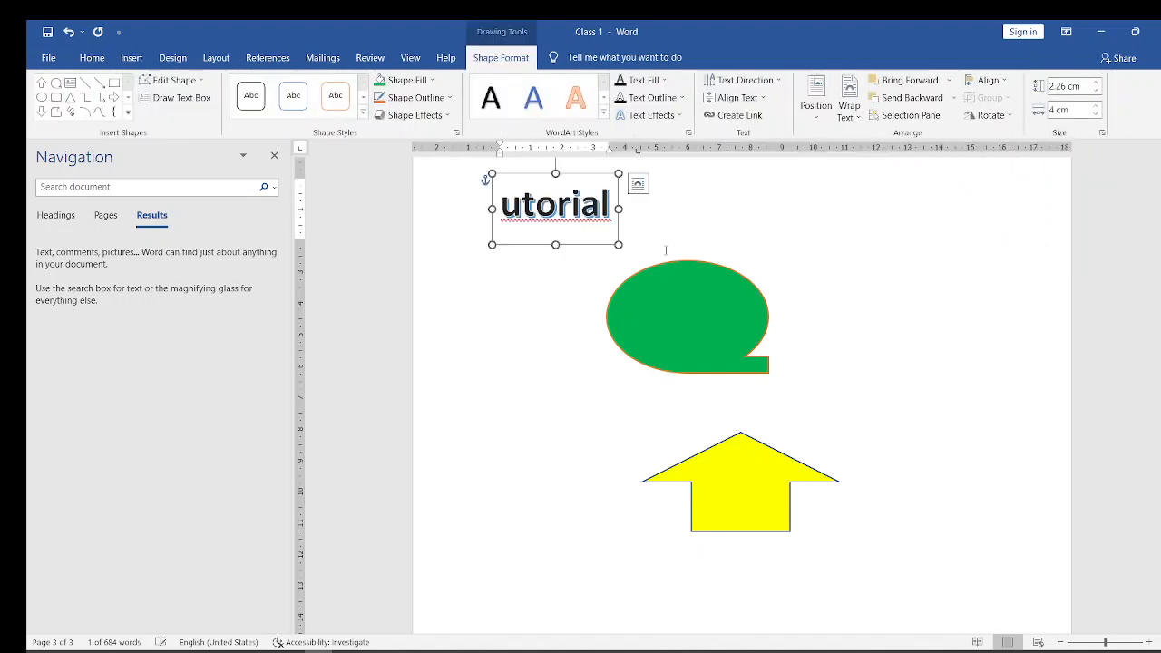
key(ctrl+z)
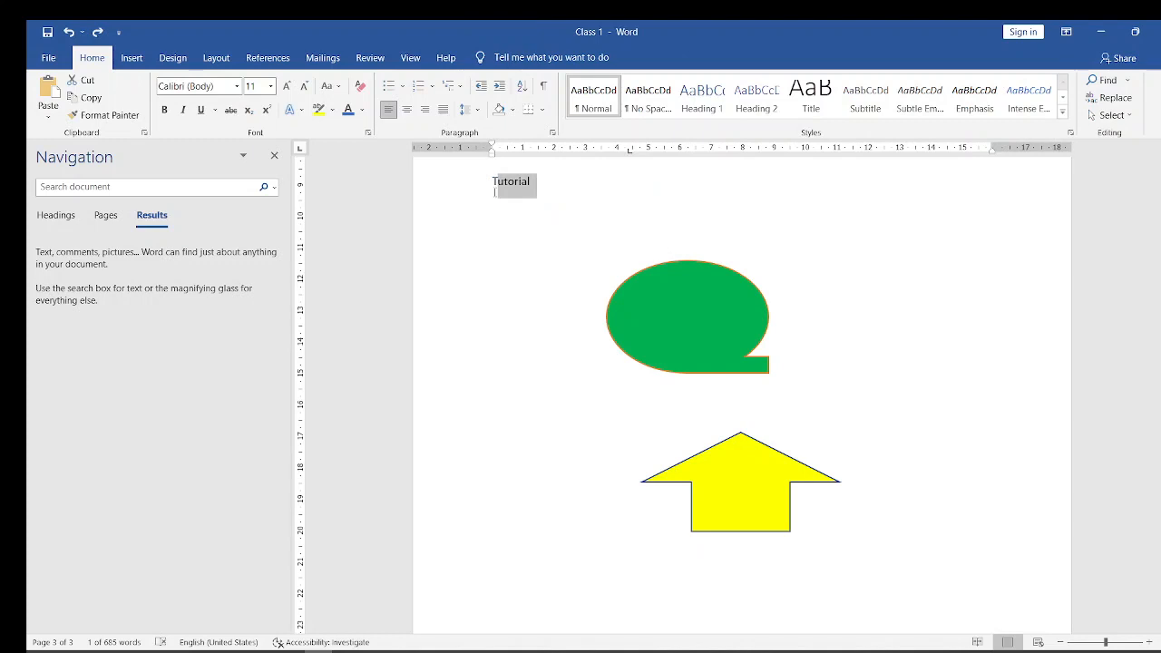
click(494, 187)
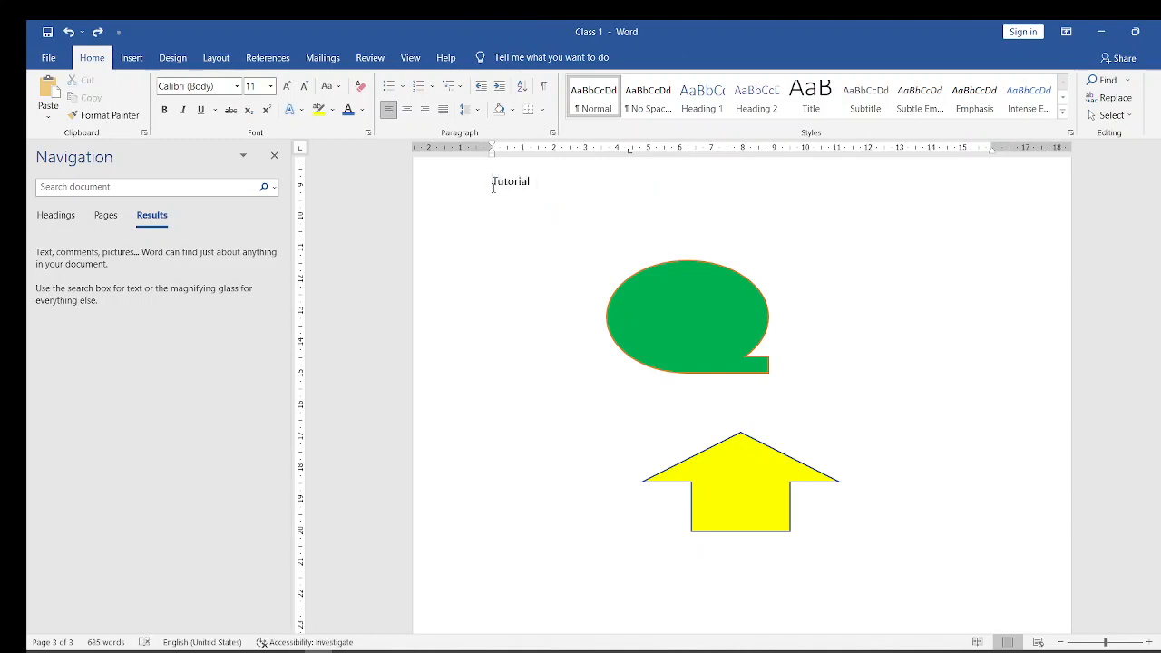
drag(494, 187, 564, 188)
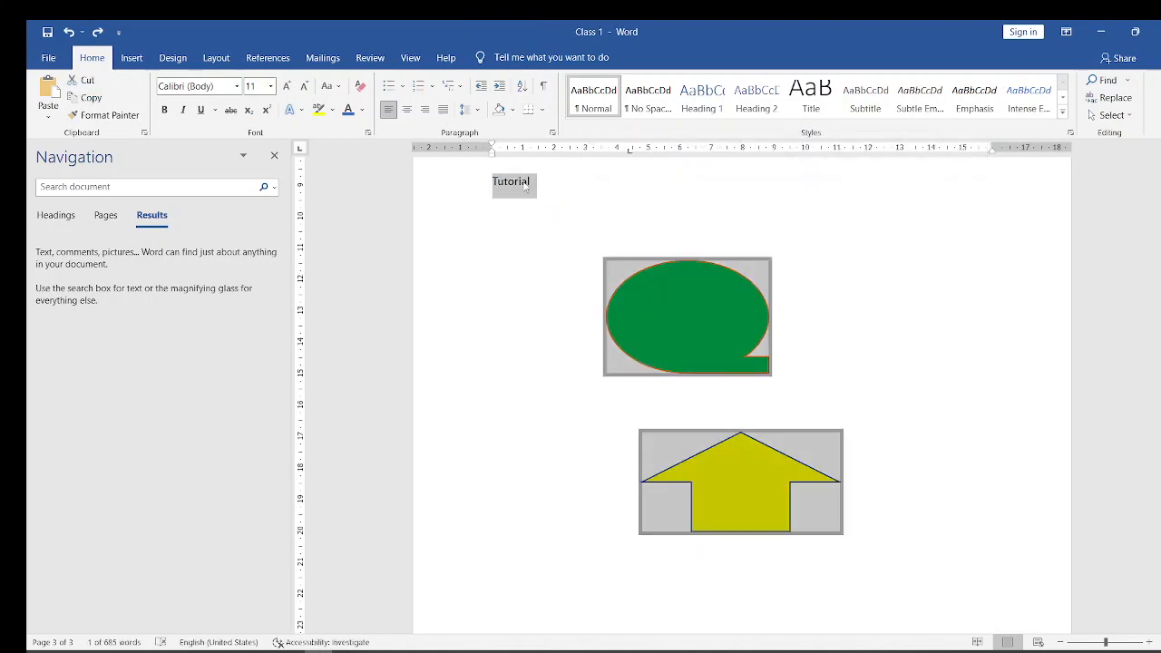
click(532, 183)
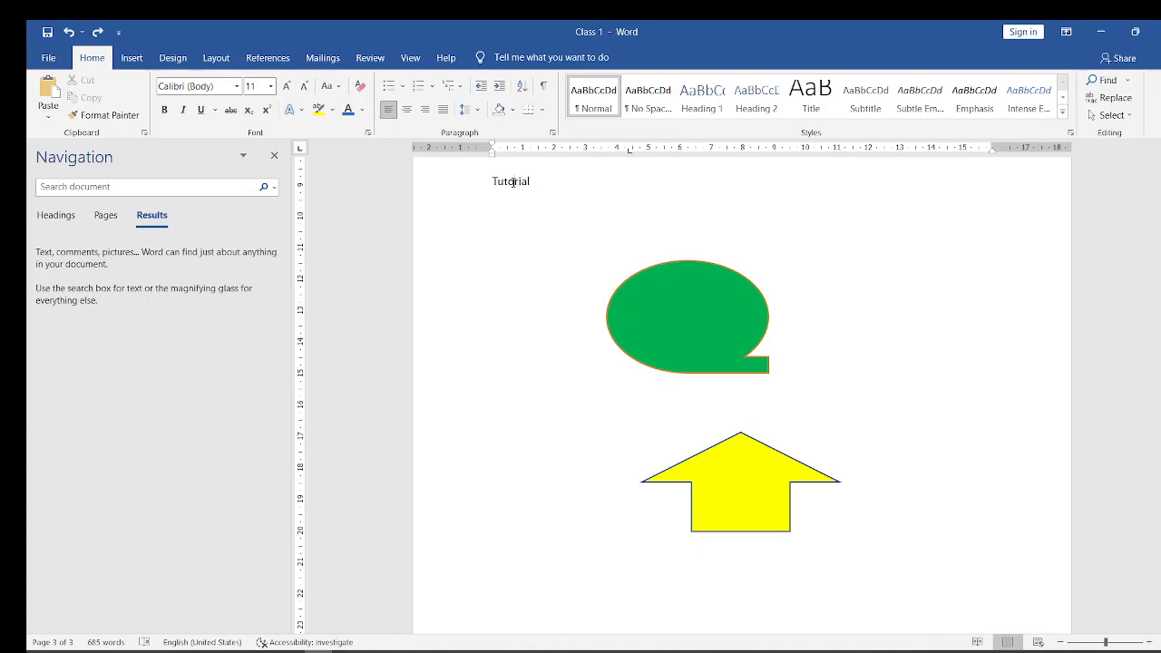
triple_click(513, 182)
- Delete the green flowchart shape and the yellow up arrow below the "Tutorial" text
click(668, 296)
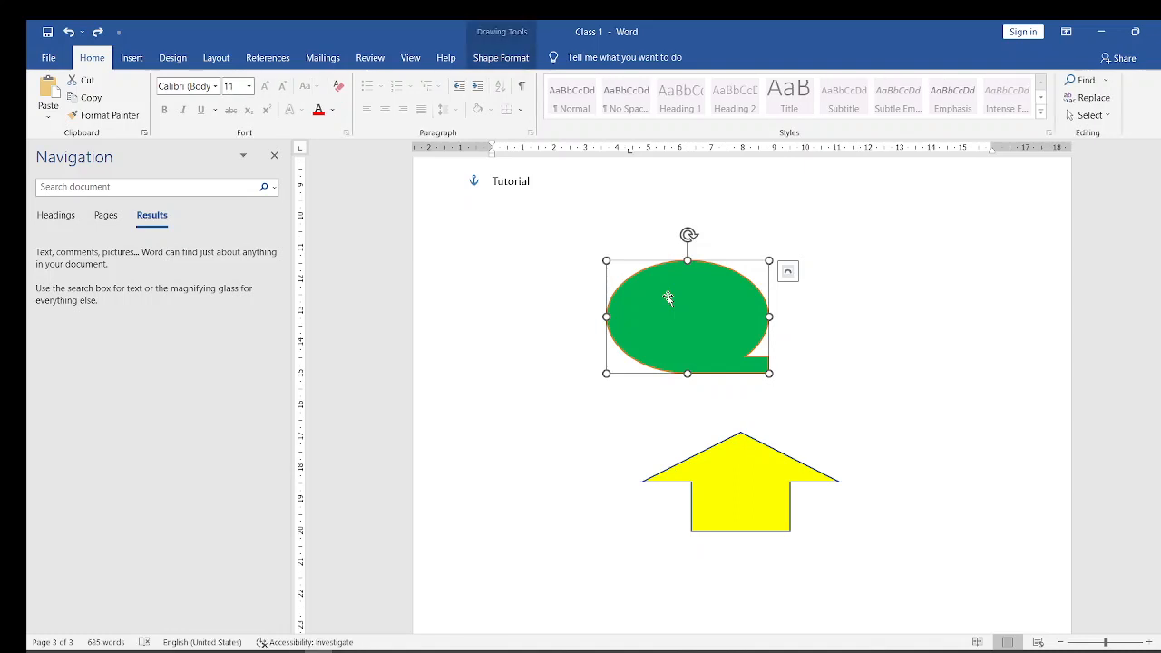
key(Delete)
click(741, 469)
key(Delete)
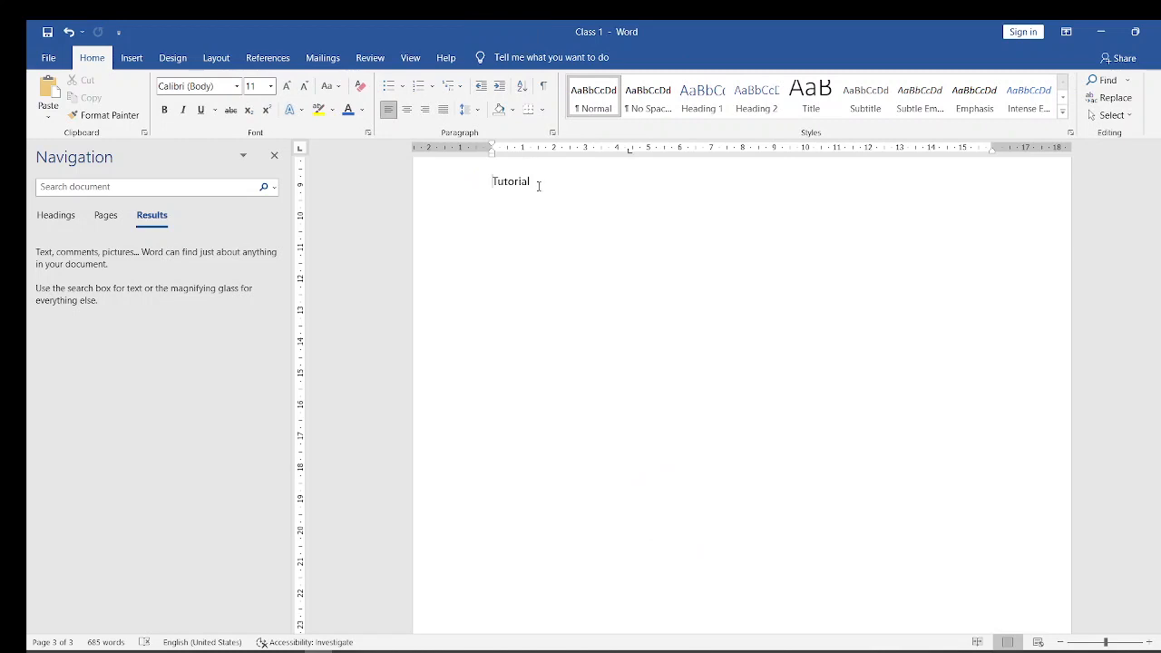
- Convert the "Tutorial" text into WordArt with black fill, white outline and blue hard shadow
drag(539, 183, 491, 183)
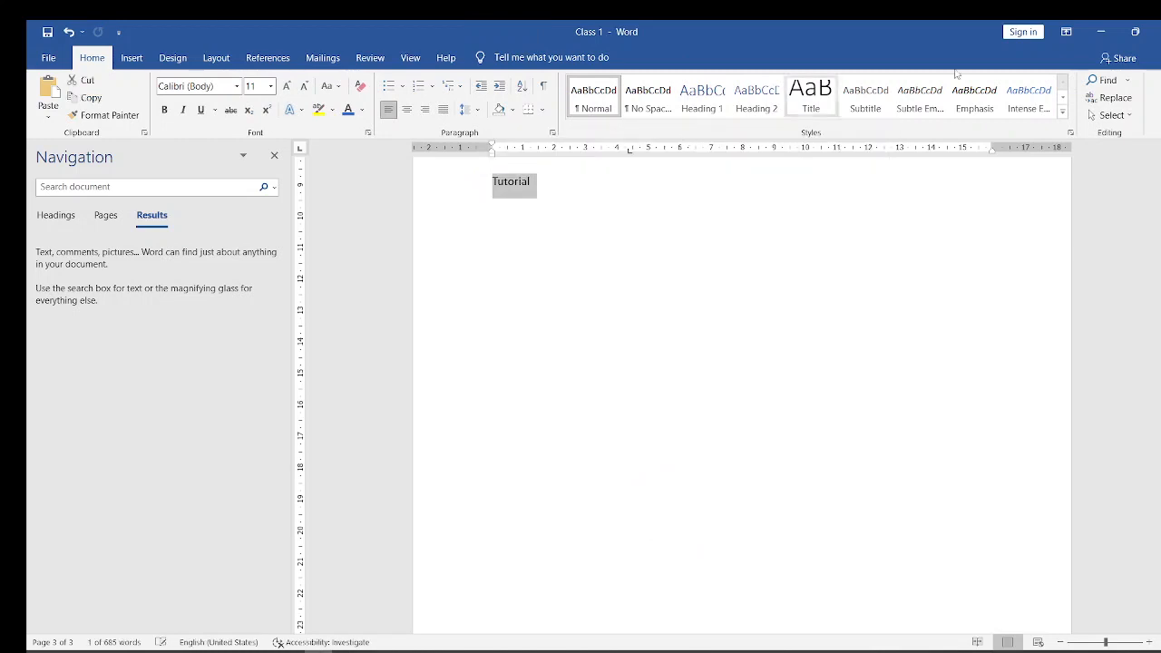
click(130, 58)
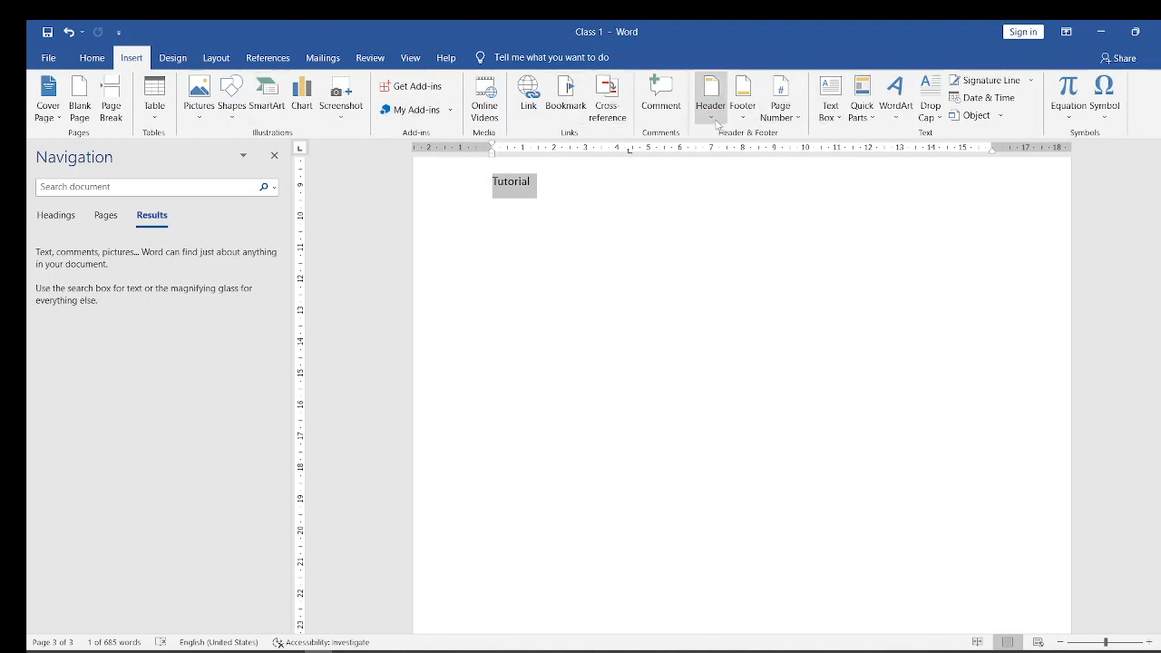
click(894, 107)
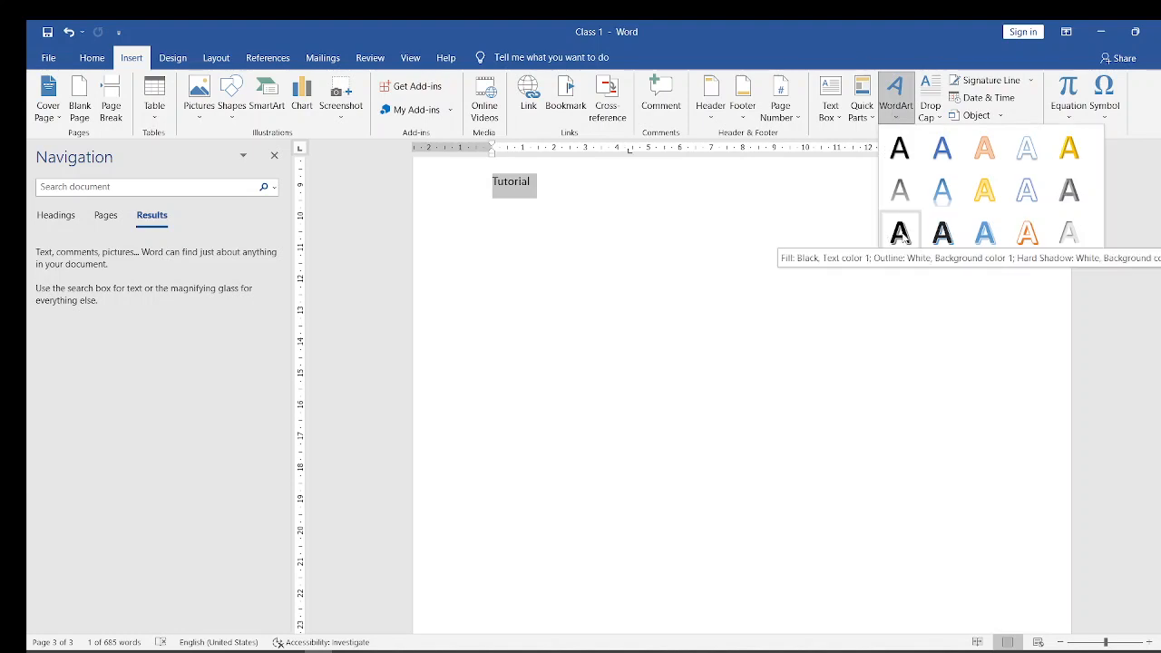
click(950, 239)
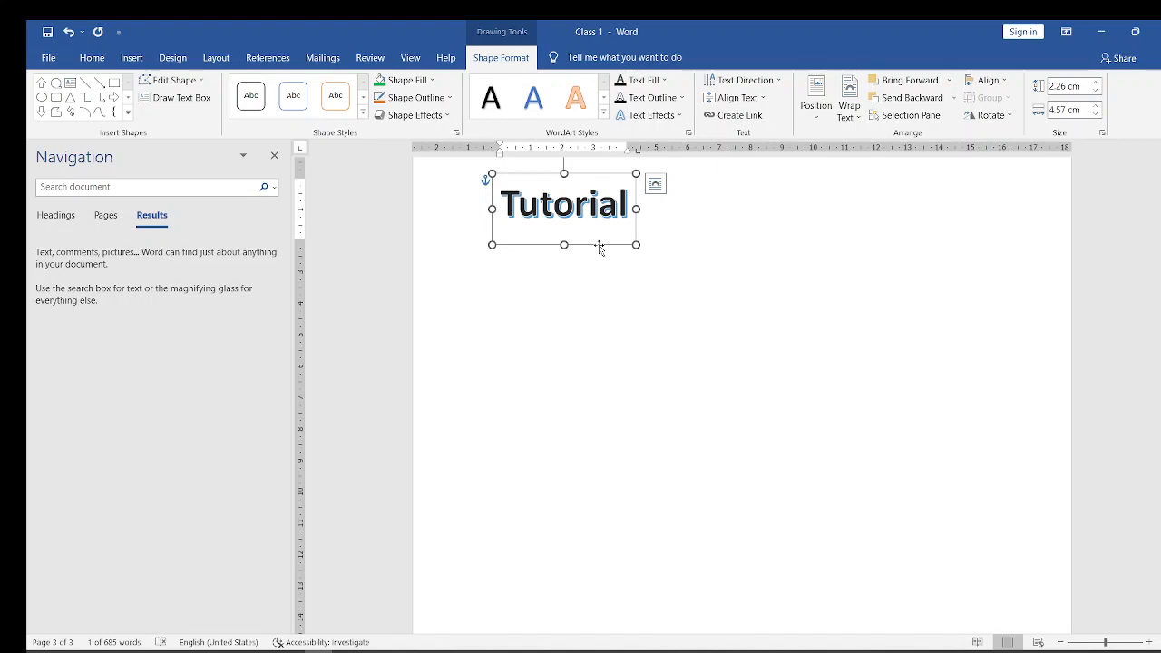
- Fill the "Tutorial" WordArt box with yellow and return it to No Fill
click(432, 82)
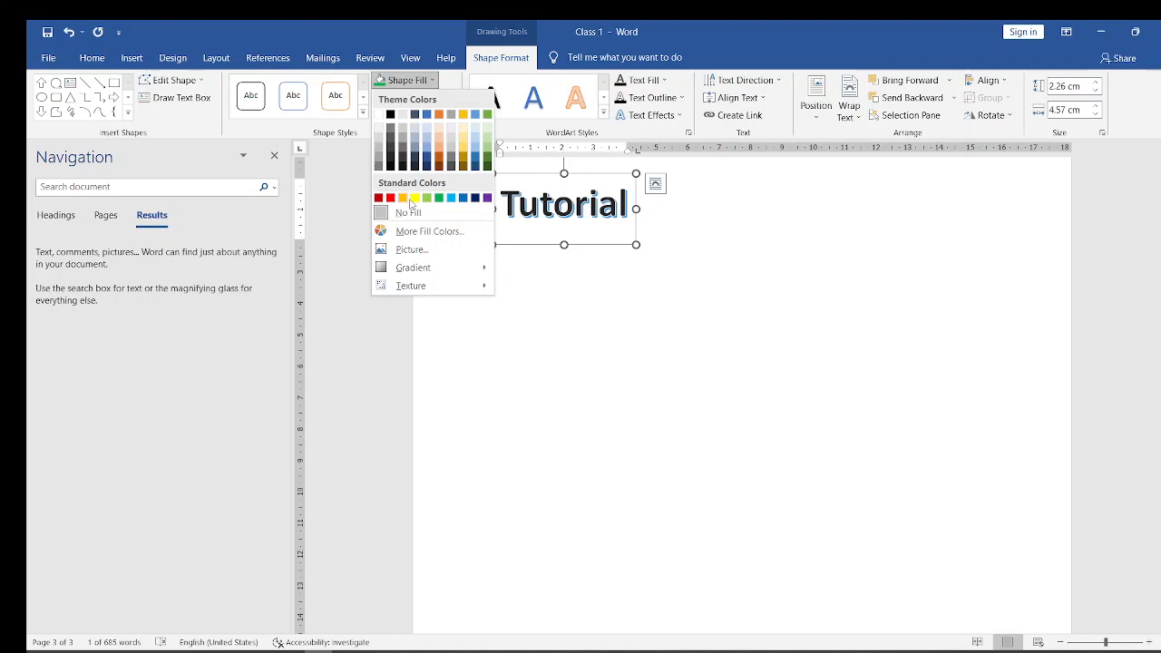
click(414, 198)
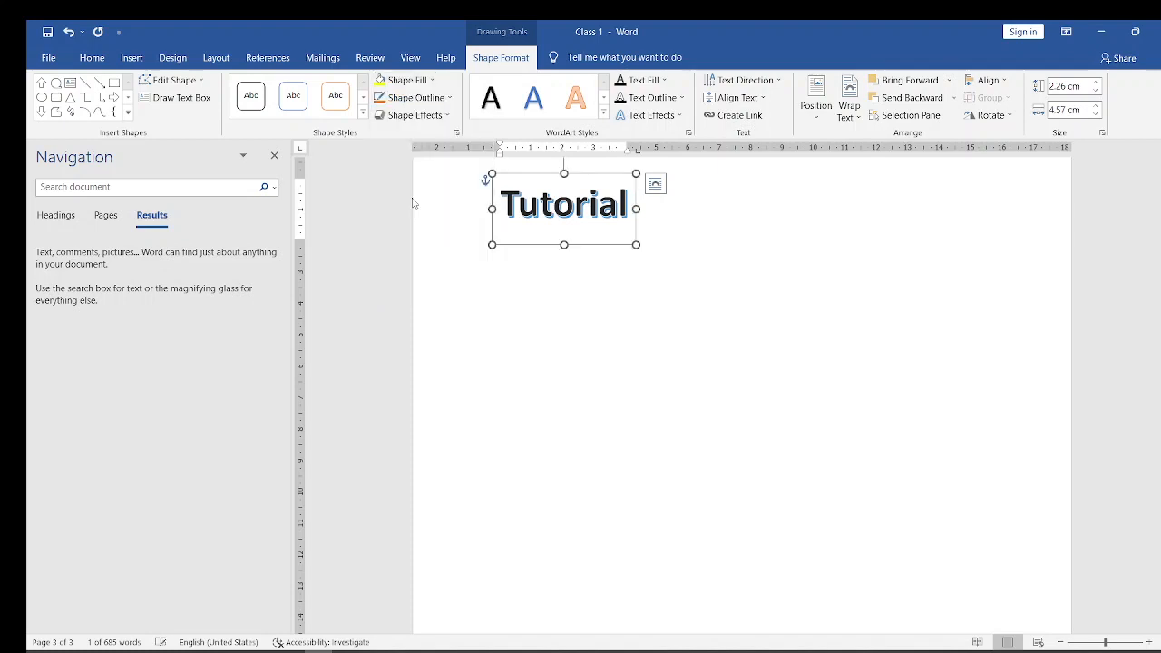
click(436, 83)
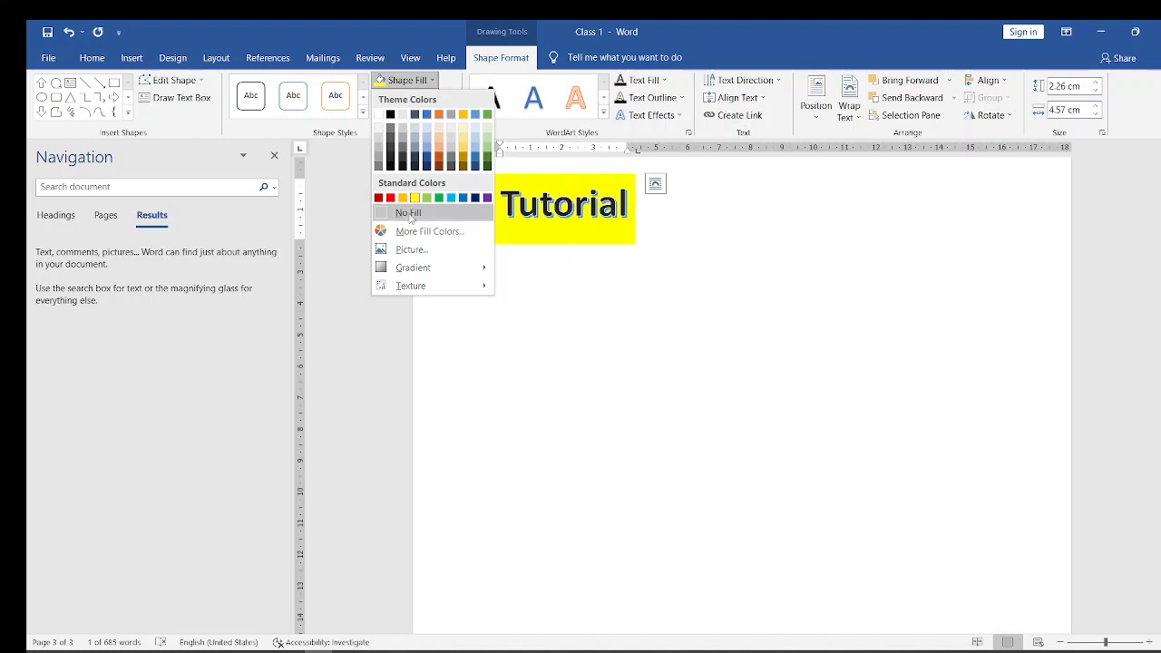
key(Escape)
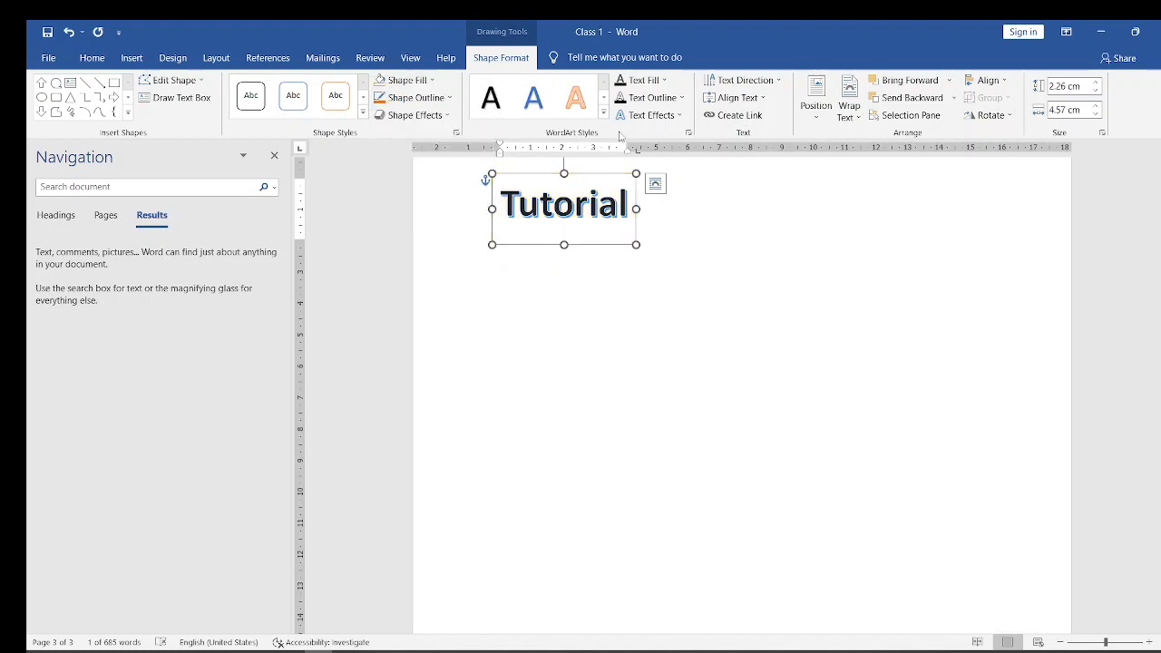
- Set the "Tutorial" WordArt's text fill to yellow and its text outline to black
click(664, 81)
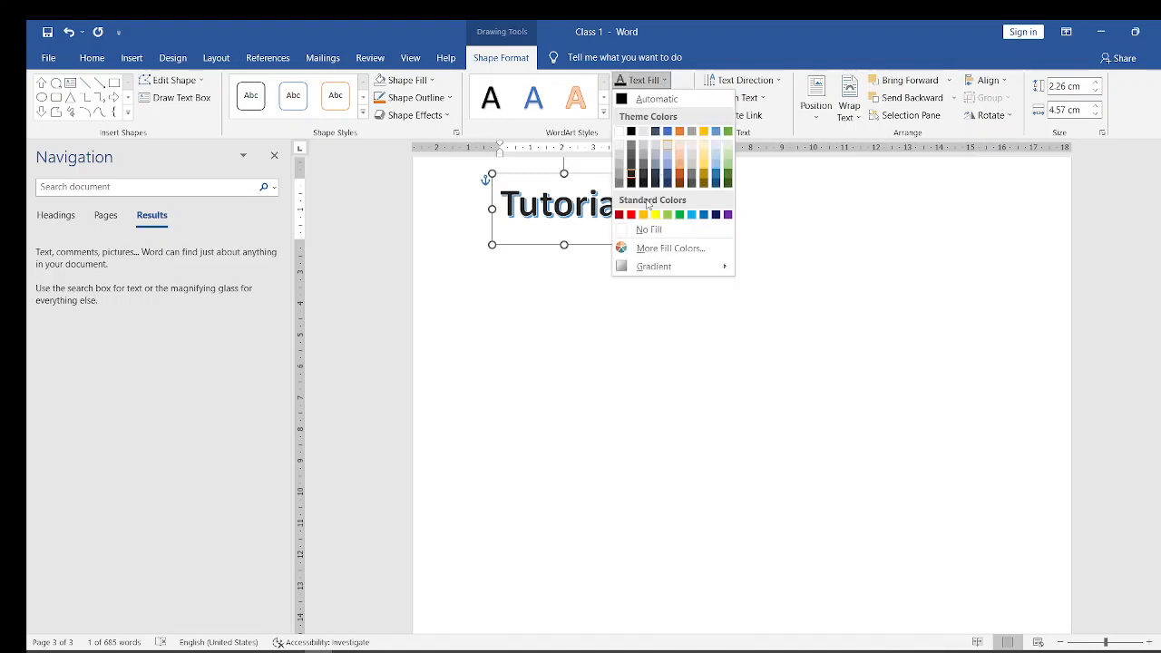
click(655, 214)
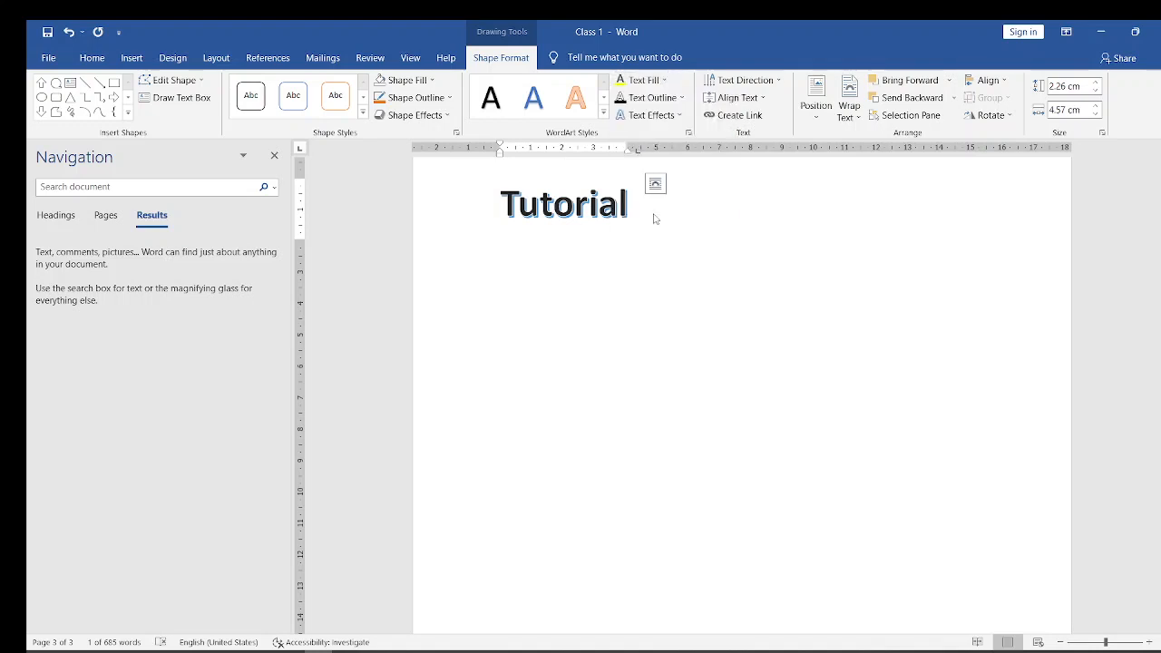
click(673, 98)
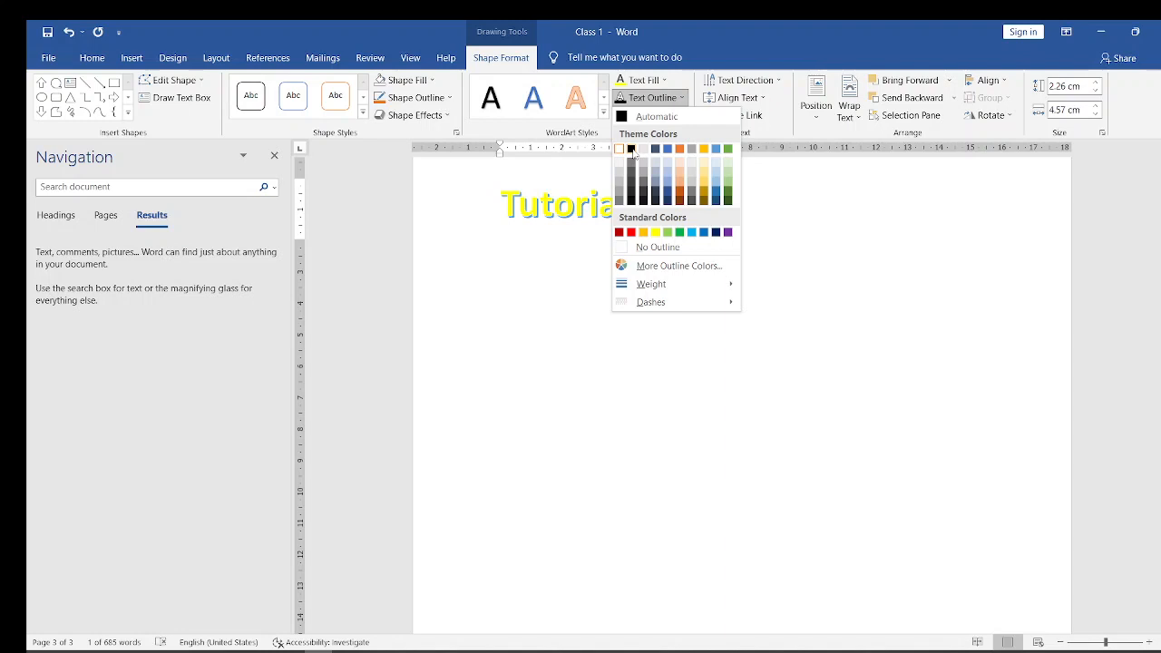
click(631, 150)
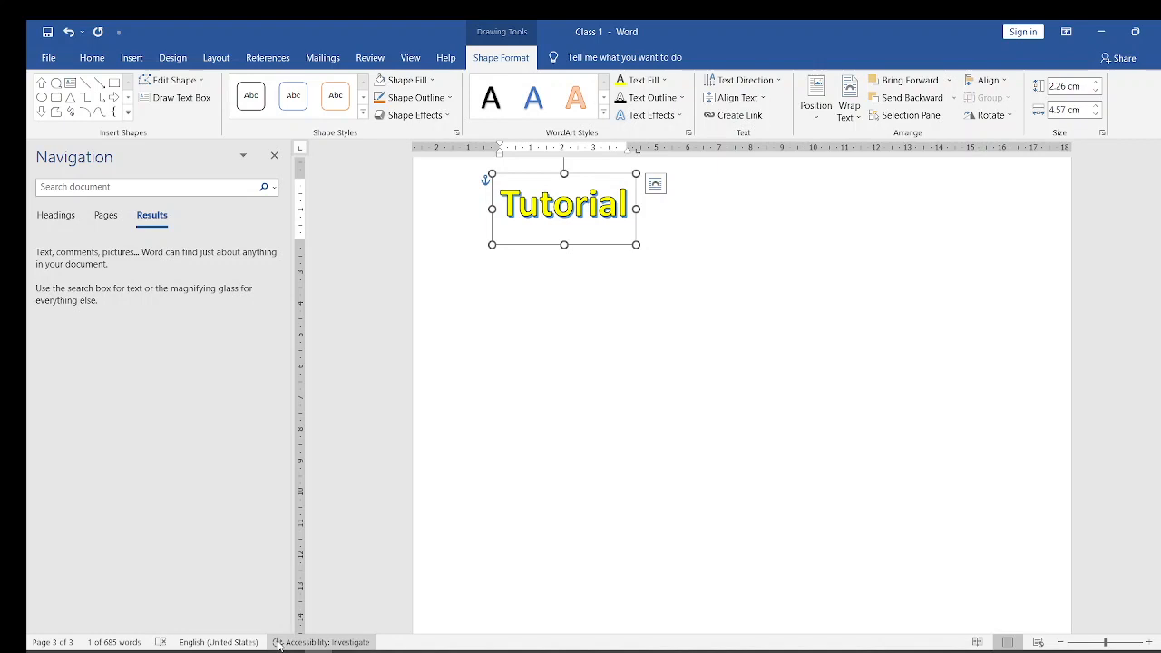
click(657, 299)
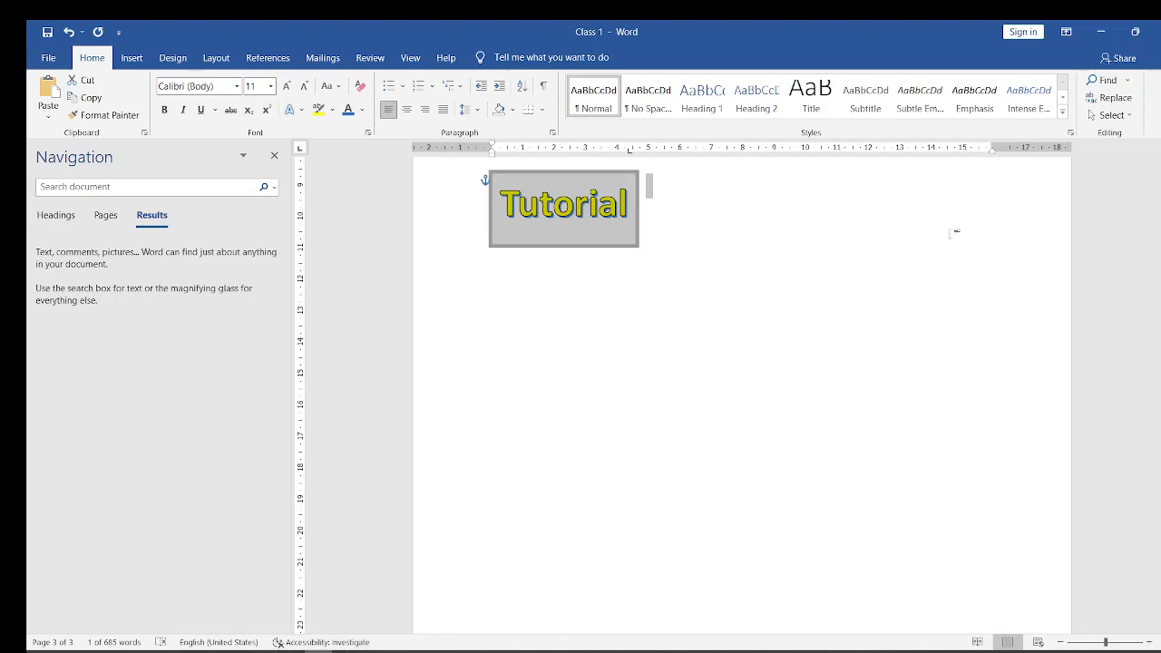
- Open the document's print settings and choose the HP DJ 2130 series printer
drag(1160, 550, 1159, 303)
drag(1159, 550, 1159, 552)
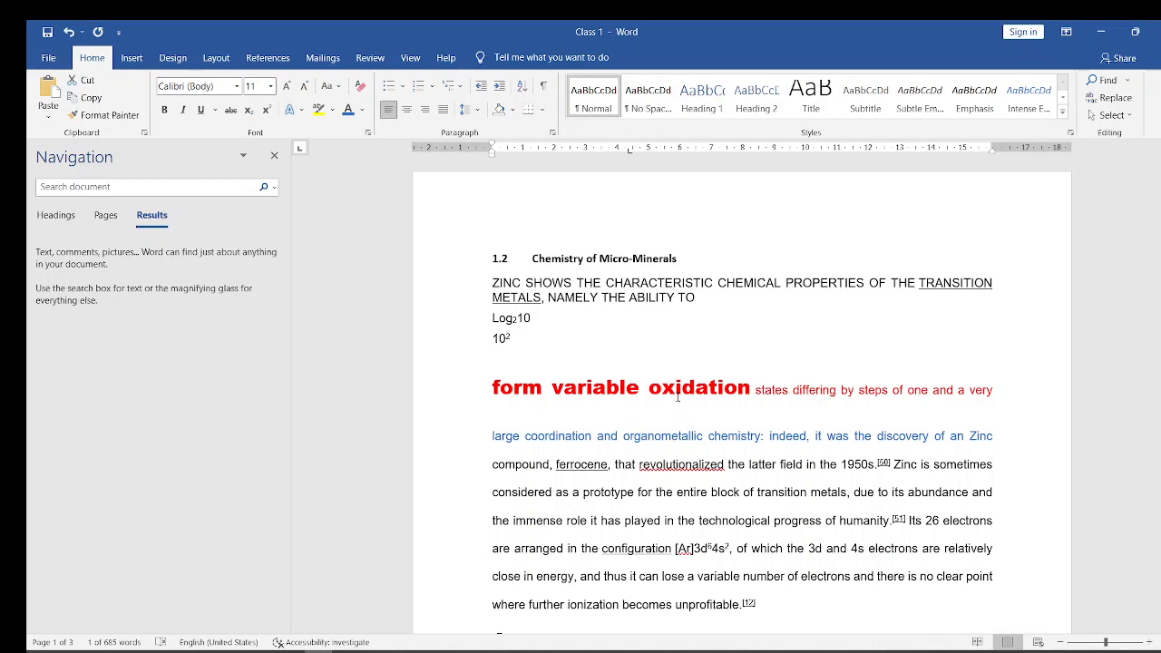
key(ctrl+p)
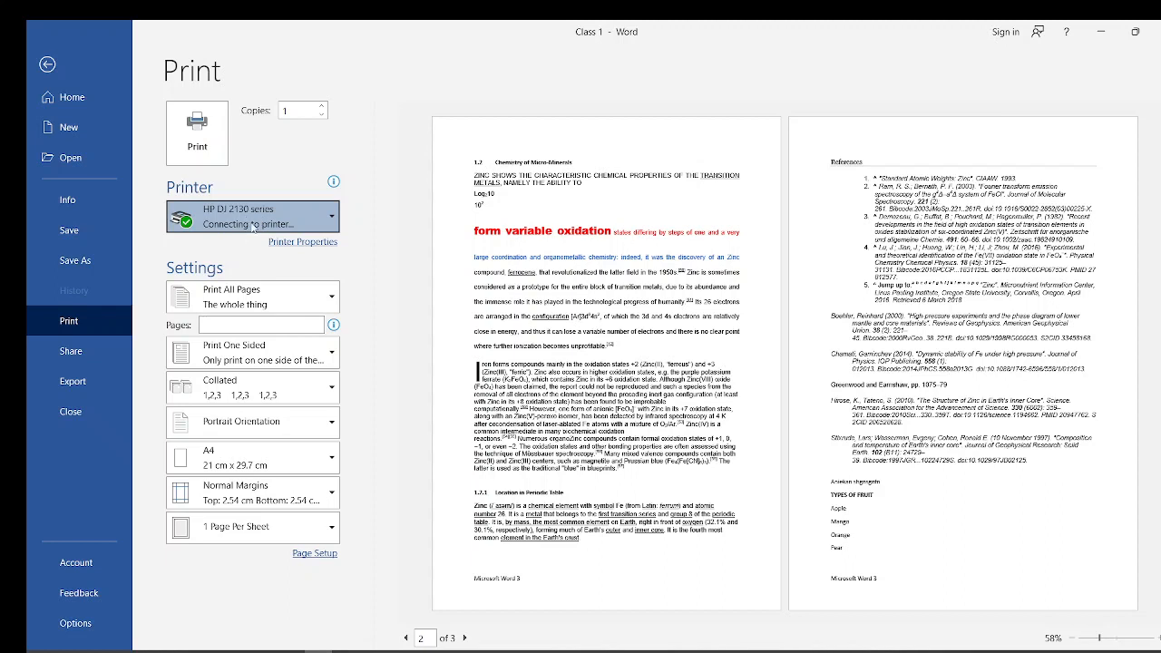
click(253, 228)
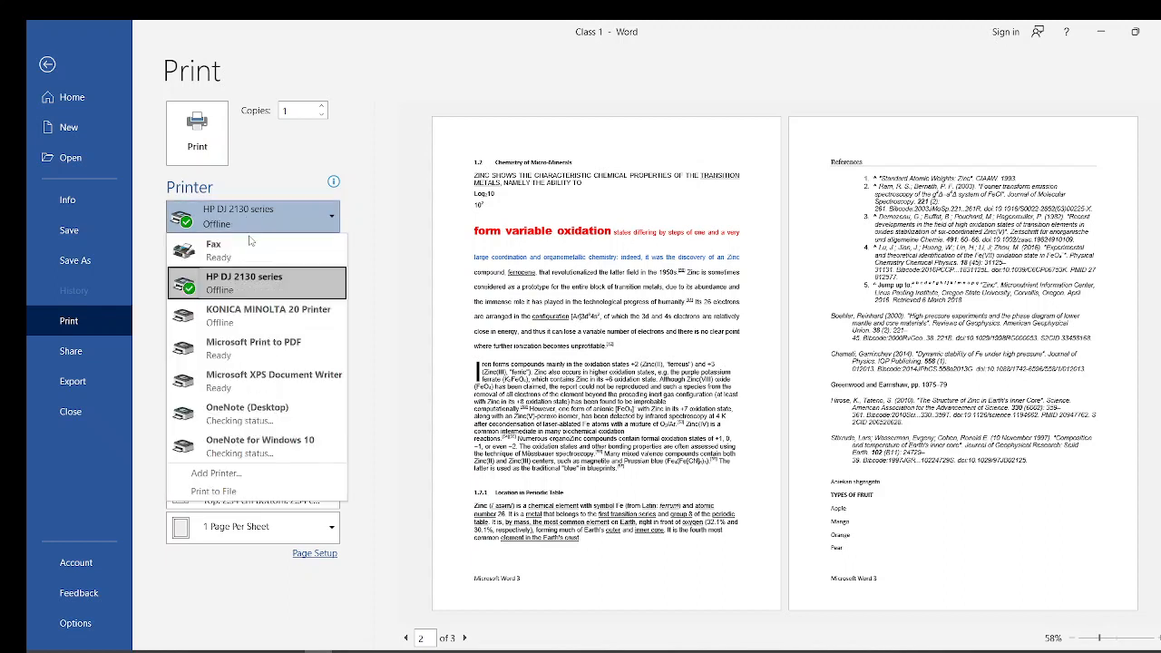
click(230, 285)
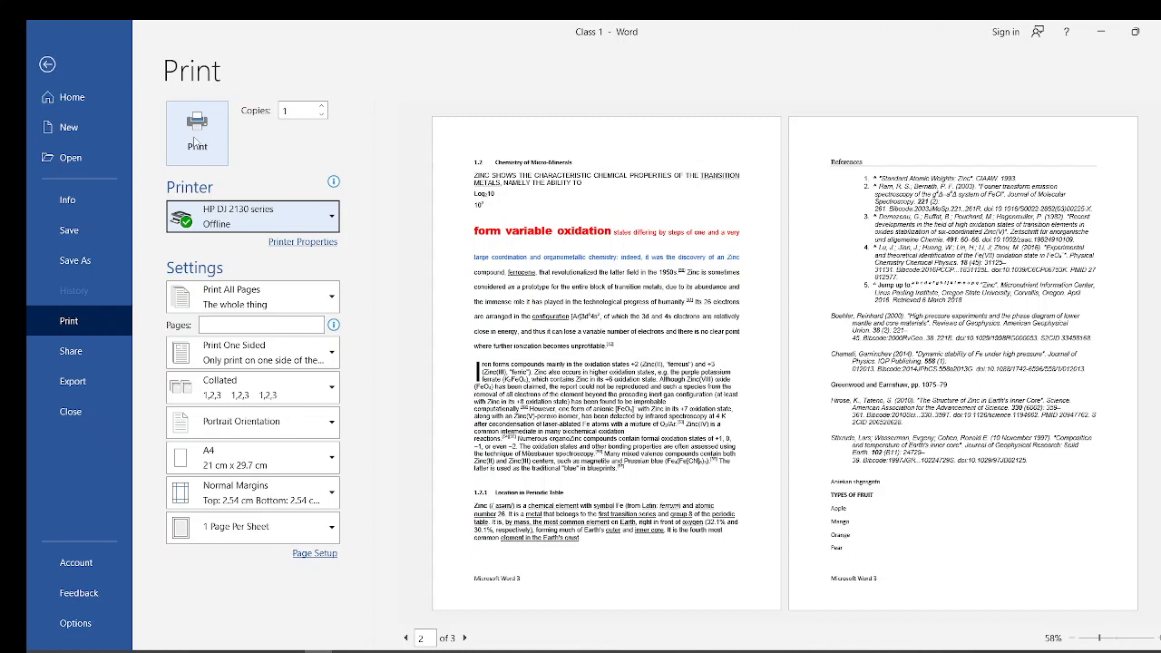
- Restrict the print range to page 4
click(242, 324)
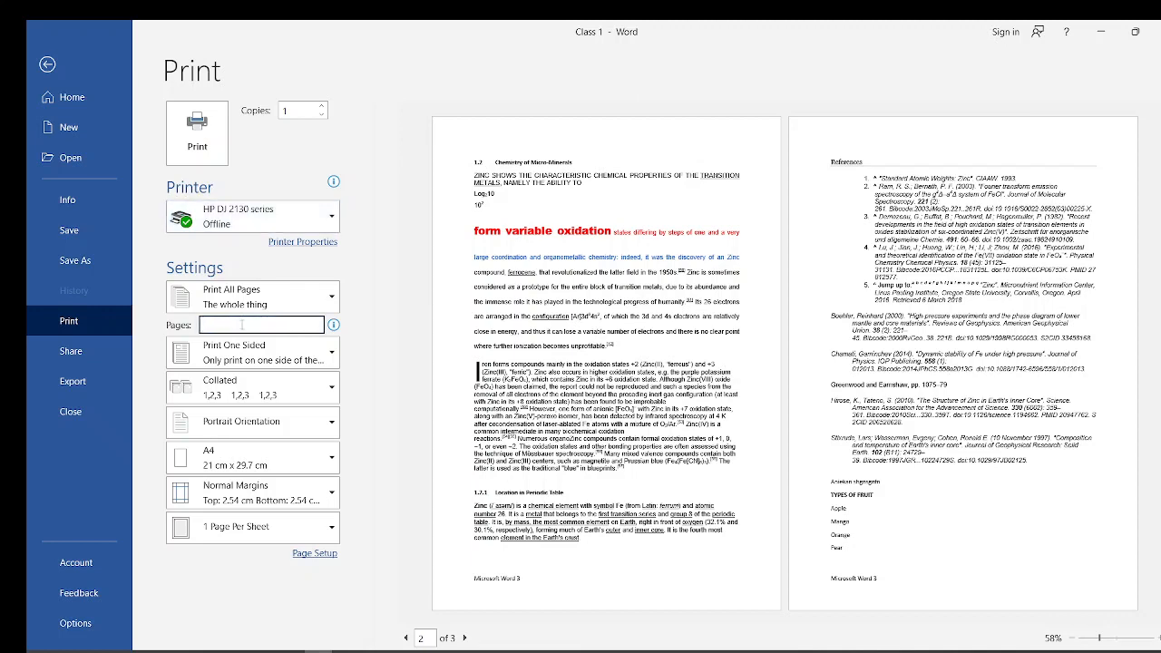
text(1)
key(BackSpace)
text(4)
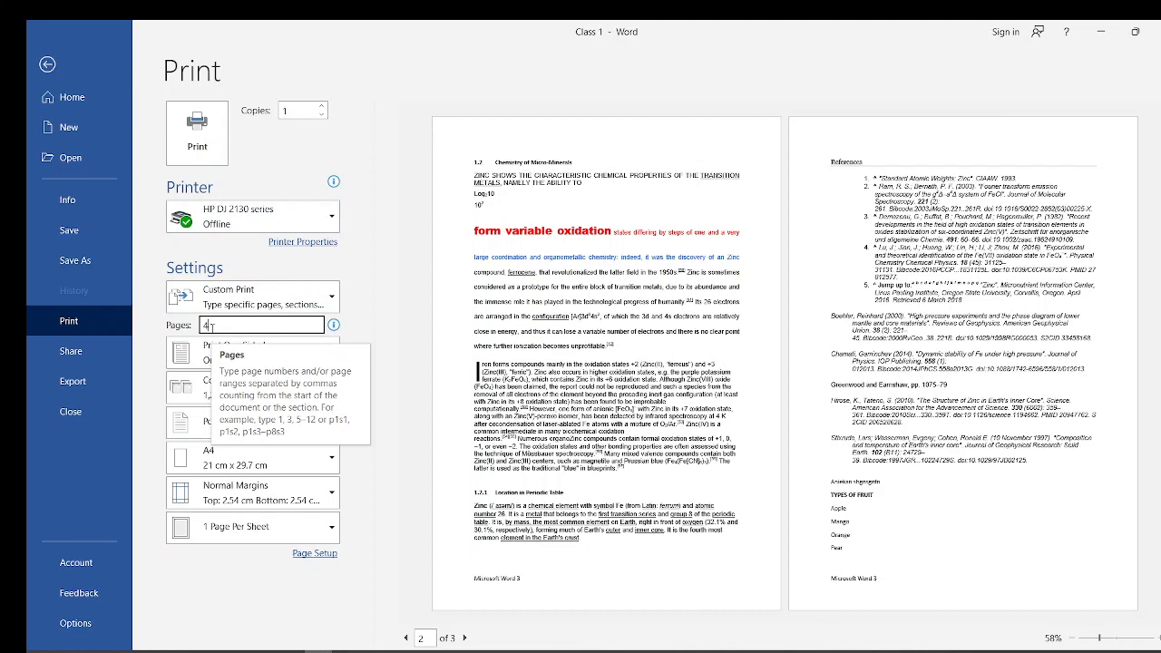
- Enter 4 copies, change the number of copies to 1, print, and return to the start of the document
click(301, 109)
text(4)
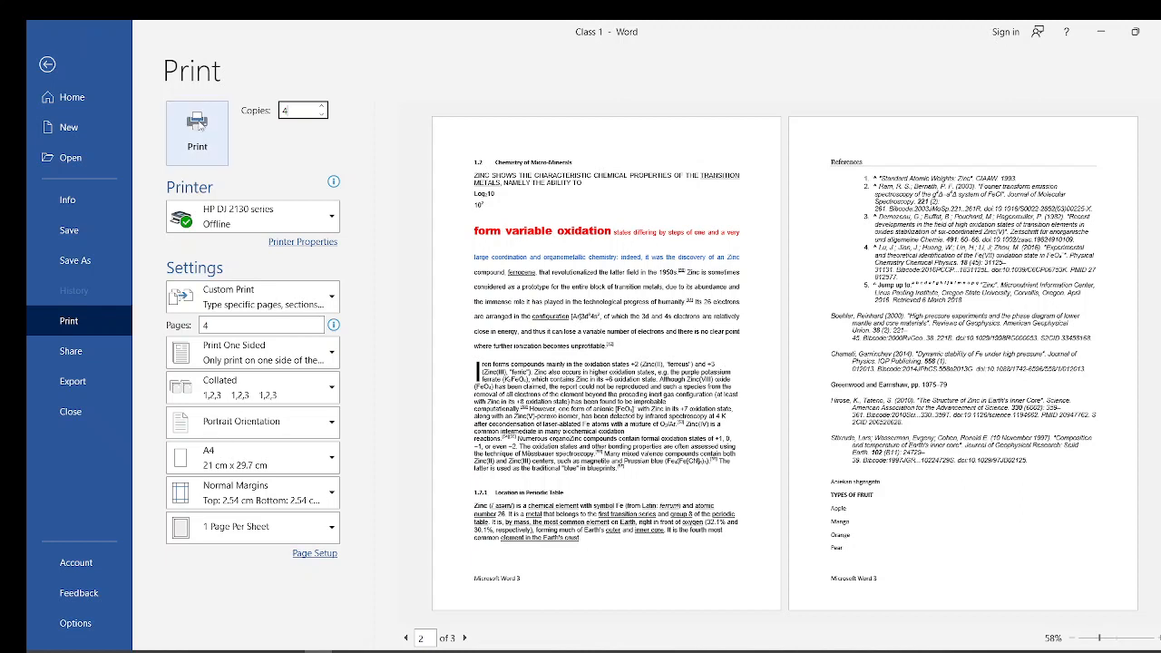
key(BackSpace)
text(1)
click(199, 125)
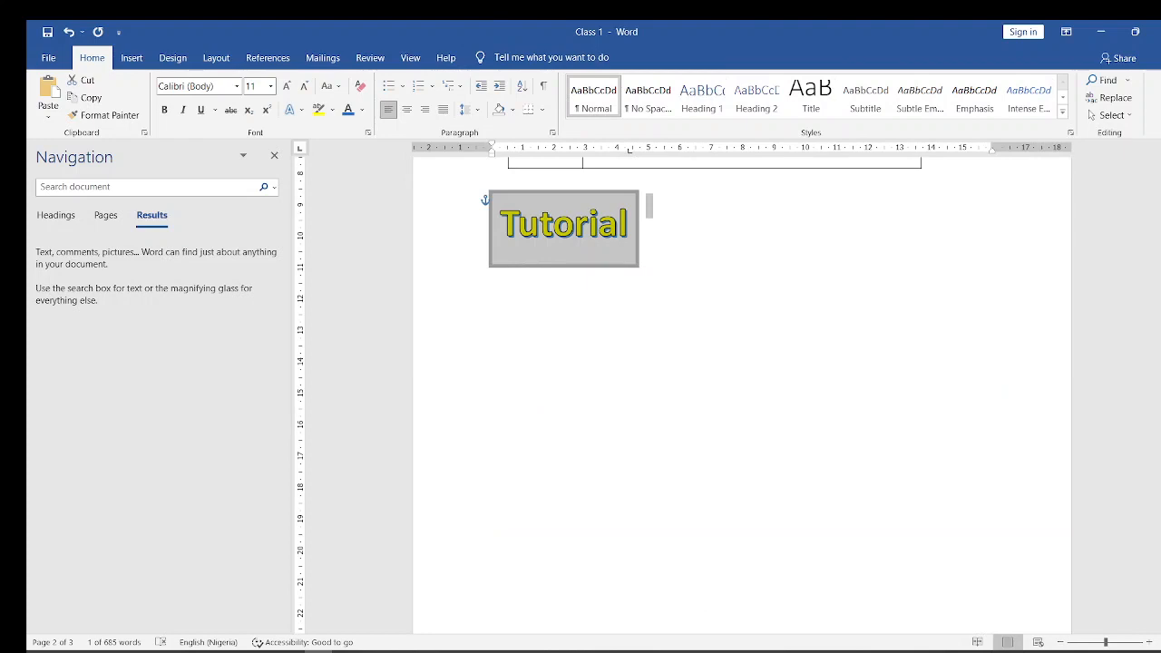
drag(1157, 434, 1157, 232)
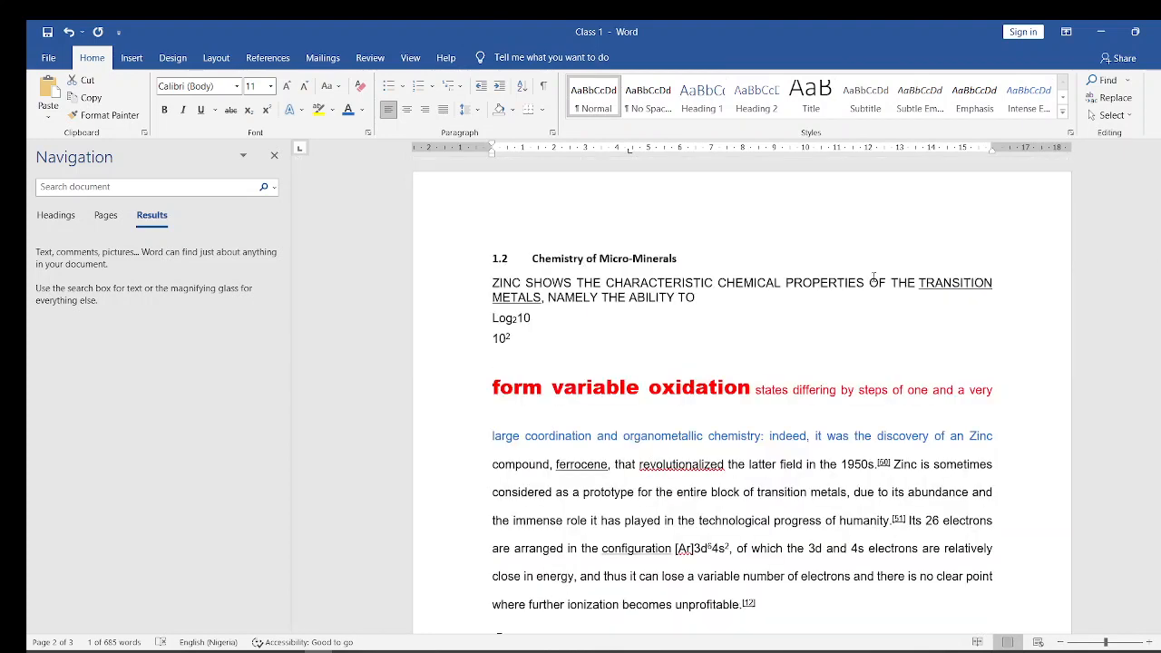